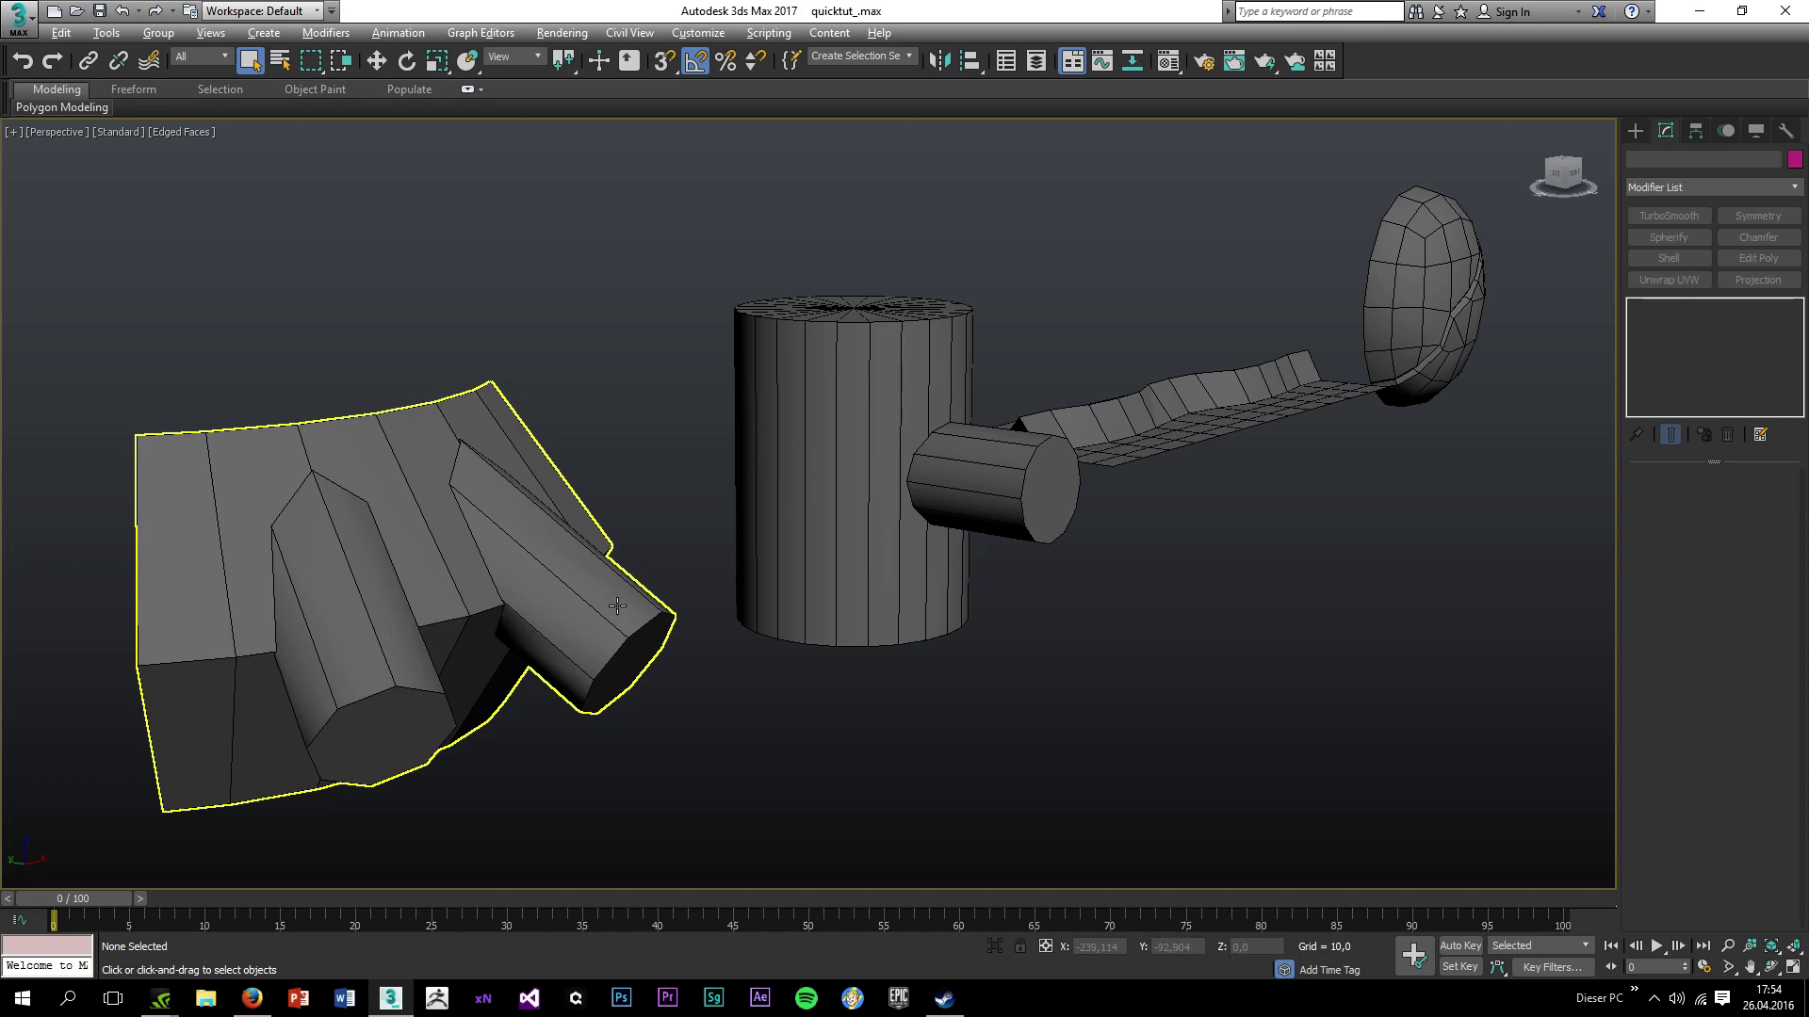
Examine the curved block with its two angled pegs and the upright cylinder with its side peg.
scroll(617, 615, "down", 2)
middle_click_drag(618, 616, 529, 637, "alt")
scroll(528, 638, "down", 1)
scroll(561, 502, "up", 3)
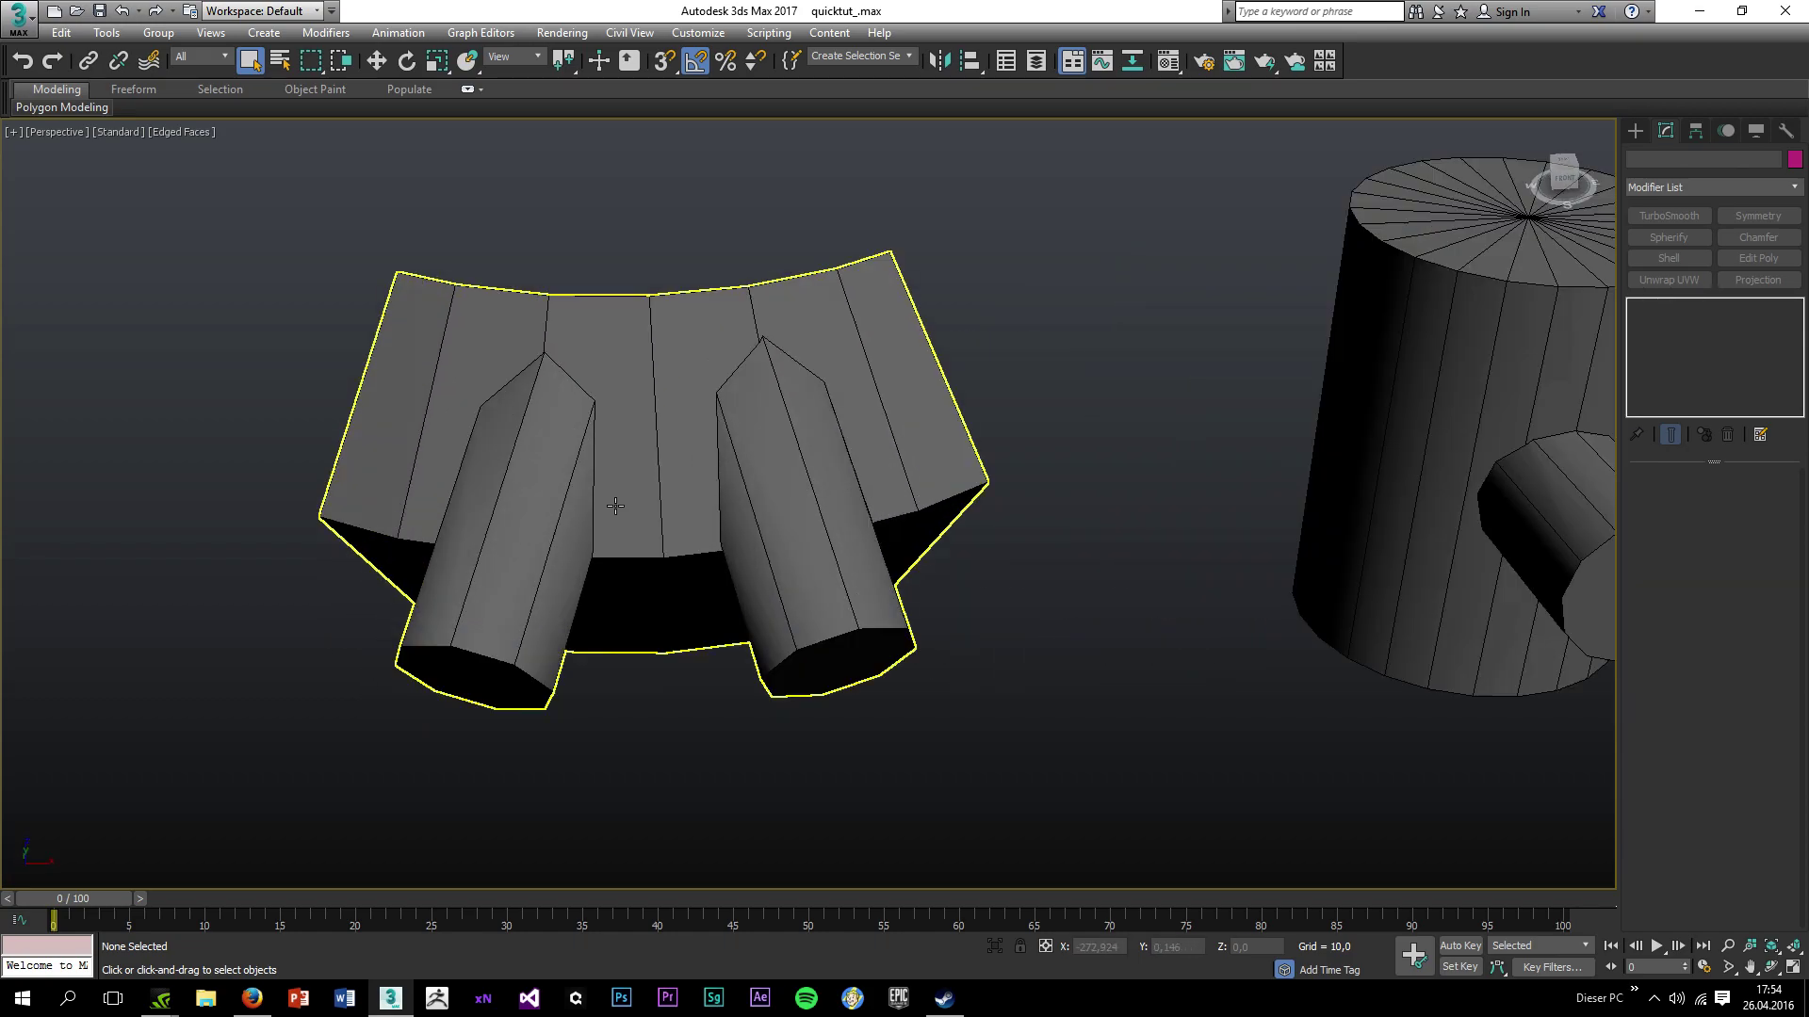
middle_click_drag(625, 533, 695, 534, "alt")
middle_click_drag(456, 631, 750, 452)
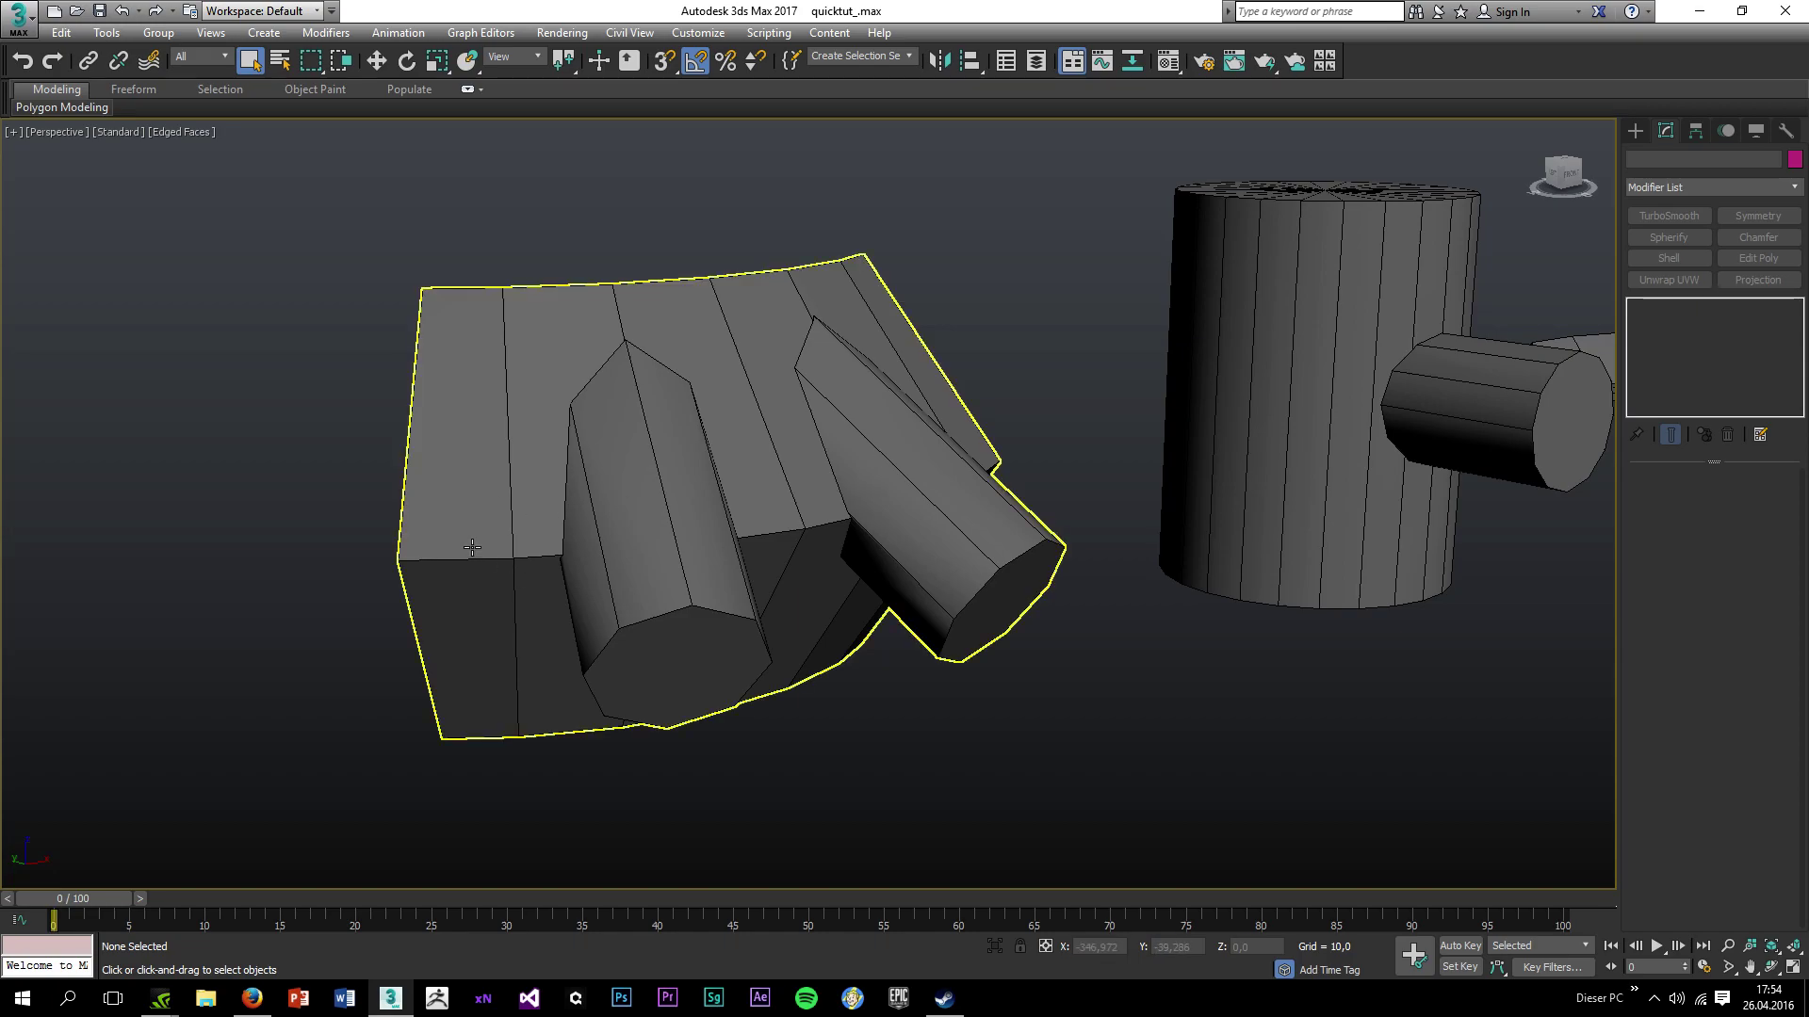
middle_click_drag(473, 546, 250, 557, "alt")
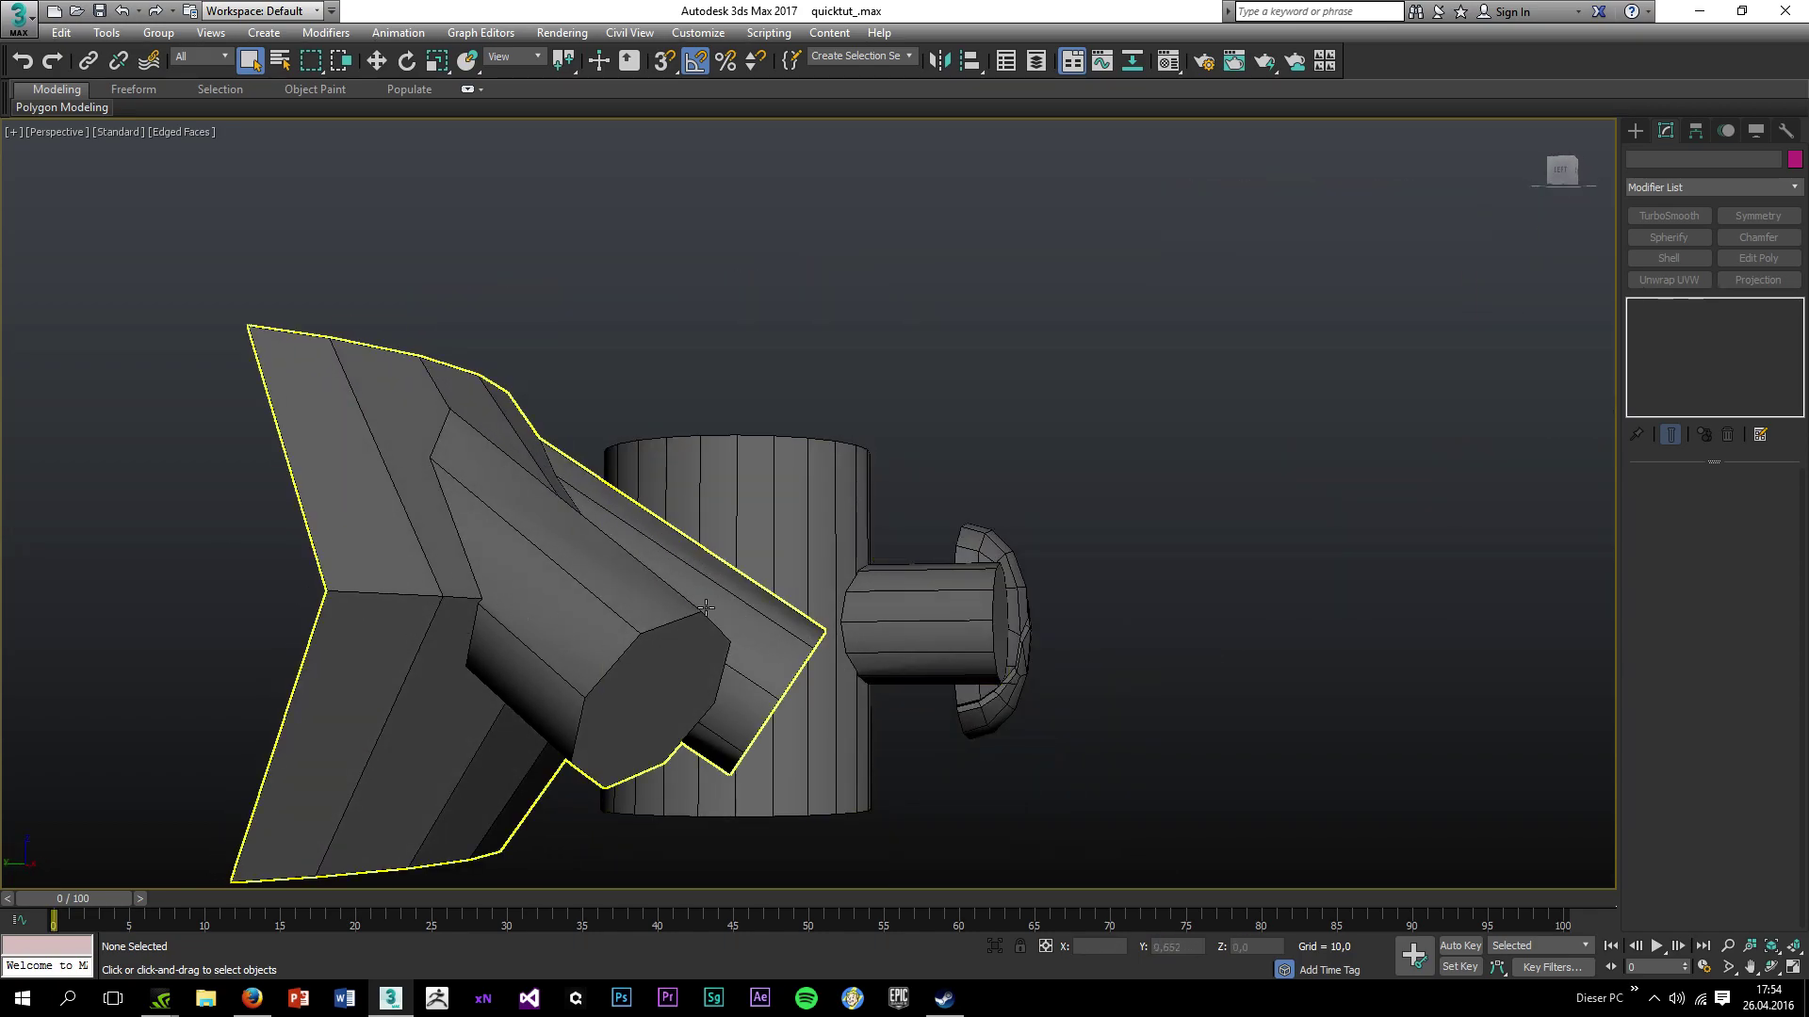
middle_click_drag(710, 586, 521, 647, "alt")
middle_click_drag(921, 533, 733, 563)
scroll(583, 533, "up", 3)
middle_click_drag(924, 624, 243, 509)
scroll(885, 417, "down", 3)
middle_click_drag(886, 416, 947, 452, "alt")
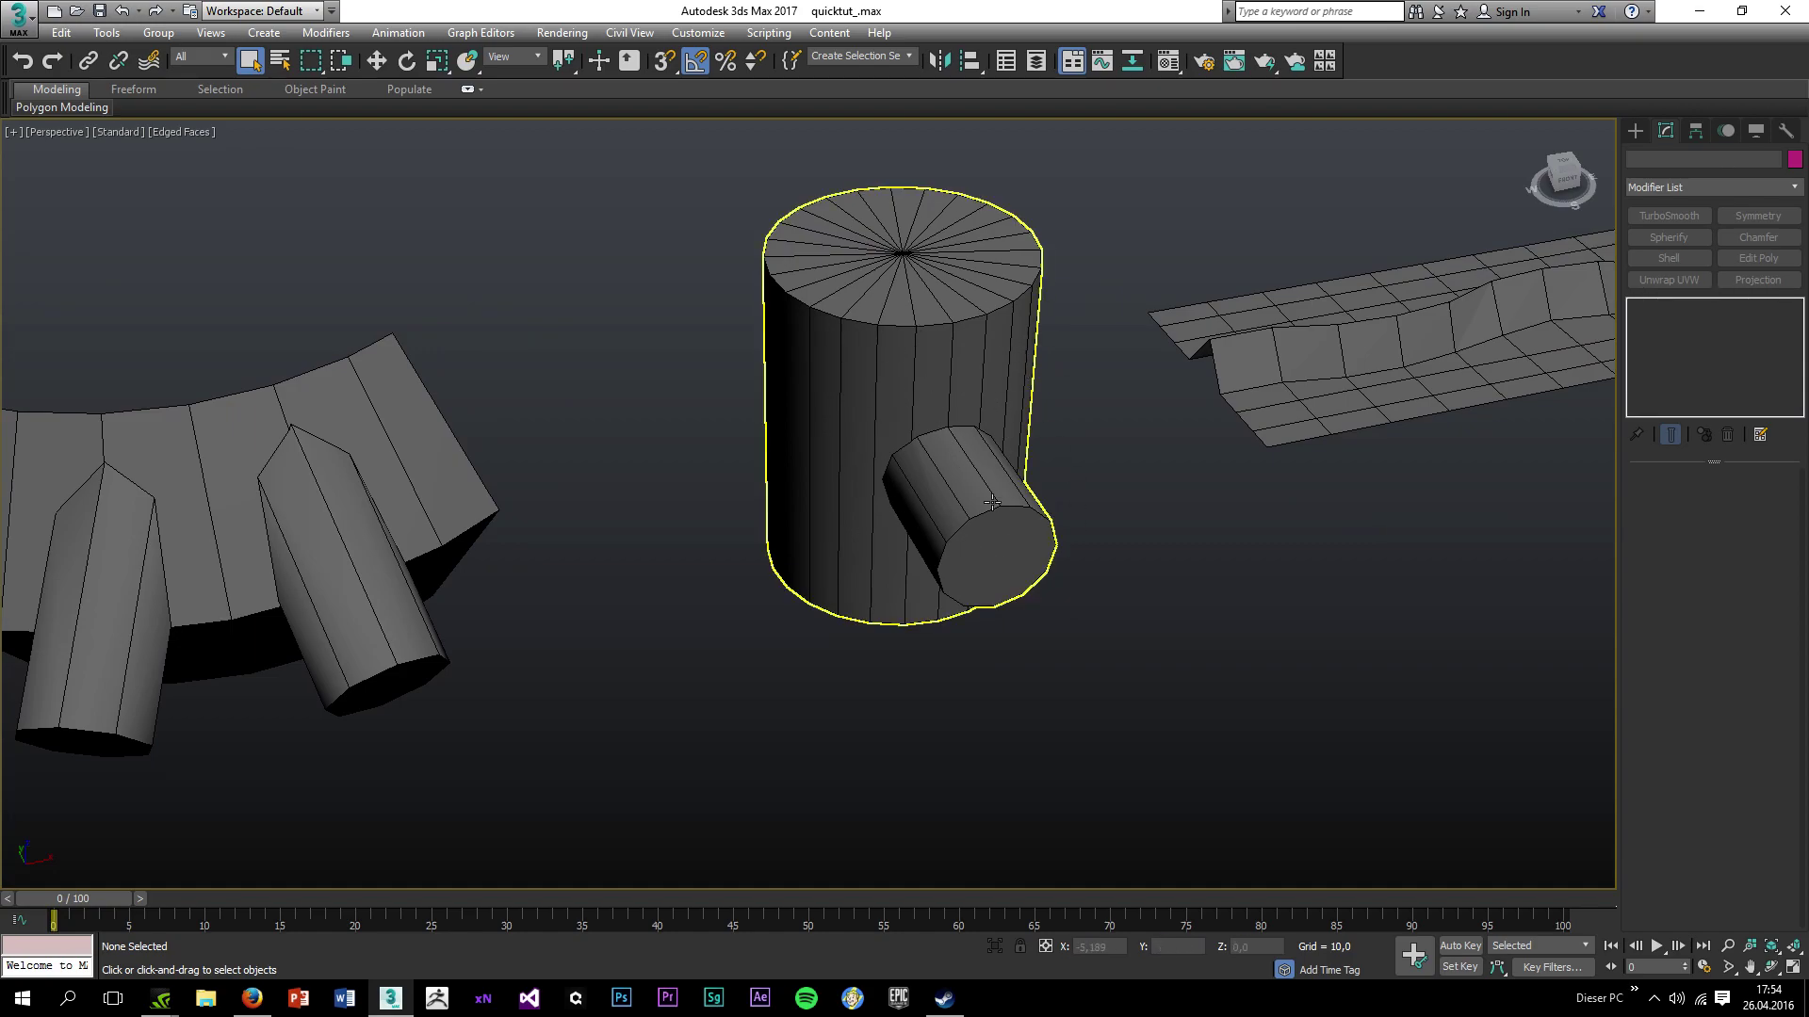
Examine the wavy ridge on the plane strip and the groove running across the sphere.
middle_click_drag(1232, 420, 610, 525)
middle_click_drag(891, 311, 856, 496, "alt")
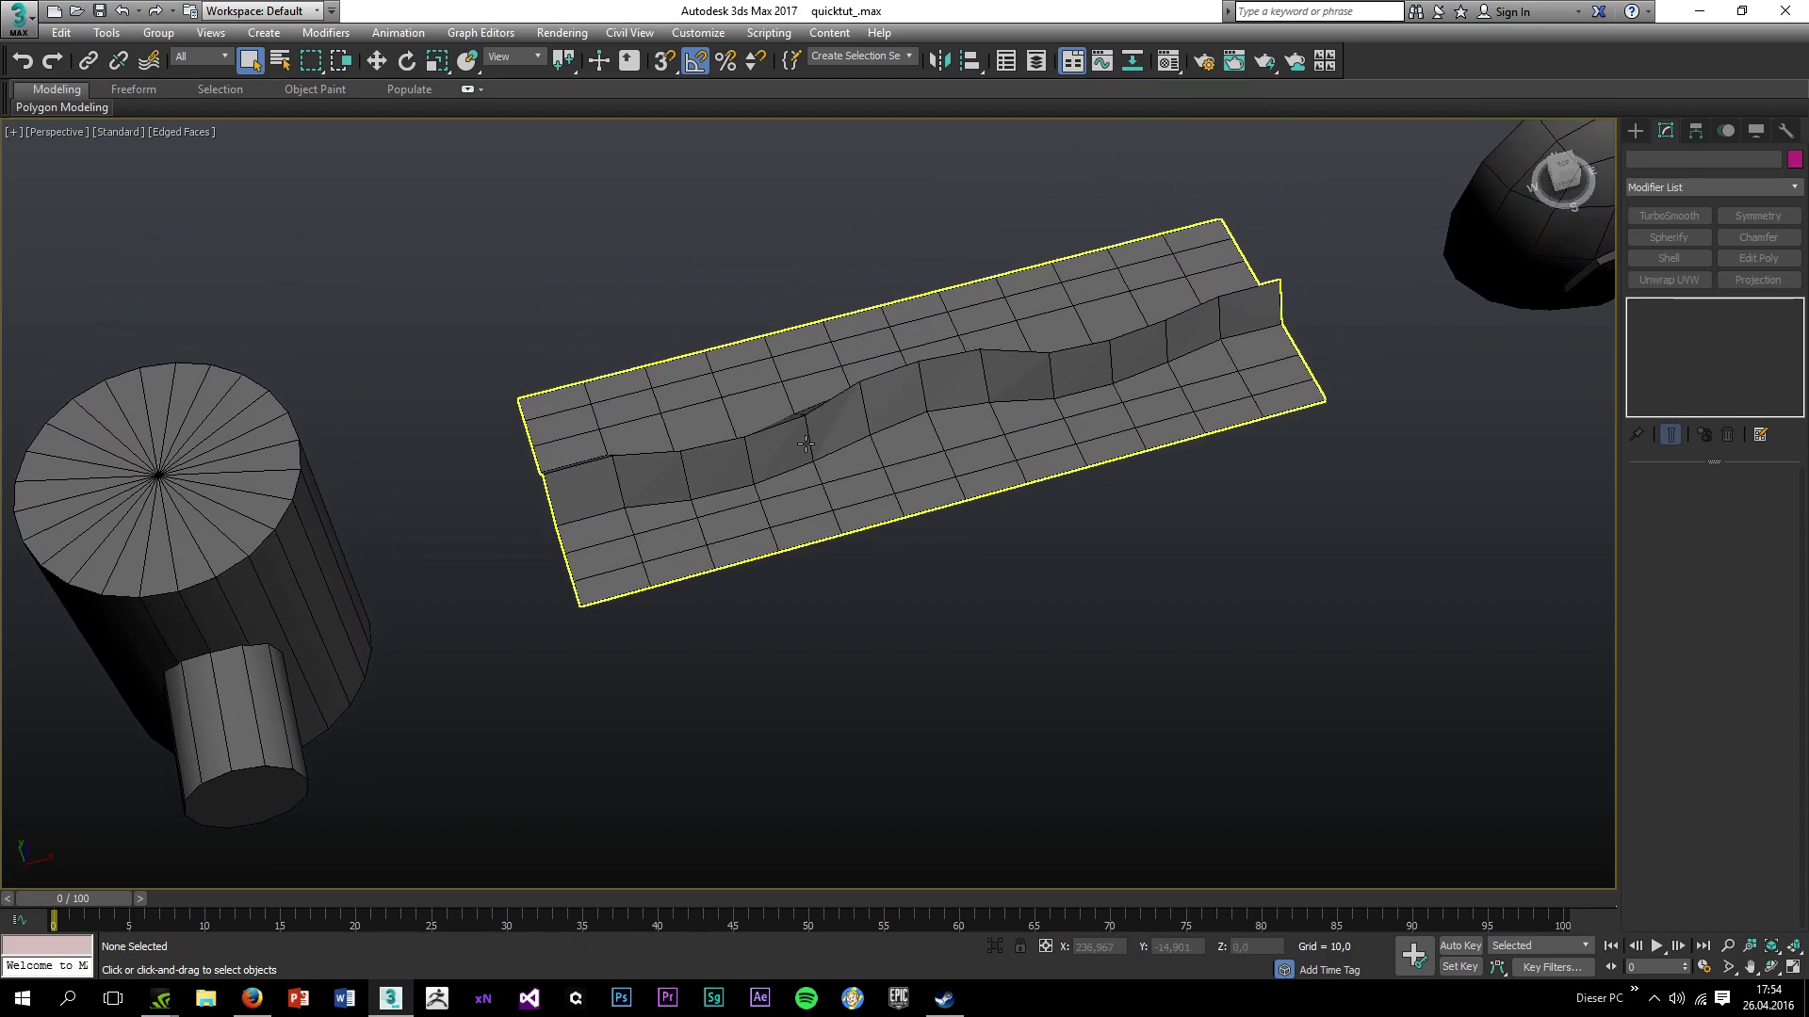
left_click(806, 444)
middle_click_drag(862, 562, 549, 297, "alt")
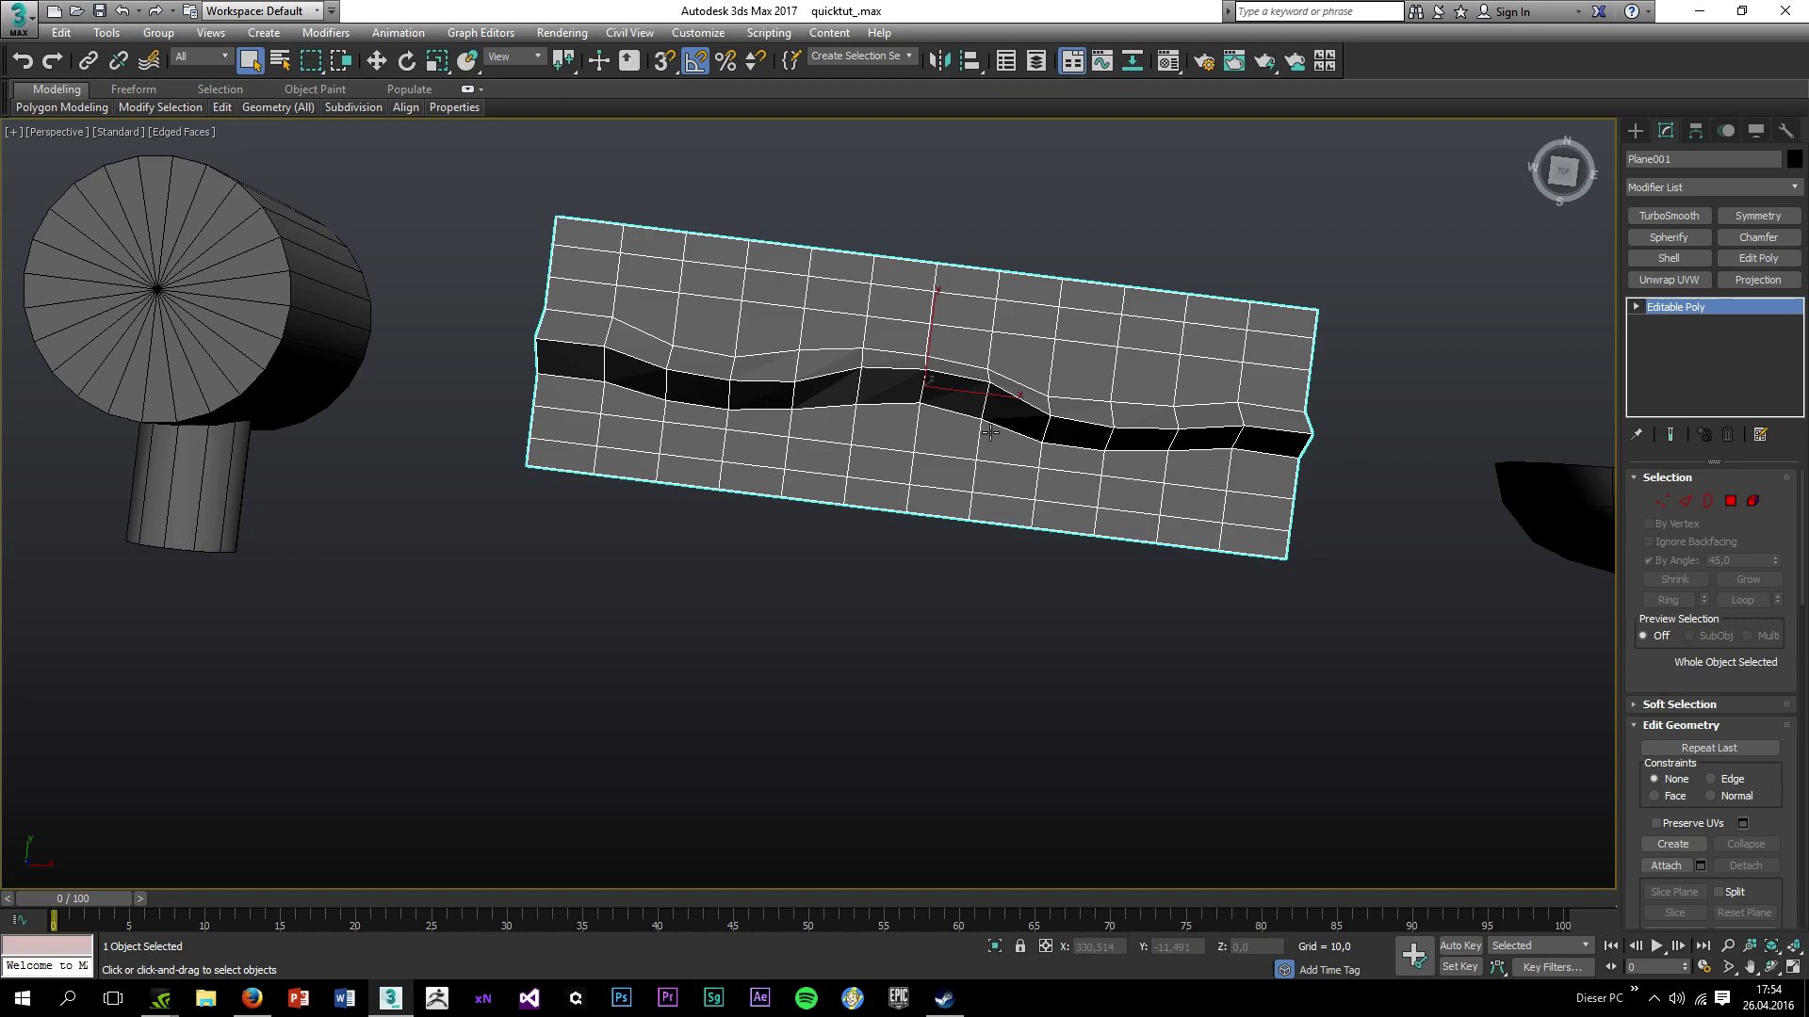
middle_click_drag(1096, 459, 650, 382)
scroll(772, 433, "down", 2)
middle_click_drag(1074, 453, 1109, 240, "alt")
scroll(1110, 242, "up", 4)
middle_click_drag(1066, 524, 991, 215, "alt")
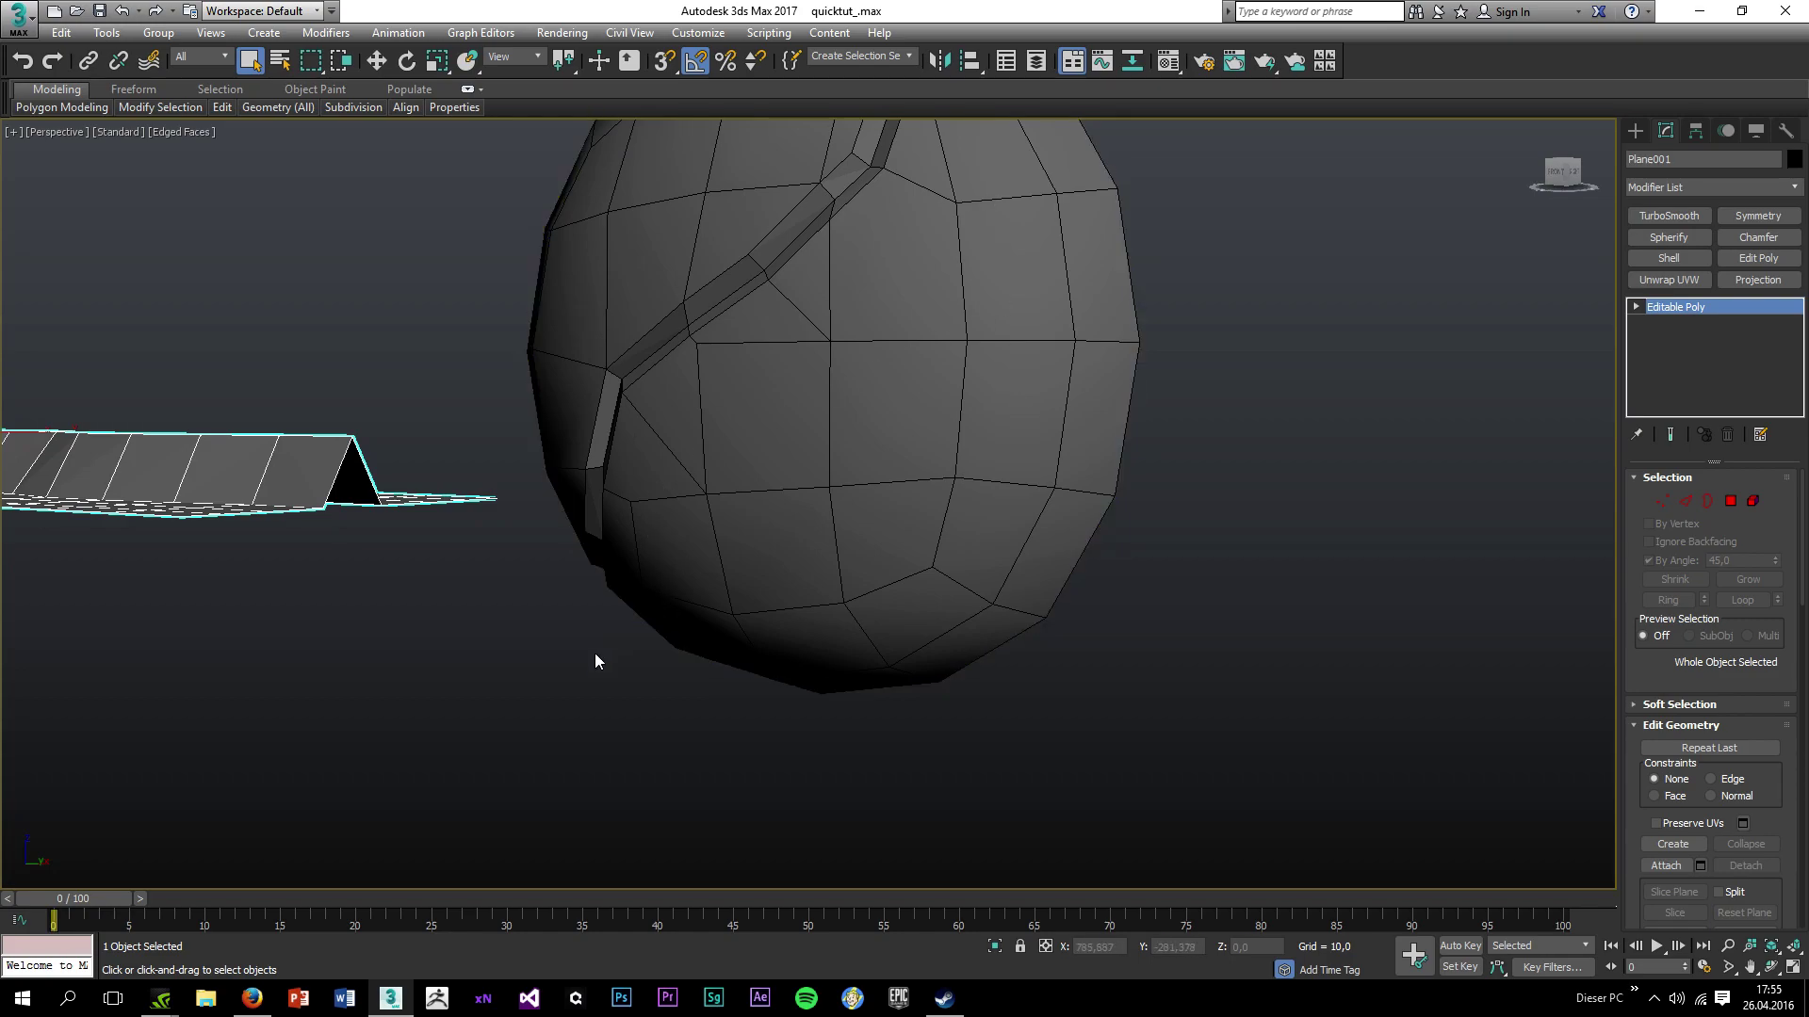
scroll(528, 681, "down", 5)
middle_click_drag(529, 681, 507, 664, "alt")
middle_click_drag(392, 639, 454, 652)
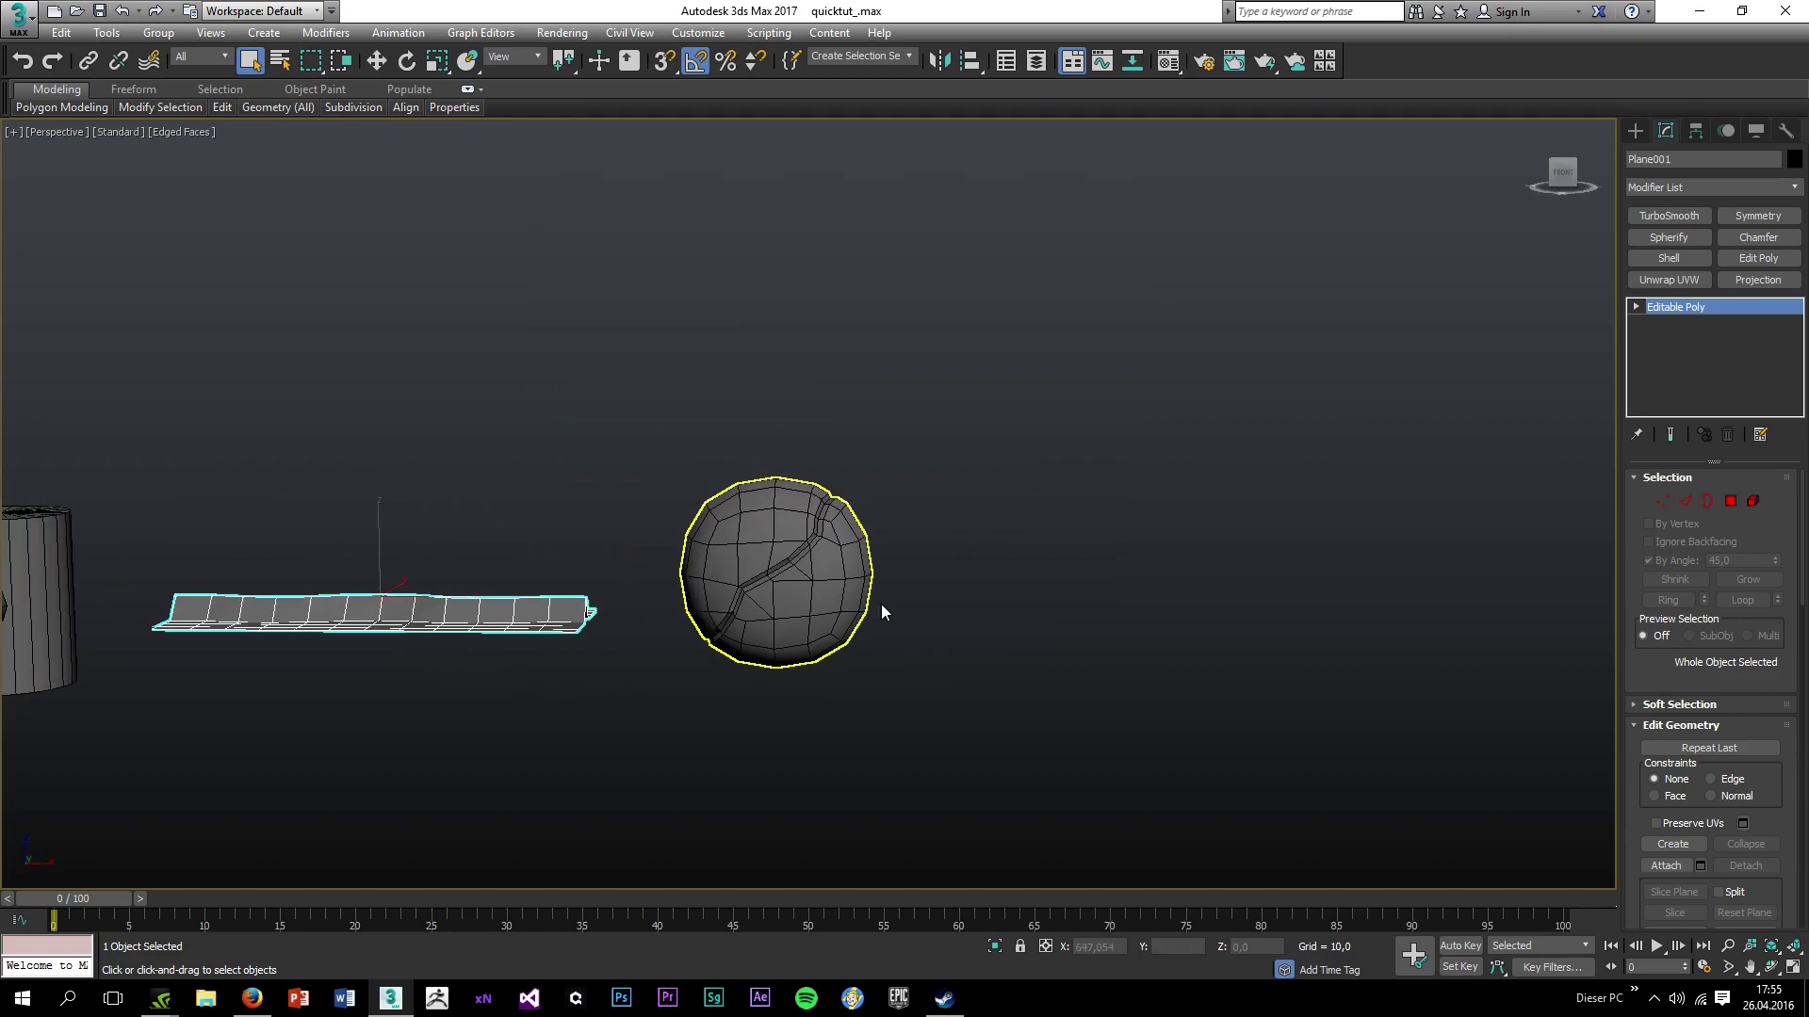
left_click(399, 722)
Select the curved block with the two angled pegs and switch to vertex editing.
key("z")
middle_click_drag(309, 452, 659, 452)
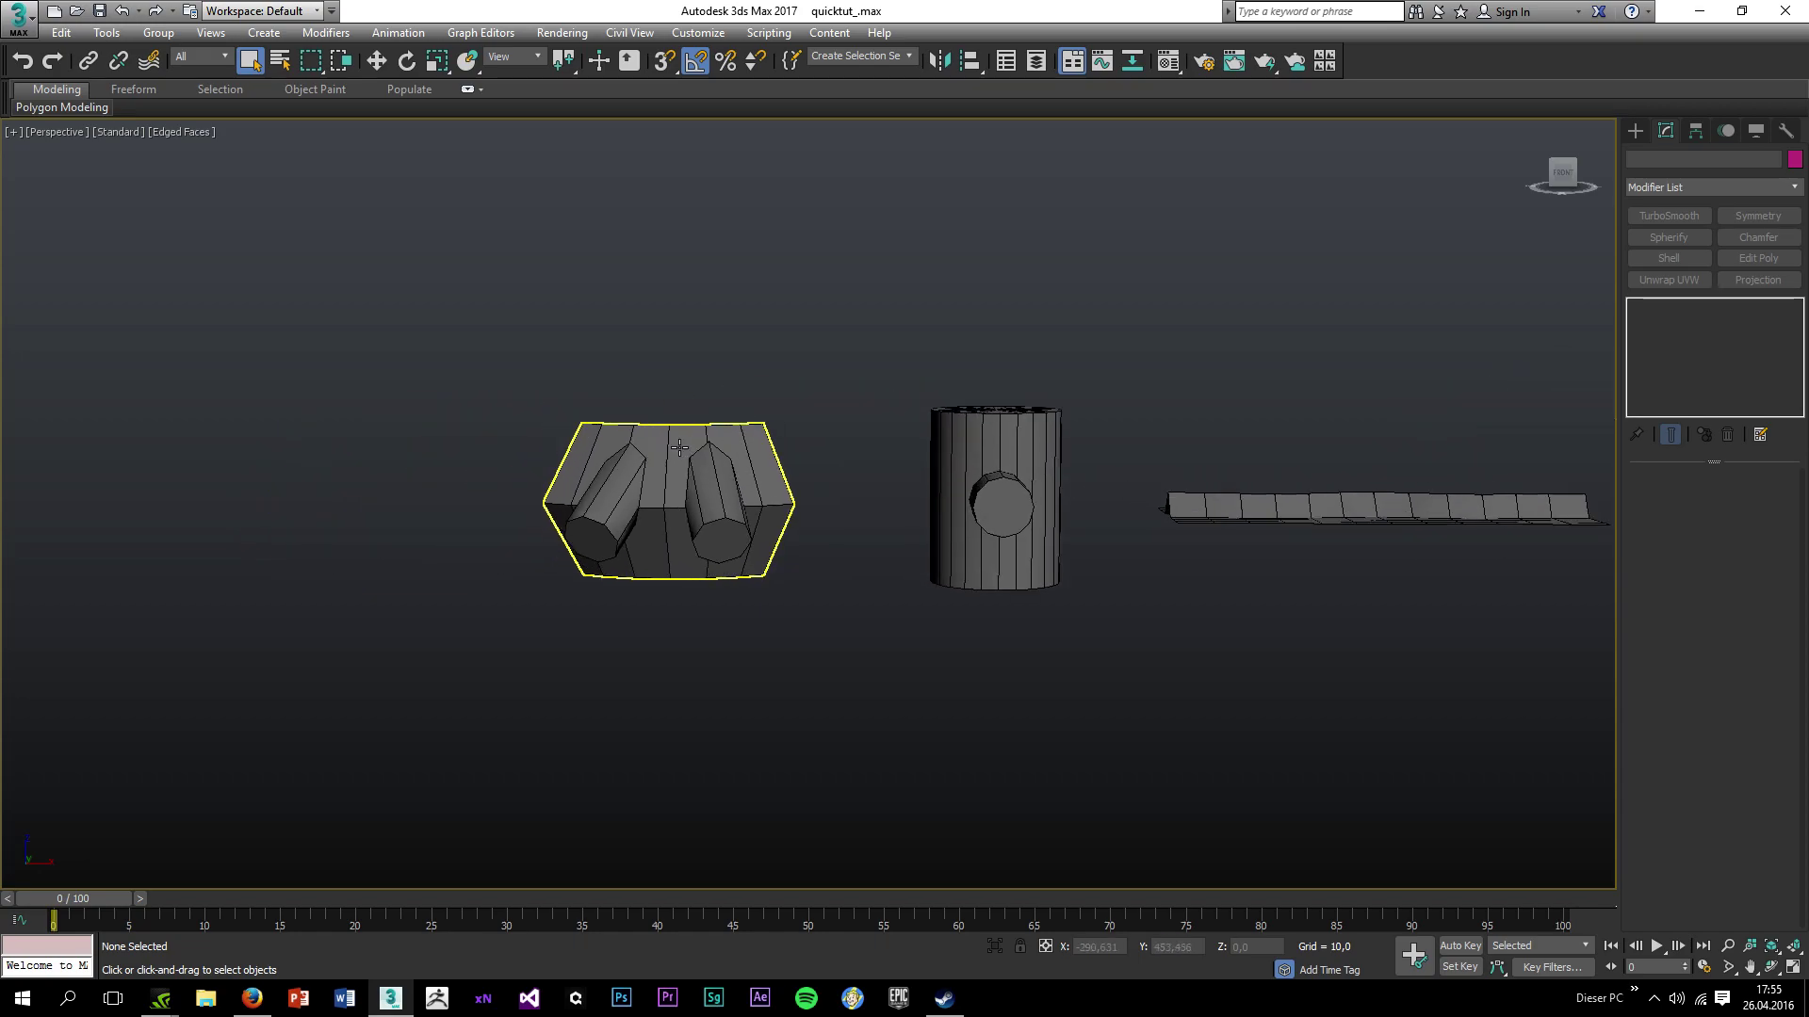
scroll(674, 451, "up", 4)
left_click(677, 450)
key("1")
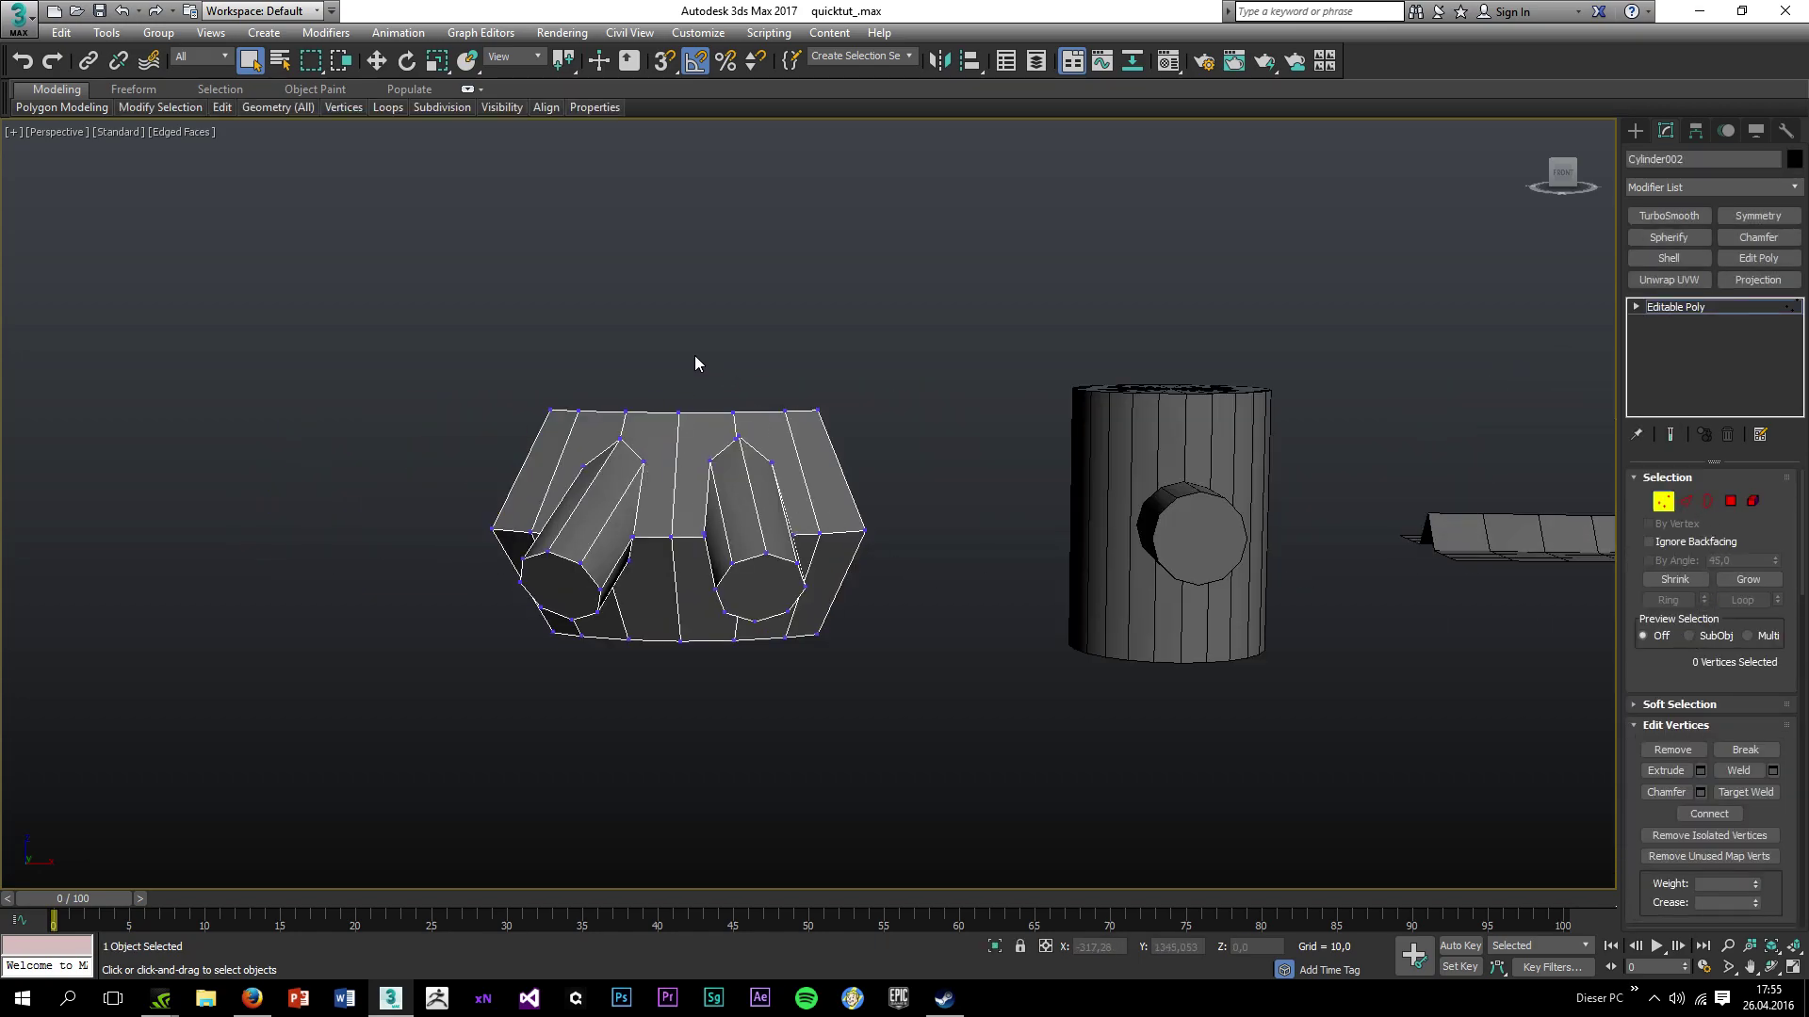
Select the two nearly coincident vertices at the left peg's upper tip and collapse them into one.
scroll(673, 351, "up", 4)
middle_click_drag(480, 592, 753, 479)
scroll(733, 463, "up", 2)
left_click_drag(673, 424, 738, 457)
middle_click_drag(738, 457, 744, 524, "alt")
scroll(685, 429, "up", 3)
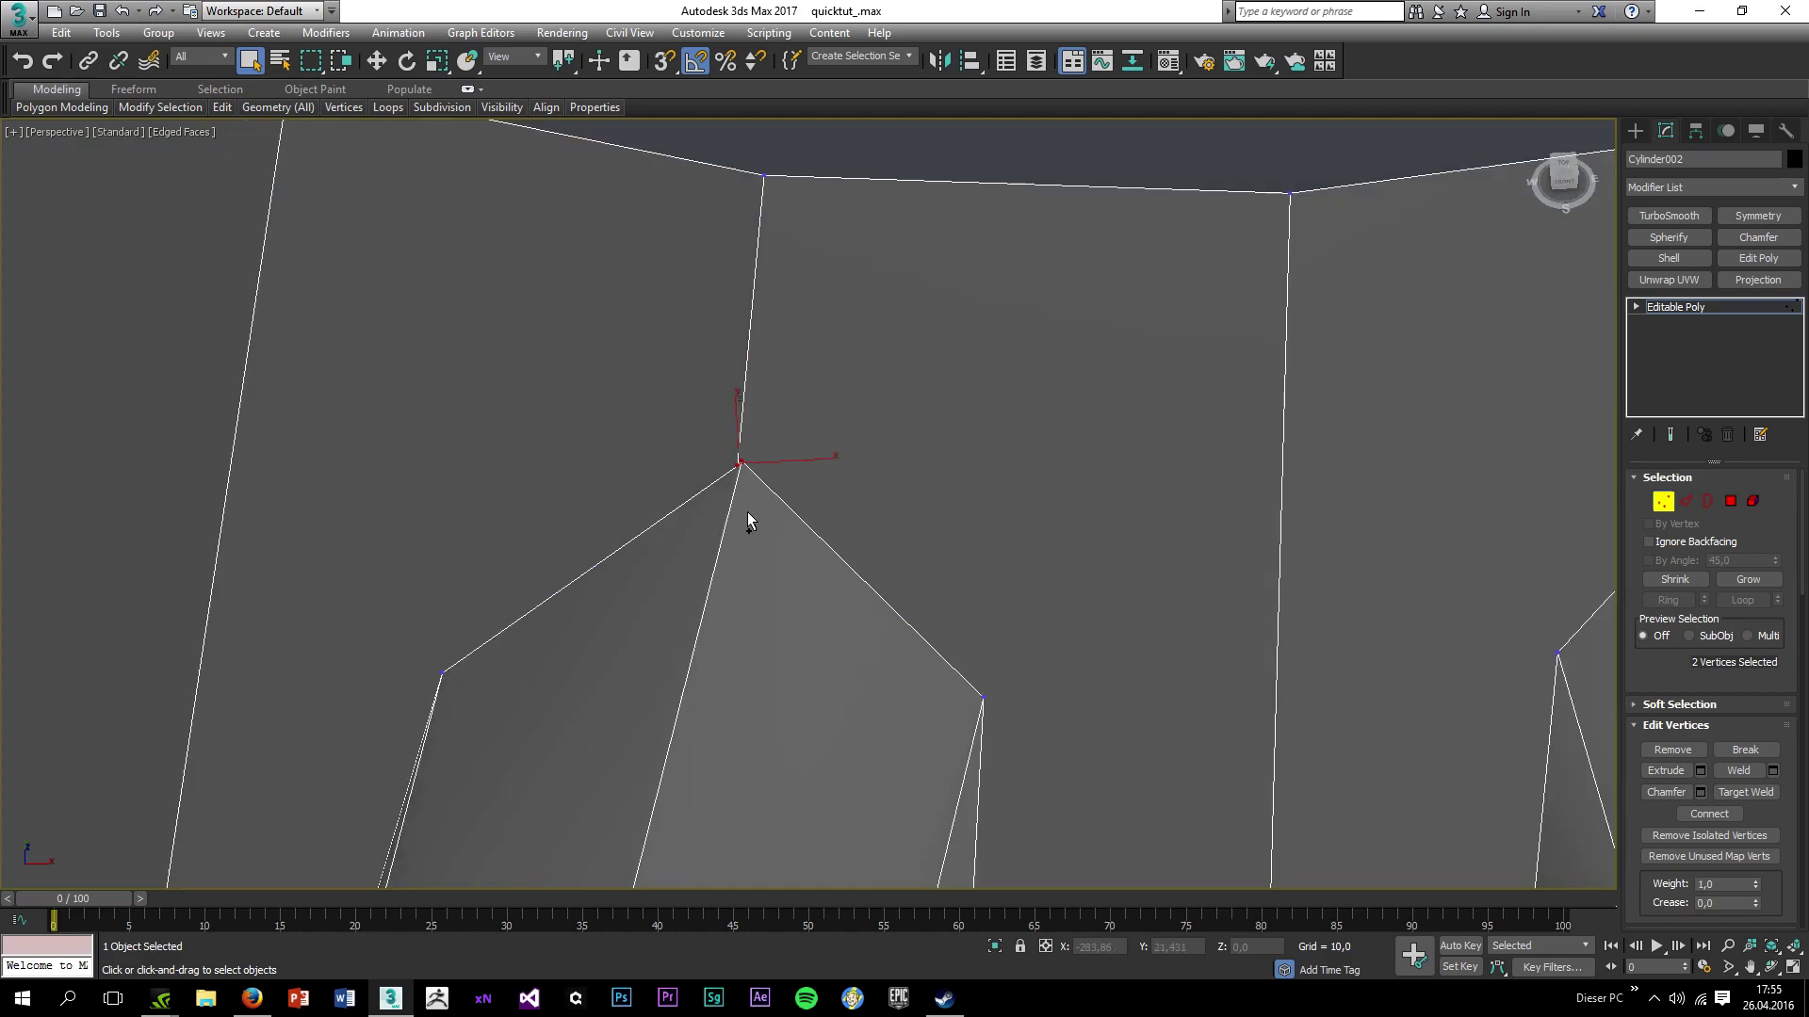
middle_click_drag(817, 595, 745, 441, "alt")
scroll(796, 566, "up", 3)
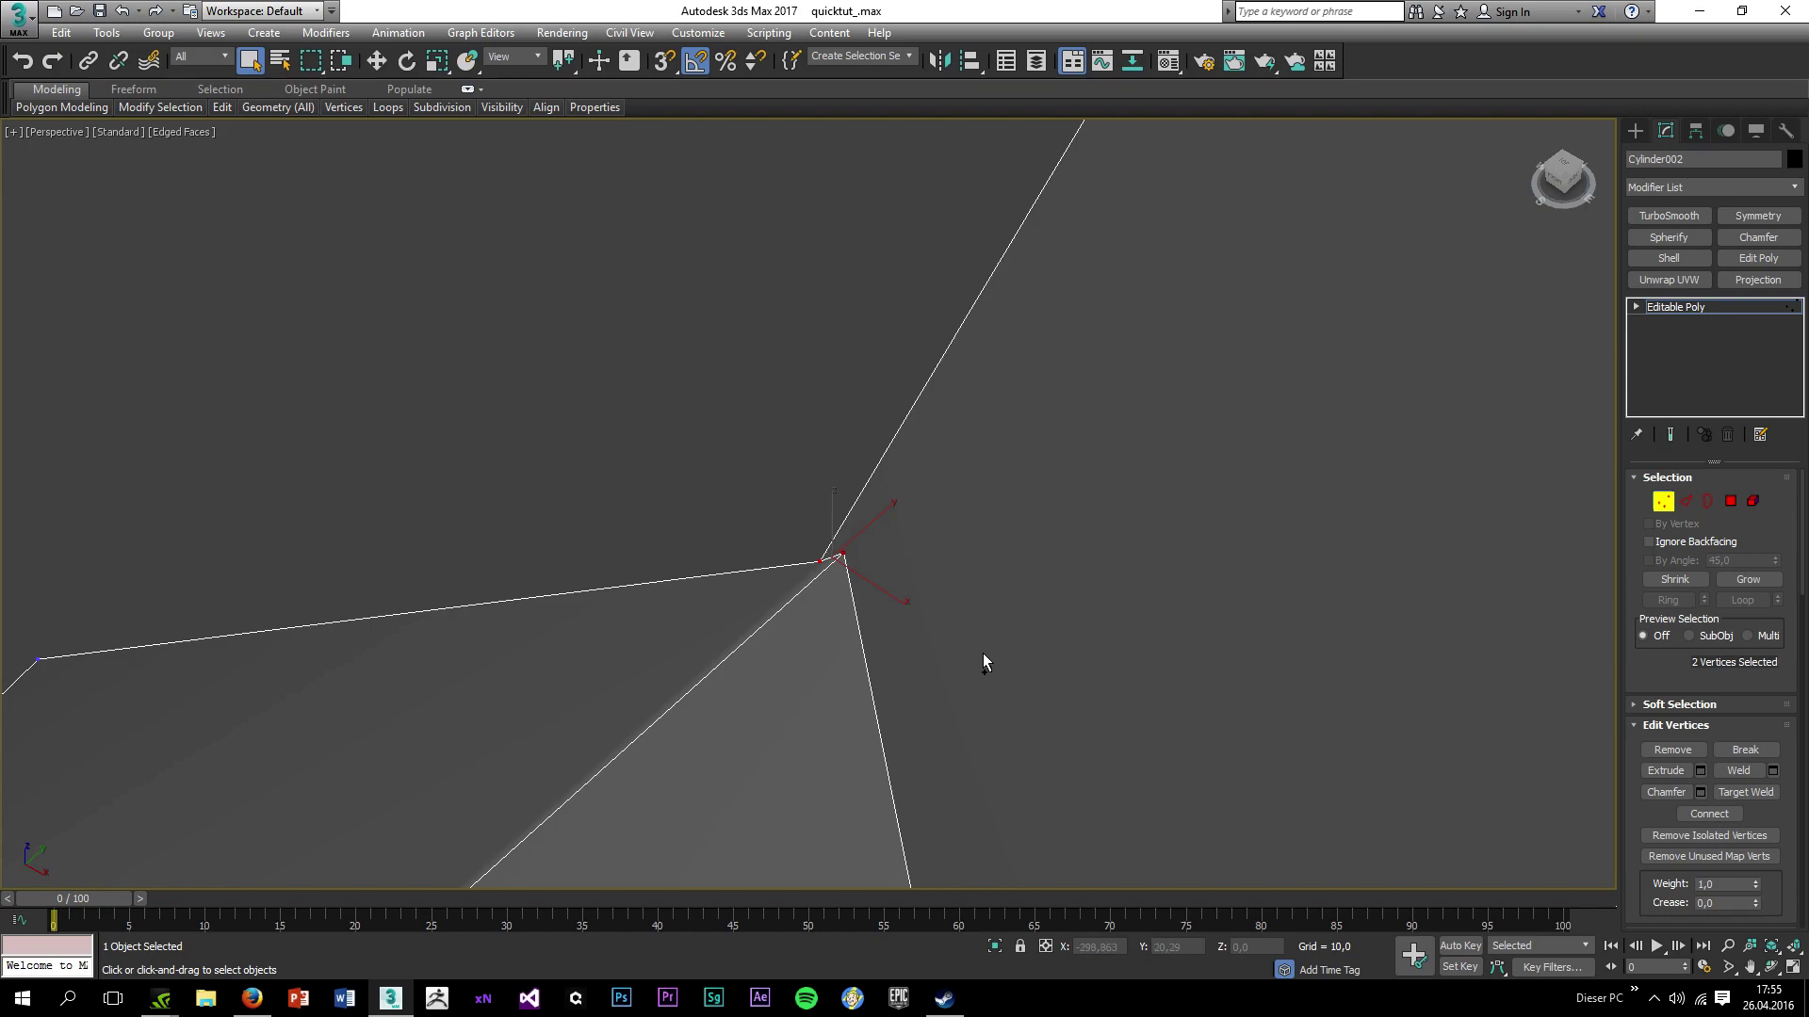
key("ctrl+alt+c")
Collapse the two close vertices at the outer corner where the left peg meets the block's middle edge, and undo it.
scroll(982, 653, "down", 3)
scroll(933, 713, "down", 2)
middle_click_drag(987, 750, 971, 676, "alt")
middle_click_drag(971, 676, 931, 320)
scroll(845, 810, "up", 3)
middle_click_drag(845, 810, 873, 539)
left_click(835, 633)
scroll(844, 692, "down", 5)
scroll(1779, 827, "down", 3)
scroll(1779, 827, "down", 3)
middle_click_drag(1010, 665, 913, 557, "alt")
scroll(913, 557, "up", 4)
left_click_drag(807, 489, 947, 610)
scroll(947, 618, "down", 4)
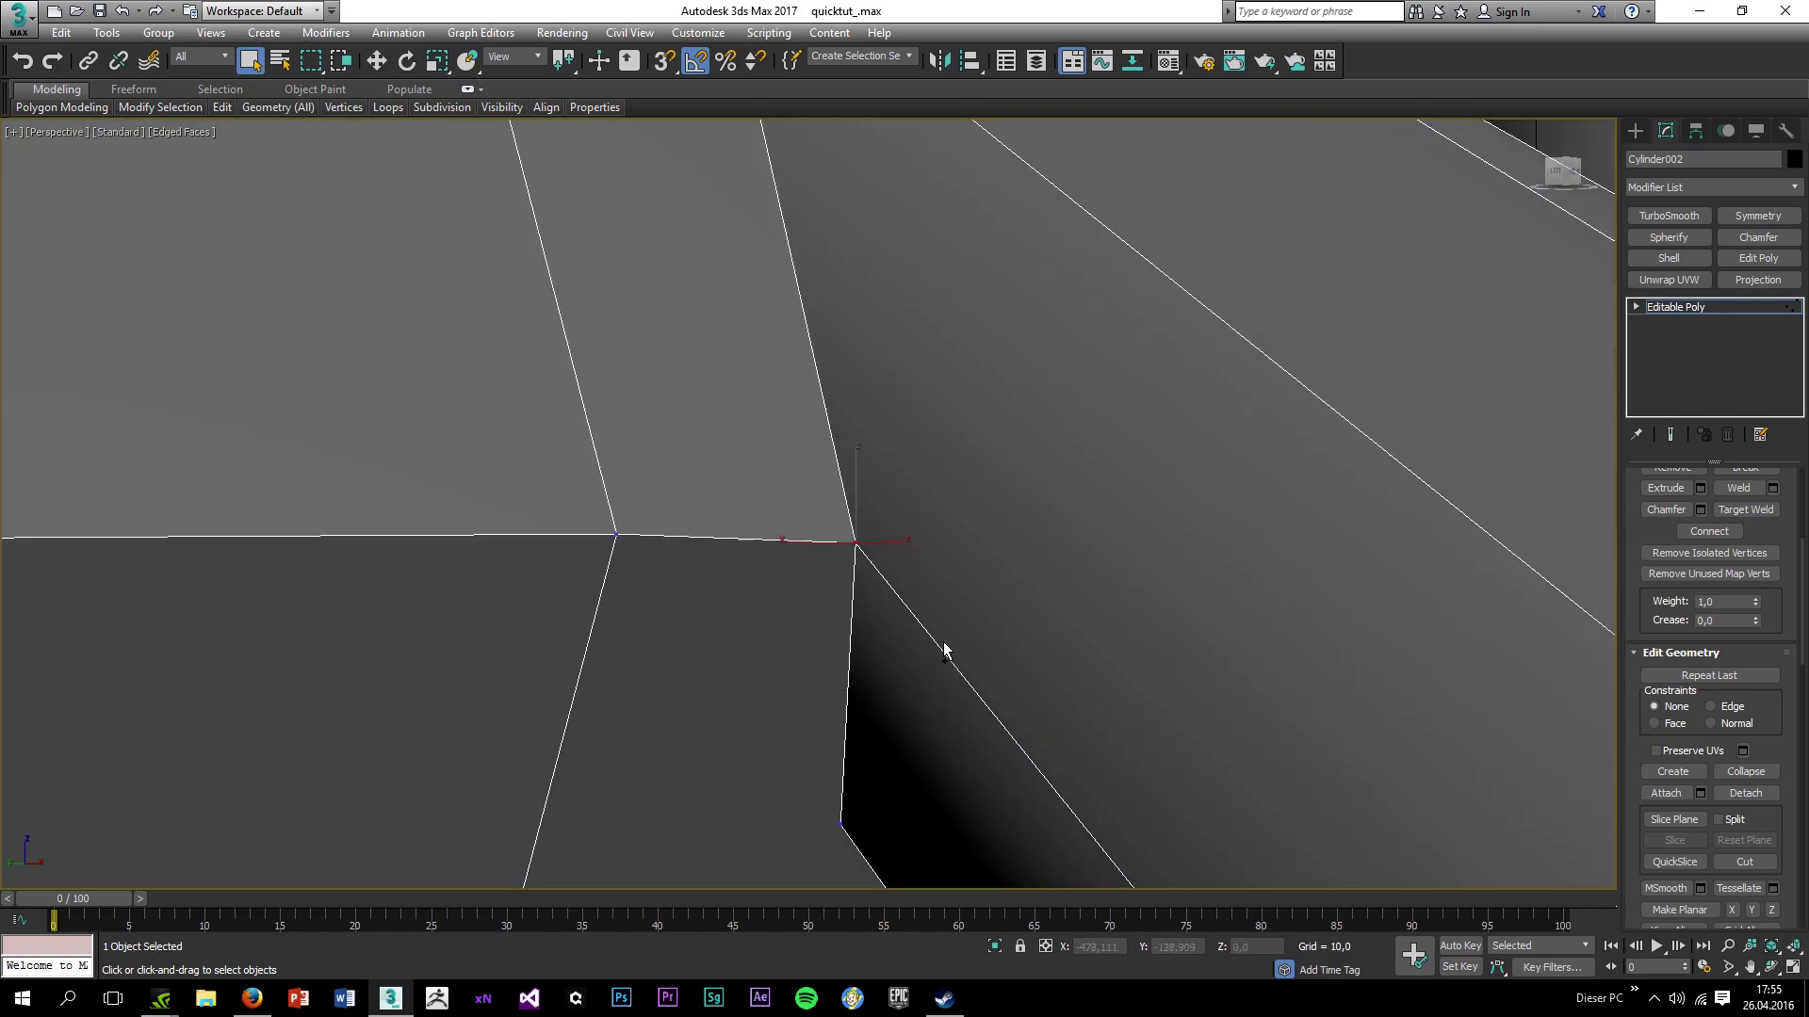
key("ctrl+z")
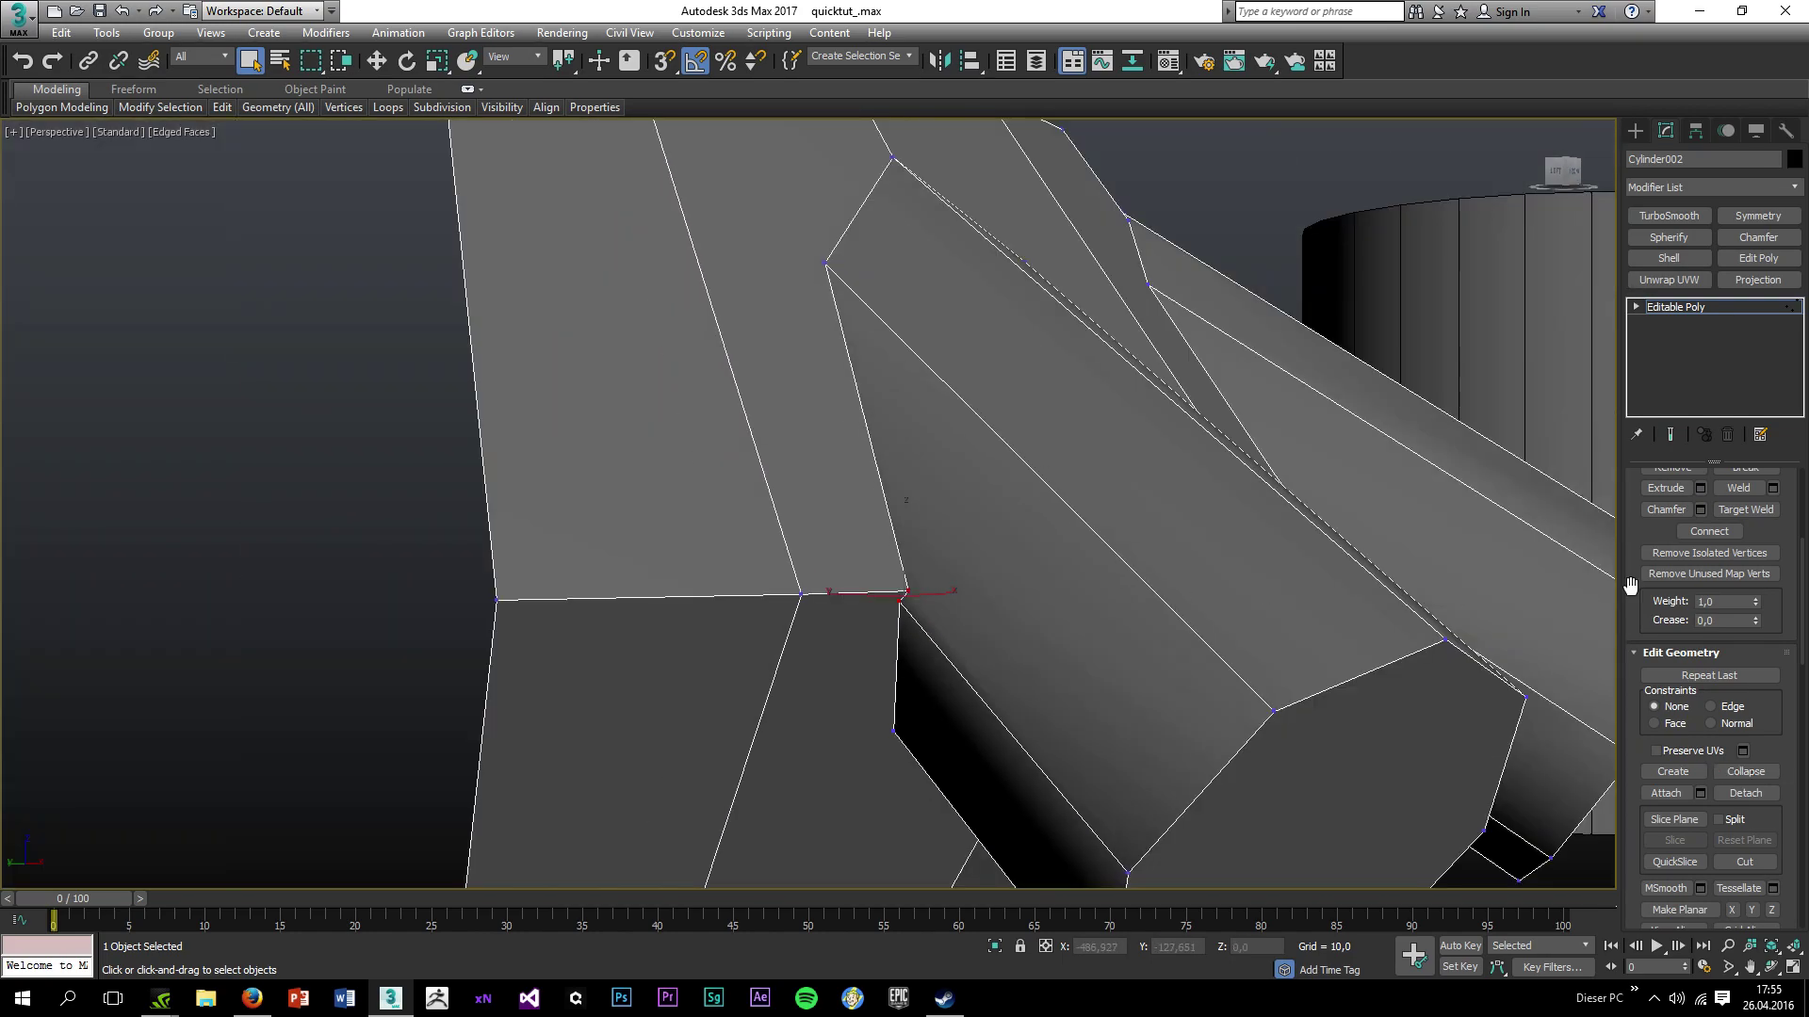
Use Target Weld to join the two close vertices at the left peg's outer corner on the block's middle edge.
left_click(1745, 510)
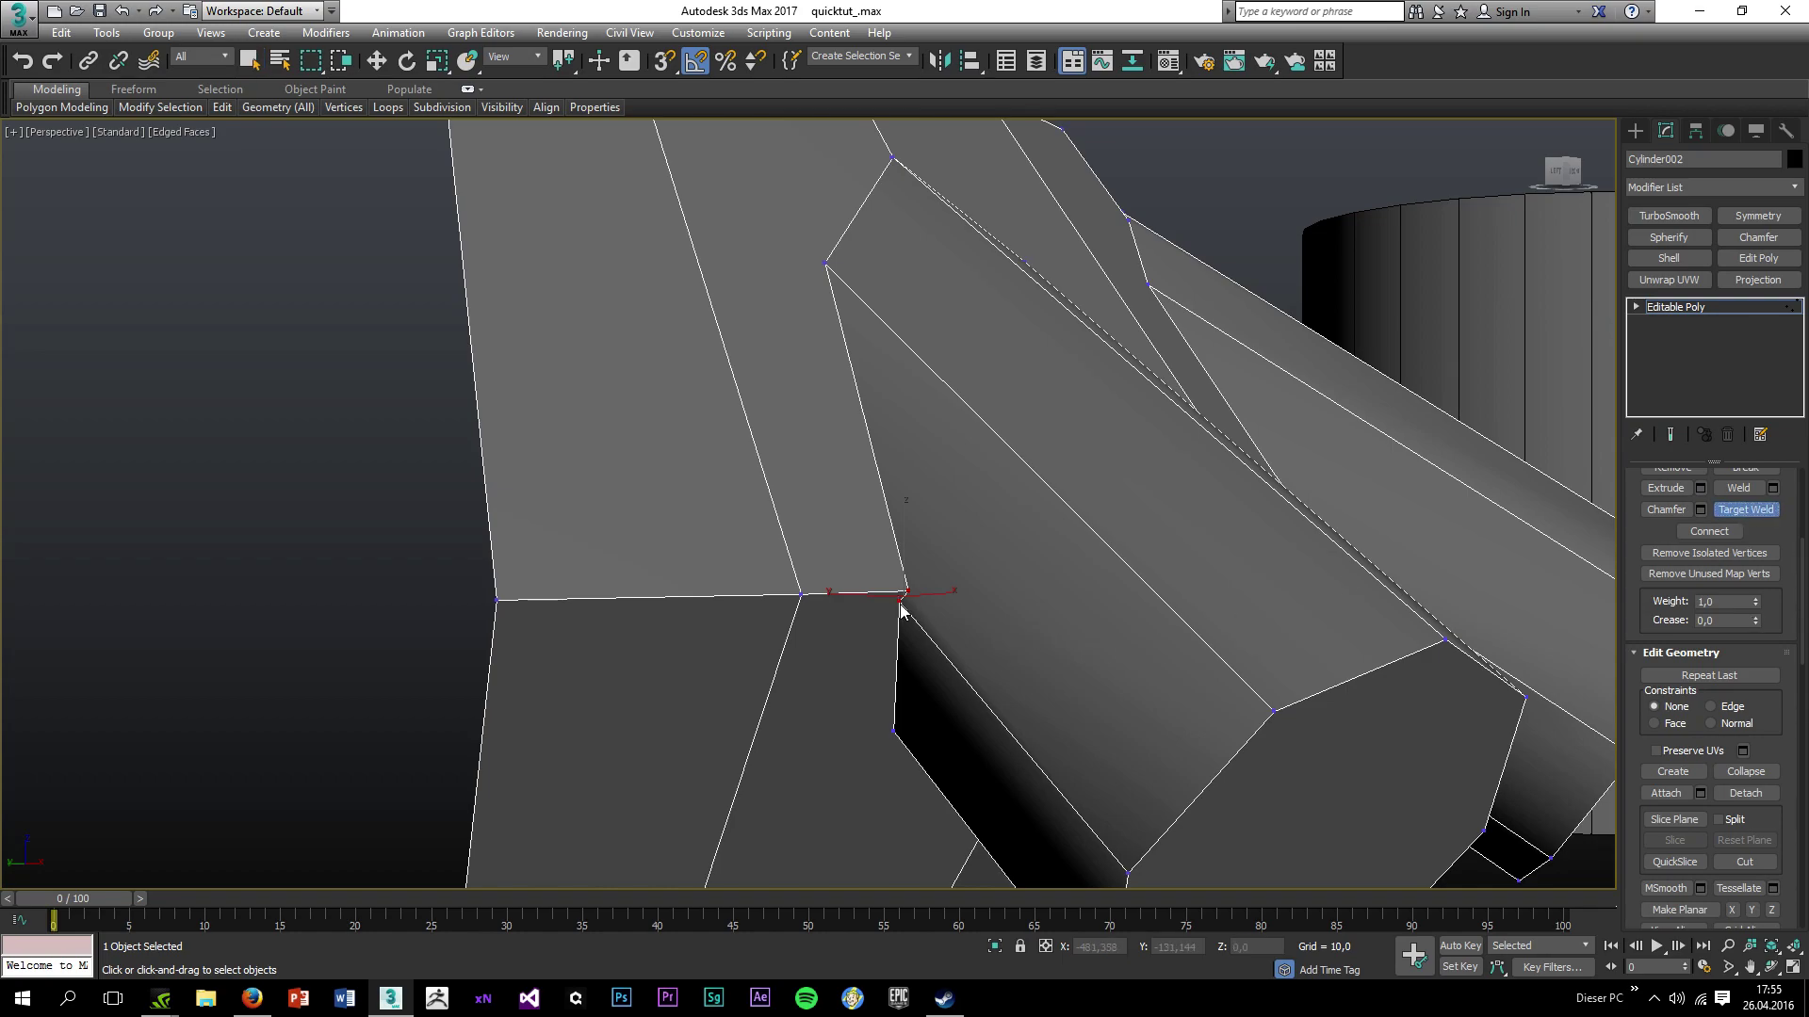
middle_click_drag(908, 591, 1165, 565, "alt")
scroll(1179, 657, "up", 6)
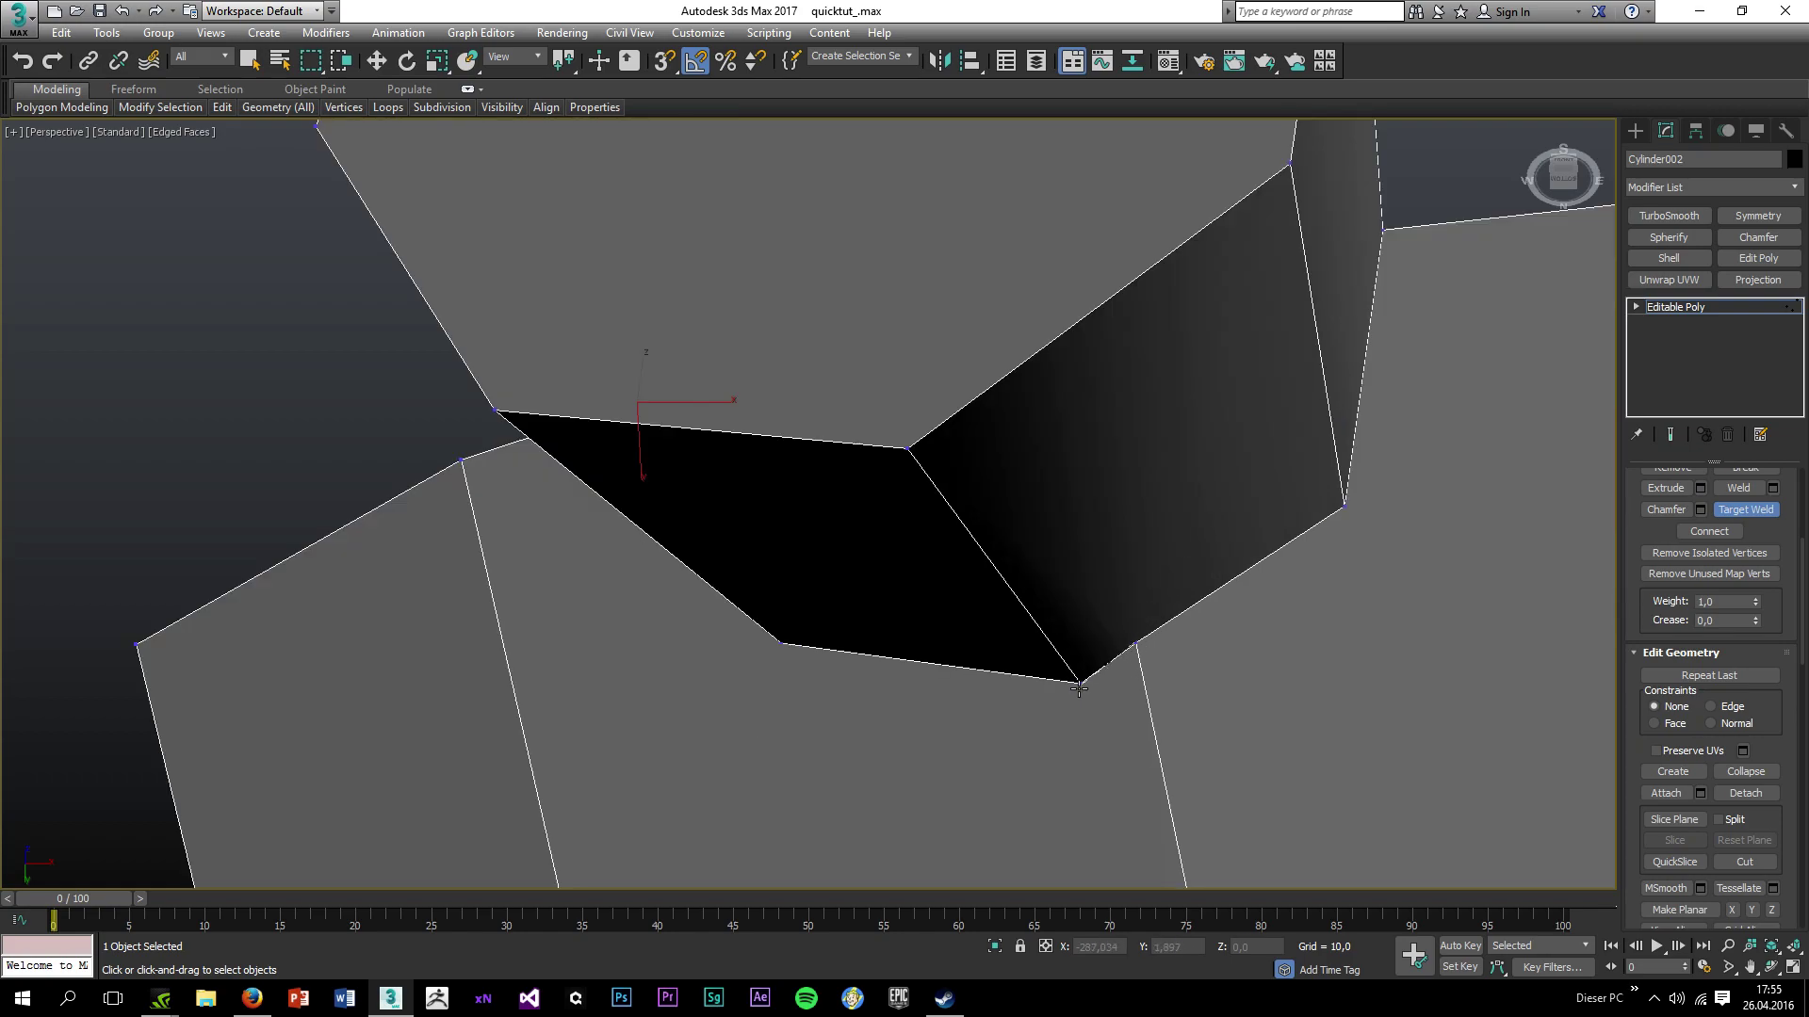
scroll(1296, 393, "down", 6)
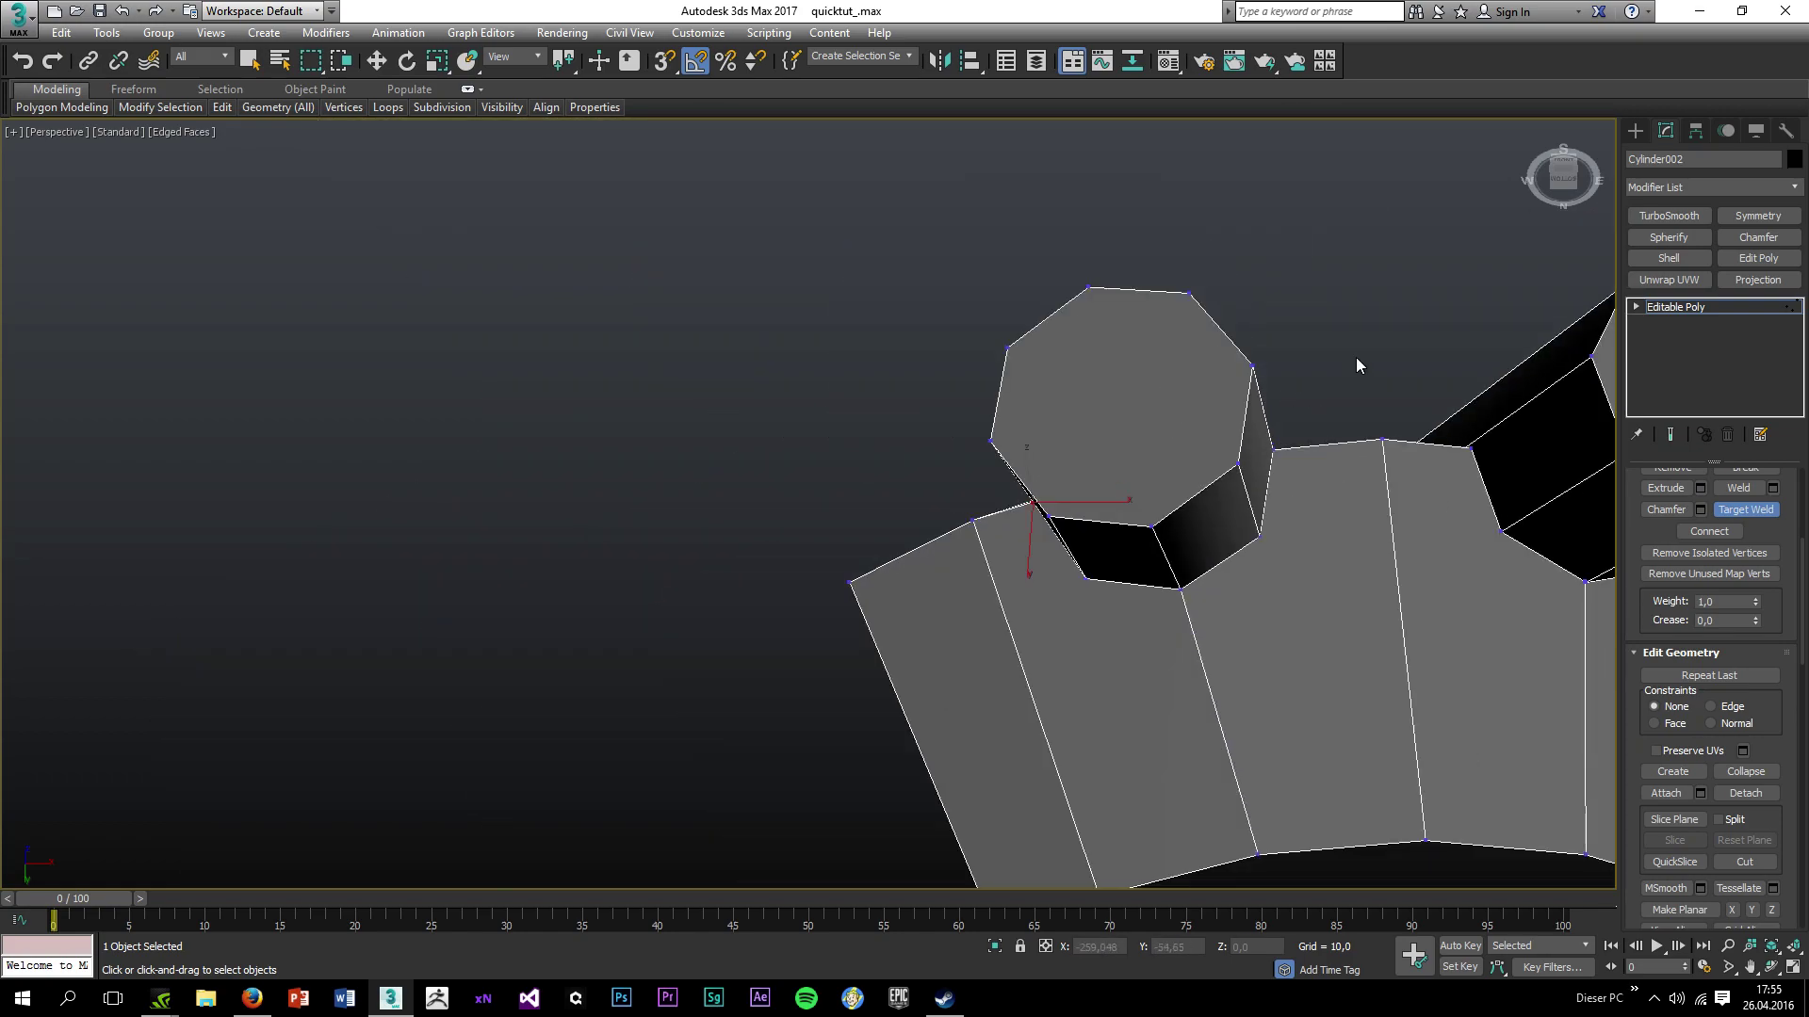
Use Target Weld to join the two close vertices where the right peg's inner side meets the block's middle edge.
middle_click_drag(1355, 358, 1275, 540, "alt")
scroll(1281, 565, "up", 8)
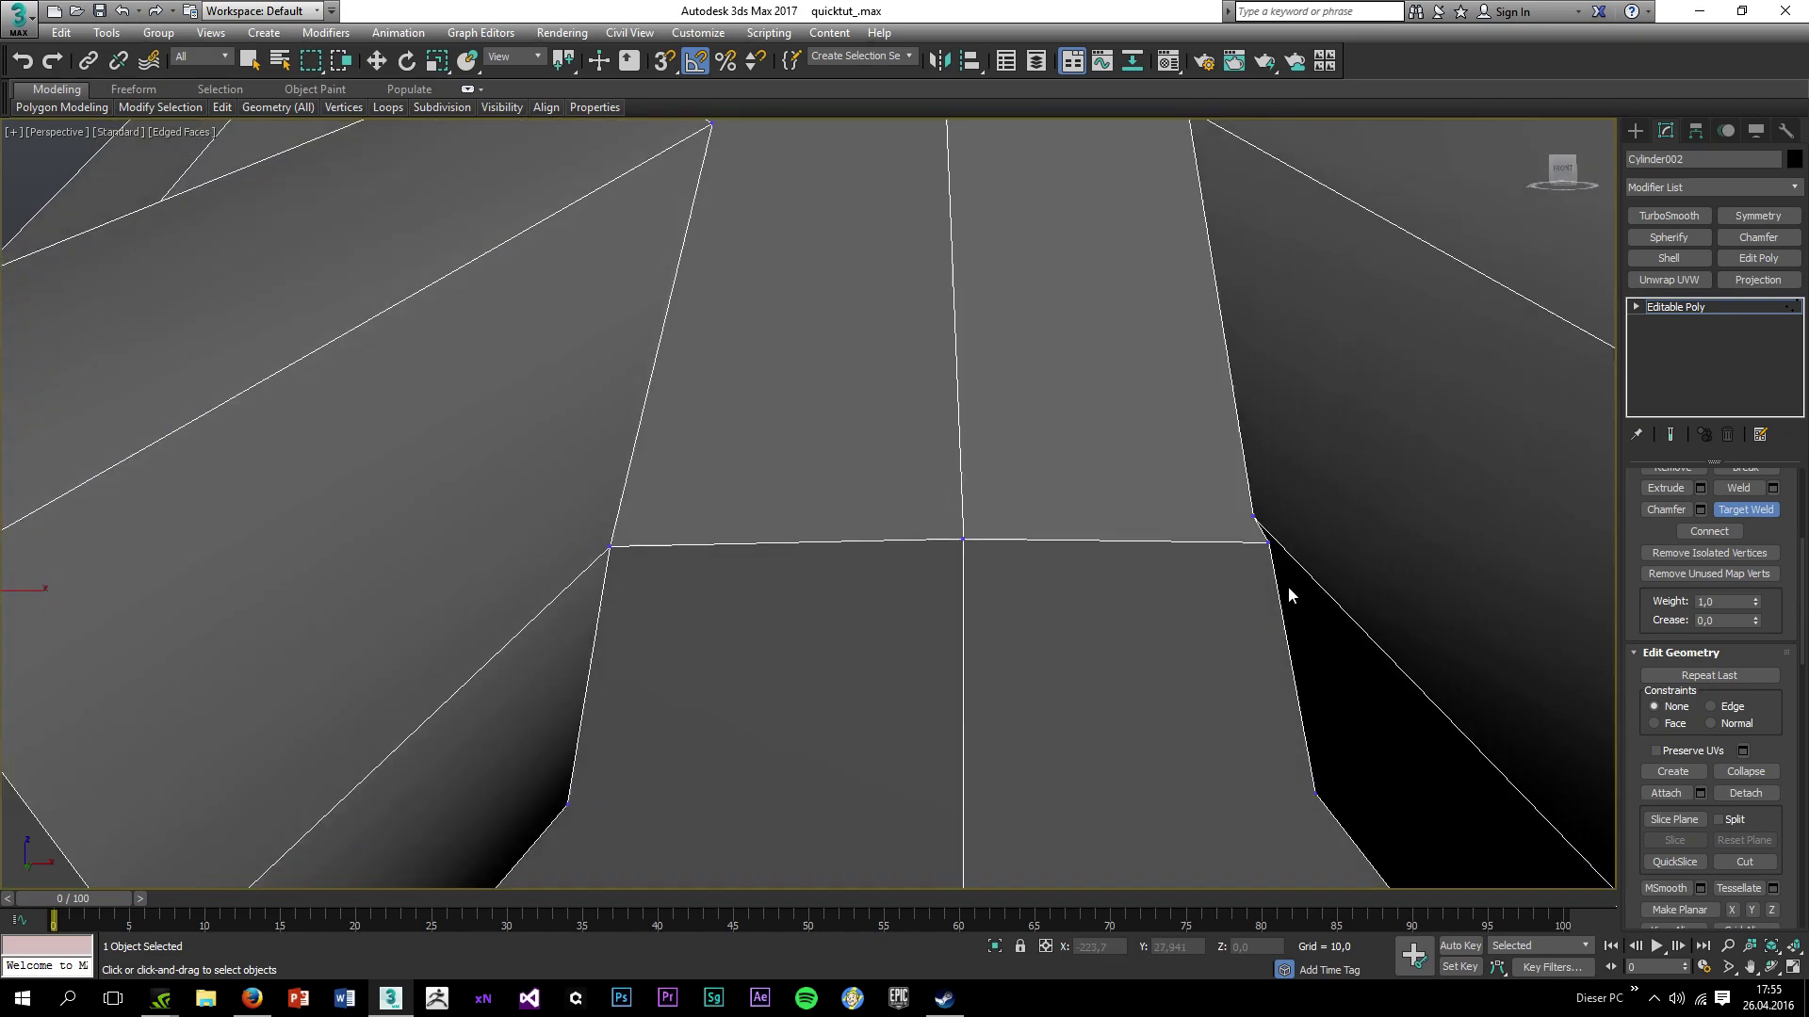
scroll(1262, 588, "down", 3)
right_click(1245, 600)
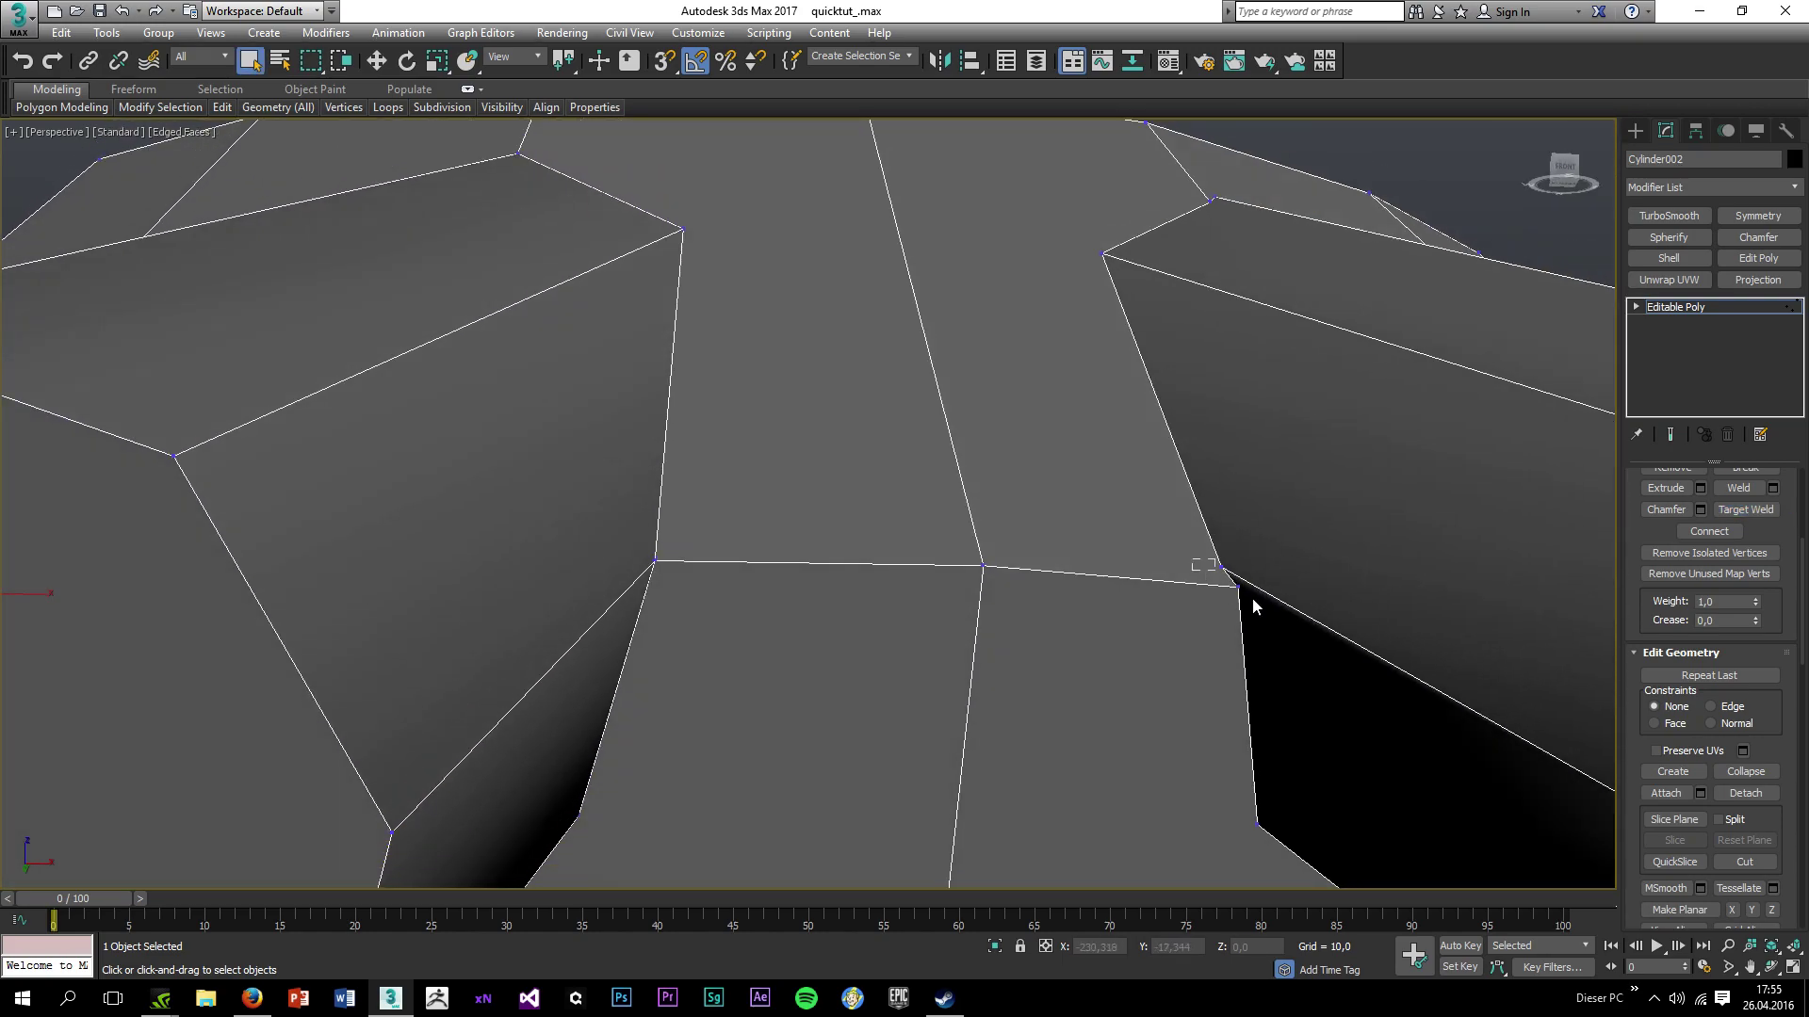
left_click(1747, 512)
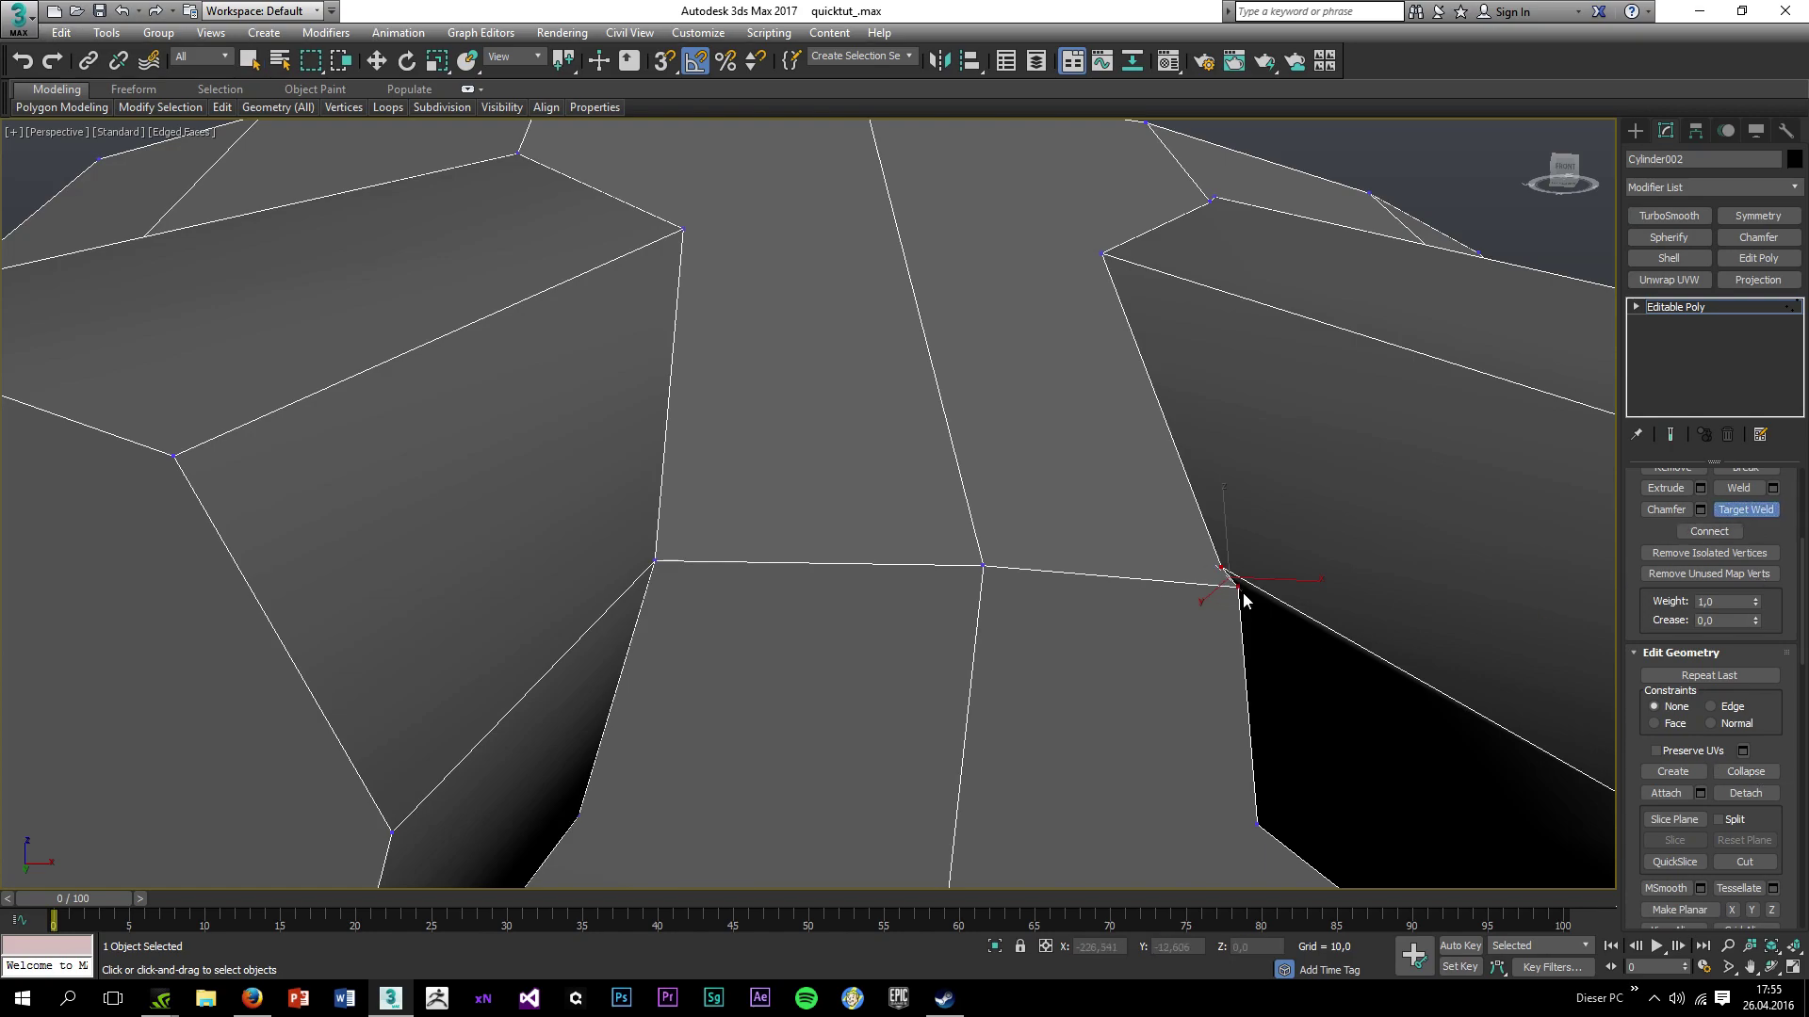
middle_click_drag(1244, 599, 1271, 517, "alt")
right_click(1271, 518)
Select the two close vertices at the right peg's outer corner on the block's middle edge and collapse them.
scroll(1268, 500, "up", 5)
left_click_drag(1218, 576, 1348, 678)
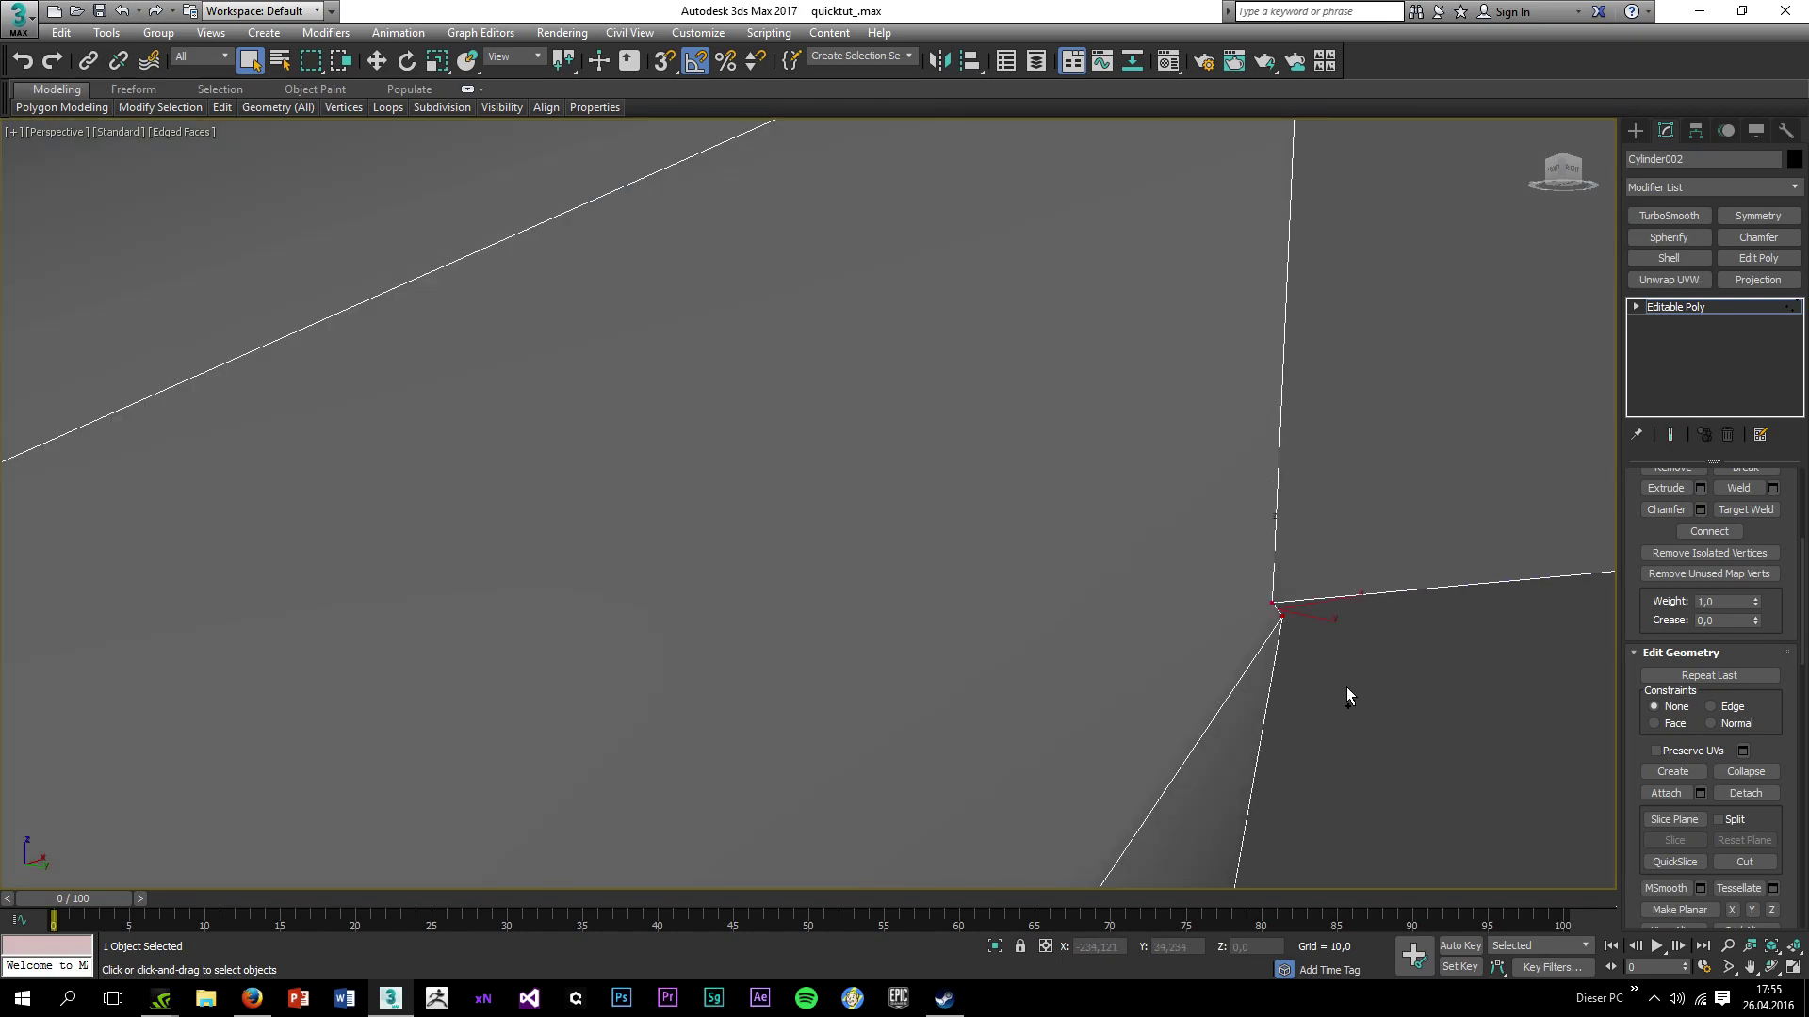
key("ctrl+alt+c")
scroll(1260, 597, "down", 5)
middle_click_drag(1207, 398, 1163, 332, "alt")
scroll(1163, 236, "up", 4)
left_click(1744, 510)
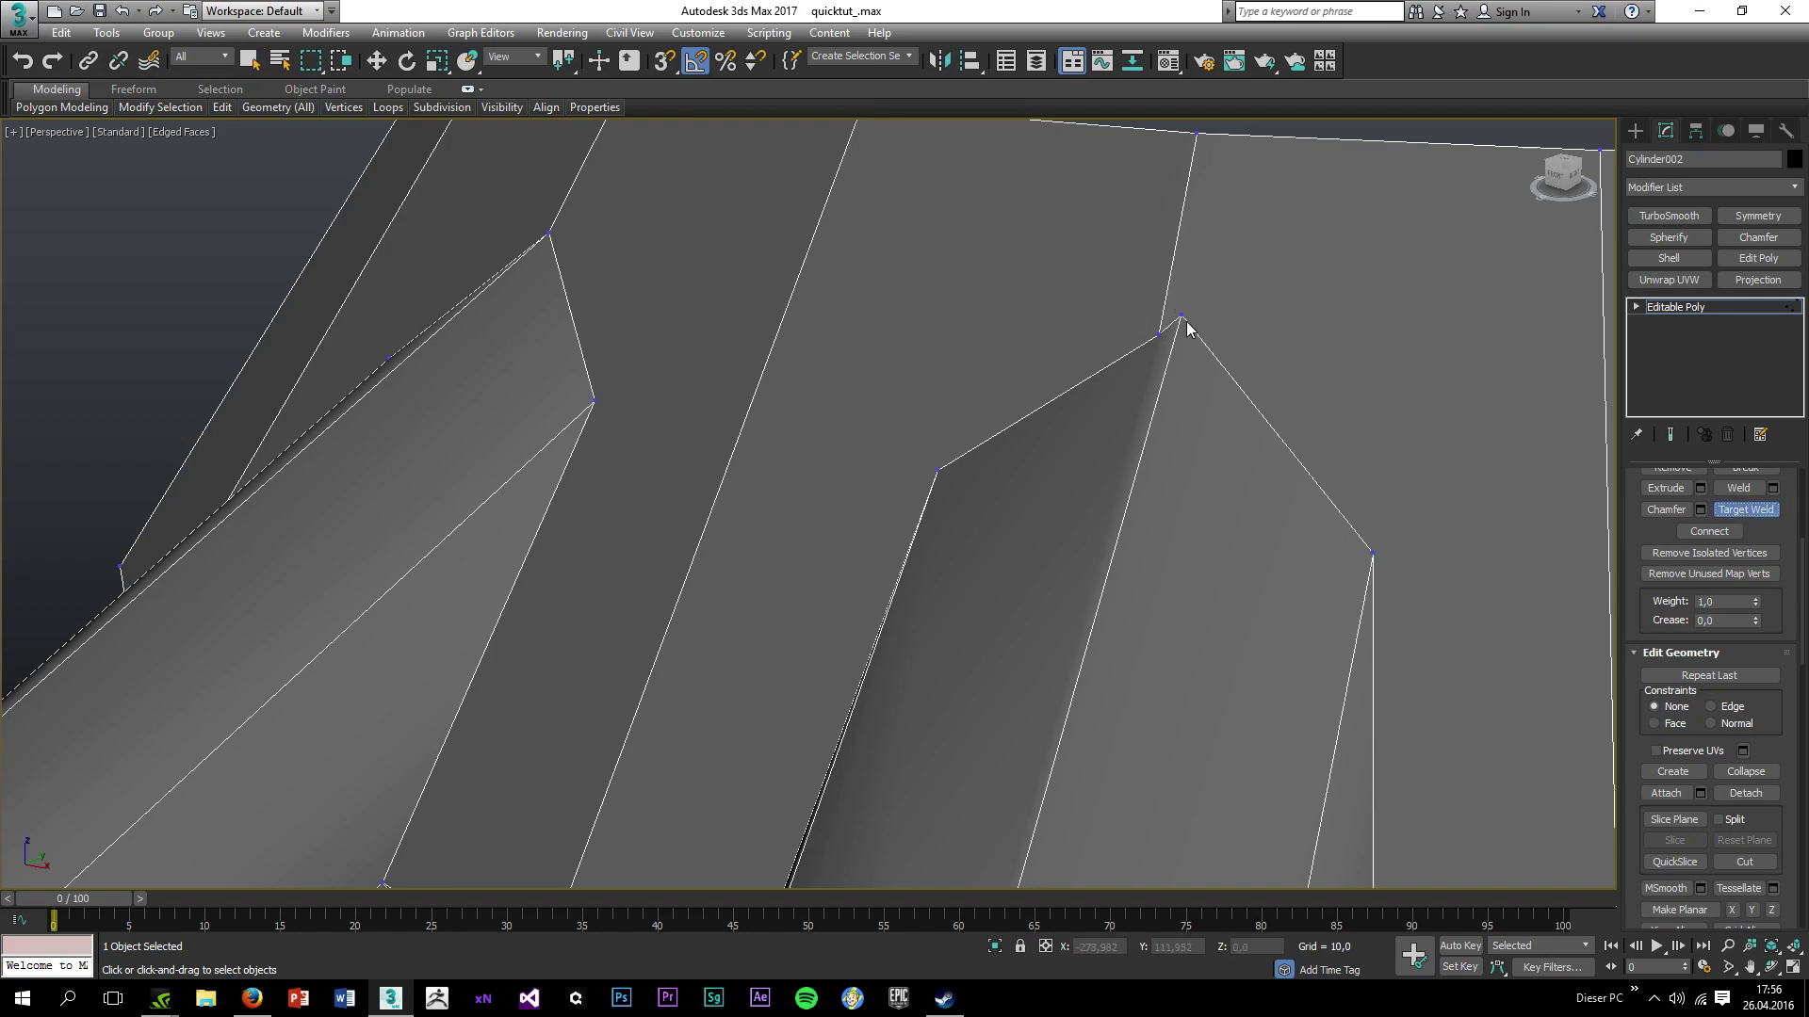
middle_click_drag(1183, 333, 1097, 471)
scroll(1096, 471, "up", 2)
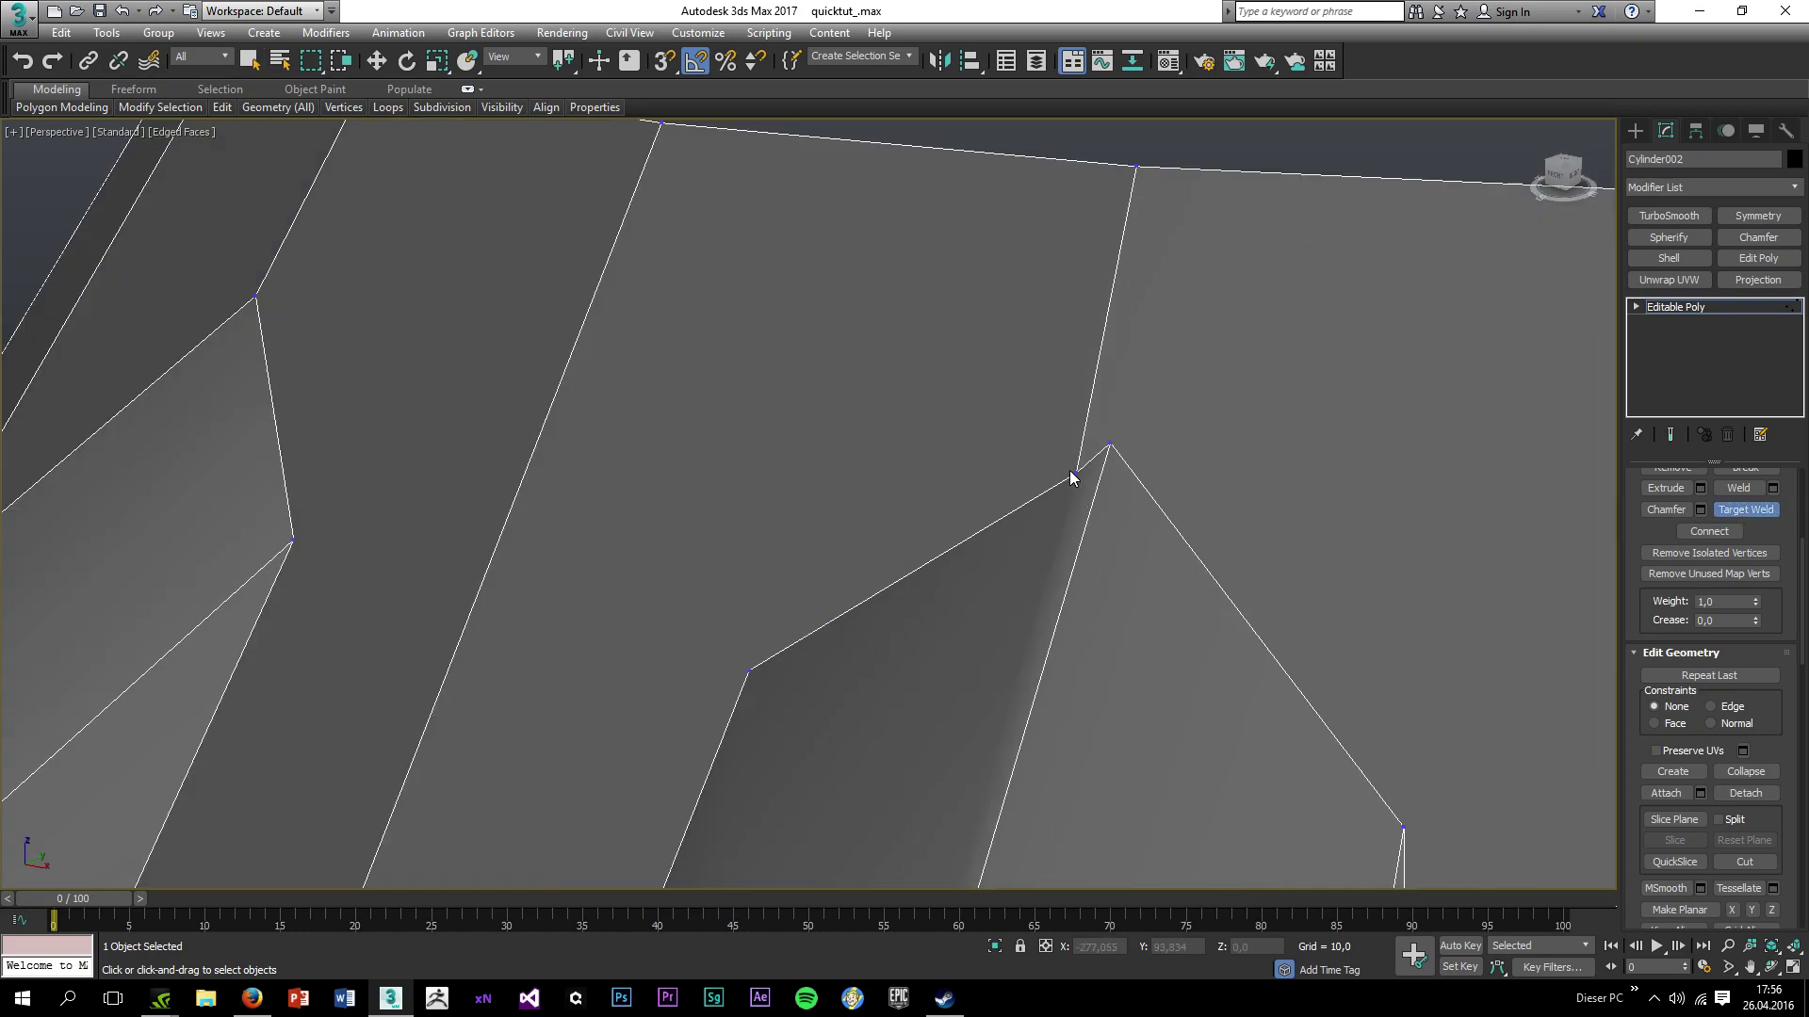
scroll(1110, 372, "down", 2)
scroll(1118, 377, "up", 2)
scroll(1143, 253, "down", 3)
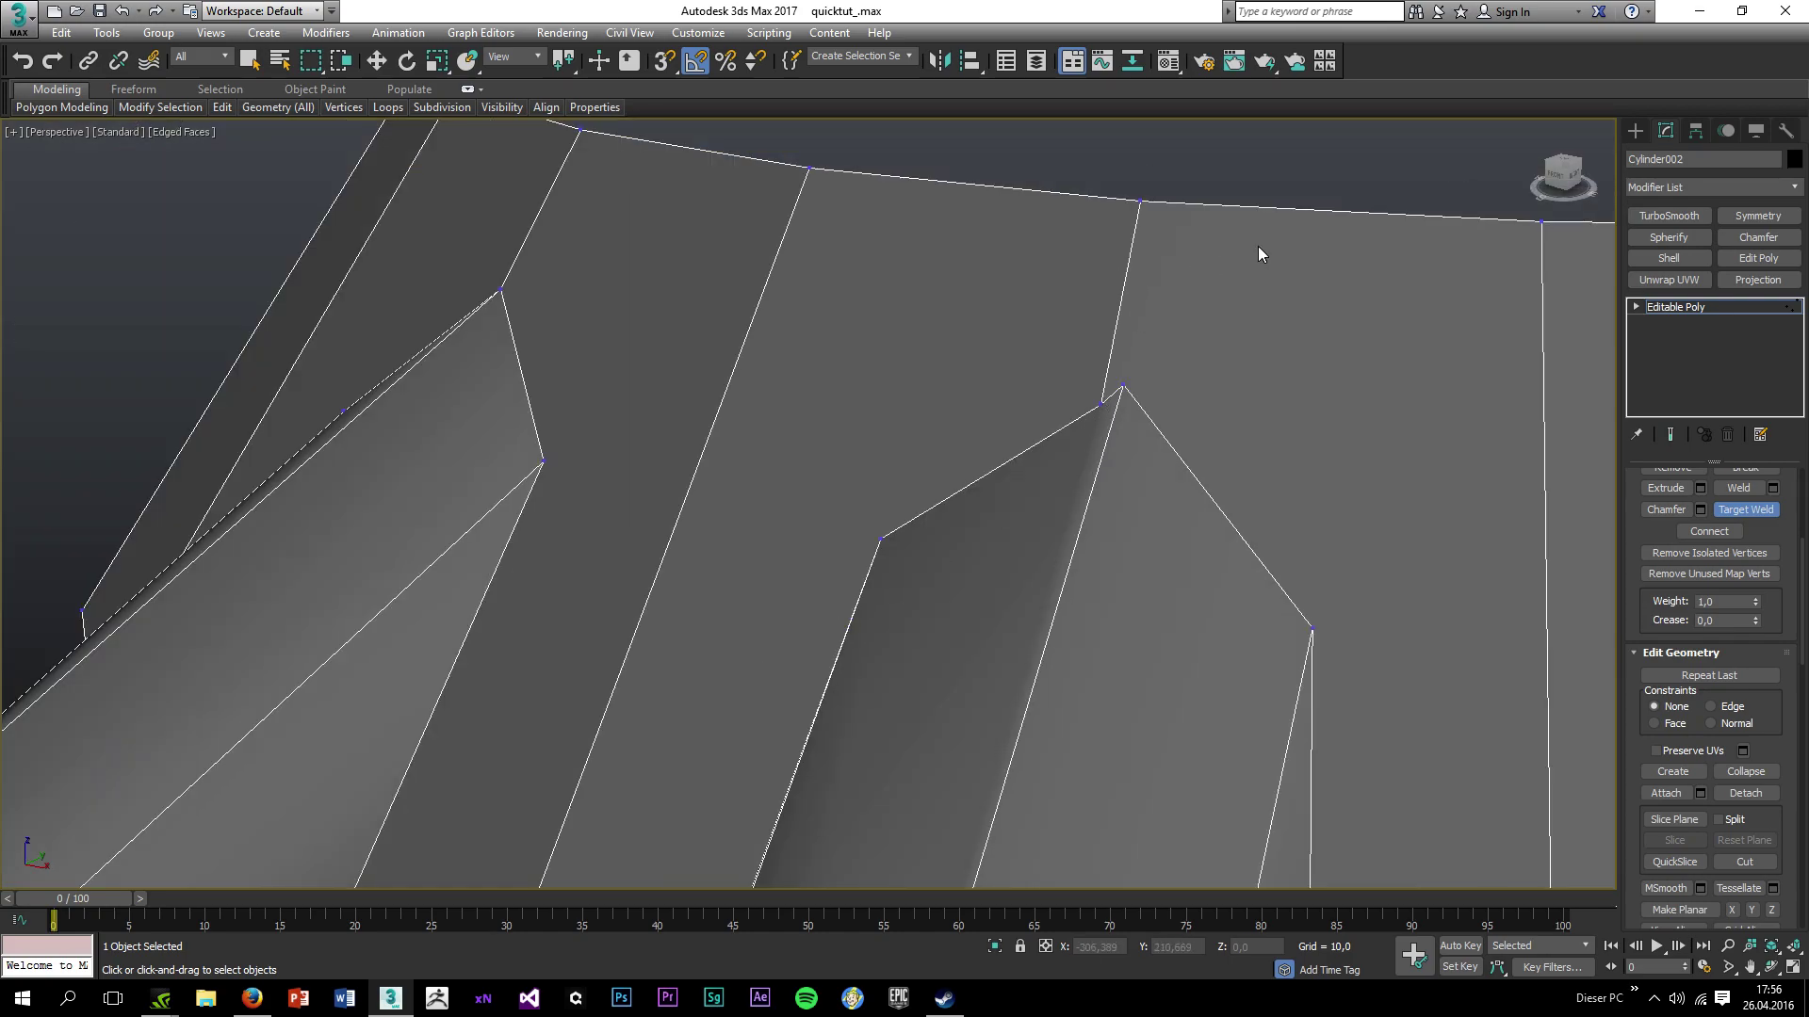
scroll(1084, 594, "down", 5)
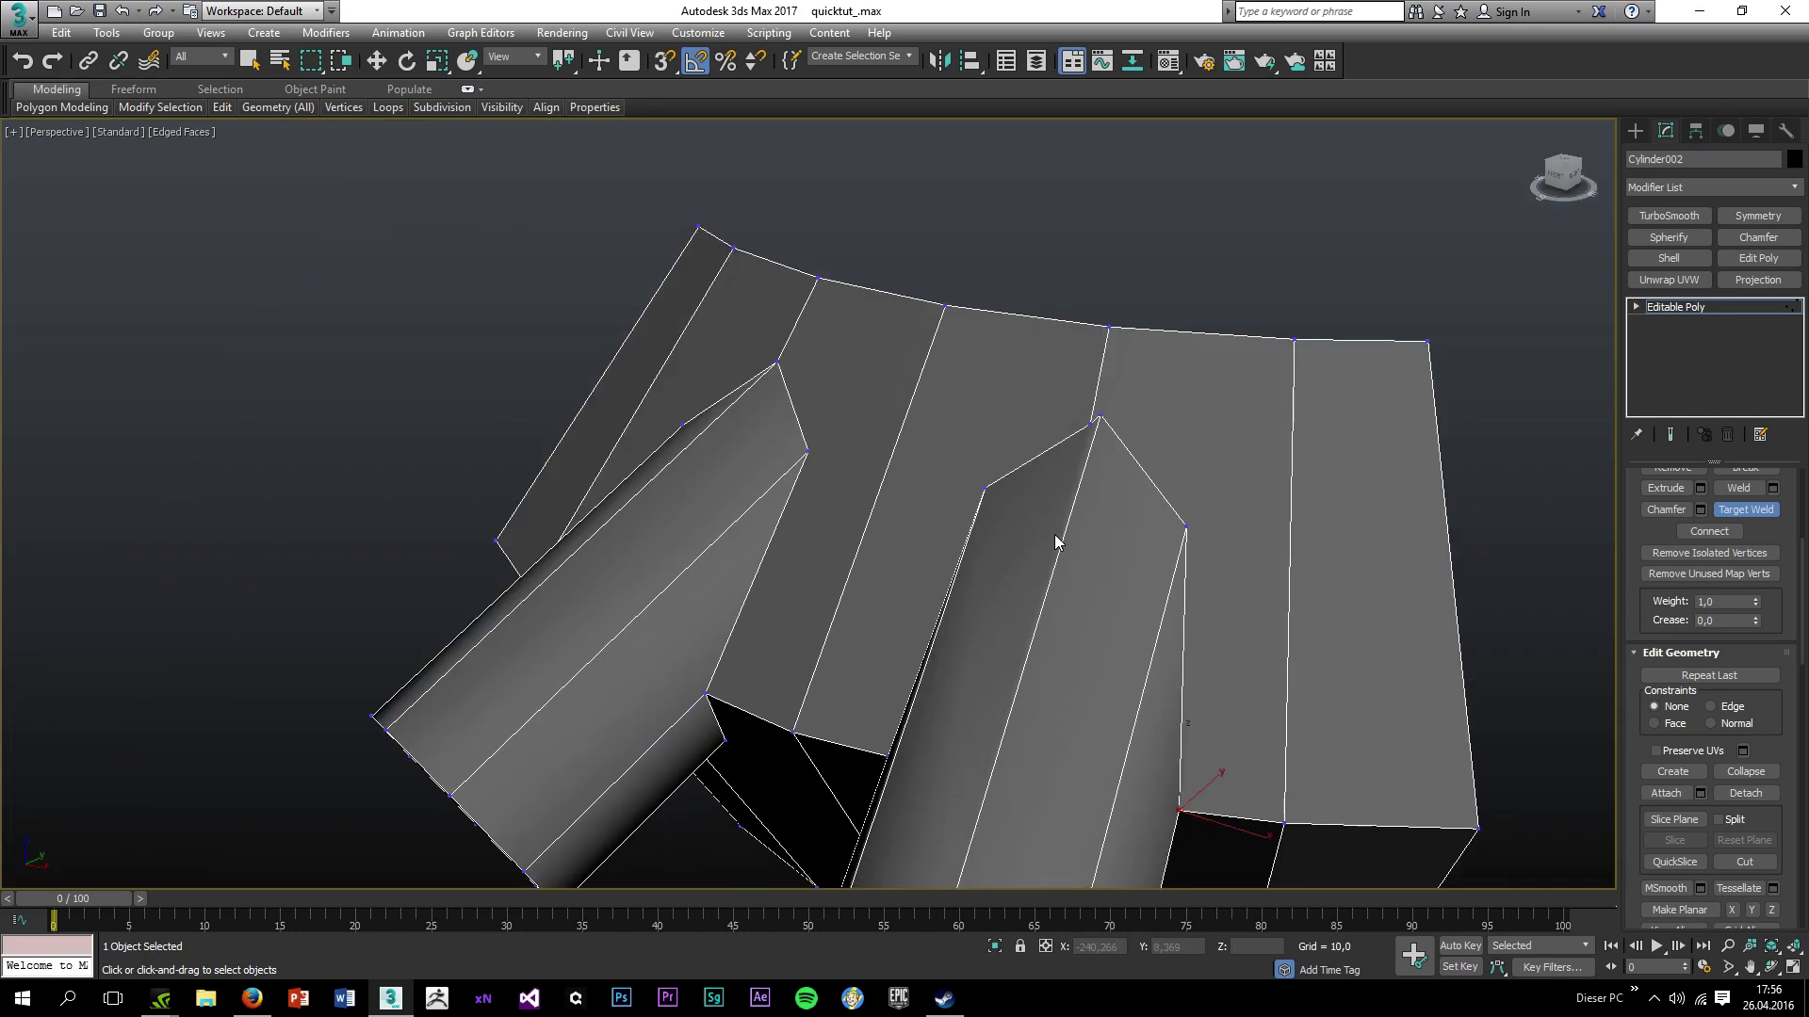
middle_click_drag(1058, 537, 1067, 426)
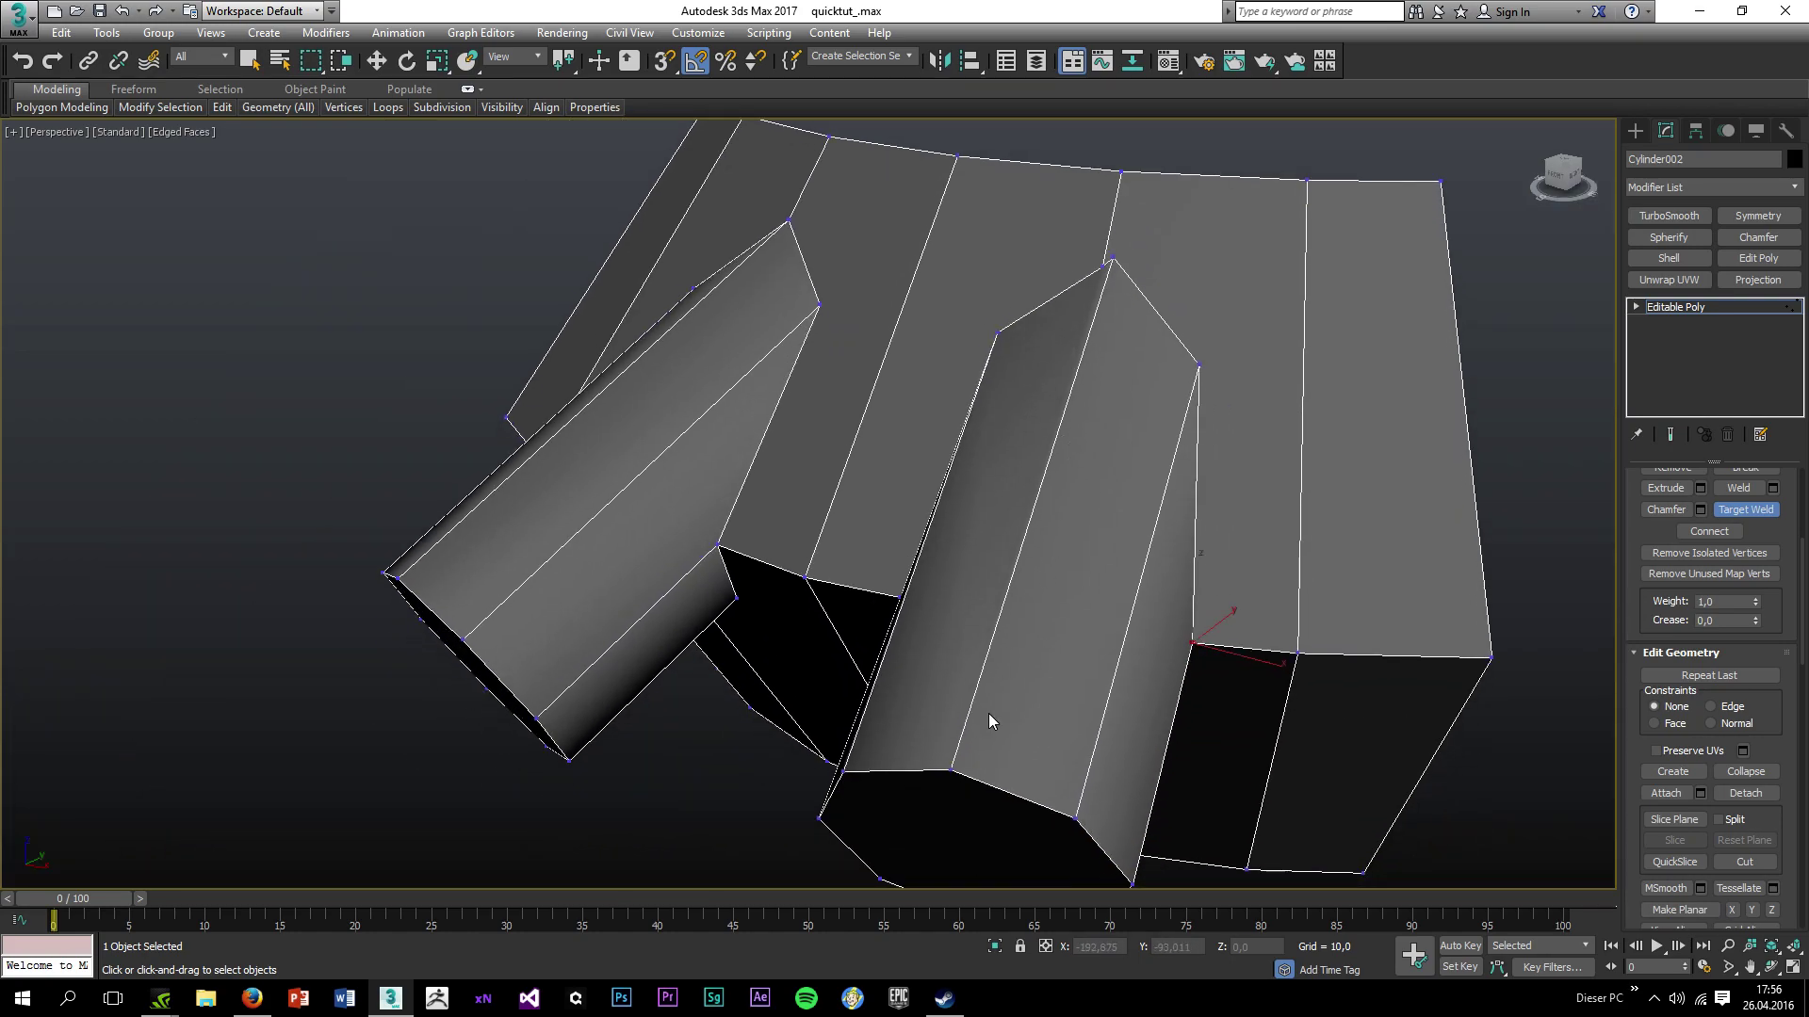
scroll(1121, 244, "up", 4)
scroll(1072, 356, "down", 4)
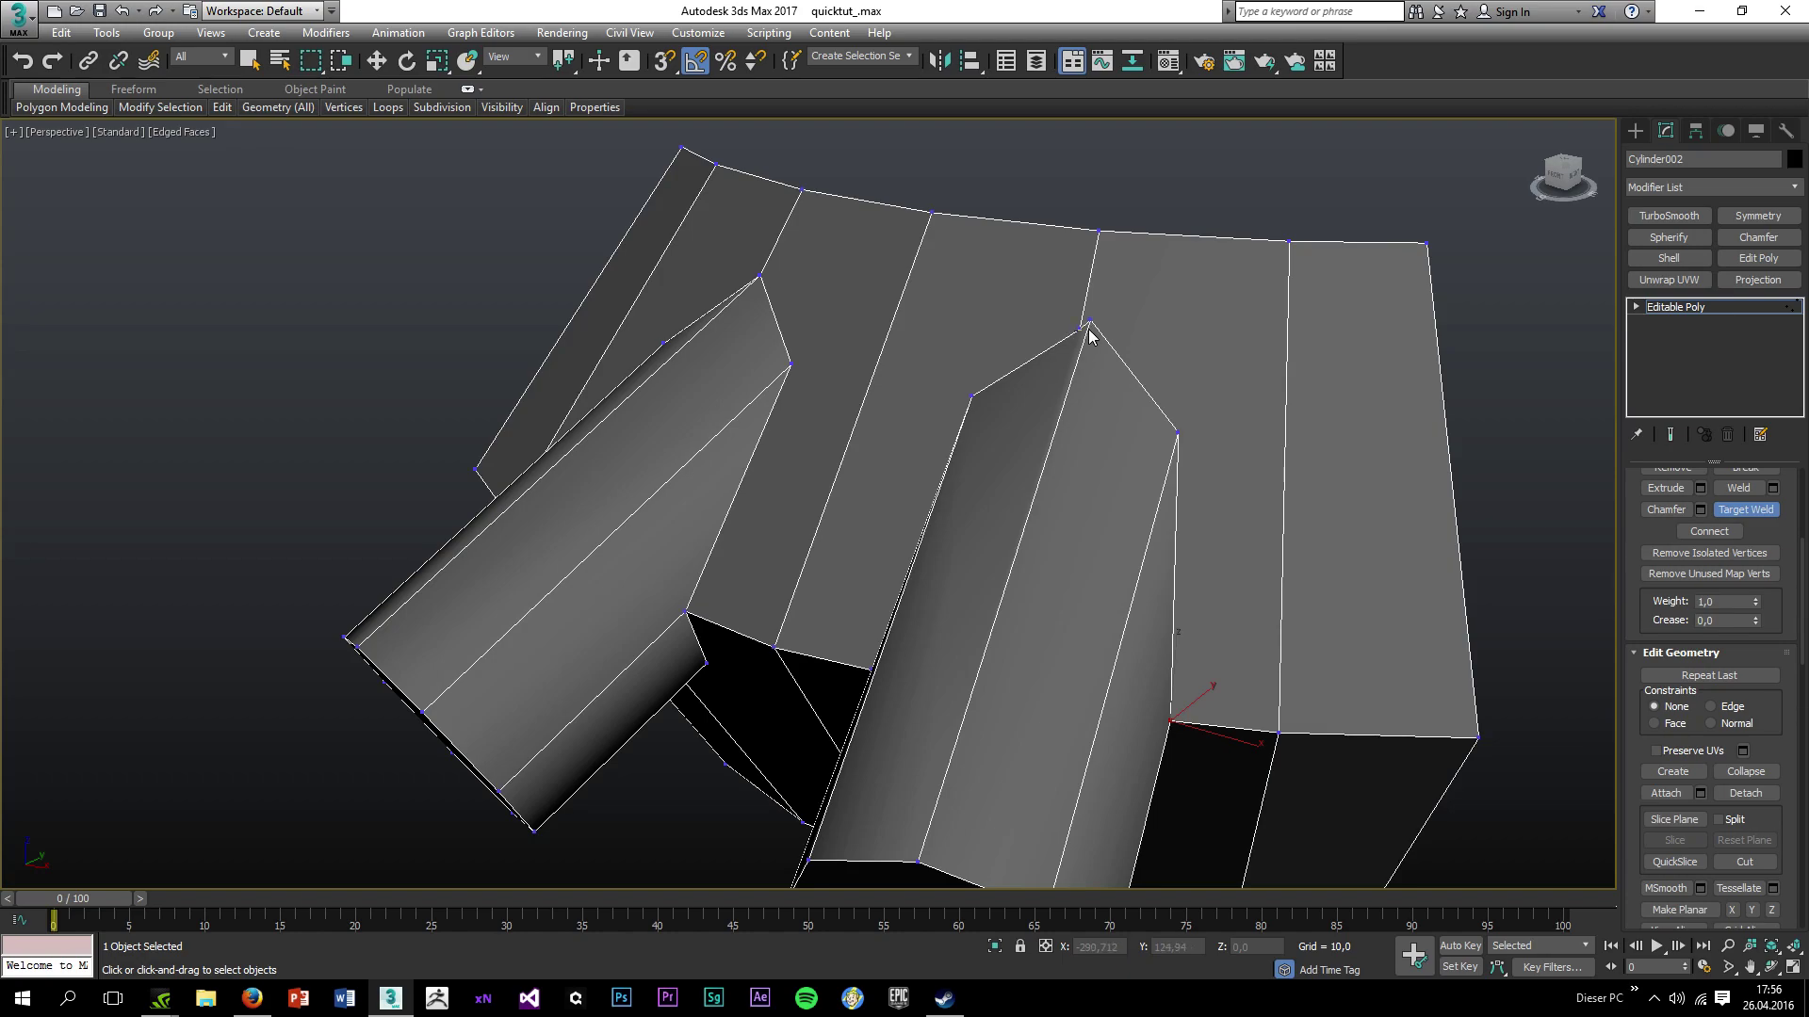
right_click(1095, 228)
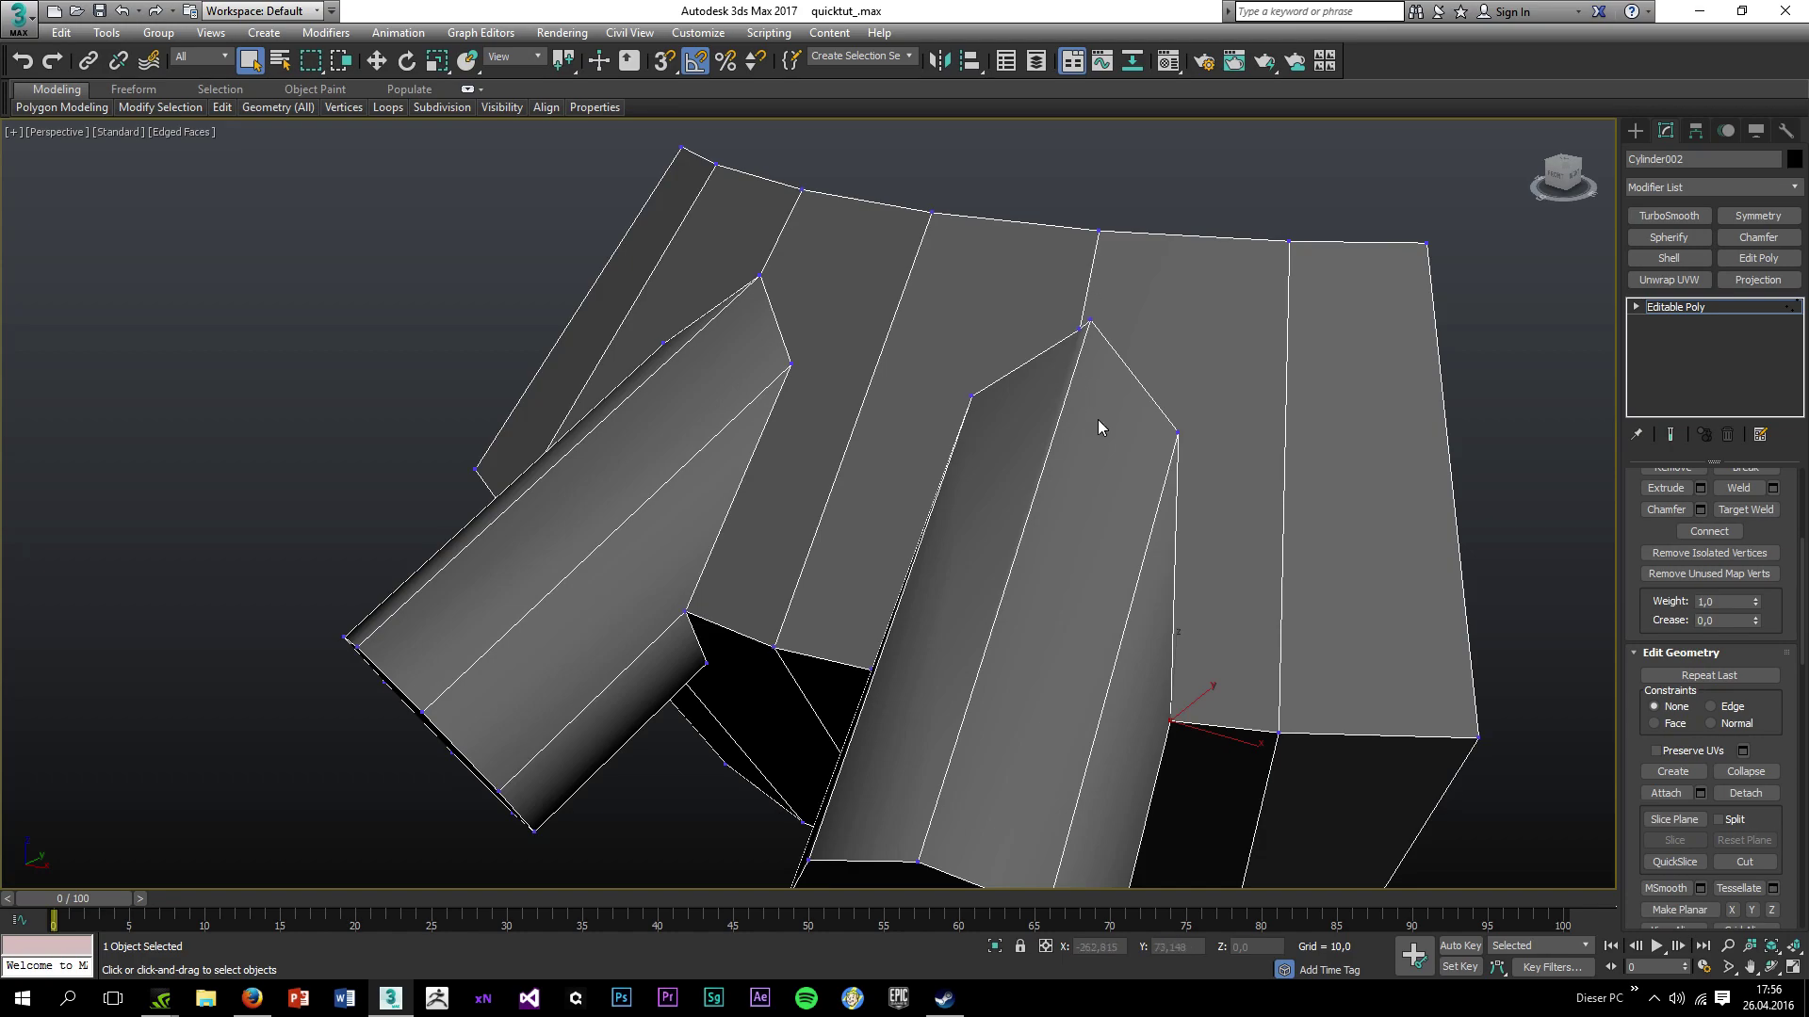
Target-weld the block edge's end vertex onto the right peg's upper tip vertex, and undo the weld.
left_click(1746, 510)
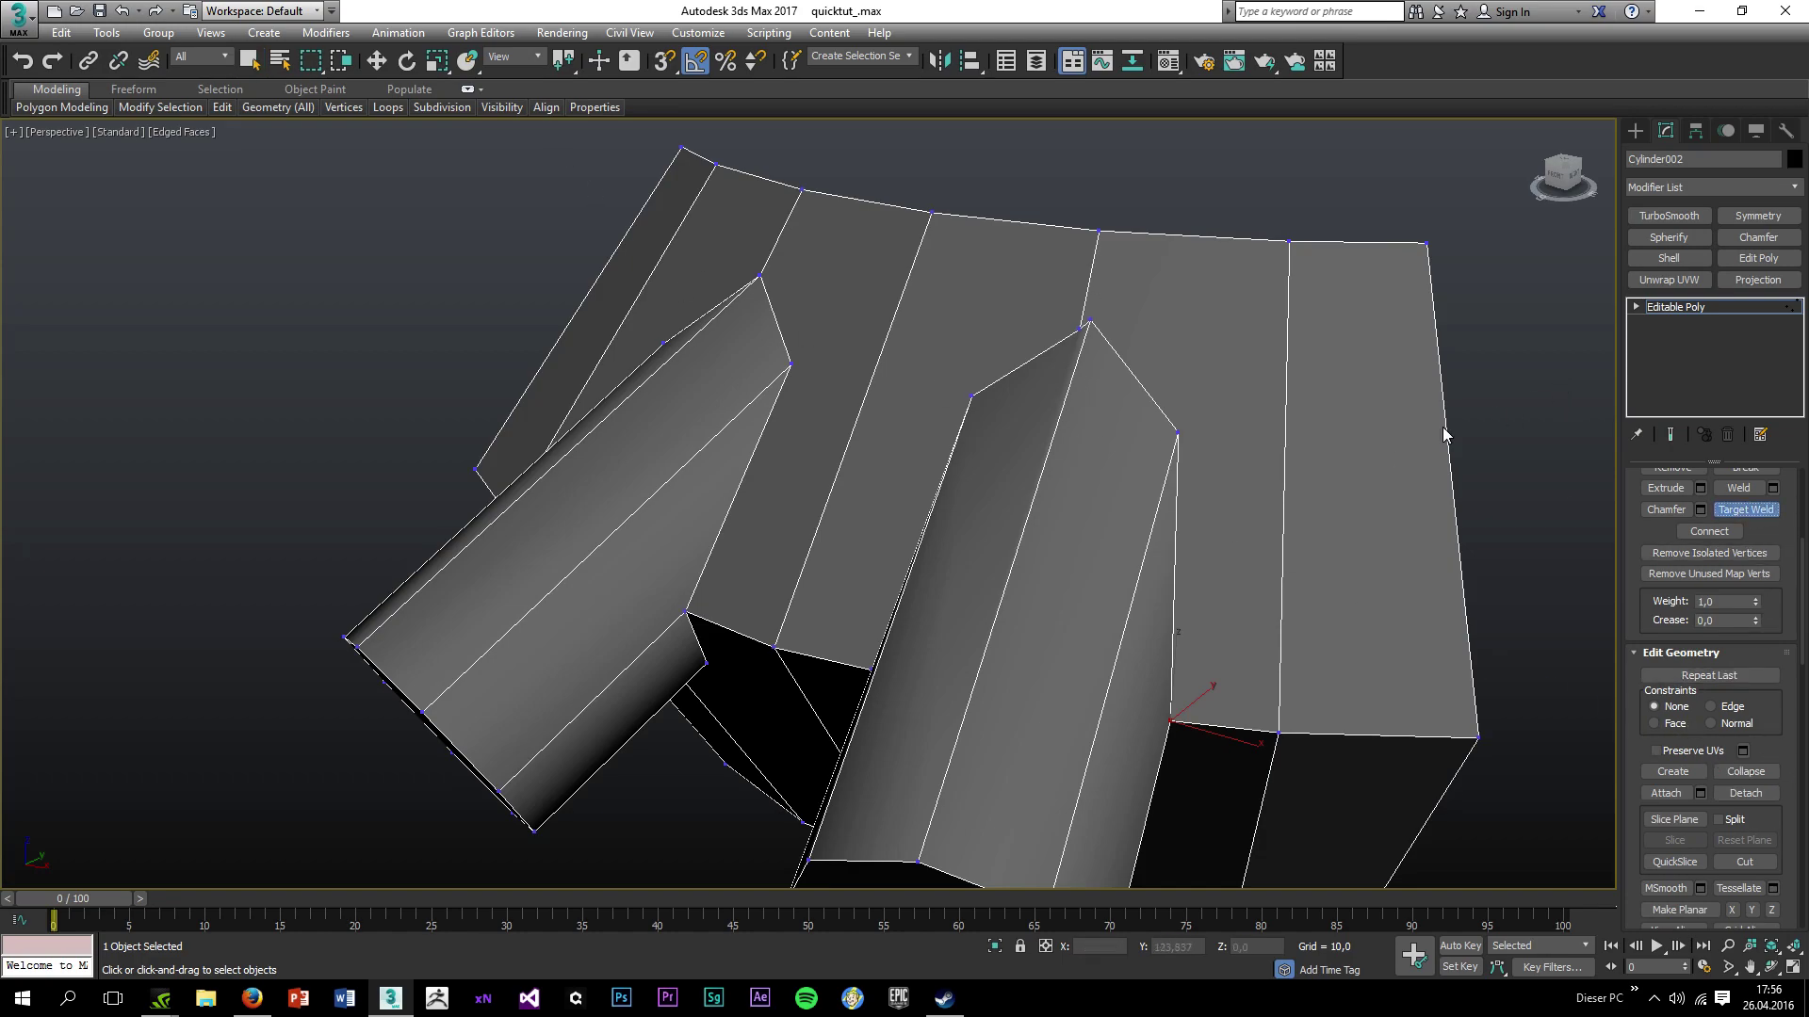
scroll(1047, 308, "up", 4)
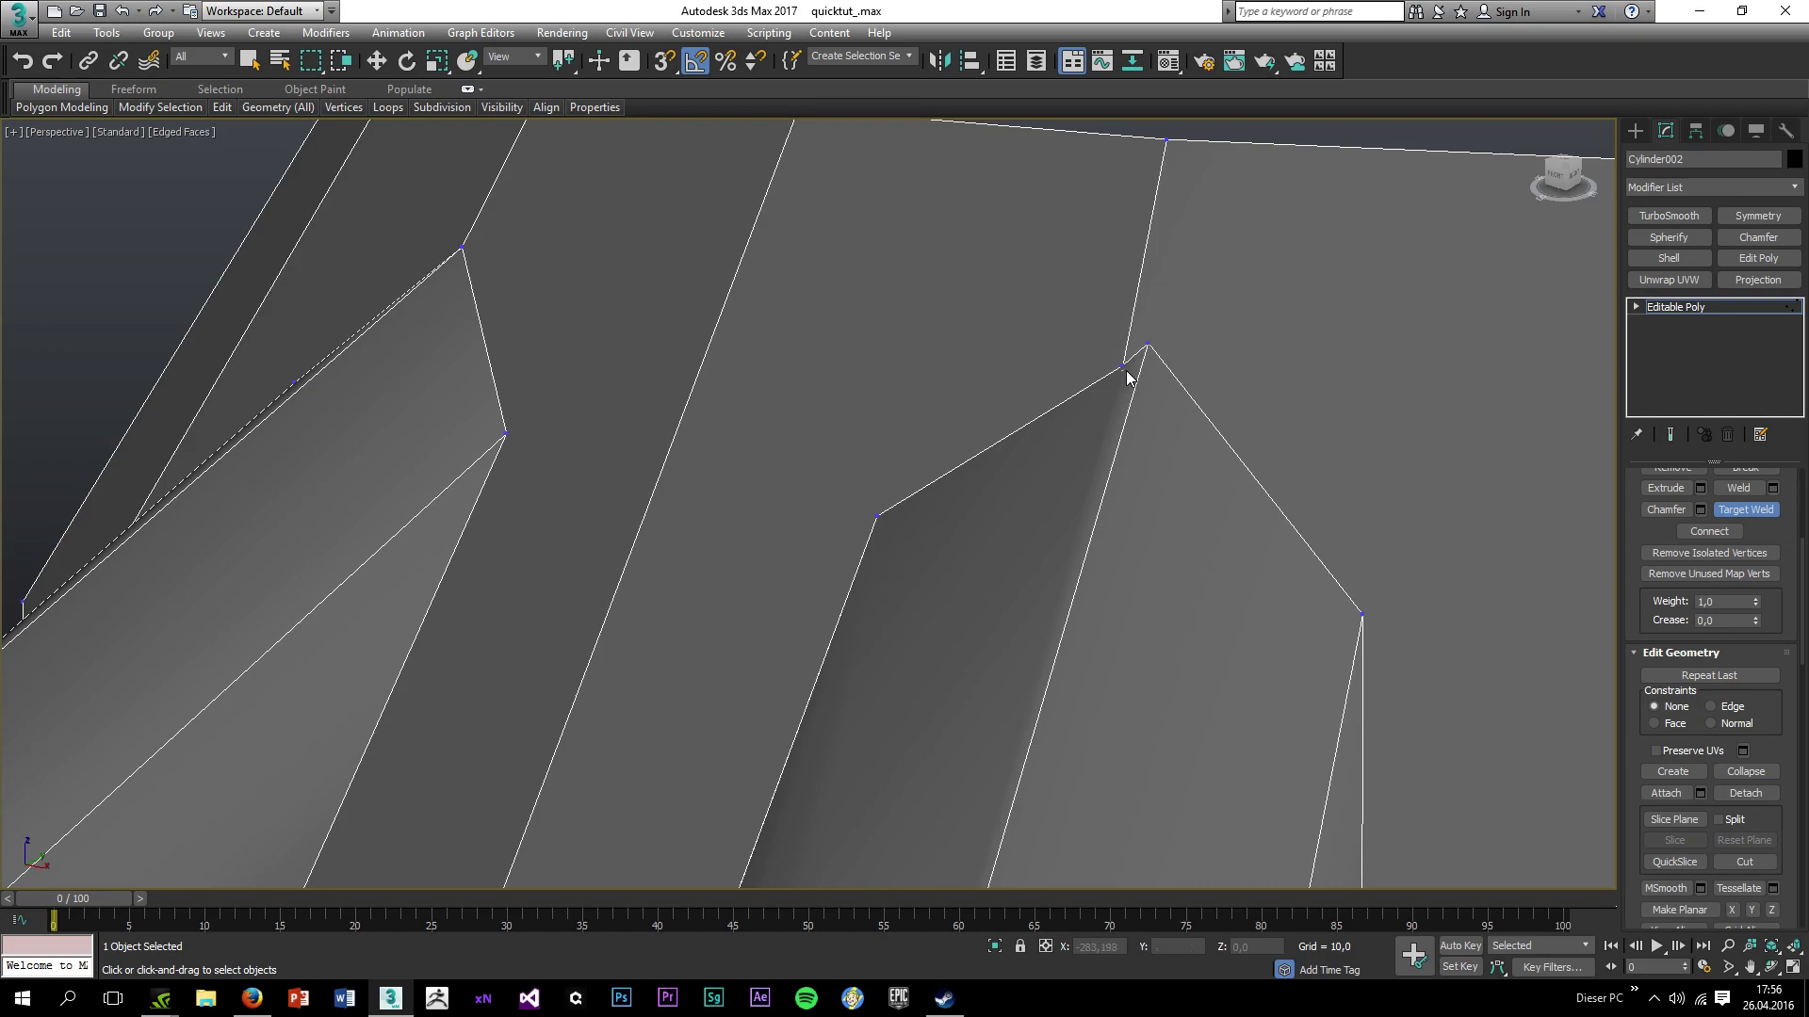
left_click(1147, 345)
scroll(1162, 562, "down", 4)
middle_click_drag(1162, 562, 1161, 575, "alt")
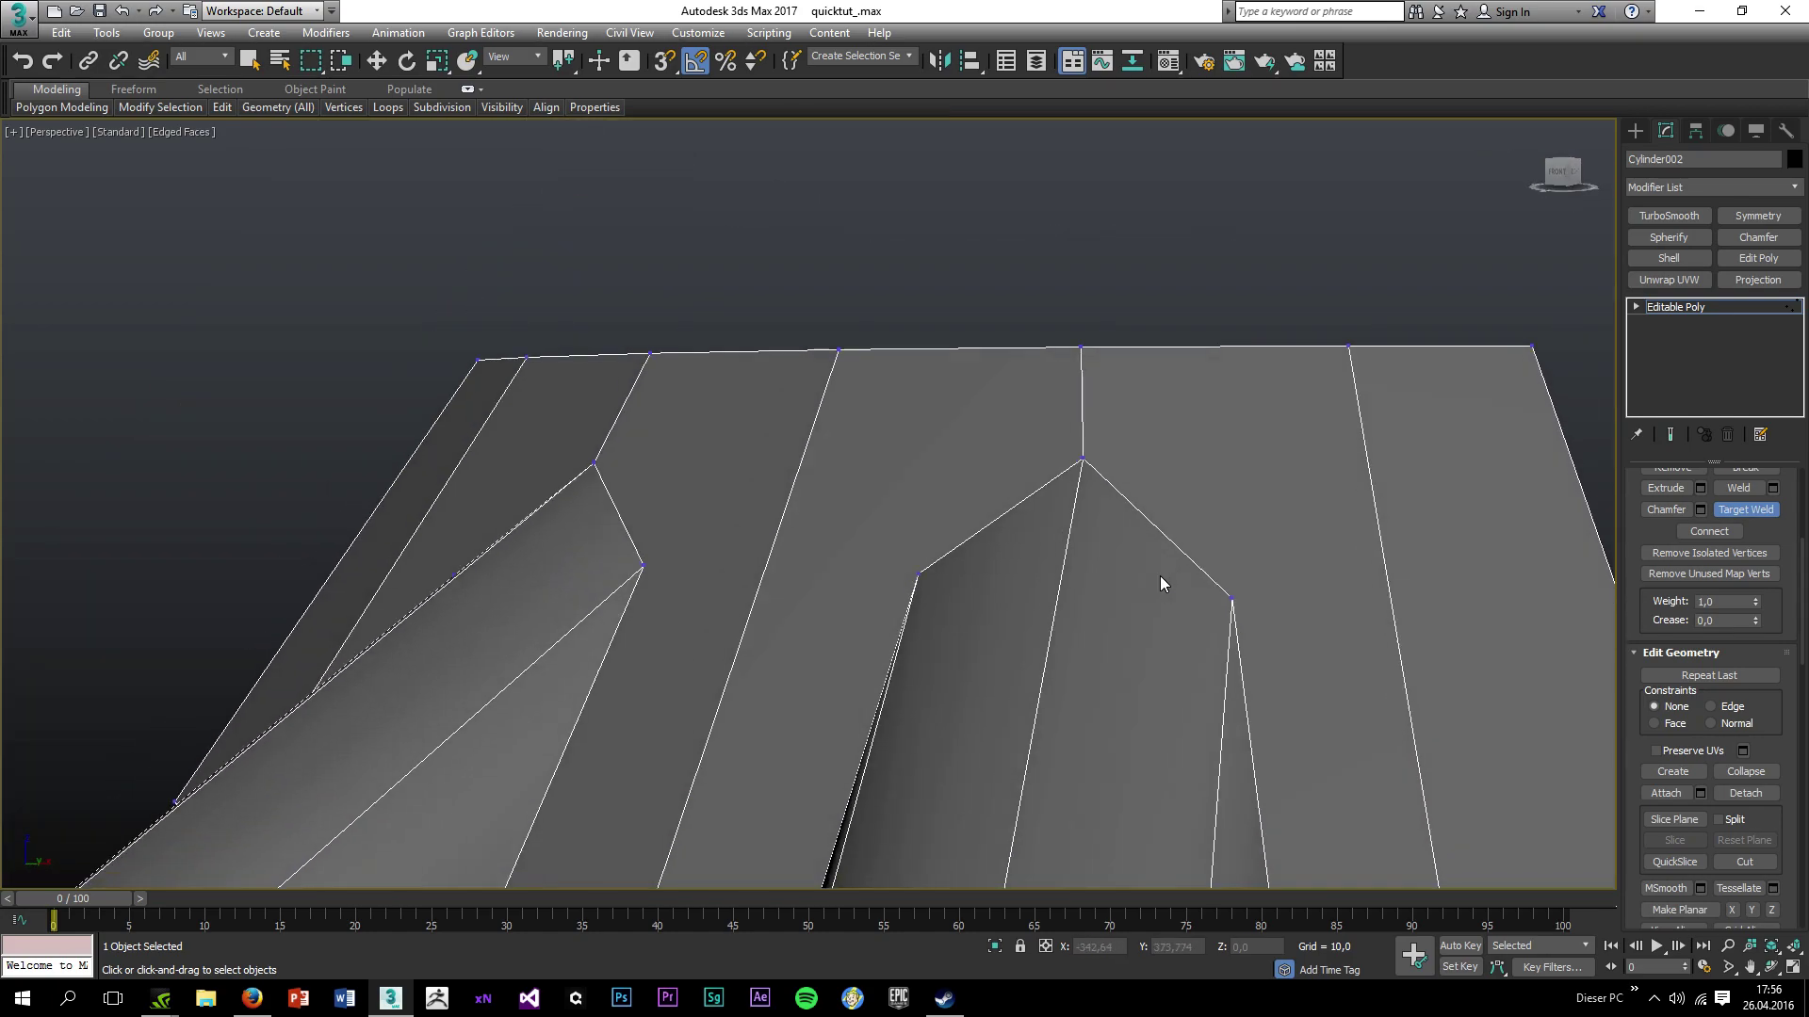
key("ctrl+z")
Target-weld the right peg's upper tip vertex onto the neighbouring end vertex of the block edge.
middle_click_drag(1213, 437, 1283, 392, "alt")
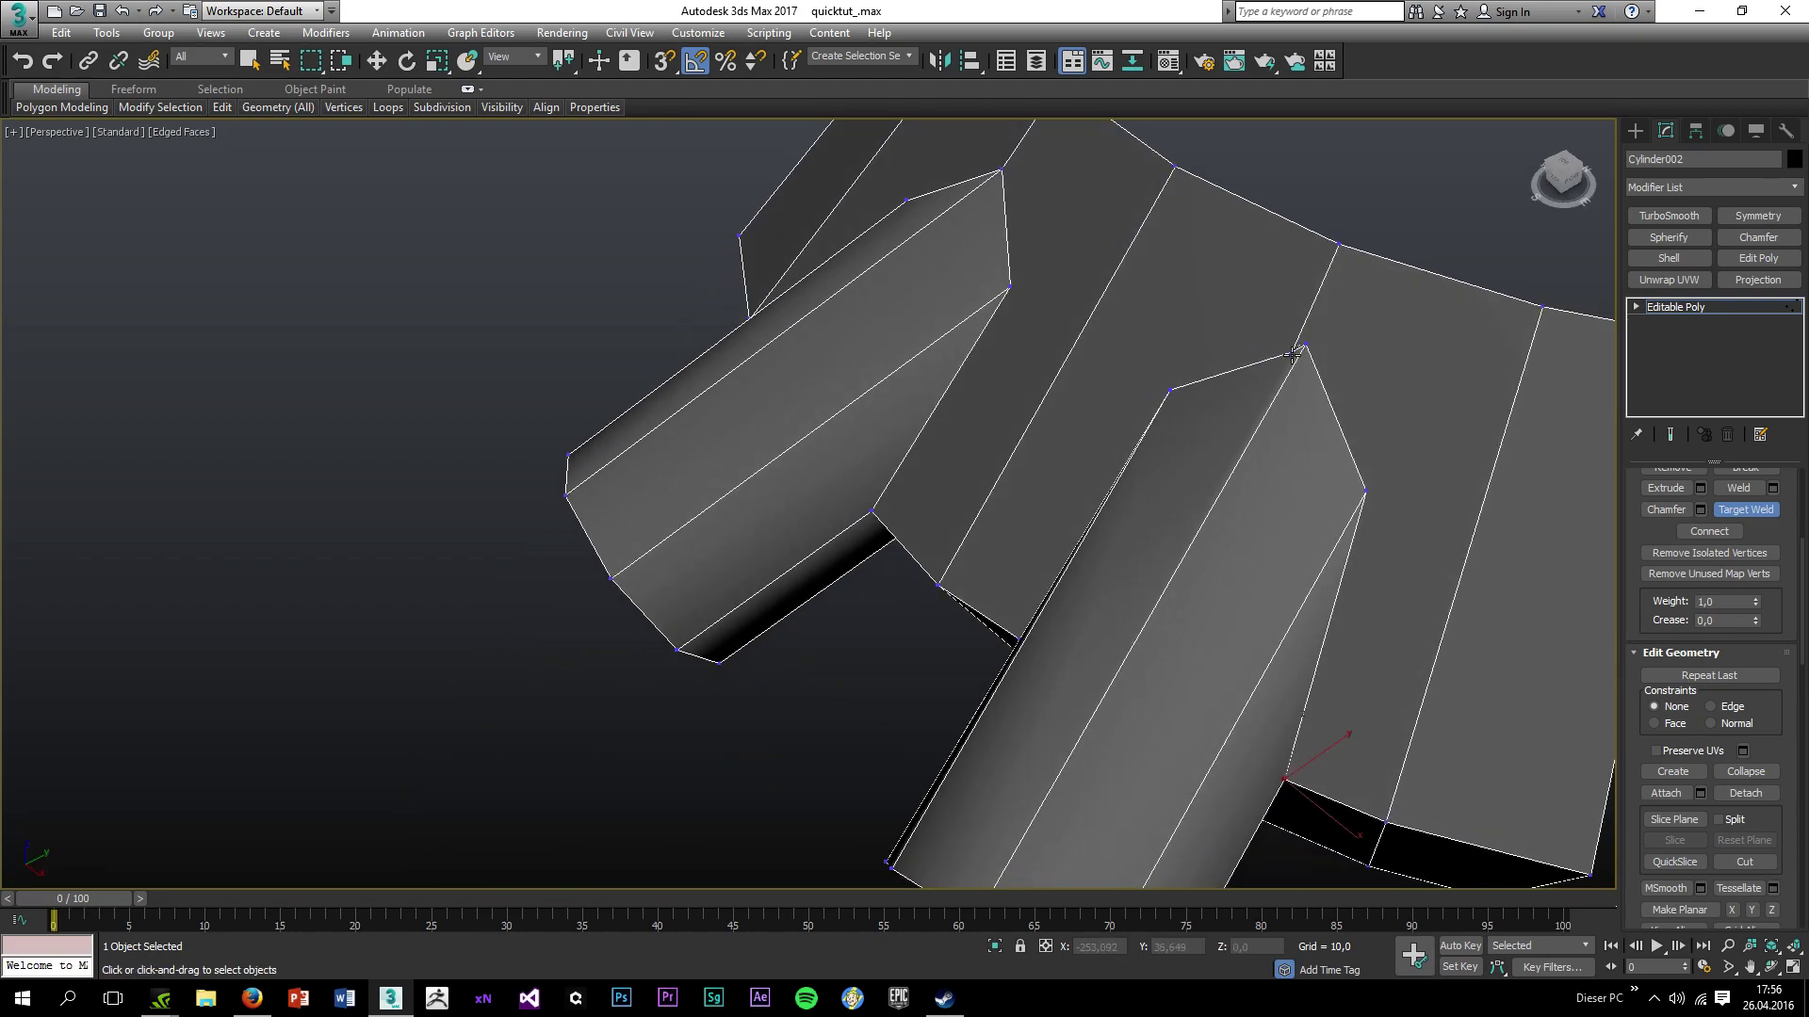
left_click(1292, 354)
middle_click_drag(1136, 718, 1039, 812, "alt")
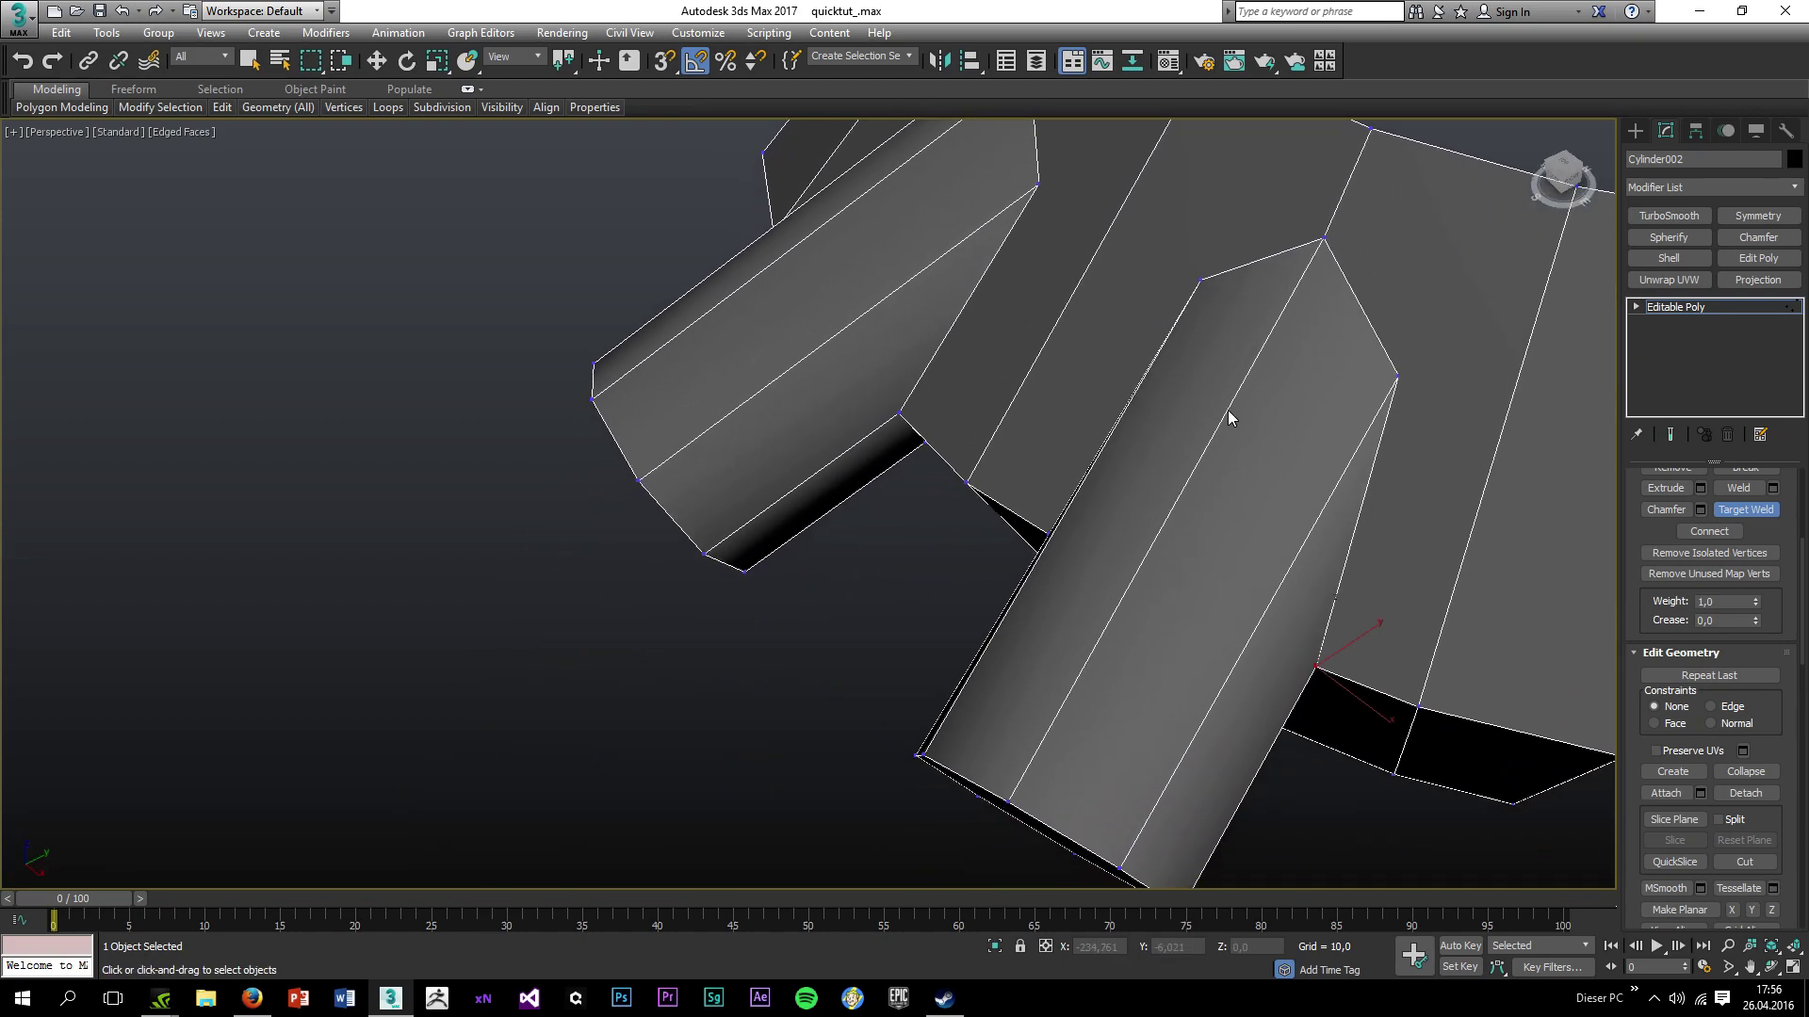
middle_click_drag(982, 650, 1039, 630, "alt")
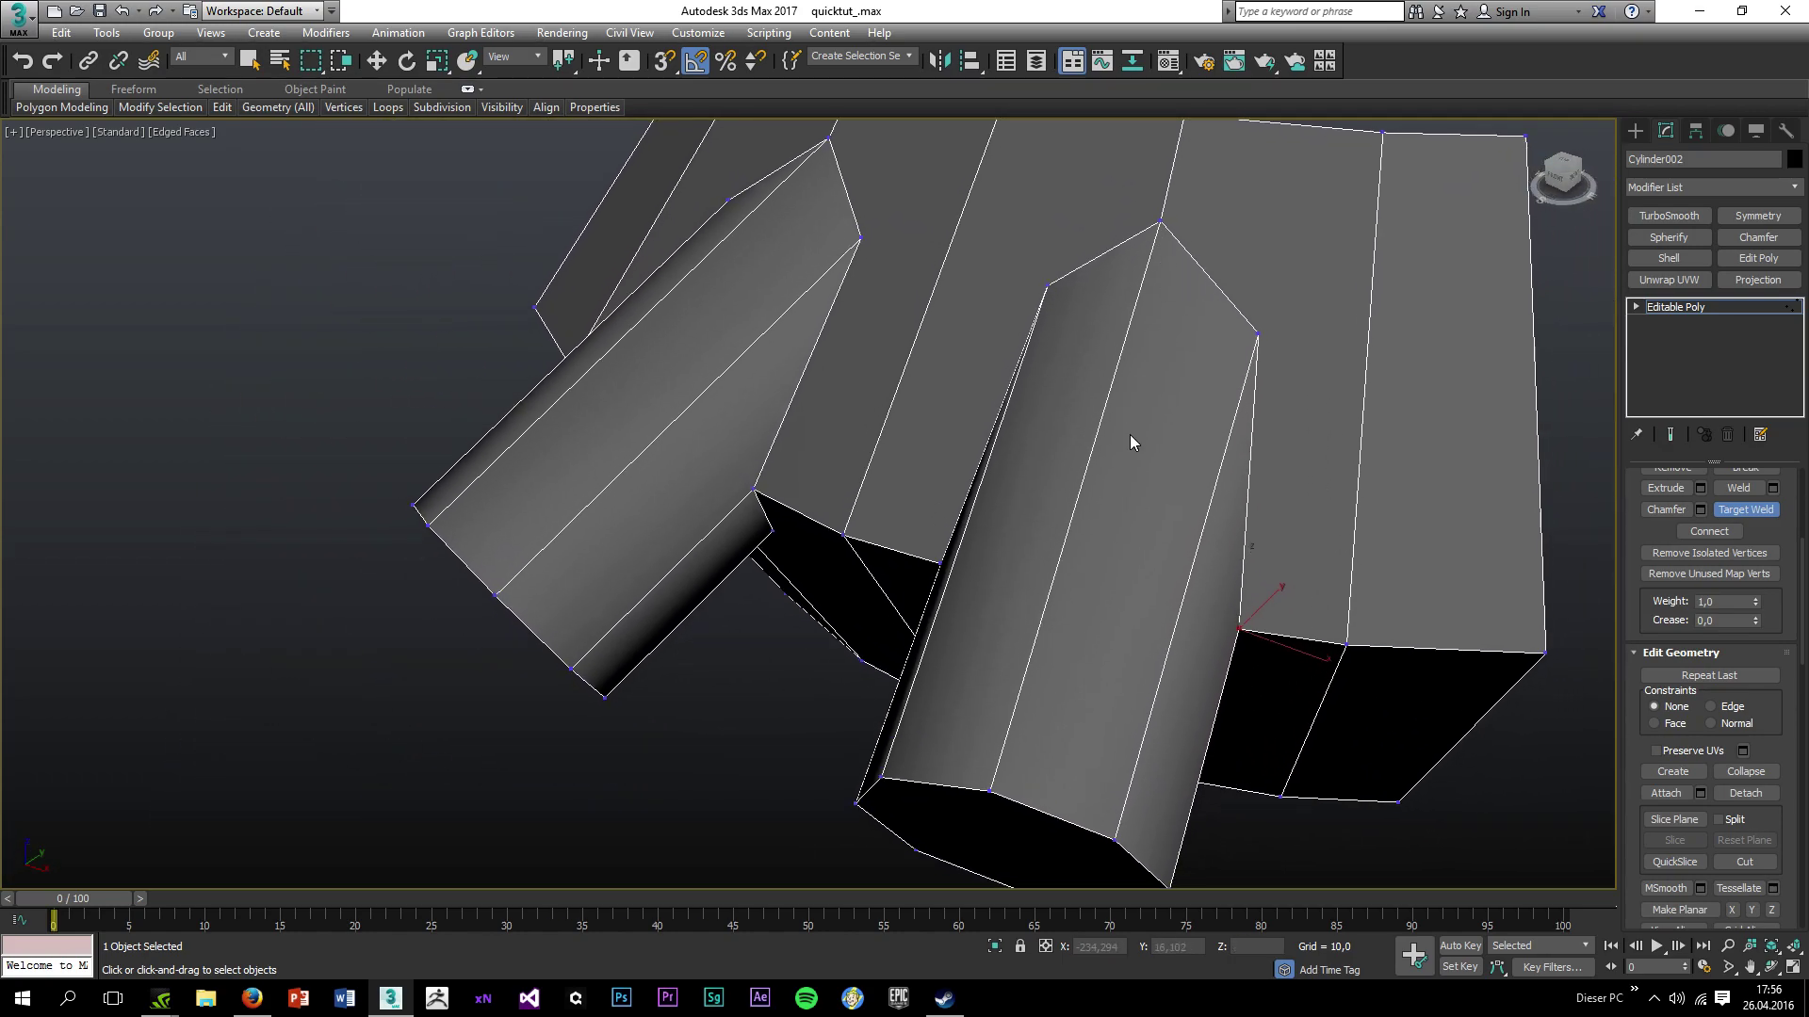
scroll(1093, 461, "down", 8)
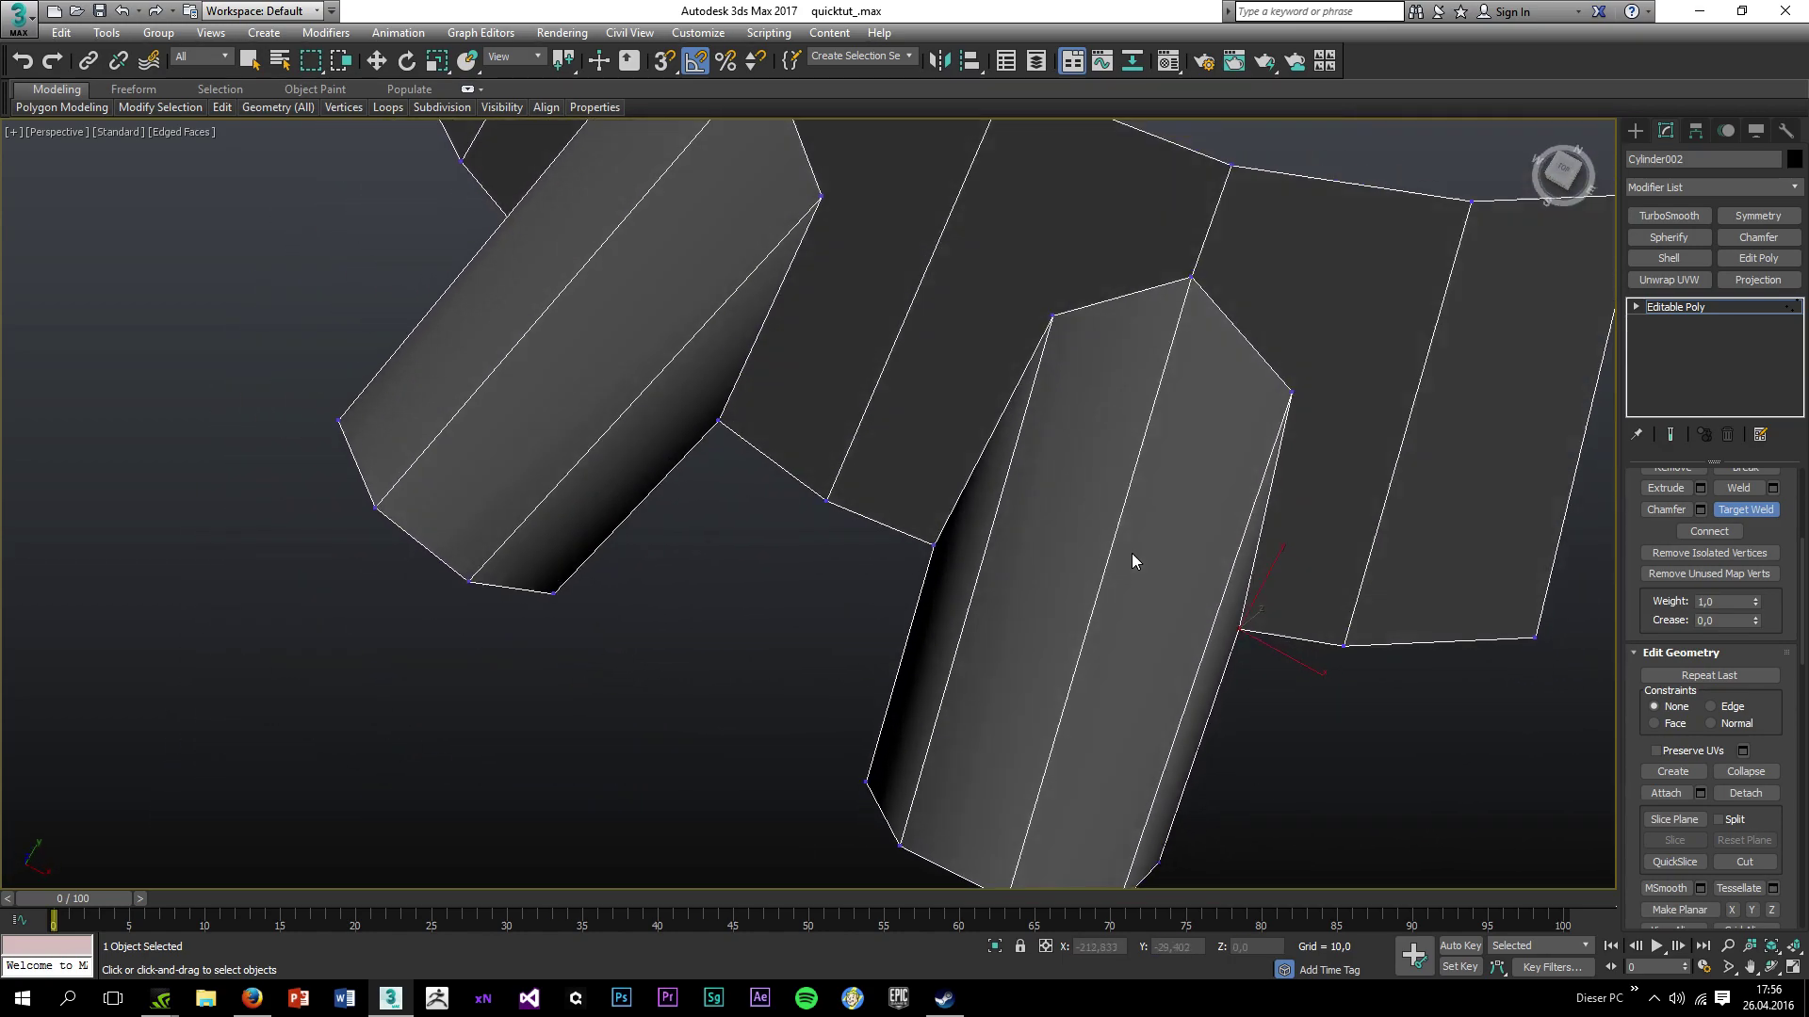
Leave Target Weld and examine the junctions between both pegs and the block for remaining unmerged vertices.
scroll(1151, 575, "up", 8)
middle_click_drag(1134, 484, 1091, 494, "alt")
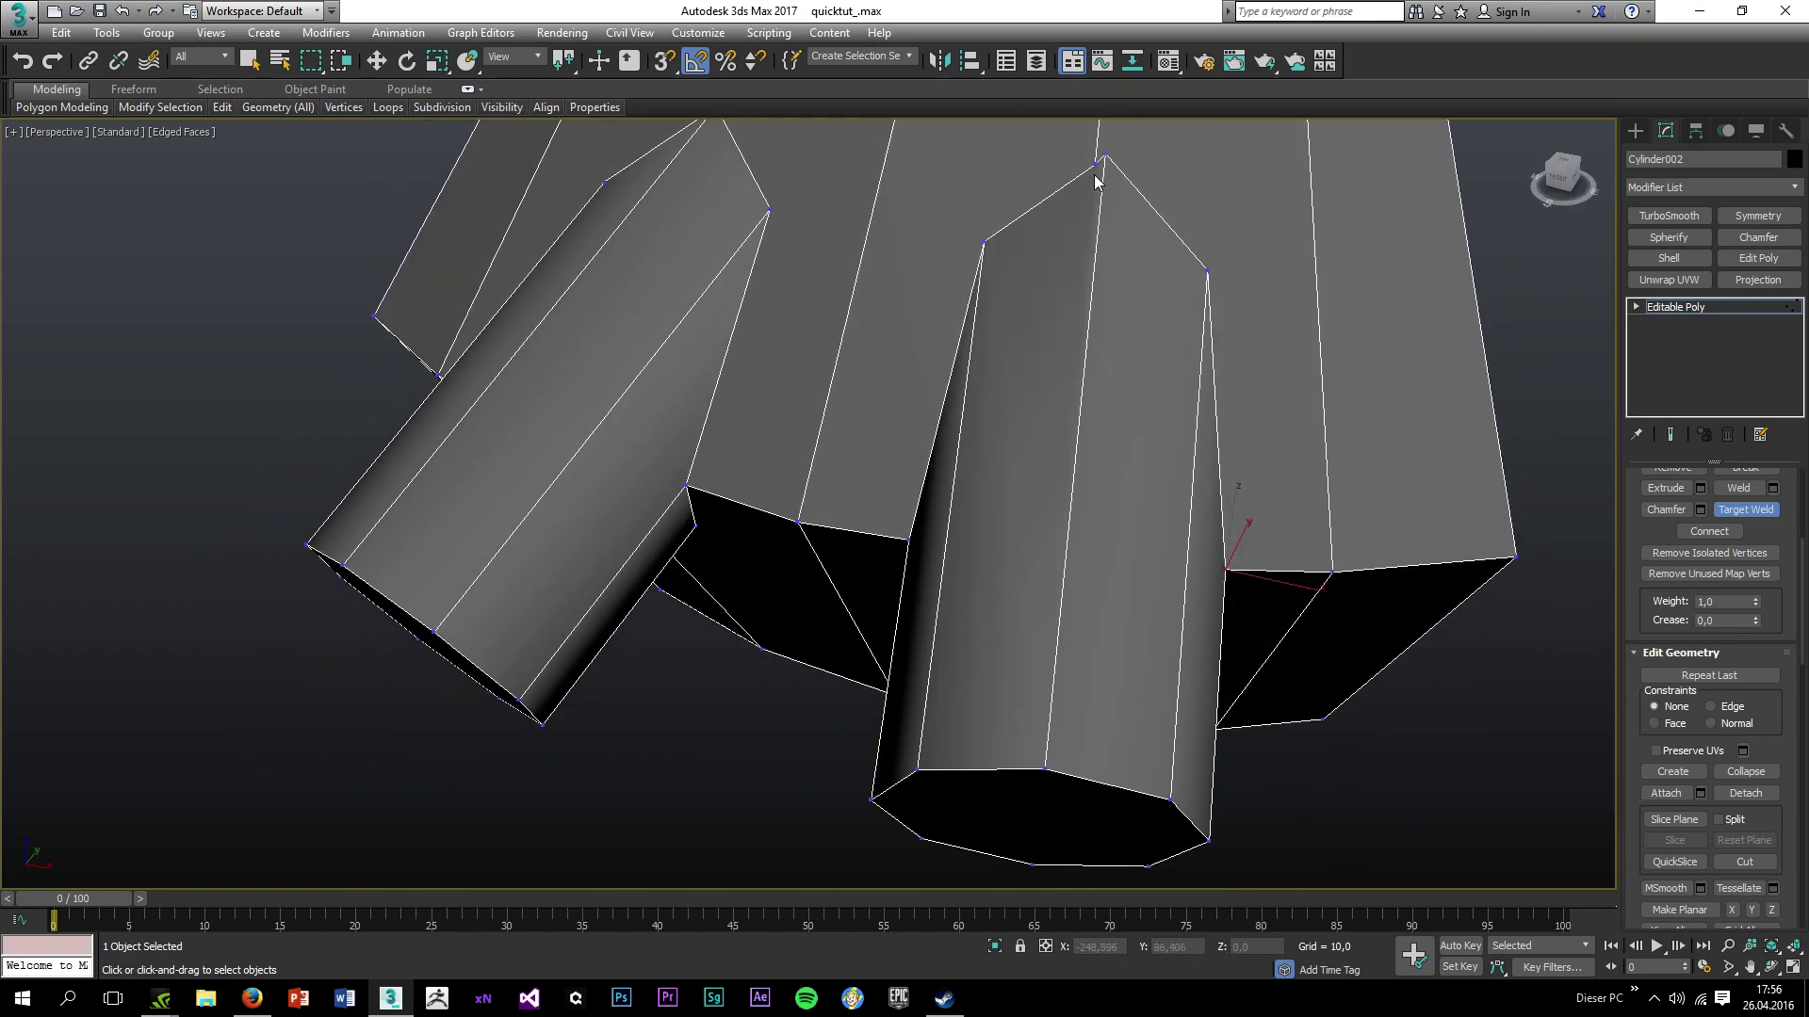
middle_click_drag(1103, 286, 1076, 450, "alt")
scroll(1025, 653, "up", 6)
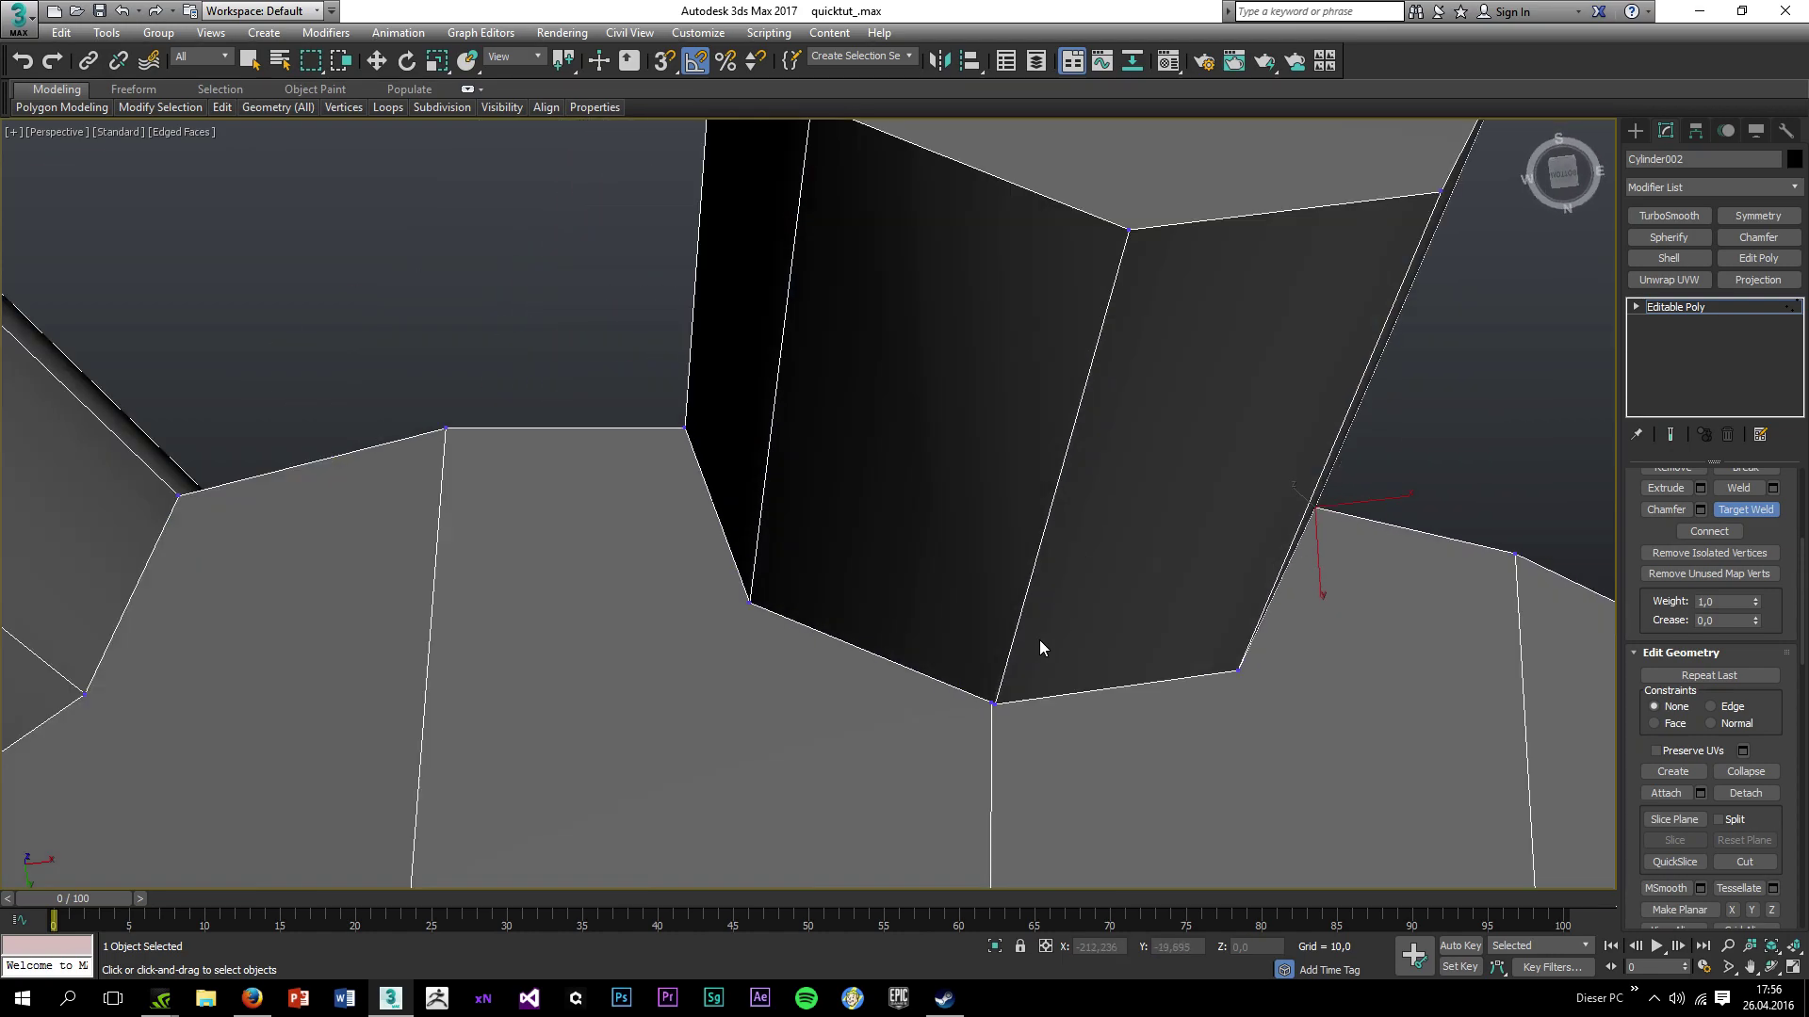
right_click(1025, 653)
scroll(1105, 612, "down", 5)
middle_click_drag(1105, 613, 1110, 716, "alt")
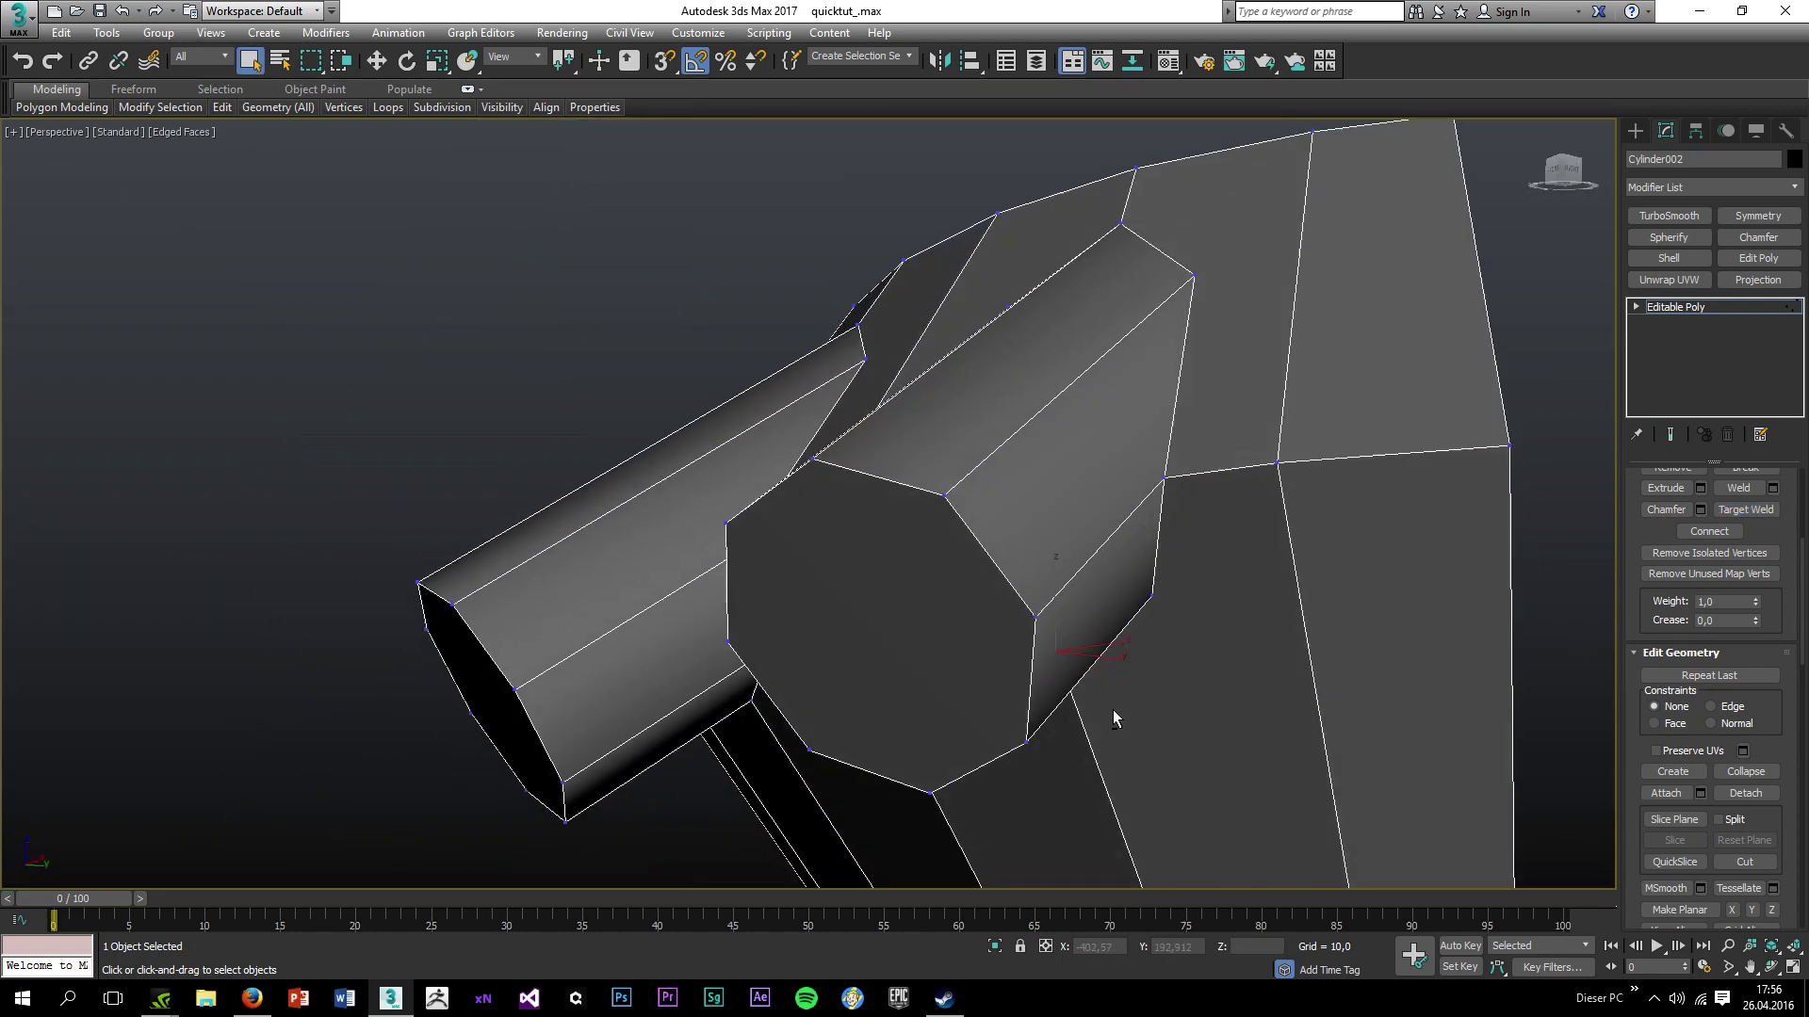
scroll(1146, 478, "up", 5)
scroll(1112, 510, "down", 5)
middle_click_drag(1112, 510, 1276, 557, "alt")
scroll(802, 499, "up", 3)
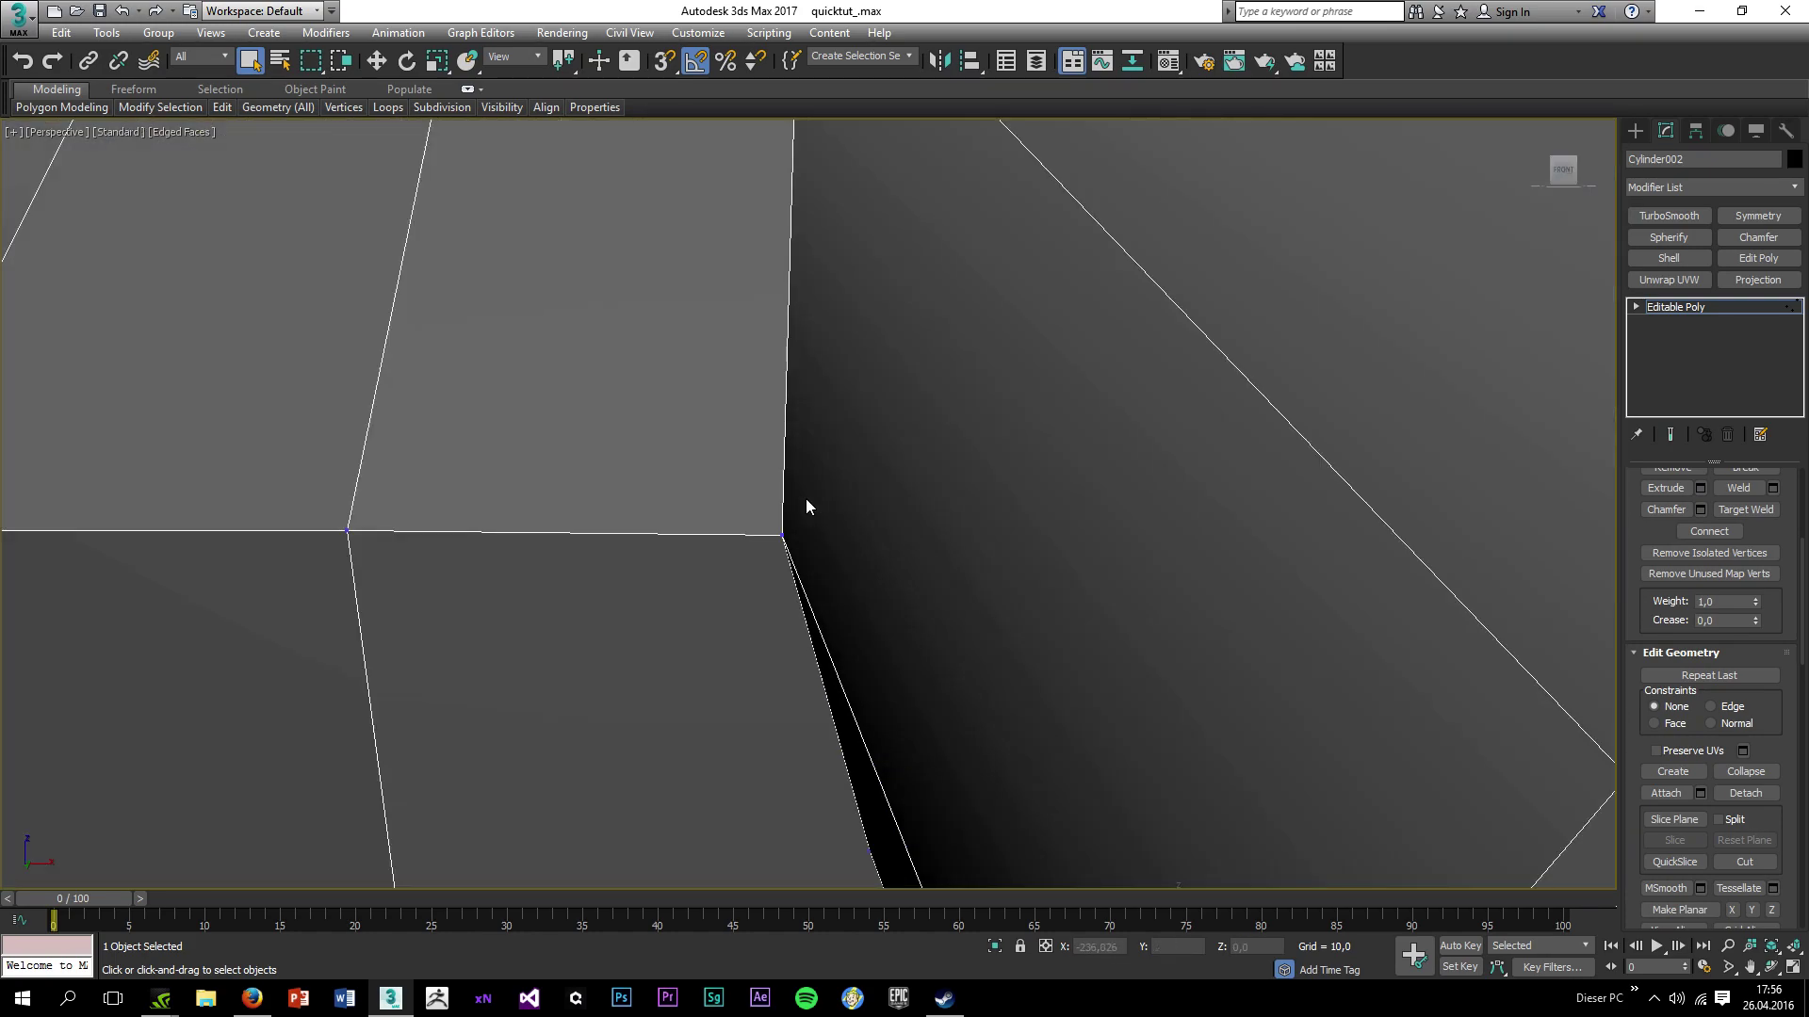
scroll(801, 503, "down", 8)
scroll(763, 436, "up", 2)
middle_click_drag(763, 436, 731, 537, "alt")
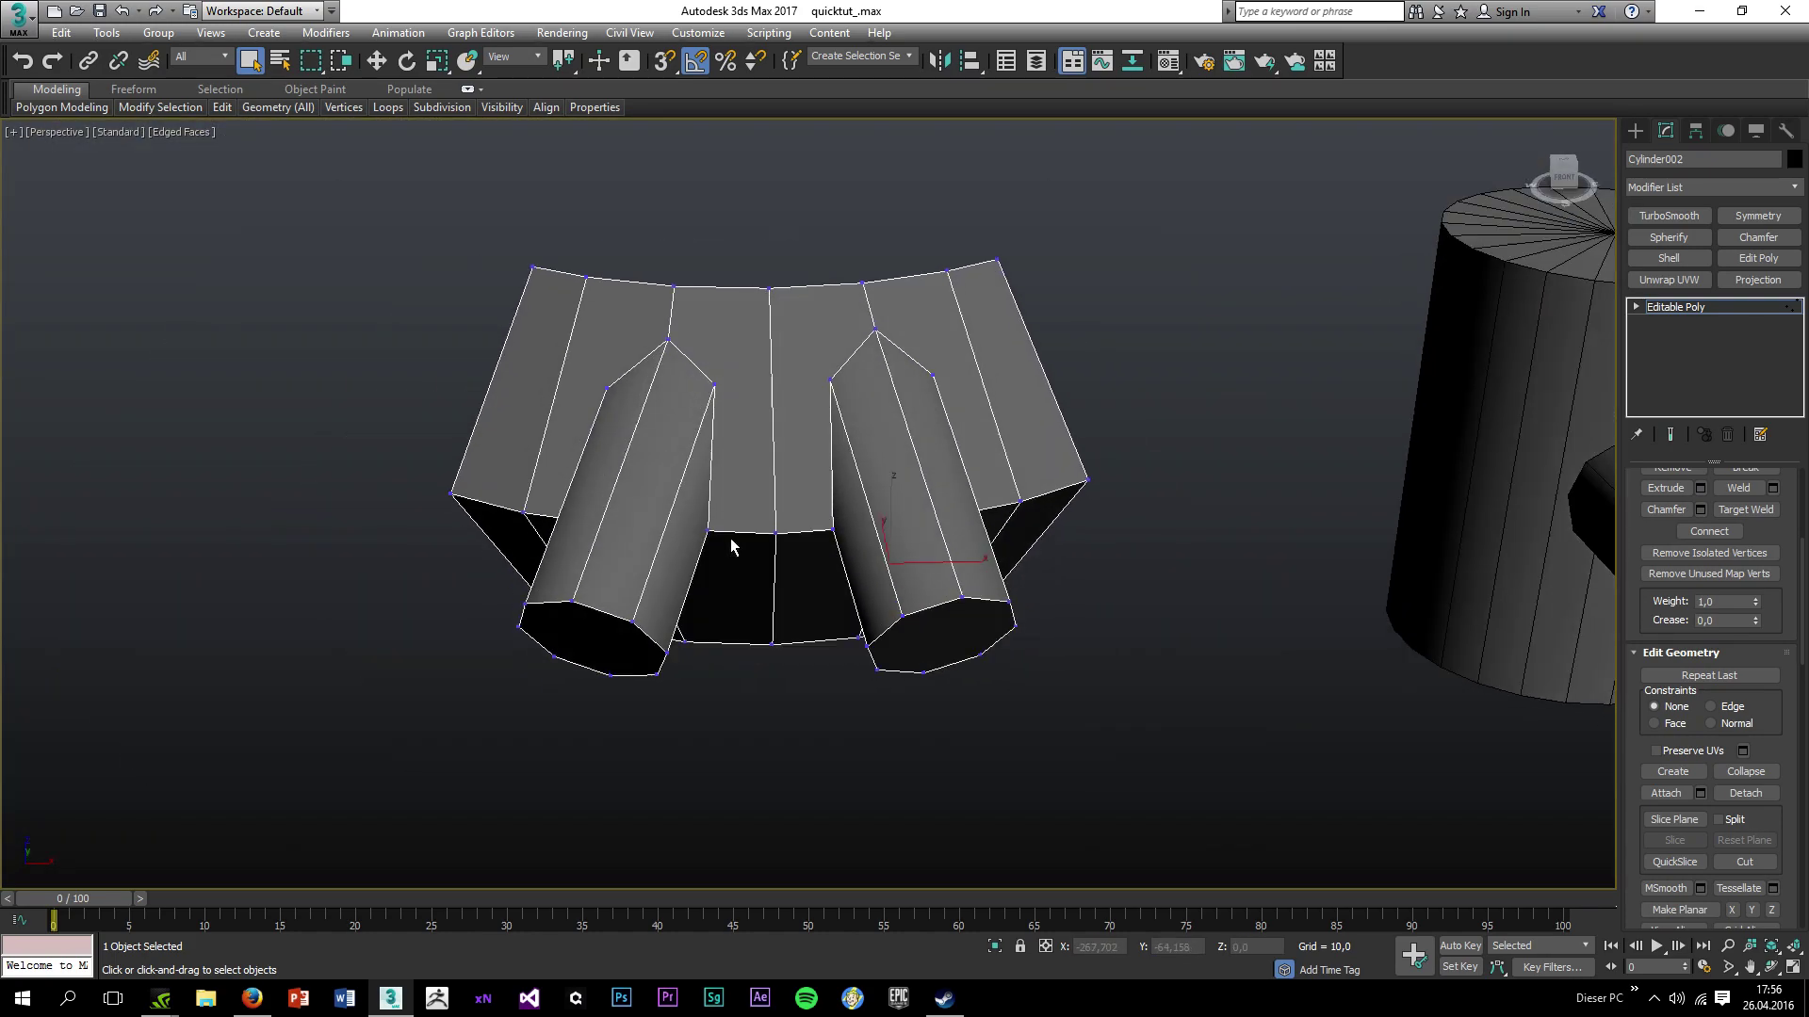
Use Swift Loop to add cross edges to the block's end segment beside the left peg, level with the peg's outer corners.
mouse_move(226, 108)
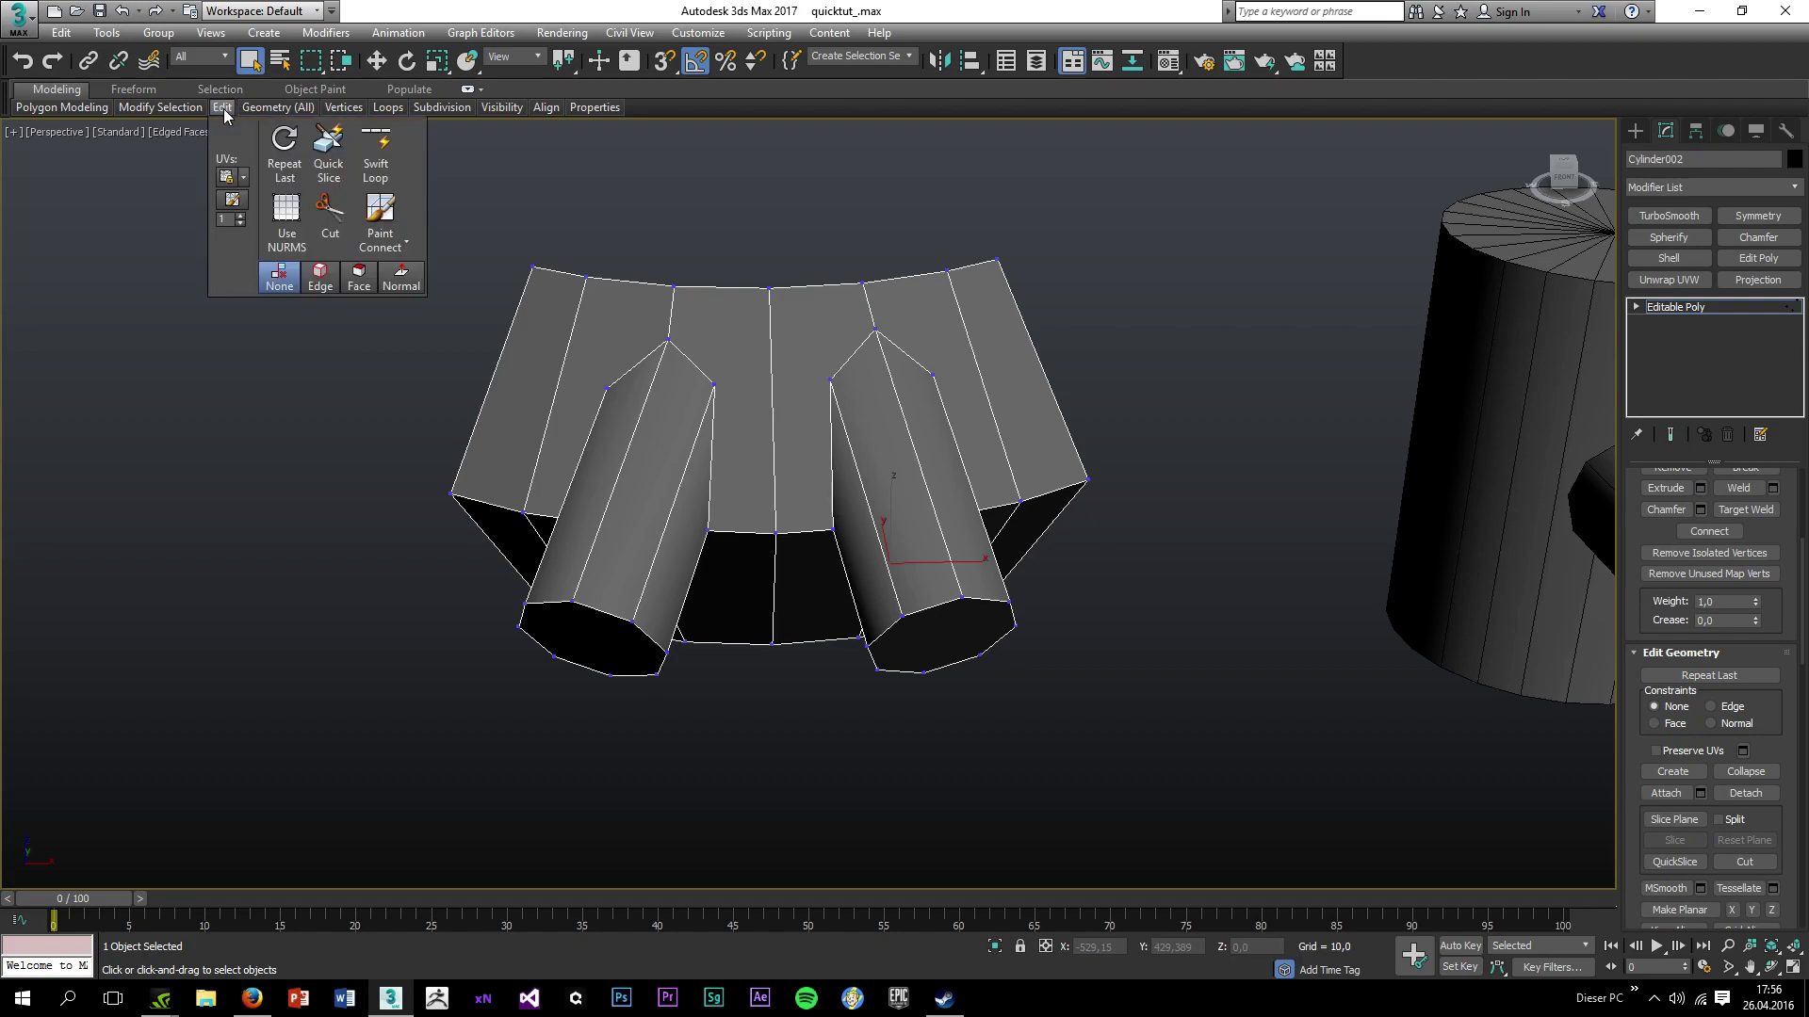
left_click(381, 170)
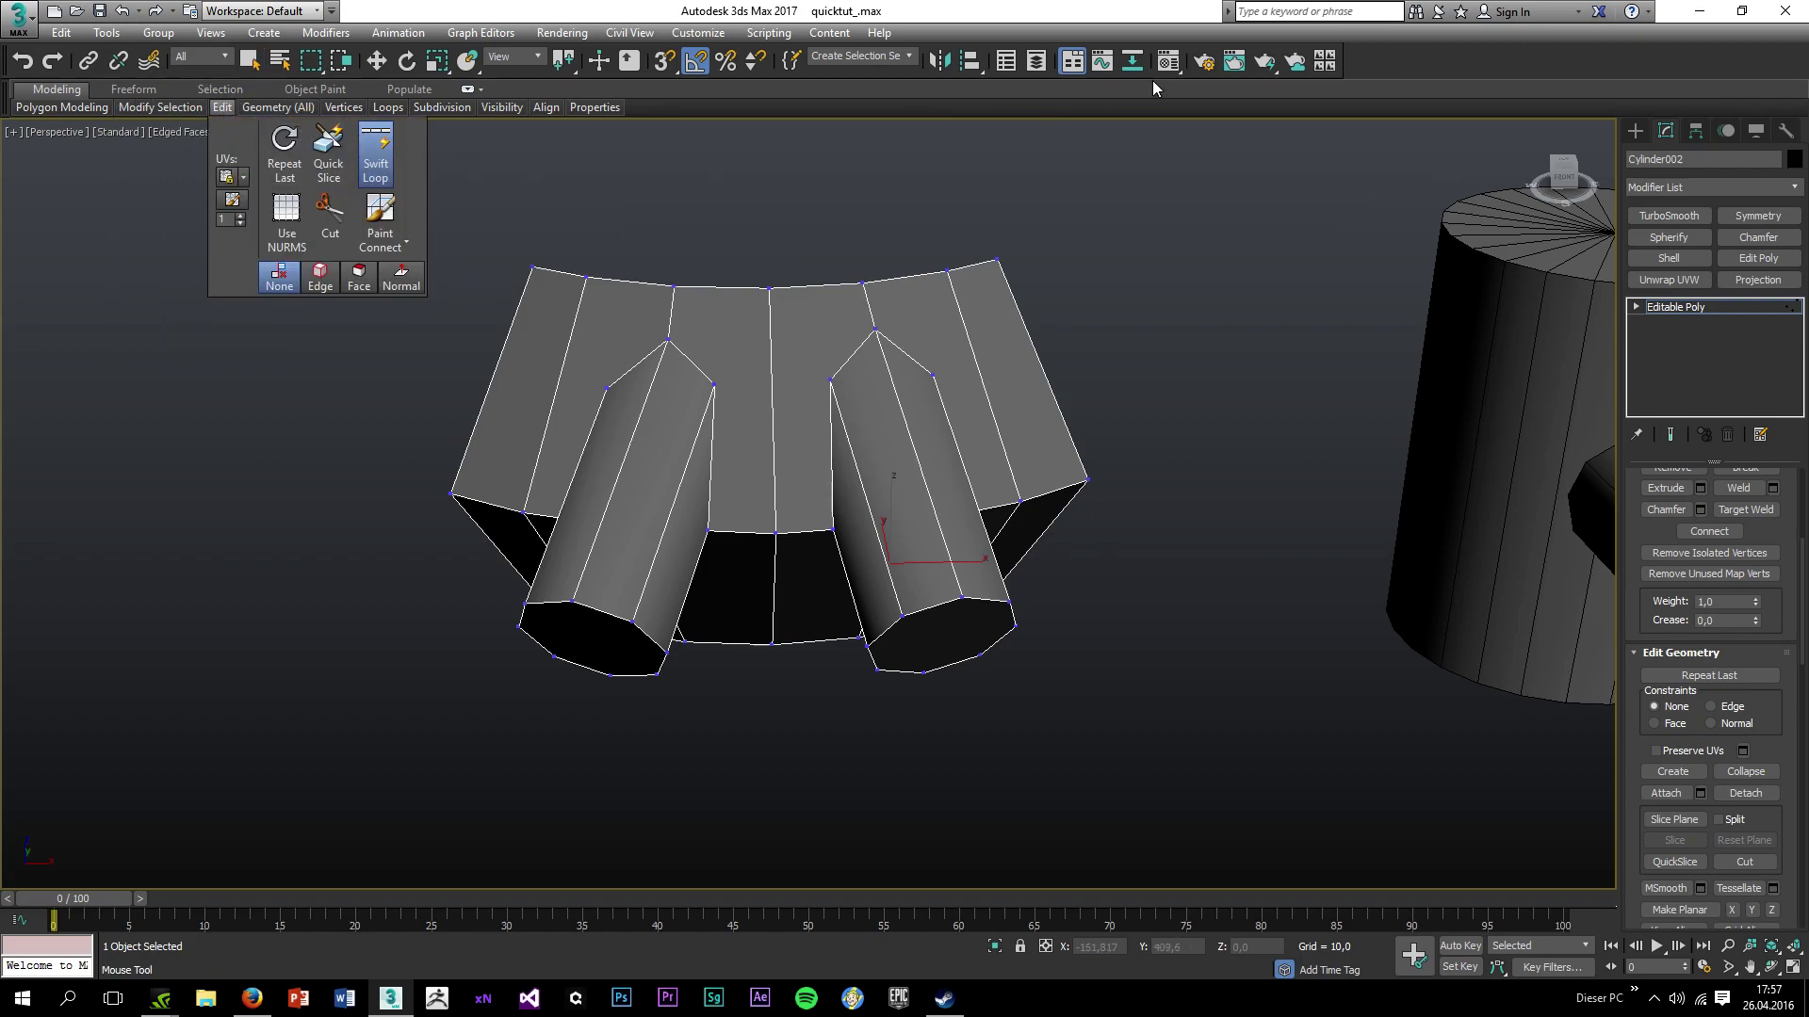
scroll(560, 328, "up", 2)
middle_click_drag(500, 295, 550, 410, "alt")
middle_click_drag(538, 534, 633, 427)
left_click(622, 439)
middle_click_drag(608, 511, 647, 630, "alt")
left_click(630, 679)
Use Swift Loop to add matching cross edges to the block's end segment beside the right peg.
scroll(1018, 567, "down", 4)
middle_click_drag(1018, 566, 820, 722, "alt")
scroll(1319, 531, "up", 3)
left_click(1260, 527)
scroll(1259, 801, "down", 2)
middle_click_drag(1260, 801, 1228, 542, "alt")
left_click(1260, 699)
right_click(1260, 728)
Connect the new cross edges' inner vertices to the right peg's outer corner vertices on the underside and top faces.
scroll(1164, 696, "up", 4)
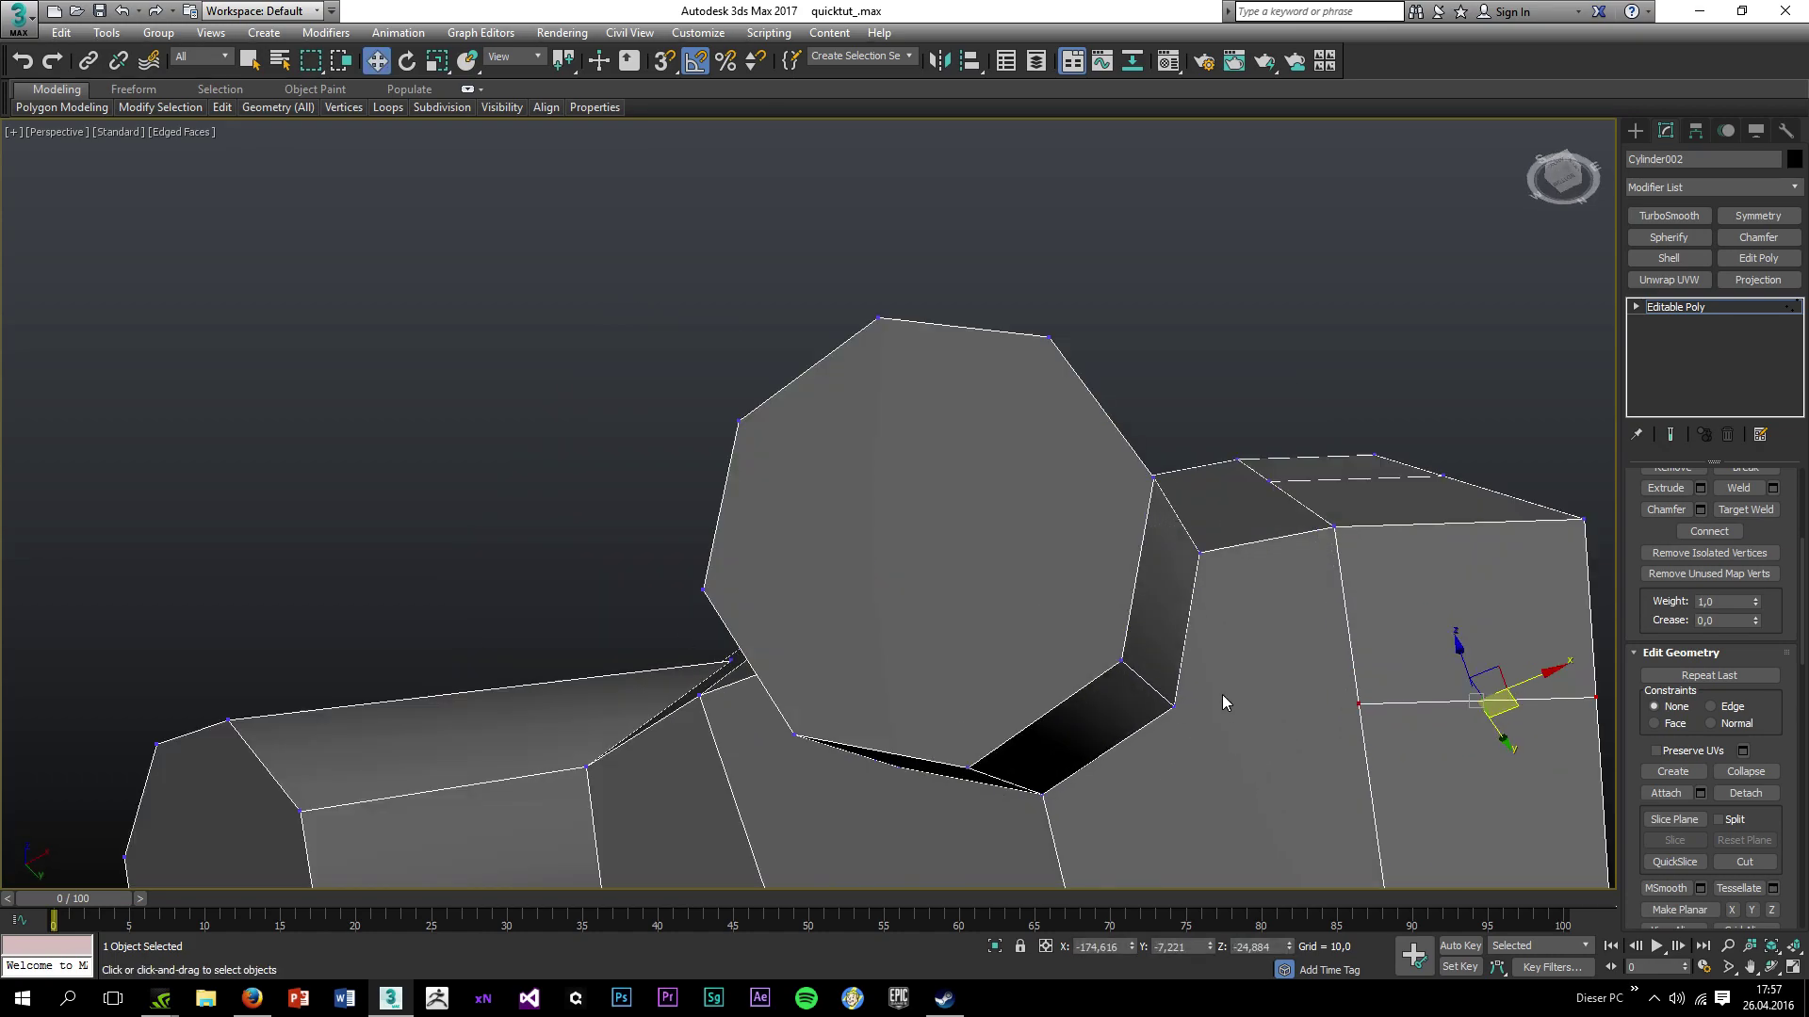
left_click(1223, 704)
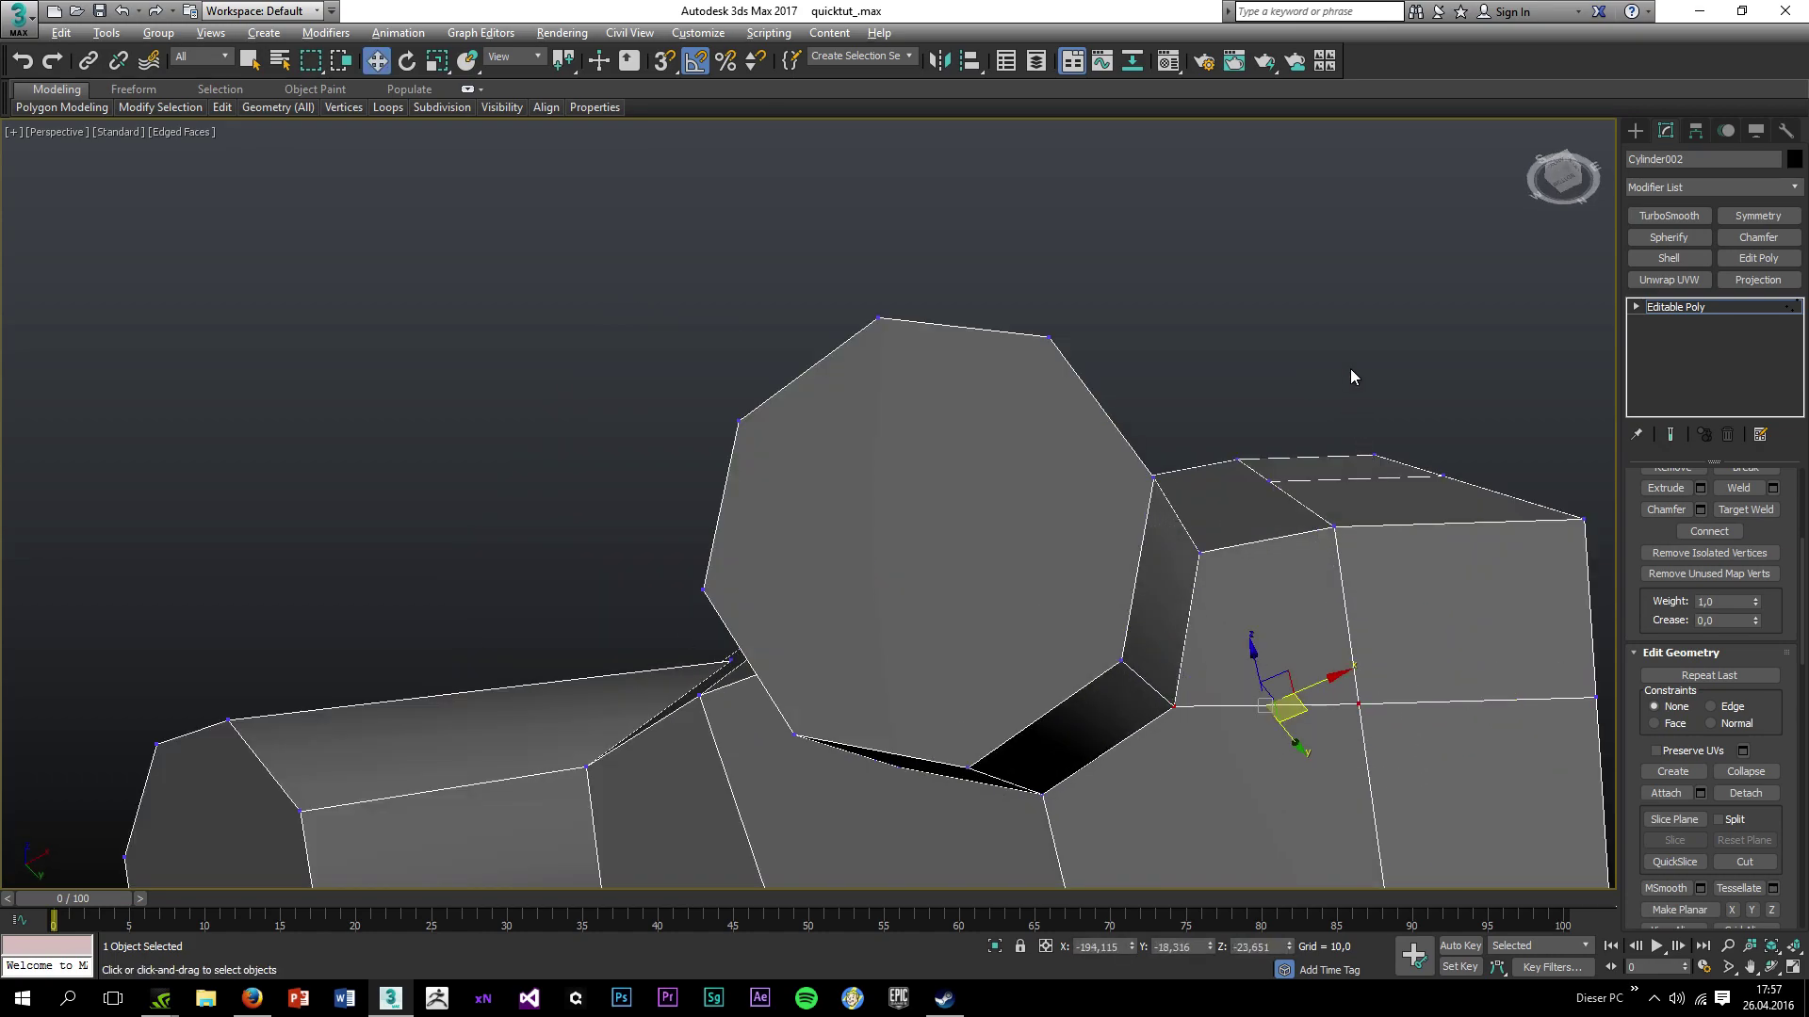
middle_click_drag(1351, 371, 1315, 430, "alt")
middle_click_drag(1225, 188, 1128, 364)
left_click_drag(1128, 364, 1249, 456)
left_click_drag(1290, 333, 1339, 424, "ctrl")
key("ctrl+shift+e")
Connect the left end's cross-edge vertices to the left peg's outer corner vertices on both the top and underside faces.
scroll(1055, 541, "down", 2)
middle_click_drag(919, 575, 1008, 537, "alt")
left_click(938, 420)
left_click(1054, 415, "ctrl")
middle_click_drag(930, 766, 952, 608, "alt")
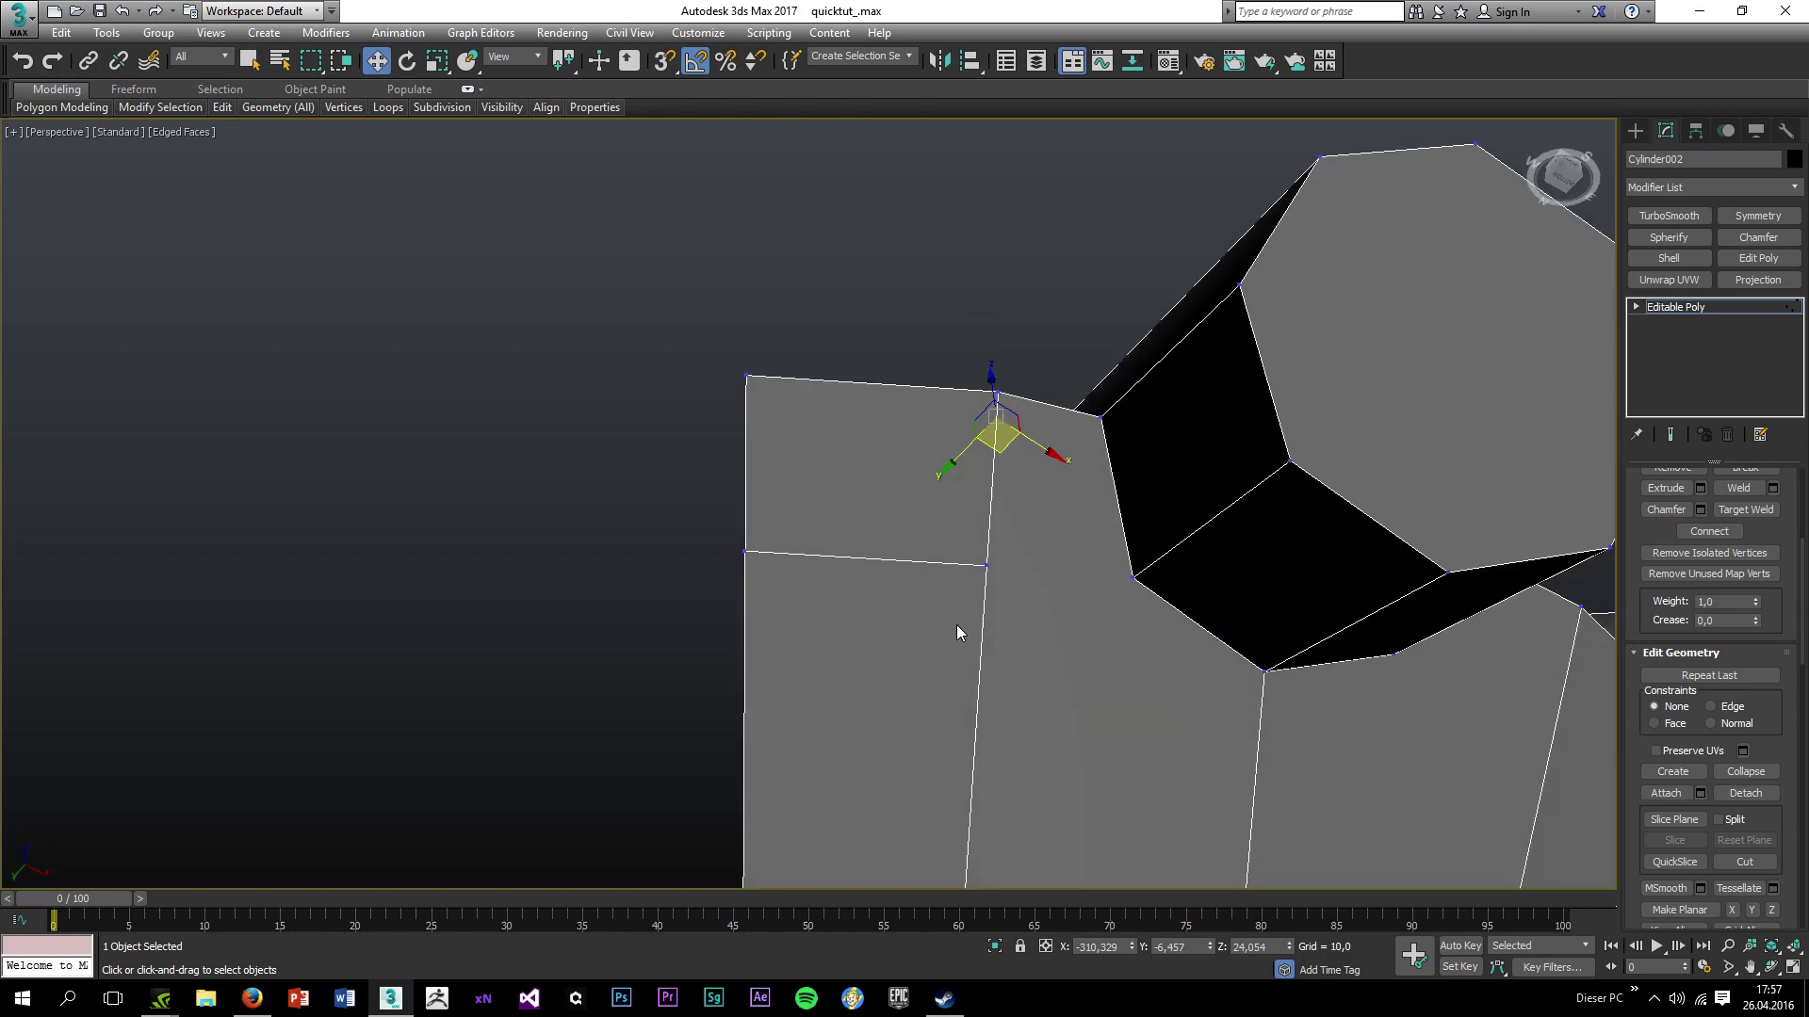
left_click(986, 565)
left_click(1130, 577, "ctrl")
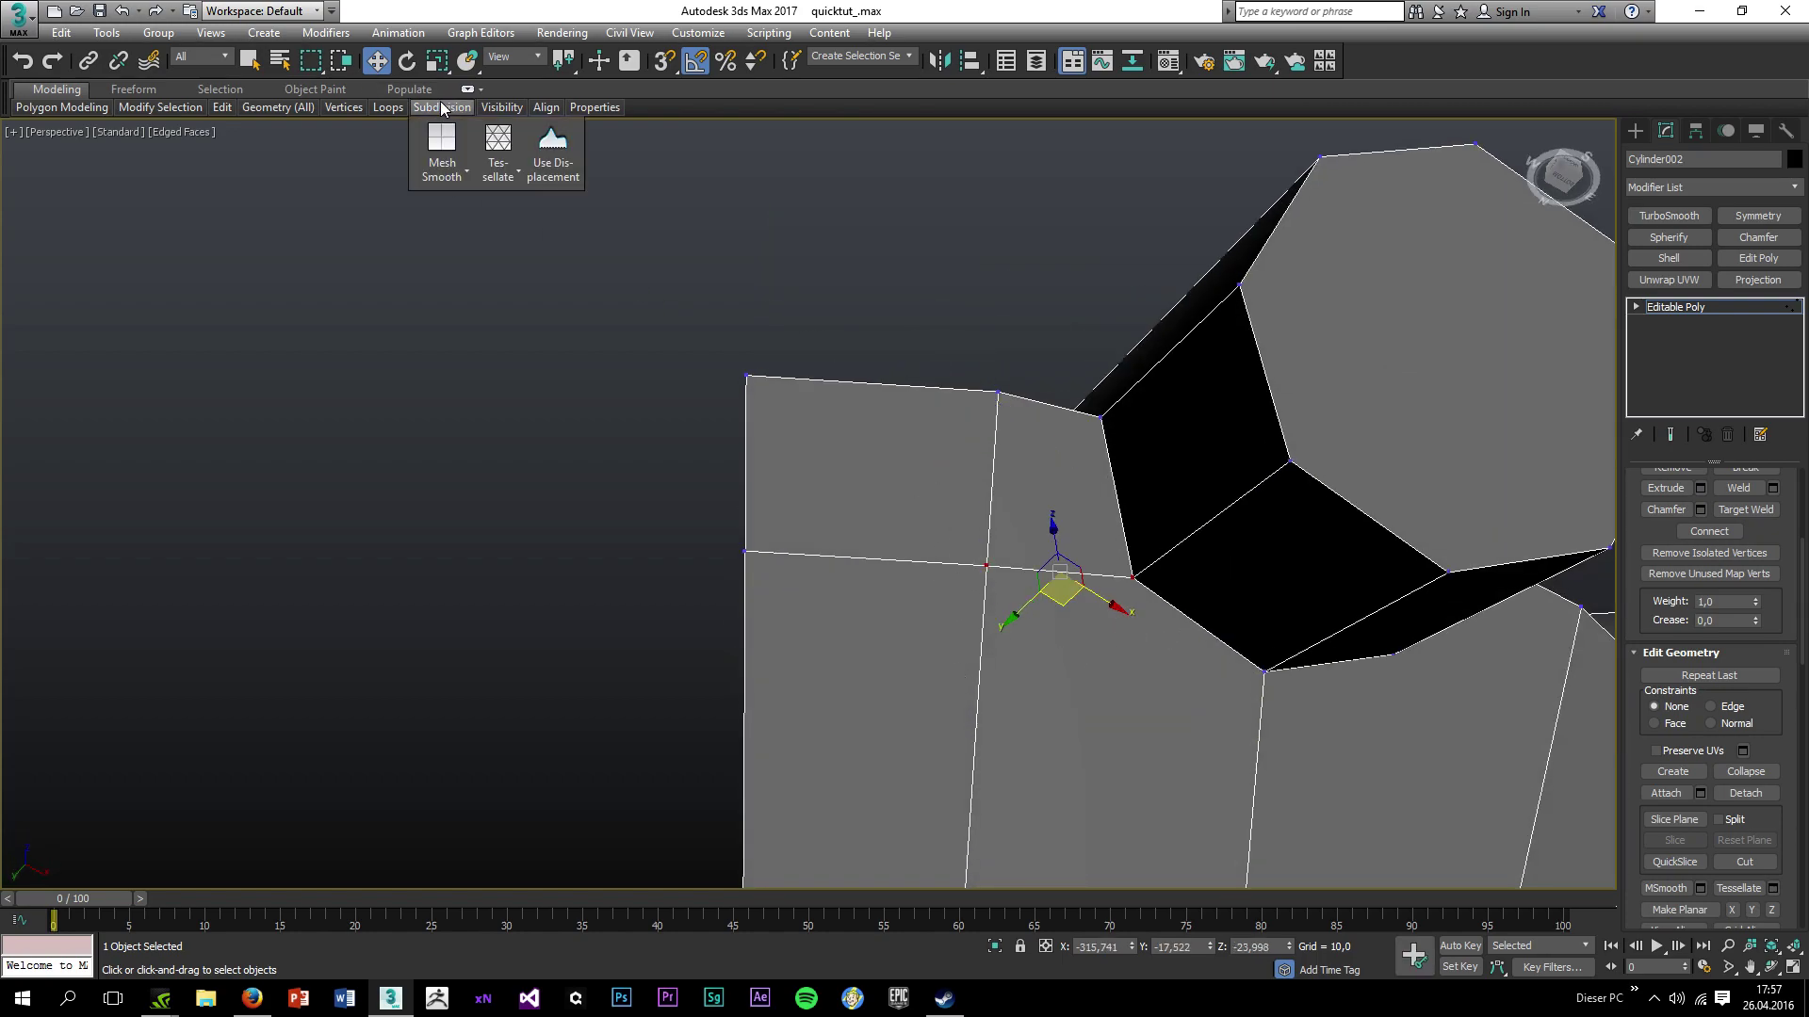
scroll(1197, 404, "down", 2)
middle_click_drag(1325, 548, 1303, 607, "alt")
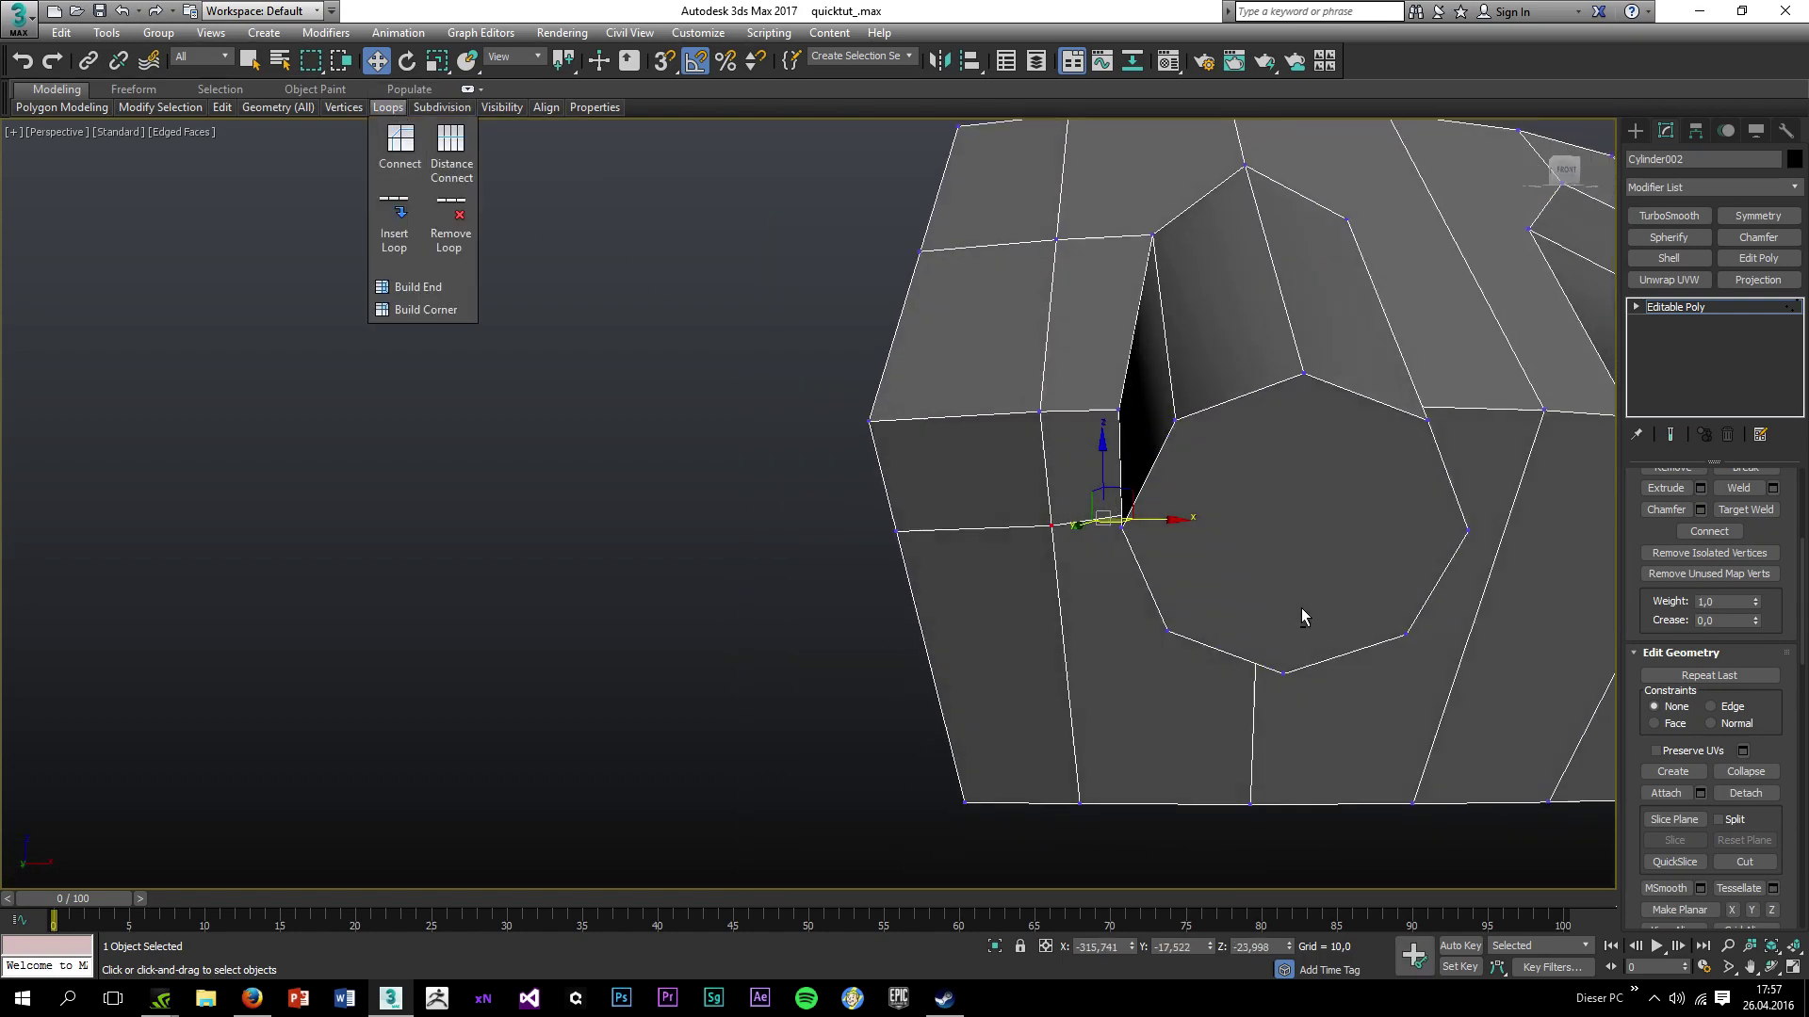
left_click(767, 540)
Cut an edge across the block's top face between the inner corners of the two pegs, passing through the middle edge.
scroll(895, 527, "down", 2)
middle_click_drag(942, 566, 1016, 608, "alt")
scroll(1225, 386, "up", 3)
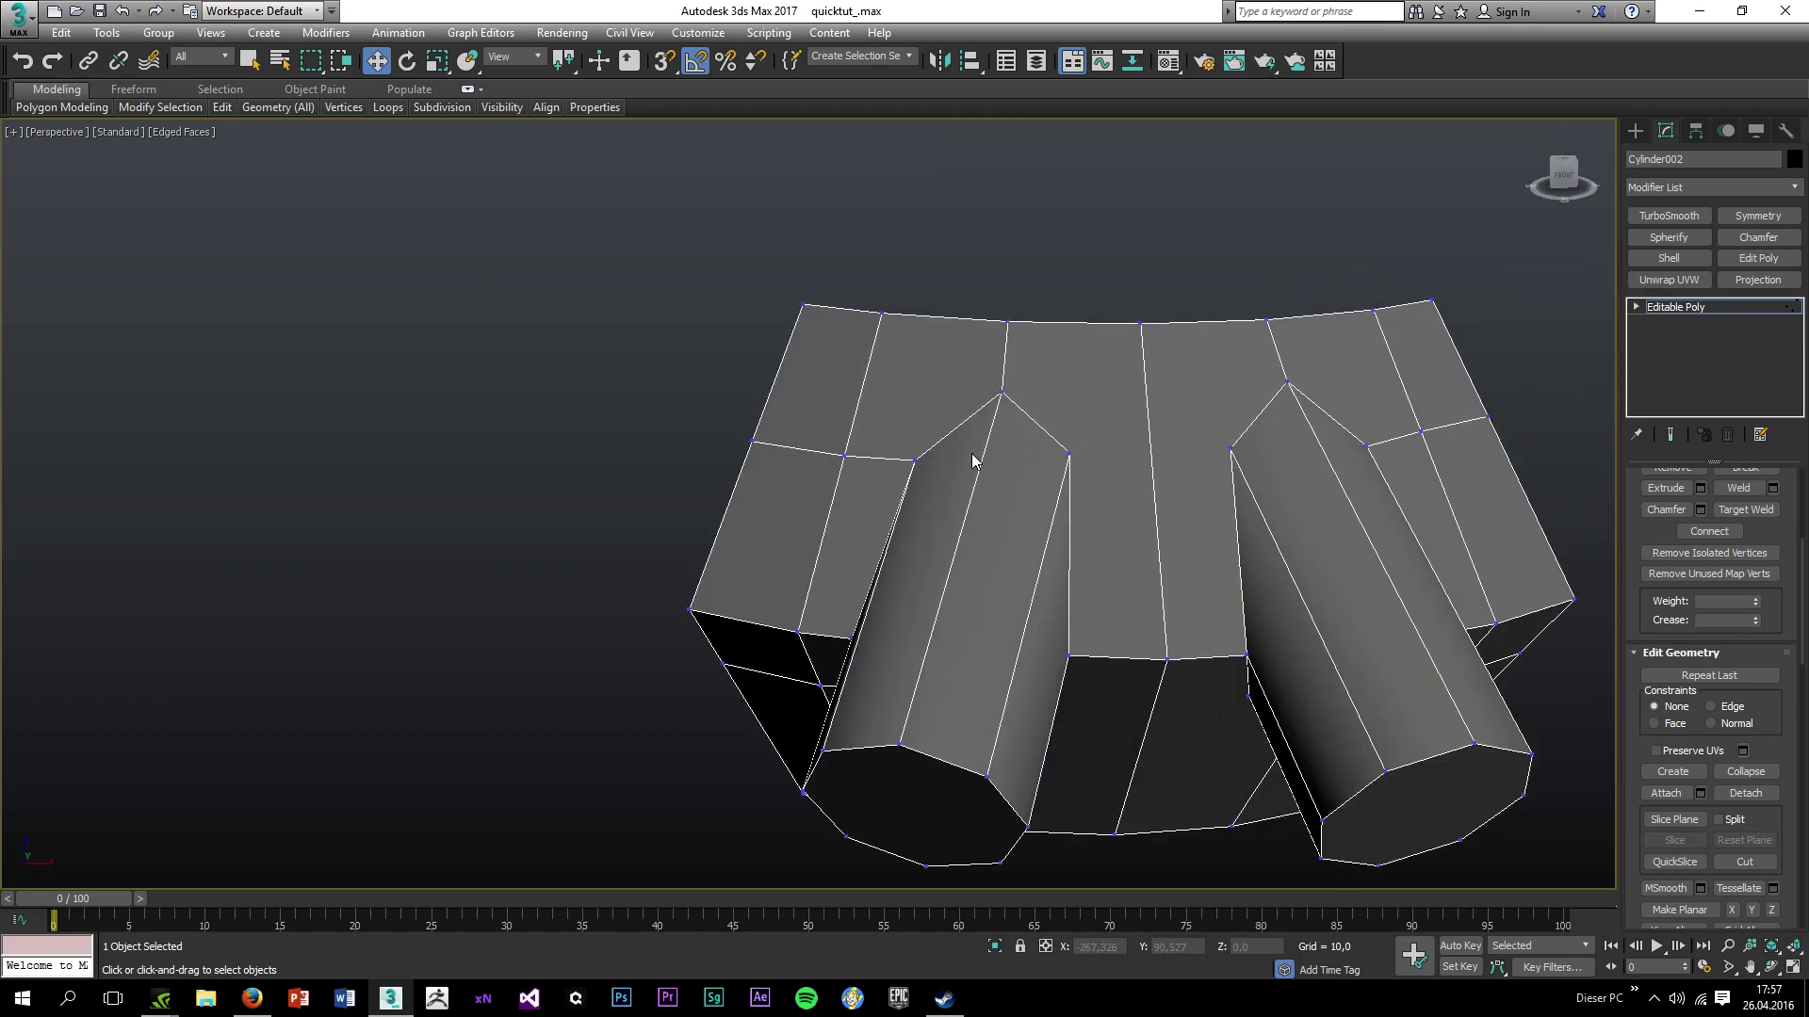
mouse_move(216, 110)
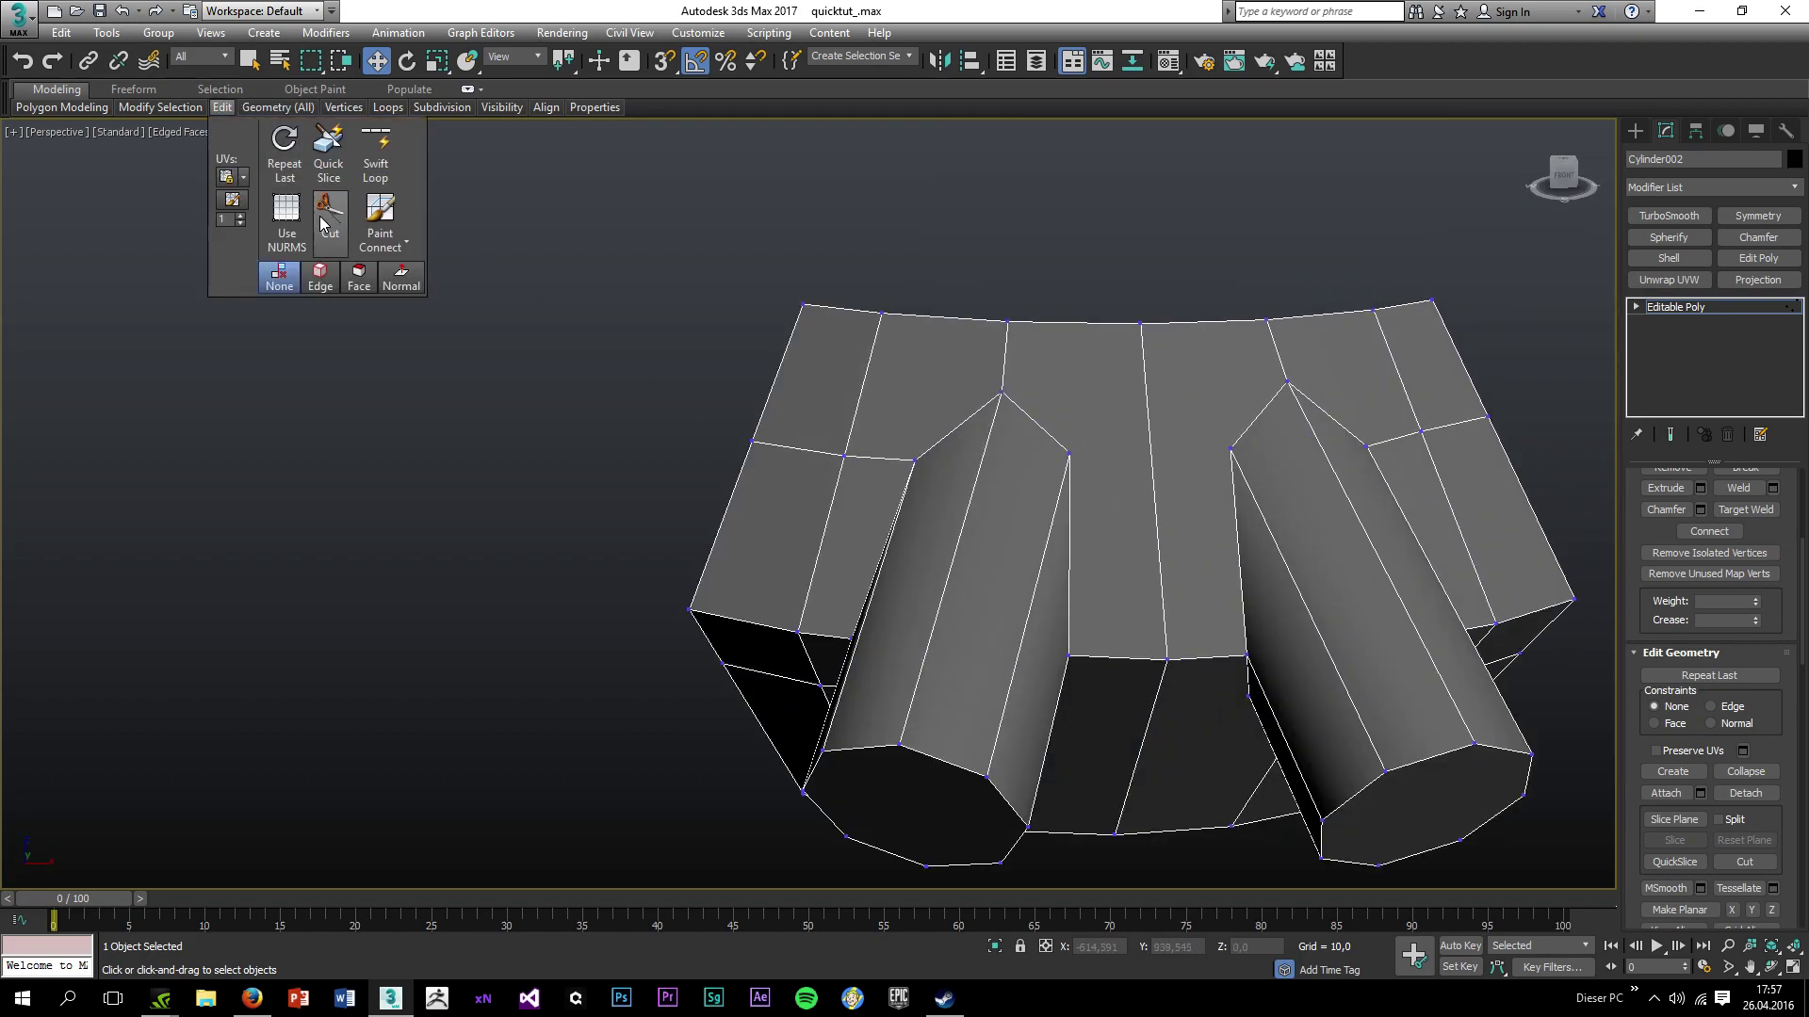
left_click(330, 222)
left_click(1069, 453)
left_click(1151, 456)
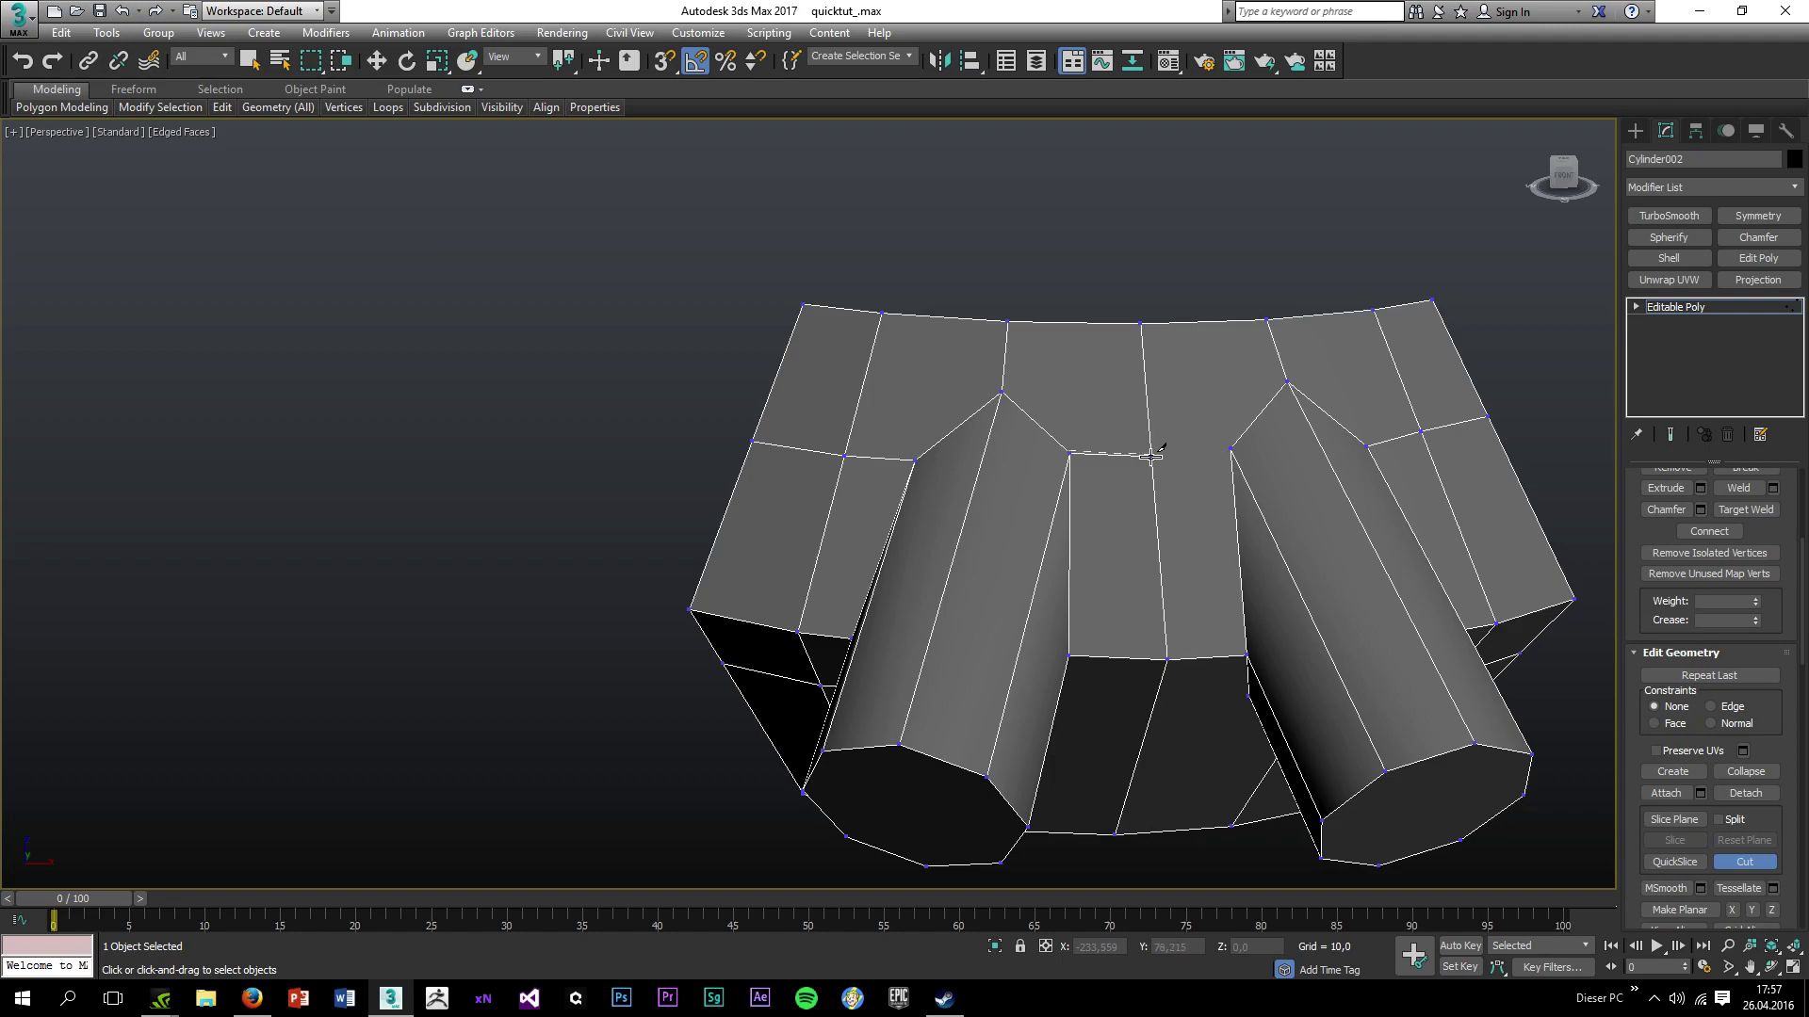
left_click(1230, 449)
right_click(1233, 449)
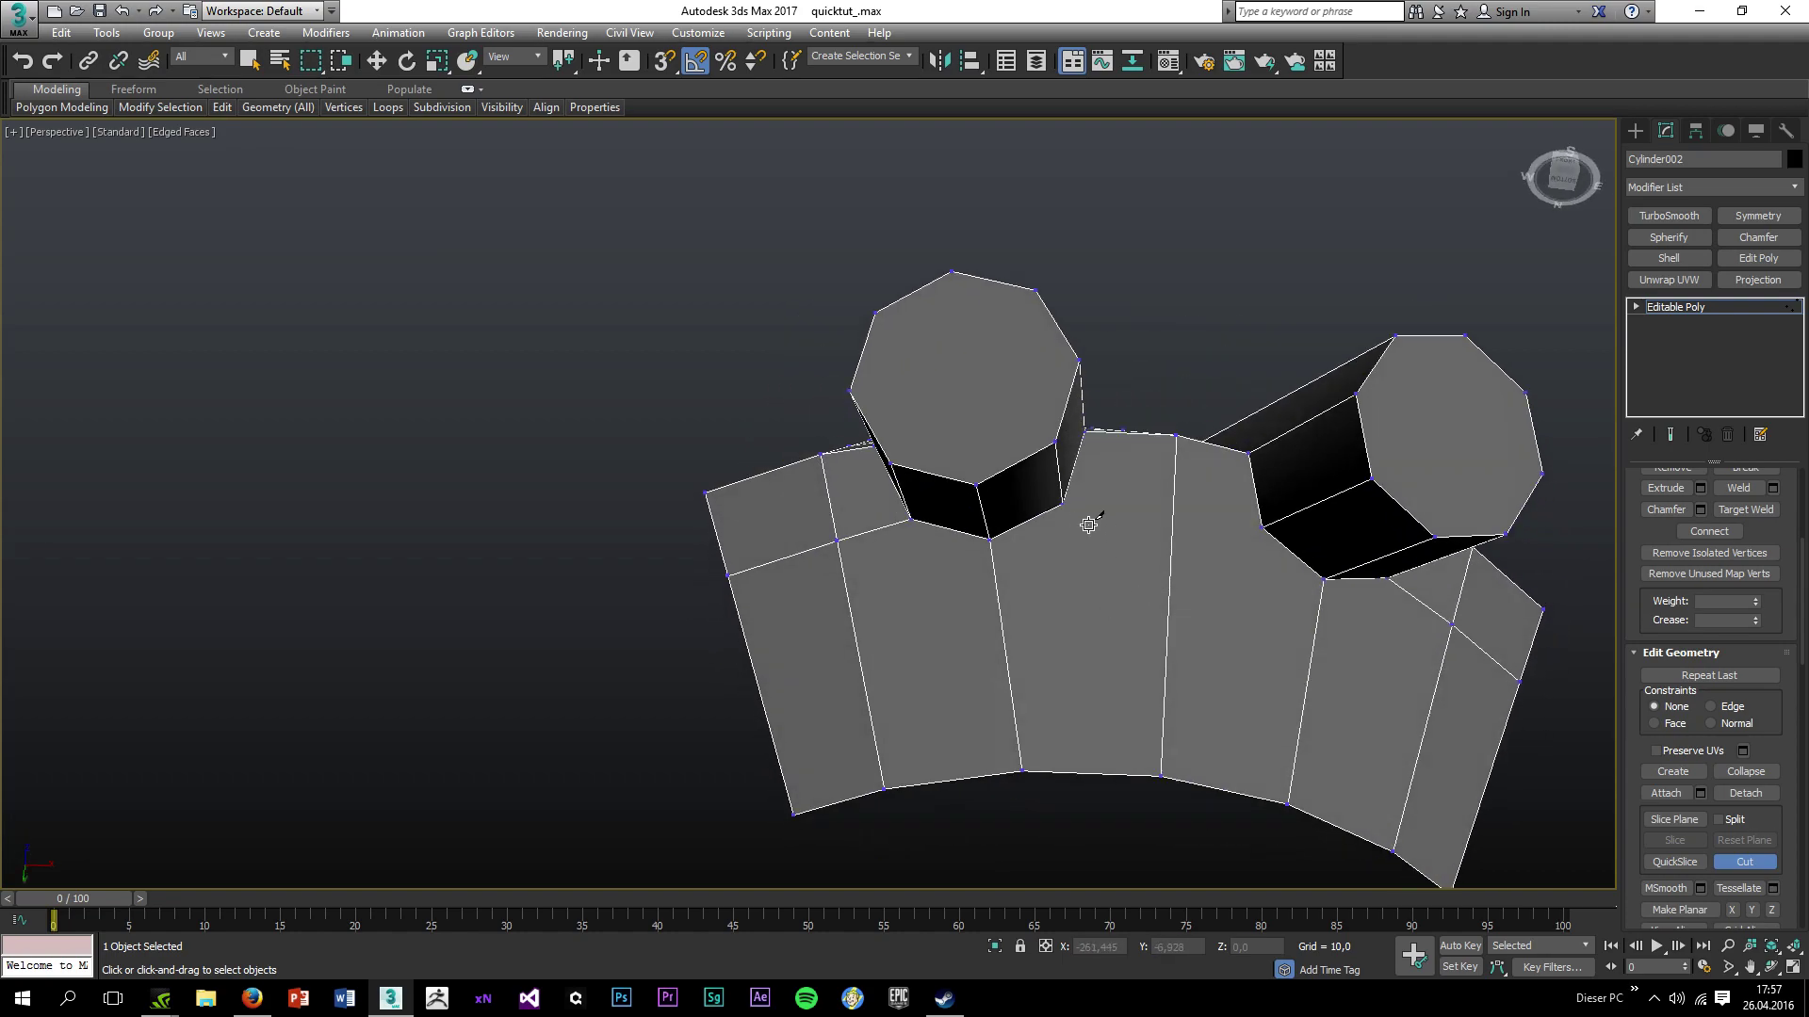
Cut a matching edge across the block's underside face between the two pegs' inner corners.
left_click(1063, 504)
left_click(1171, 518)
key("w")
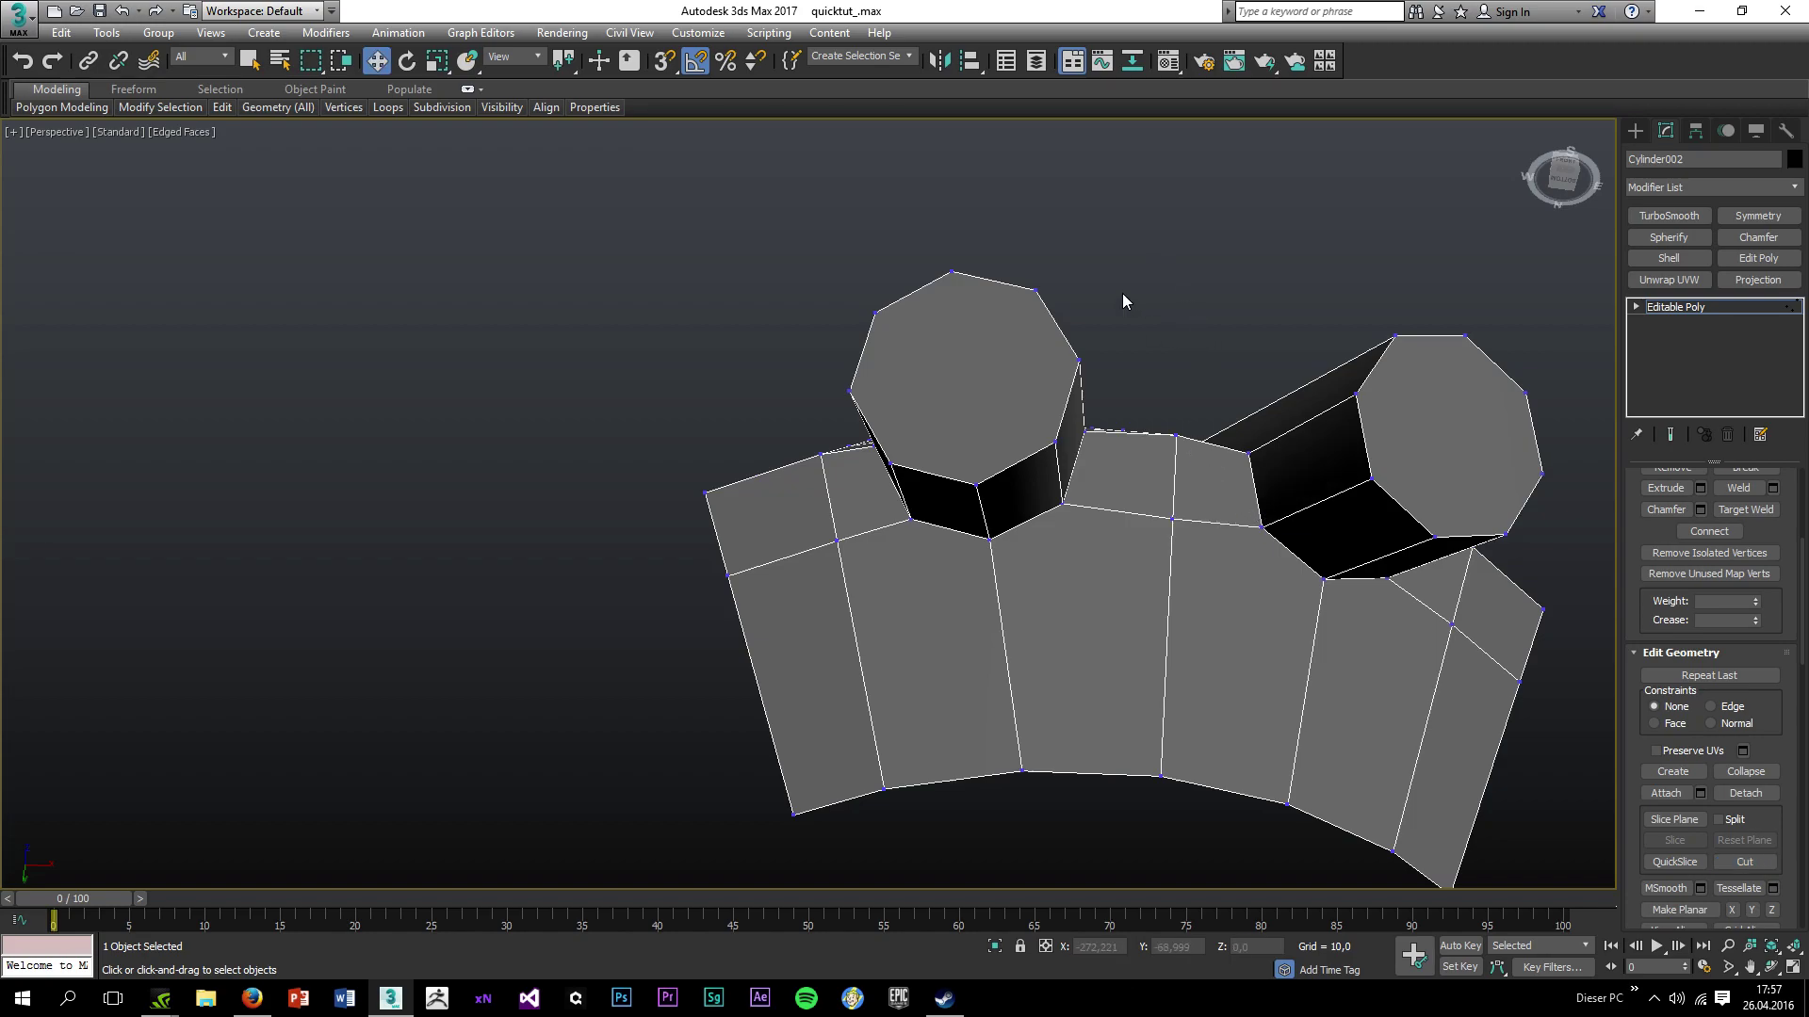
Select all vertices of the block and pegs and weld them.
scroll(1120, 428, "down", 5)
middle_click_drag(1120, 428, 1112, 556, "alt")
scroll(1745, 506, "up", 8)
left_click_drag(888, 223, 1707, 862)
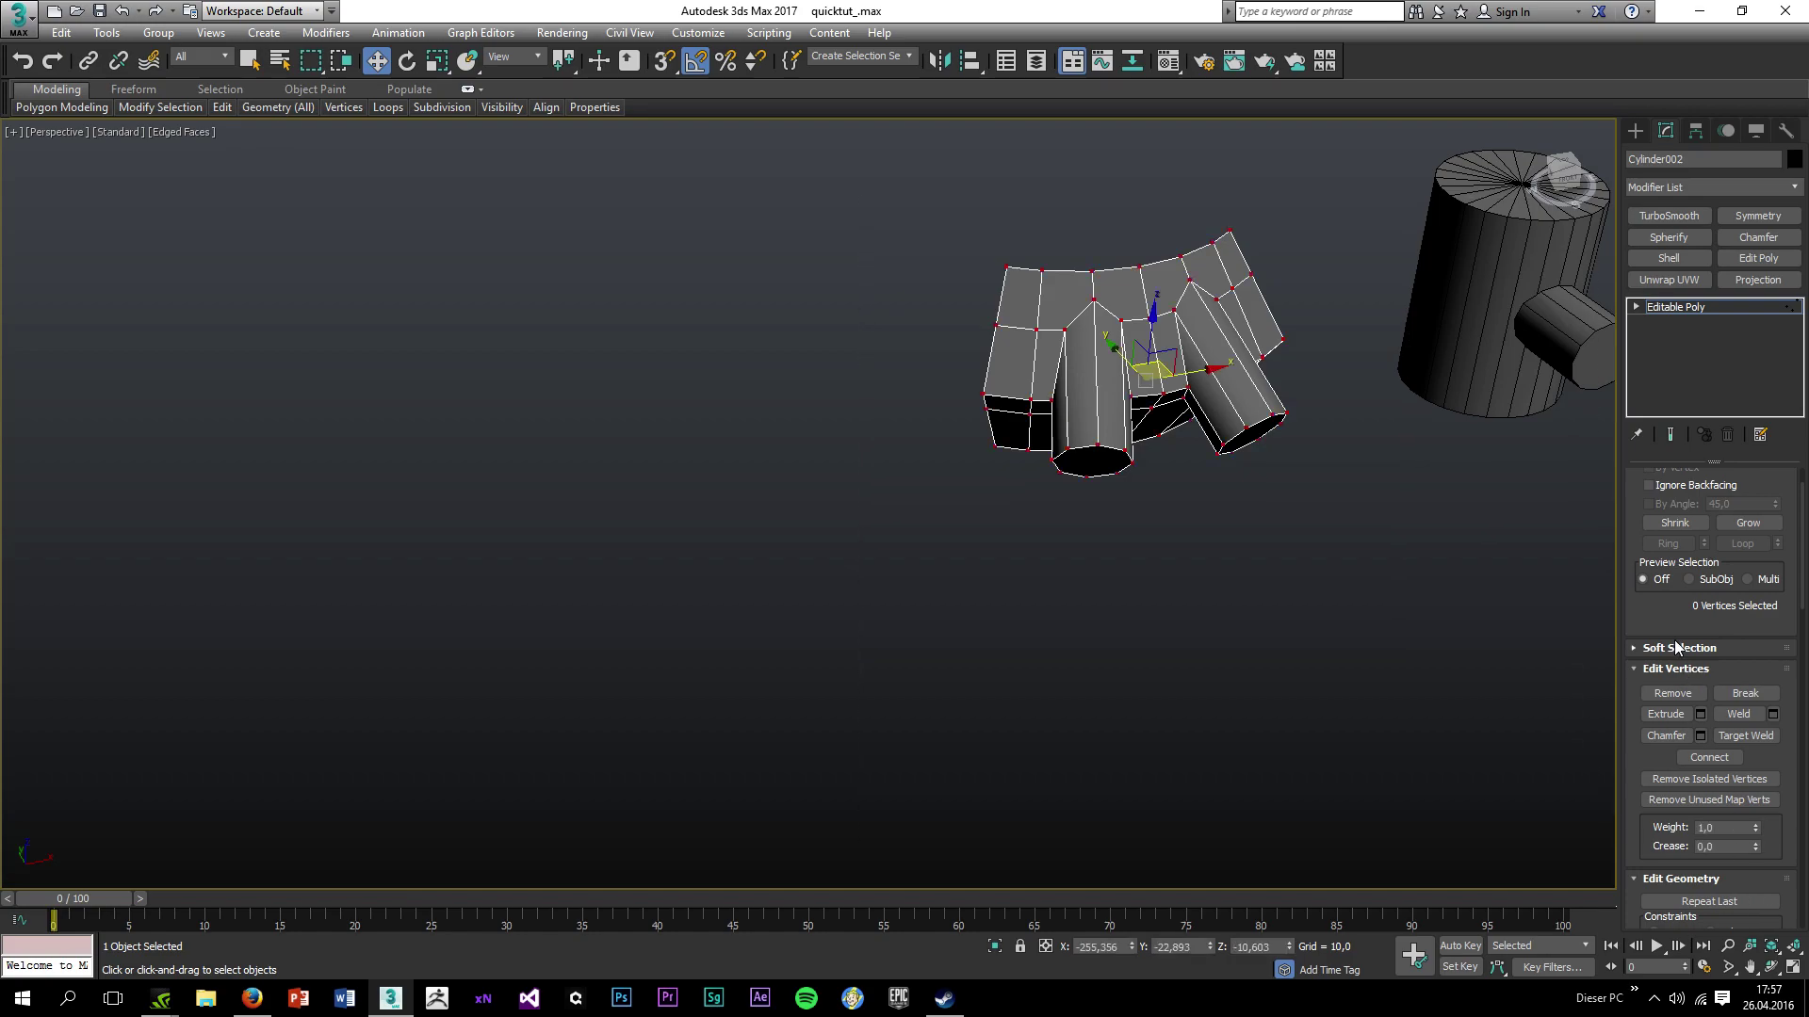
left_click(1738, 714)
Convert the object to Editable Mesh and back to Editable Poly.
right_click(1673, 309)
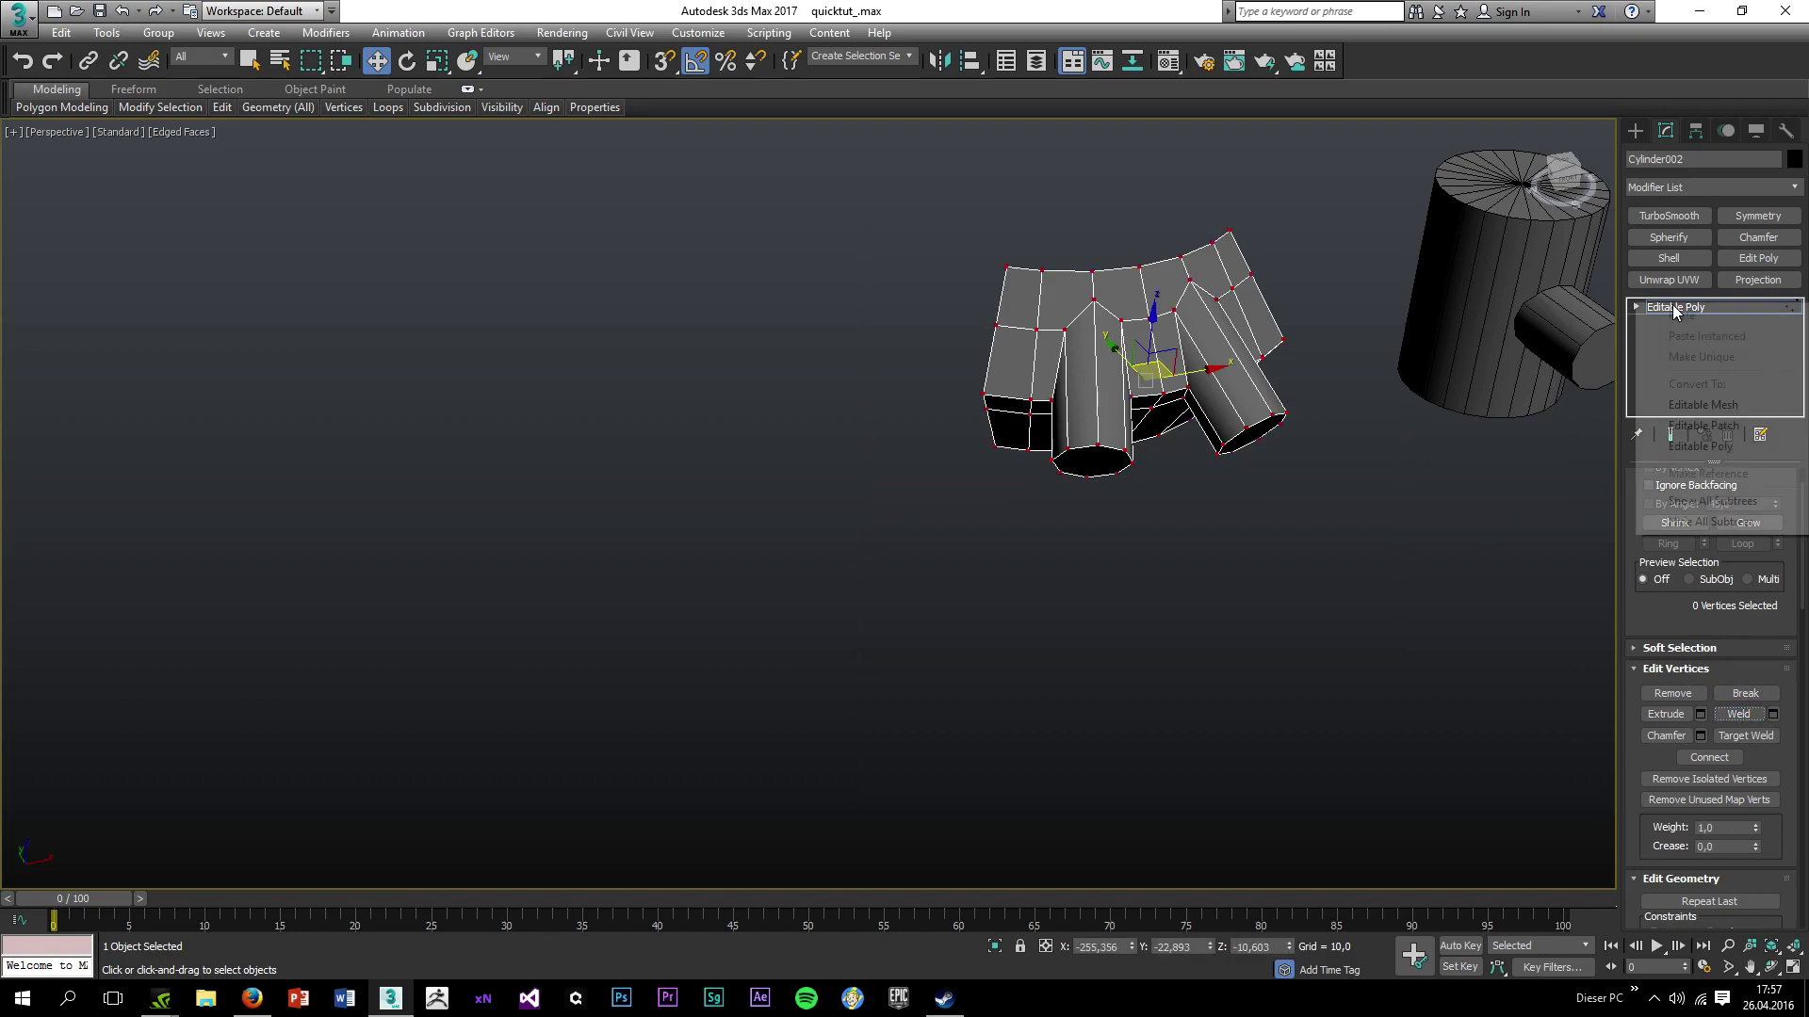
left_click(1705, 405)
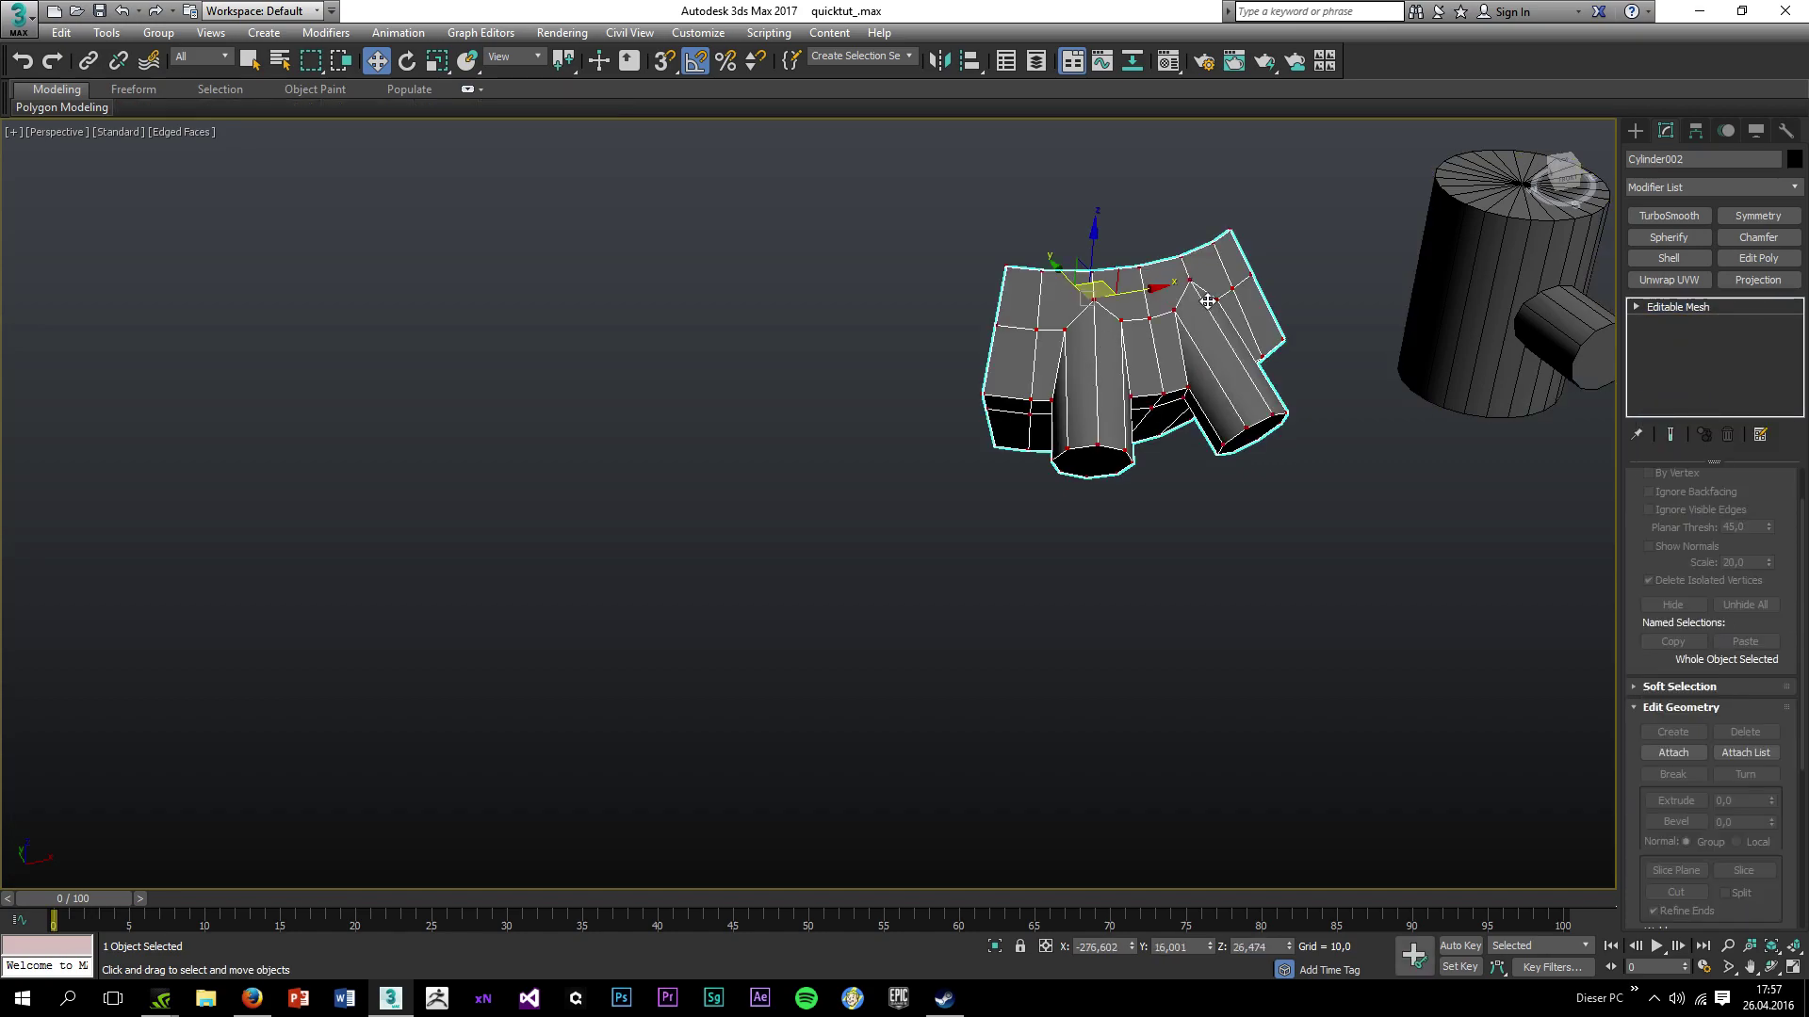
right_click(1703, 312)
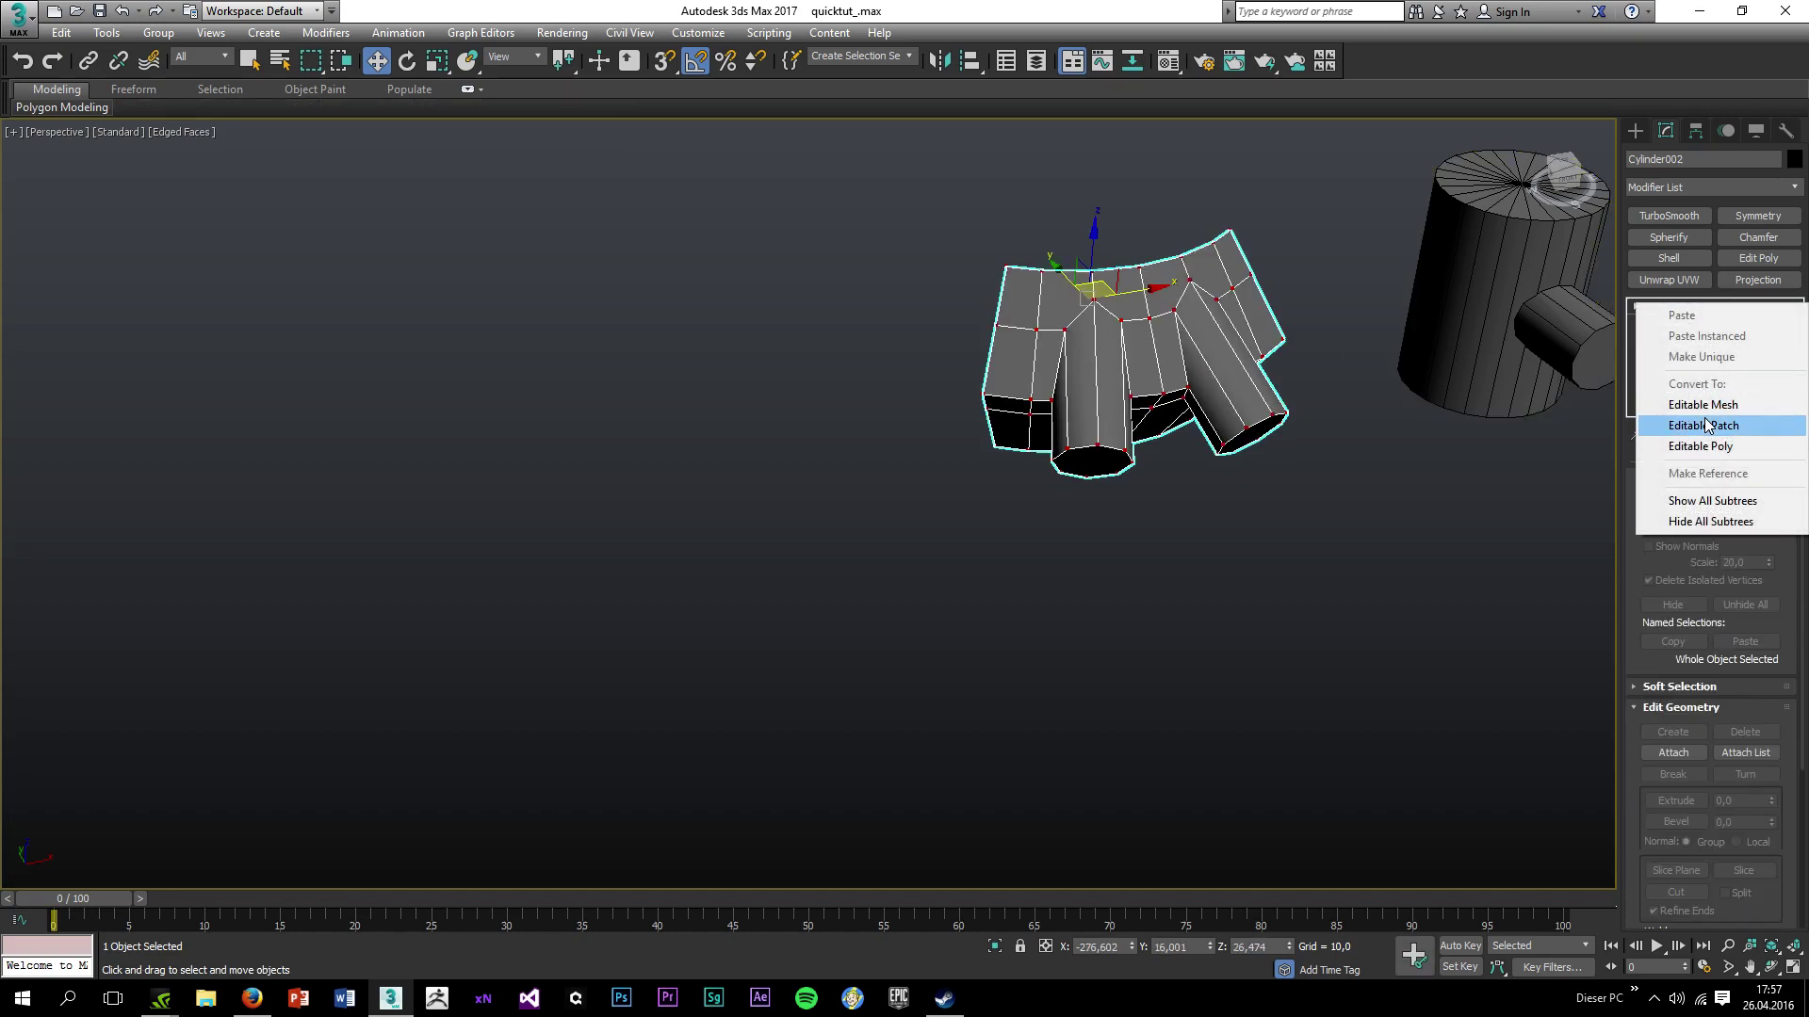
left_click(1694, 444)
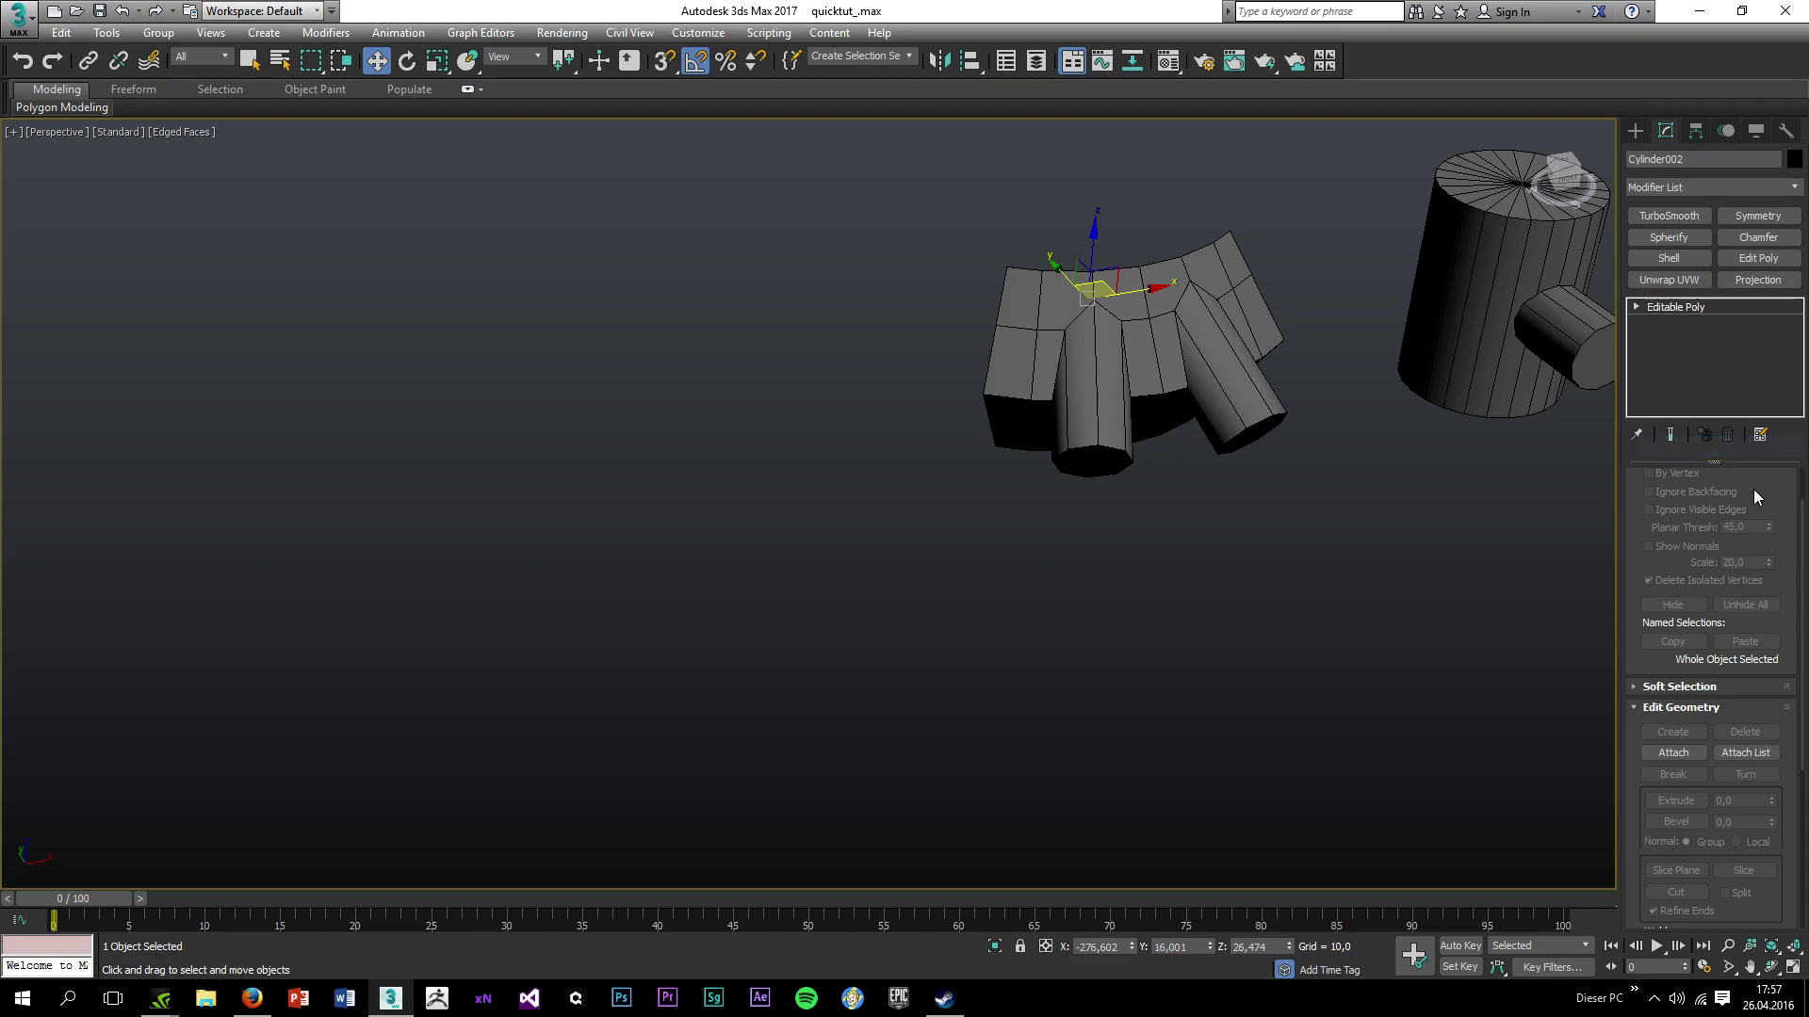
Select the end cap polygons of both pegs and inset them slightly.
scroll(1754, 554, "up", 2)
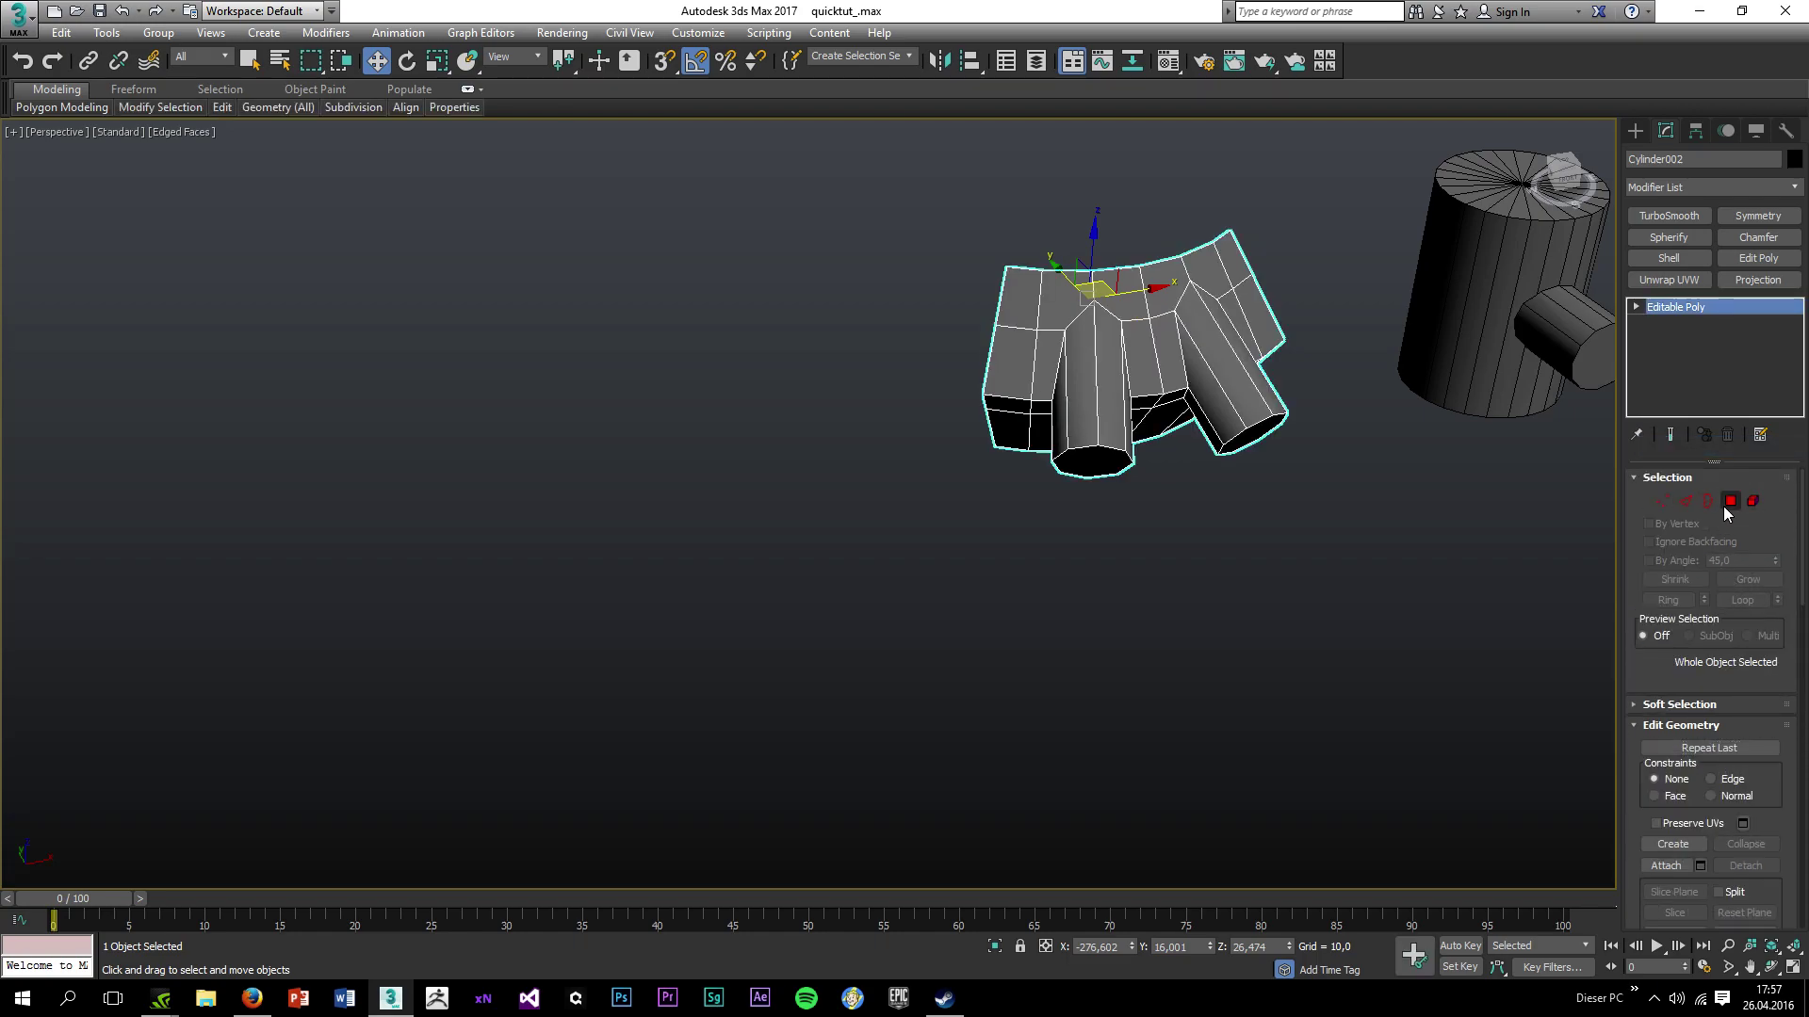
left_click(1730, 502)
scroll(1067, 480, "up", 5)
middle_click_drag(1069, 480, 1338, 552, "alt")
left_click(1555, 512, "ctrl")
middle_click_drag(1118, 556, 1249, 576, "alt")
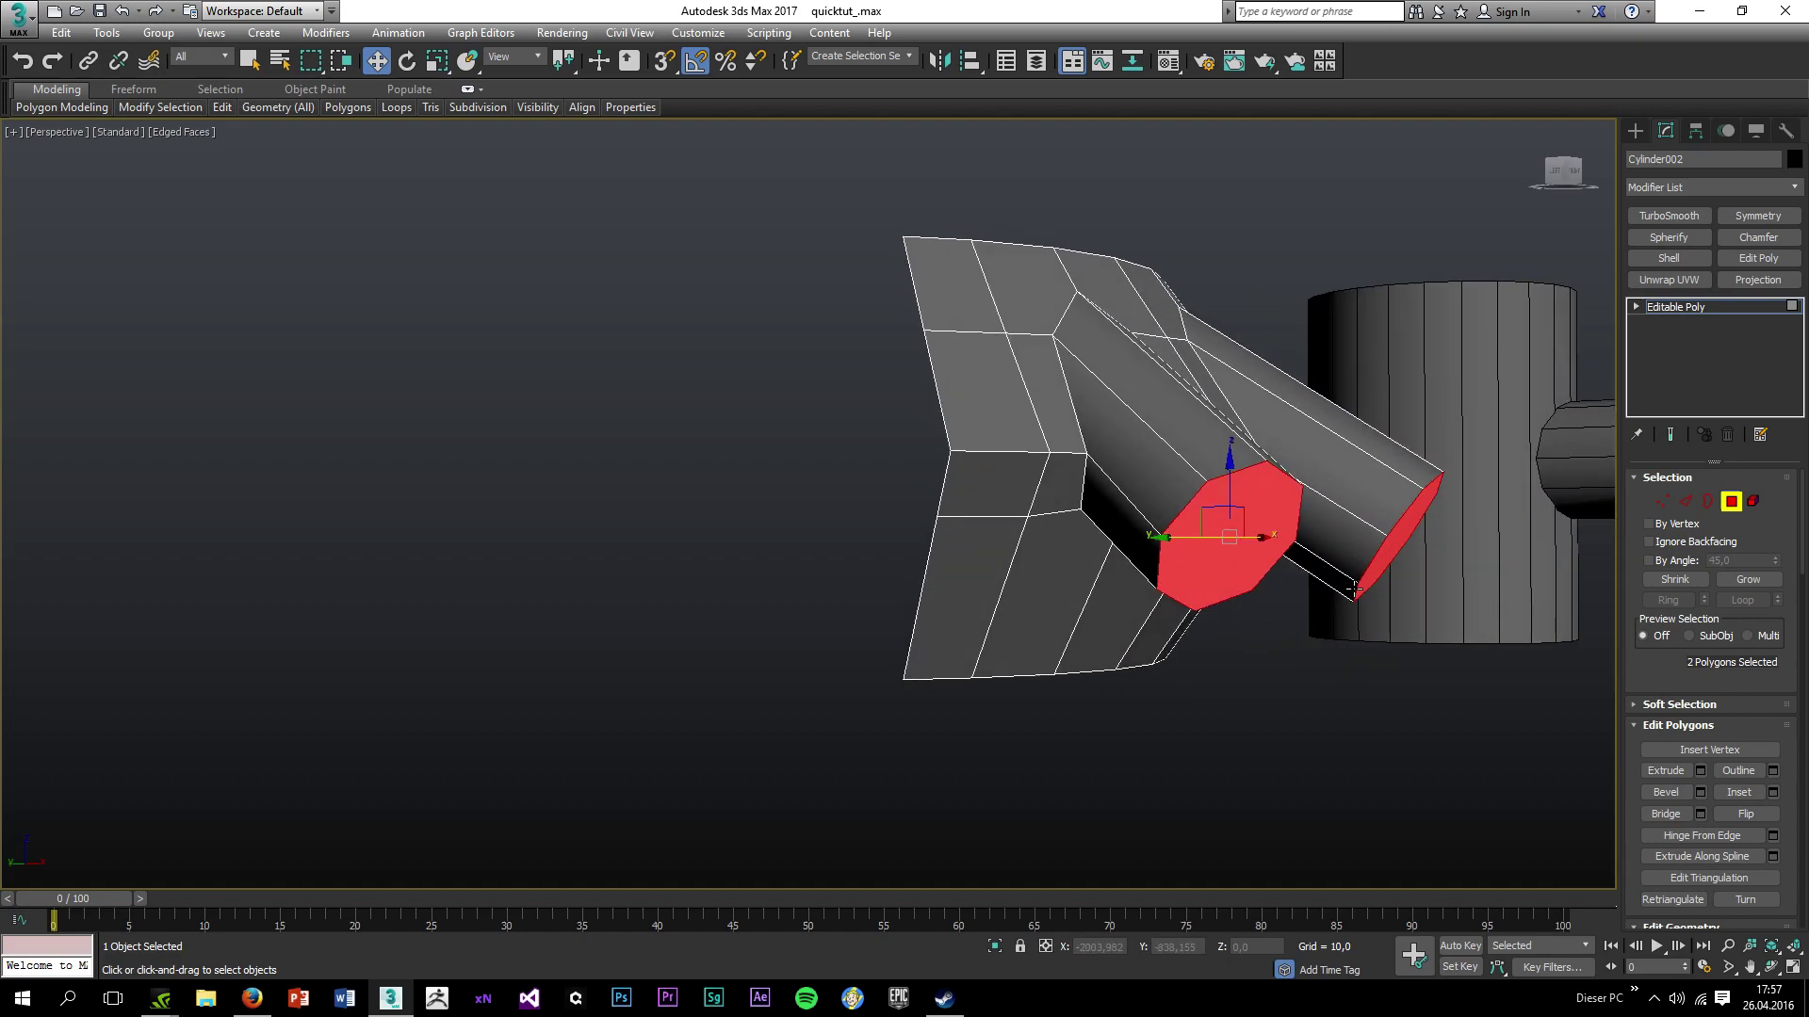
left_click(1739, 792)
scroll(1248, 575, "up", 5)
left_click_drag(1230, 482, 1202, 515)
Bevel the two inset peg caps outward with a height of 23,936 and an outline of -1,0.
left_click(1700, 792)
scroll(1077, 643, "down", 5)
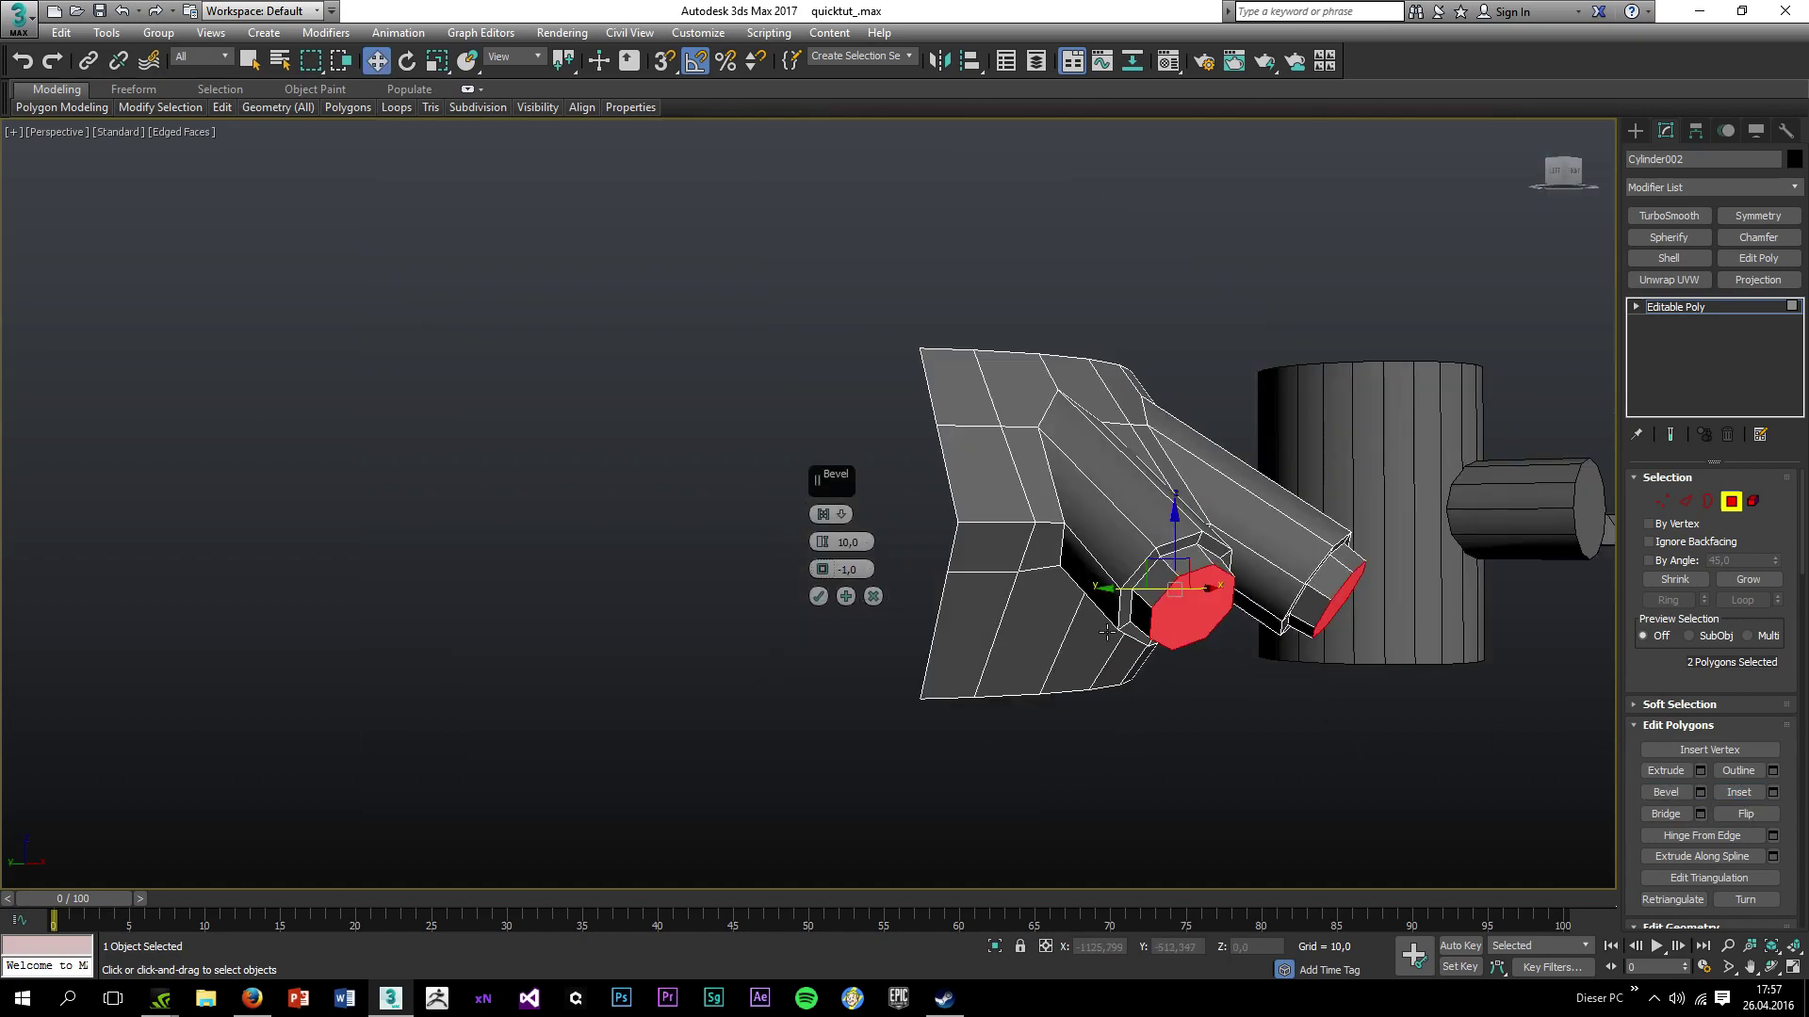
left_click_drag(827, 544, 816, 393)
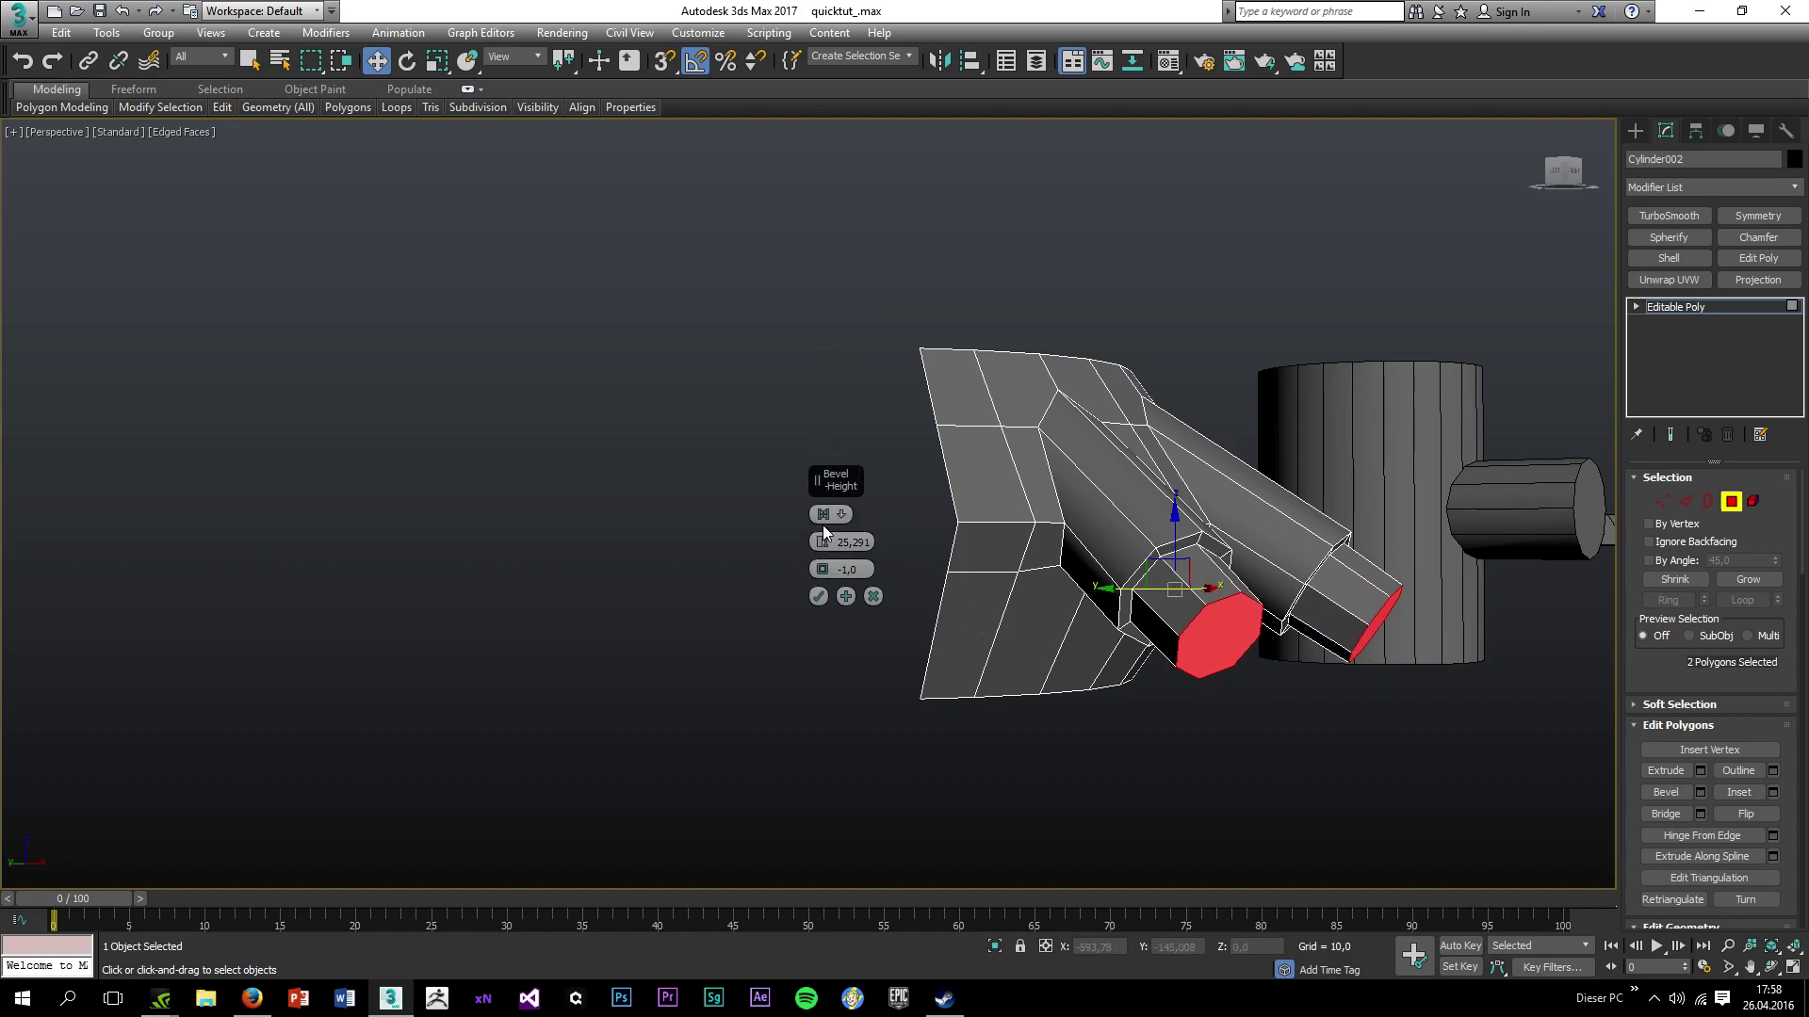
left_click(817, 596)
Inset the extended peg ends again and bevel the inner polygons inward to hollow them, with an outline of -1,0.
key("z")
left_click(1737, 793)
left_click_drag(1183, 468, 1175, 484)
left_click(1703, 794)
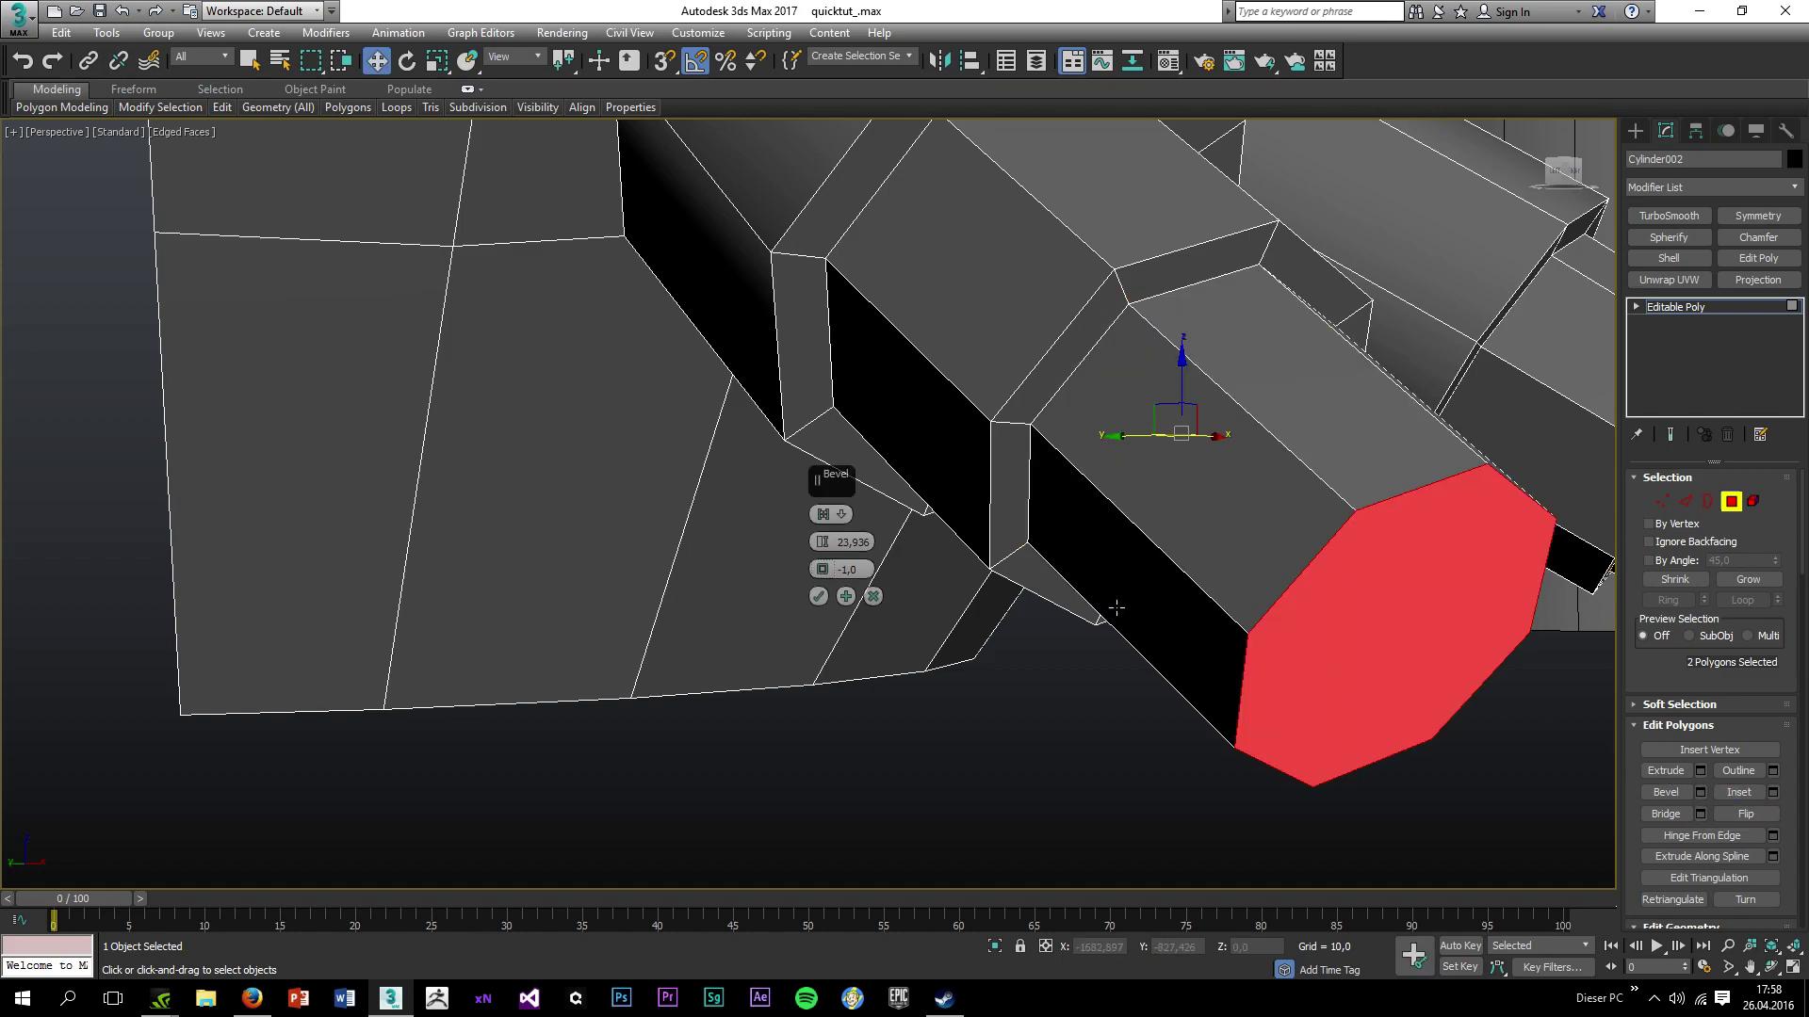
left_click_drag(828, 546, 823, 603)
left_click(821, 599)
left_click(1111, 744)
Select the recessed polygons inside both pegs, inset them and collapse each one to a centre point.
scroll(1117, 717, "down", 5)
middle_click_drag(1123, 692, 668, 419, "alt")
left_click(1215, 504)
left_click(668, 419, "ctrl")
left_click(1745, 792)
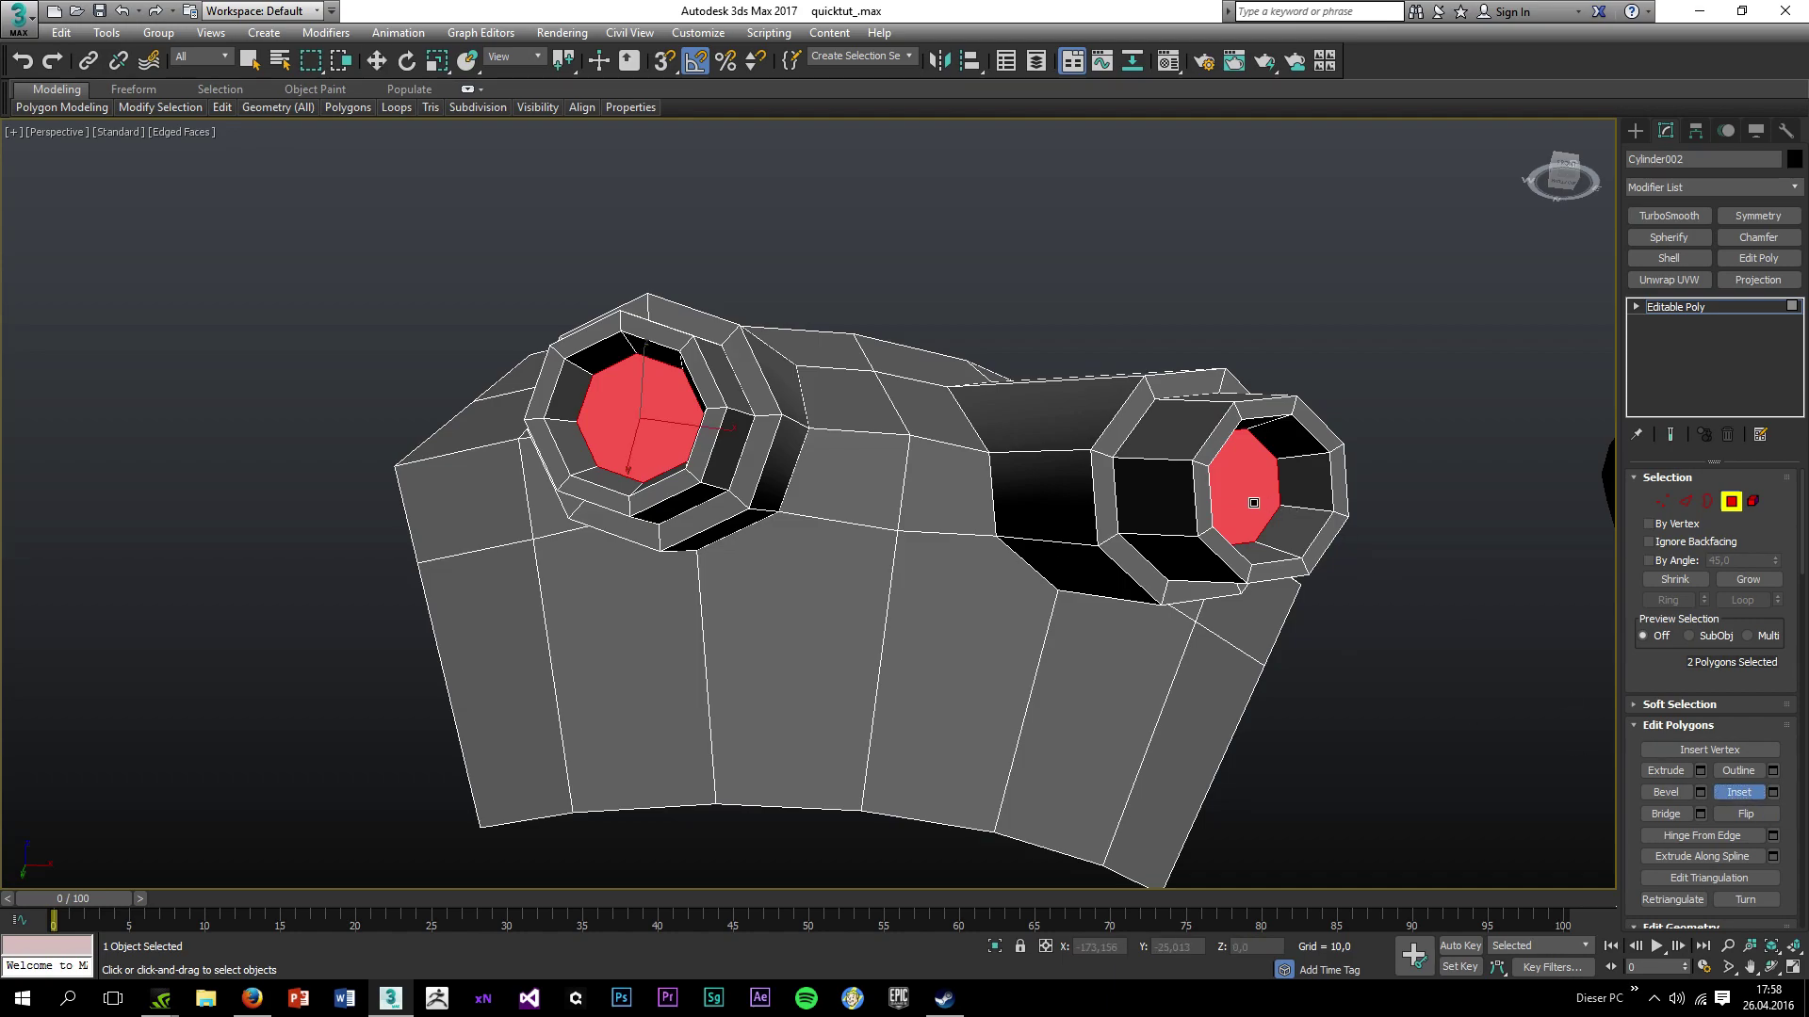
left_click_drag(1253, 503, 1239, 524)
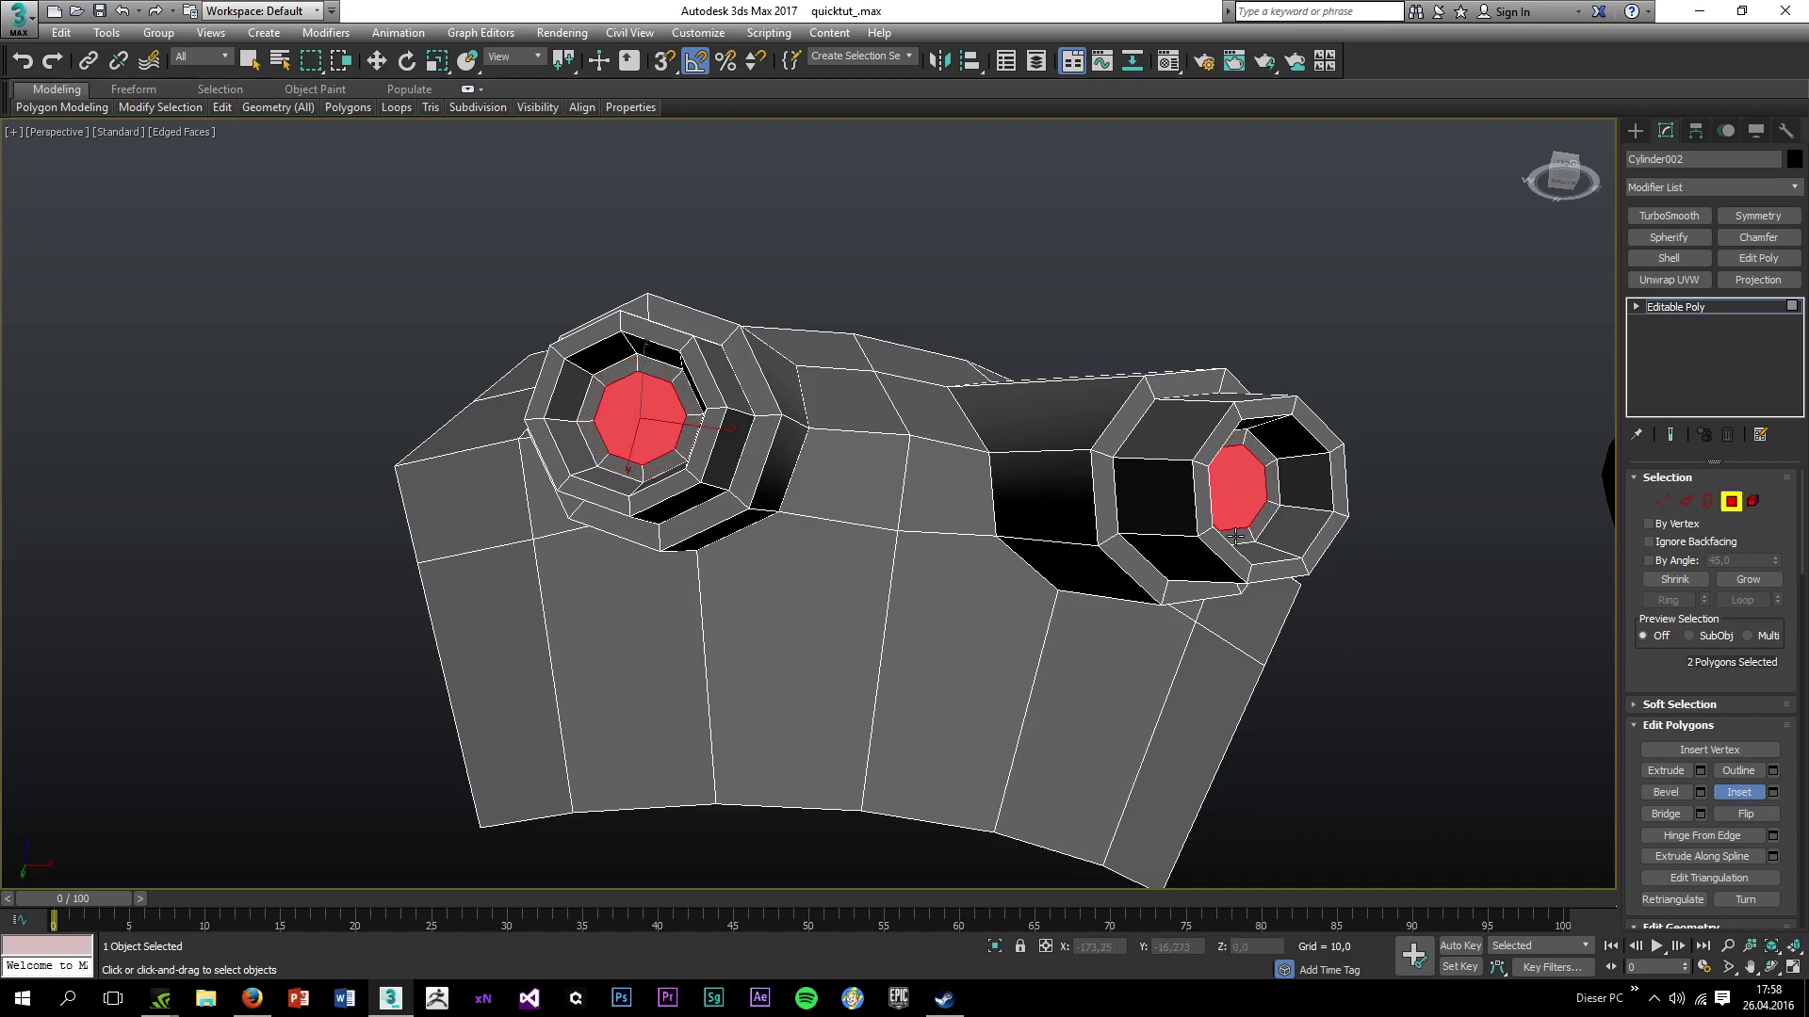
key("ctrl+alt+c")
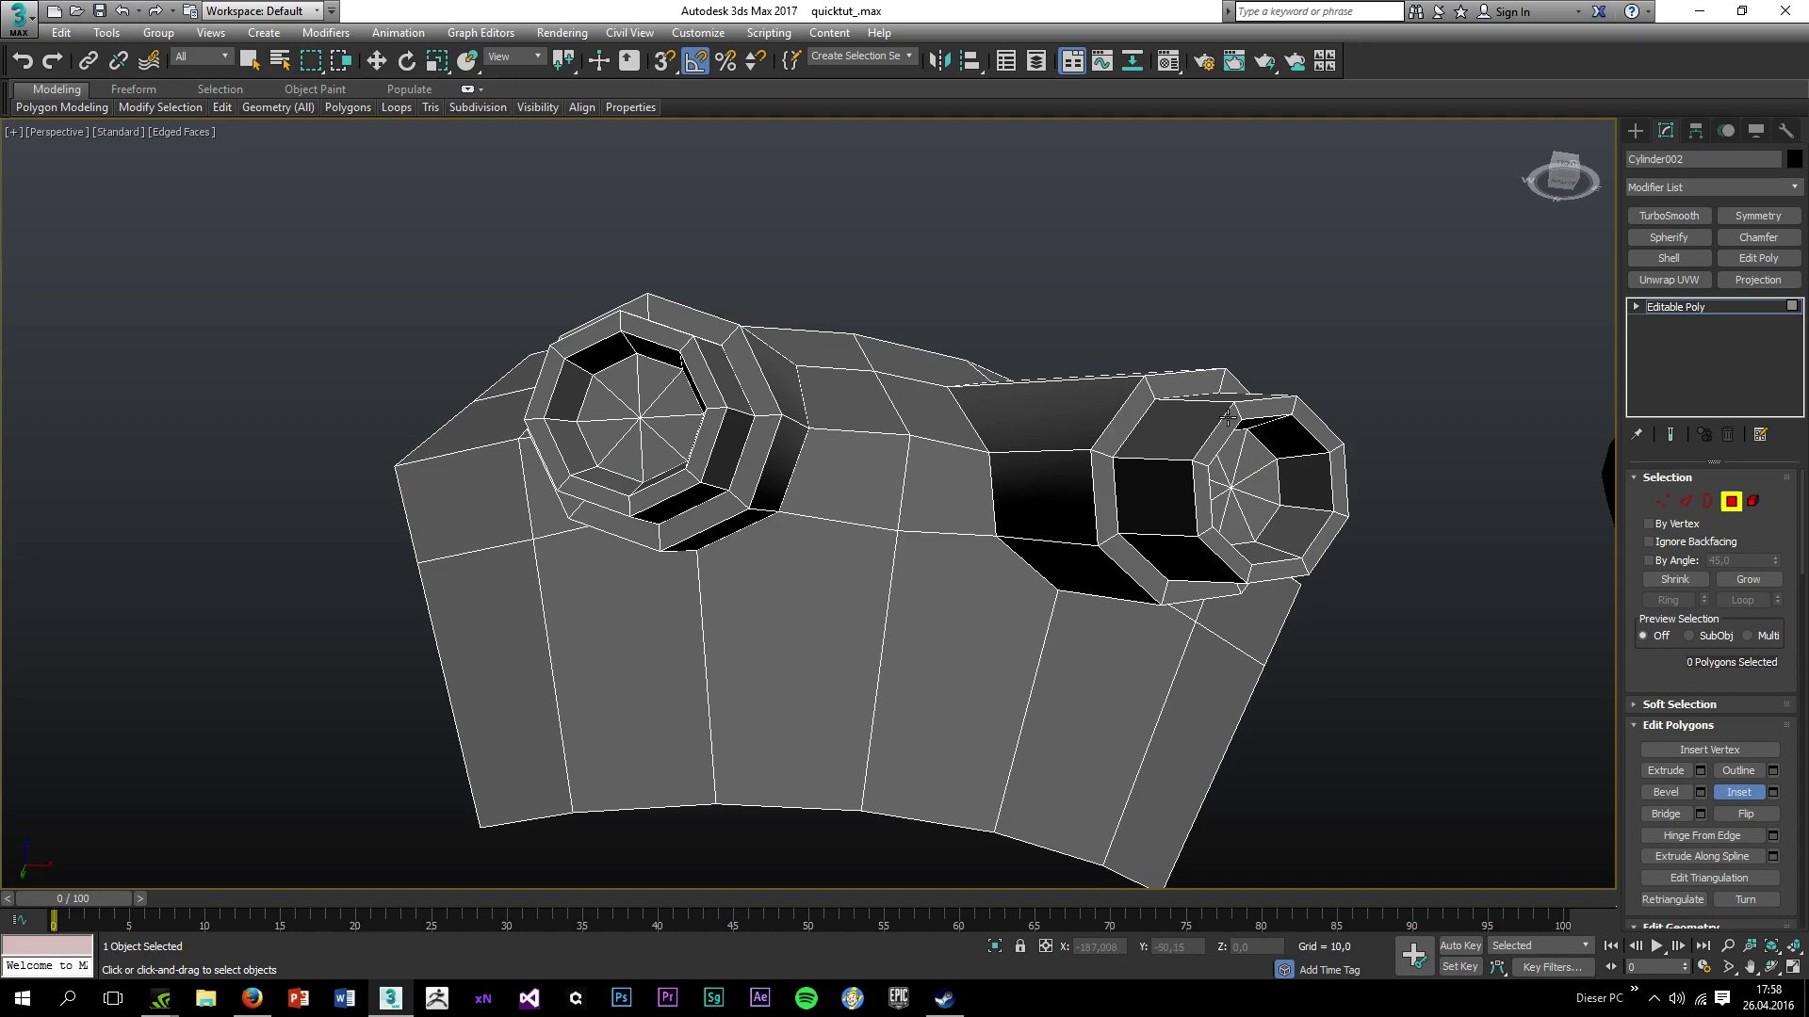
middle_click_drag(1210, 551, 1074, 491, "alt")
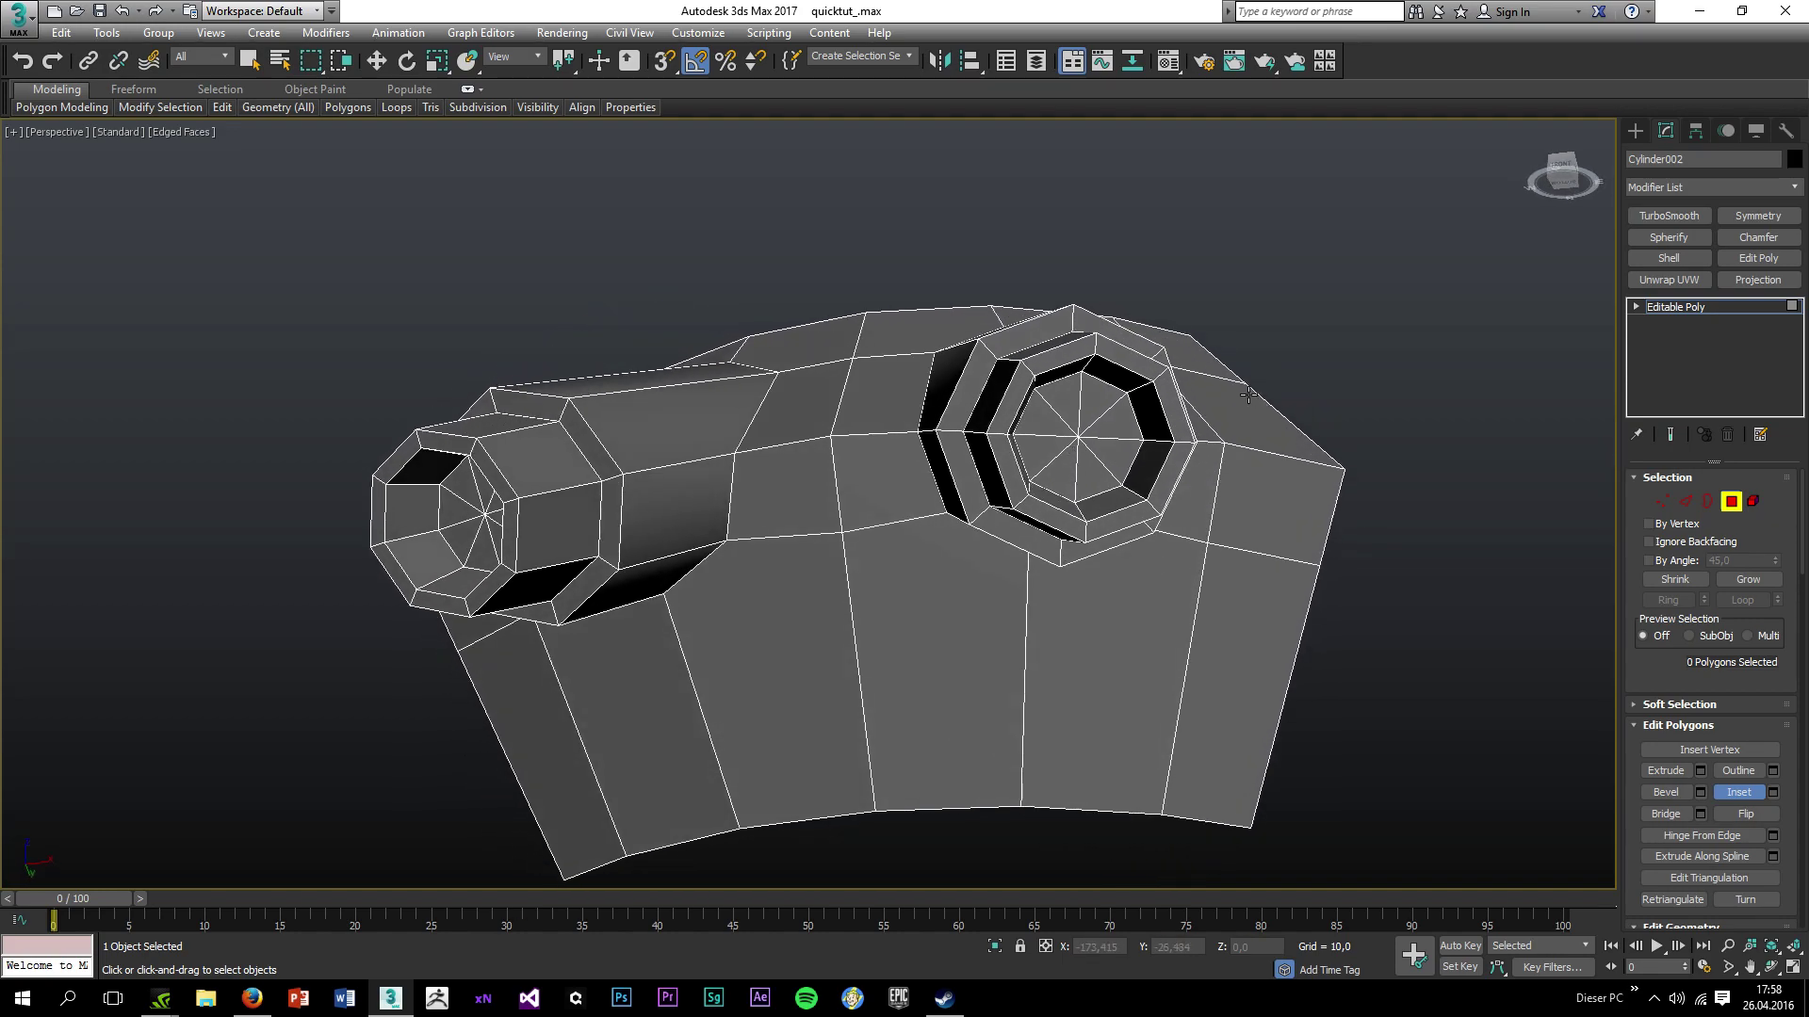
key("w")
Apply a TurboSmooth modifier to the block with its hollow pegs.
middle_click_drag(1231, 295, 1394, 514, "alt")
left_click(1753, 502)
key("ctrl+a")
left_click(1353, 365)
middle_click_drag(1354, 364, 1448, 517, "alt")
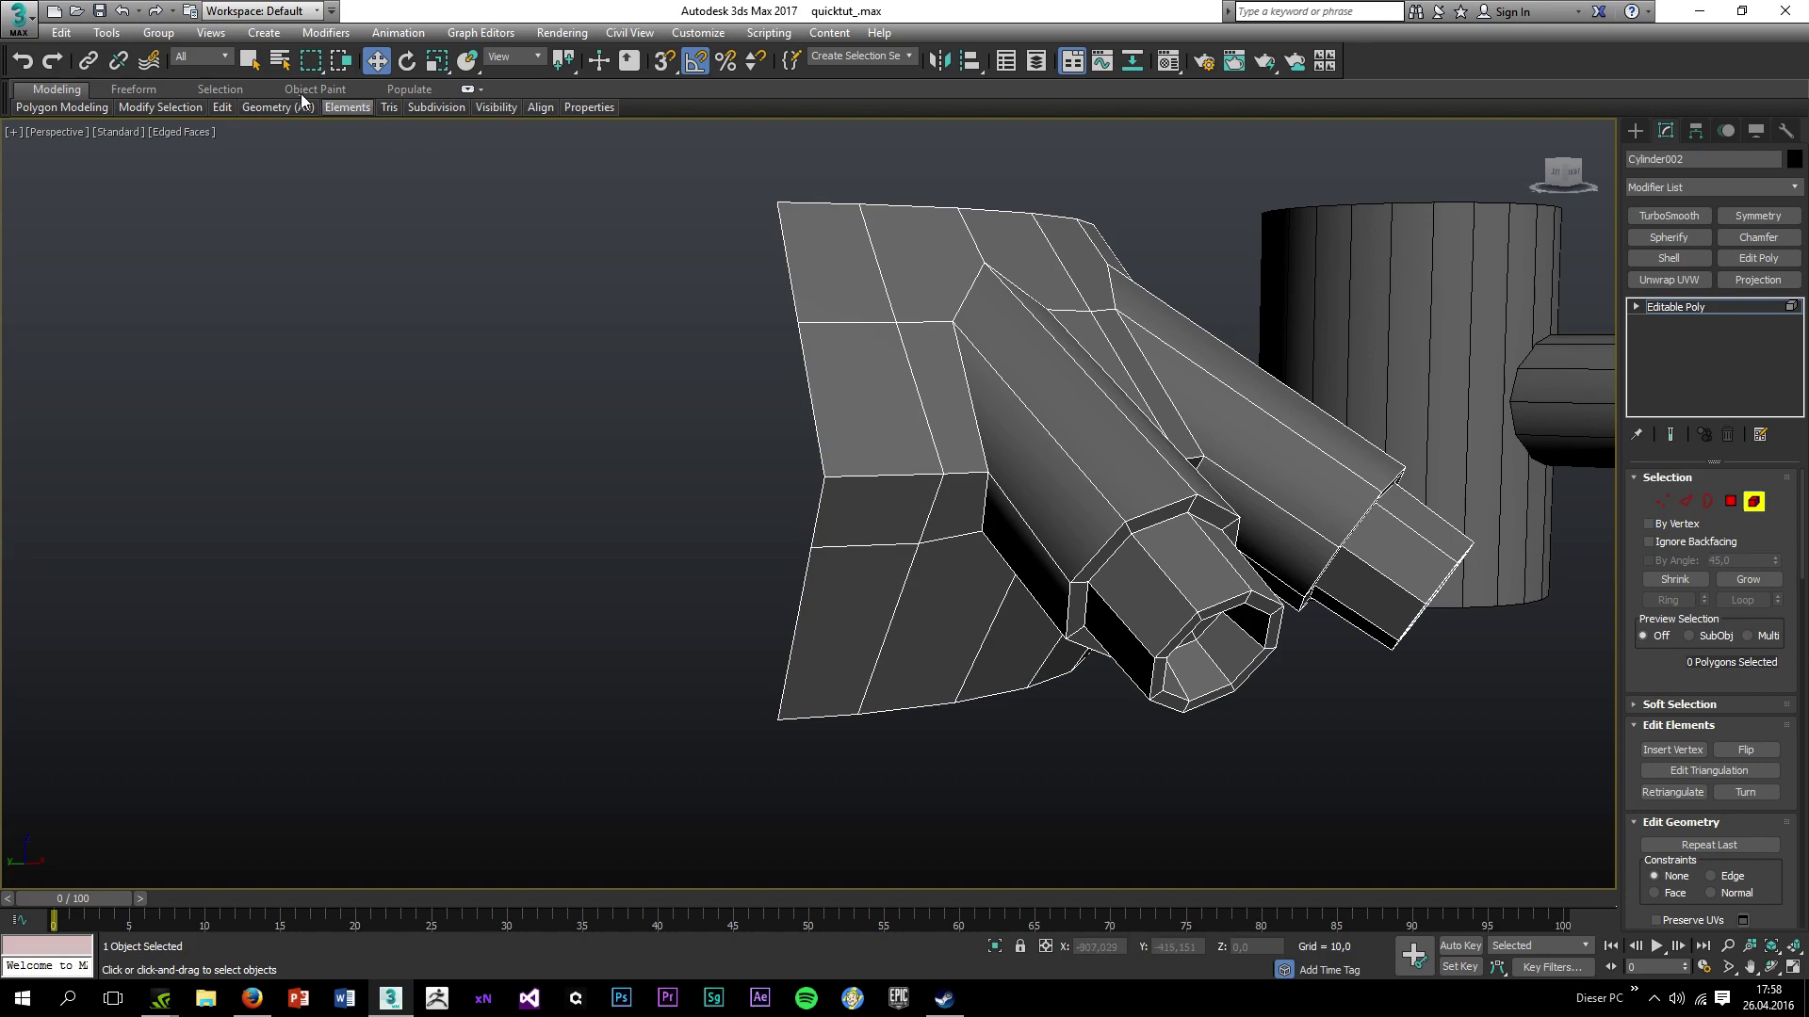
mouse_move(213, 109)
left_click(1667, 216)
middle_click_drag(1112, 358, 1203, 335, "alt")
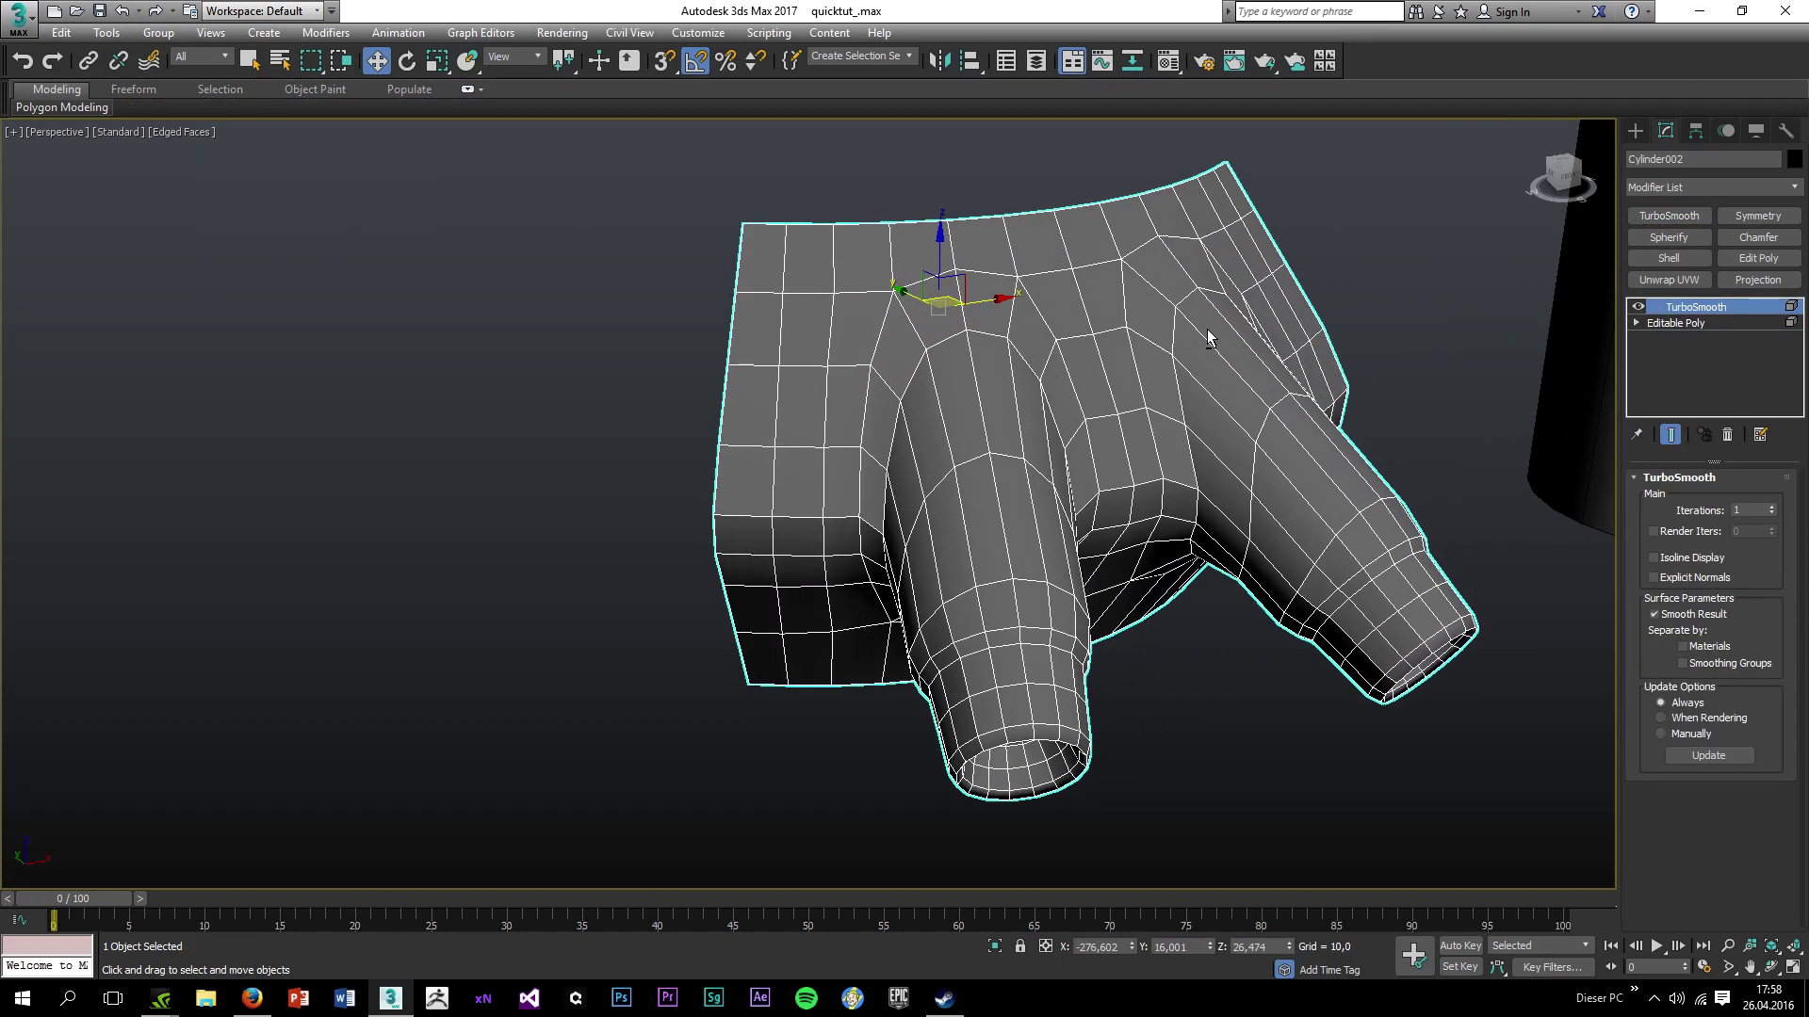
Select the whole element at the Editable Poly level, apply smoothing to its polygons, and return to the TurboSmooth modifier.
left_click(1733, 322)
left_click(924, 383)
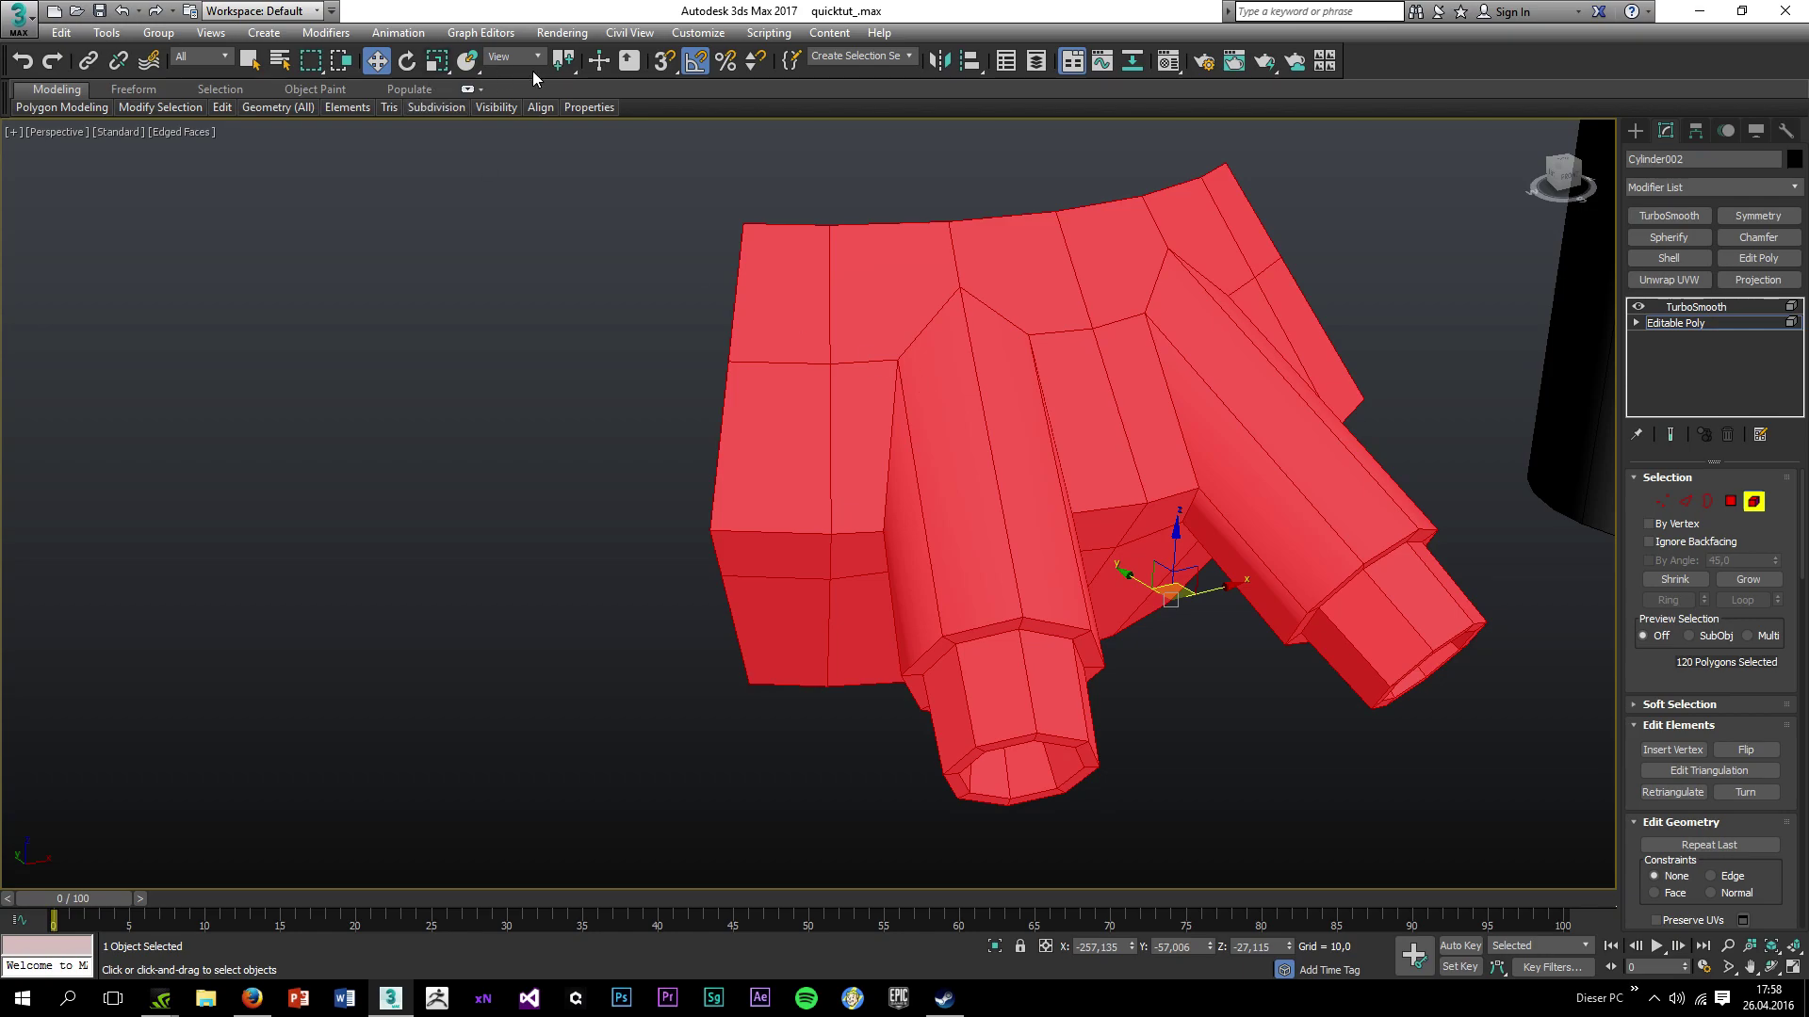
mouse_move(589, 107)
left_click(592, 156)
left_click(1707, 307)
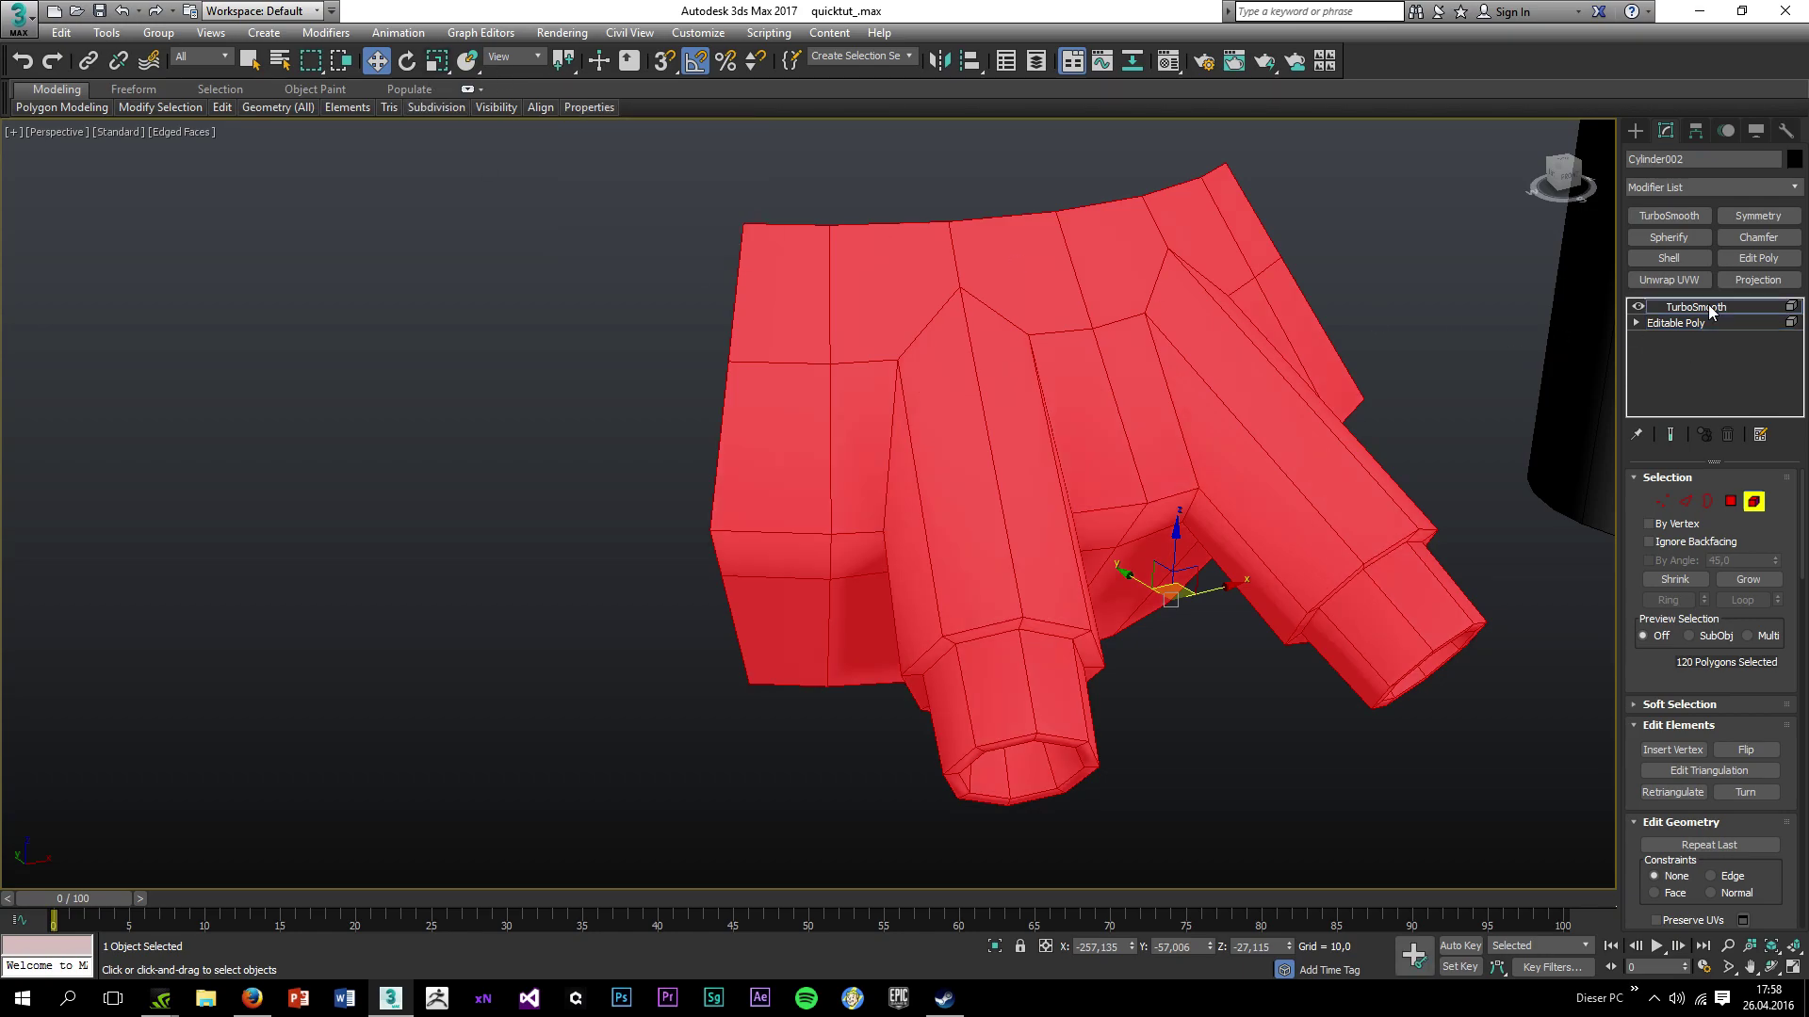
Add supporting edge loops around the near peg's stepped shoulder with Swift Loop at the Editable Poly level.
left_click(1451, 396)
middle_click_drag(1055, 490, 1214, 430, "alt")
left_click(1214, 429)
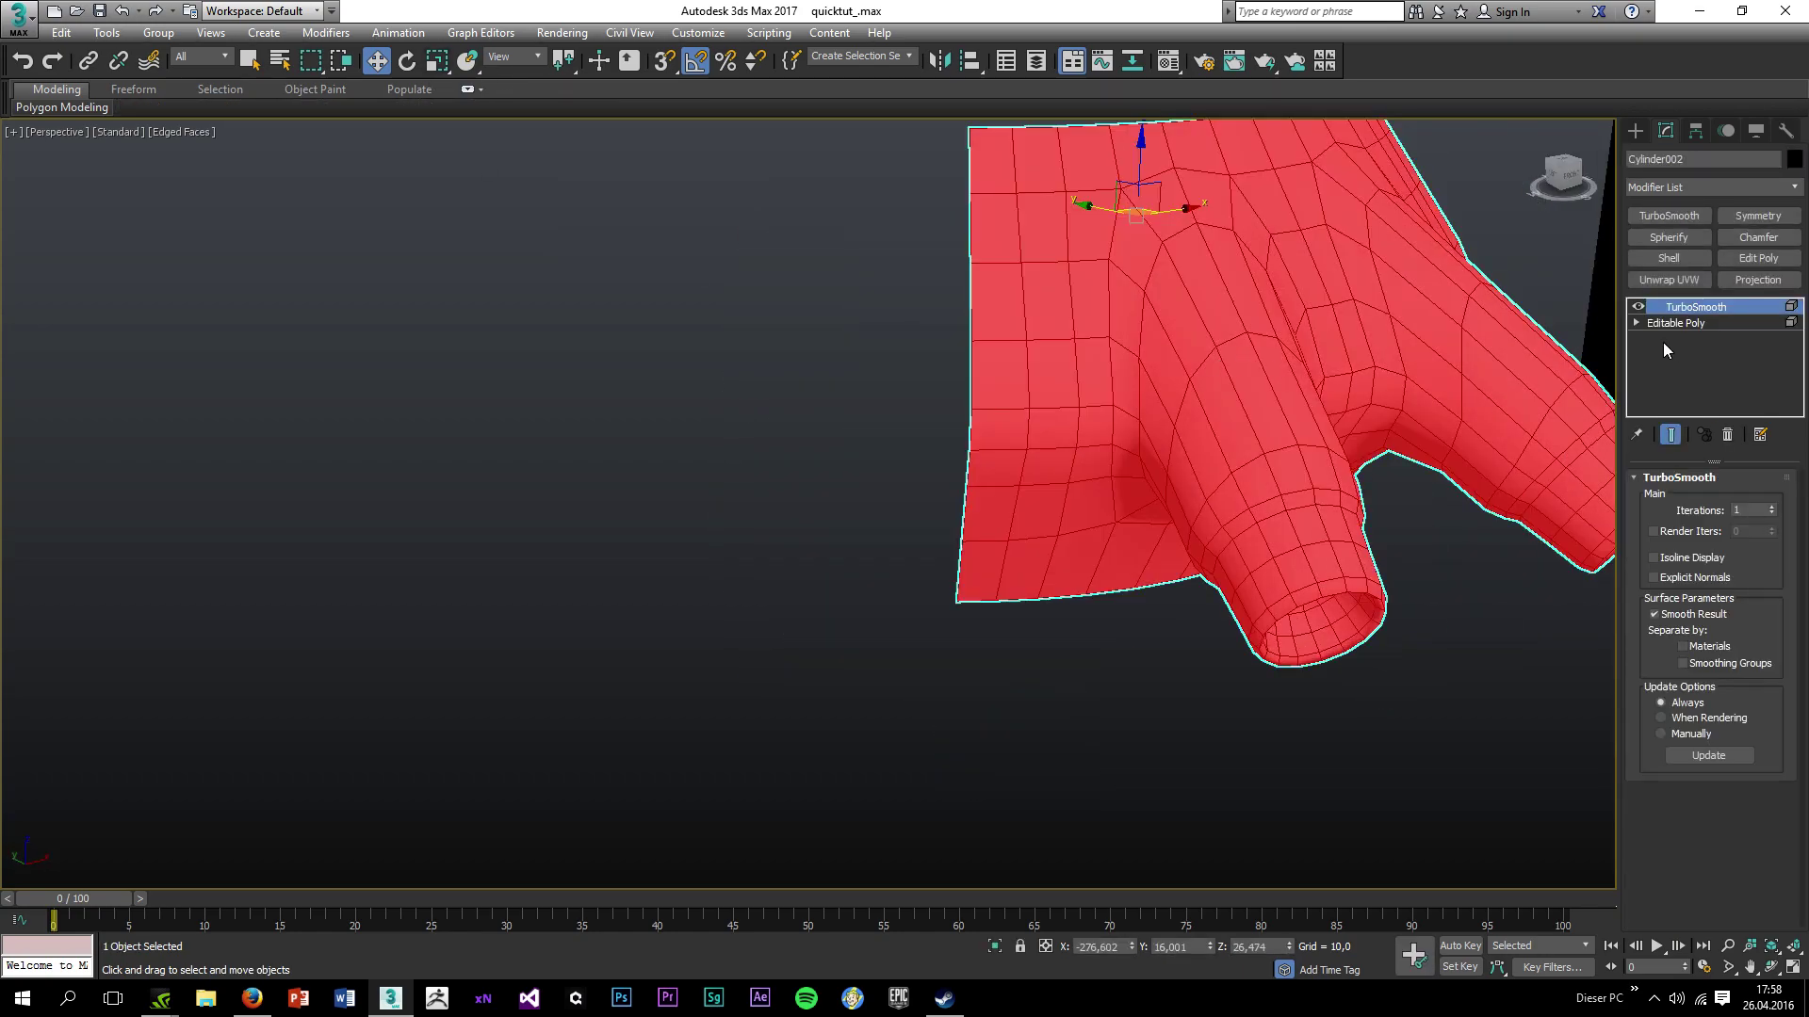
left_click(1677, 323)
mouse_move(222, 107)
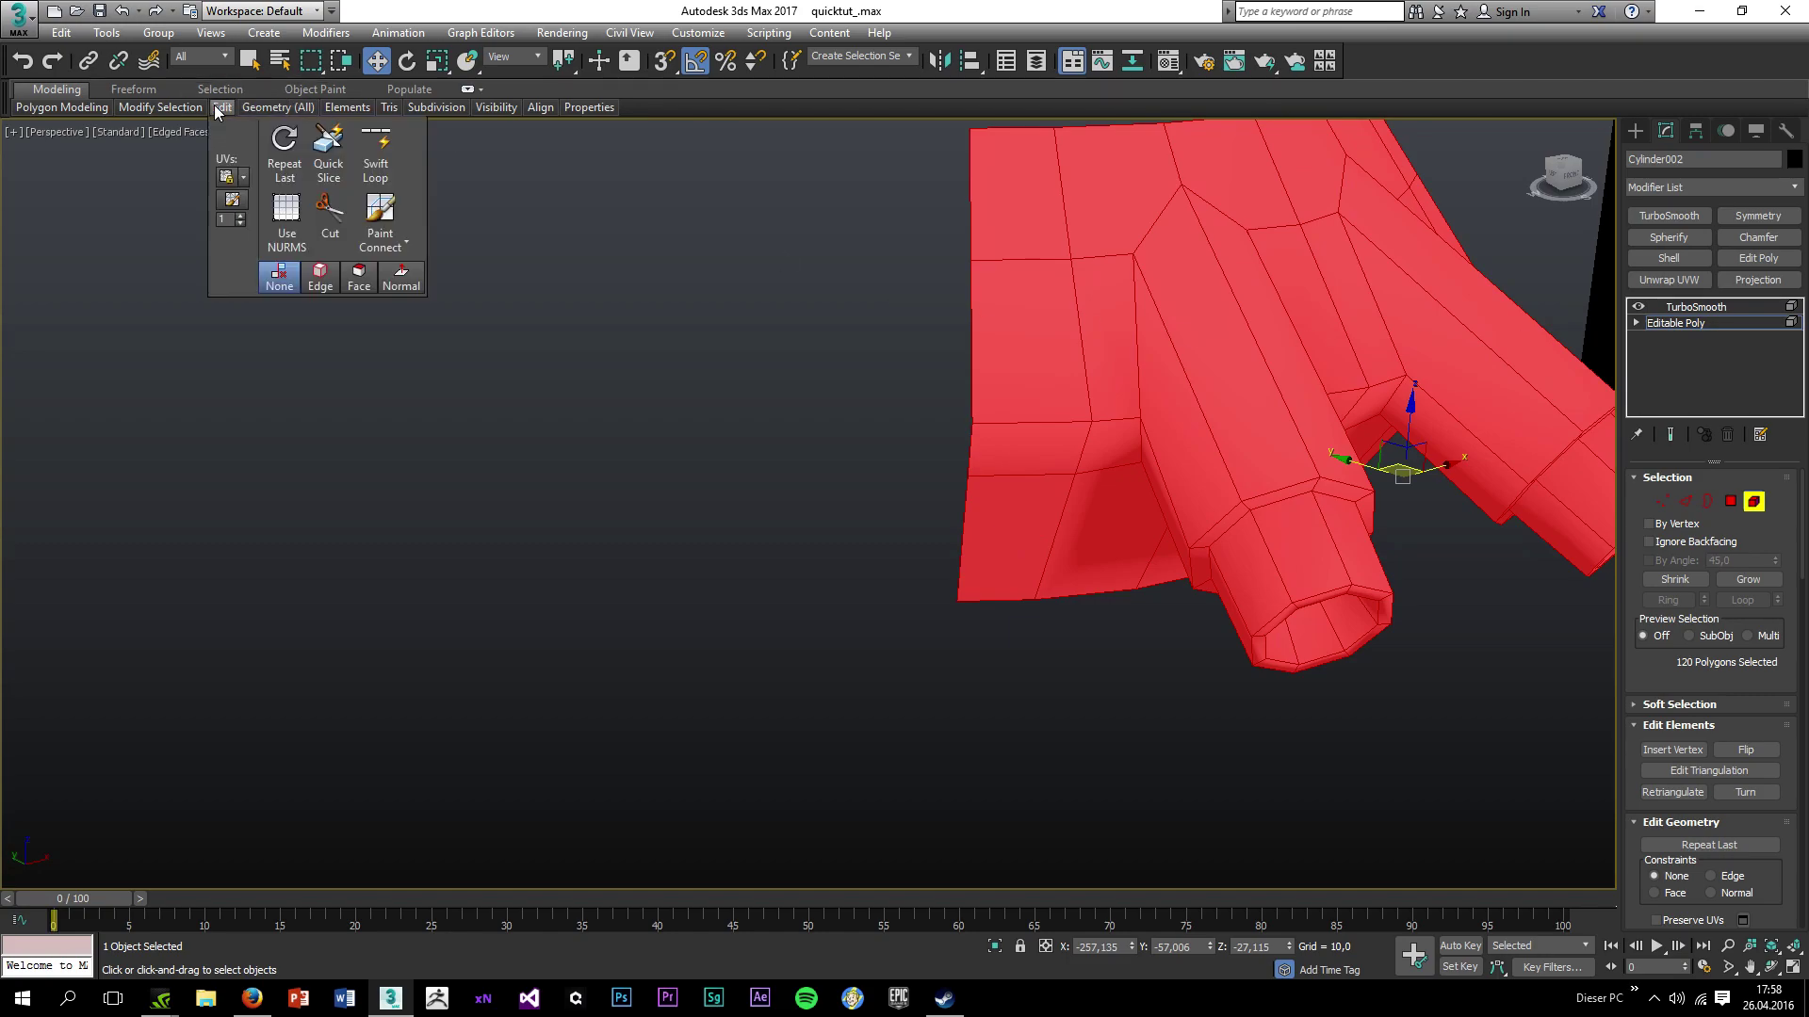
left_click(377, 155)
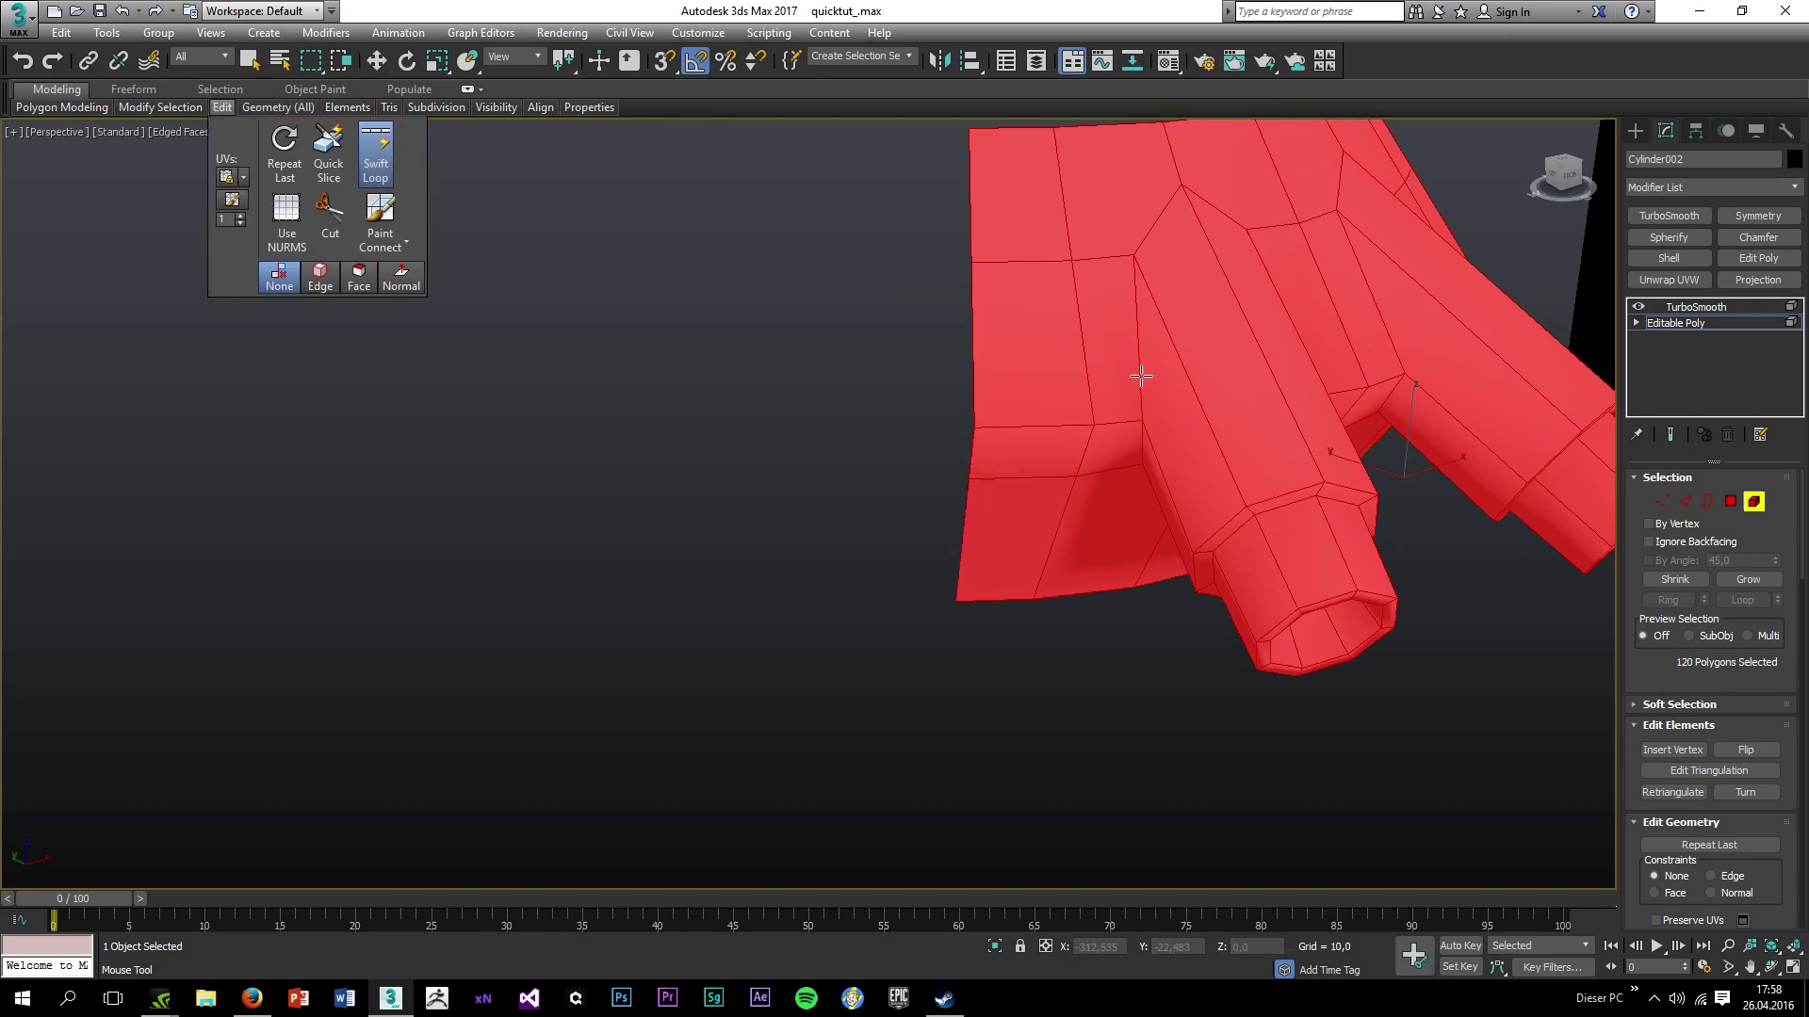
left_click(1189, 212)
middle_click_drag(1189, 212, 1320, 482, "alt")
left_click(1341, 518)
scroll(1320, 483, "up", 3)
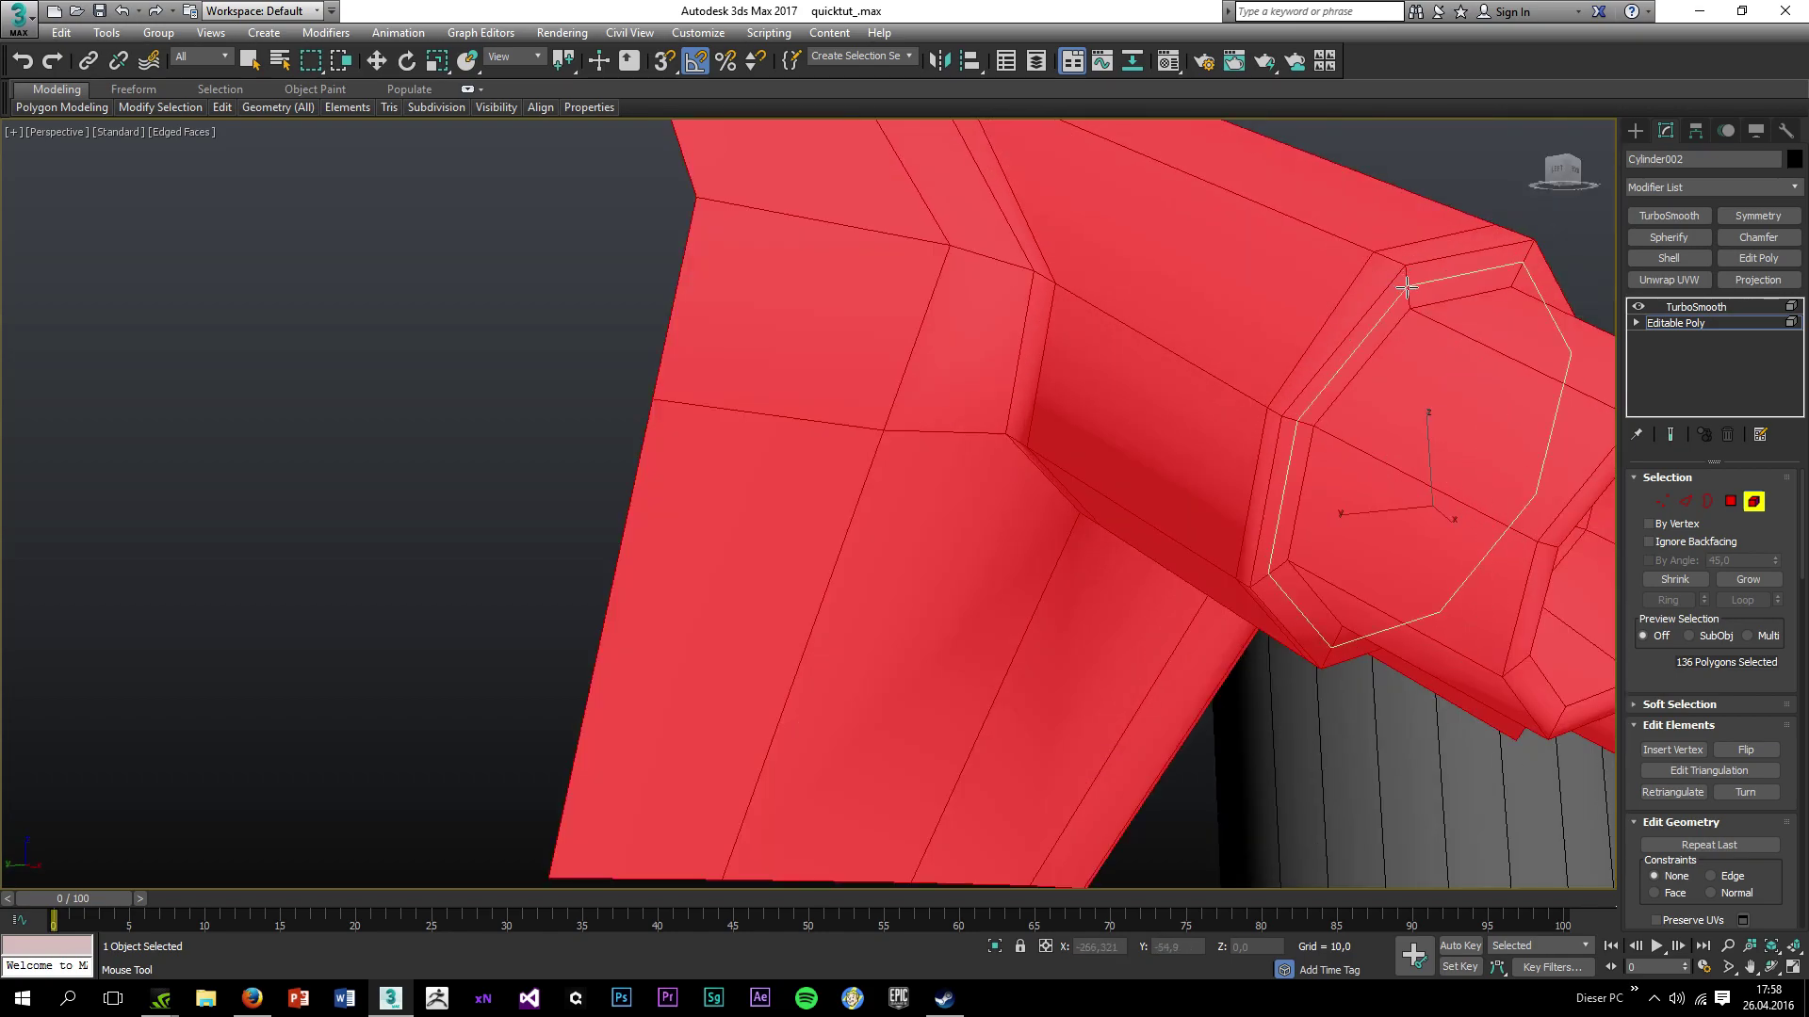
left_click(1418, 325)
middle_click_drag(1427, 419, 1339, 390)
scroll(1486, 456, "down", 2)
middle_click_drag(1486, 456, 1544, 587, "alt")
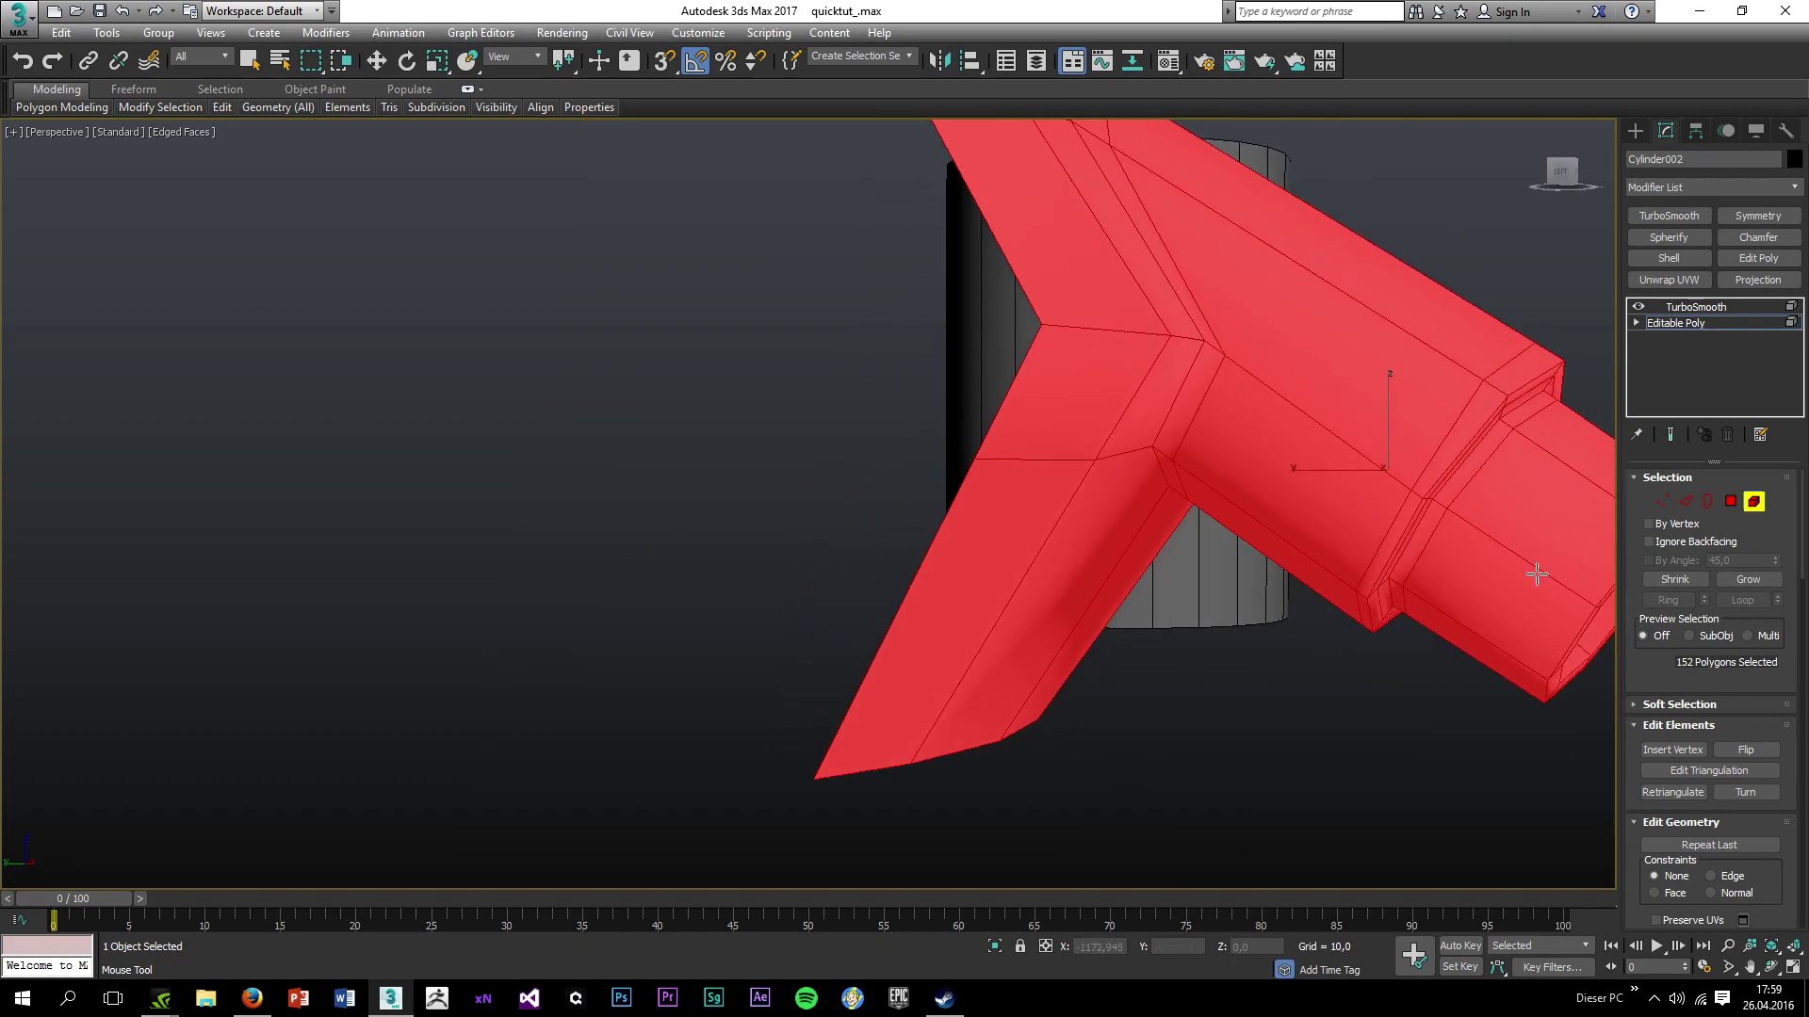
Add supporting edge loops around the near peg's narrow end, close to the hollow rim and inside its opening.
middle_click_drag(1473, 513, 1246, 396)
scroll(1376, 460, "up", 3)
left_click(1388, 480)
left_click(1382, 349)
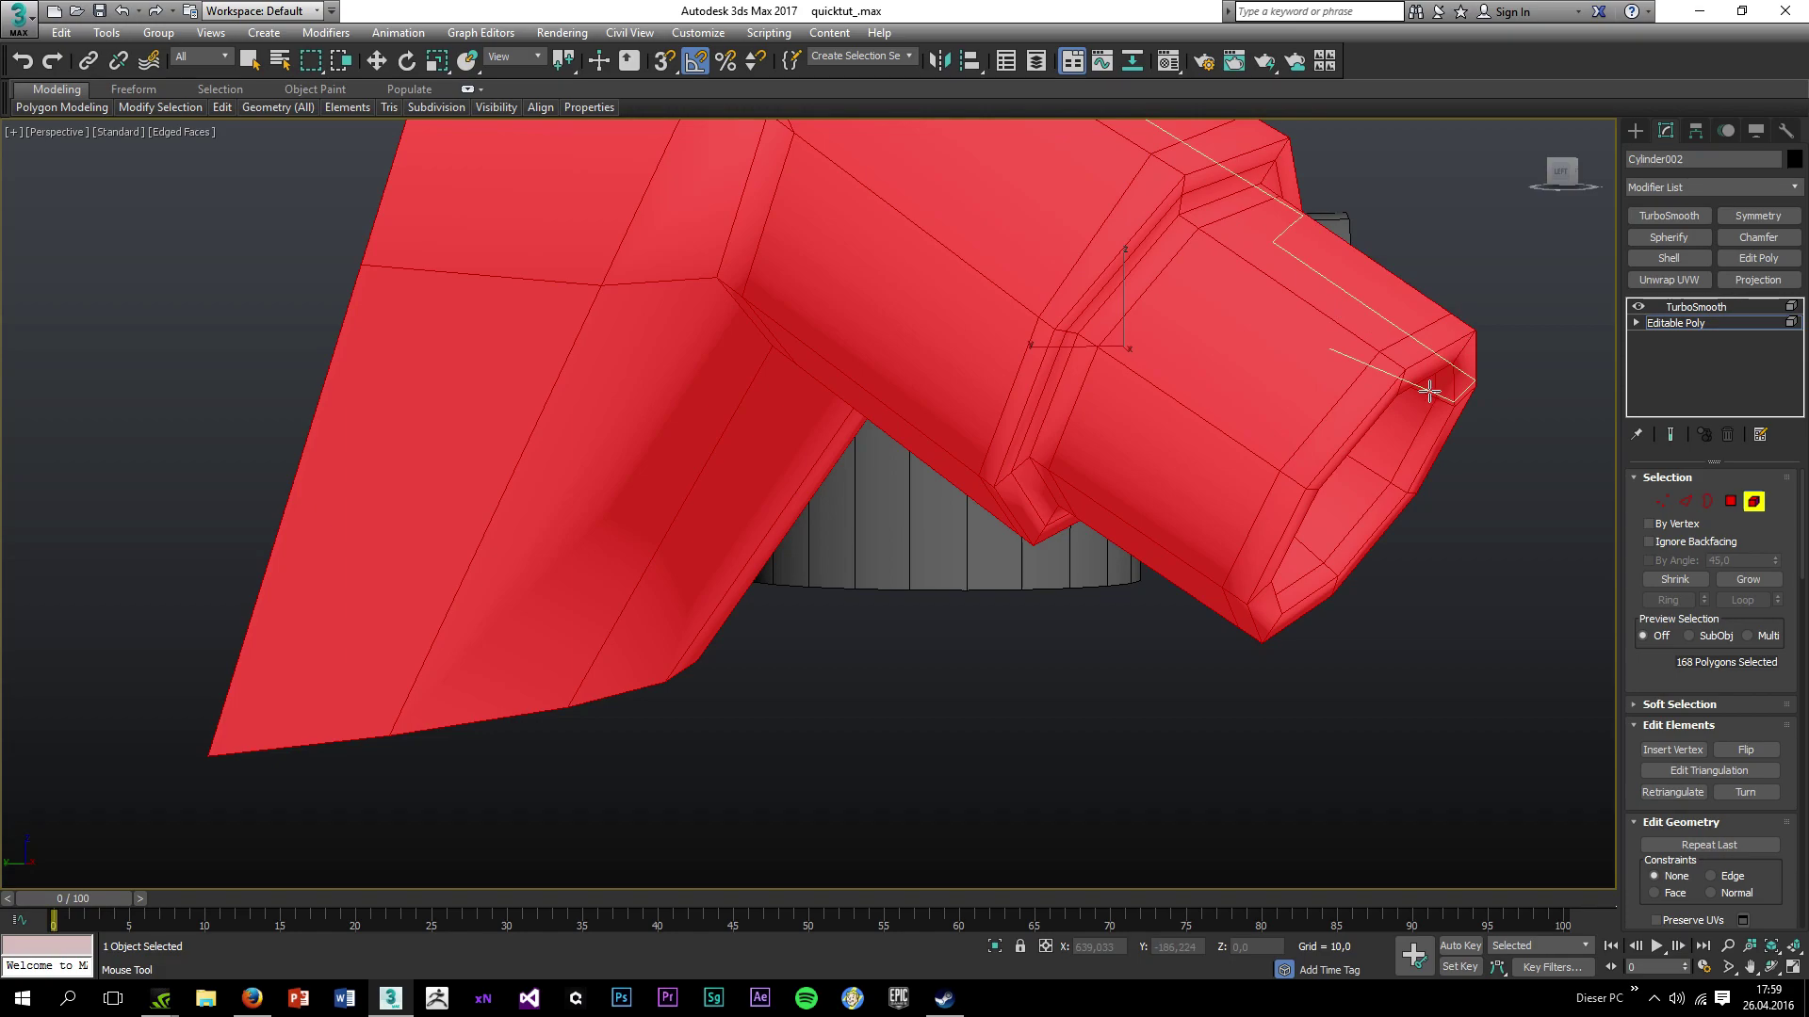
middle_click_drag(1422, 388, 1366, 349, "alt")
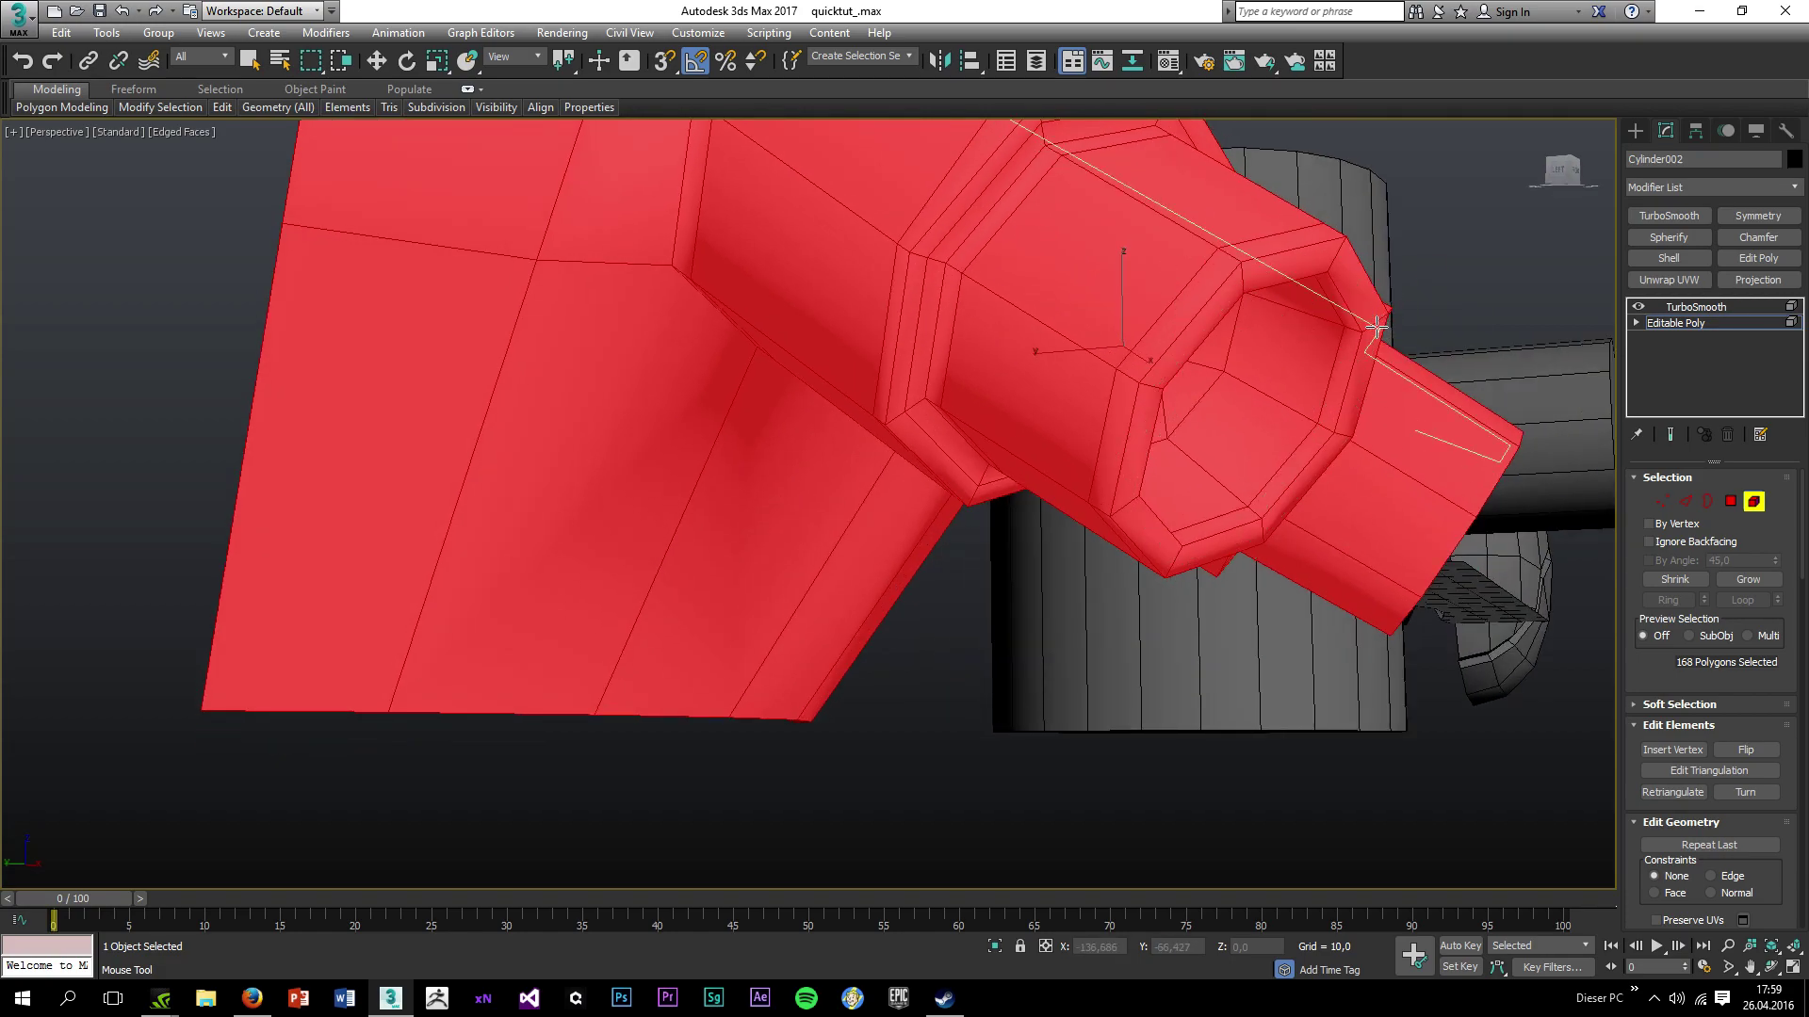
left_click(1377, 326)
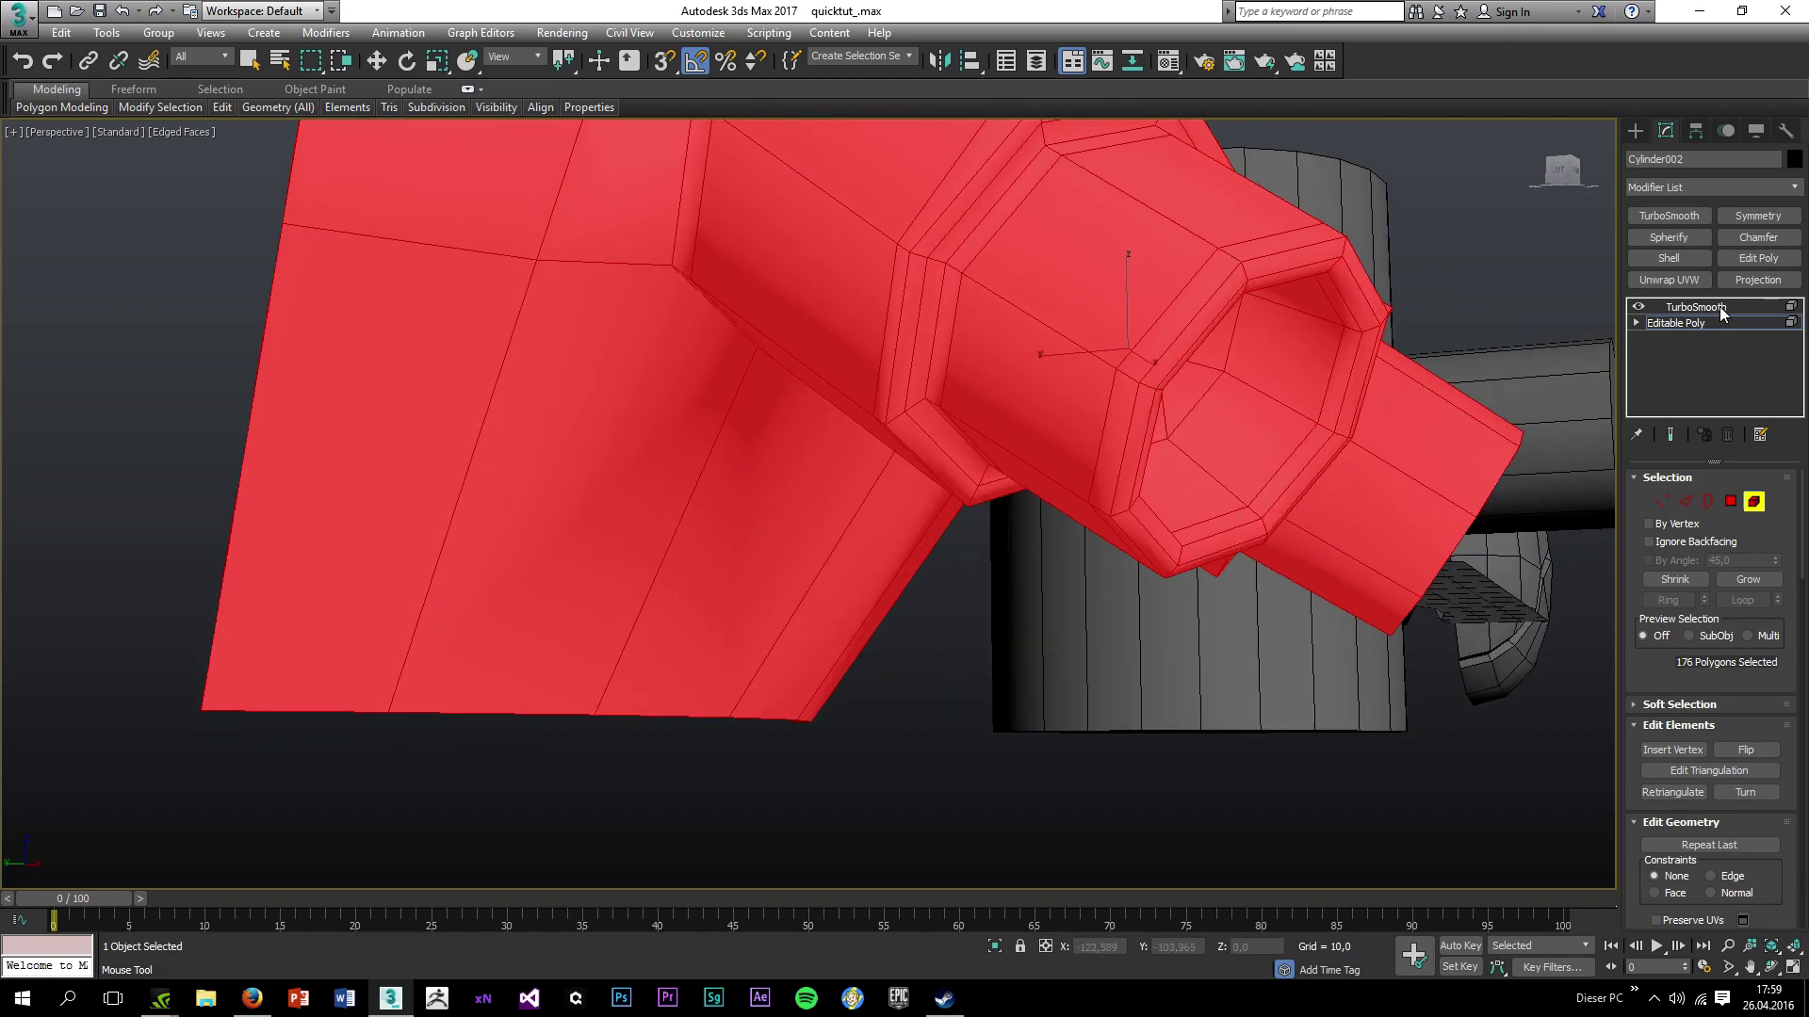
scroll(1178, 349, "down", 2)
middle_click_drag(1054, 364, 1026, 371, "alt")
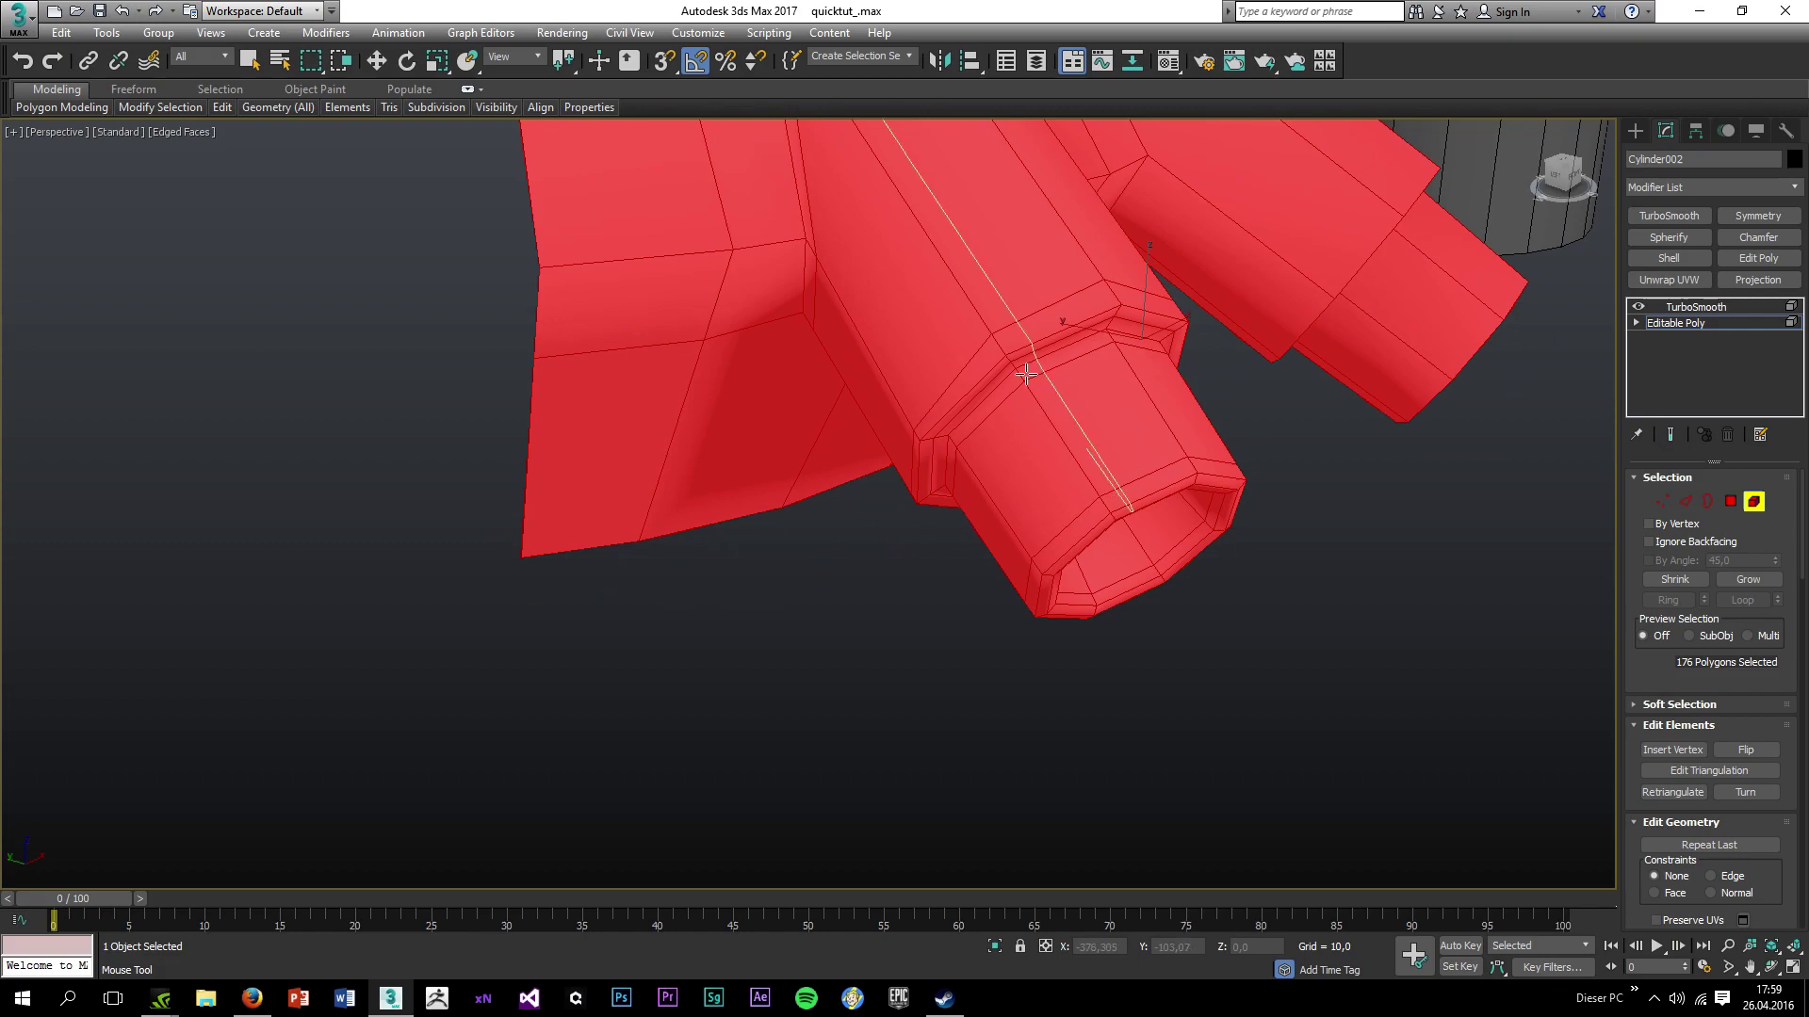
Return to TurboSmooth, hide the edged faces display, and set the block's iterations to 2.
left_click(1702, 307)
key("w")
left_click(1298, 527)
key("F4")
scroll(1202, 562, "down", 5)
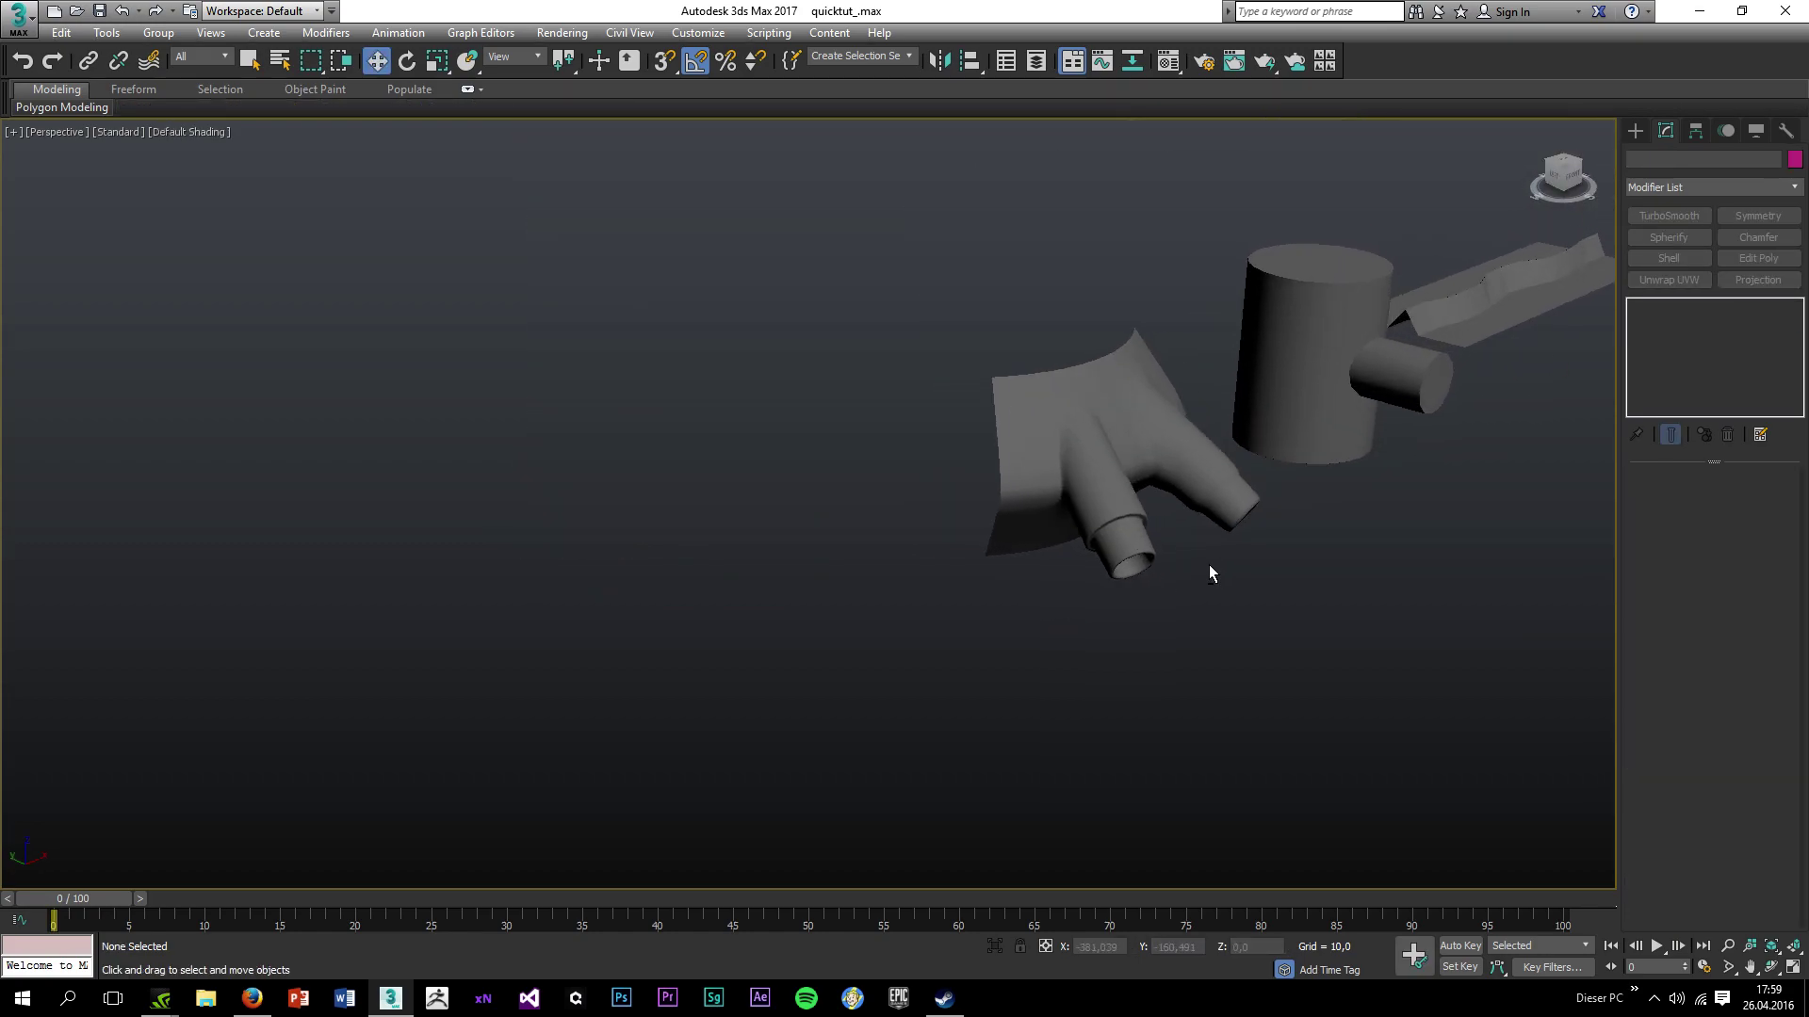
scroll(1202, 562, "up", 5)
left_click(959, 499)
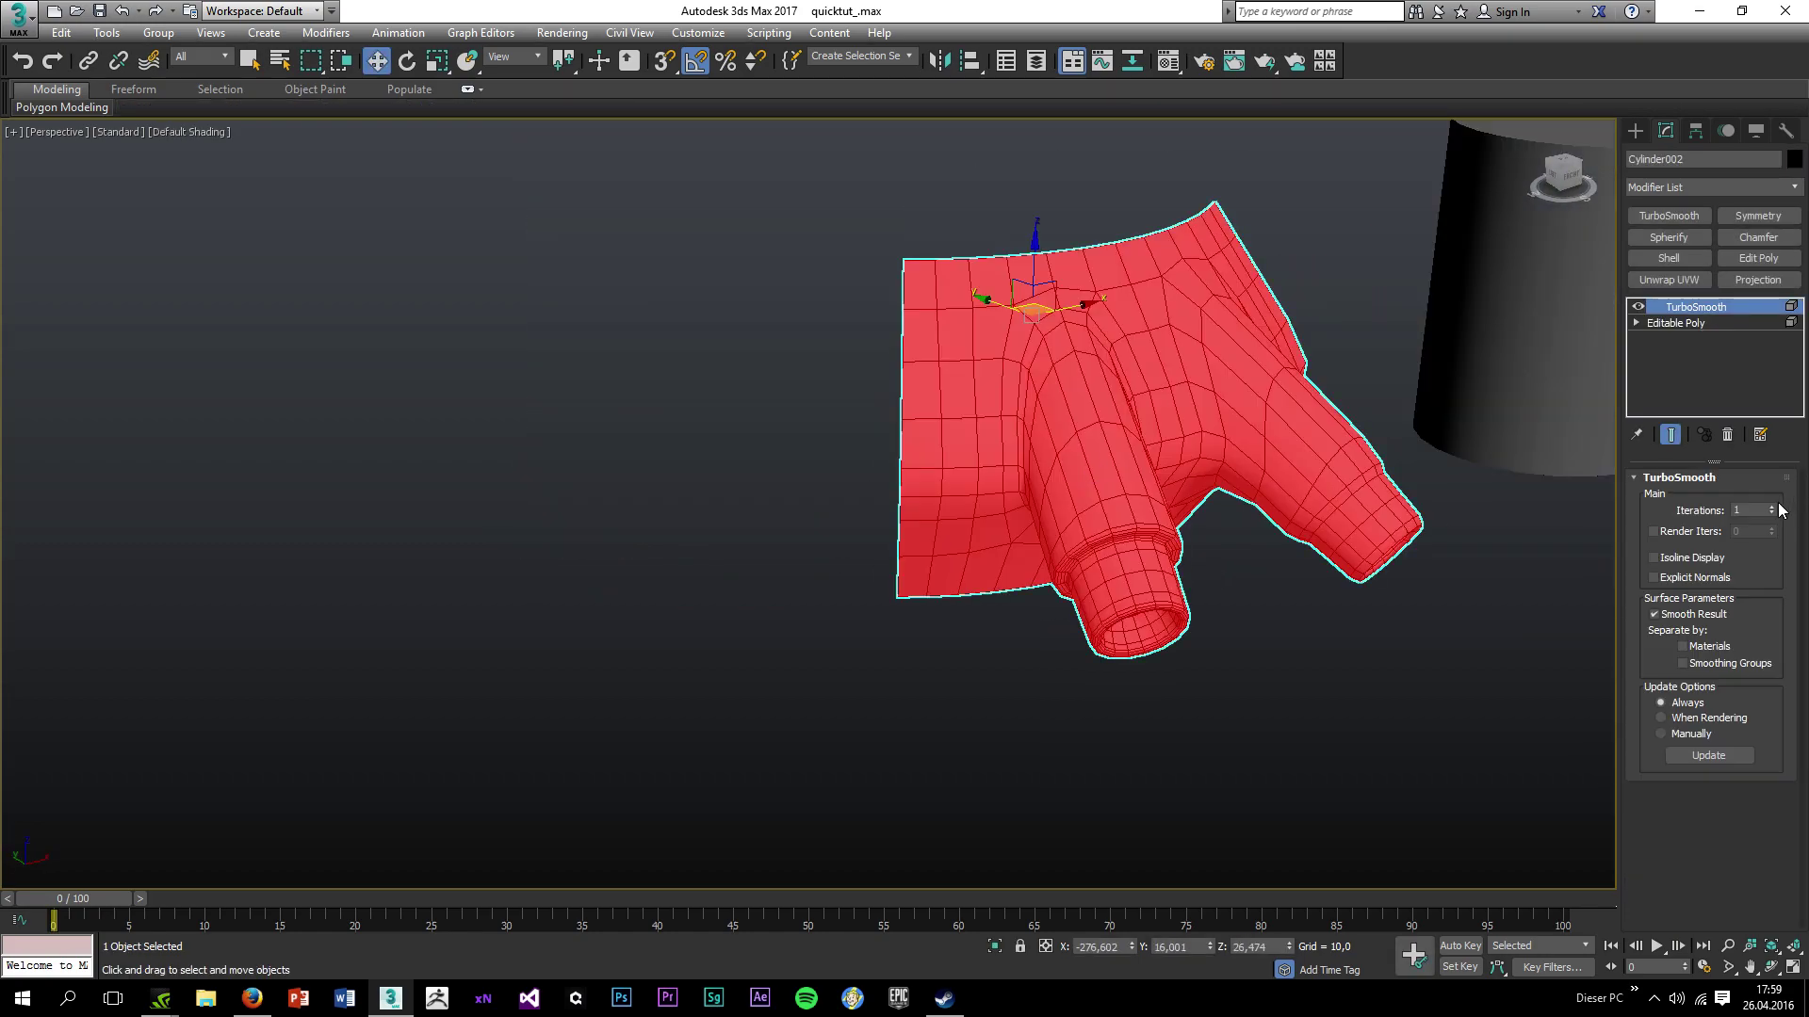
left_click(1364, 688)
Increase the specular level of the 01 - Default material in the Material Editor.
key("m")
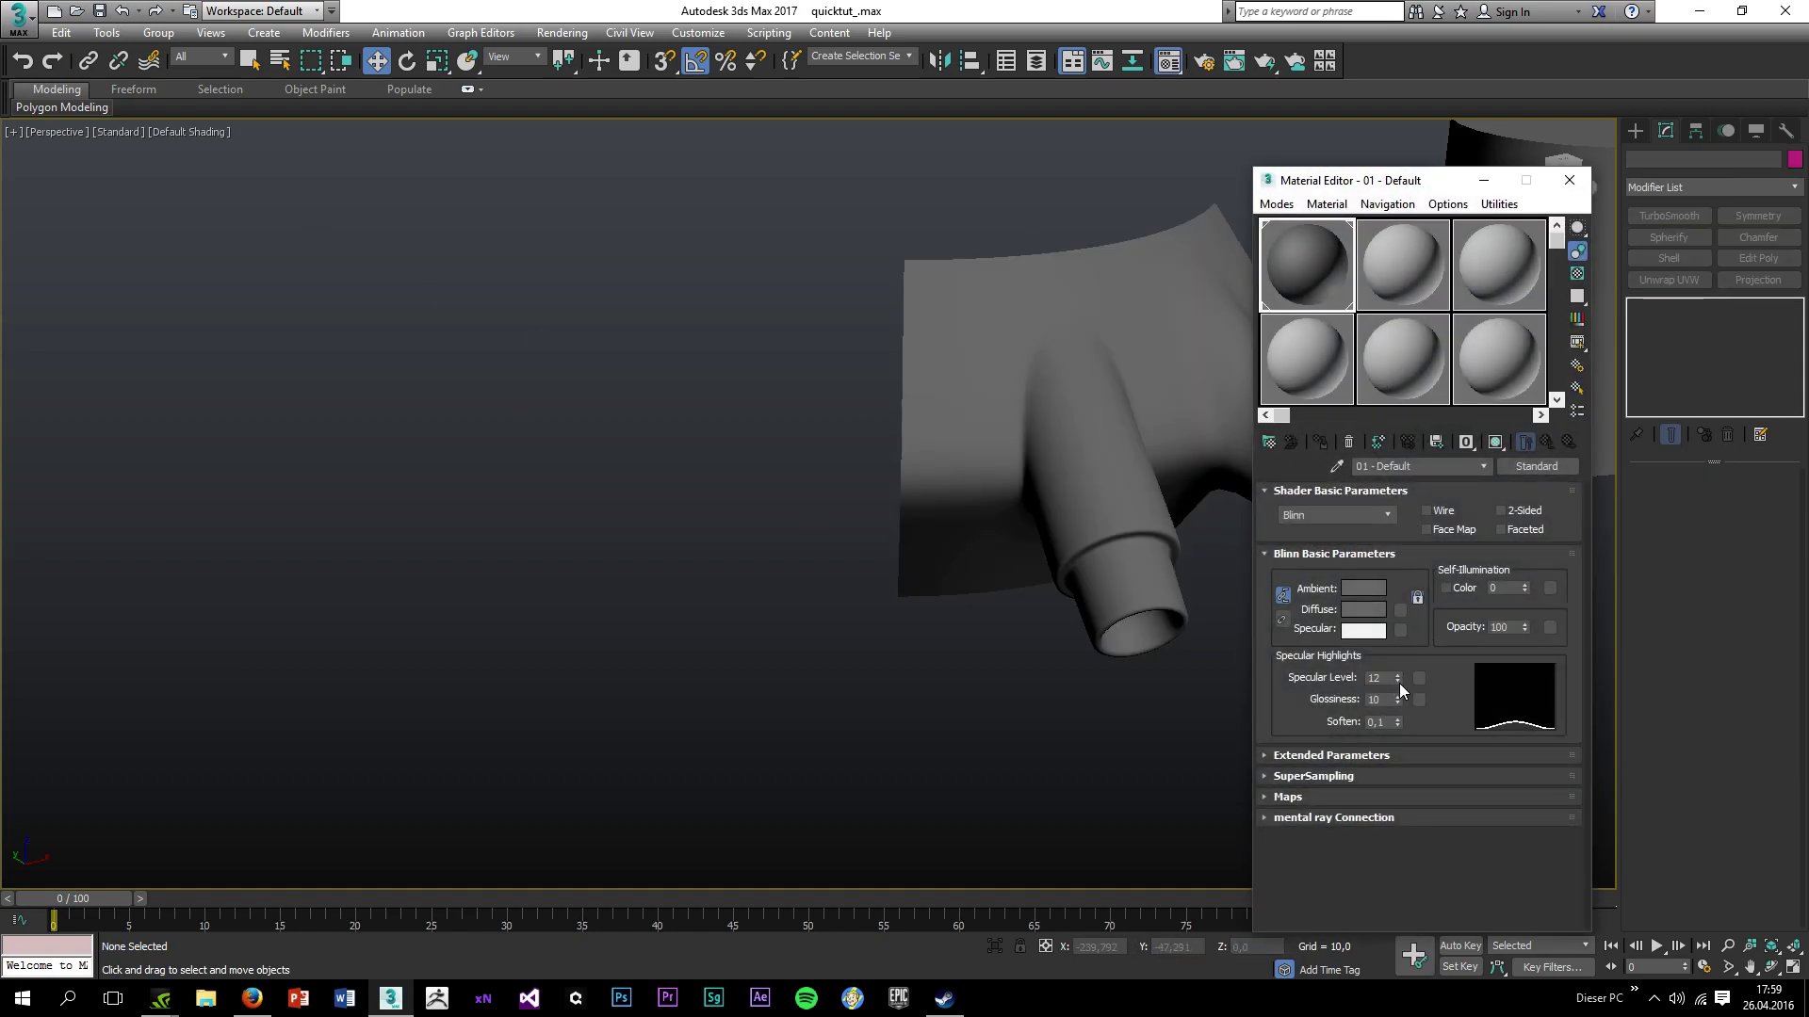
left_click_drag(1399, 682, 1396, 657)
middle_click_drag(1172, 673, 1048, 637, "alt")
left_click_drag(1398, 681, 1398, 674)
middle_click_drag(1098, 694, 1064, 394, "alt")
Close the Material Editor and turn on Isoline Display for the block's TurboSmooth modifier.
left_click(1002, 291)
left_click(1569, 180)
left_click(1672, 556)
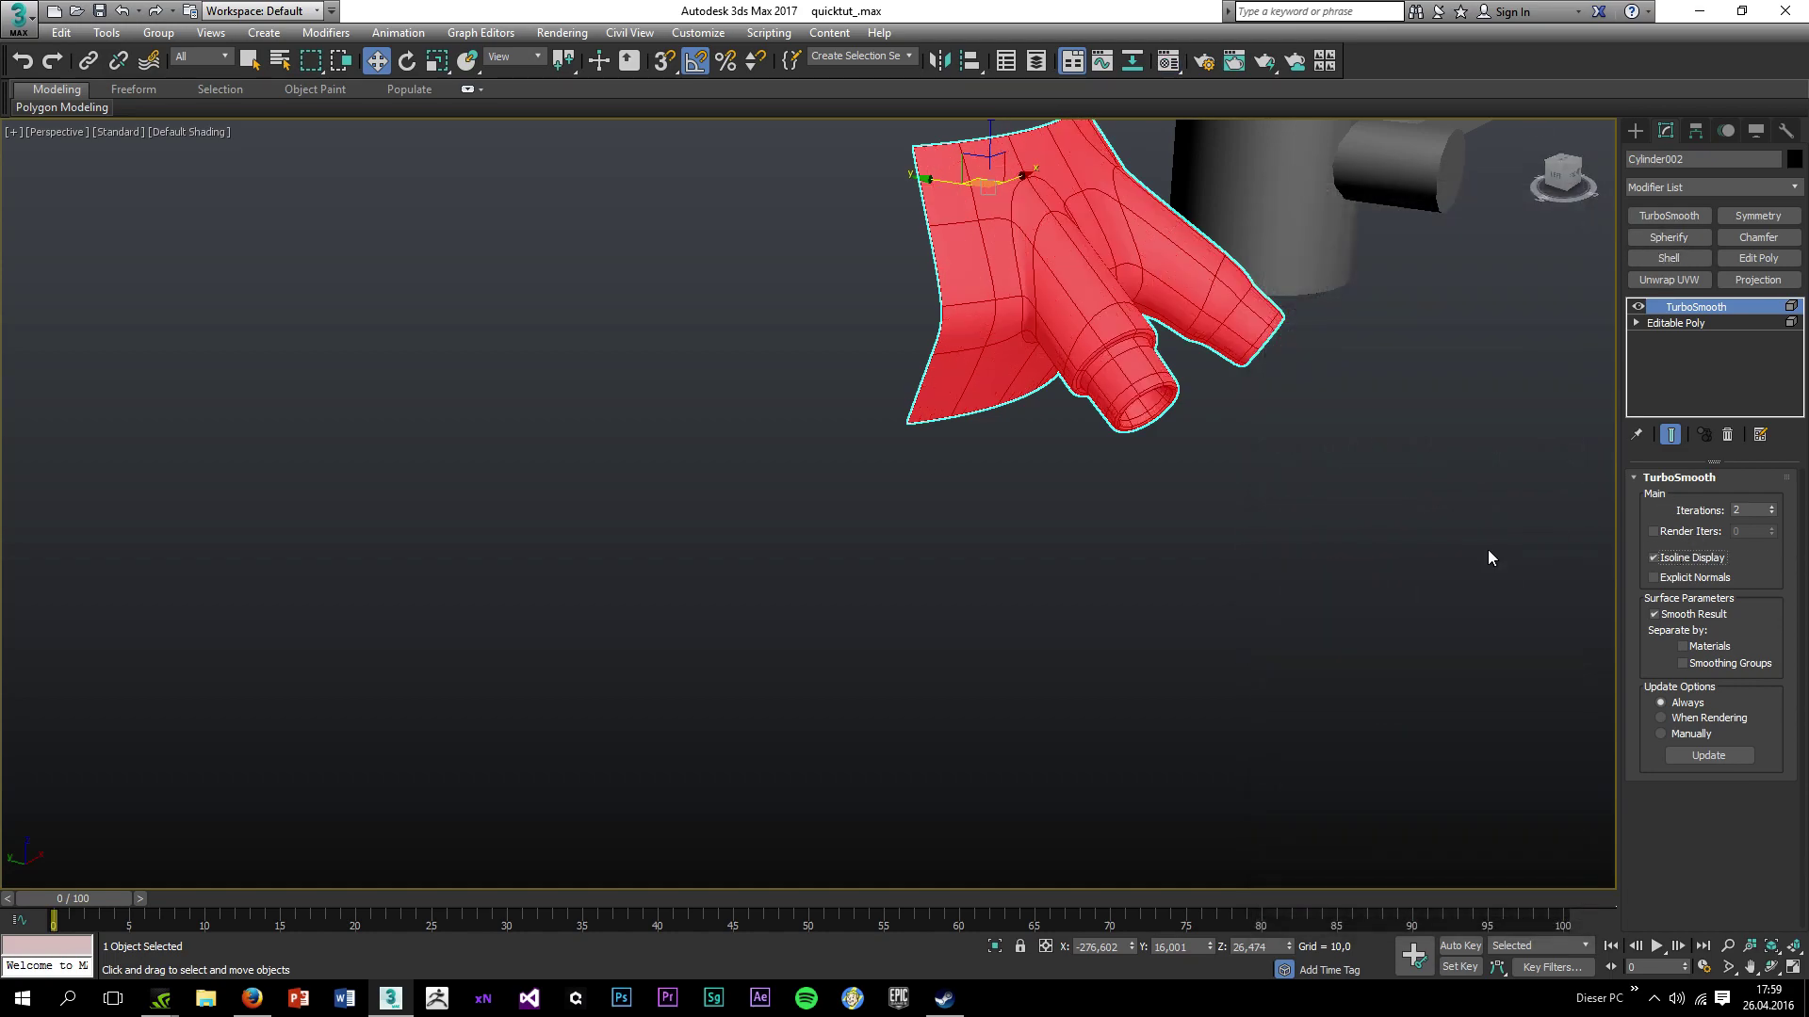
left_click(1439, 569)
Examine the smoothed surface and isolines where the pegs join the block.
scroll(1102, 247, "up", 3)
left_click(1086, 339)
middle_click_drag(1086, 339, 974, 174, "alt")
middle_click_drag(1112, 463, 969, 117)
scroll(968, 117, "up", 4)
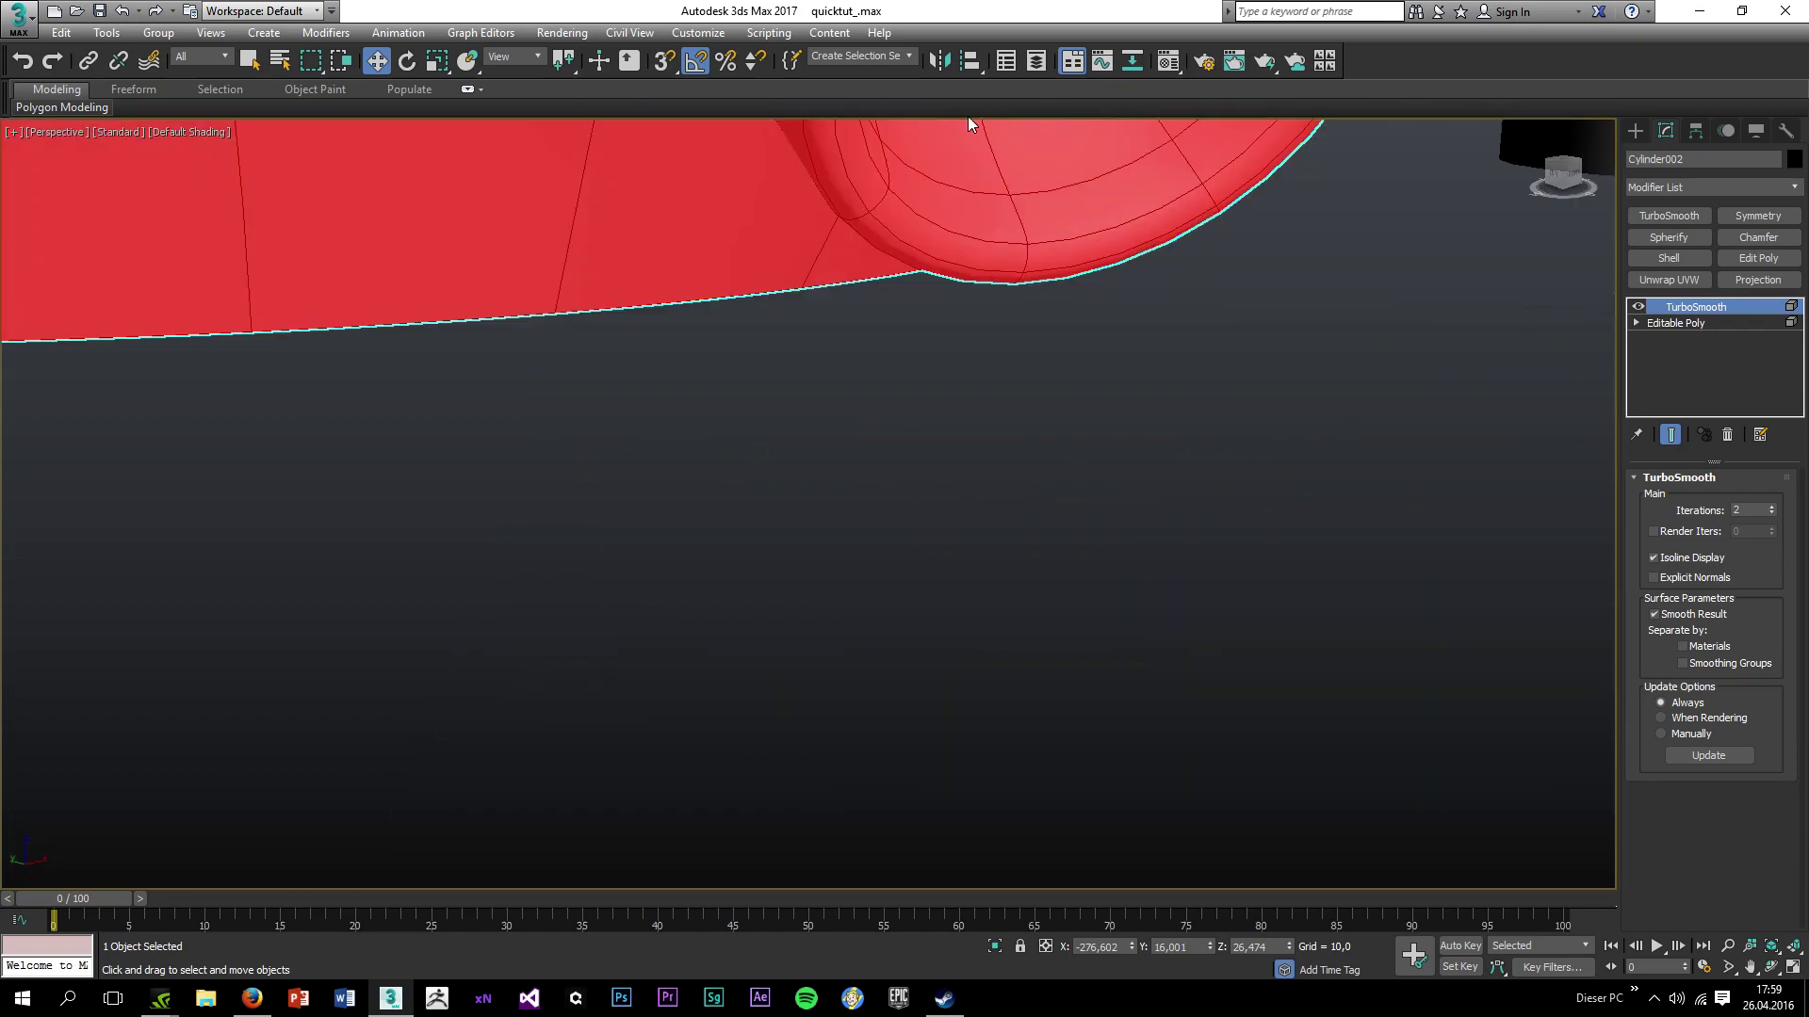
middle_click_drag(1092, 119, 1044, 444)
scroll(1043, 444, "down", 2)
middle_click_drag(989, 216, 1035, 590)
scroll(823, 391, "down", 4)
middle_click_drag(823, 392, 868, 421, "alt")
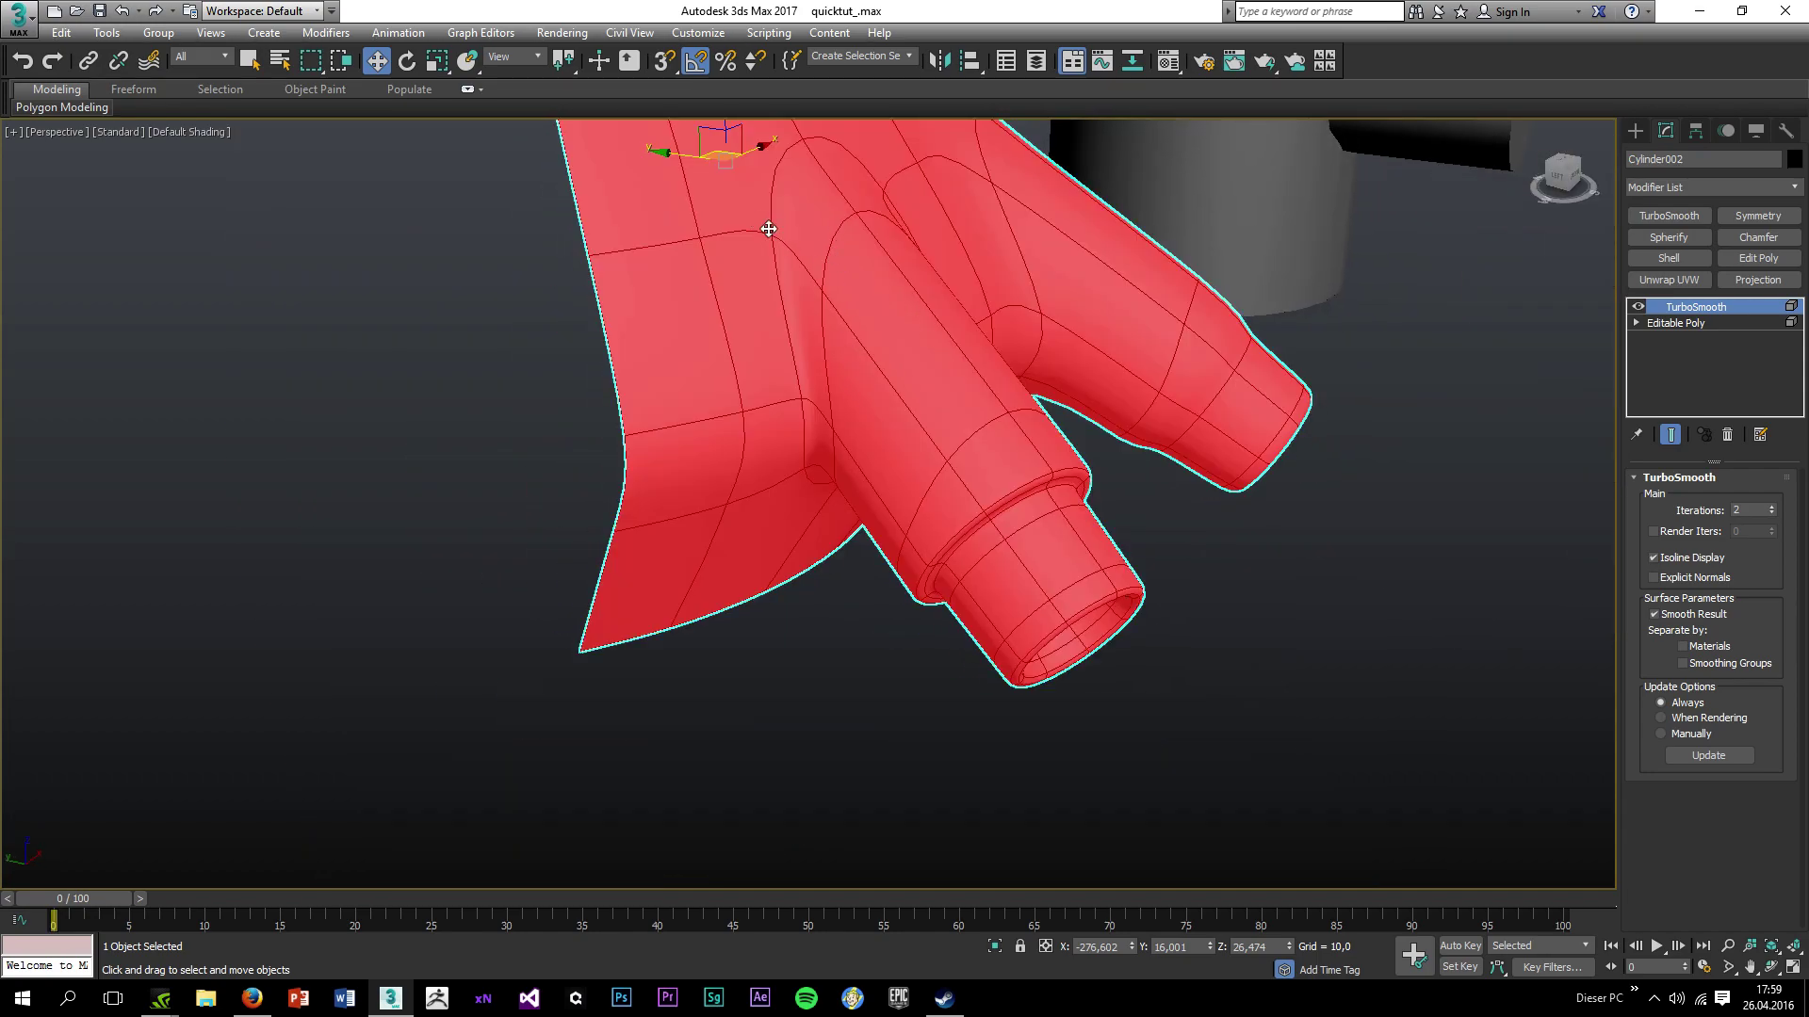
Try to sharpen the block's horizontal bend with Swift Loop edge loops at the Editable Poly level, viewed with TurboSmooth.
left_click(1731, 323)
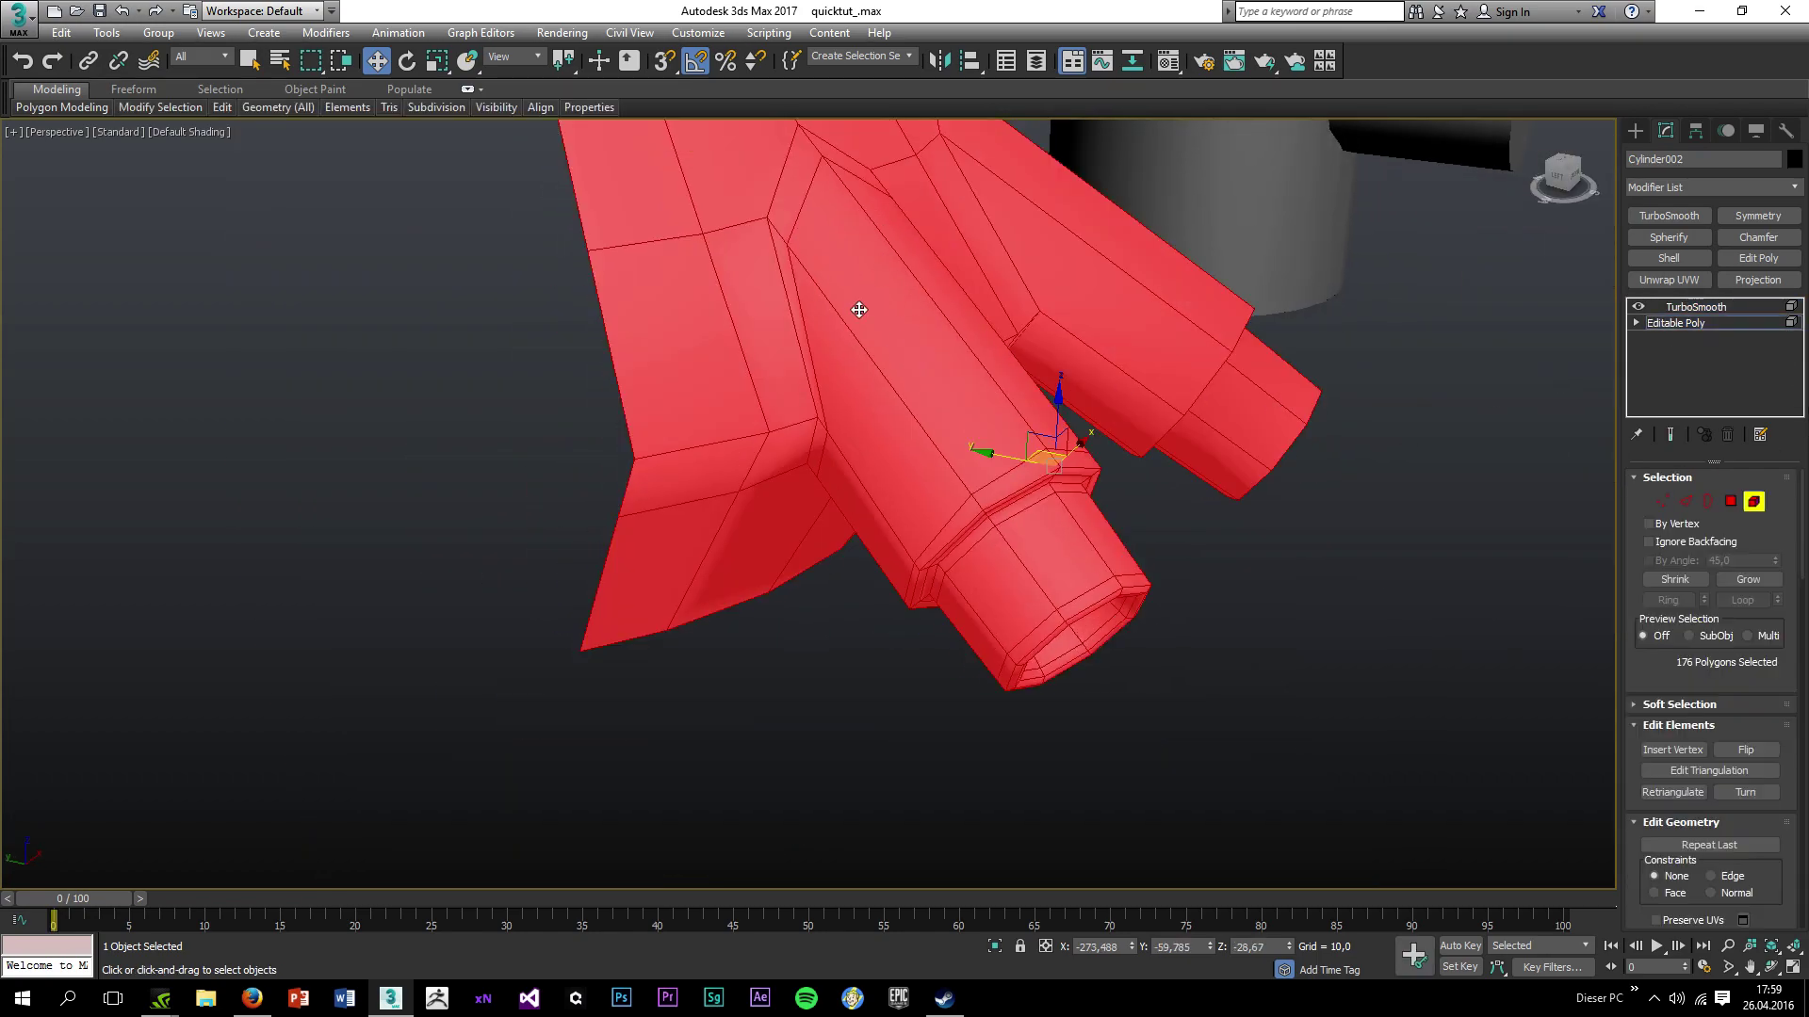
middle_click_drag(849, 385, 838, 495, "alt")
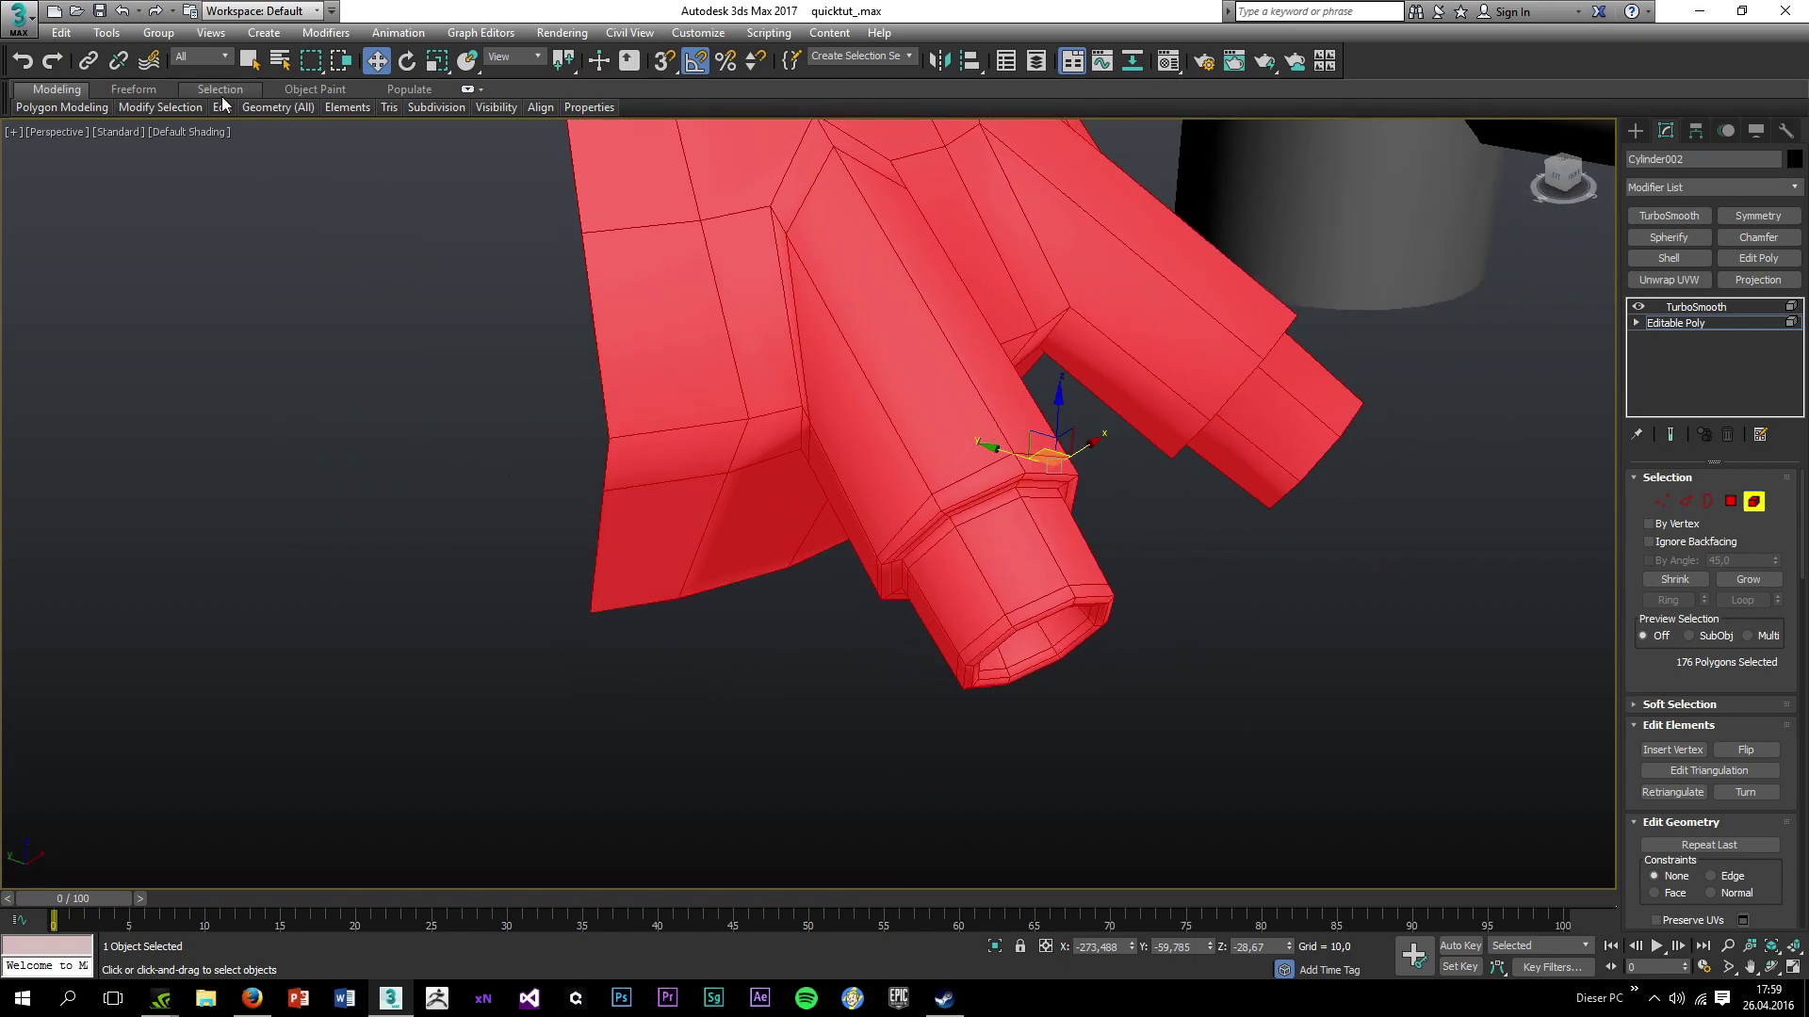
mouse_move(222, 110)
middle_click_drag(1104, 295, 1102, 344, "alt")
middle_click_drag(859, 425, 829, 471, "alt")
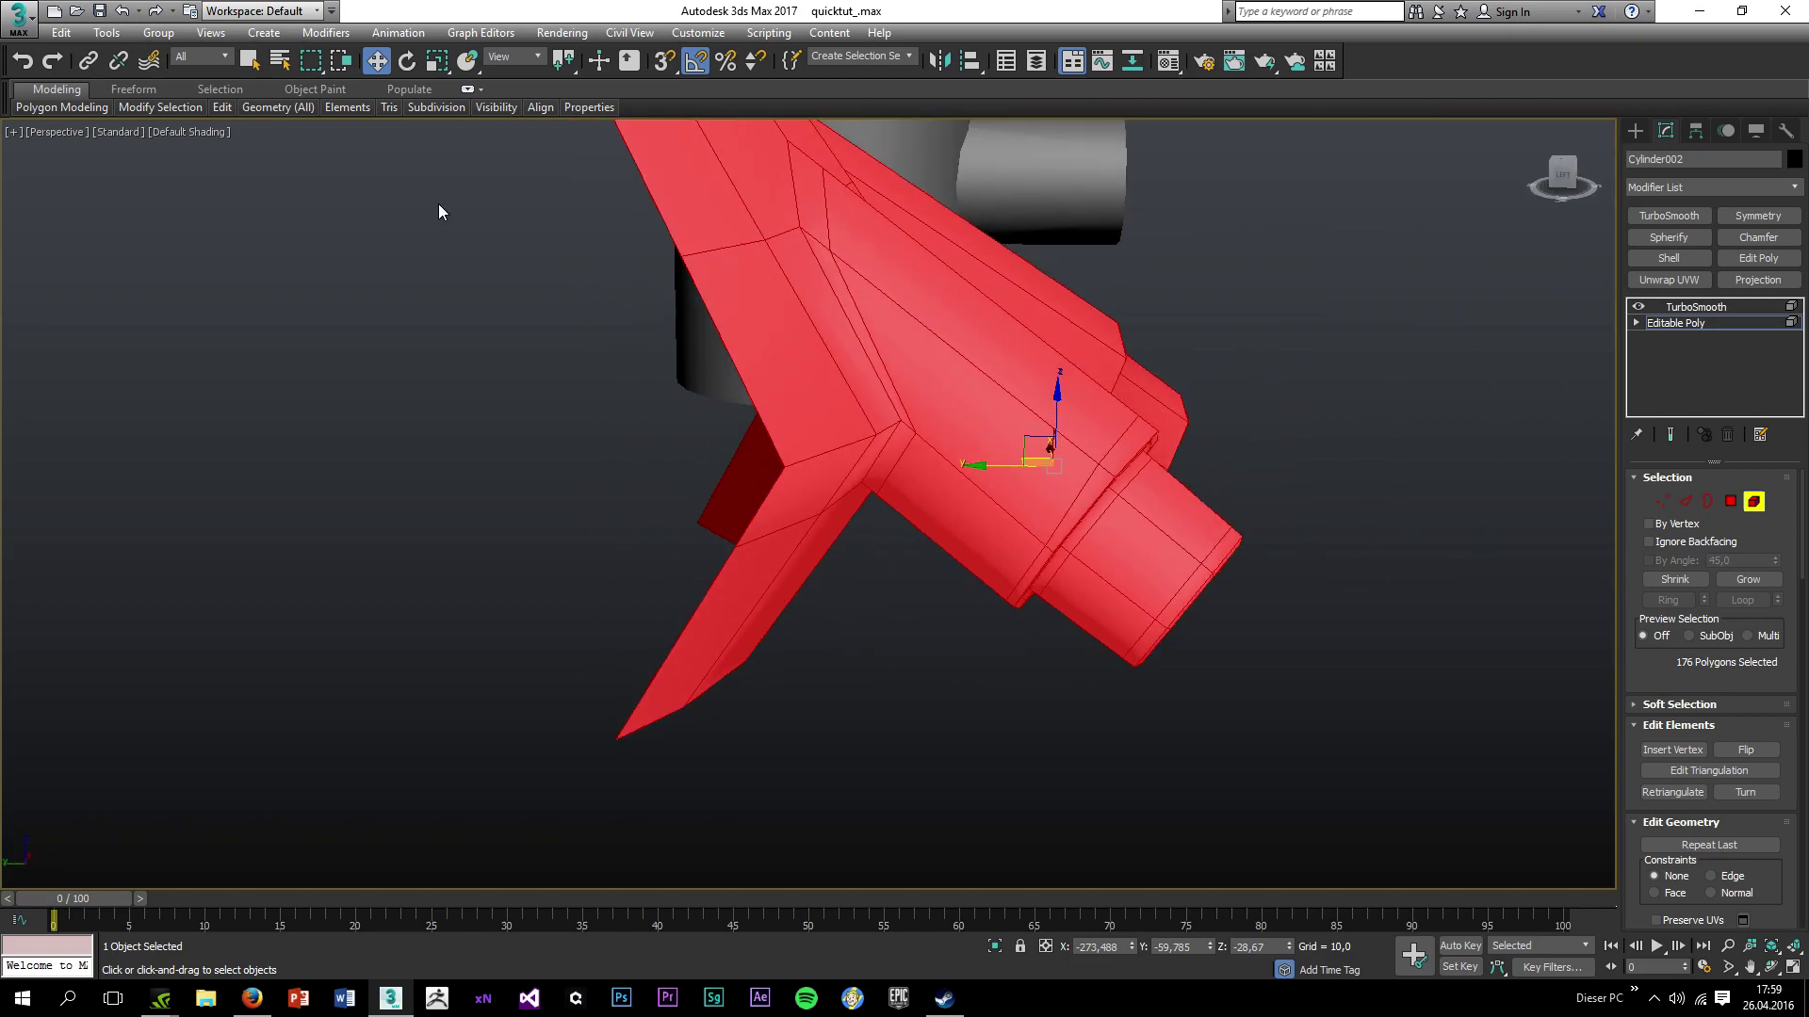
mouse_move(223, 107)
left_click(377, 164)
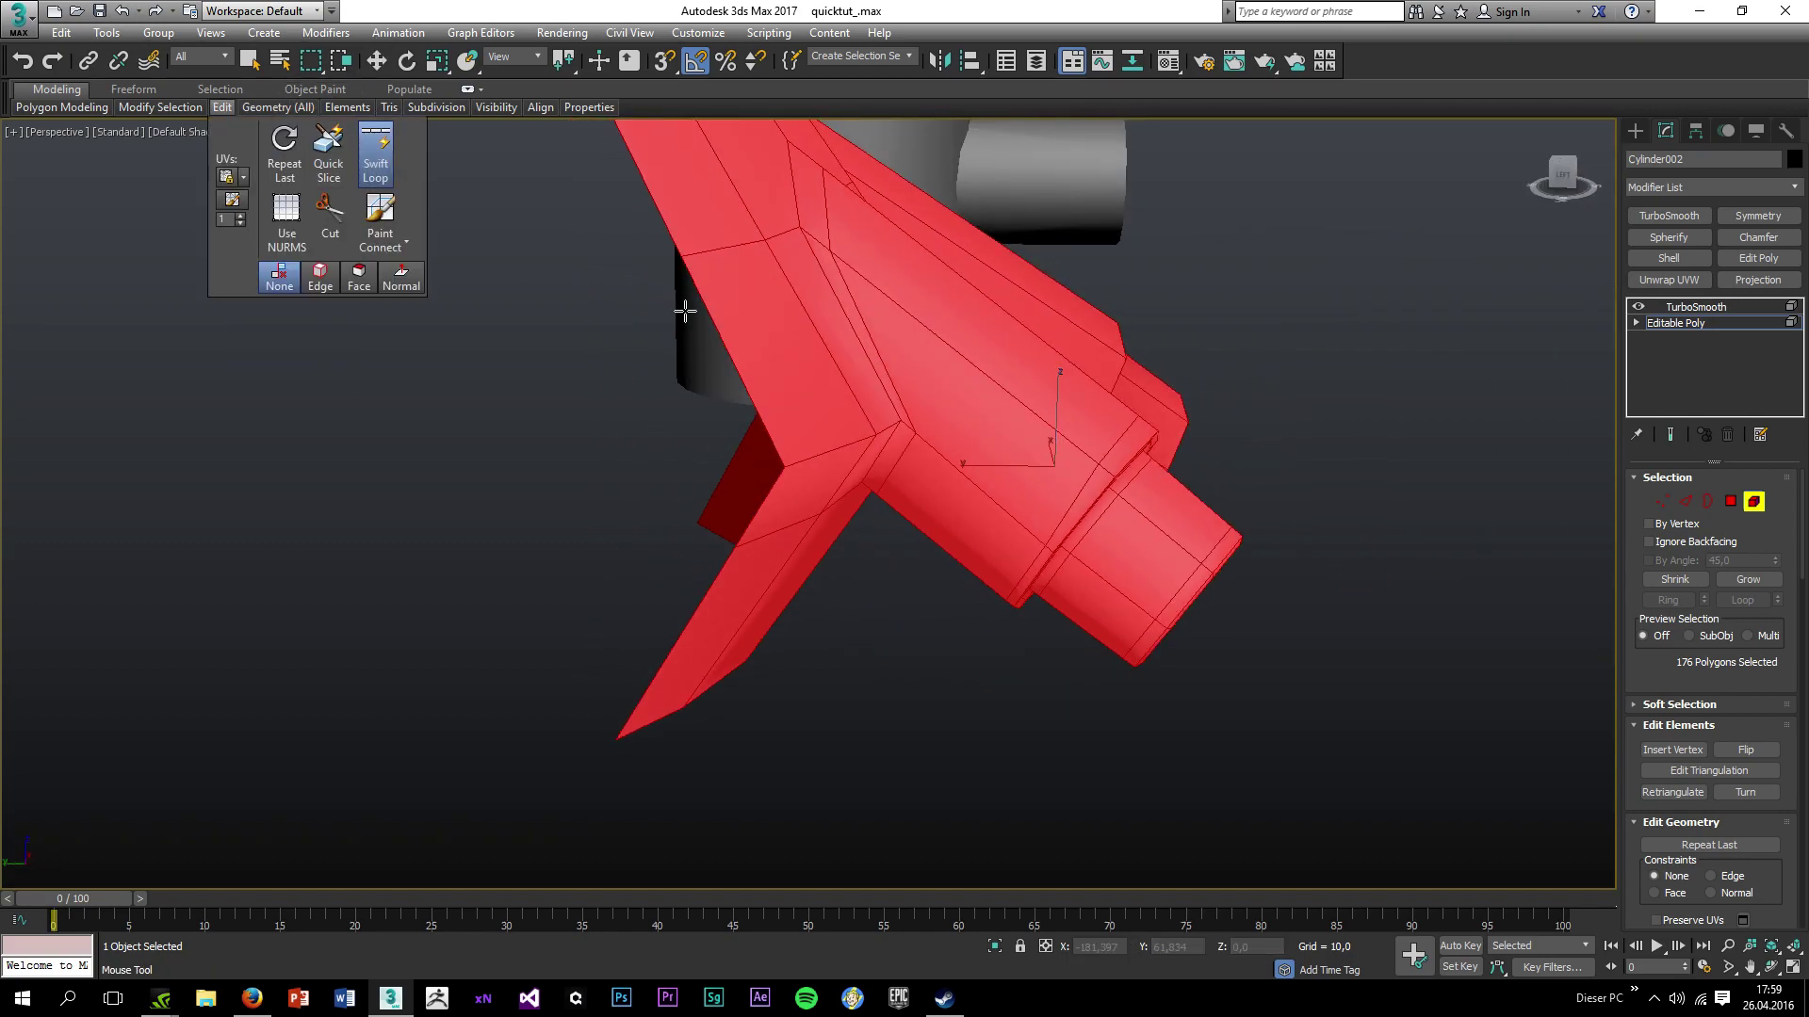
left_click(888, 391)
middle_click_drag(889, 391, 999, 433, "alt")
left_click(1728, 304)
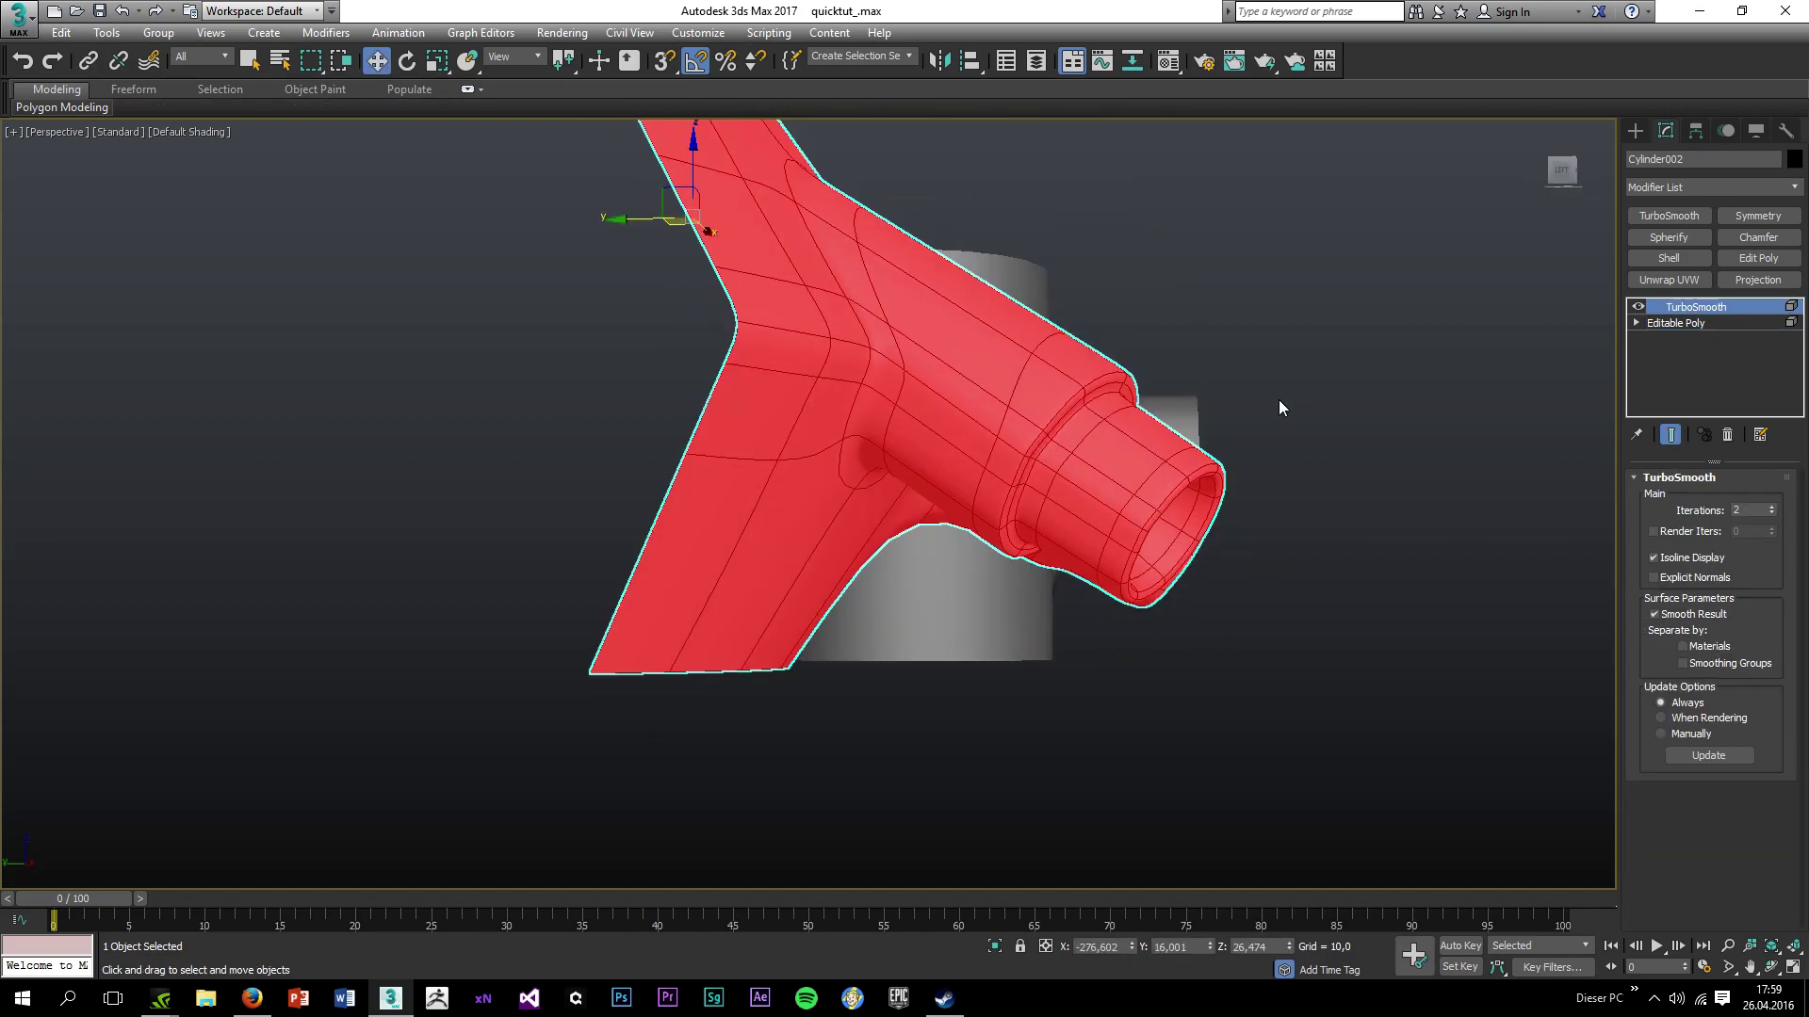
Inspect the shading of the block's bend and peg transitions from several angles without the object selected.
left_click(1272, 403)
key("F4")
key("F3")
key("F3")
scroll(845, 390, "down", 2)
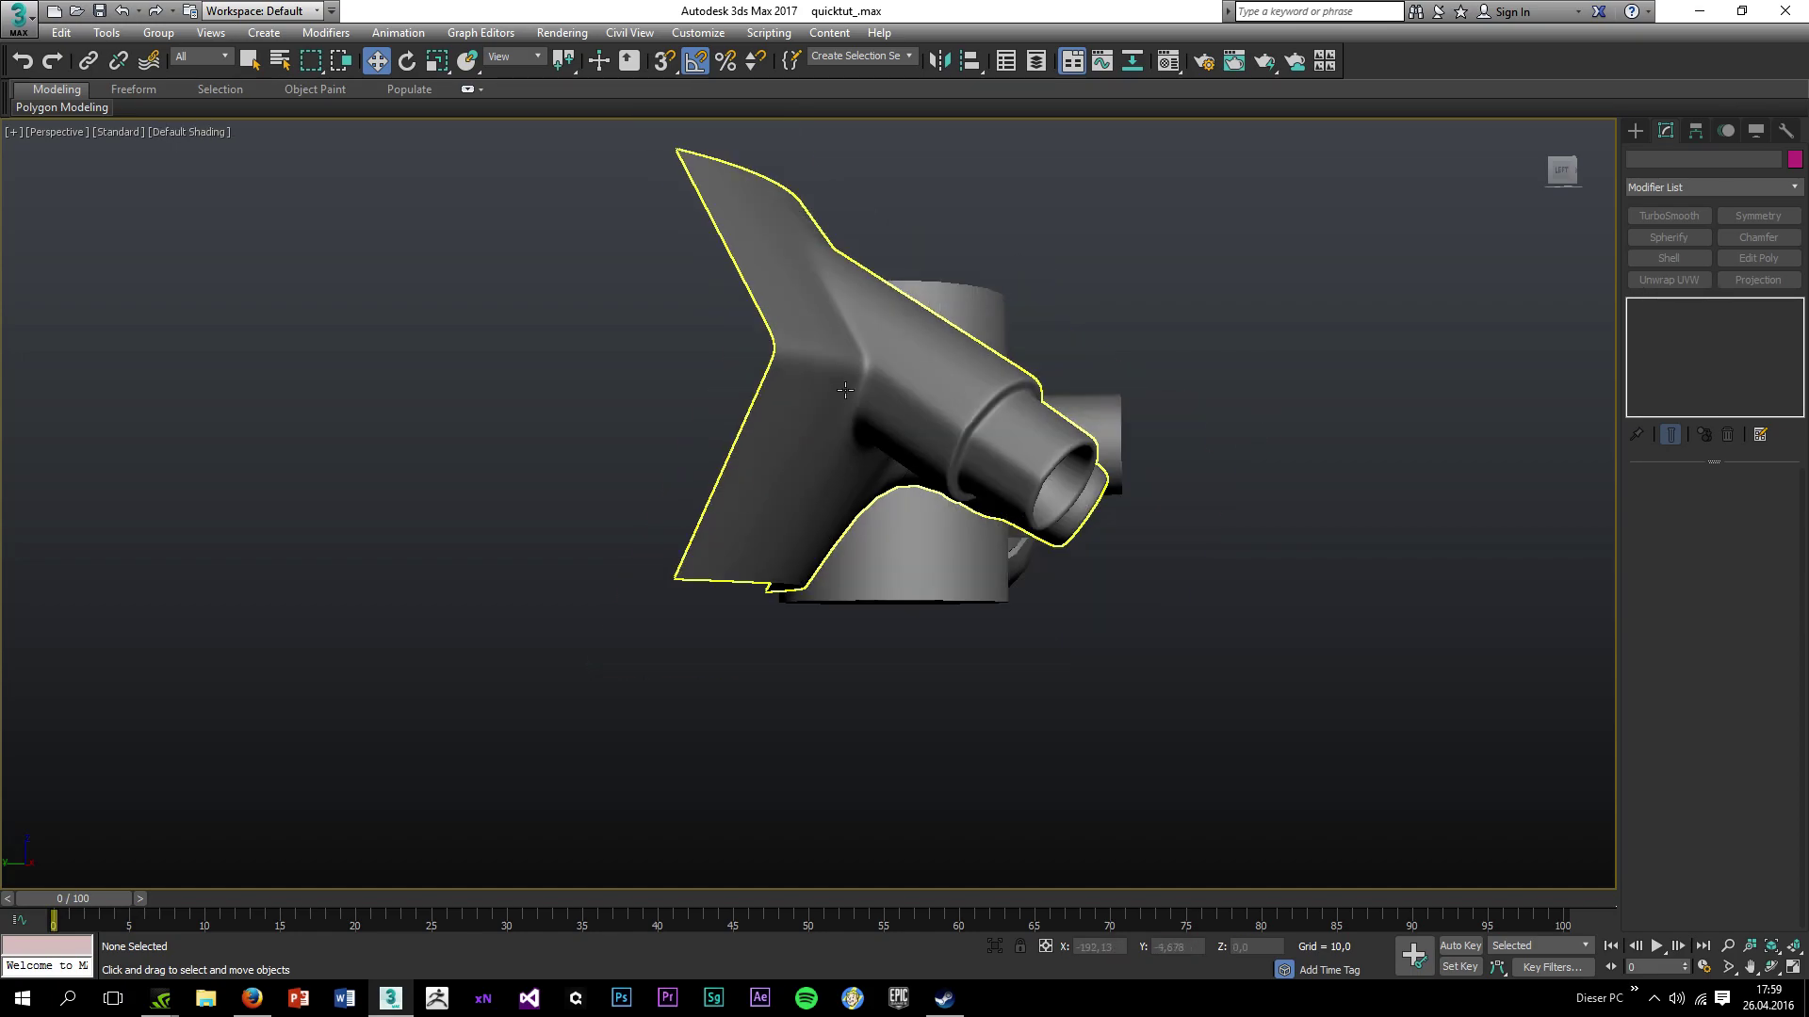
middle_click_drag(845, 390, 1008, 416, "alt")
scroll(1006, 415, "up", 4)
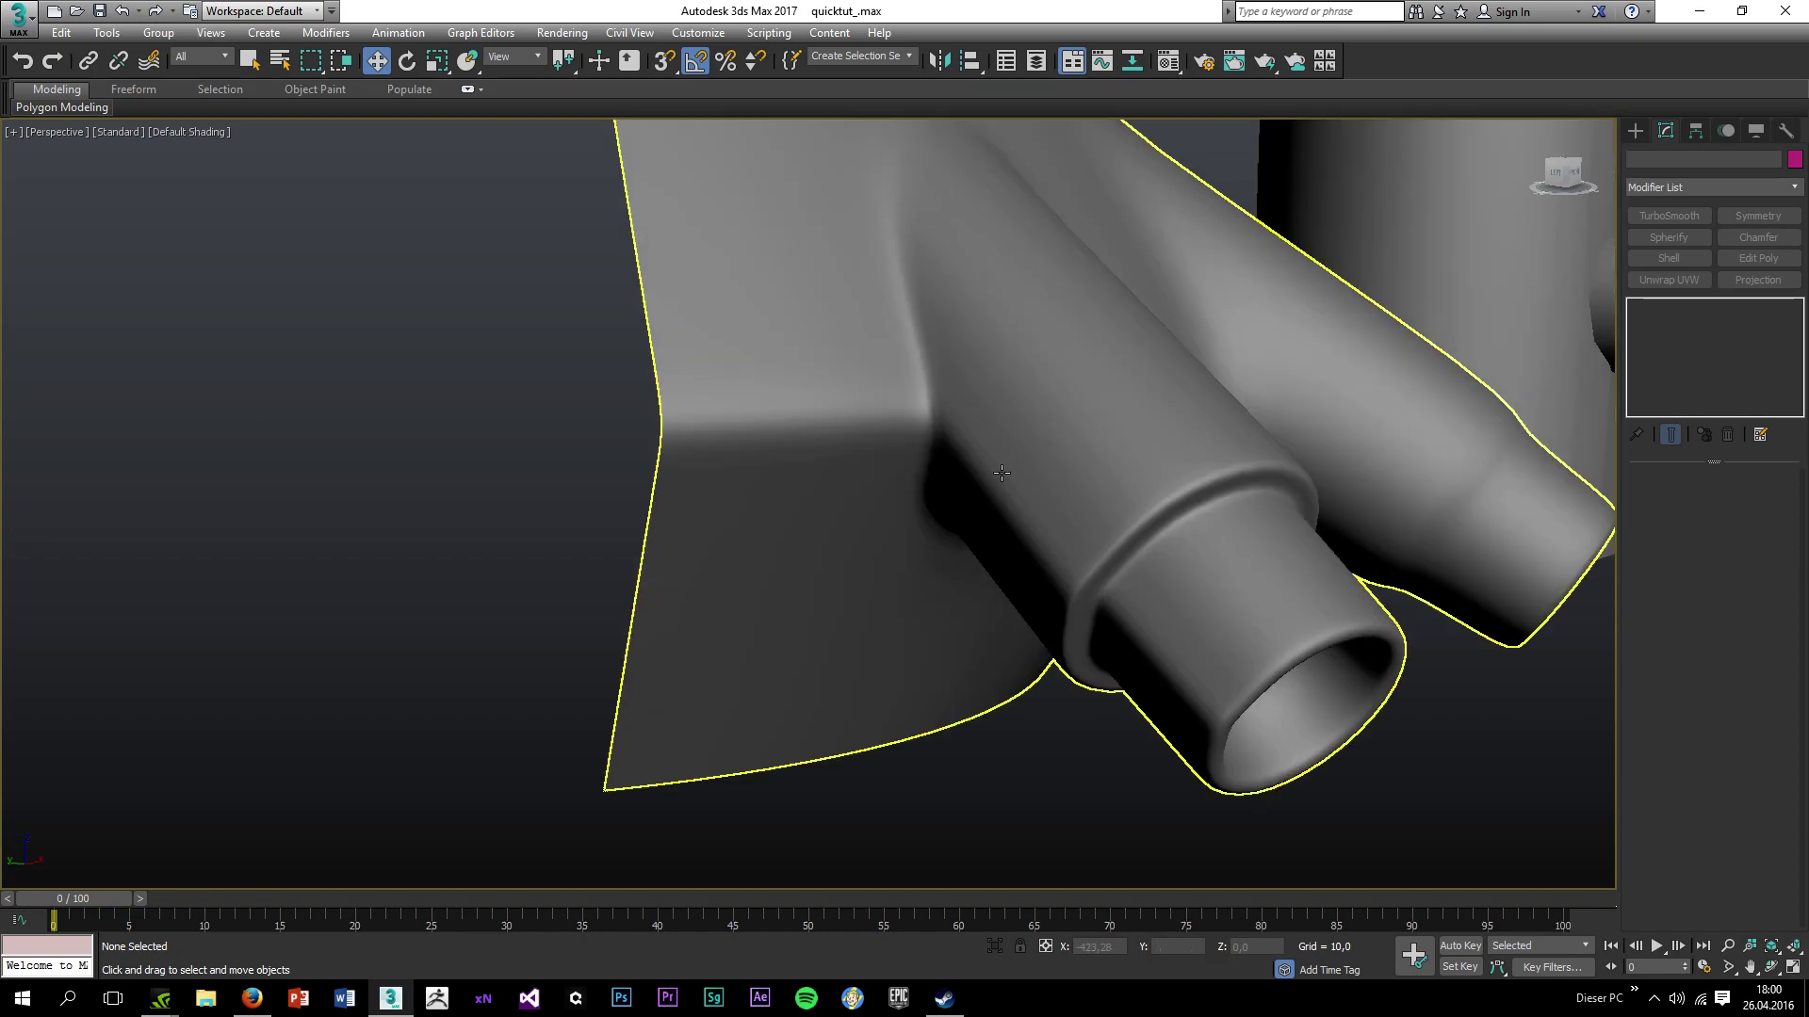
left_click(1003, 531)
middle_click_drag(1003, 531, 1292, 312, "alt")
scroll(1430, 384, "down", 2)
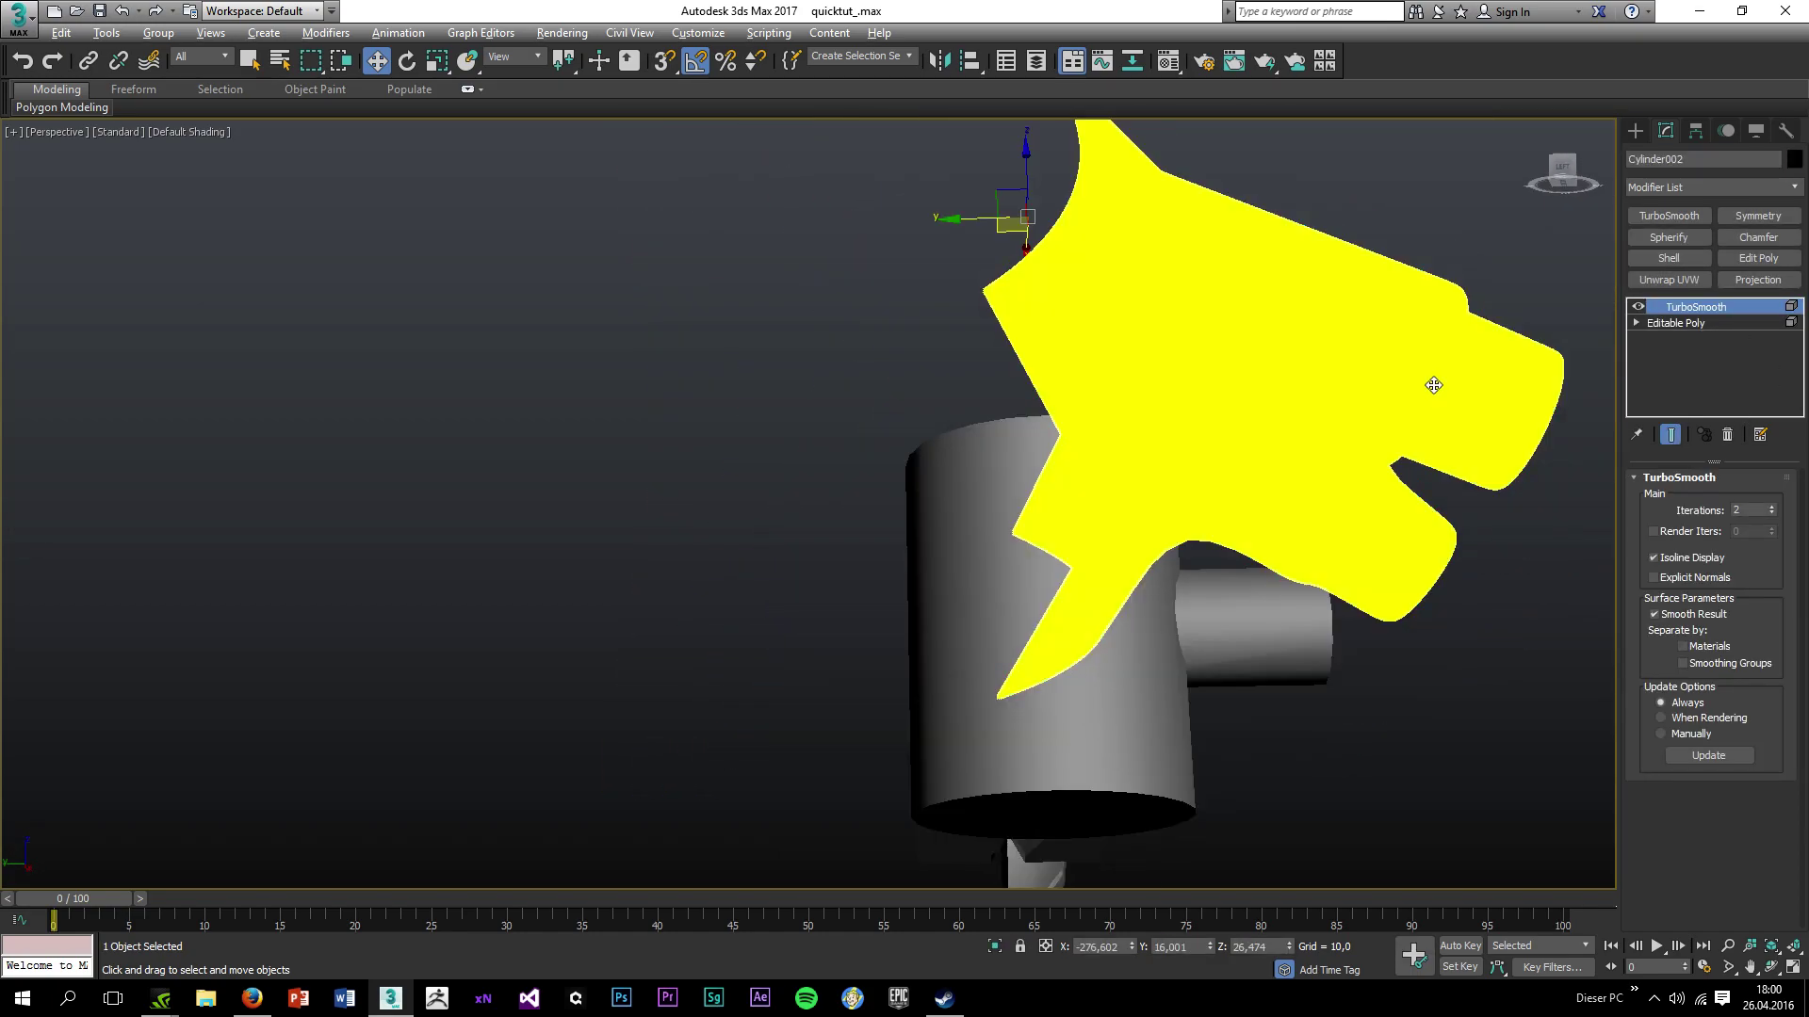
middle_click_drag(1430, 383, 1385, 424, "alt")
left_click(1490, 247)
key("F4")
key("F4")
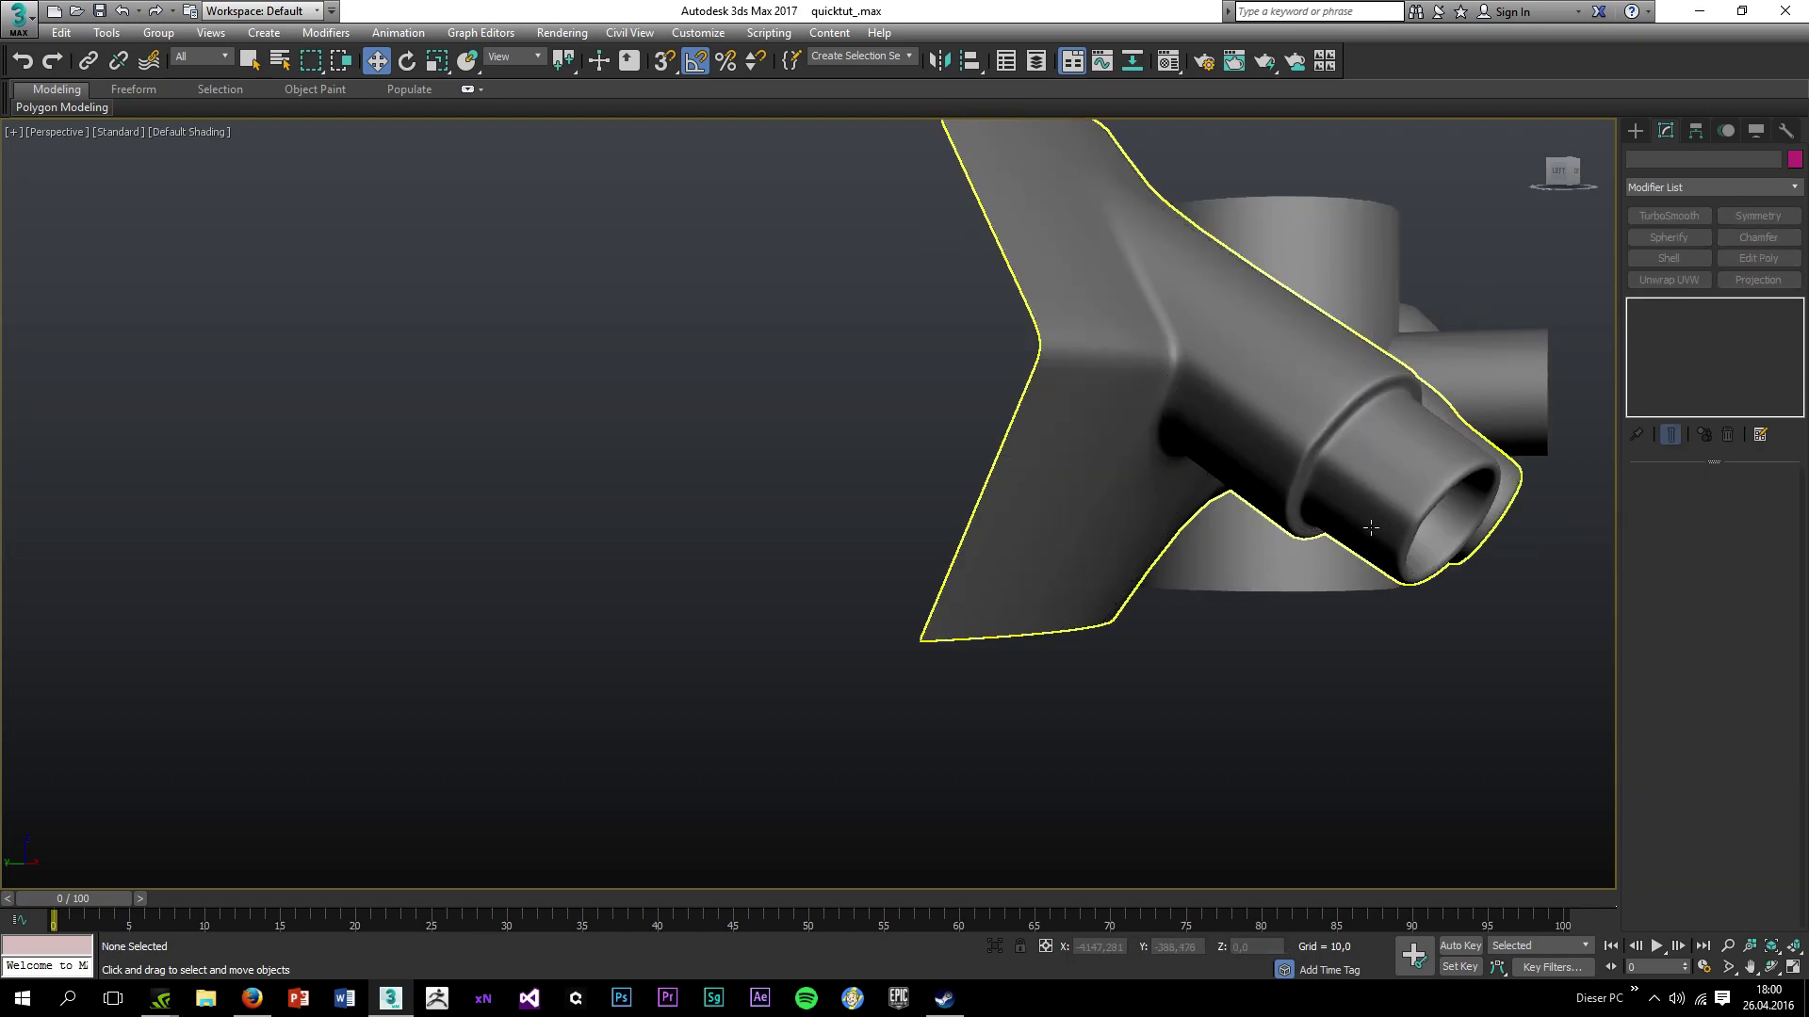
Undo the edge loops added along the block's bend.
left_click(1359, 509)
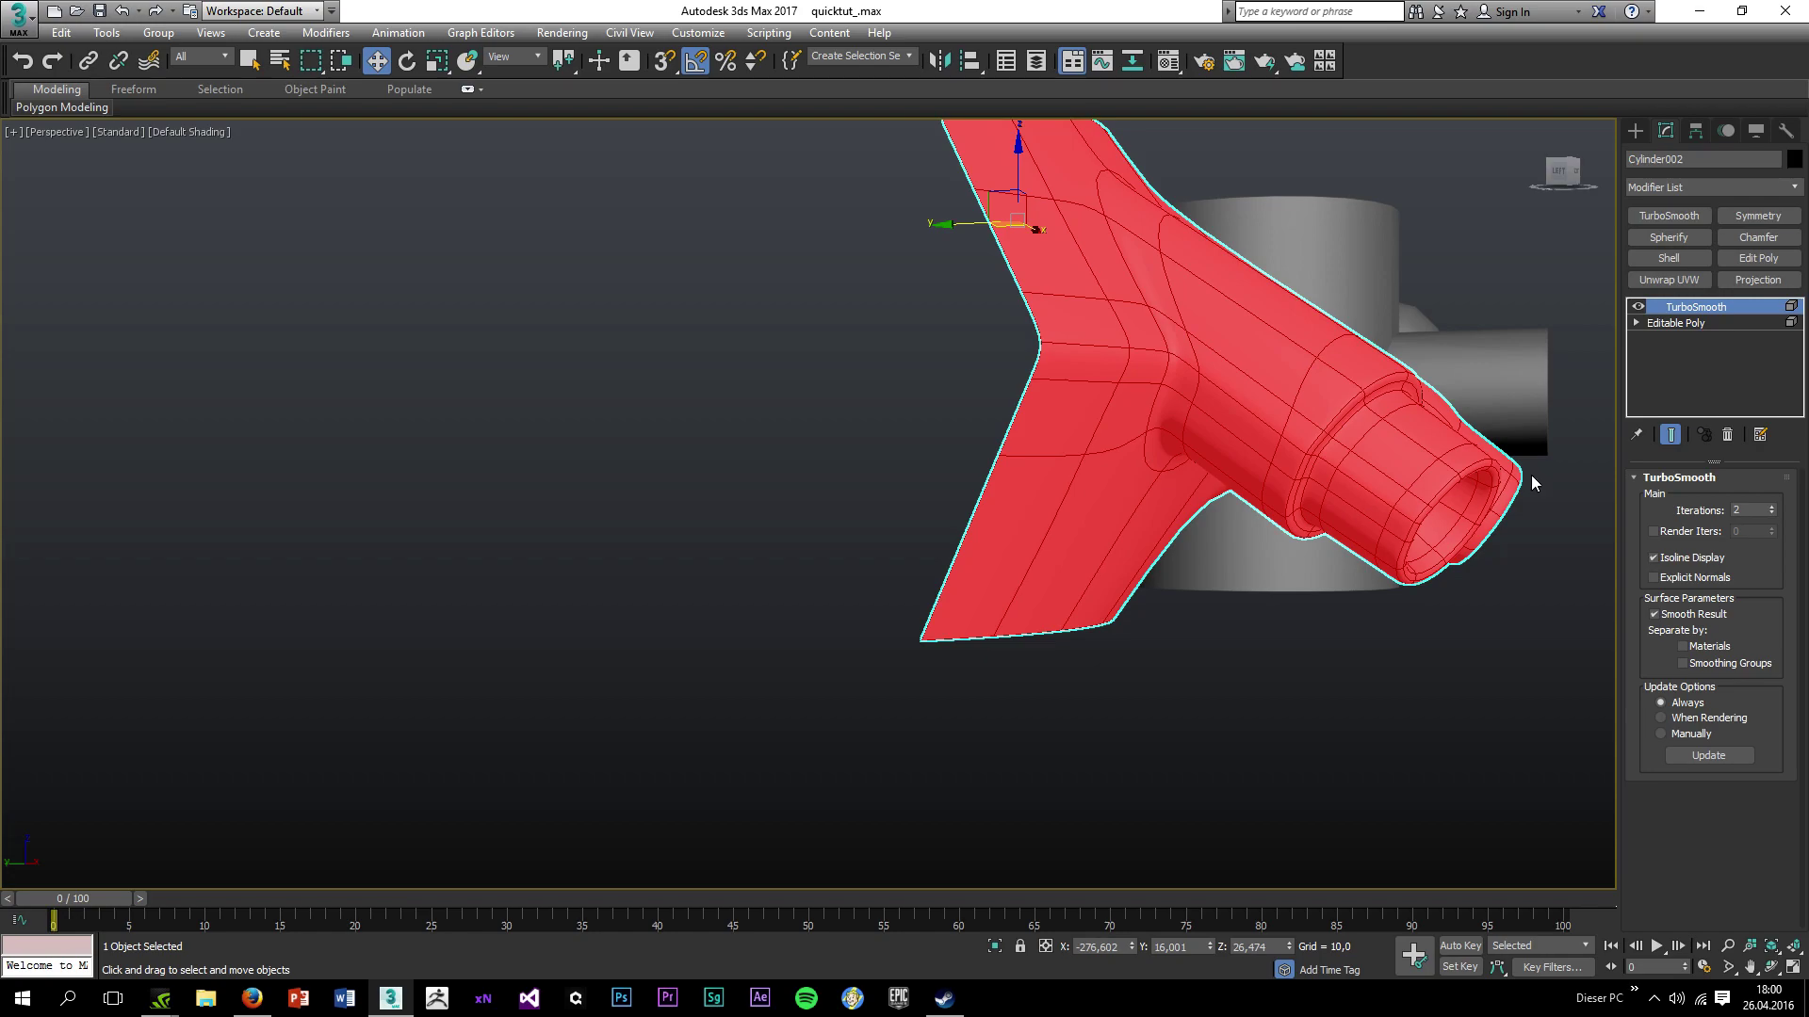
left_click(1677, 324)
key("5")
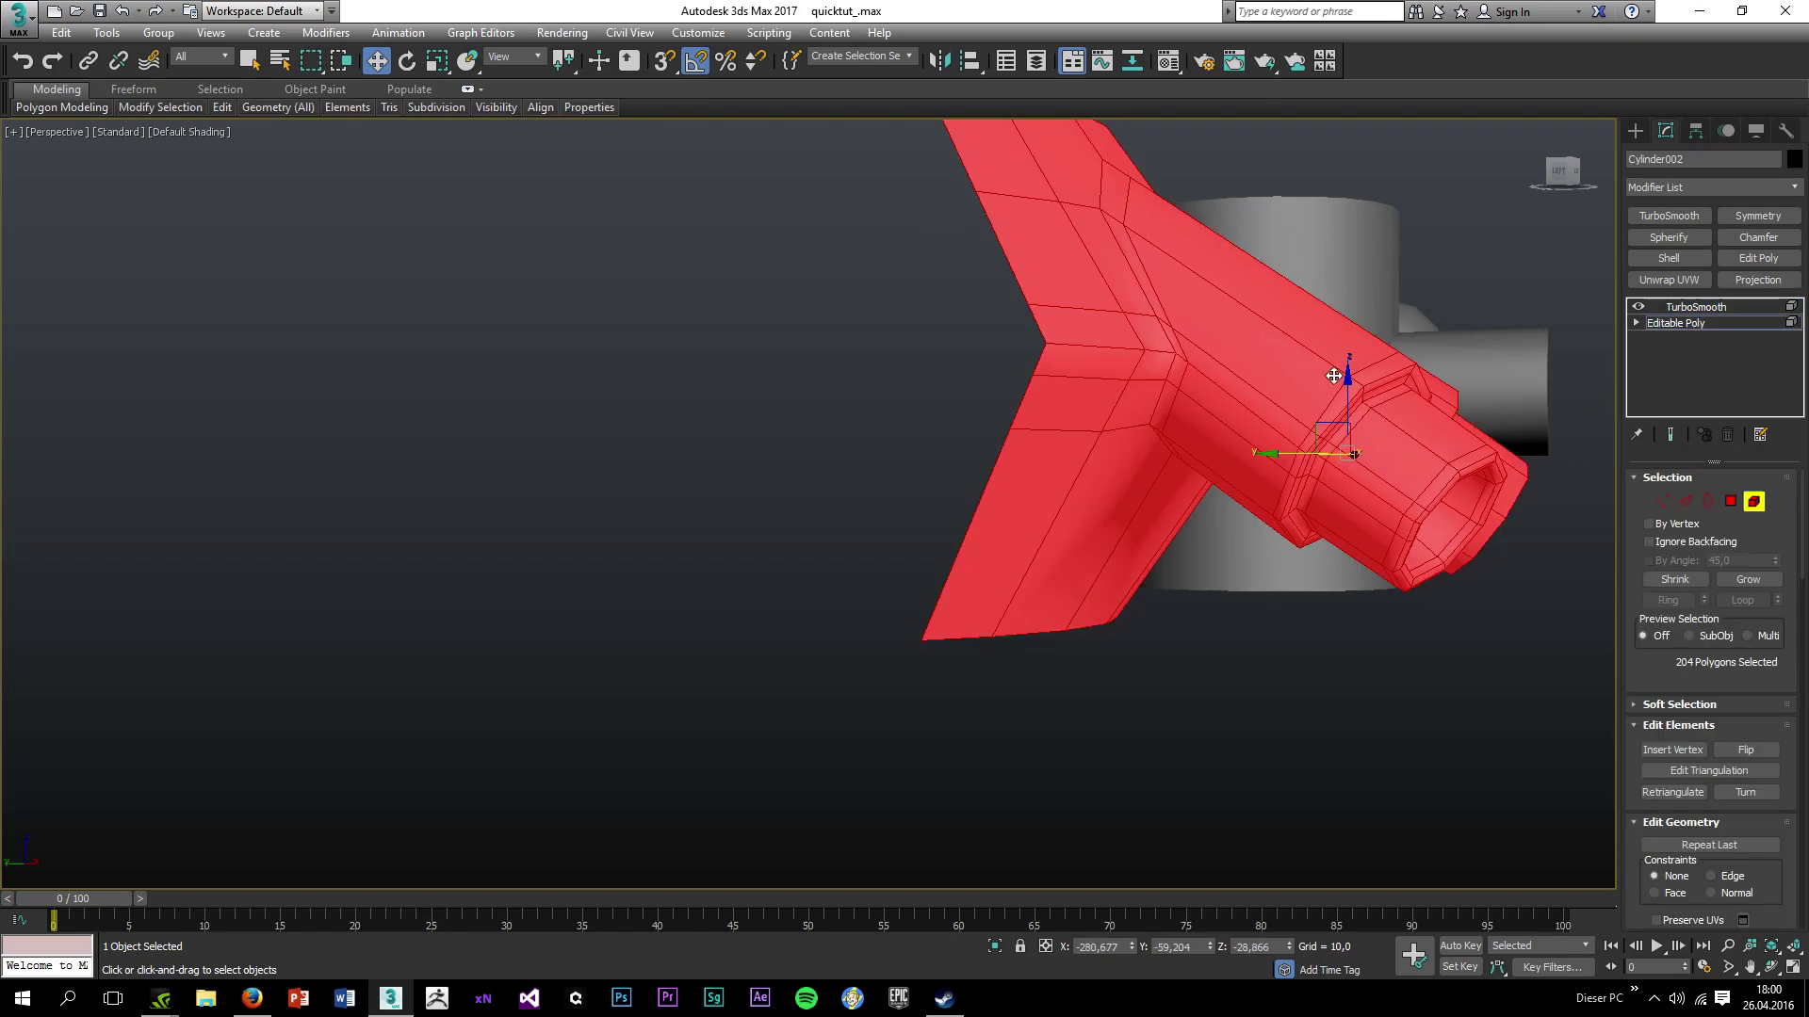
key("ctrl+z")
key("ctrl+z")
key("ctrl+z")
key("ctrl+z")
key("ctrl+z")
key("ctrl+z")
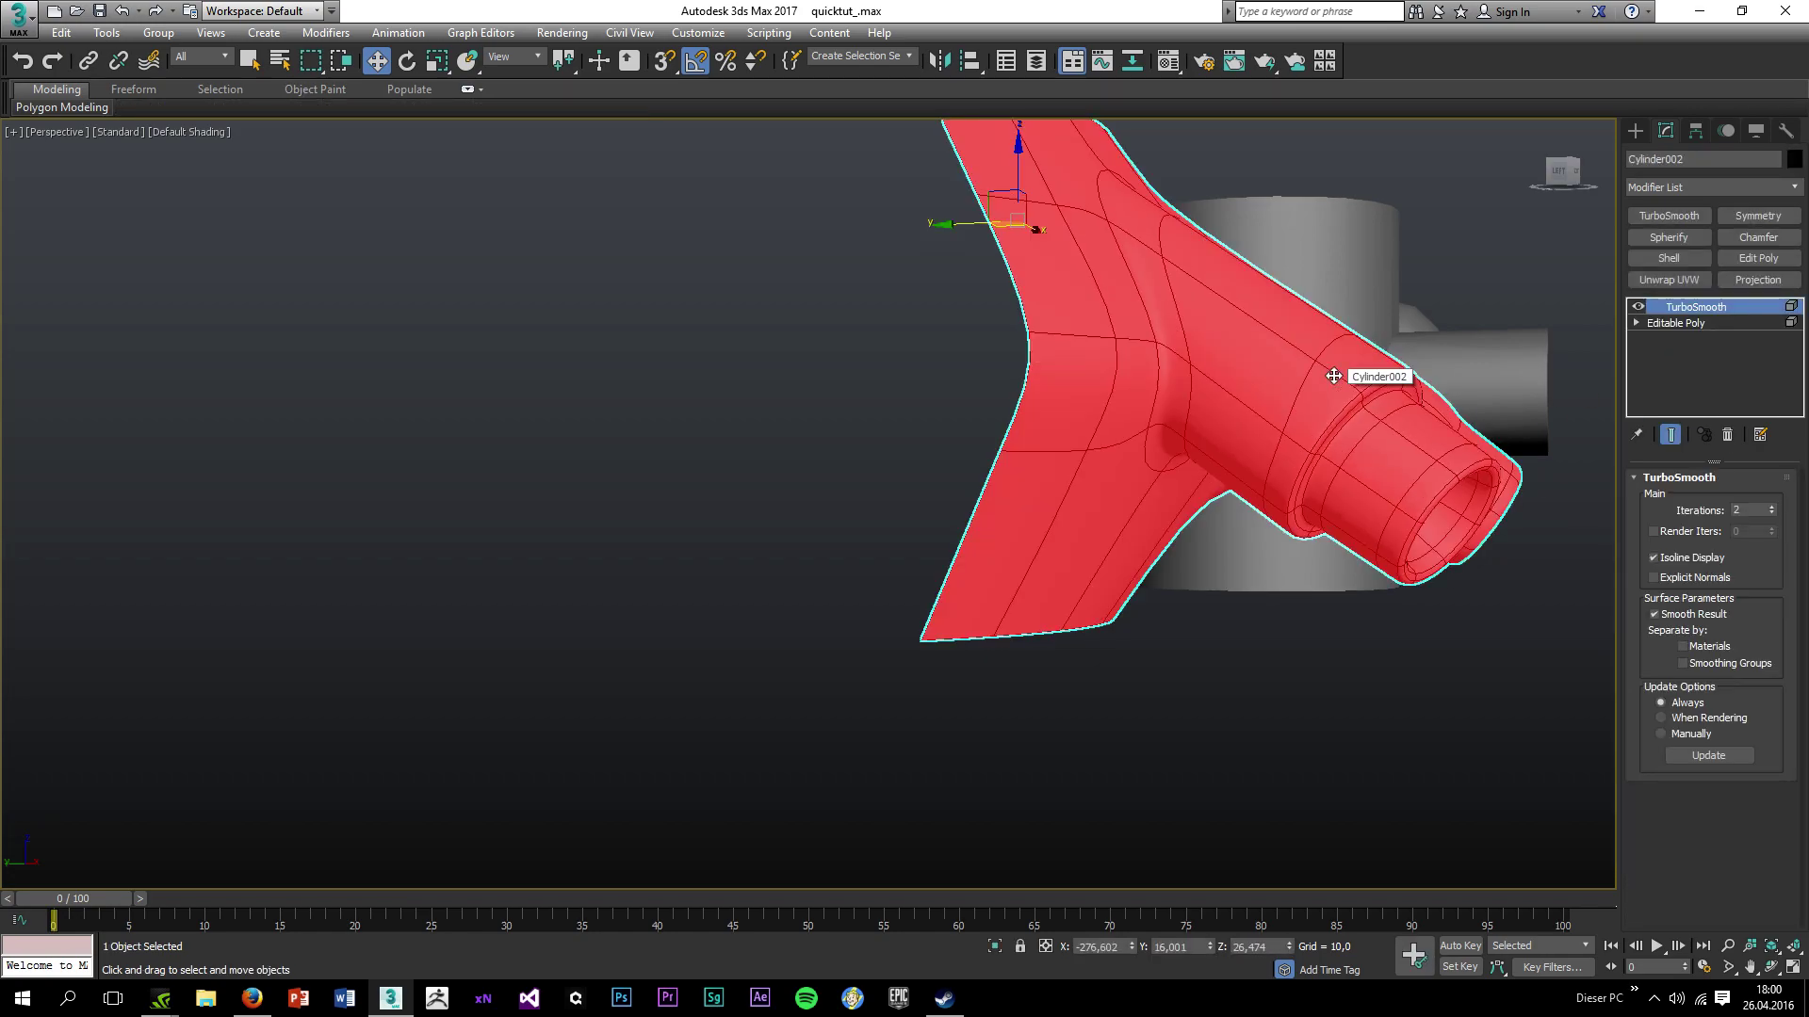
Compare the block's Editable Poly cage with its TurboSmooth result around the pegs.
left_click(1677, 323)
middle_click_drag(1230, 387, 1131, 445, "alt")
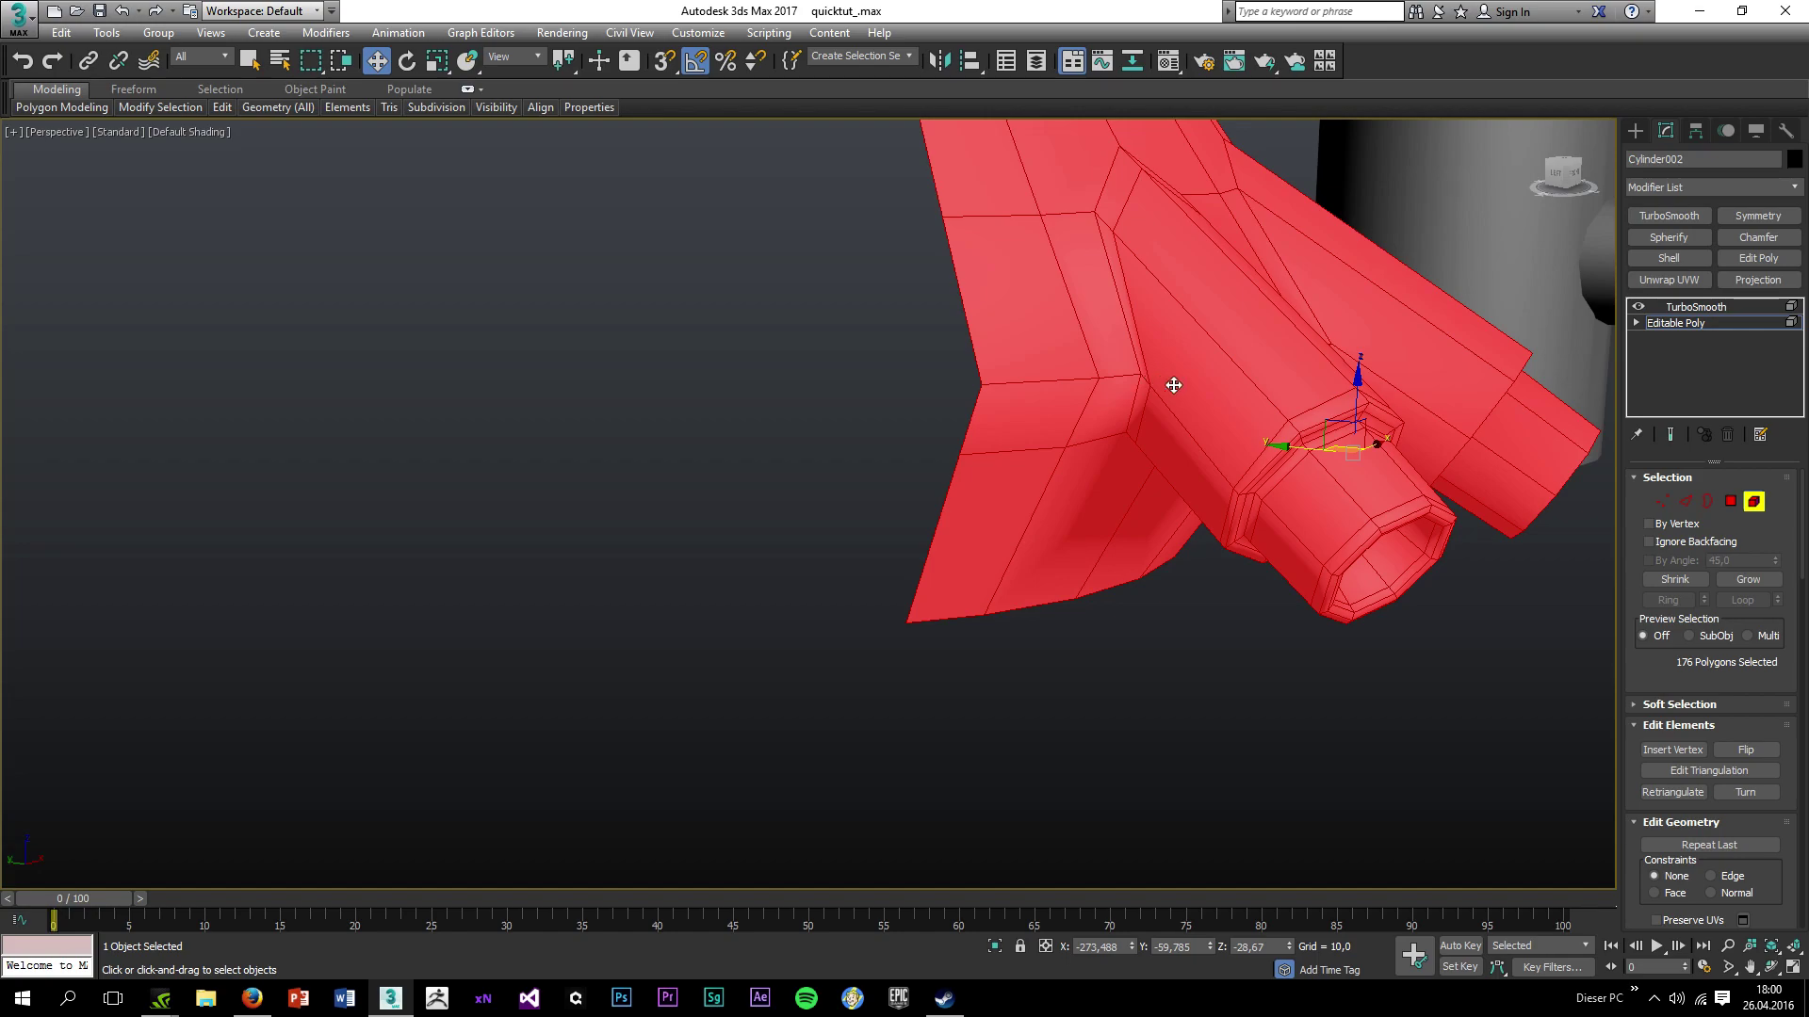
middle_click_drag(1171, 383, 1171, 427, "alt")
middle_click_drag(1423, 351, 1365, 392, "alt")
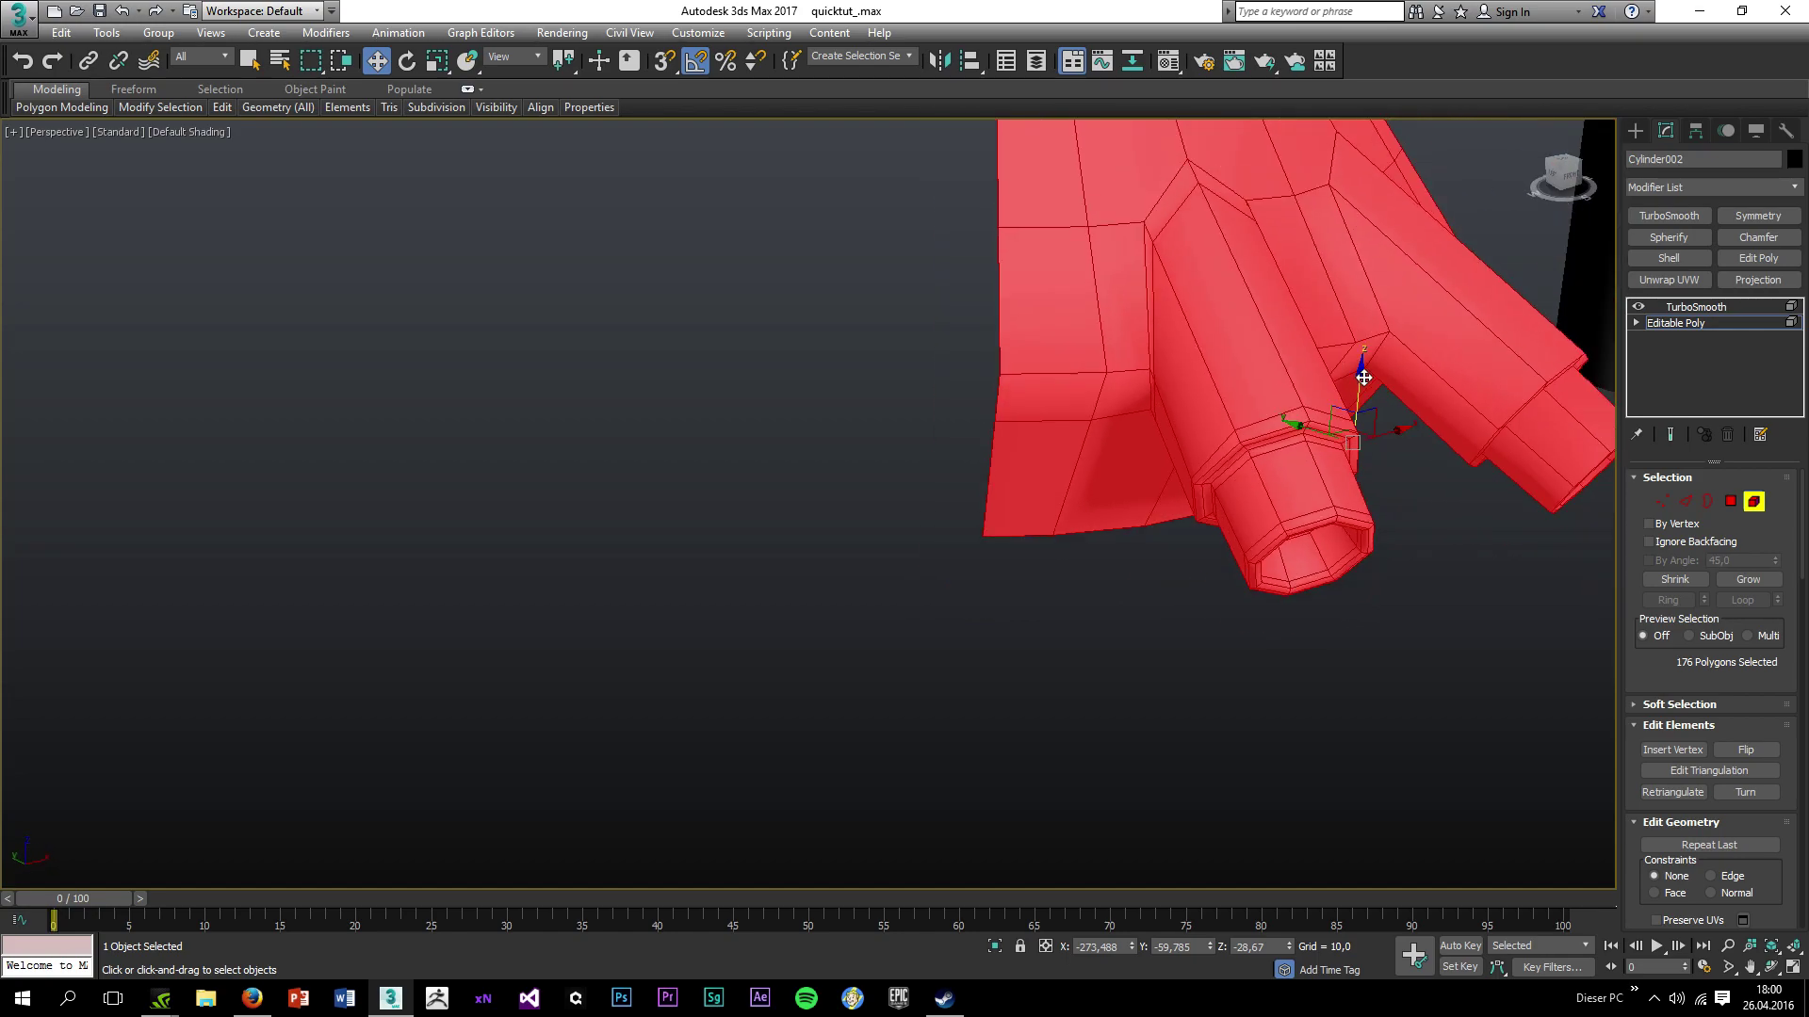
left_click(1695, 307)
left_click(1433, 560)
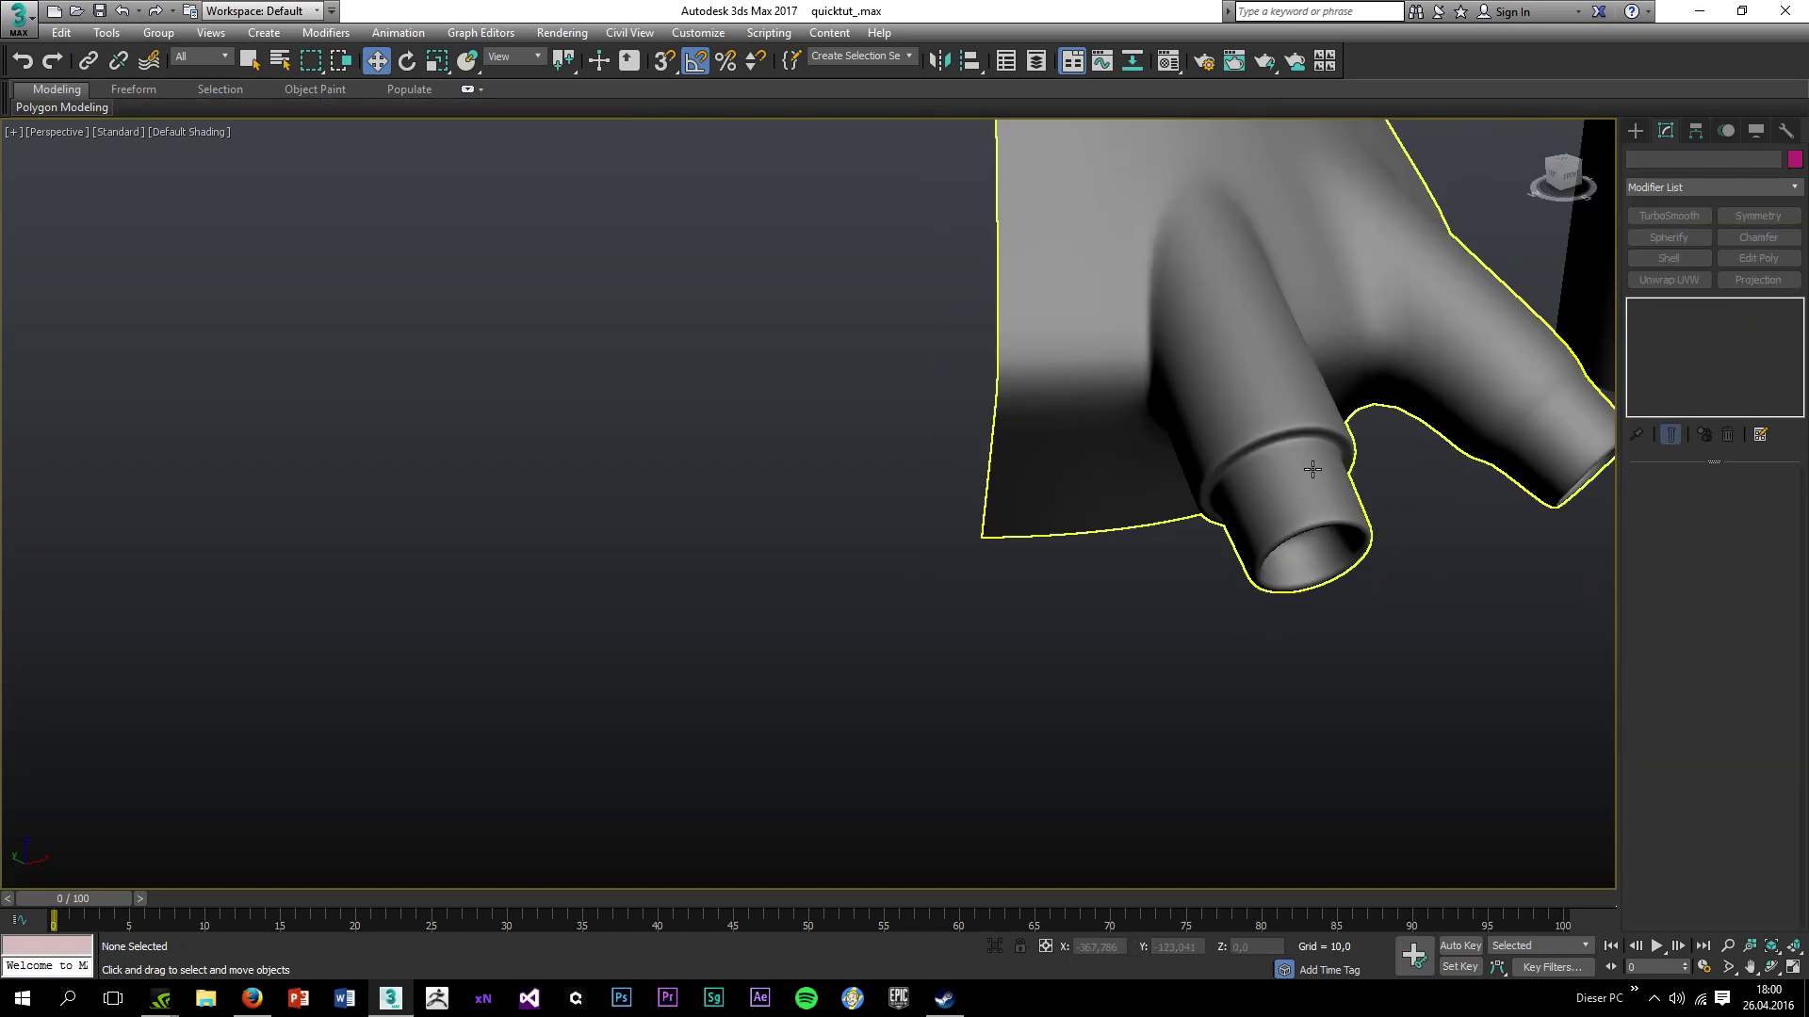
left_click(1268, 431)
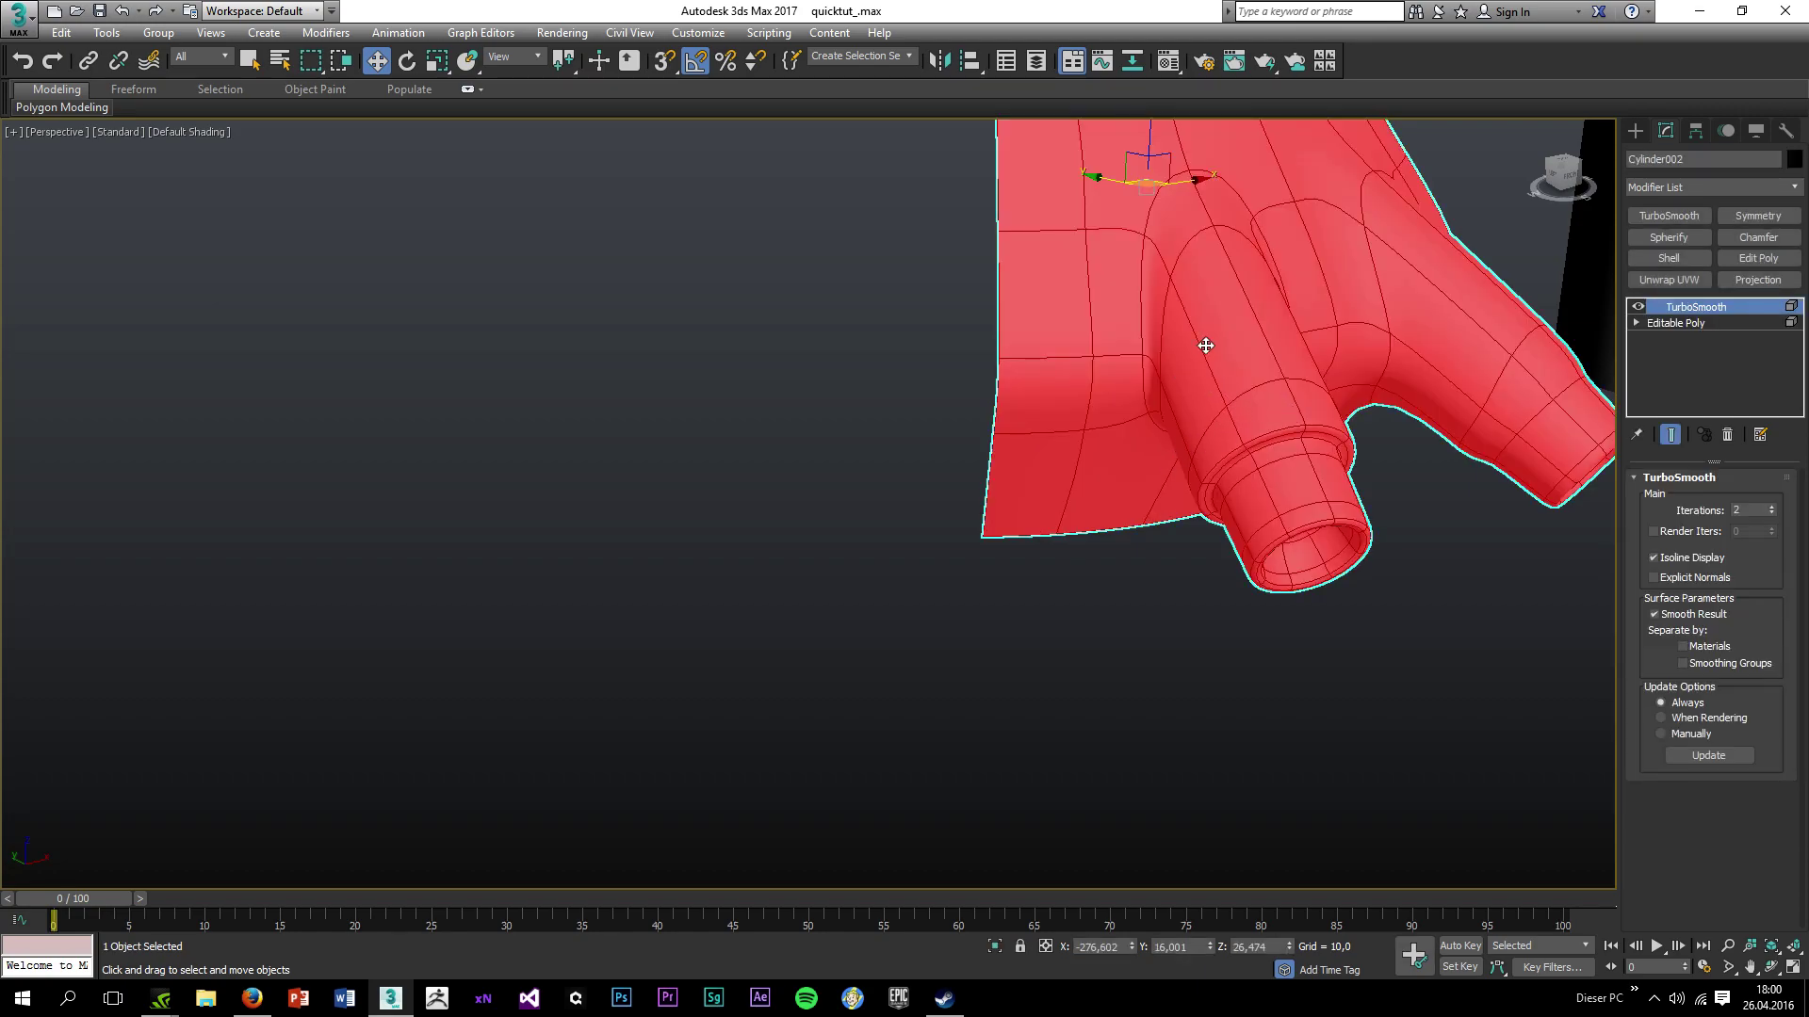
scroll(1186, 333, "up", 2)
Undo the block's Isoline Display and additional TurboSmooth iteration, and reselect the block.
left_click(1676, 323)
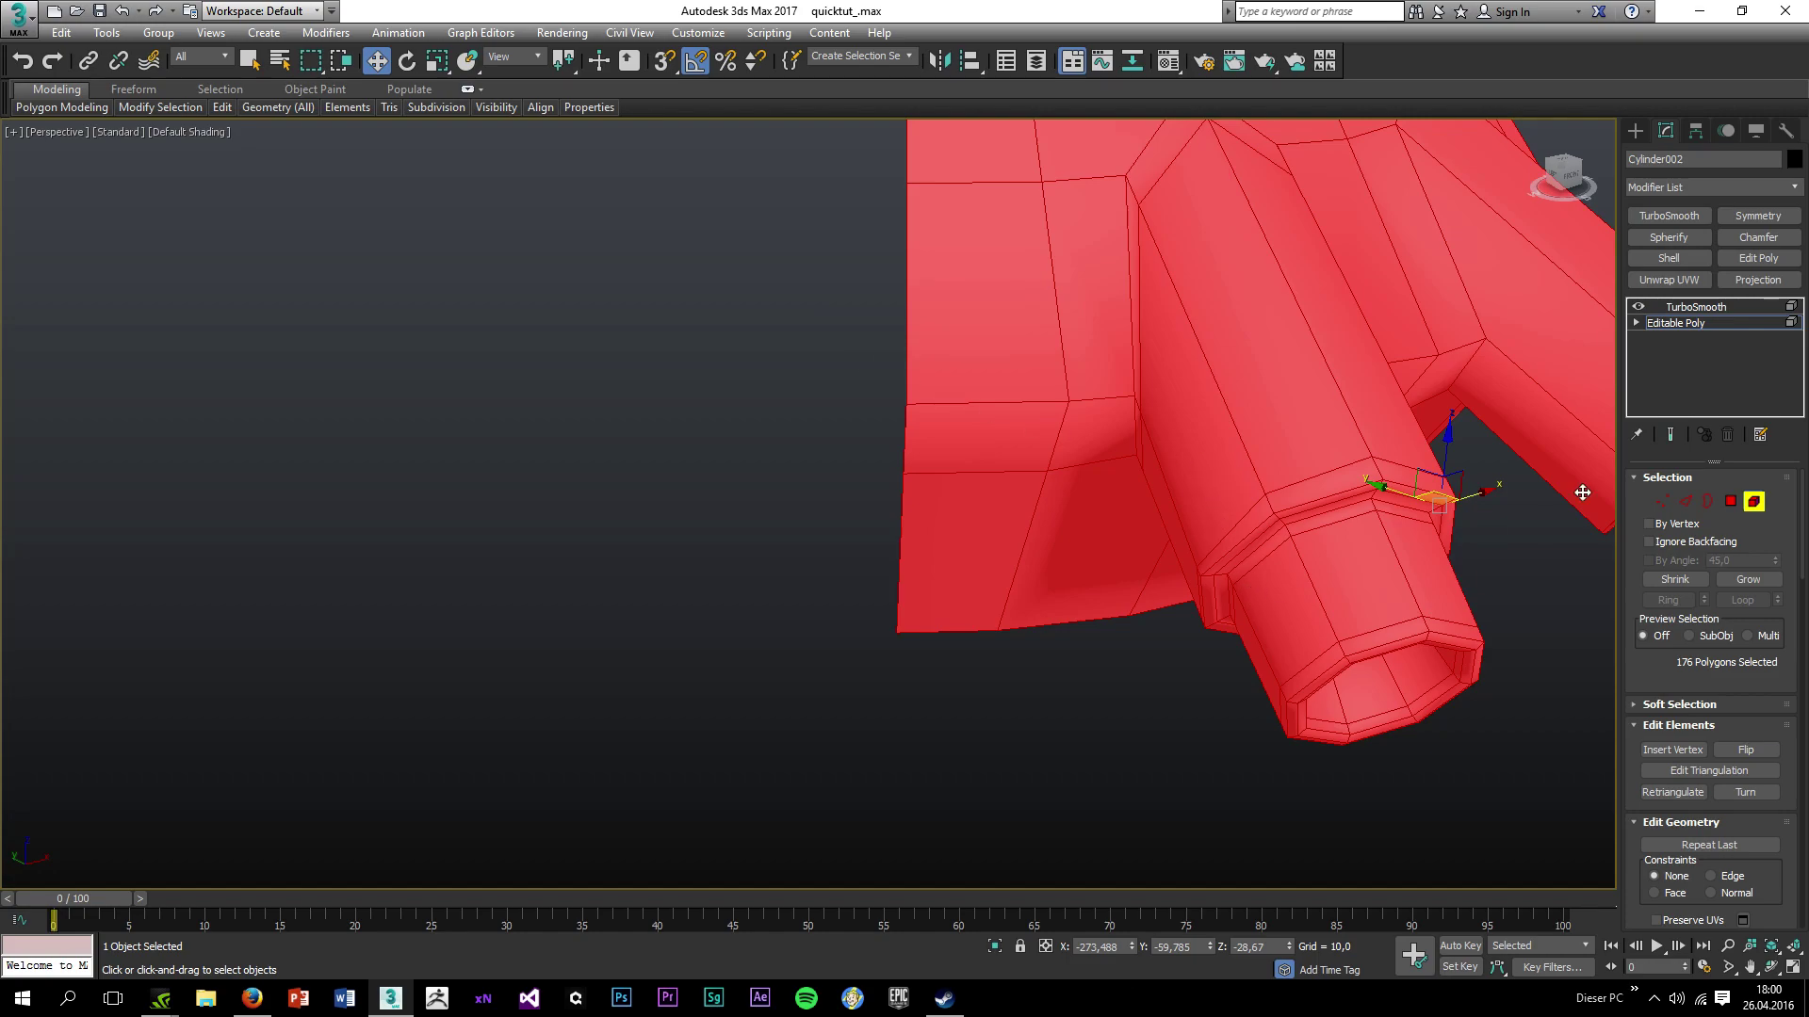
mouse_move(1211, 553)
middle_mouse_down("alt")
mouse_move(1316, 505)
mouse_move(1316, 525)
mouse_move(1140, 534)
mouse_move(1236, 532)
middle_mouse_up("alt")
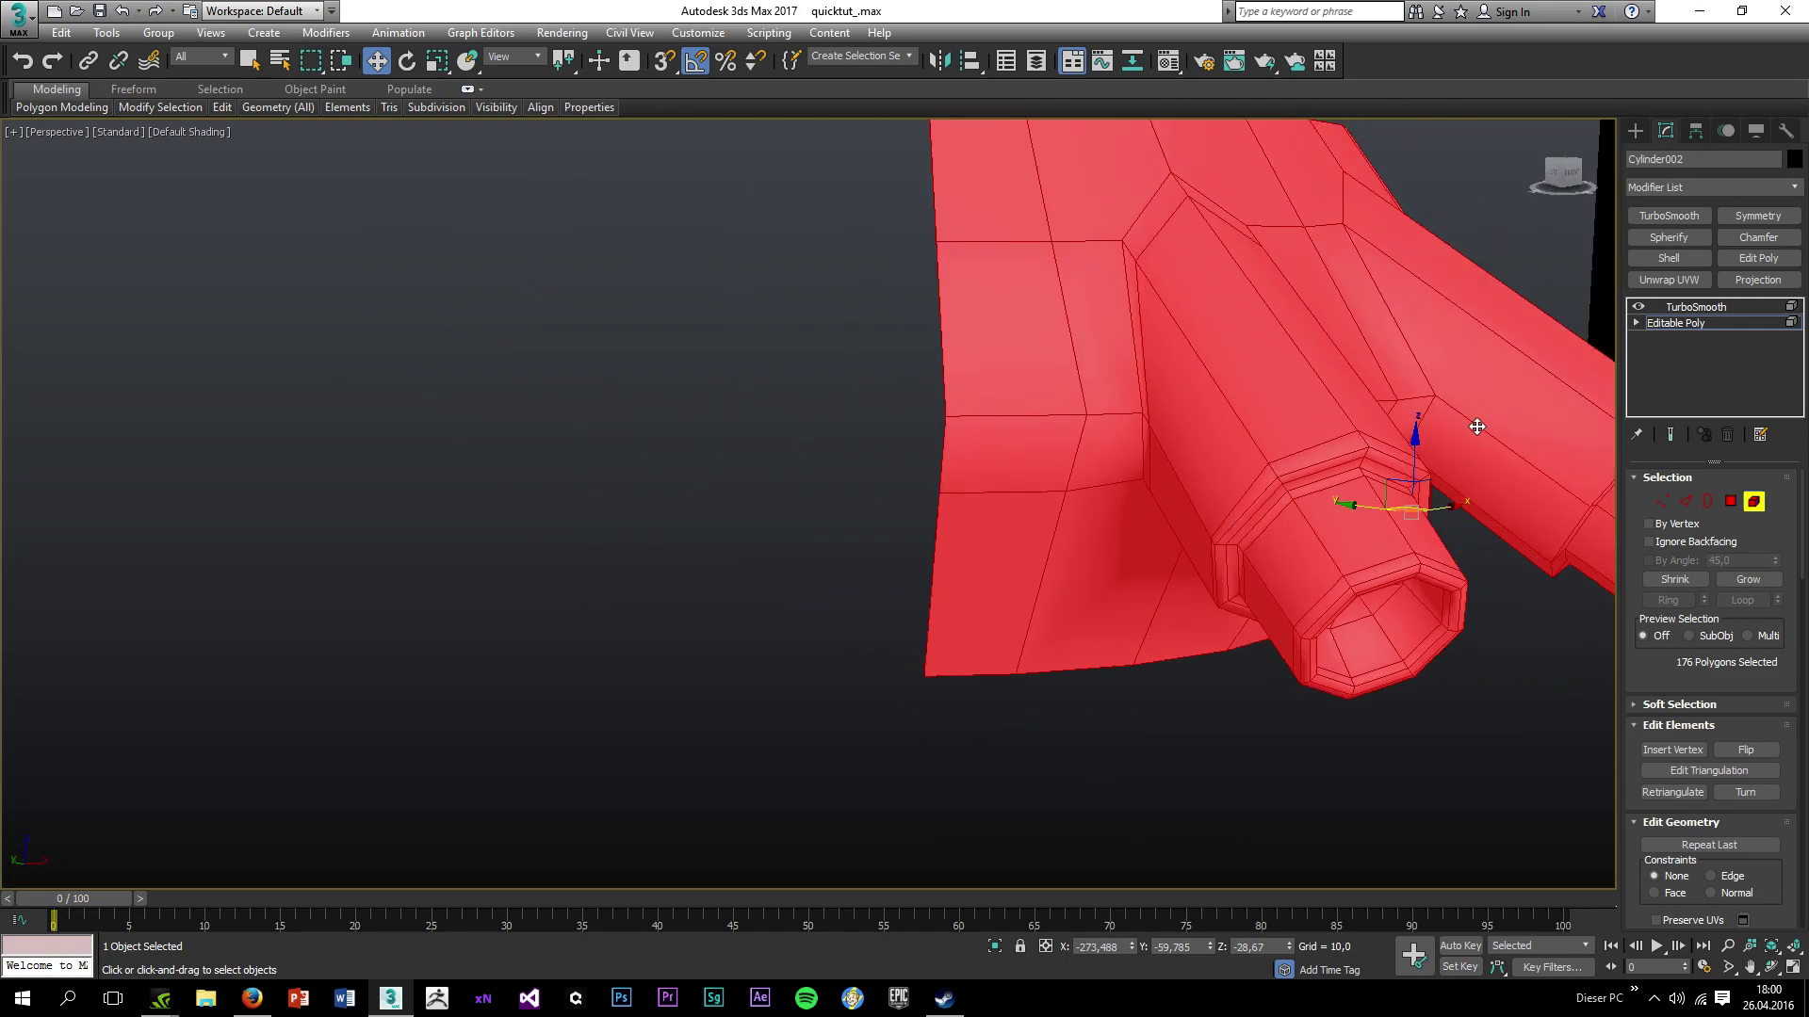
key("ctrl+d")
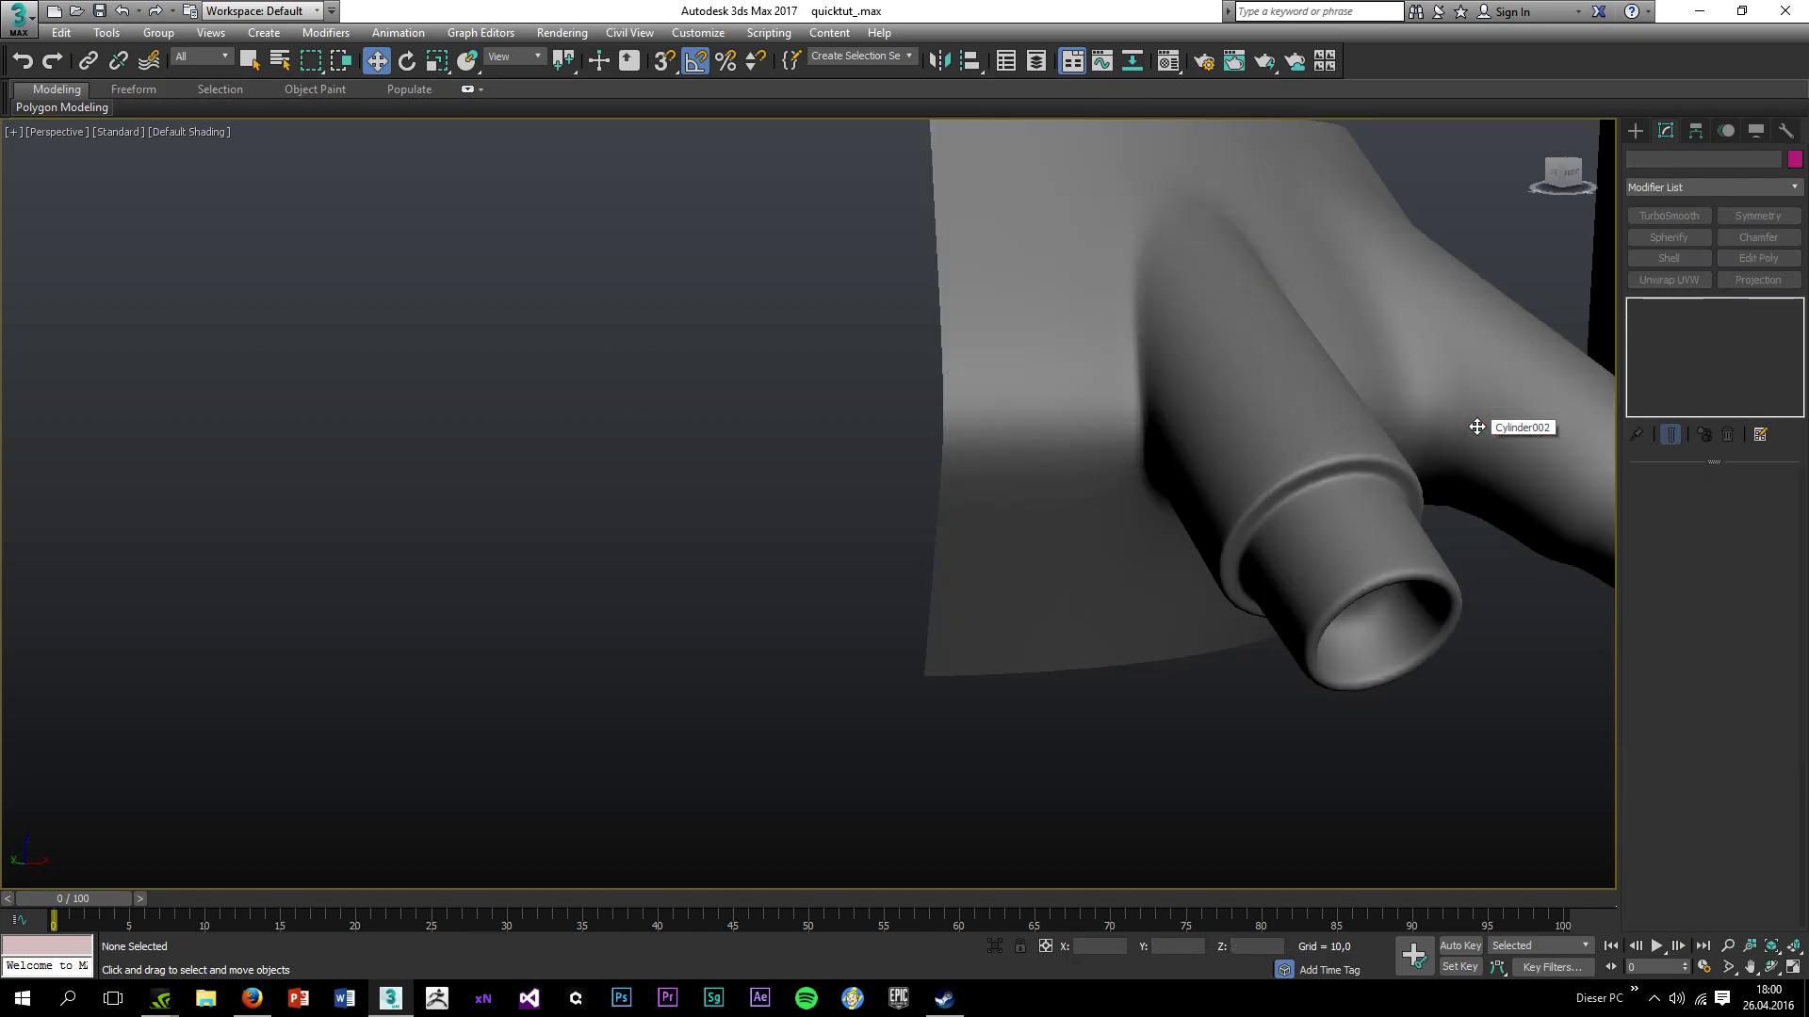
key("ctrl+z")
key("ctrl+z")
key("ctrl+d")
left_click(1477, 427)
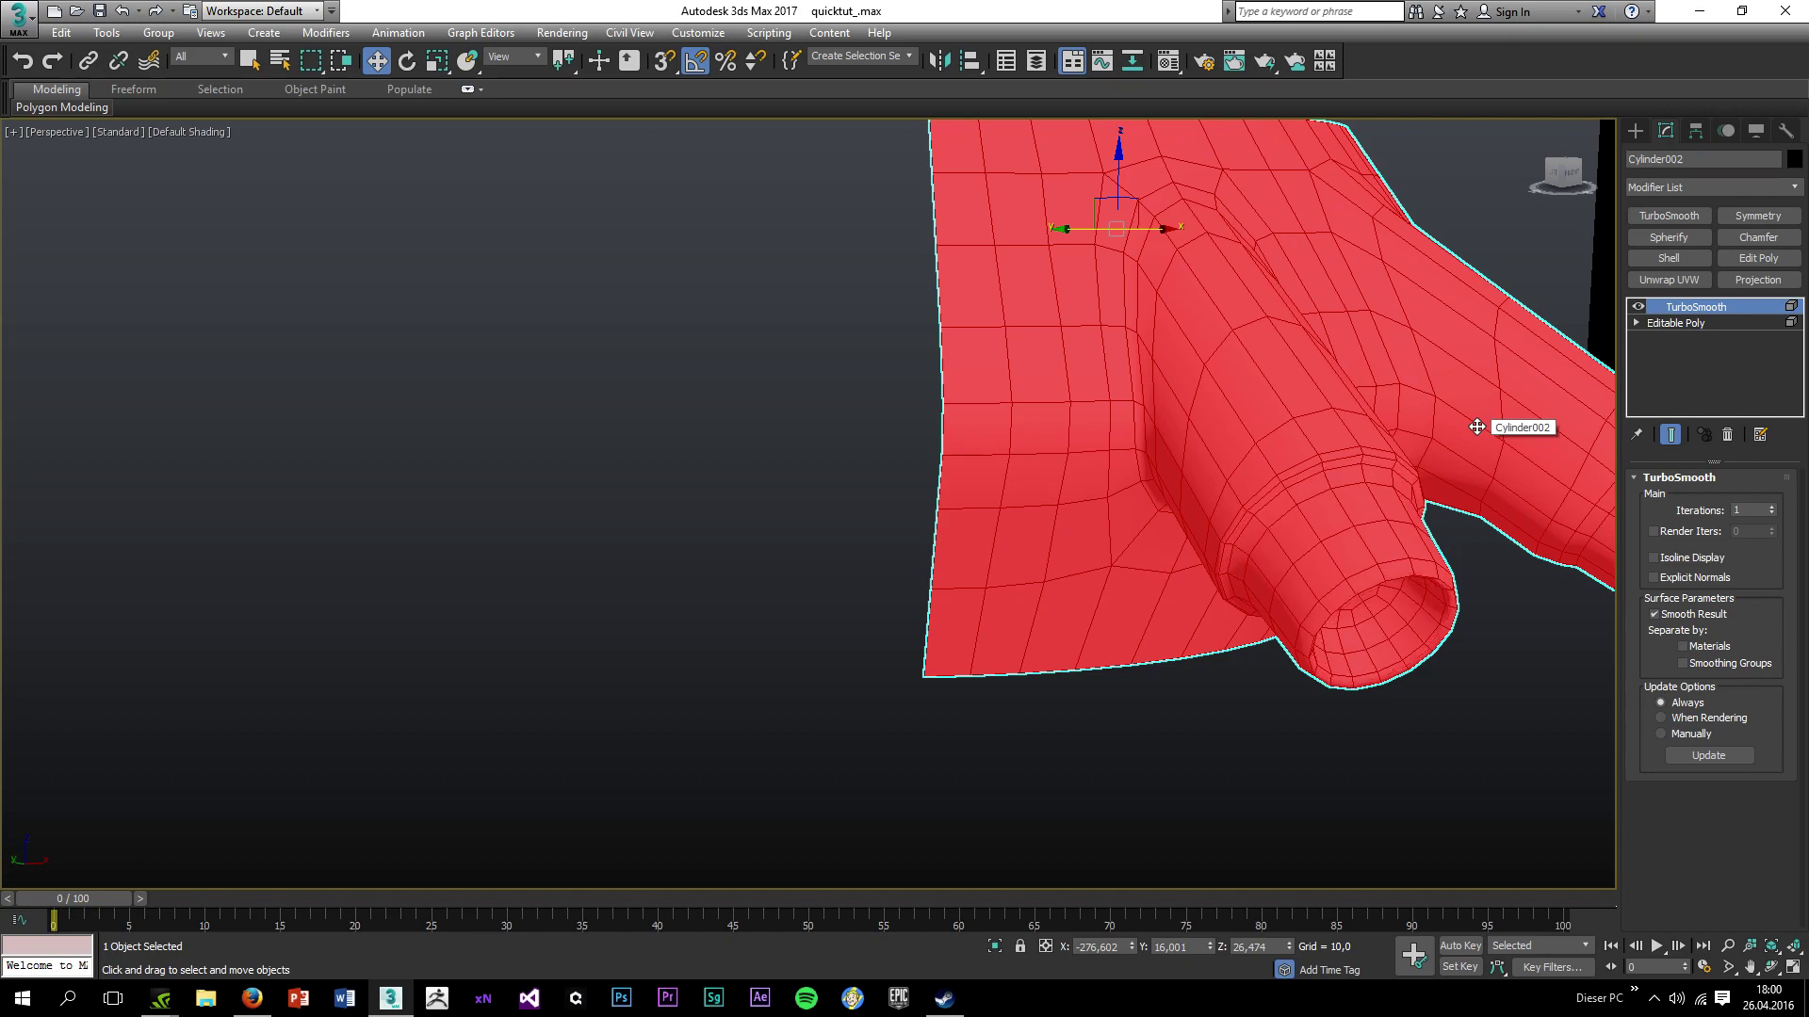
Undo the supporting edge loops around the pegs and the TurboSmooth modifier, and display edged faces on the block.
key("ctrl+z")
key("ctrl+z")
key("ctrl+z")
key("ctrl+z")
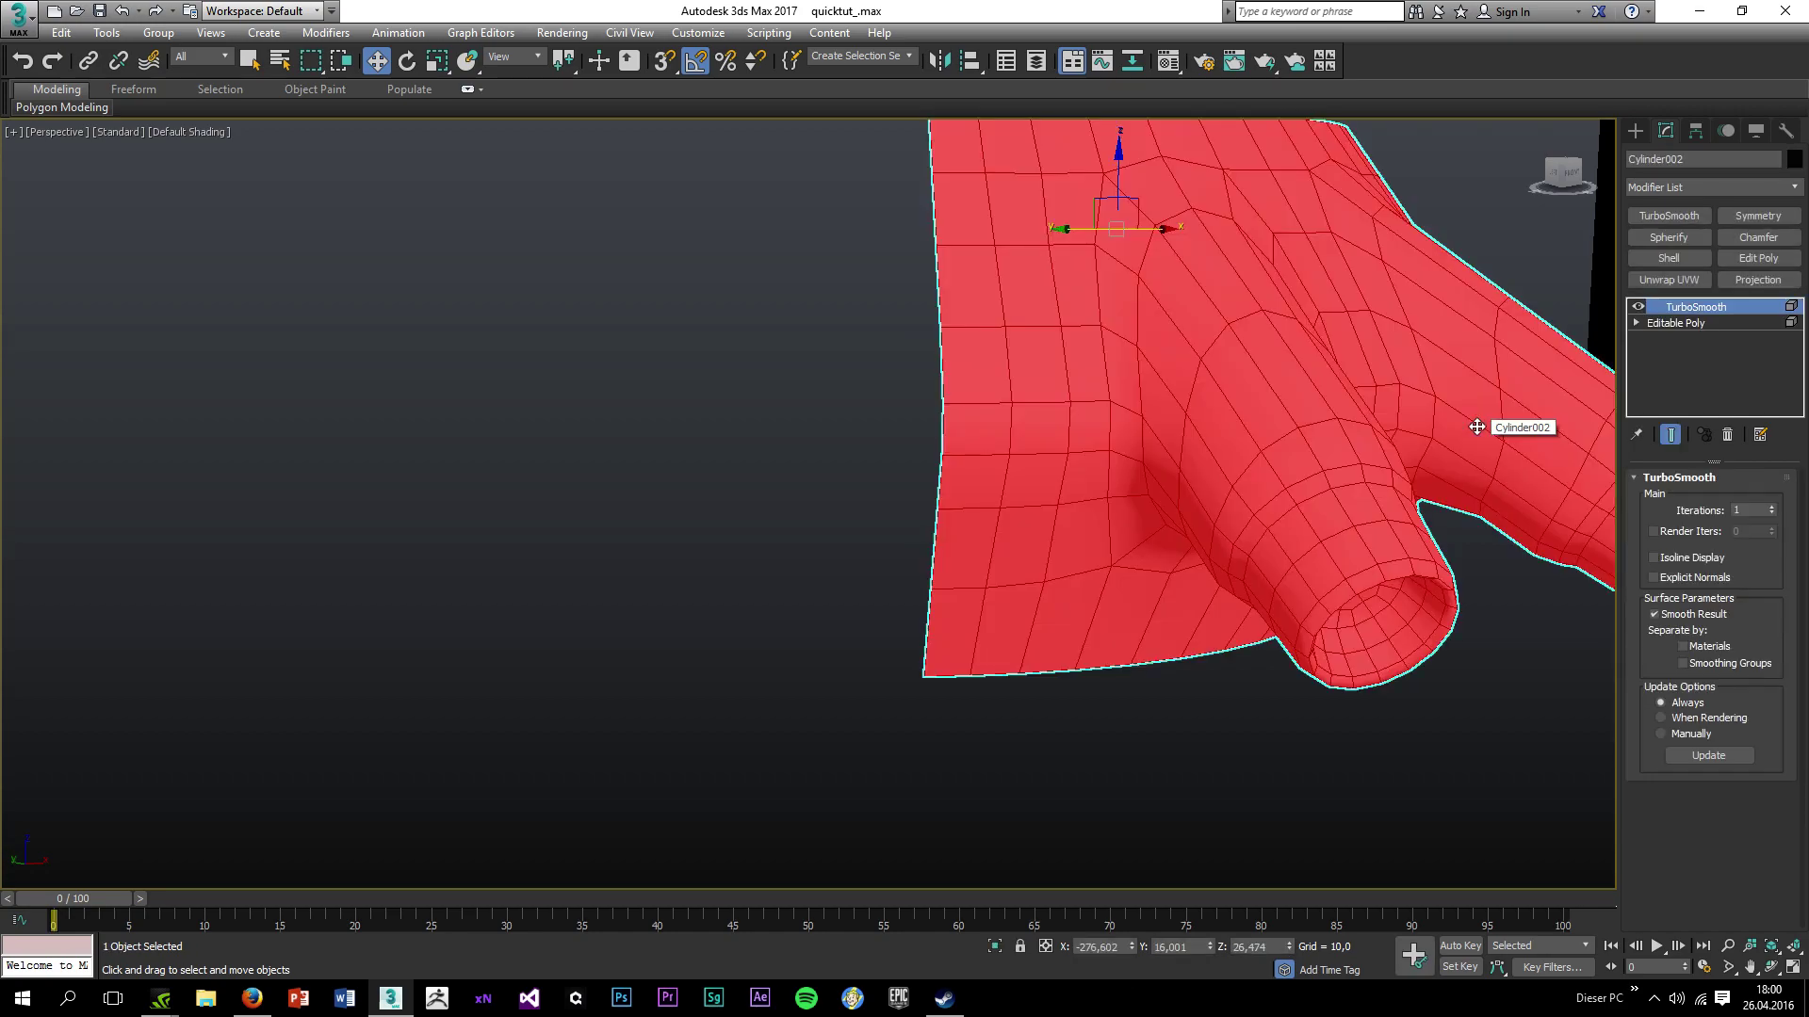
key("ctrl+z")
key("ctrl+z")
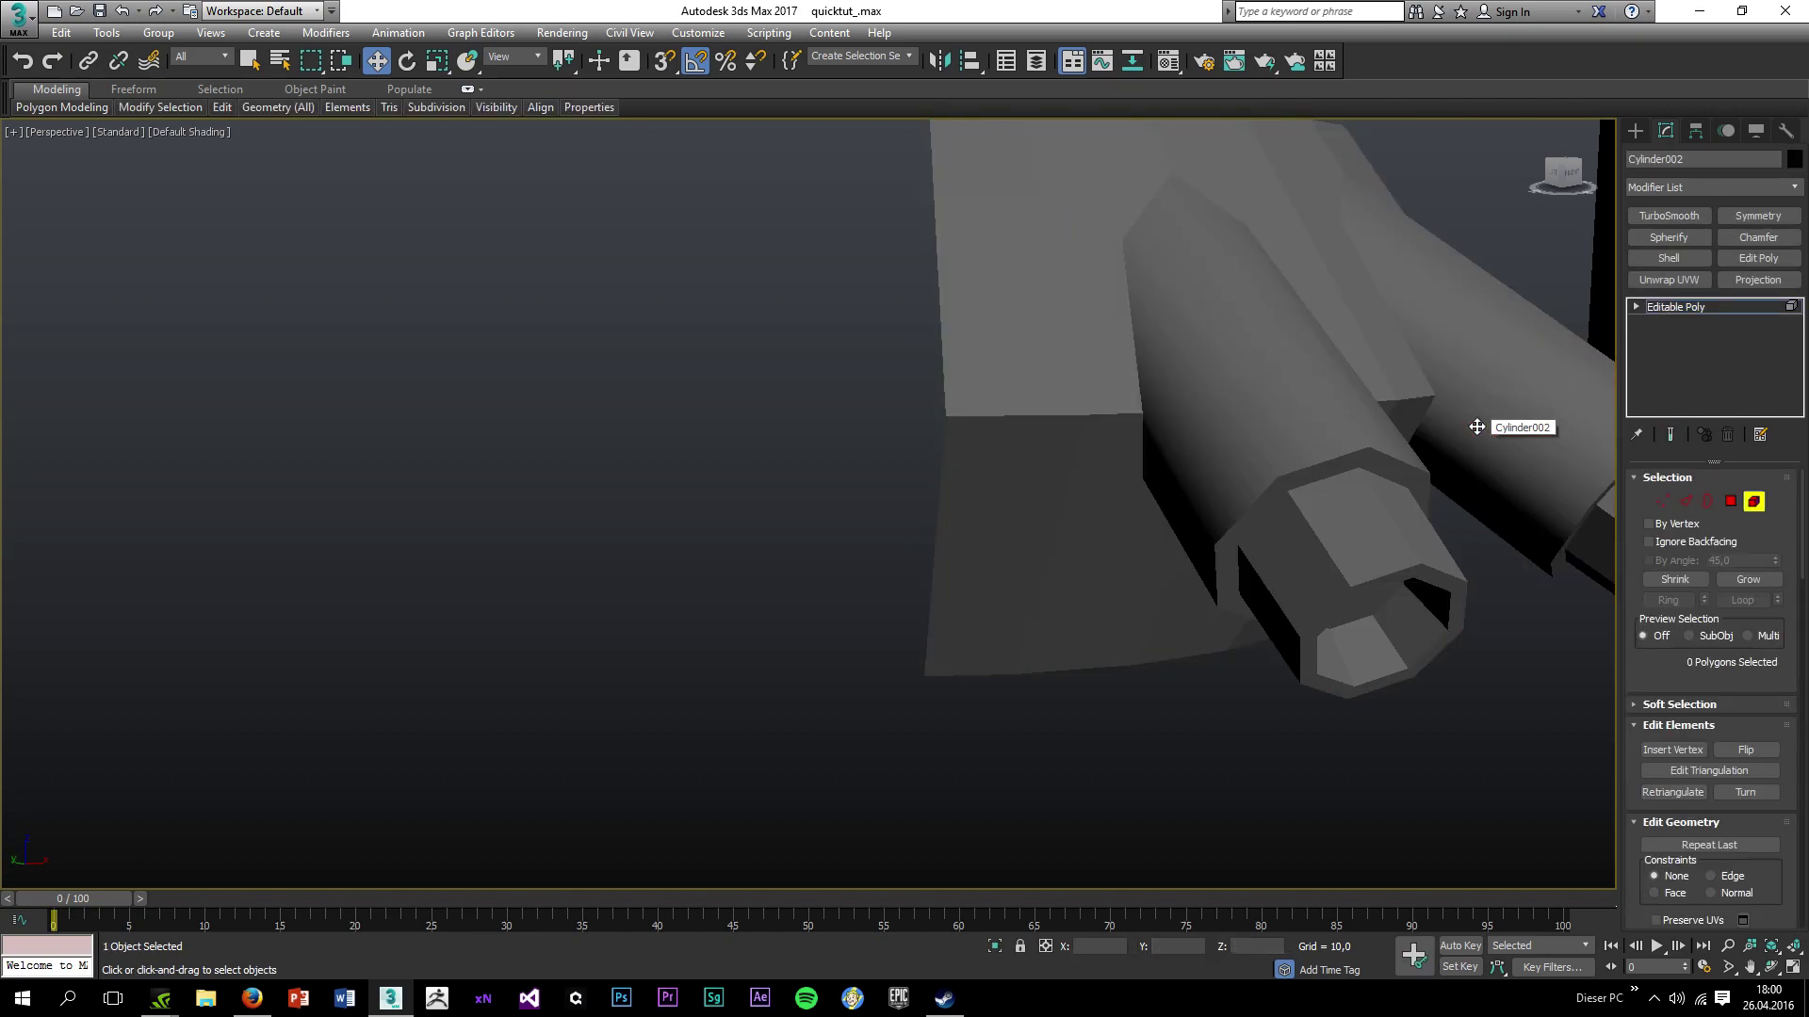
key("F4")
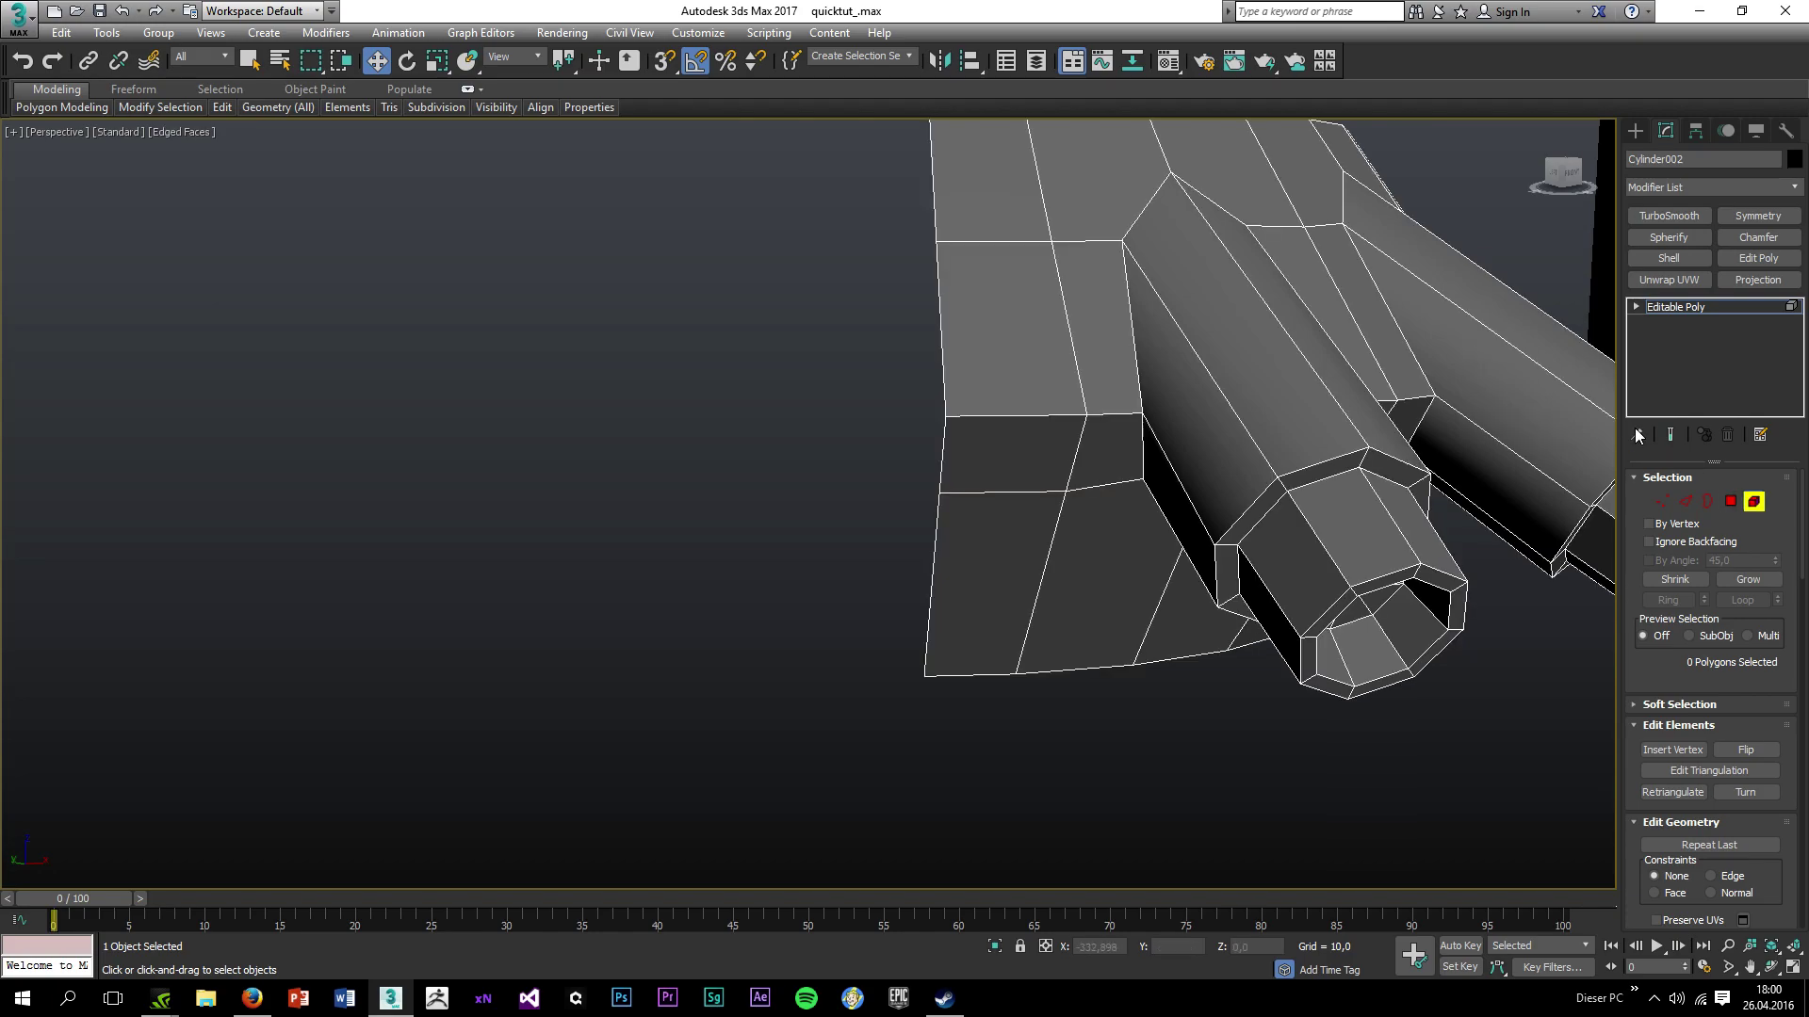
Add a CreaseSet modifier above the block's Editable Poly.
left_click(1688, 500)
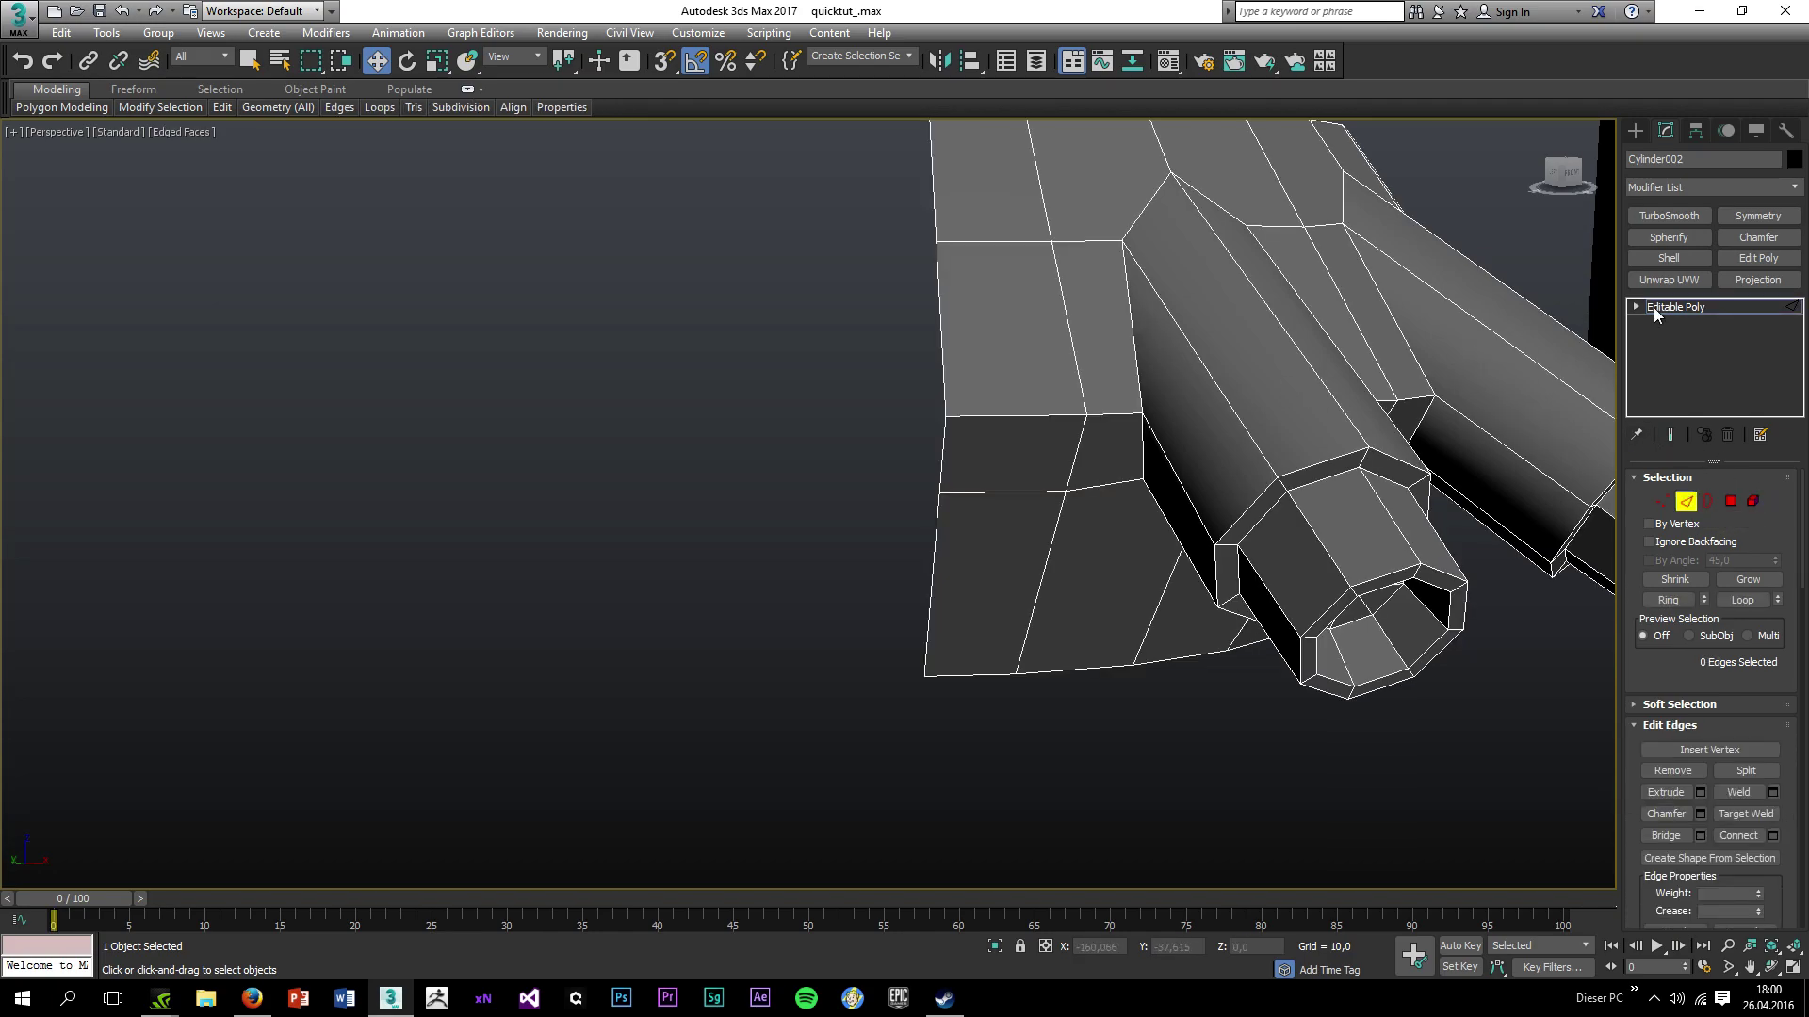
left_click(1664, 188)
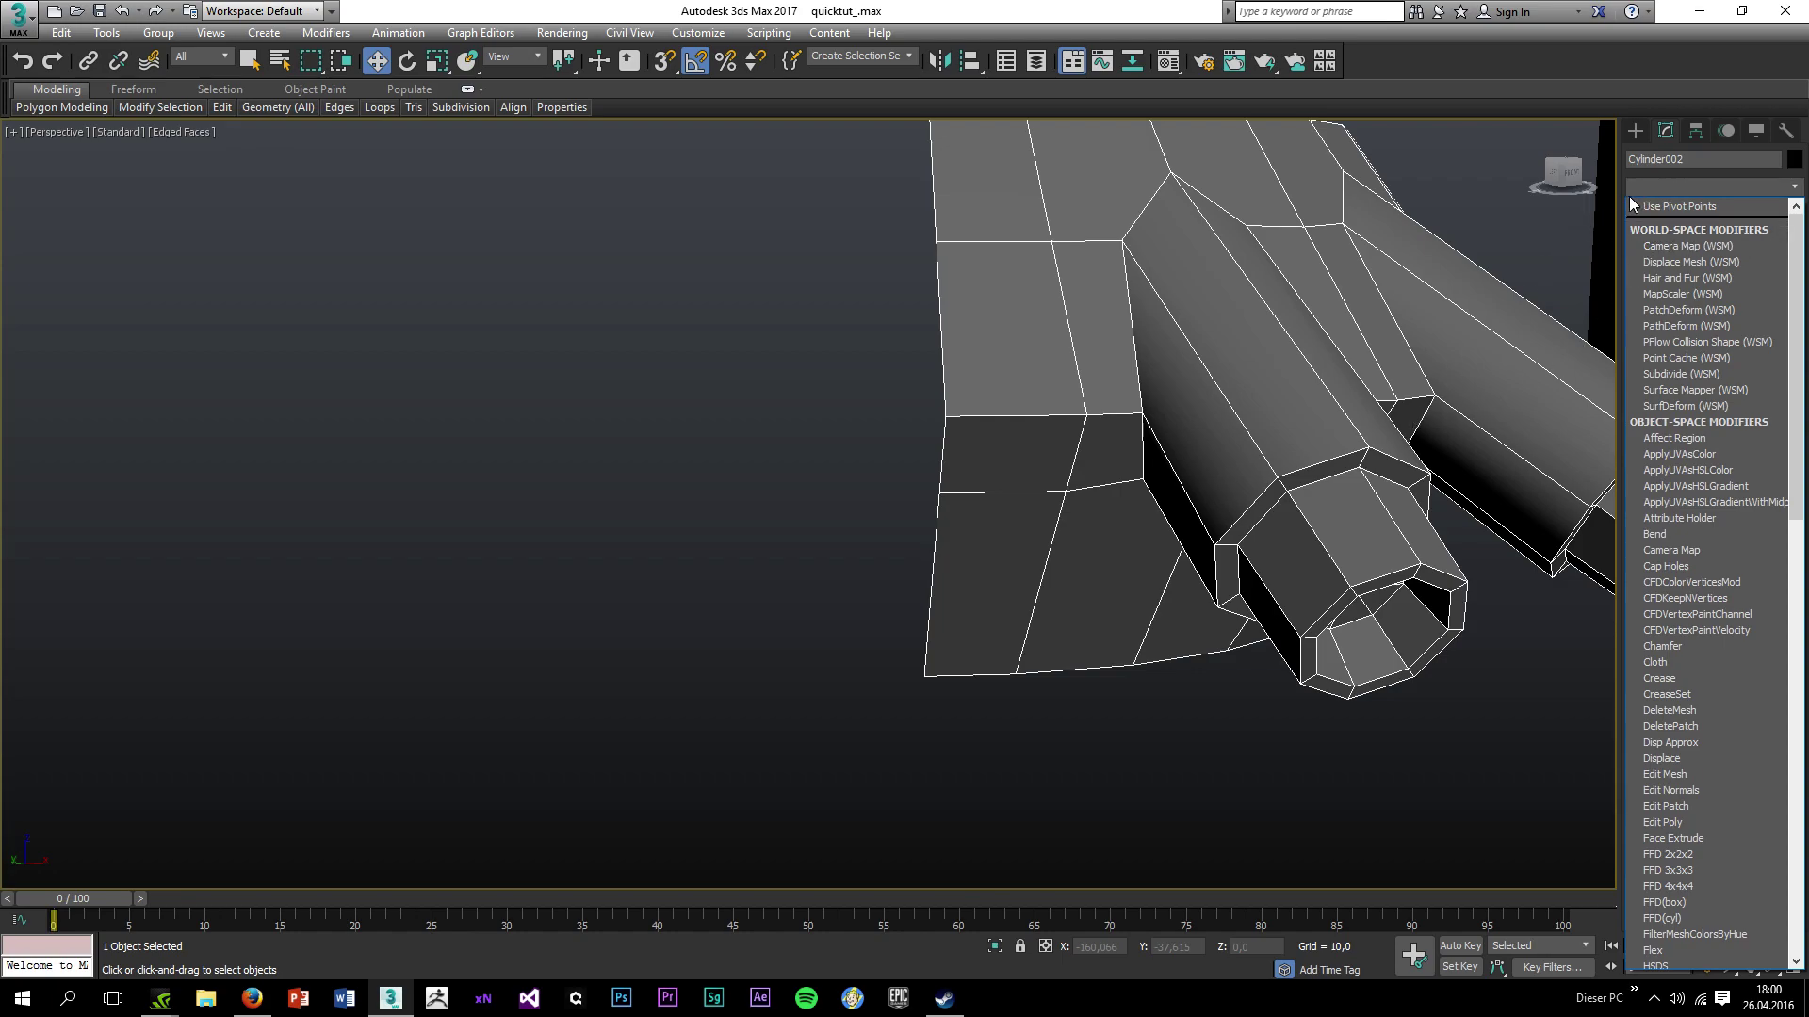
scroll(1696, 202, "down", 1)
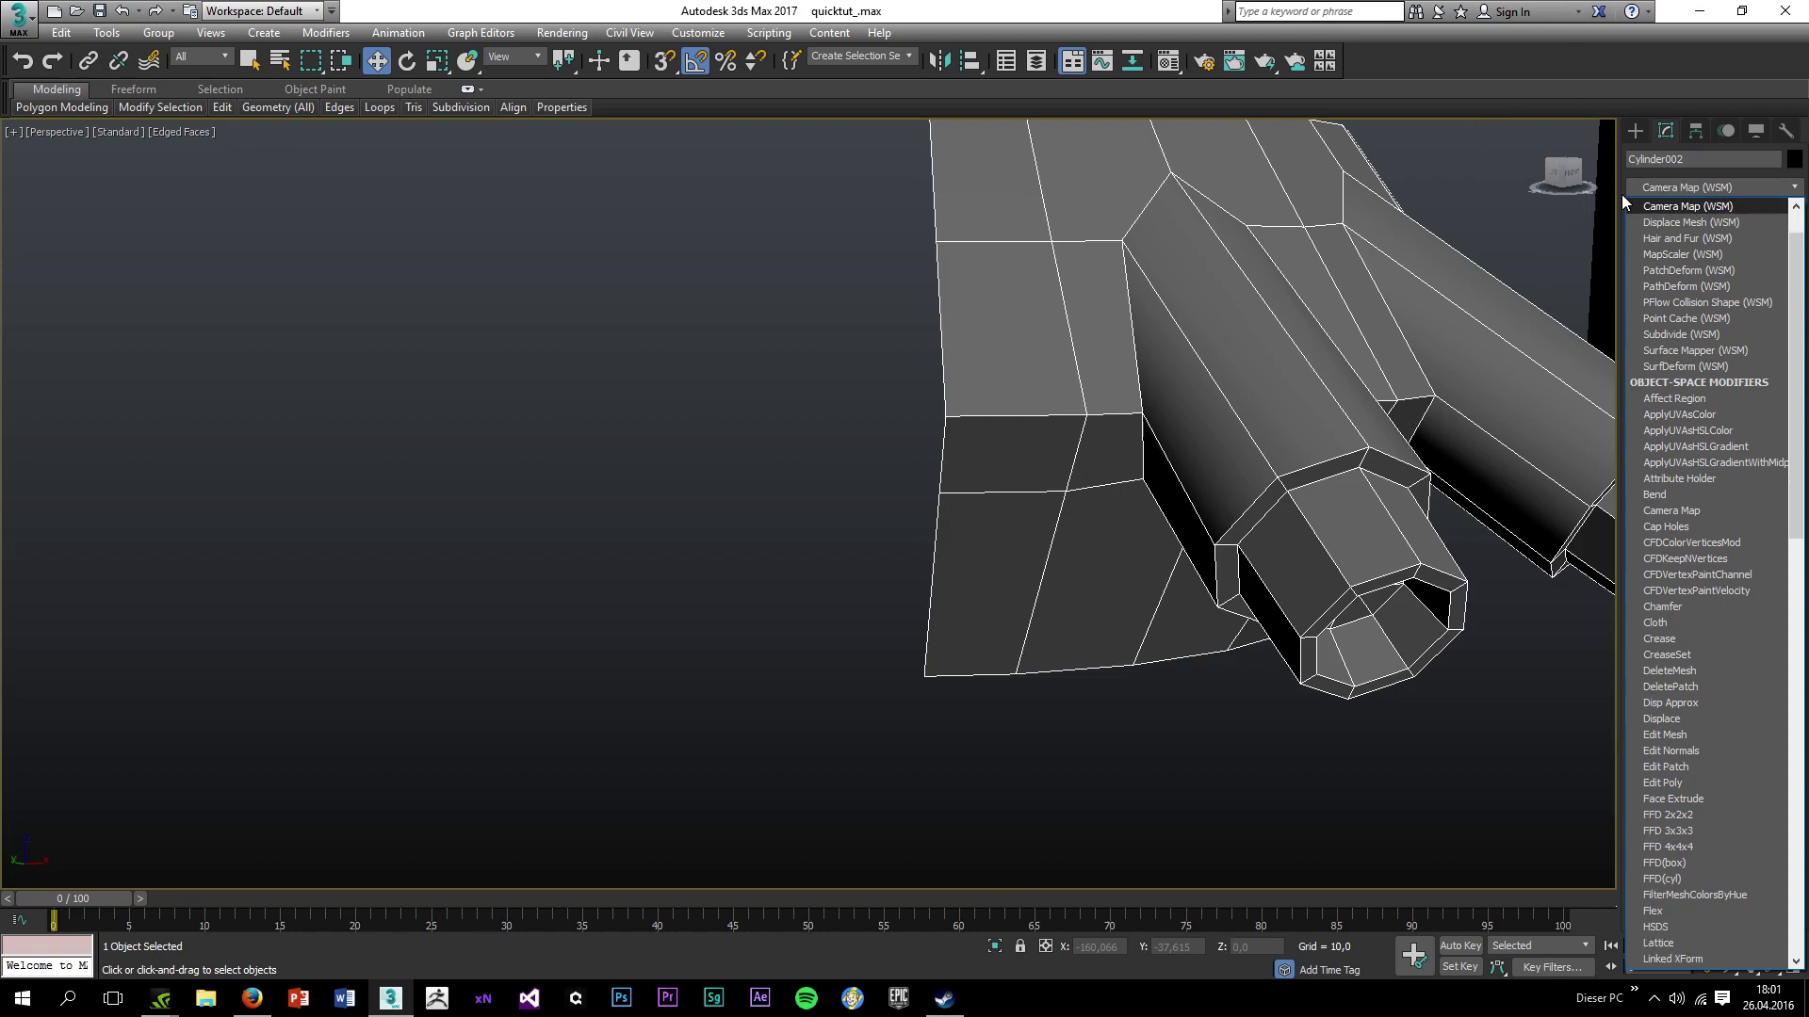
left_click(1650, 187)
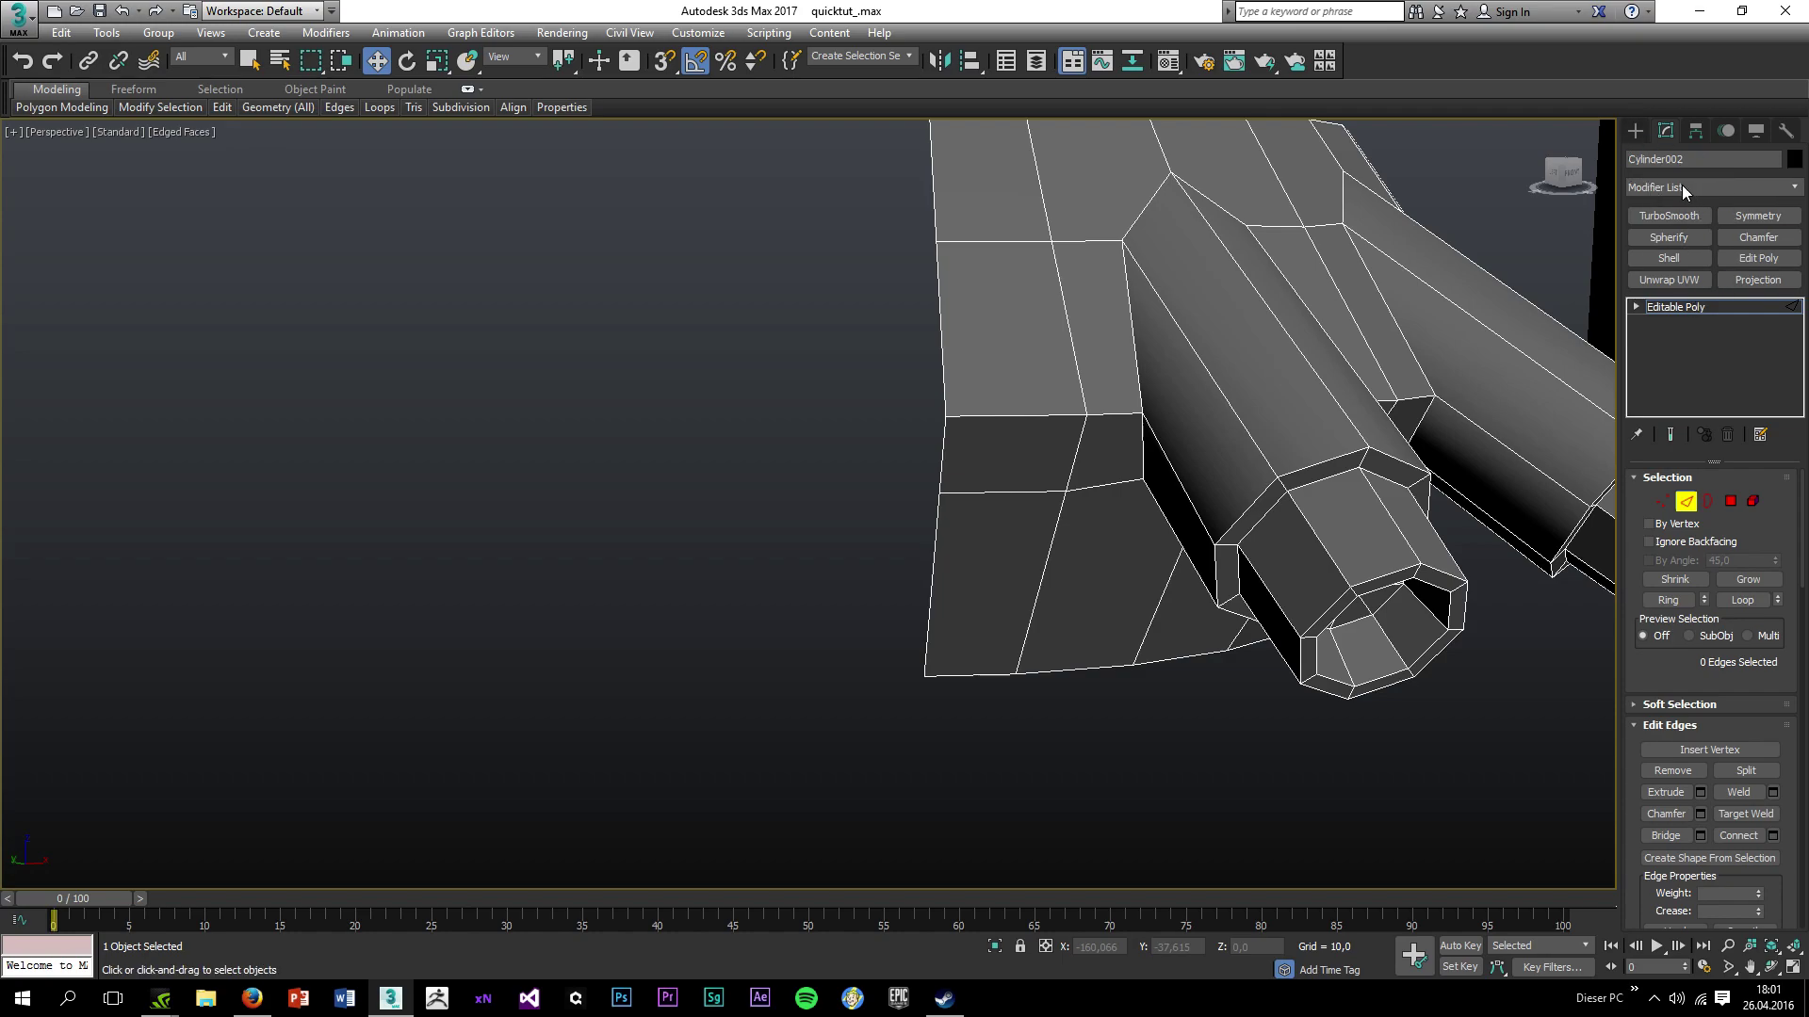
left_click(1681, 186)
scroll(1682, 185, "down", 1)
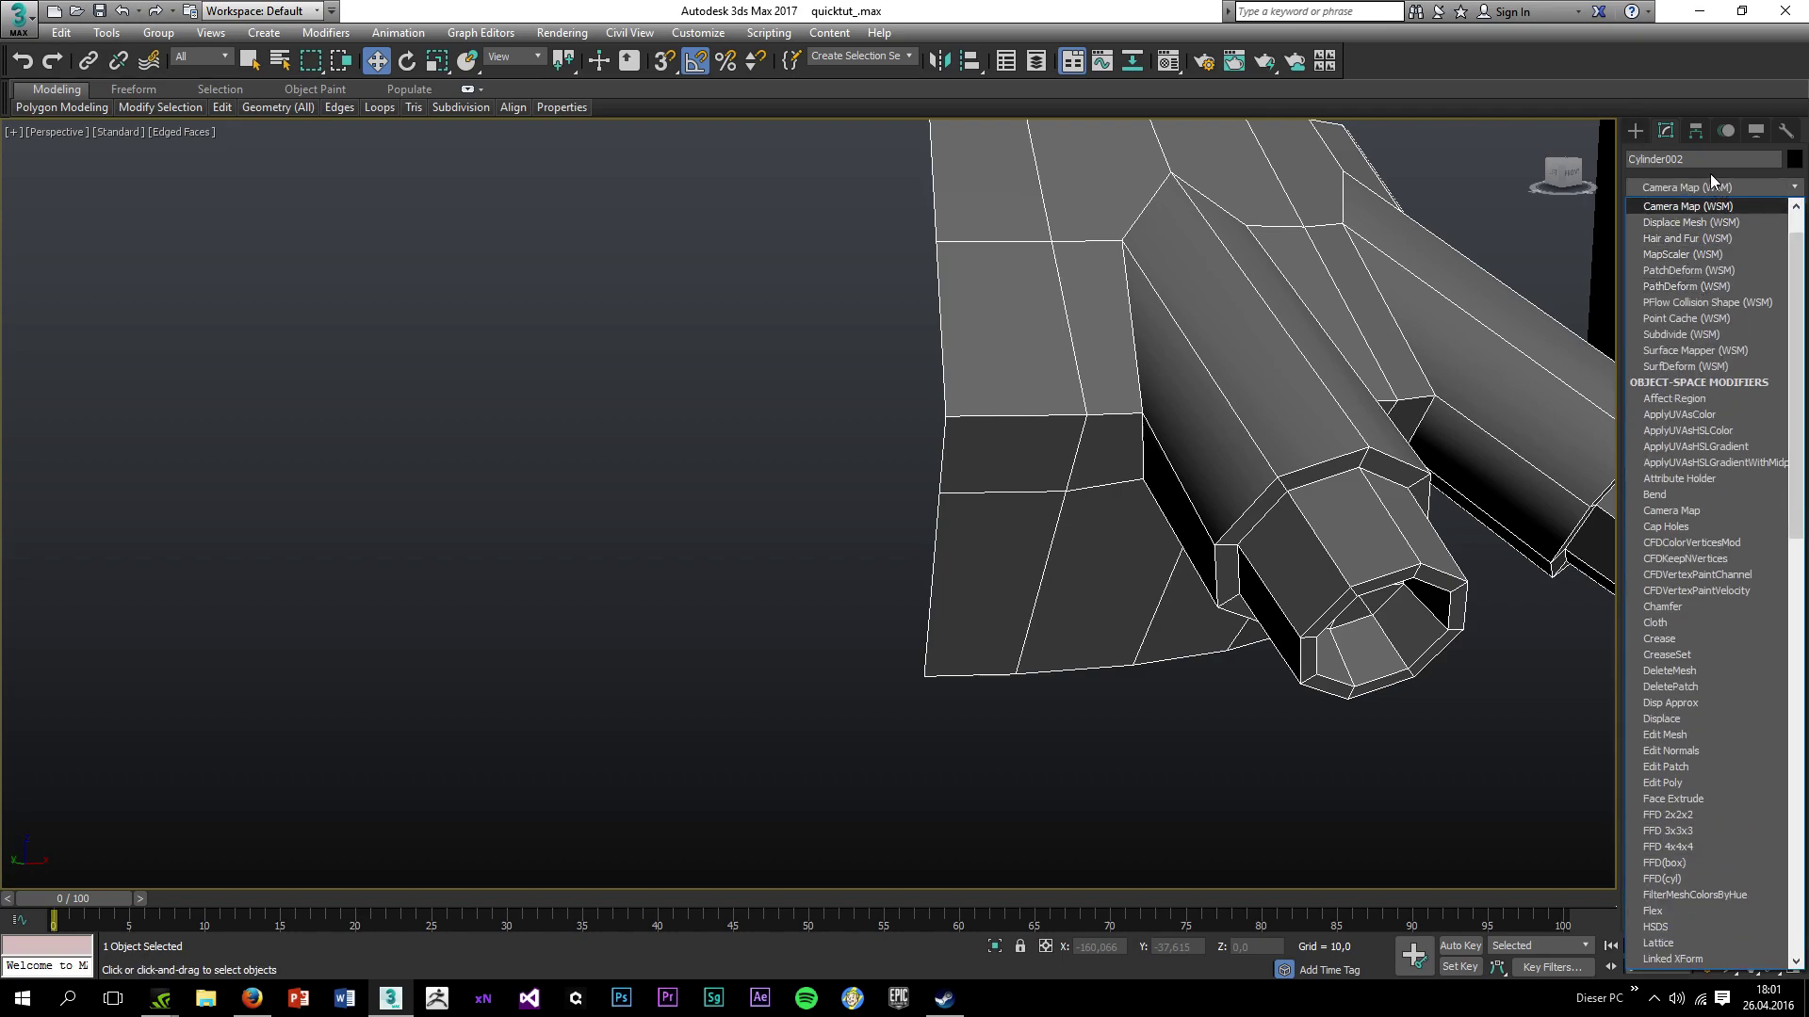
left_click(1694, 183)
left_click(1693, 181)
scroll(1698, 211, "down", 10)
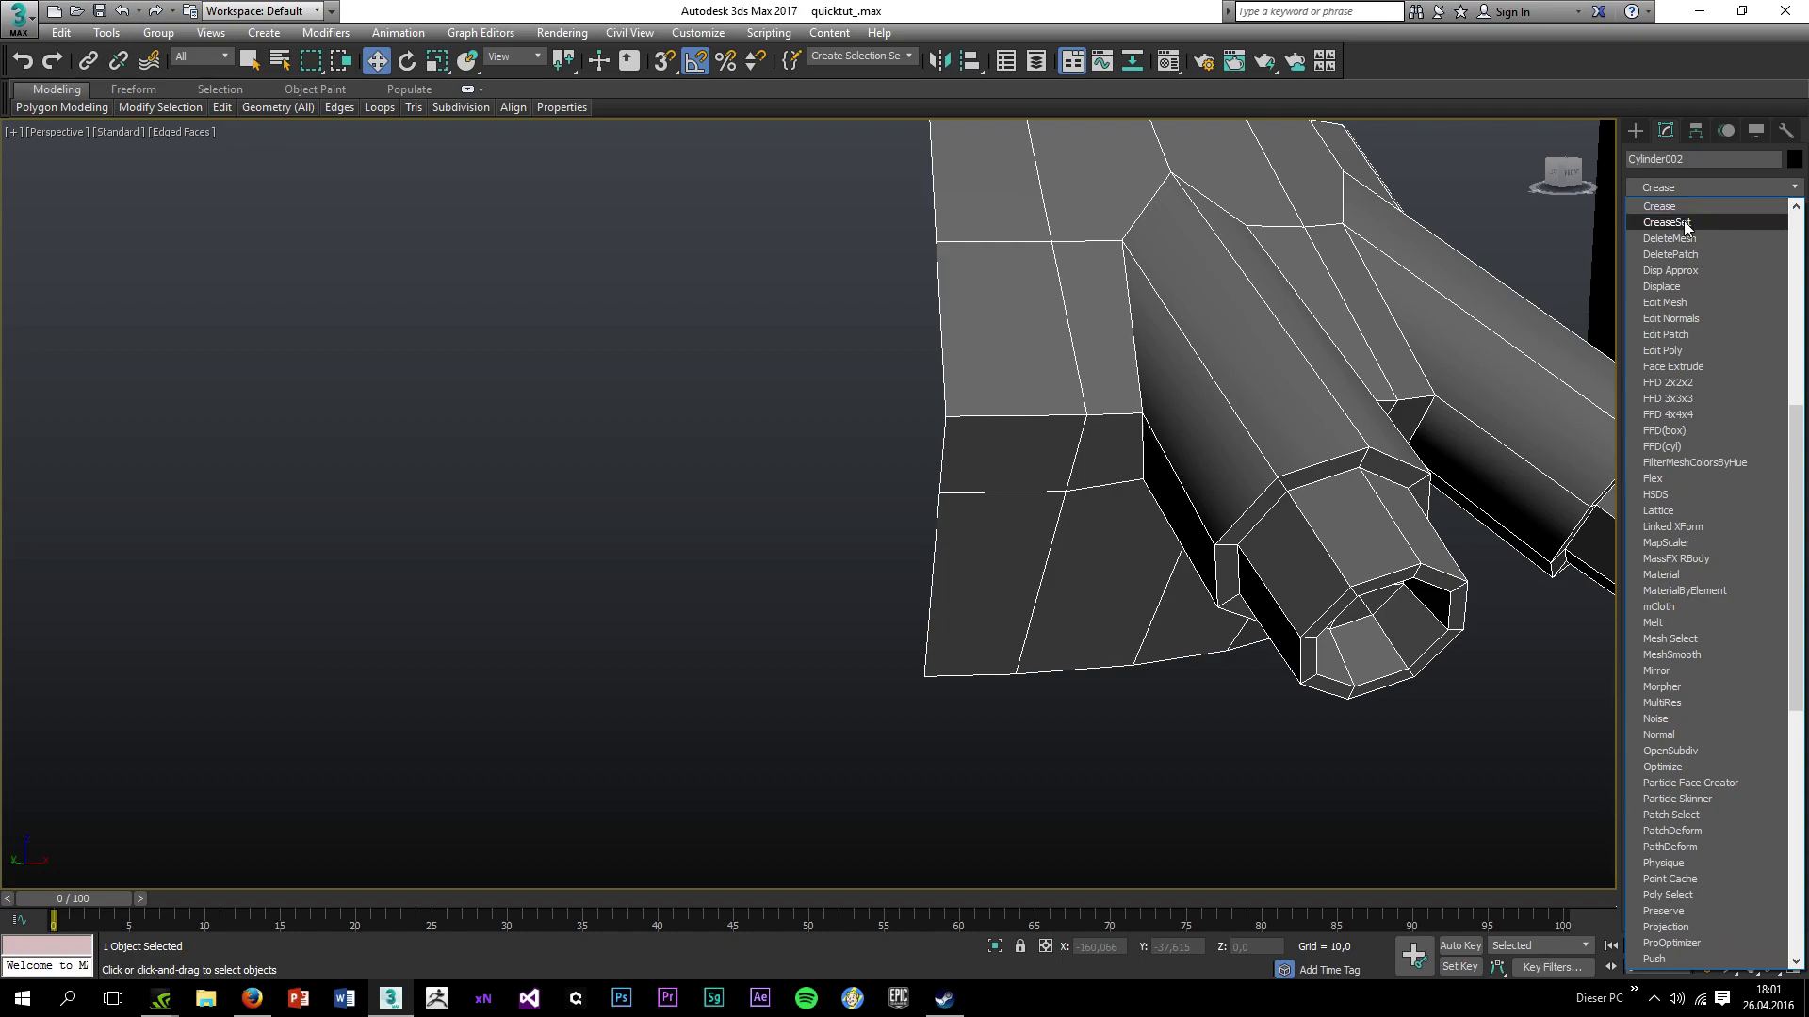
left_click(1691, 222)
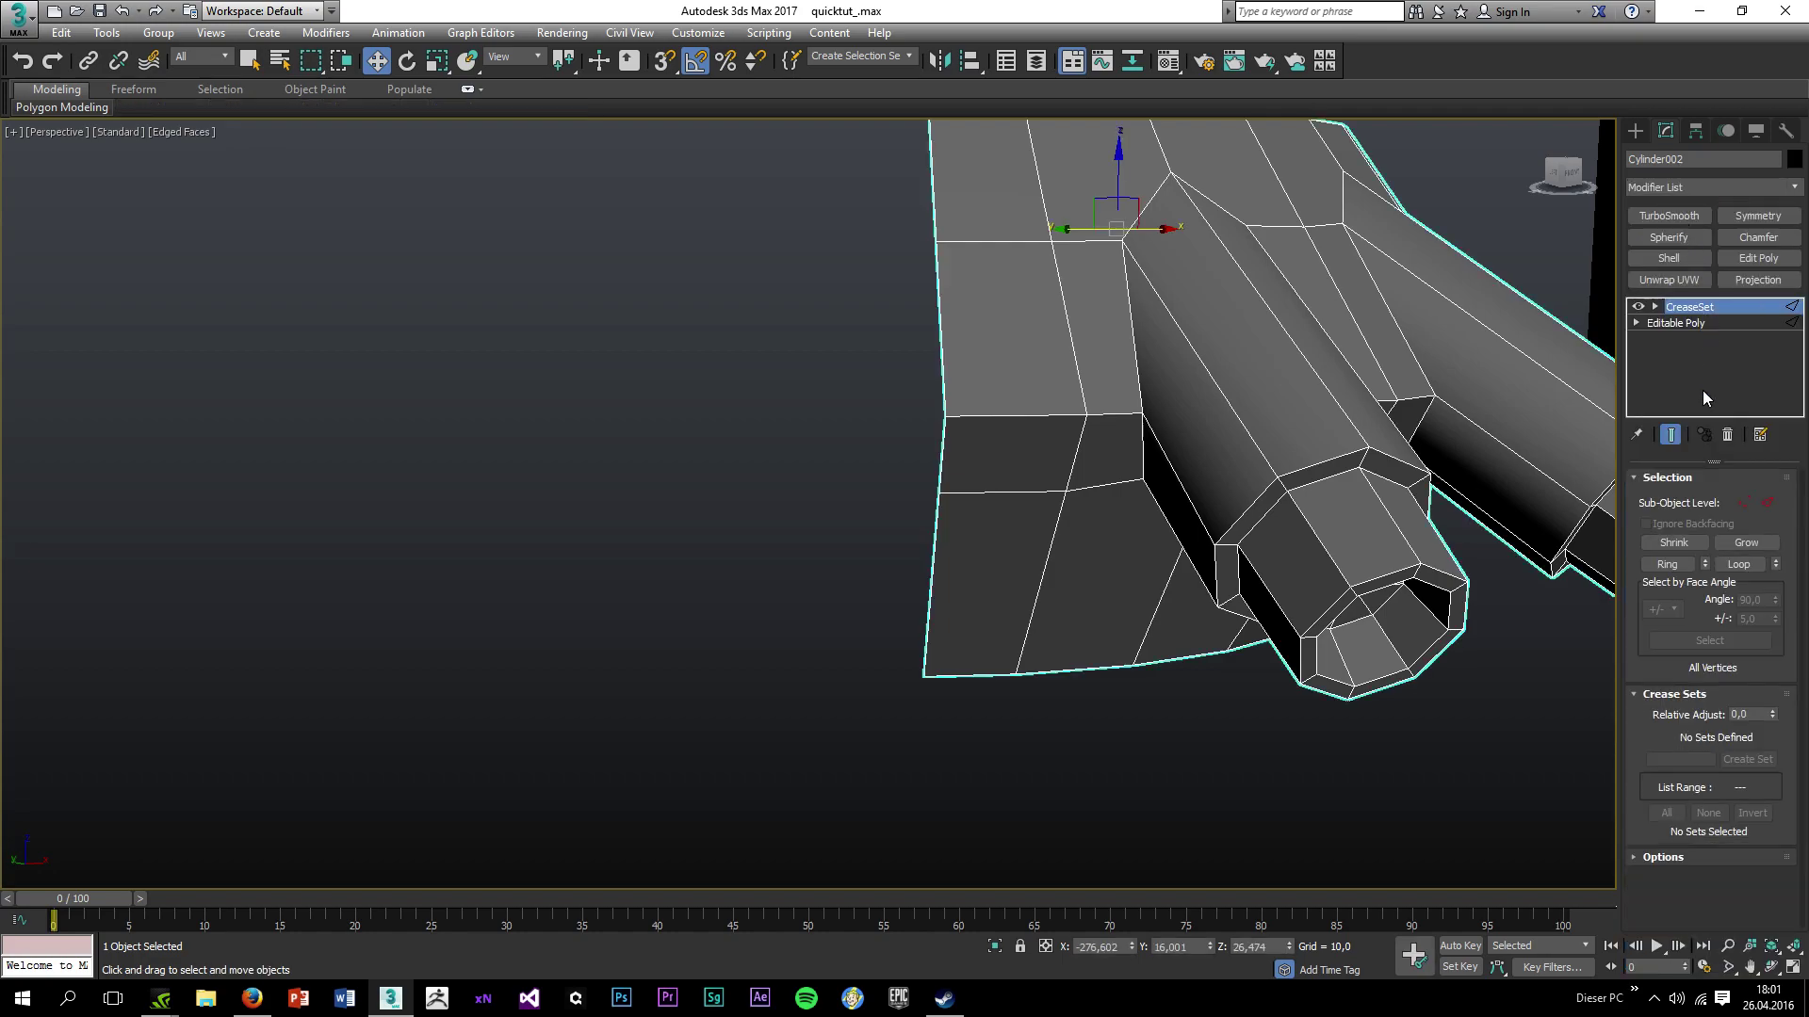
Create a crease set from the edge loops where both pegs join the block.
left_click(1765, 503)
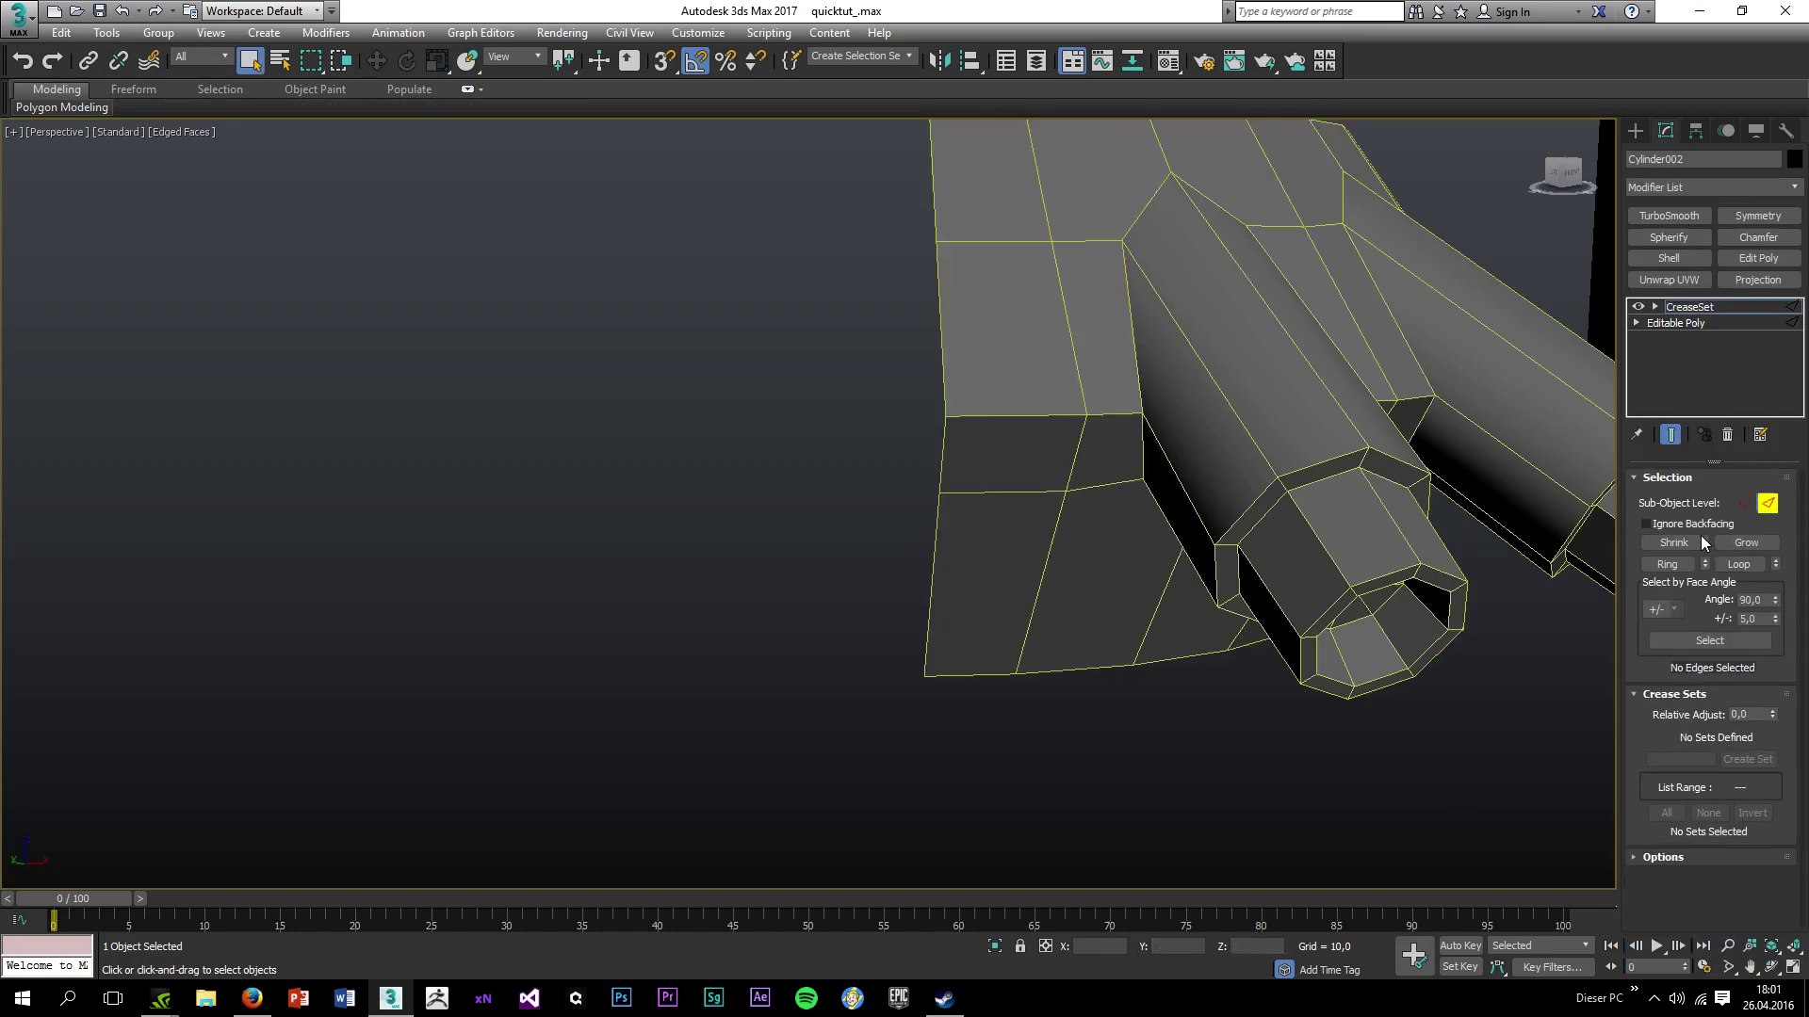
double_click(1142, 370)
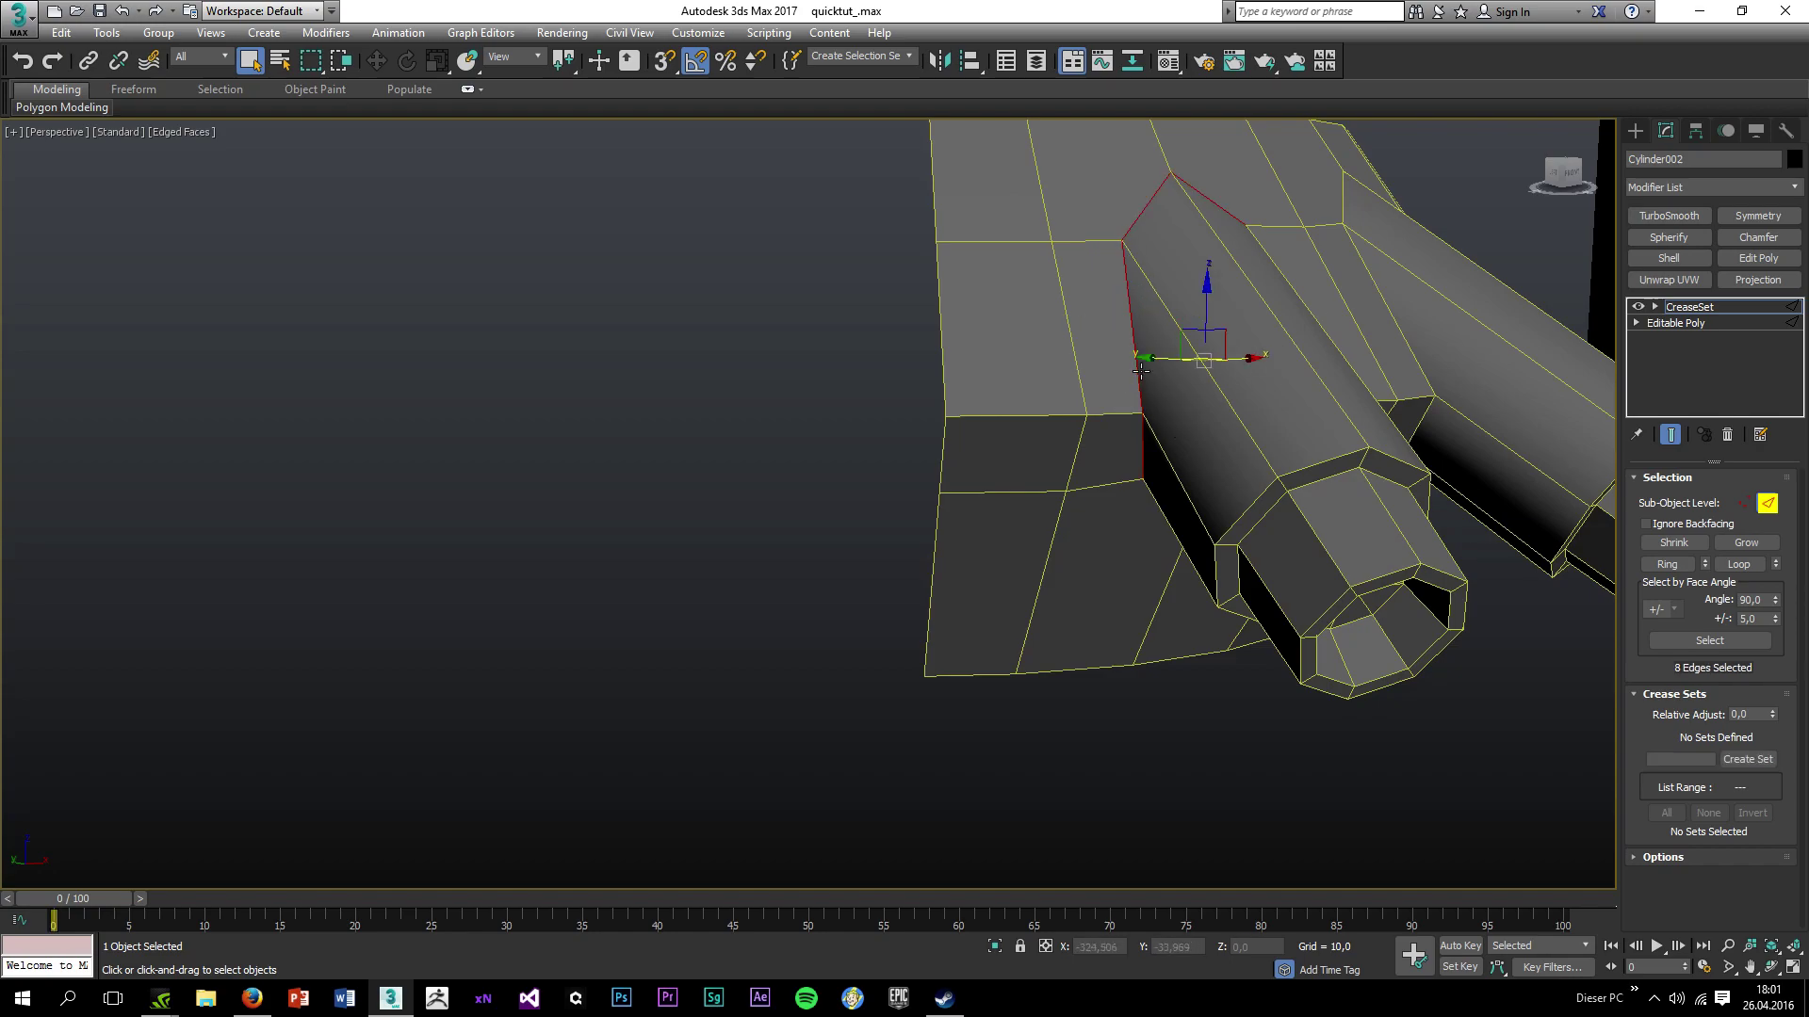
double_click(1387, 305, "ctrl")
middle_click_drag(1388, 305, 1592, 641, "alt")
left_click(1747, 760)
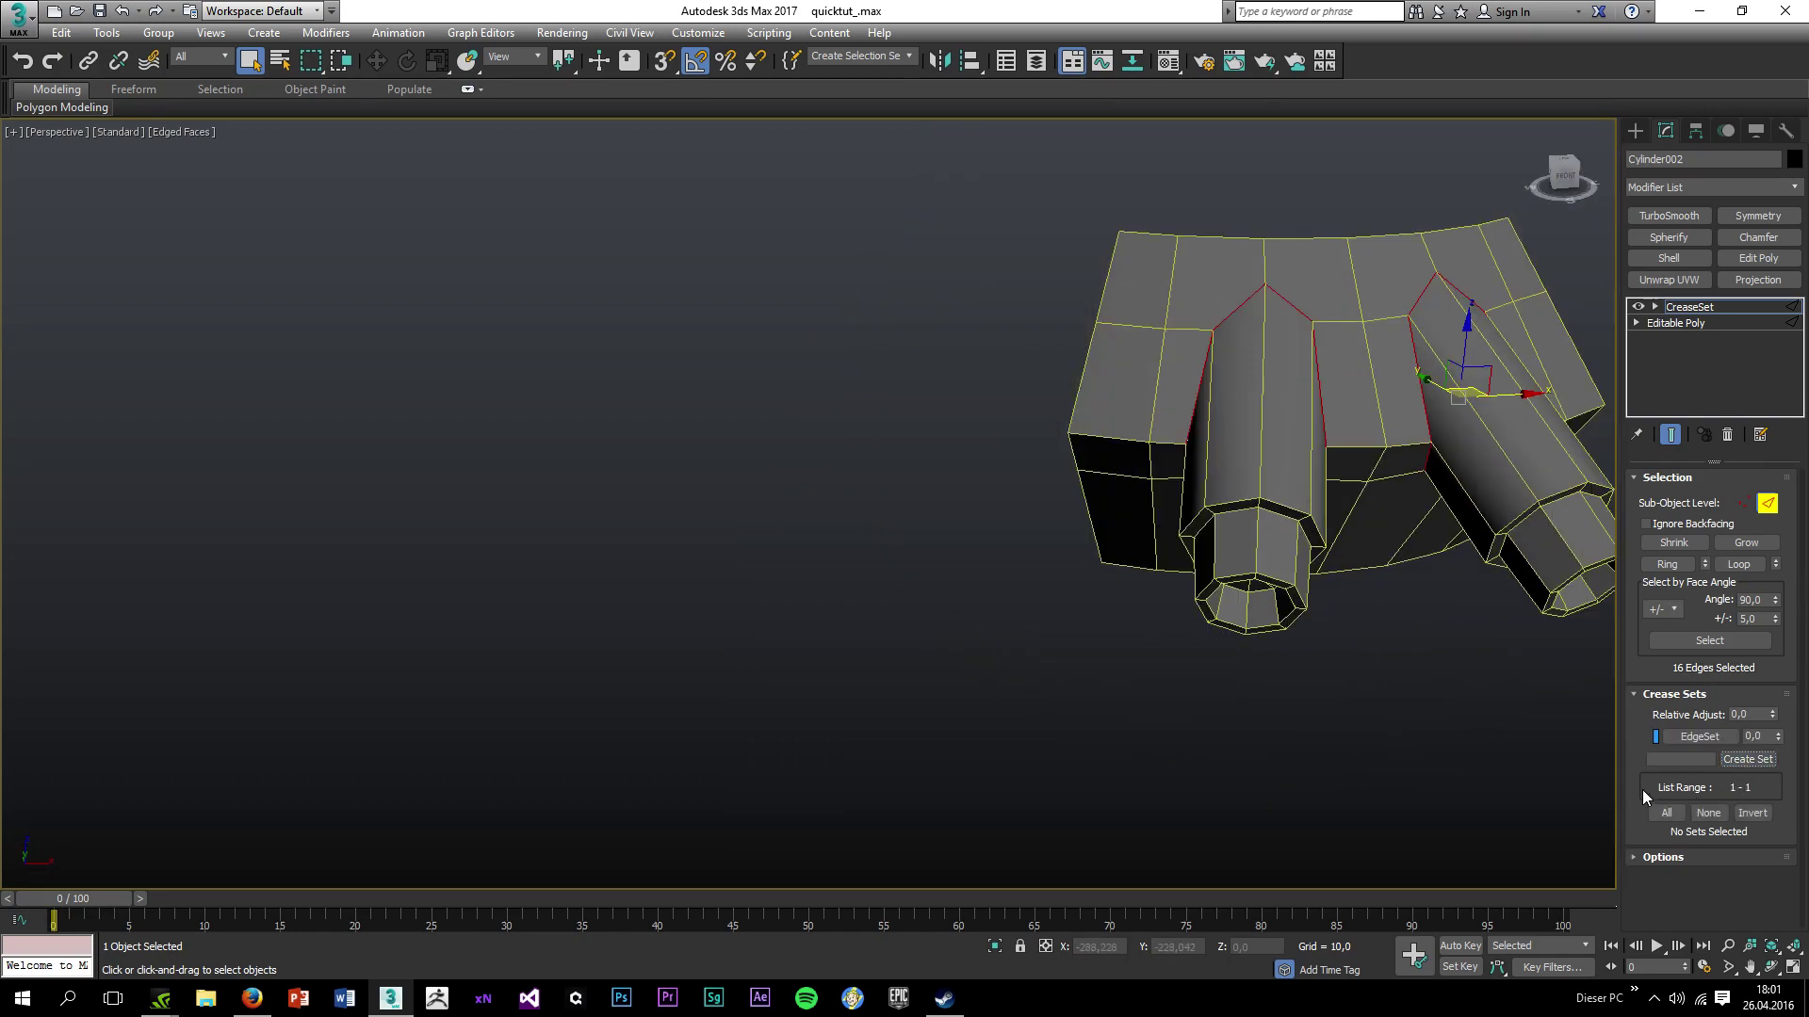
Rename the crease set for the peg-to-block joints as welds.
right_click(1698, 736)
left_click(1650, 845)
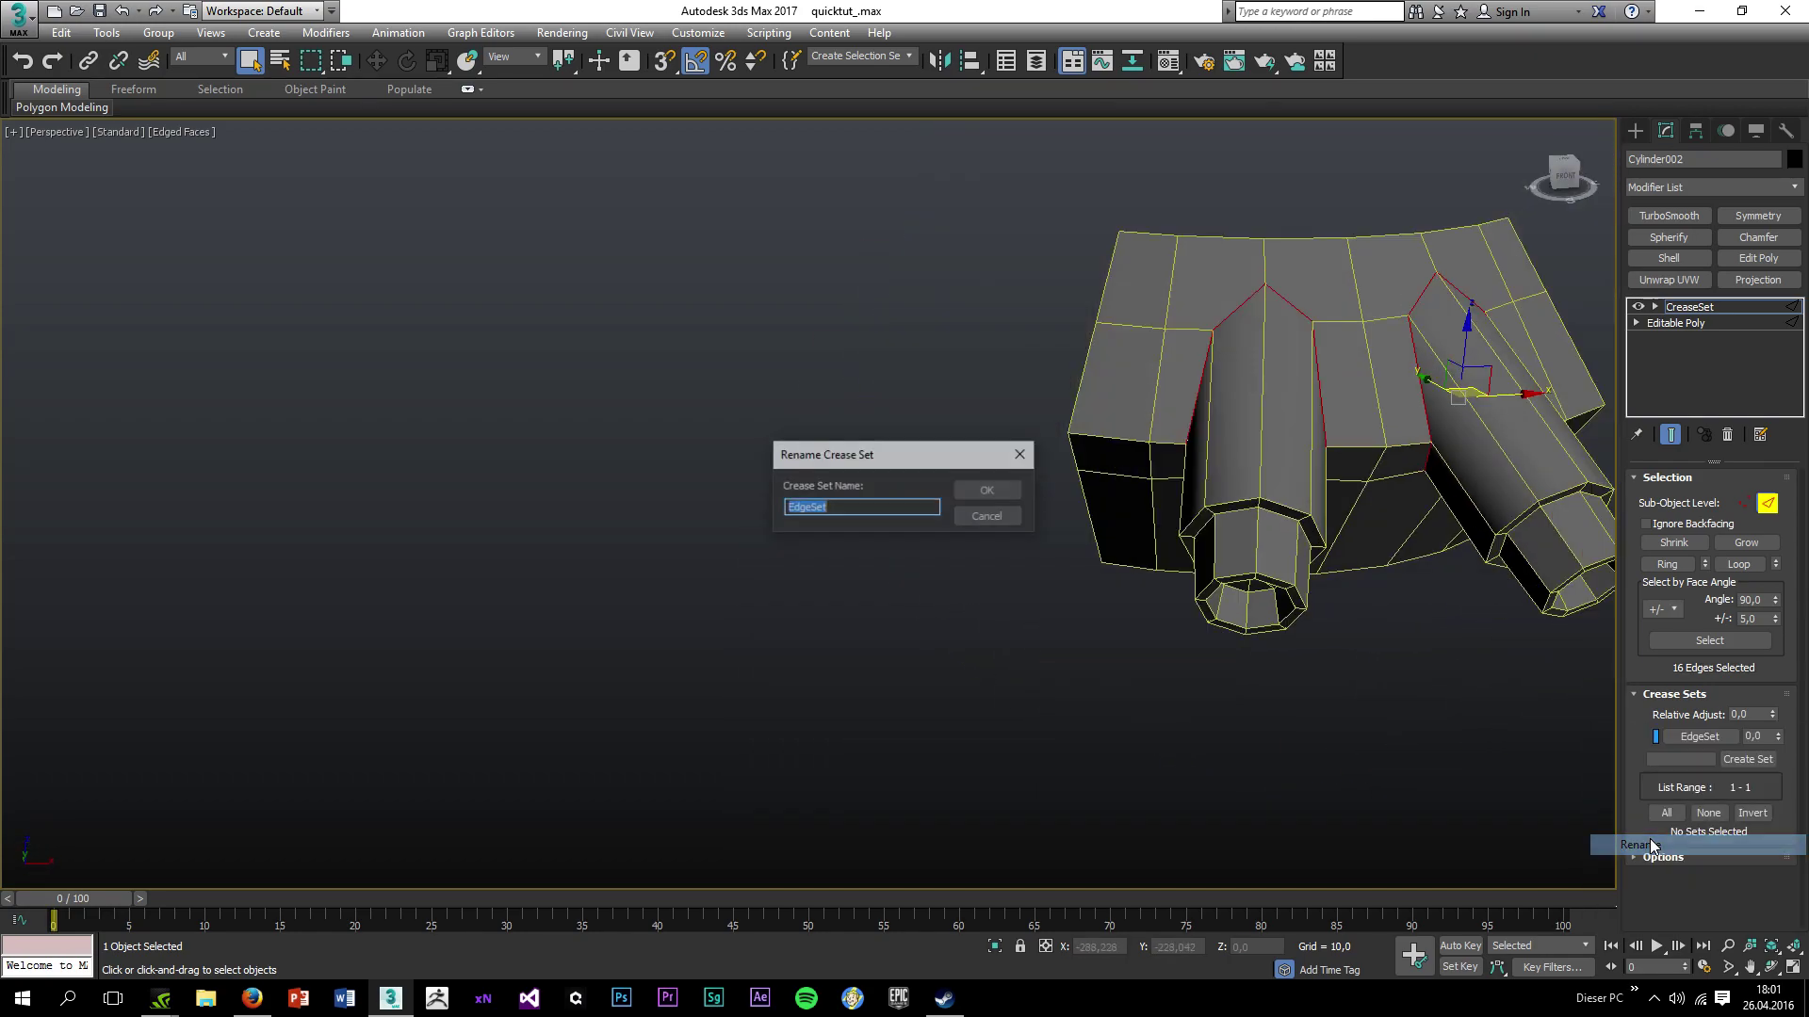
type("welds")
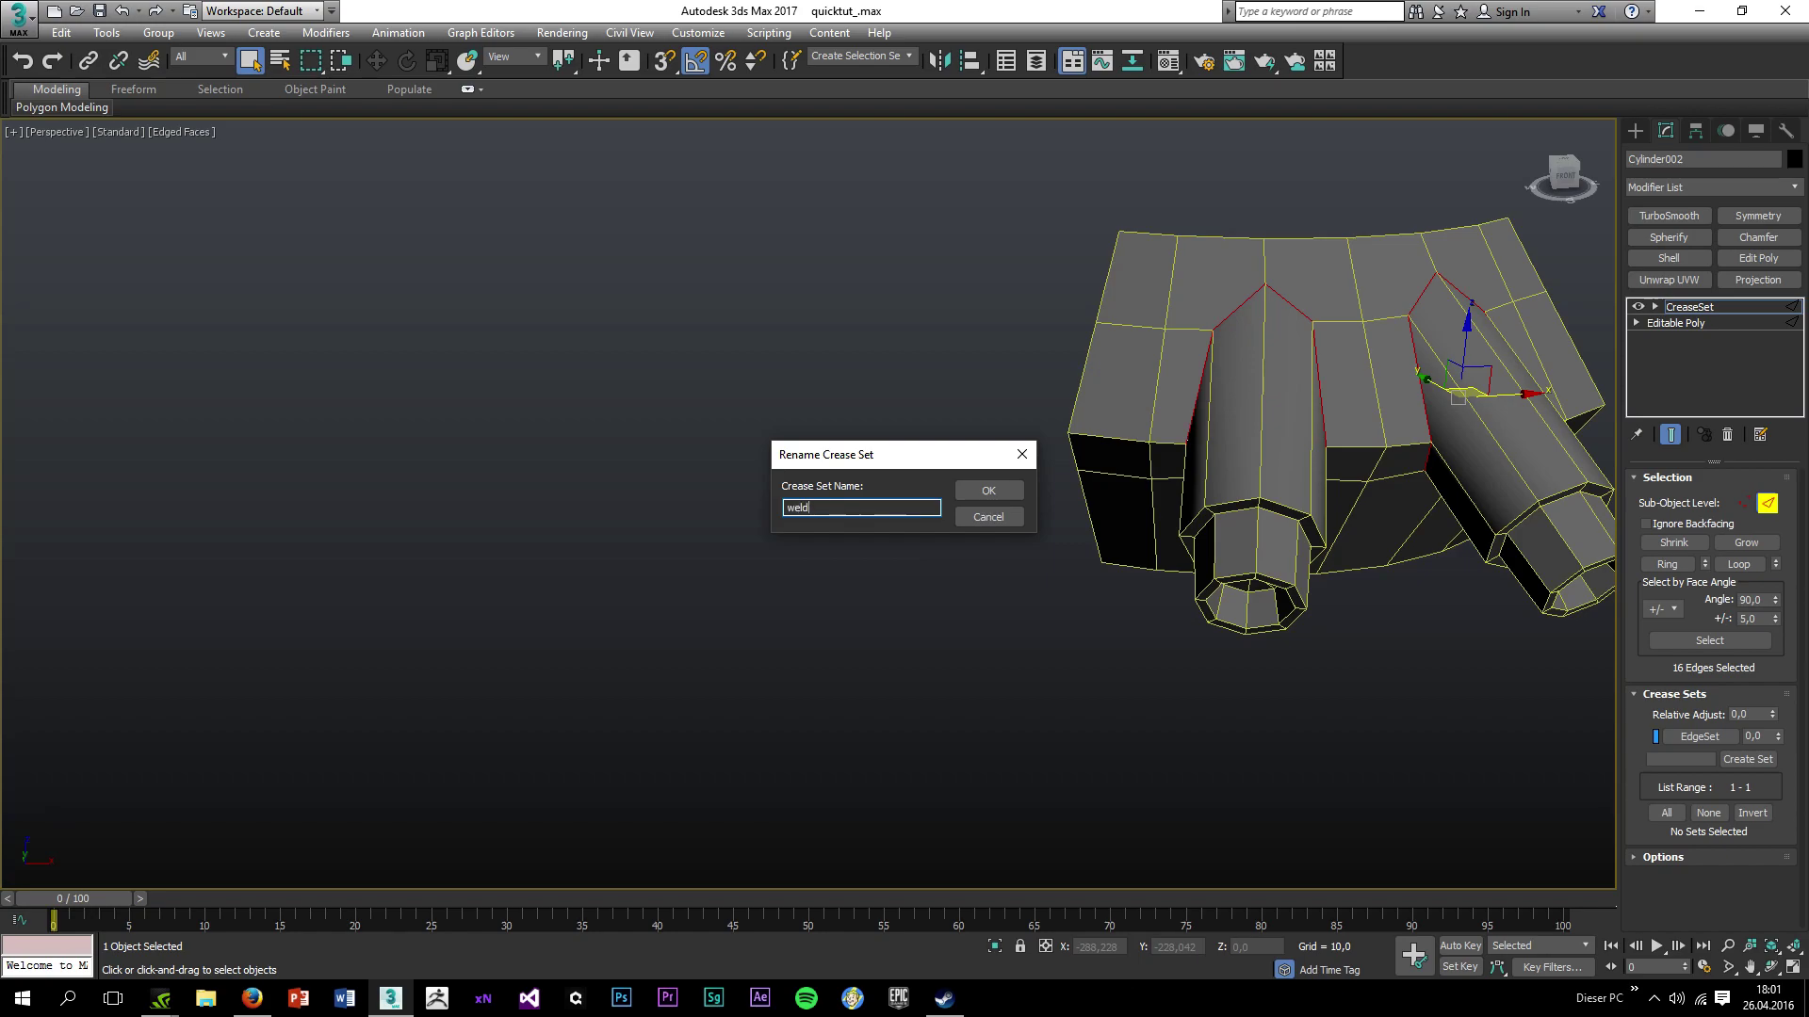
key("Return")
Create a second crease set from the block's front shoulder edges between and beside the pegs.
scroll(1106, 512, "up", 3)
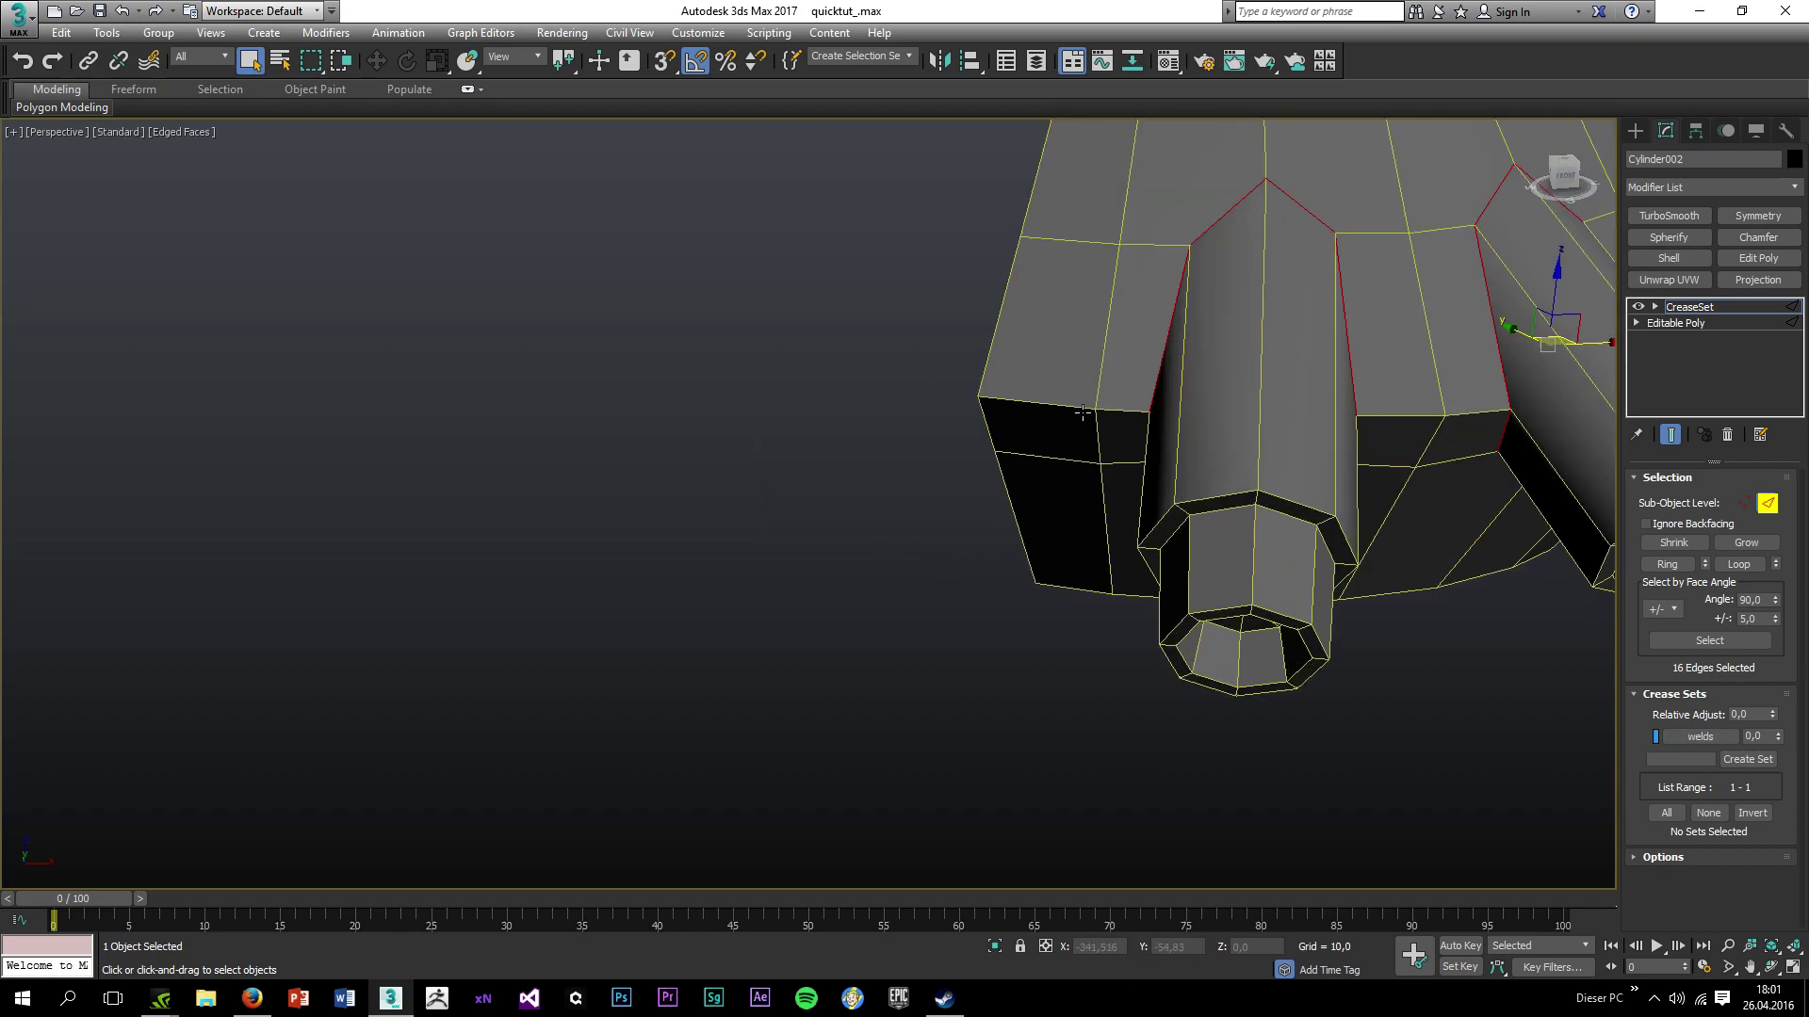
left_click(1118, 411)
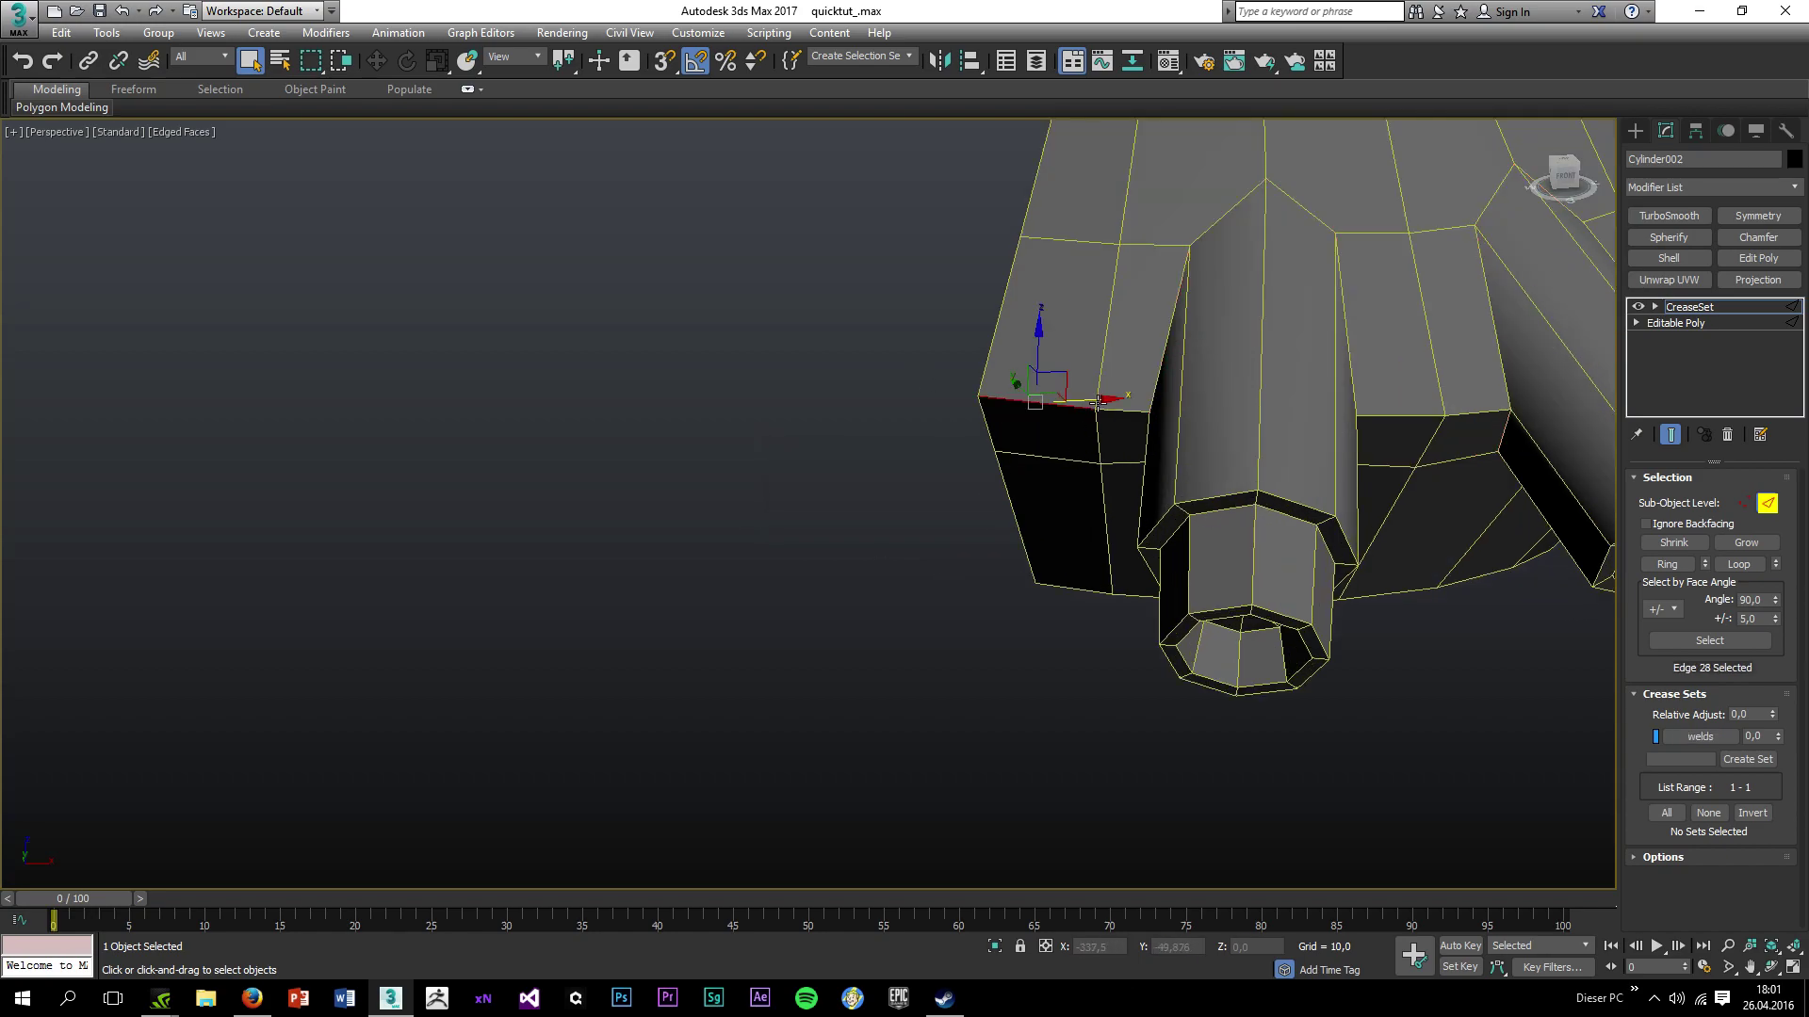
left_click(1410, 439, "ctrl")
left_click(1464, 435, "ctrl")
middle_click_drag(1462, 428, 1088, 464, "alt")
left_click(1266, 459, "ctrl")
left_click(1743, 760)
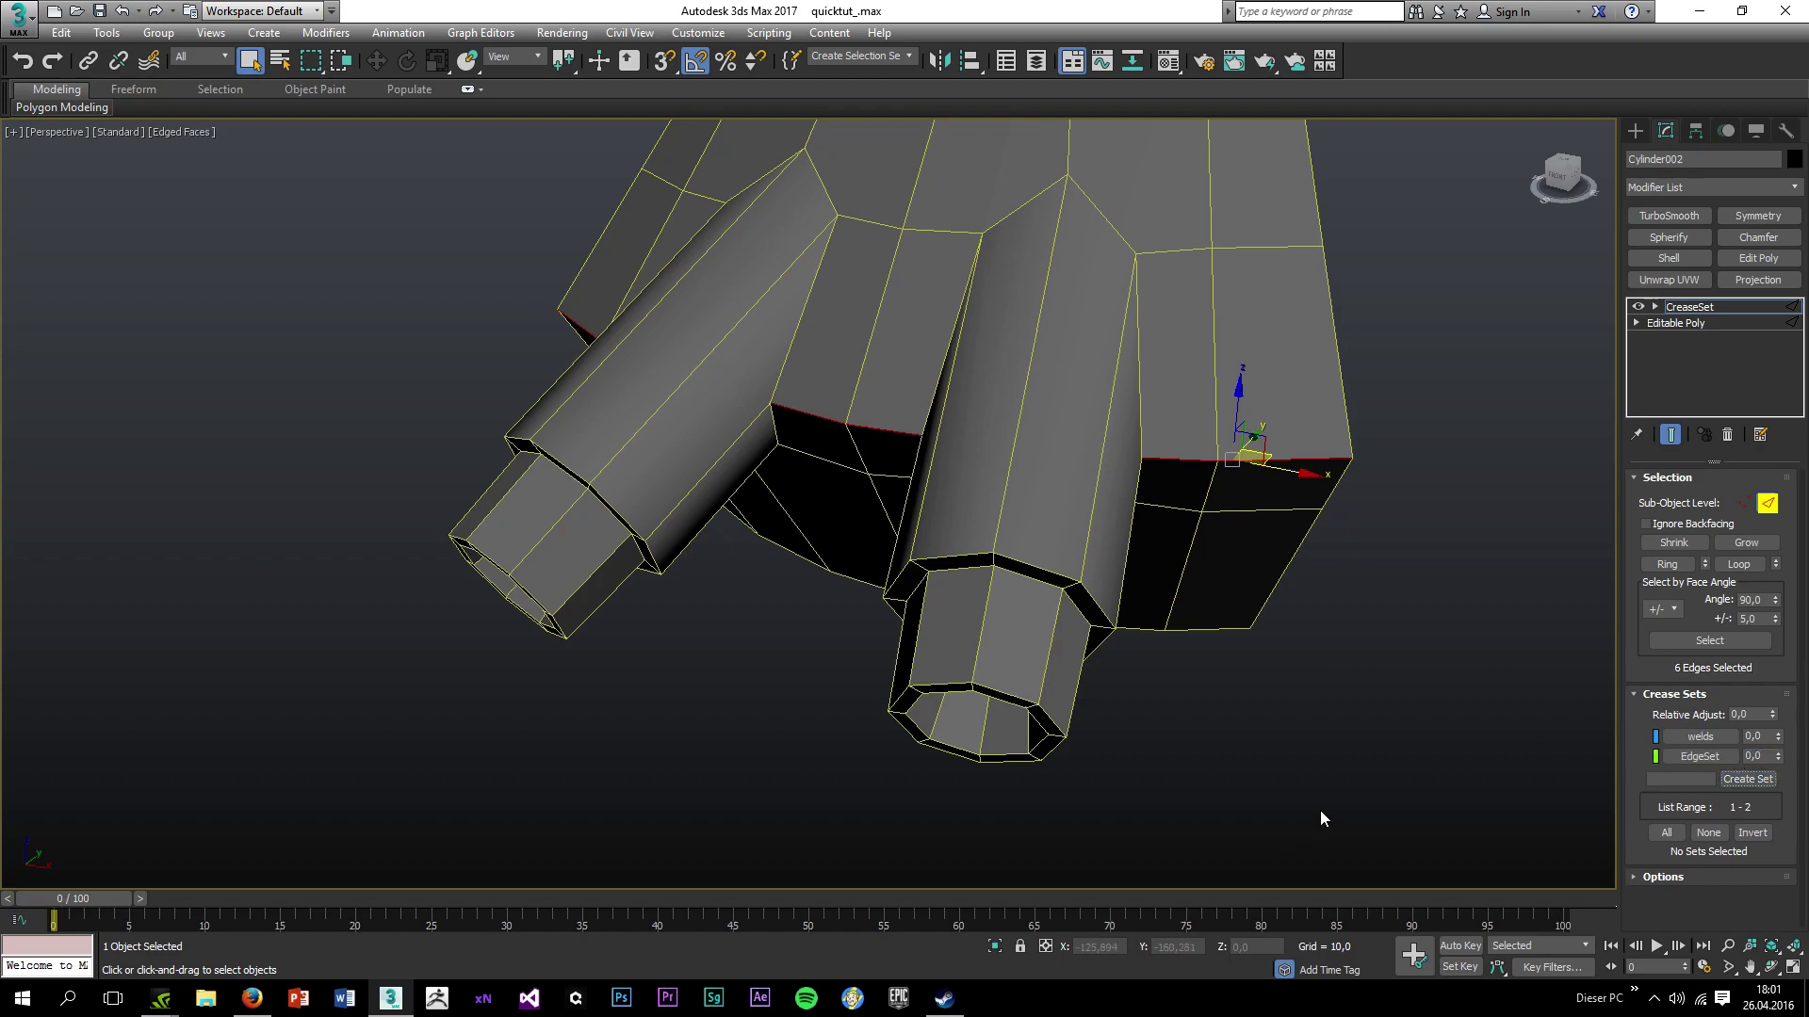
Rename the crease set for the block's shoulder edges as hard_edge.
right_click(1715, 757)
left_click(1630, 864)
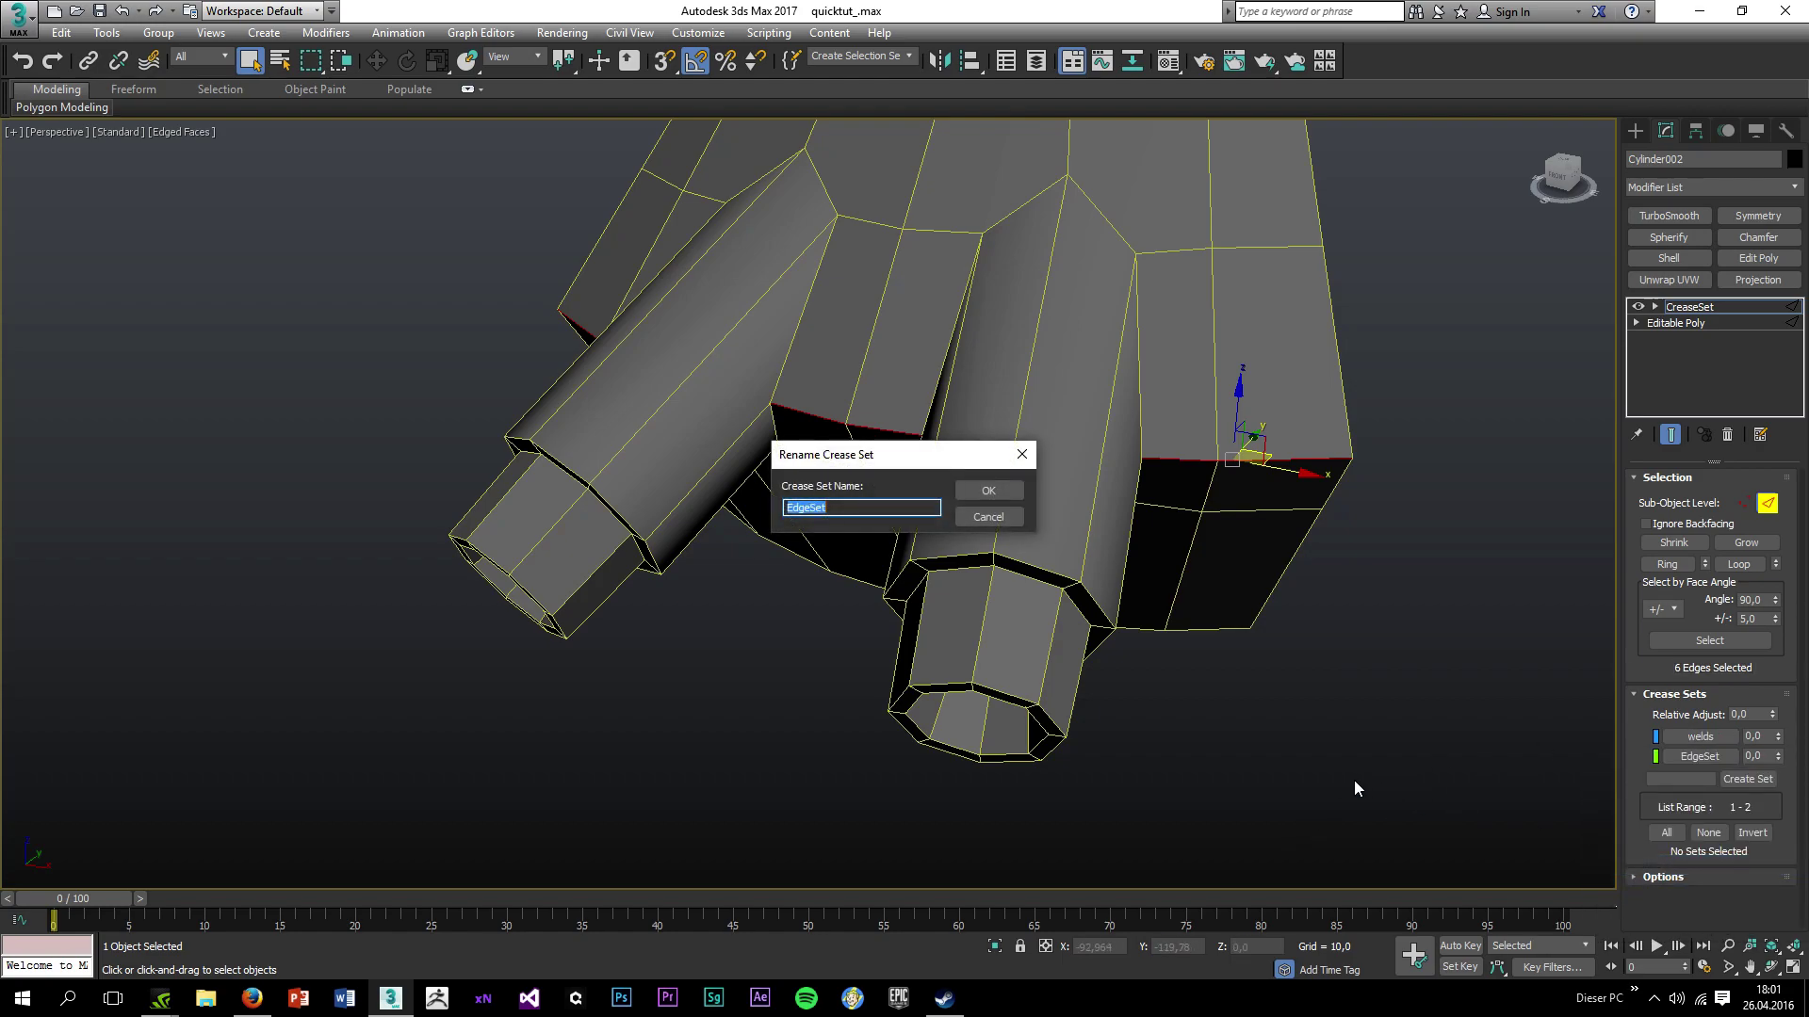
type("j")
type("ard_e")
type("dge")
key("Return")
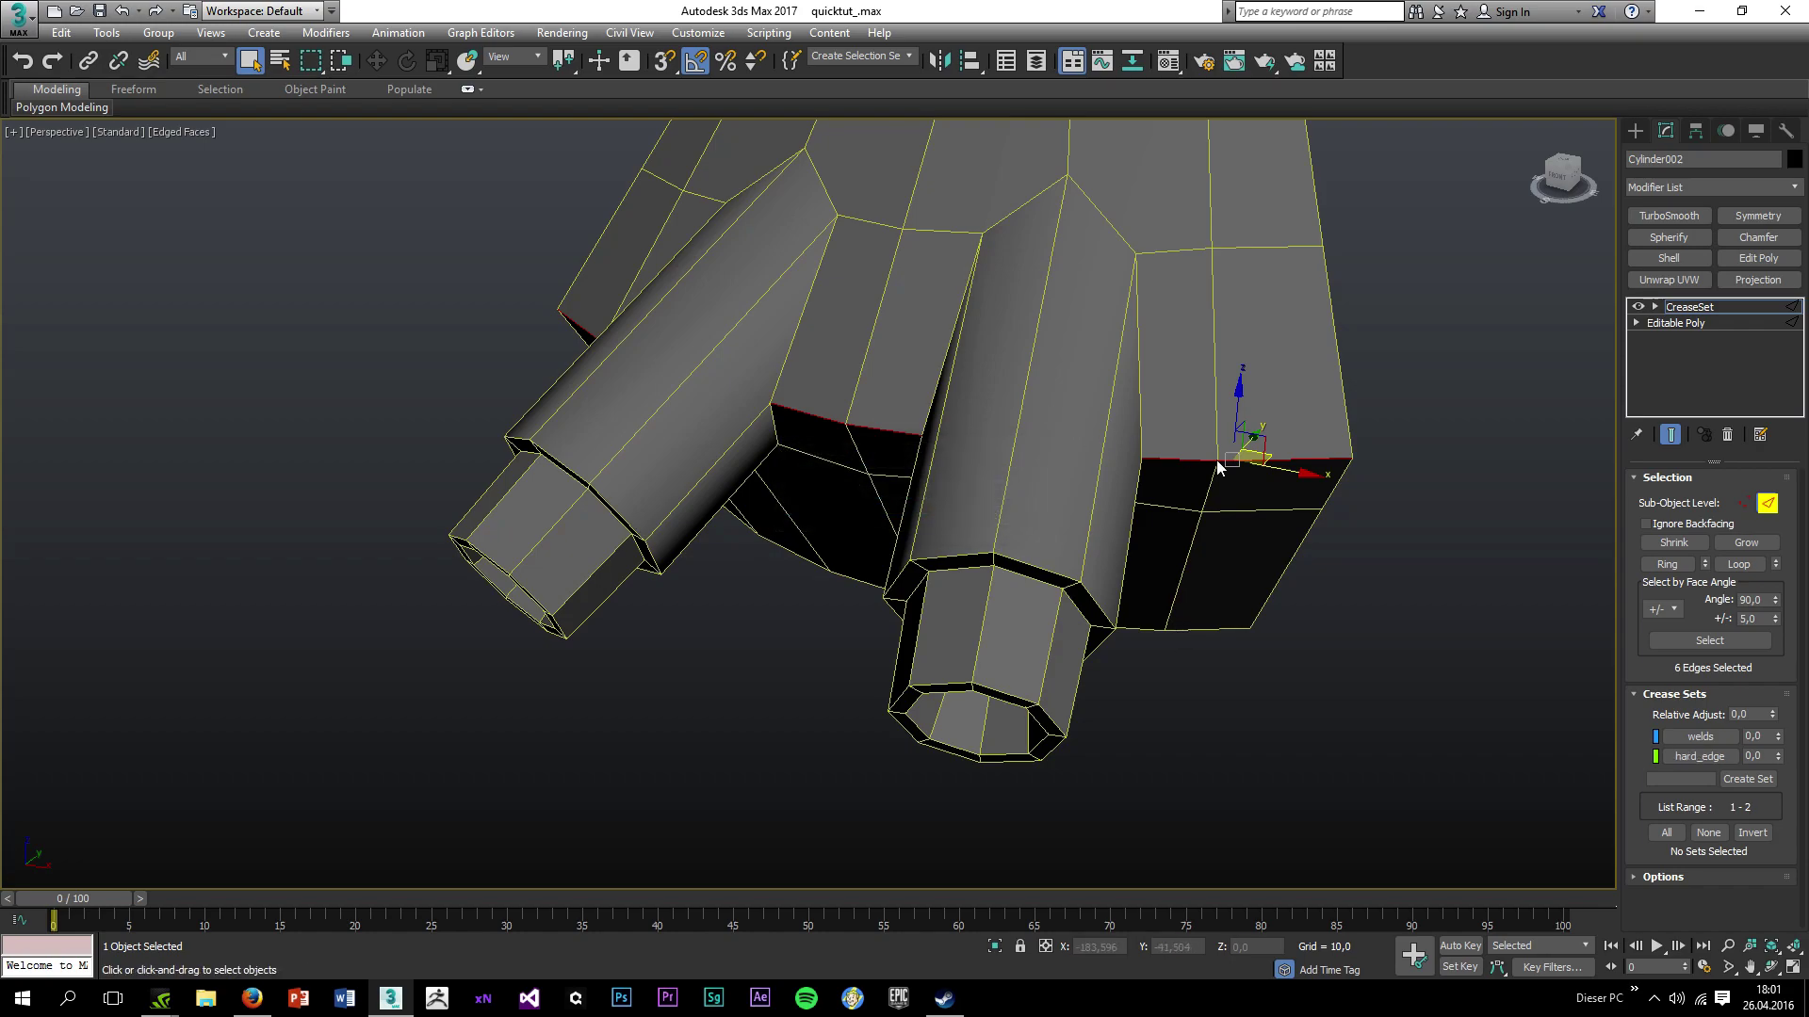
Select the inner and outer shoulder loops, end rim loops and cavity floor loop of the first peg.
double_click(1061, 578)
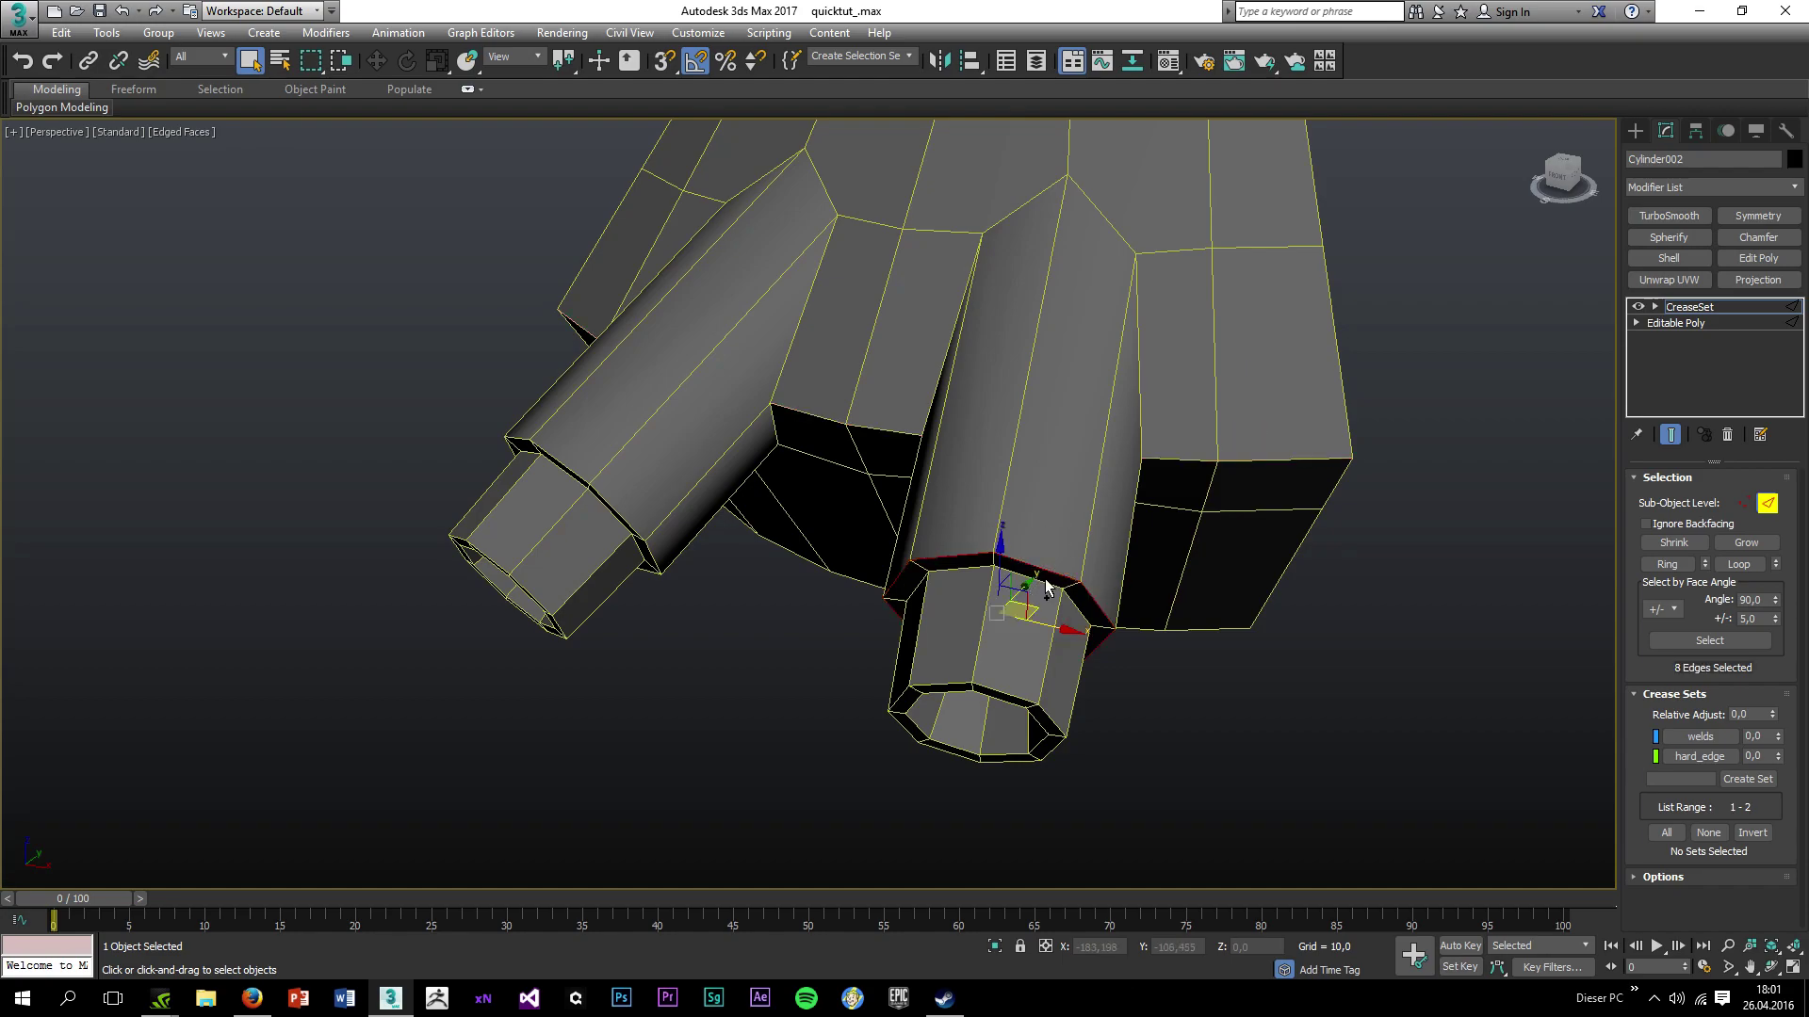
double_click(1042, 582, "ctrl")
key("ctrl+z")
double_click(1044, 571, "ctrl")
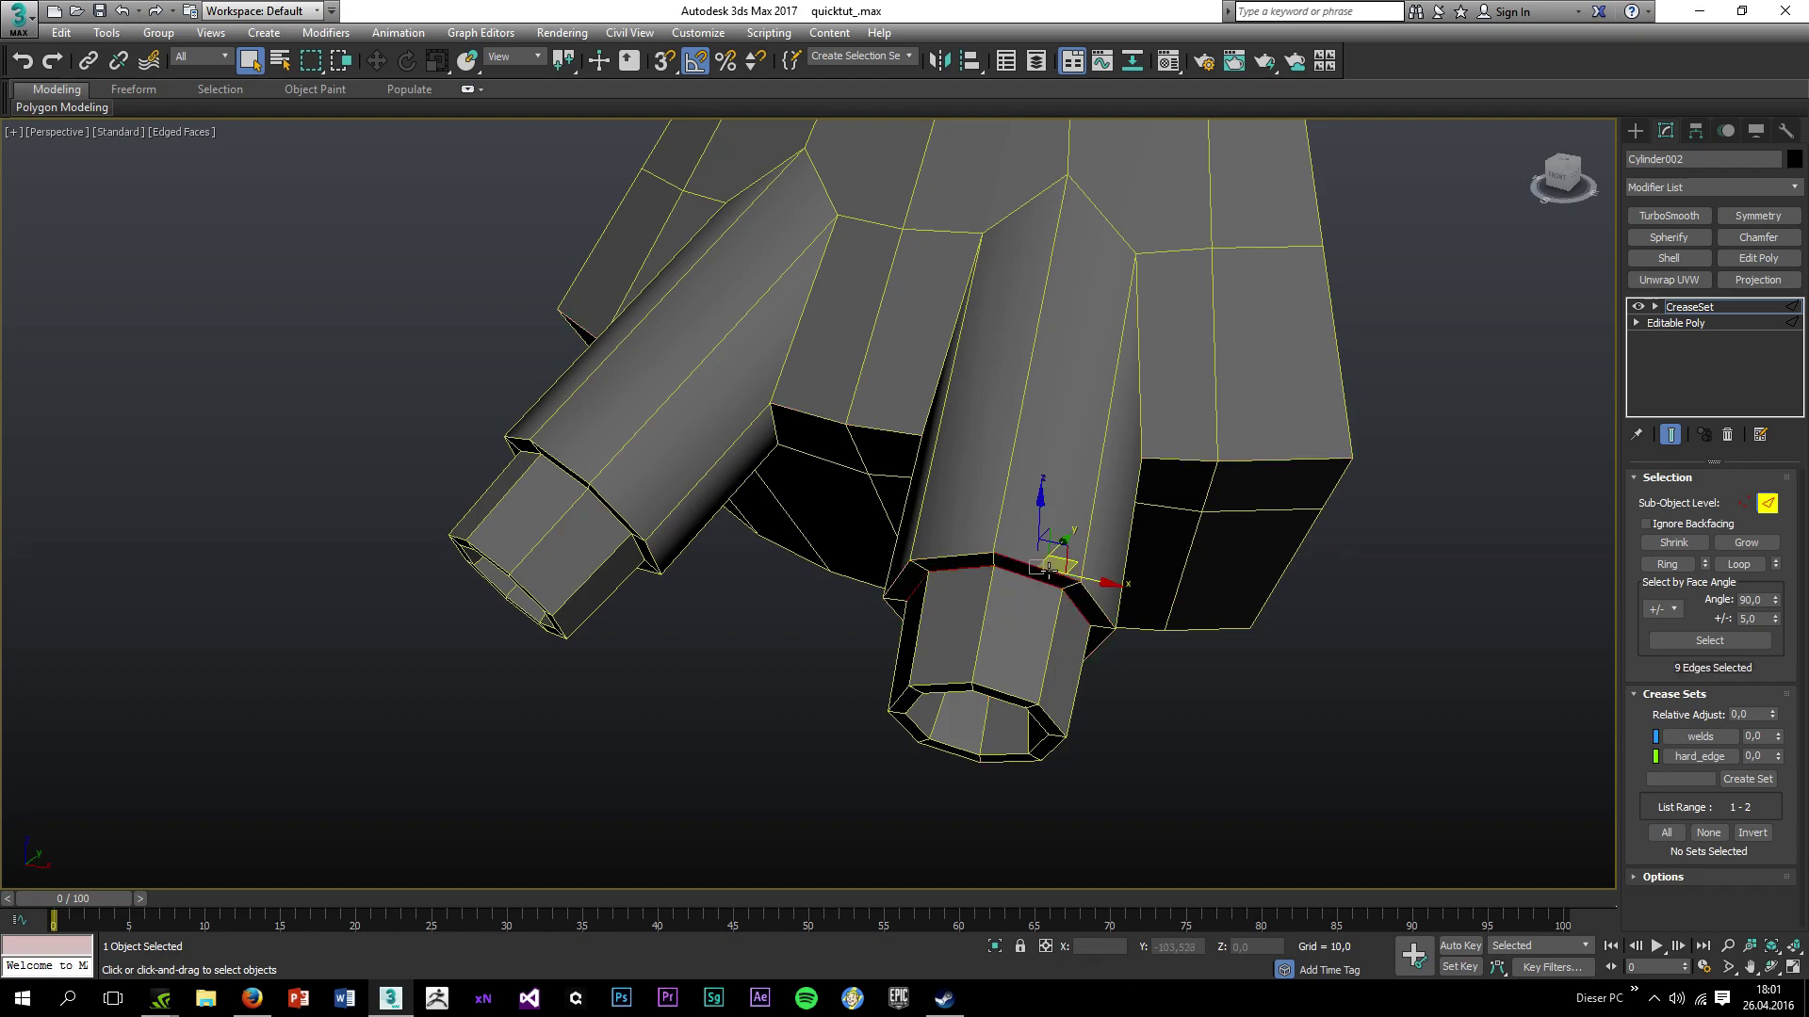
double_click(983, 690, "ctrl")
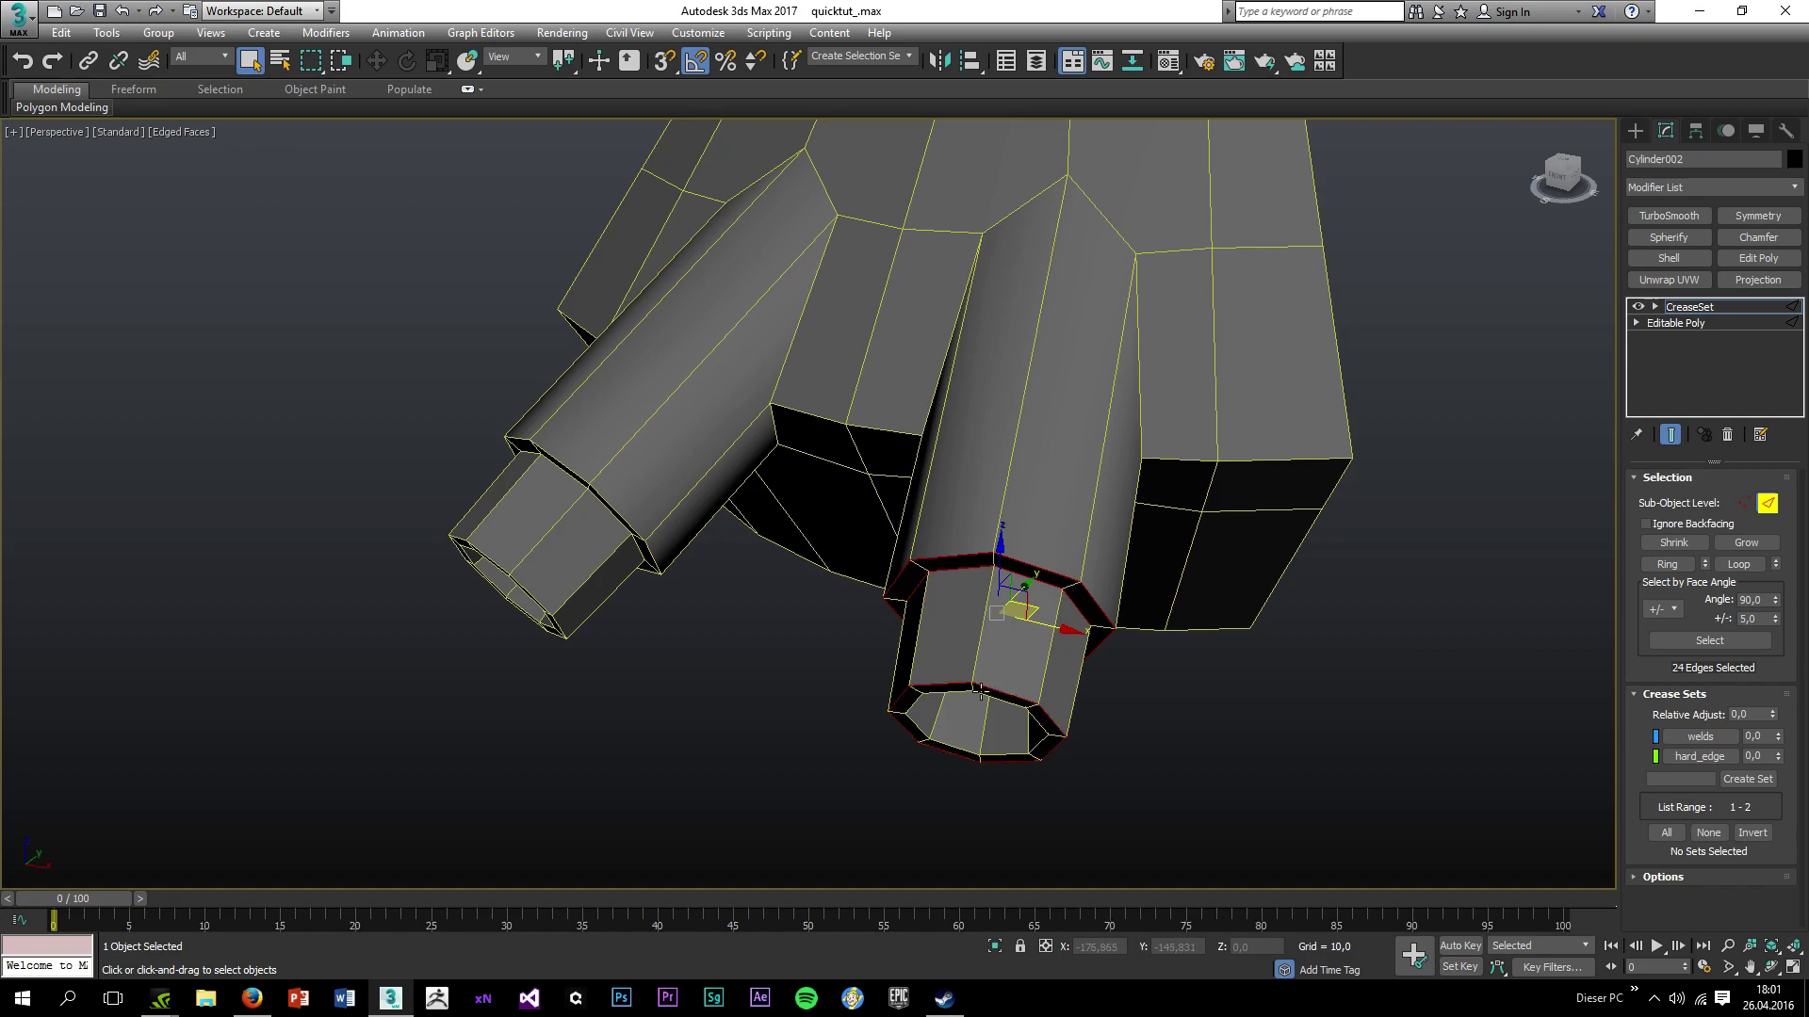
double_click(981, 692, "ctrl")
middle_click_drag(987, 746, 972, 725, "alt")
scroll(972, 724, "up", 4)
double_click(962, 692, "ctrl")
Add the second peg's inner and outer end rim loops and its cavity floor loop to the edge selection.
scroll(723, 690, "down", 4)
middle_click_drag(723, 690, 819, 683, "alt")
middle_click_drag(820, 683, 1030, 533)
left_click(853, 508, "ctrl")
double_click(848, 504, "ctrl")
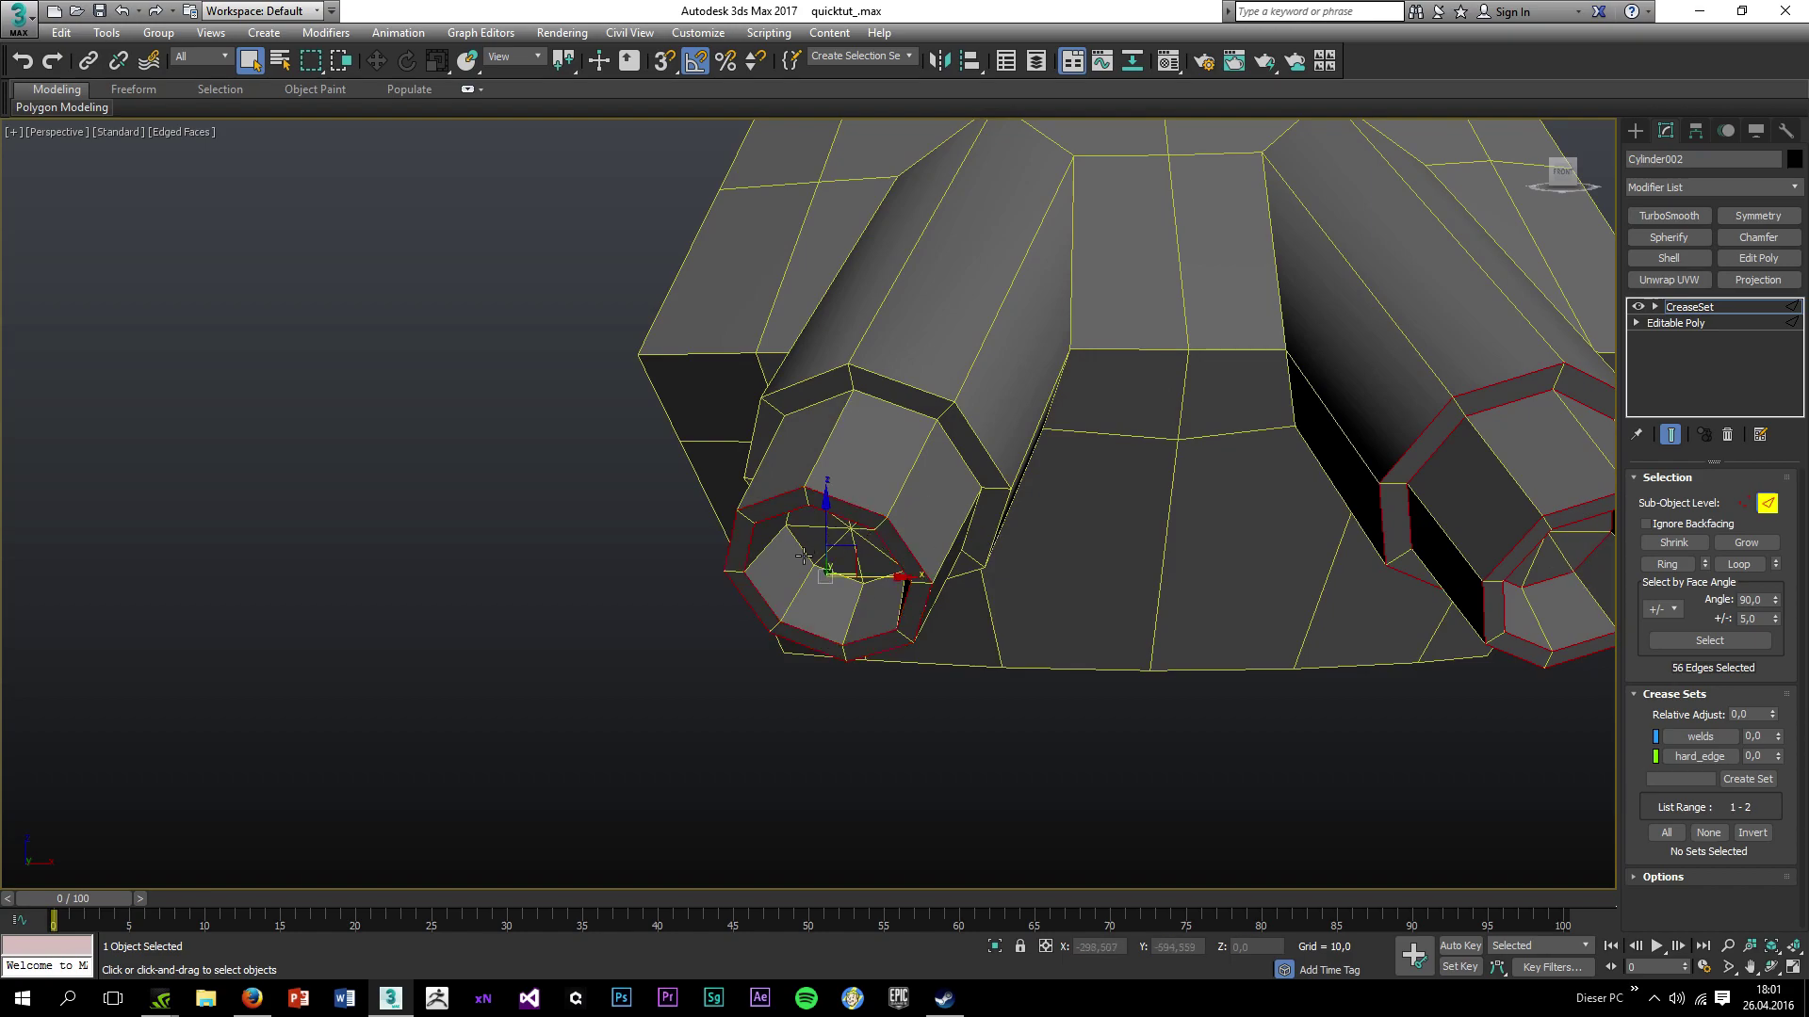
double_click(809, 554, "ctrl")
double_click(831, 549, "alt")
scroll(752, 530, "up", 3)
scroll(829, 555, "up", 2)
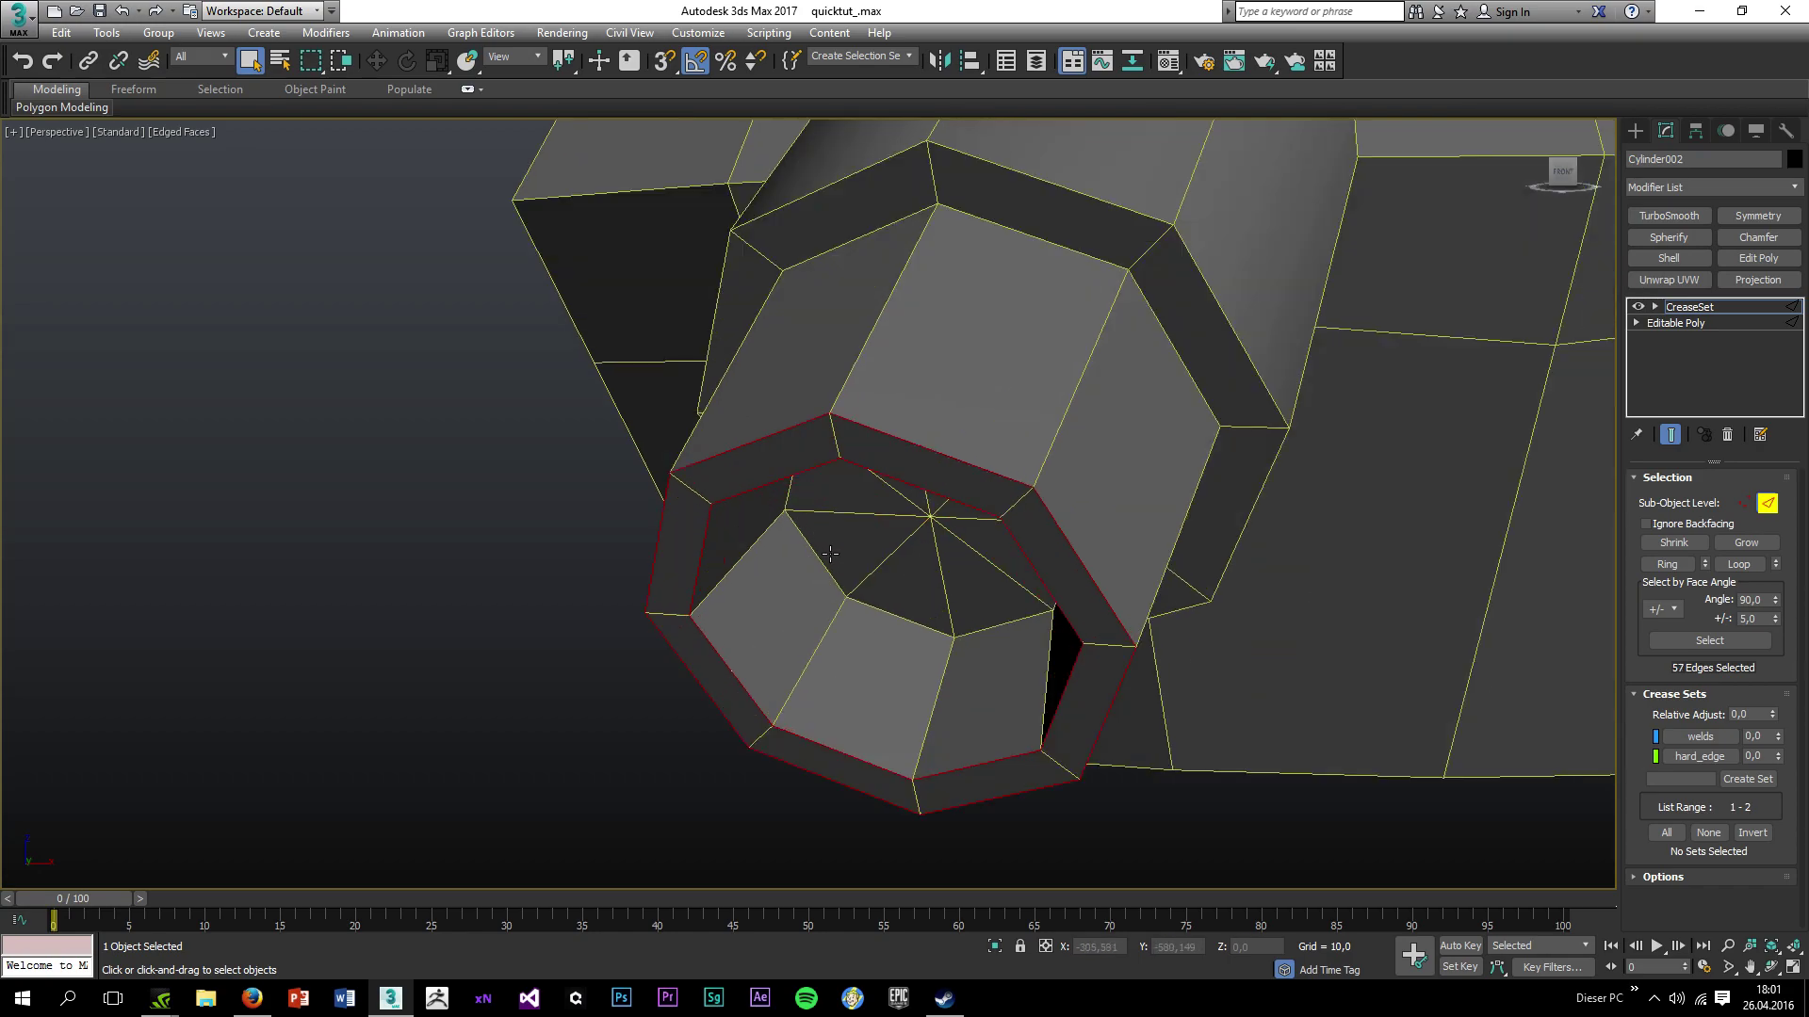
double_click(821, 557, "ctrl")
left_click(675, 473, "alt")
double_click(800, 531, "ctrl")
Add the second peg's inner and outer shoulder loops to the selection and deselect the stray edges.
double_click(873, 233, "ctrl")
key("ctrl+z")
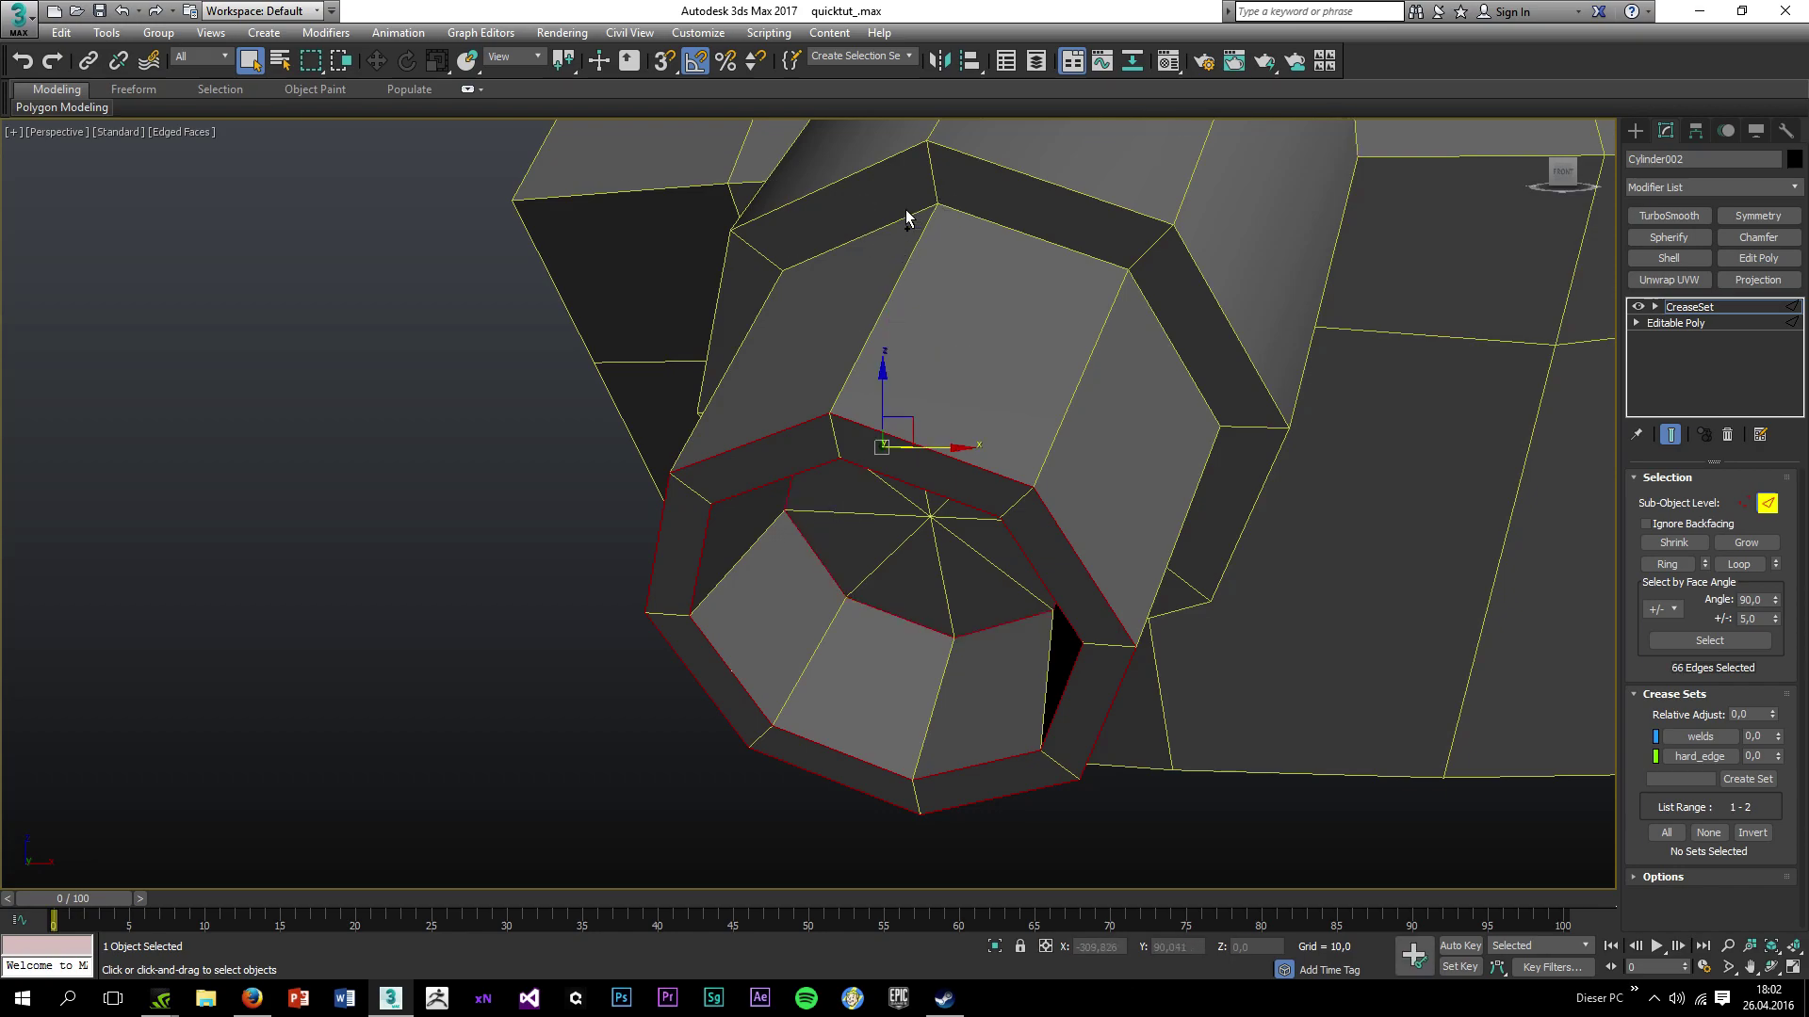
double_click(907, 218, "ctrl")
left_click(894, 156, "ctrl")
double_click(894, 156, "ctrl")
scroll(933, 188, "down", 5)
middle_click_drag(1109, 342, 1223, 301, "alt")
left_click(1079, 252, "alt")
left_click(994, 263, "alt")
middle_click_drag(994, 263, 998, 443, "alt")
Create a crease set from the selected peg ring edges and name it edge_rings.
left_click(1748, 779)
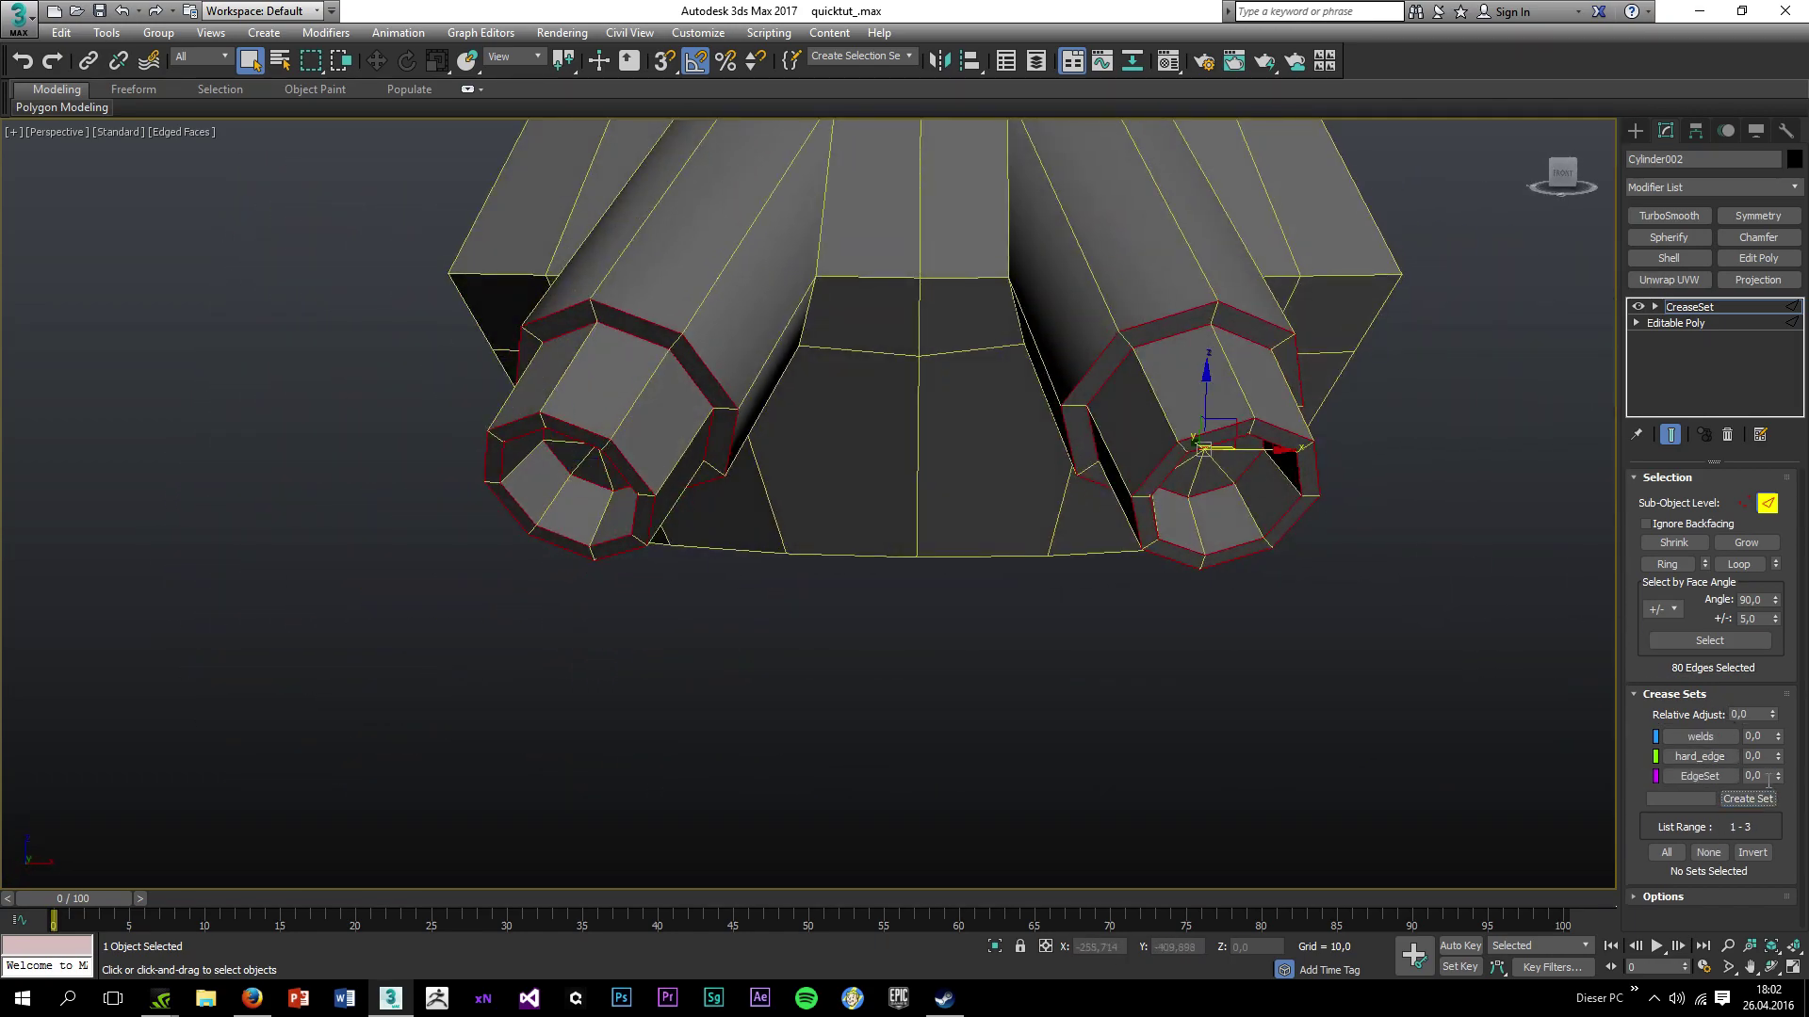
right_click(1712, 780)
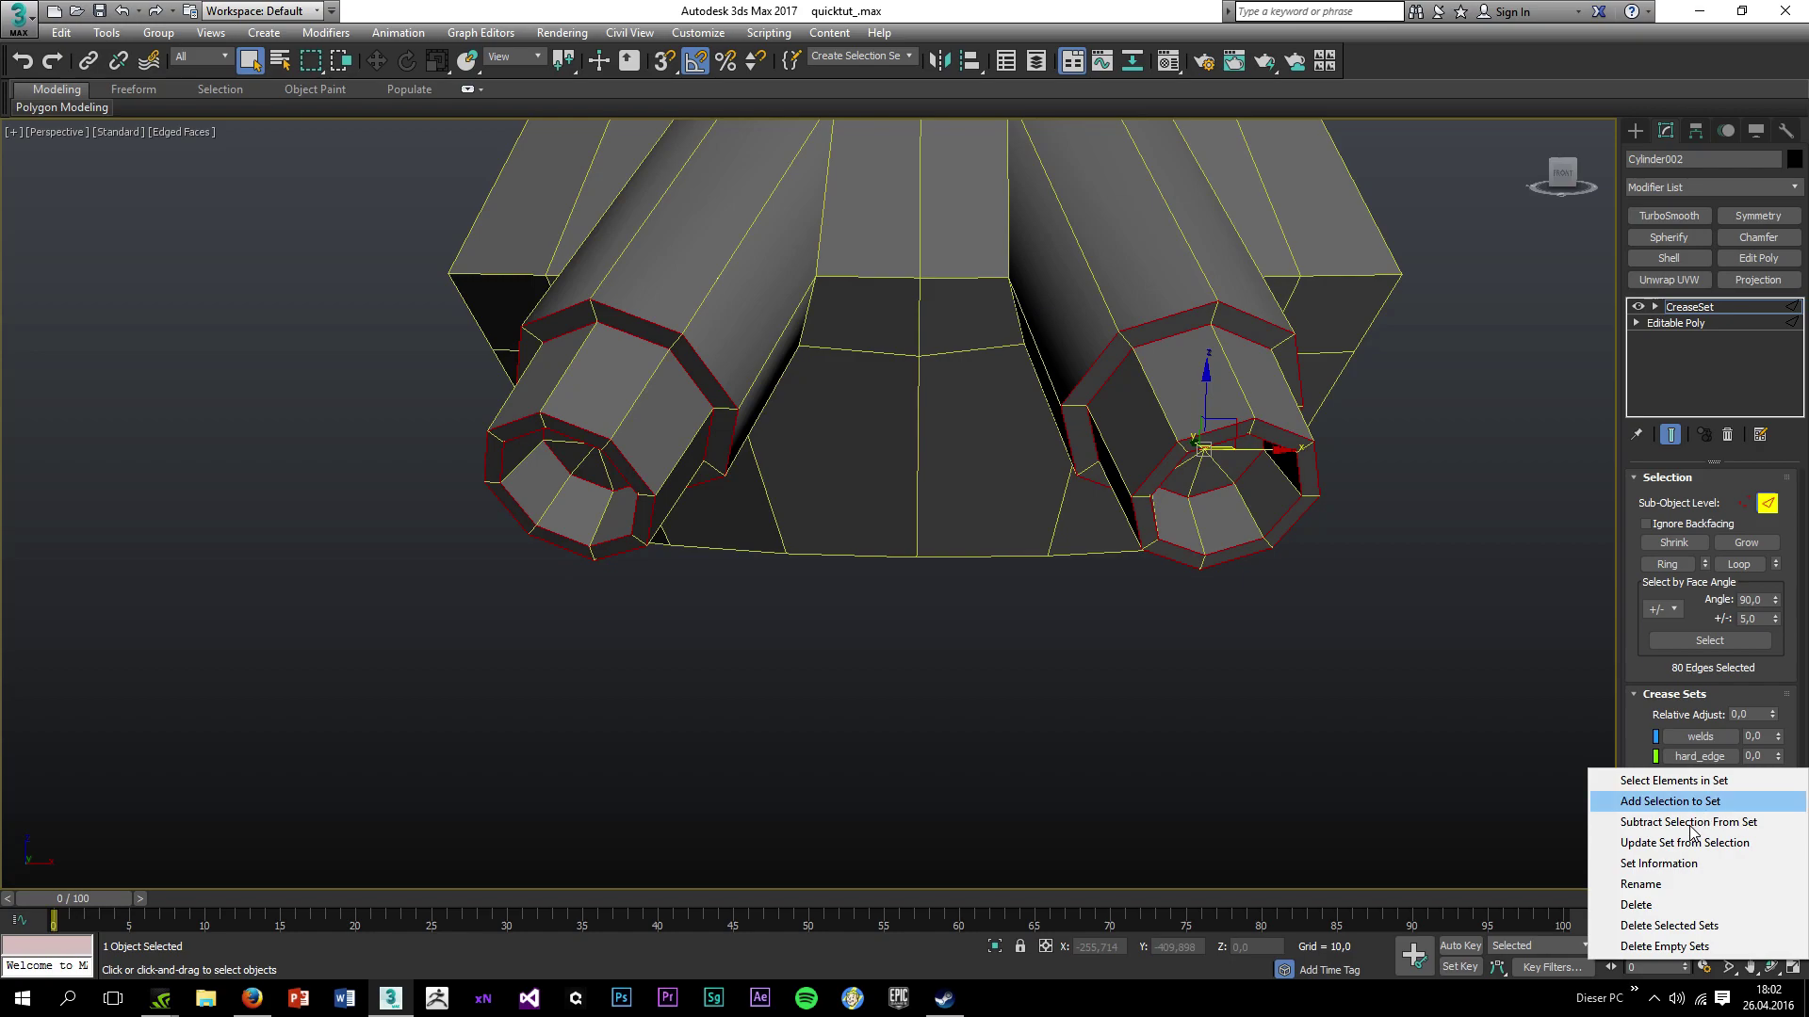
left_click(1658, 880)
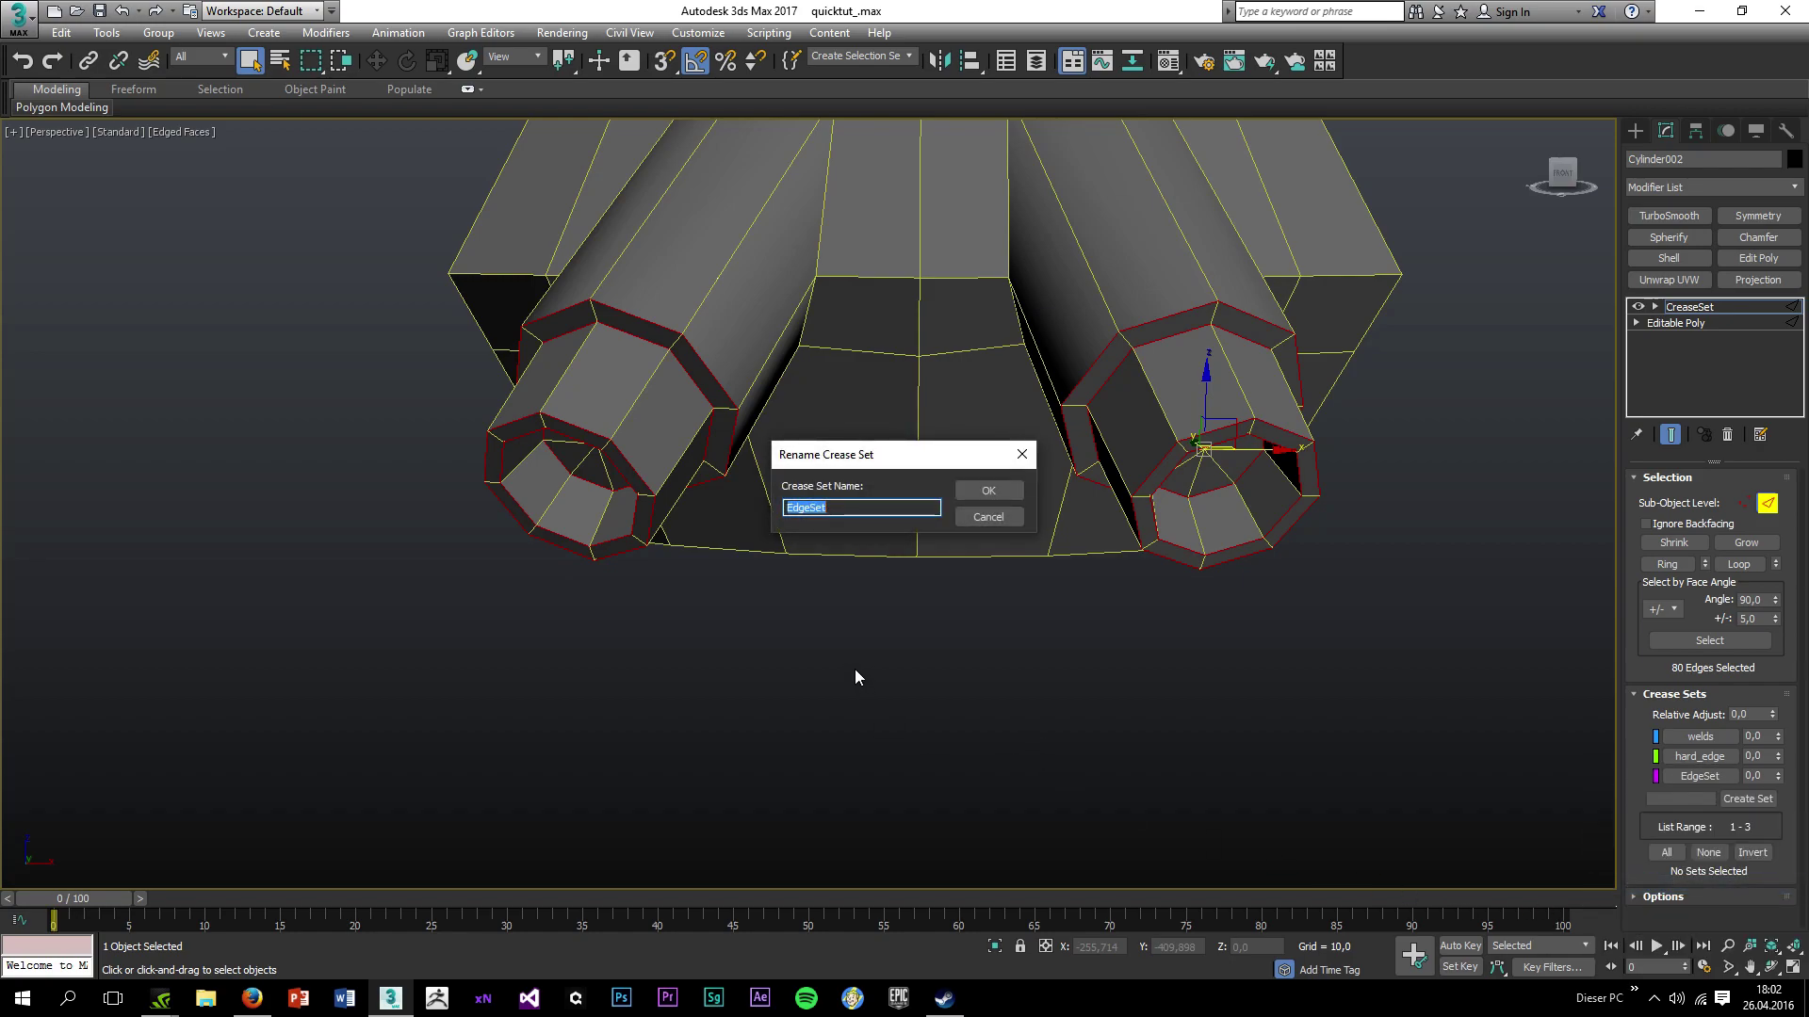
type("edeg")
type("e_")
type("e_rings")
key("Return")
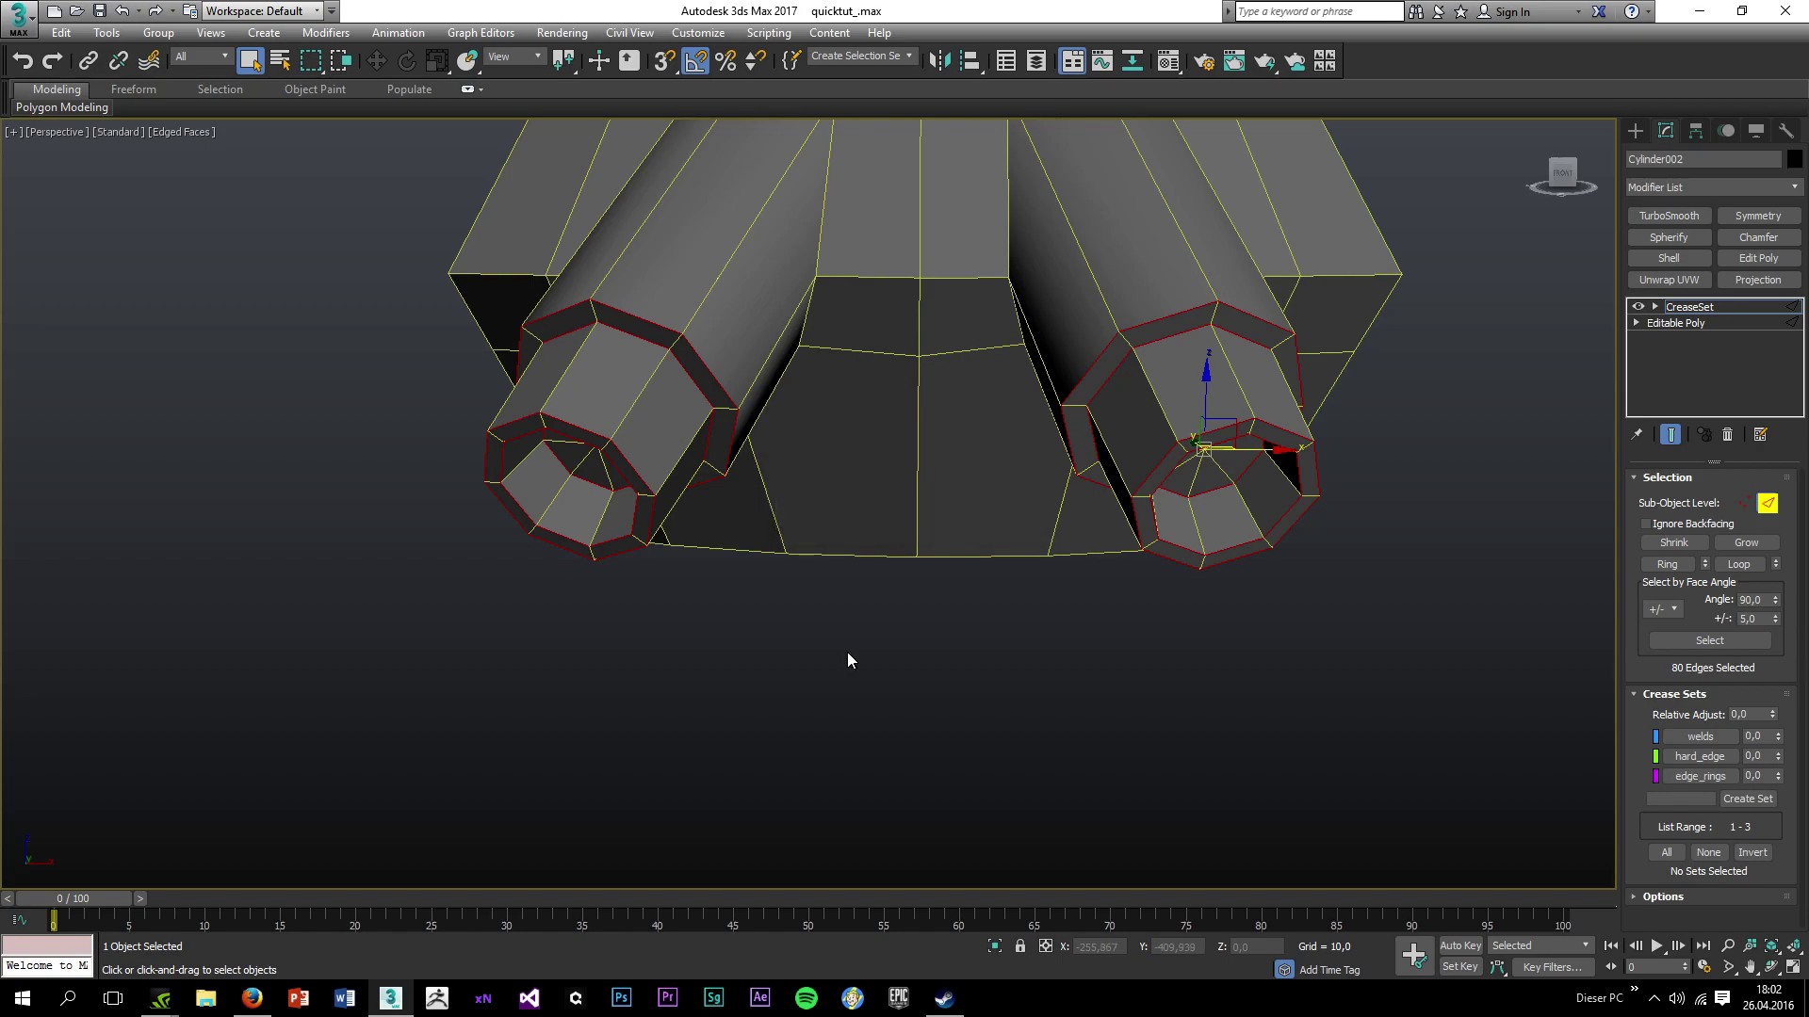
Apply an OpenSubdiv modifier to the block with 2 iterations.
left_click(1663, 188)
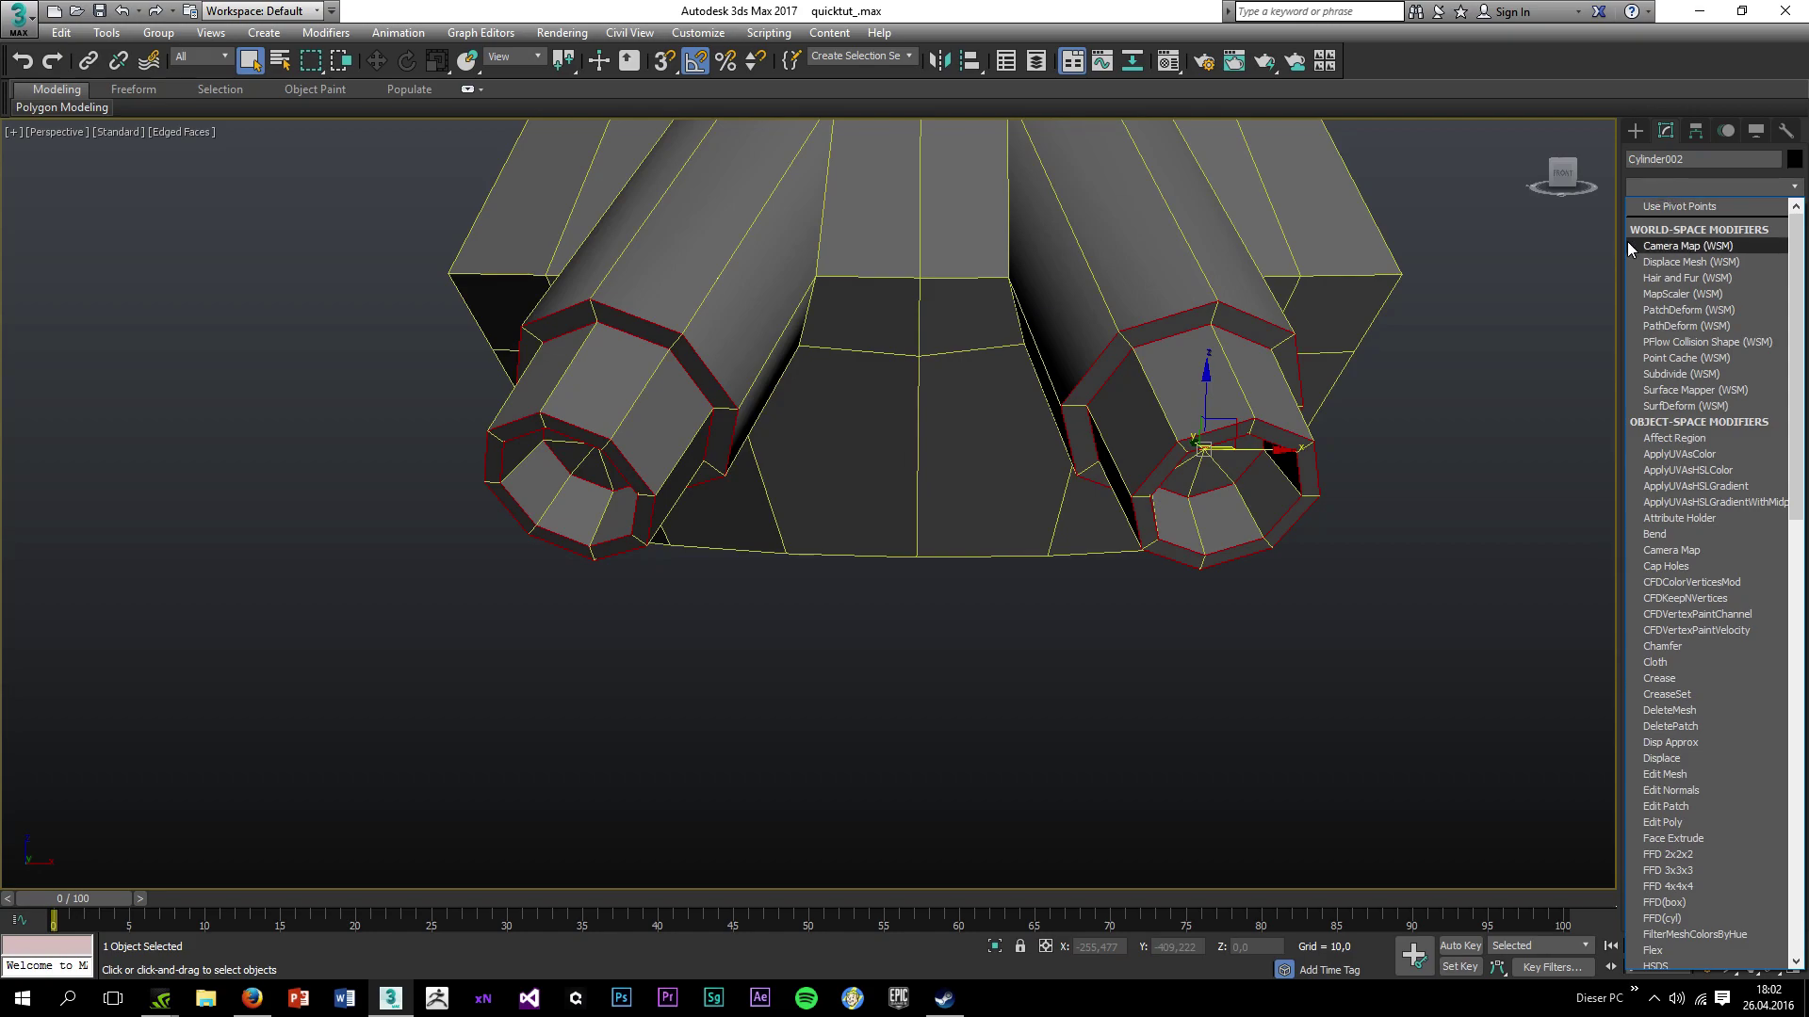
type("op")
key("Return")
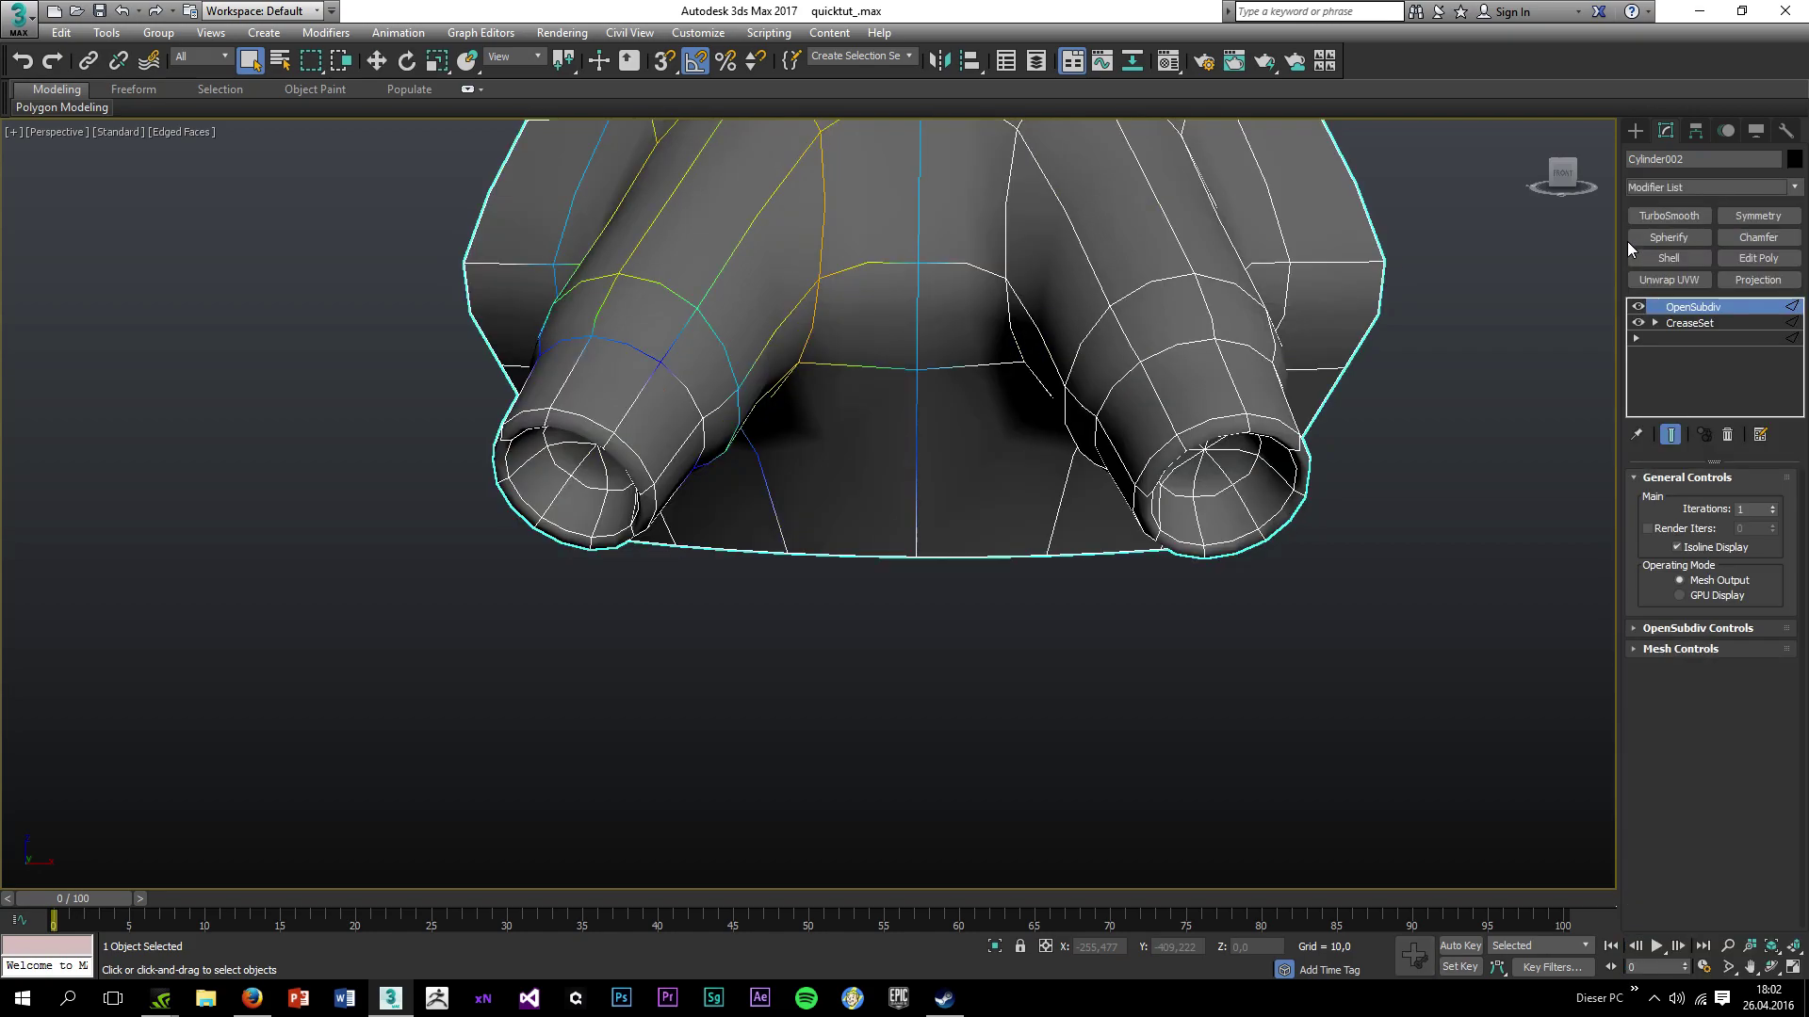
left_click(1773, 506)
Inspect the OpenSubdiv-smoothed block from several angles with edged faces off, and reselect it.
left_click(1461, 574)
key("F4")
scroll(1220, 480, "down", 2)
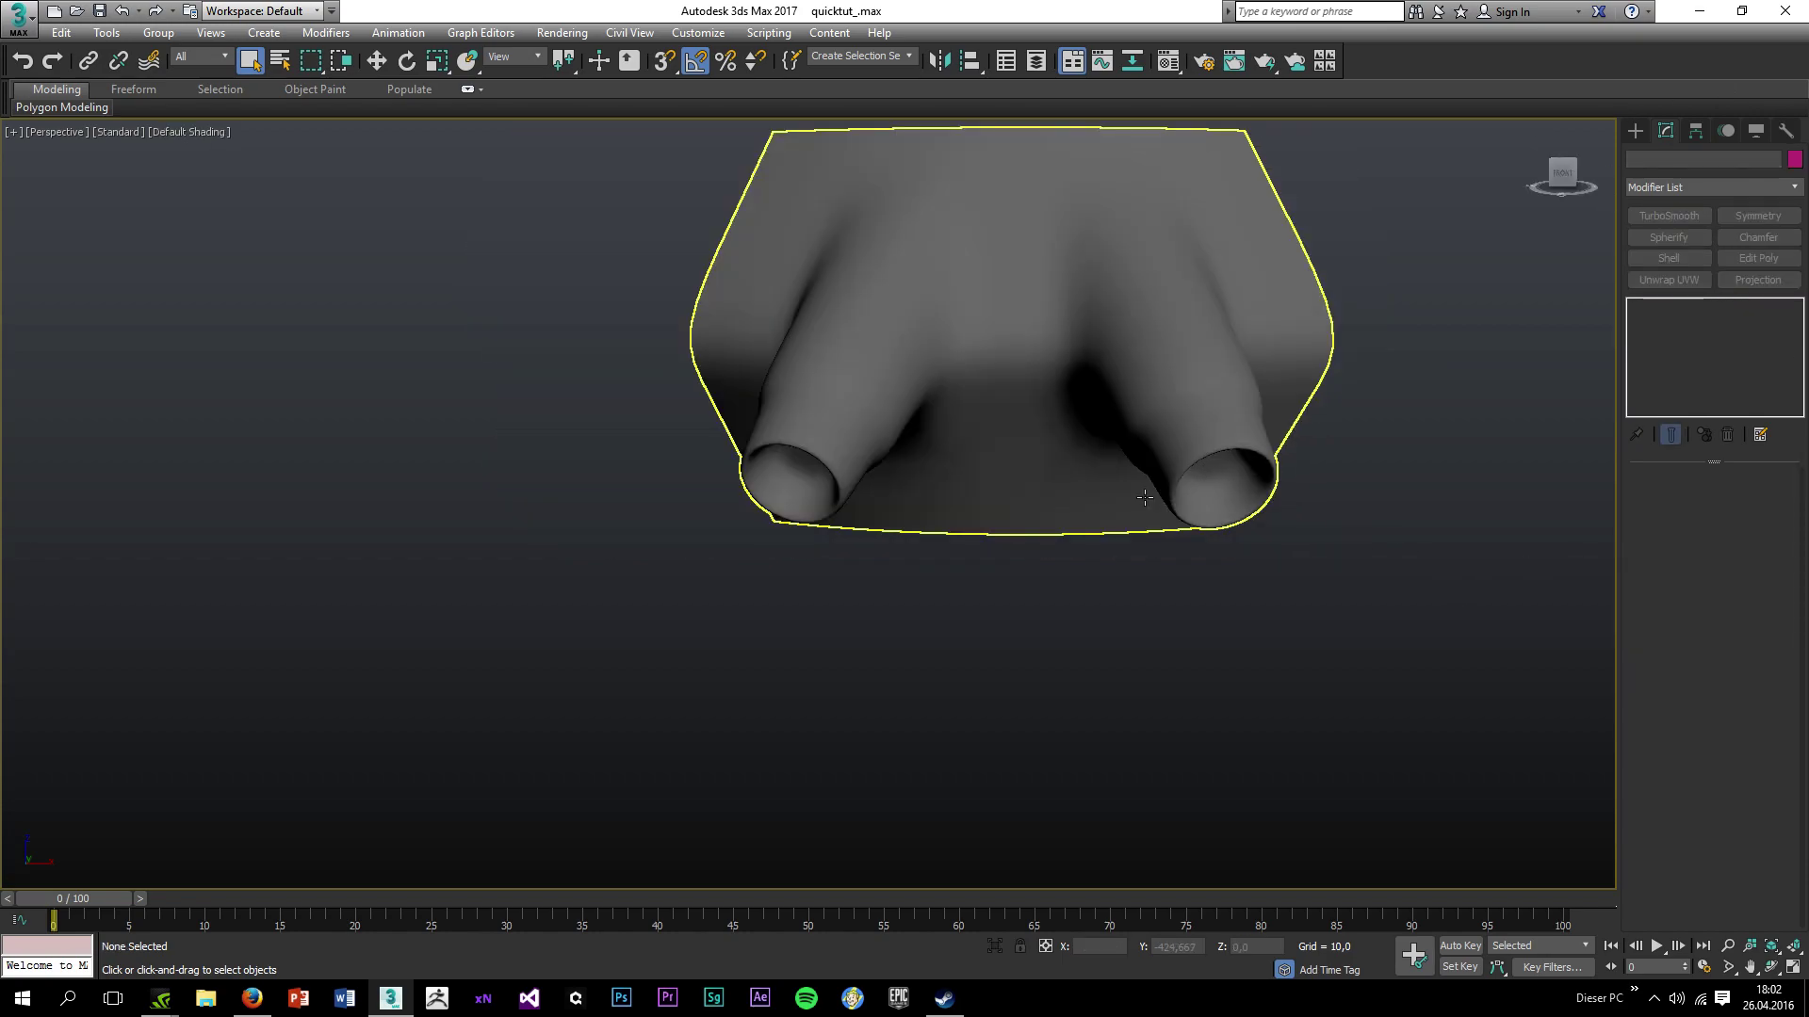
middle_click_drag(1220, 480, 814, 375, "alt")
left_click(1026, 452)
middle_click_drag(1026, 452, 961, 500, "alt")
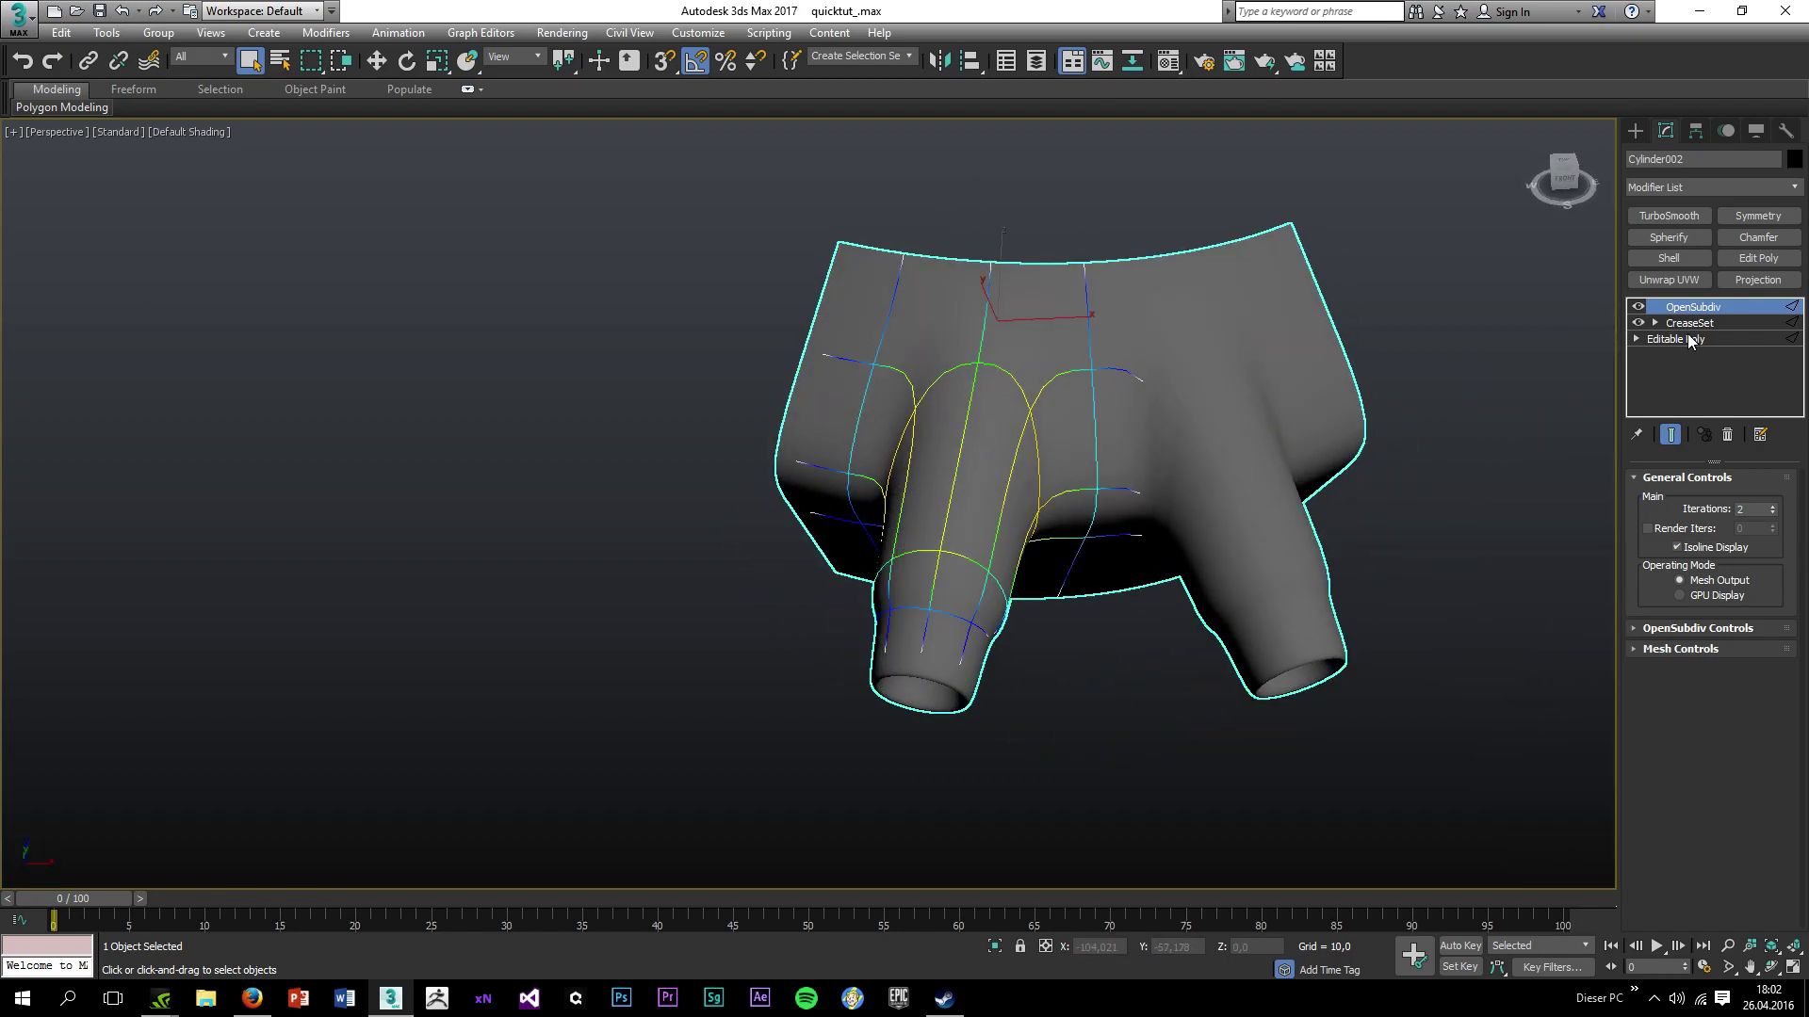
Set the OpenSubdiv modifier to 4 iterations and return to the CreaseSet modifier.
left_click(1679, 325)
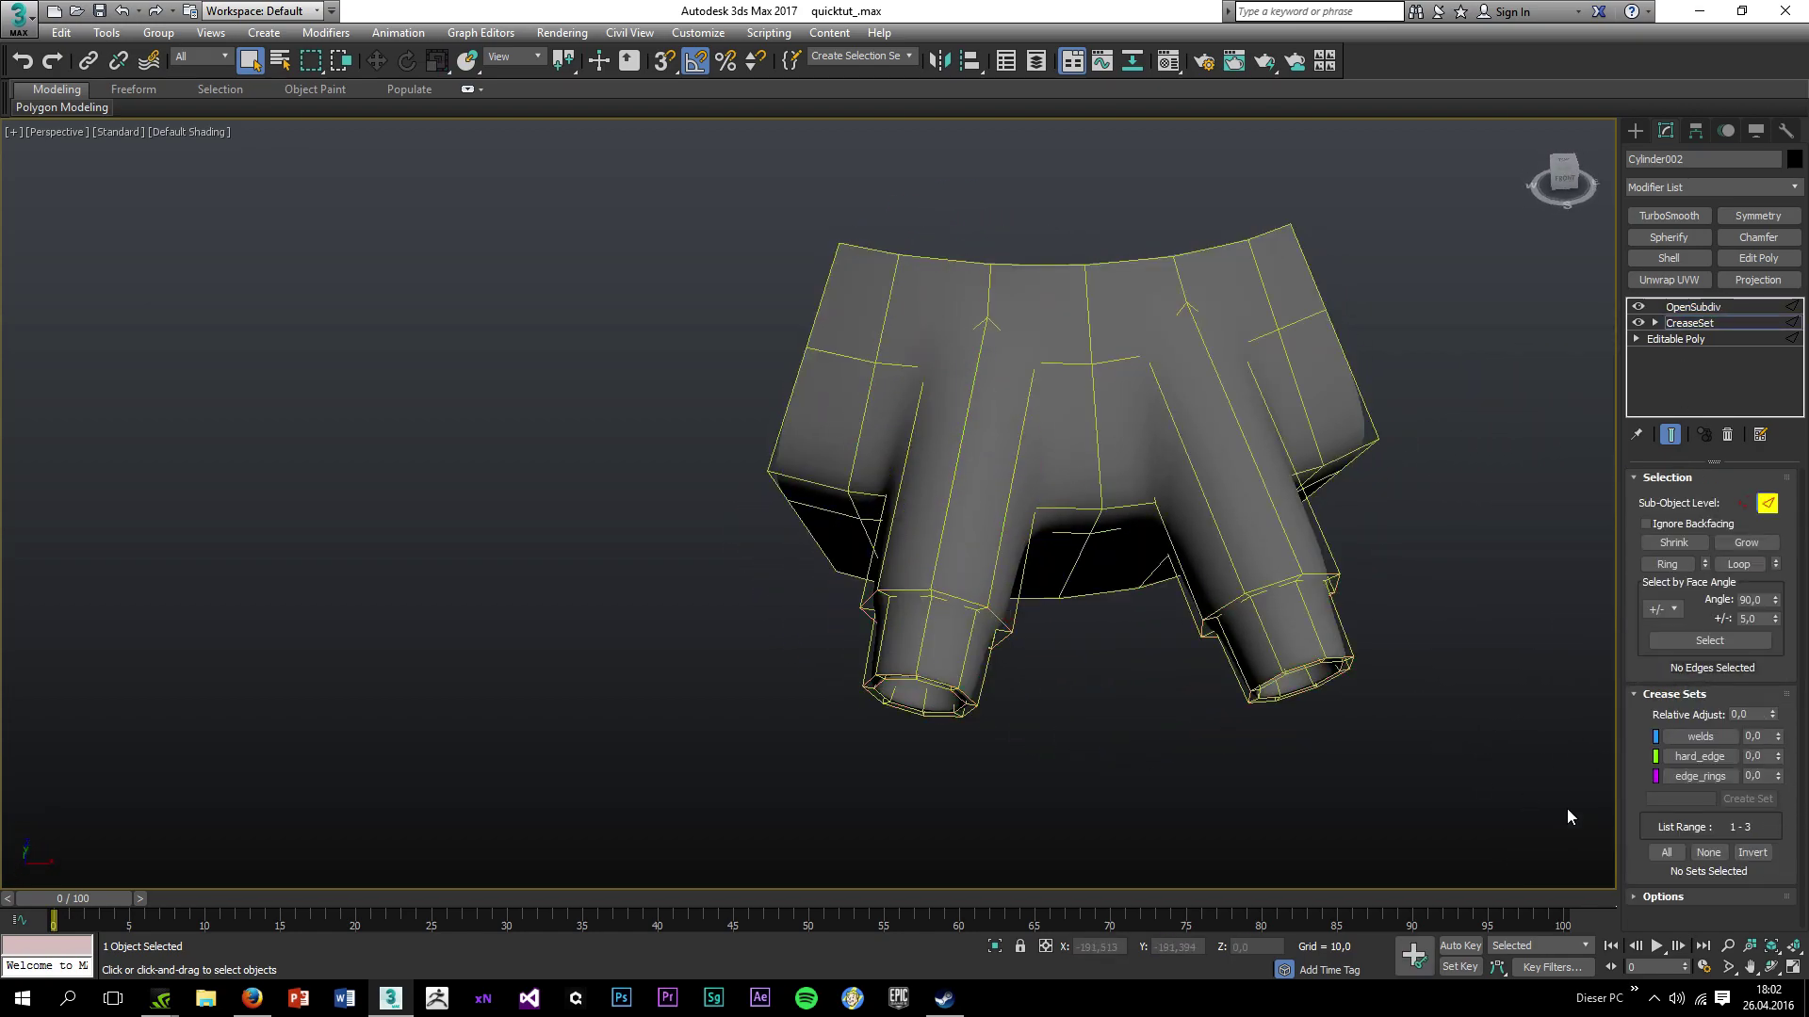
left_click(1700, 323)
left_click(1696, 307)
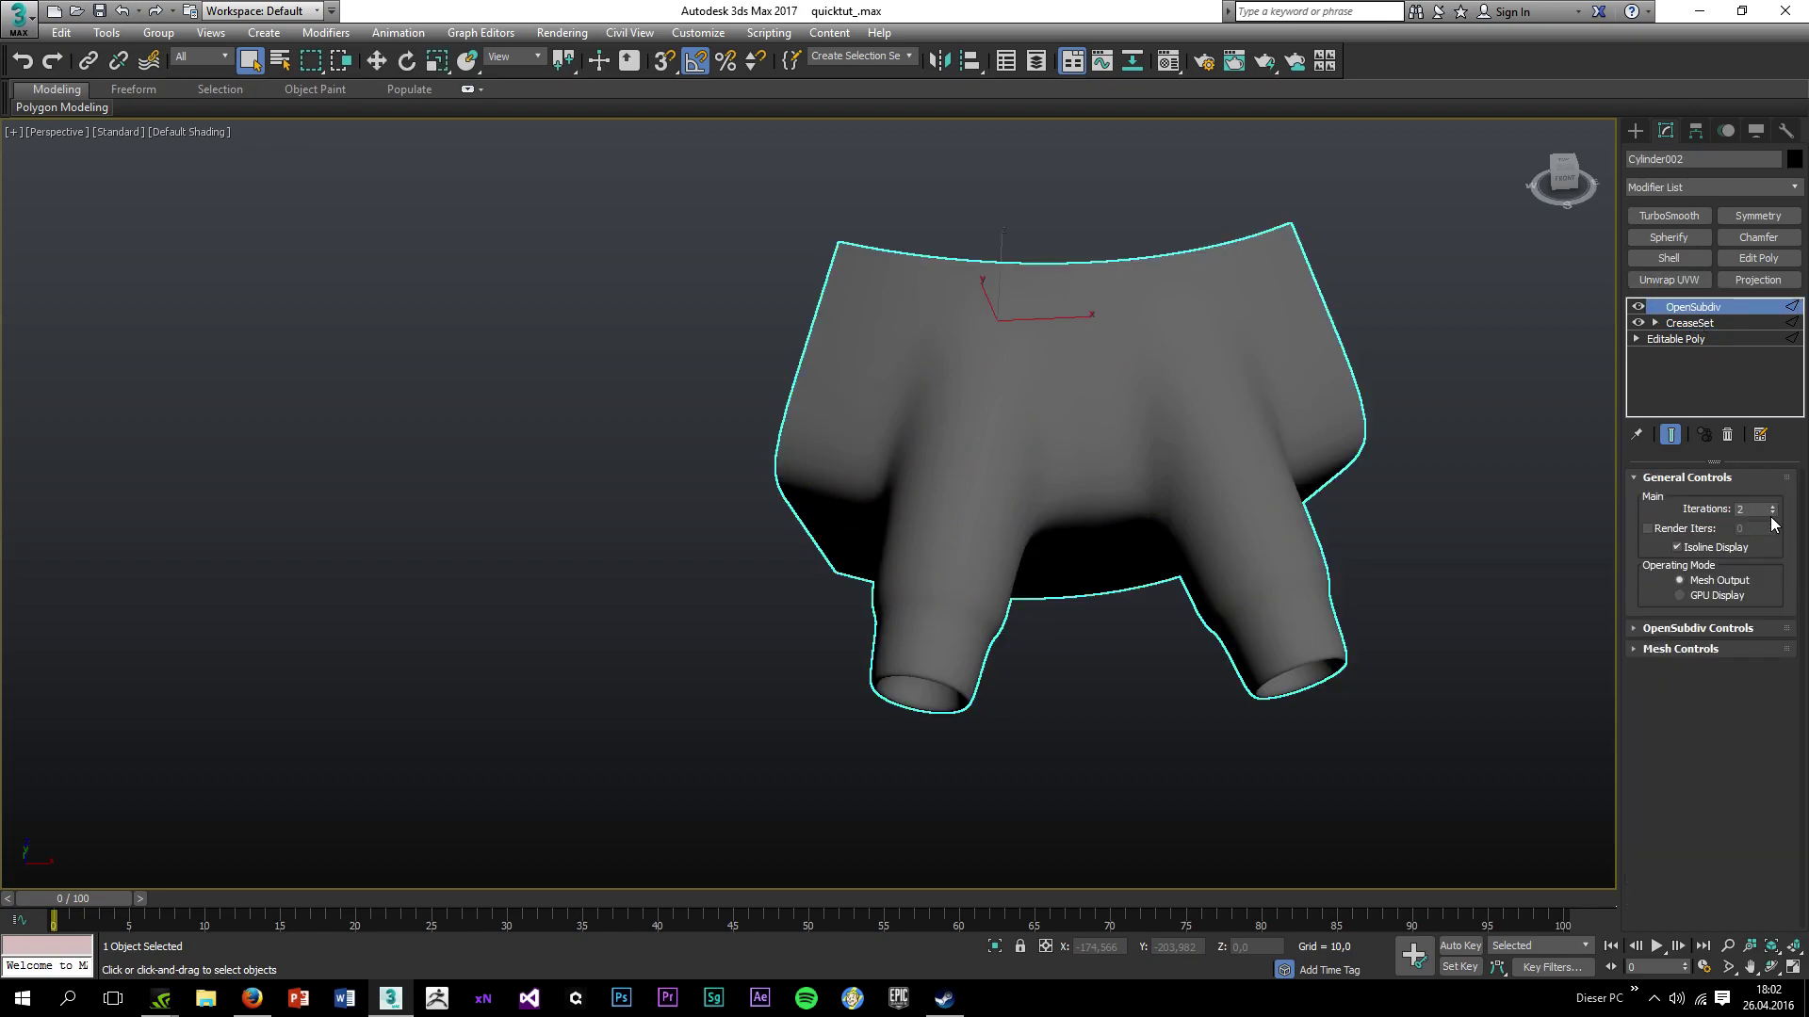
left_click(1691, 323)
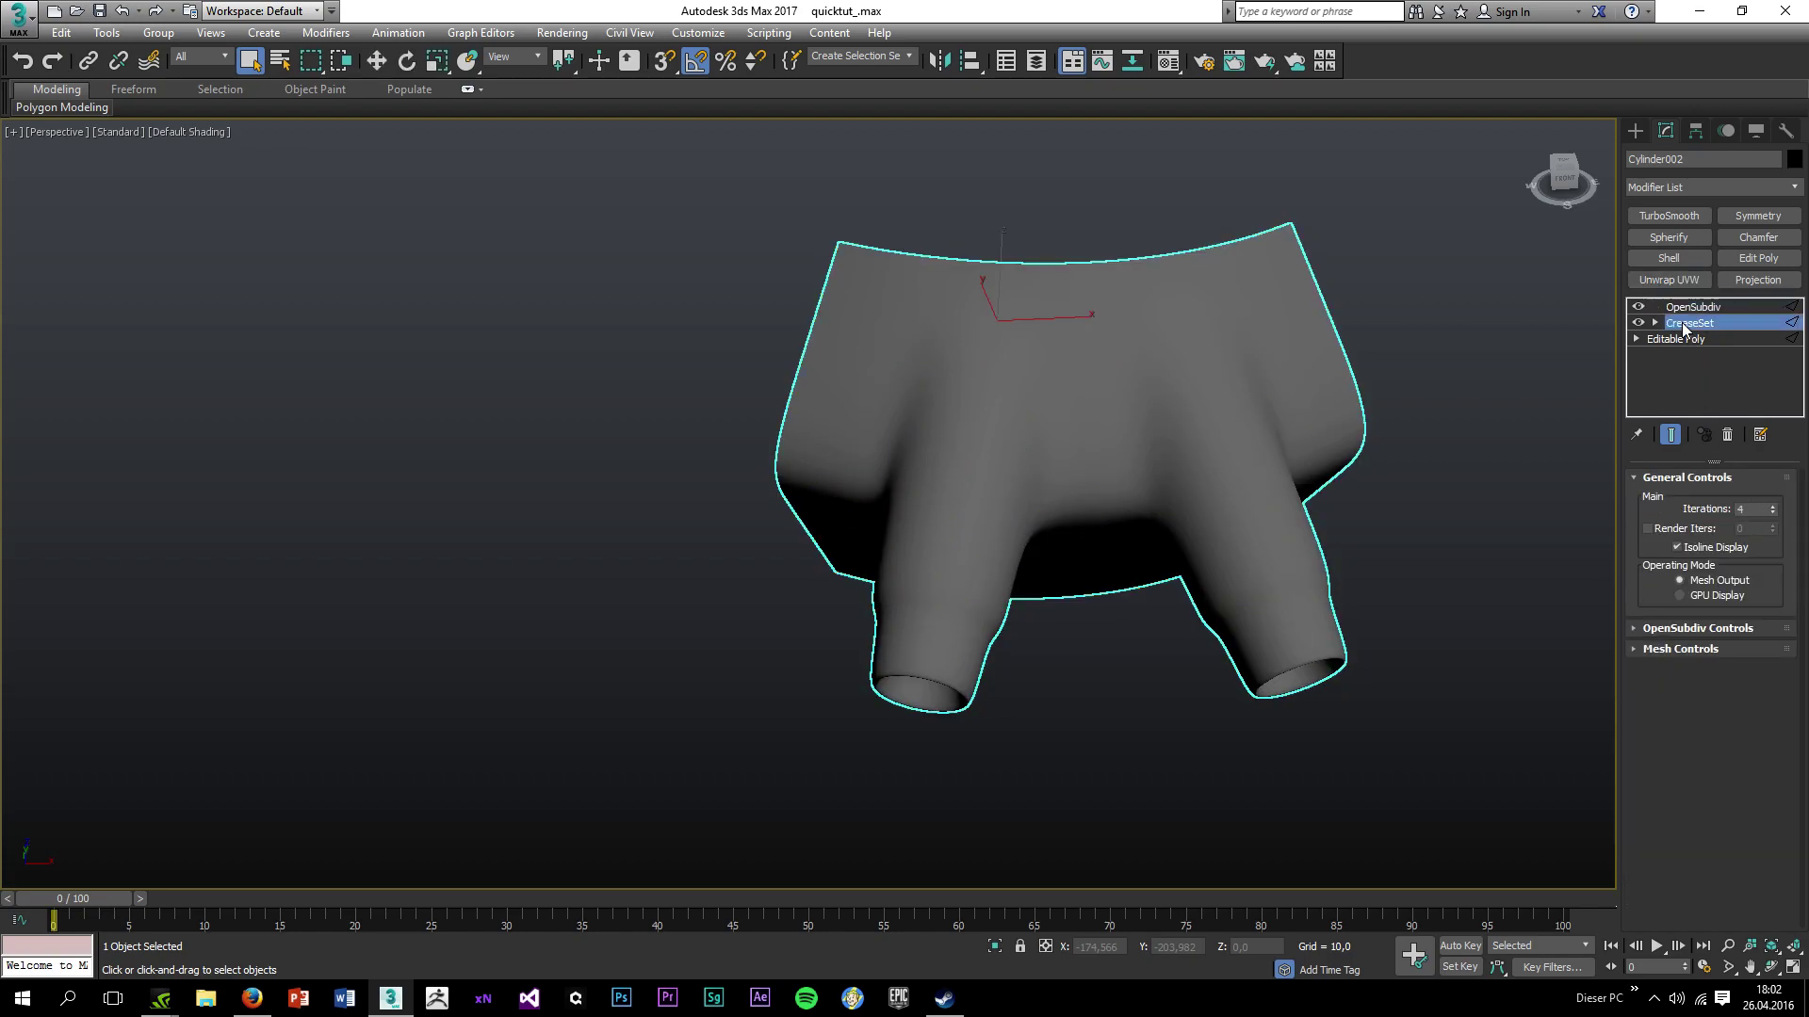
Adjust the specular level of the block's 01 - Default material and close the Material Editor.
key("m")
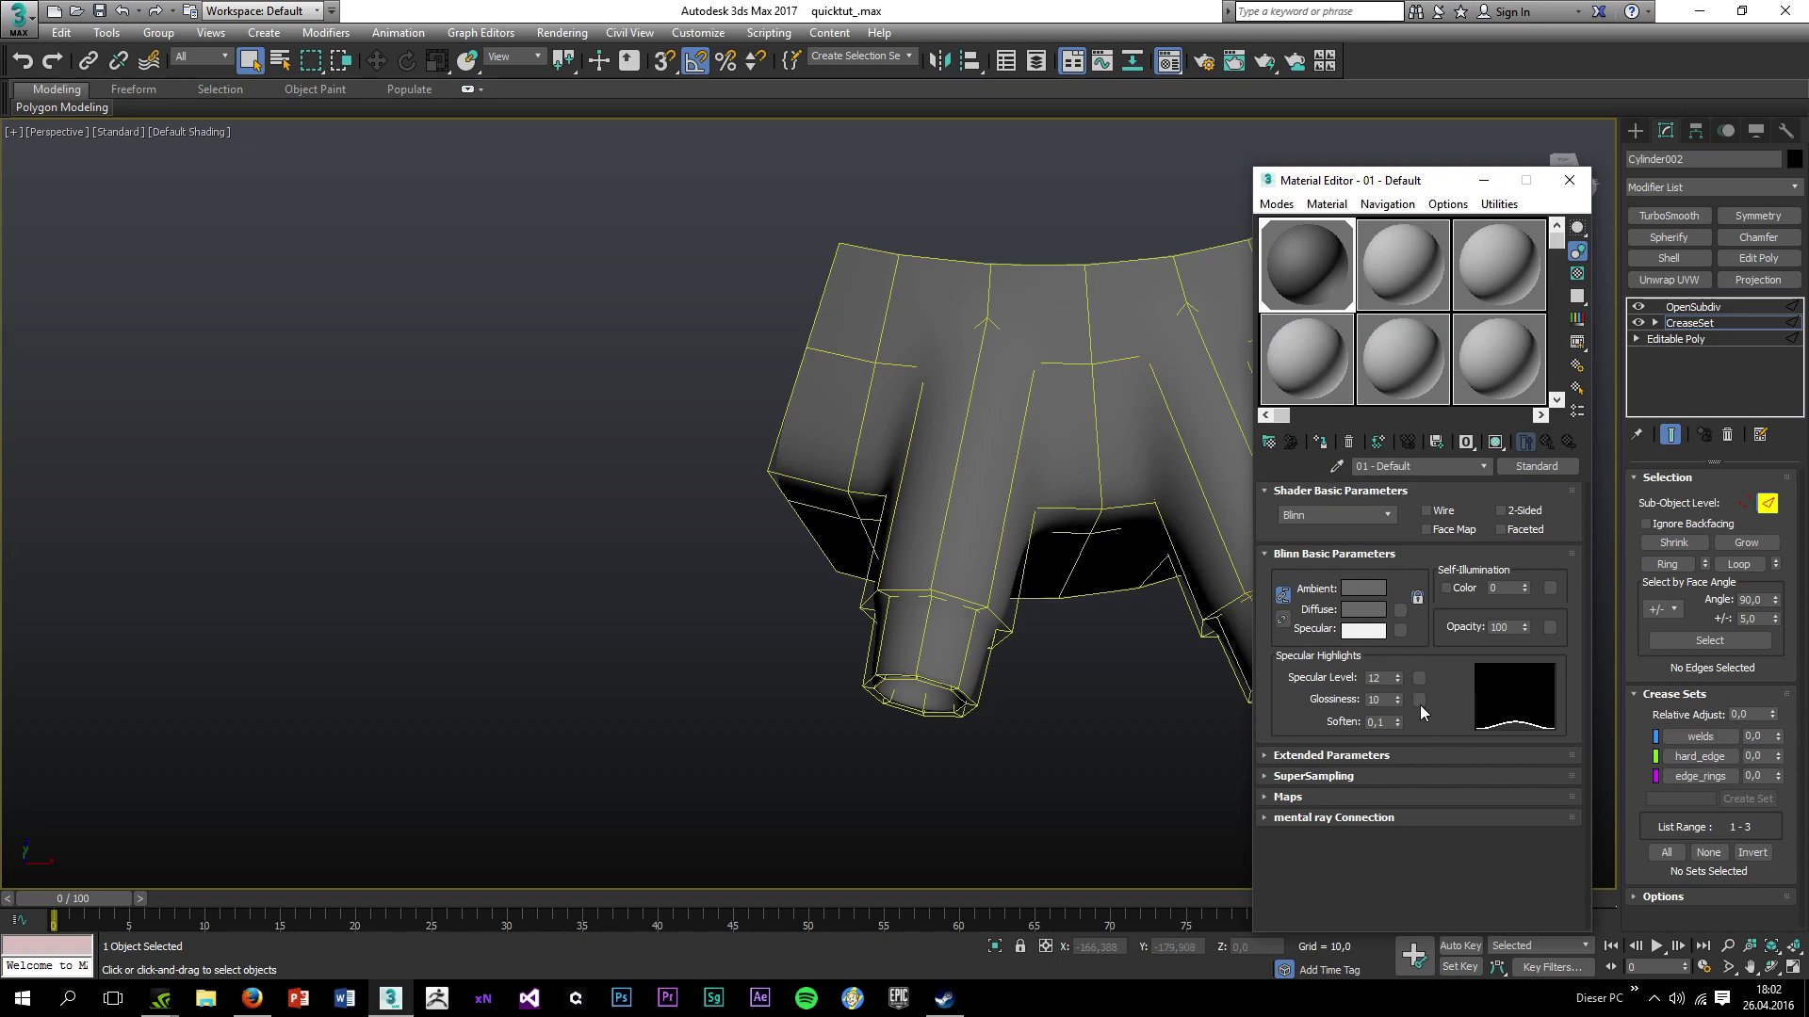
left_click_drag(1400, 678, 1399, 674)
left_click(1568, 179)
Set the crease value of the welds set to 0,14 and of the hard_edge set to 0,14.
middle_click_drag(1042, 549, 1083, 522, "alt")
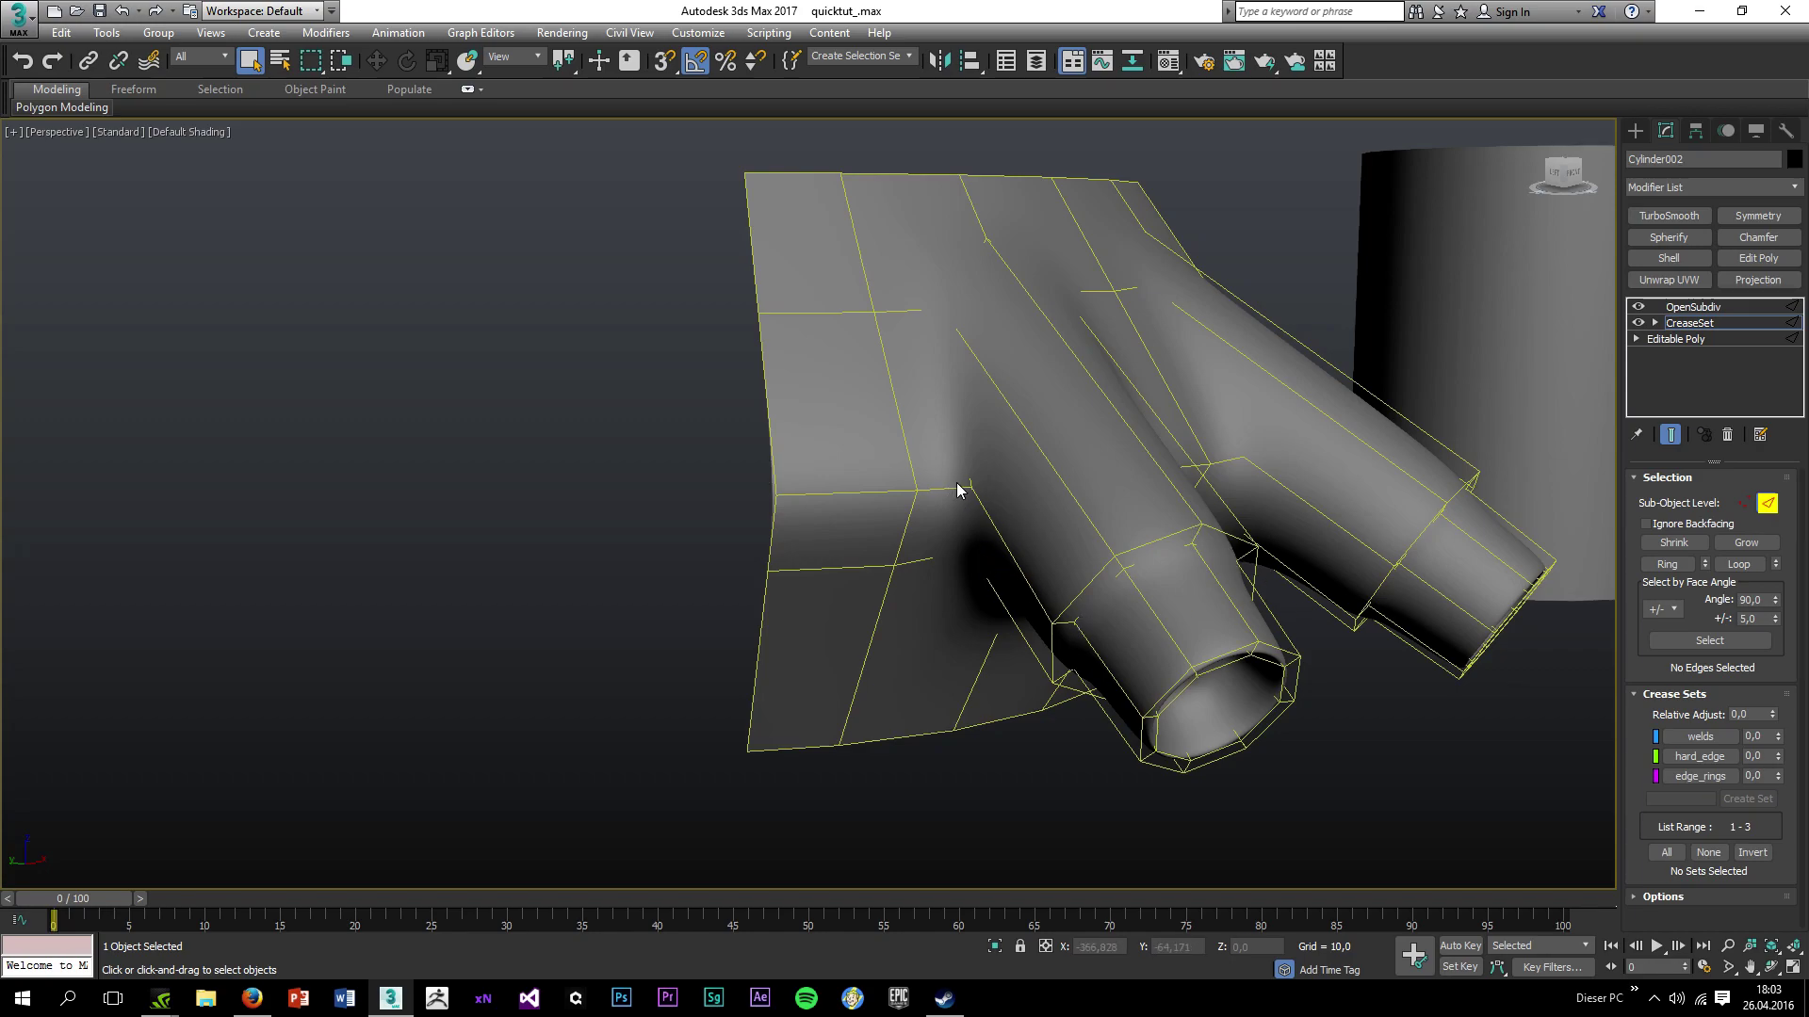
left_click_drag(1779, 739, 1750, 723)
middle_click_drag(1225, 612, 1112, 499, "alt")
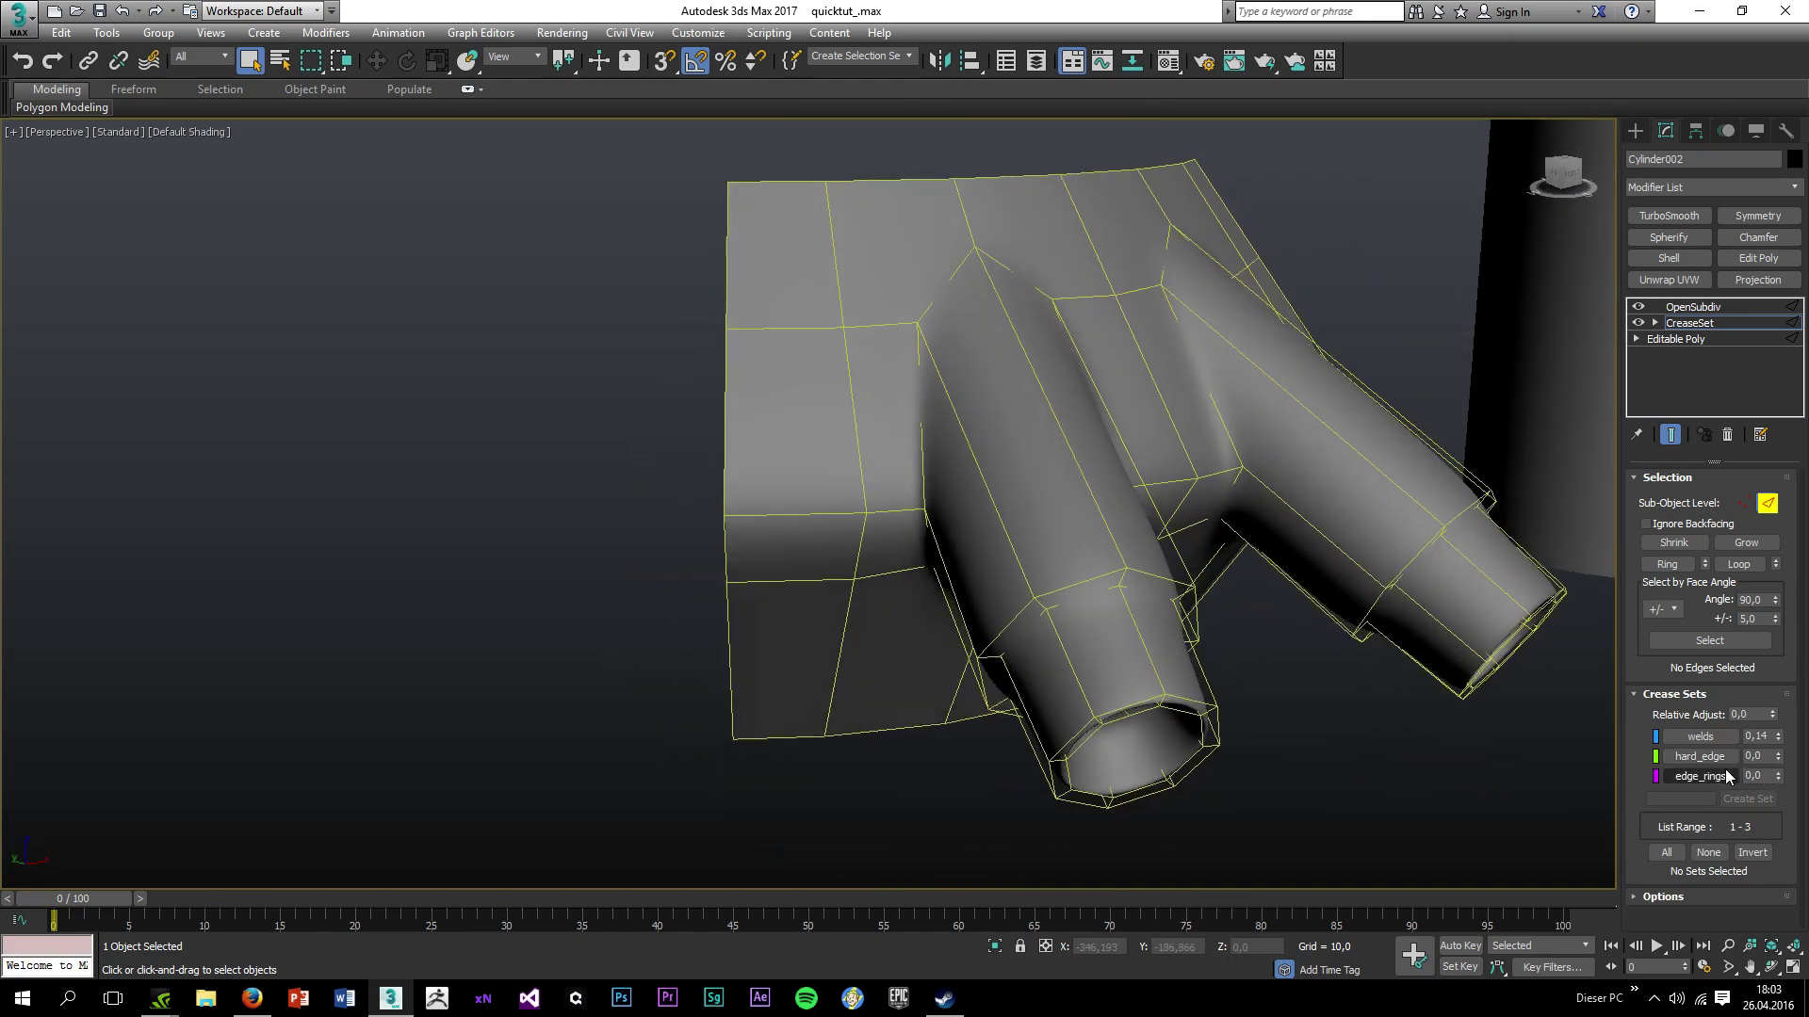
left_click_drag(1780, 763, 1697, 706)
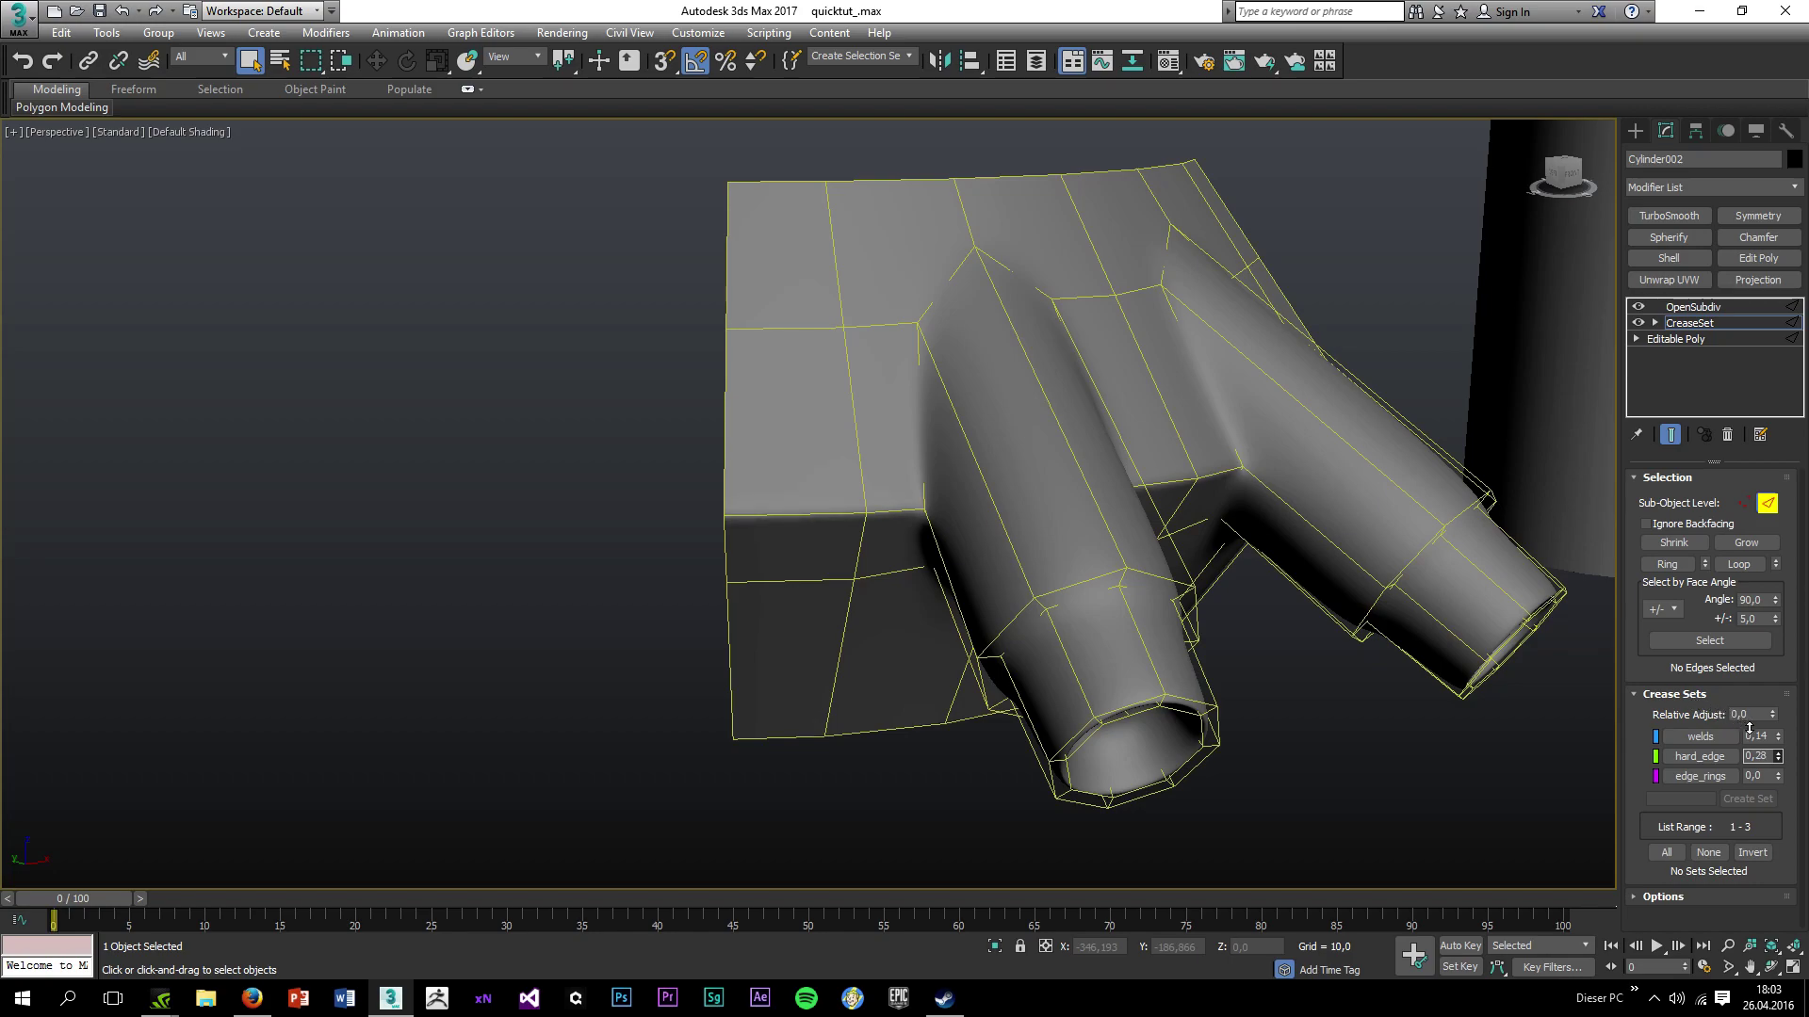
left_click_drag(1749, 728, 1757, 736)
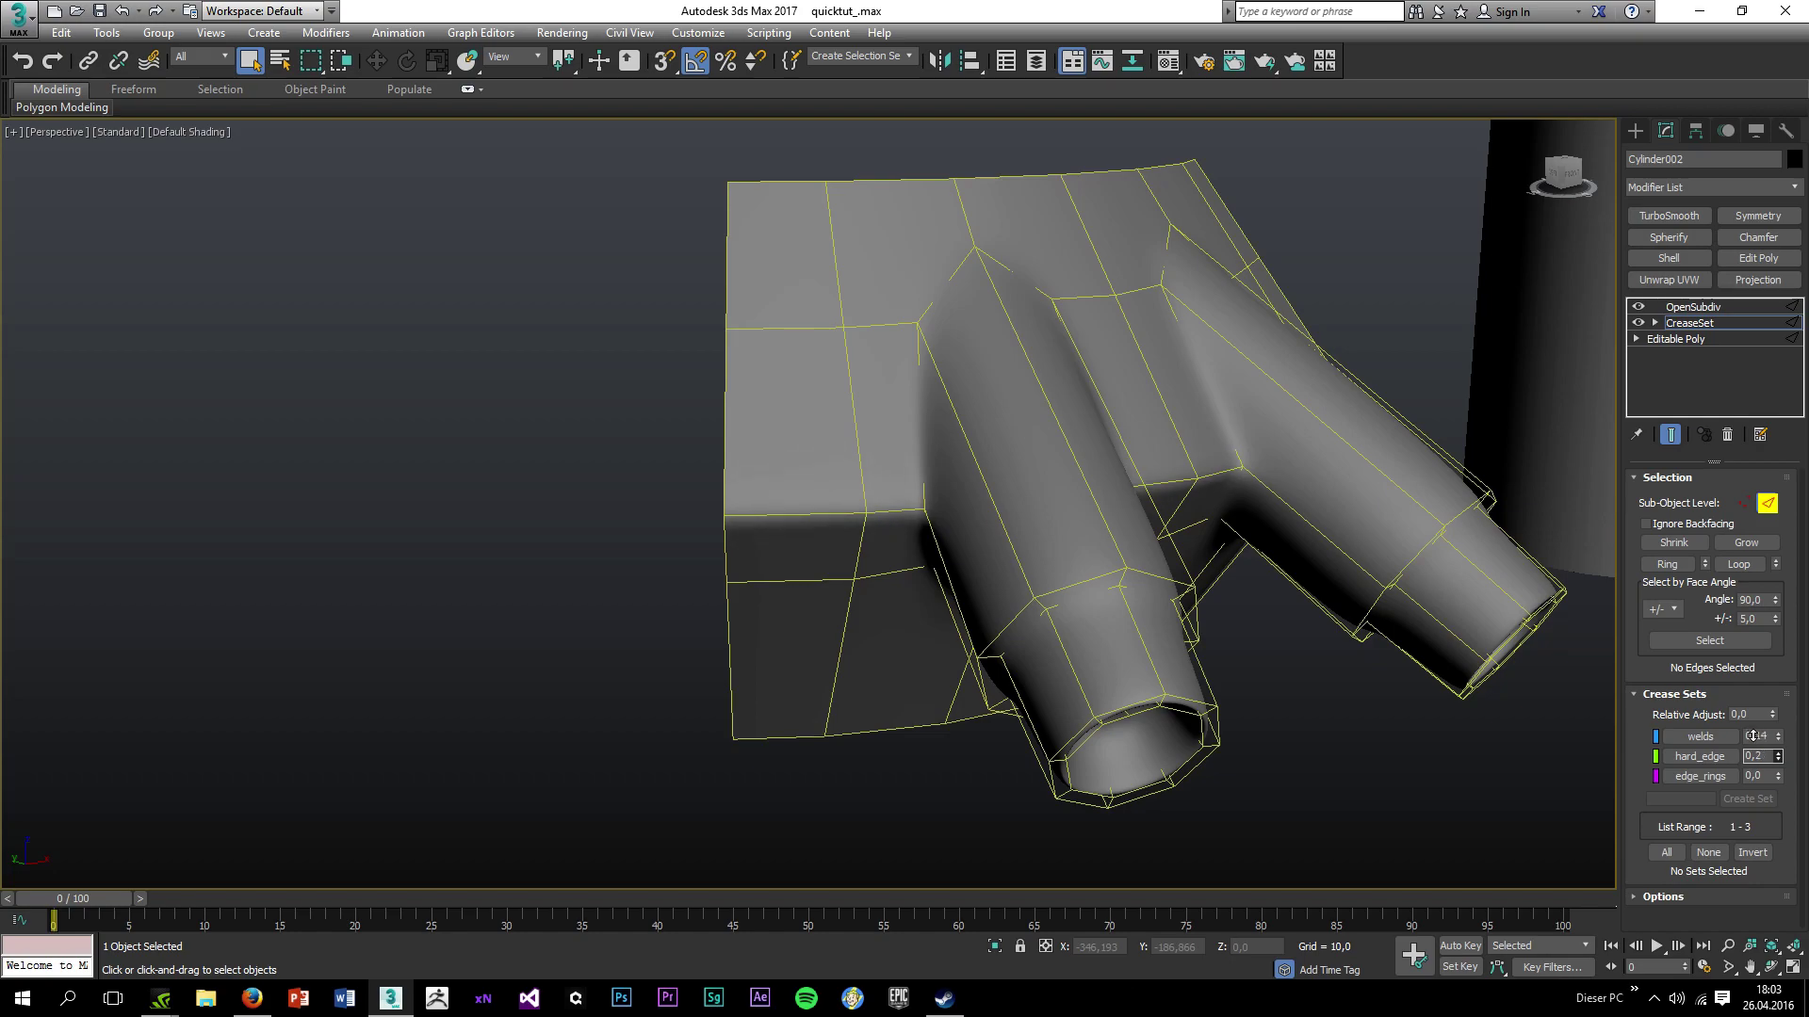
middle_click_drag(1178, 773, 1197, 640, "alt")
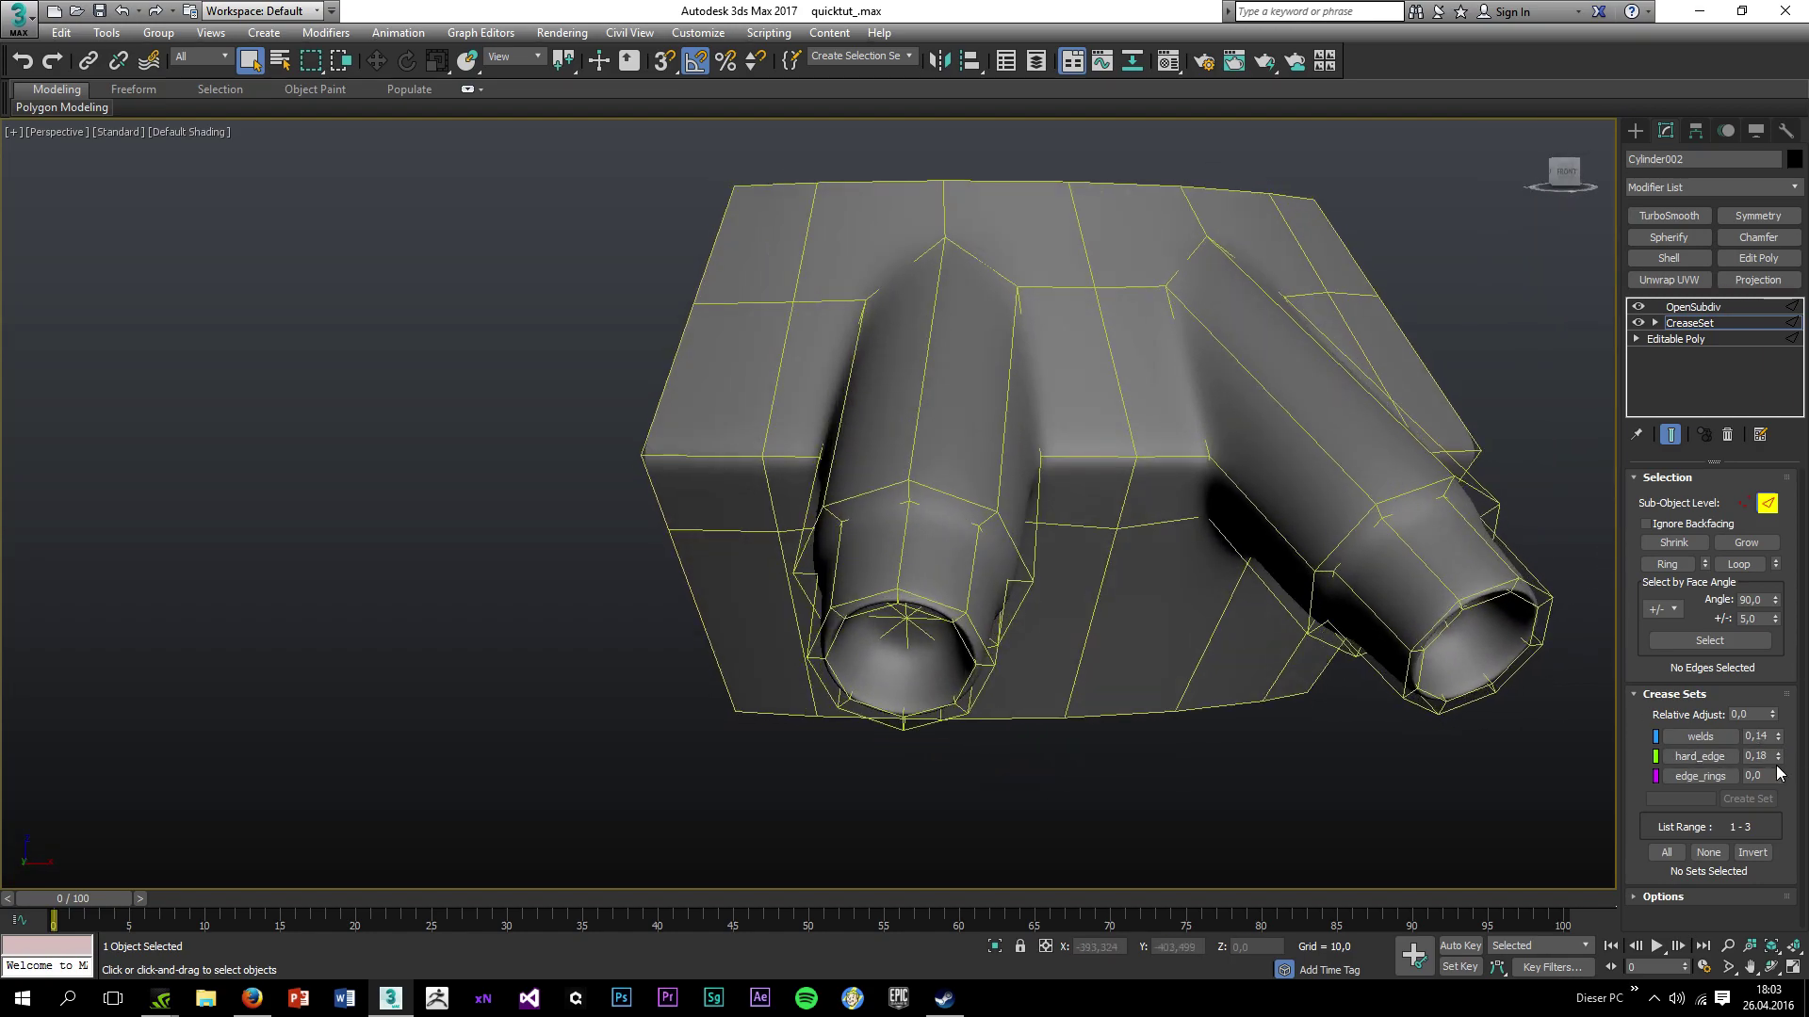
middle_click_drag(1211, 692, 1082, 597, "alt")
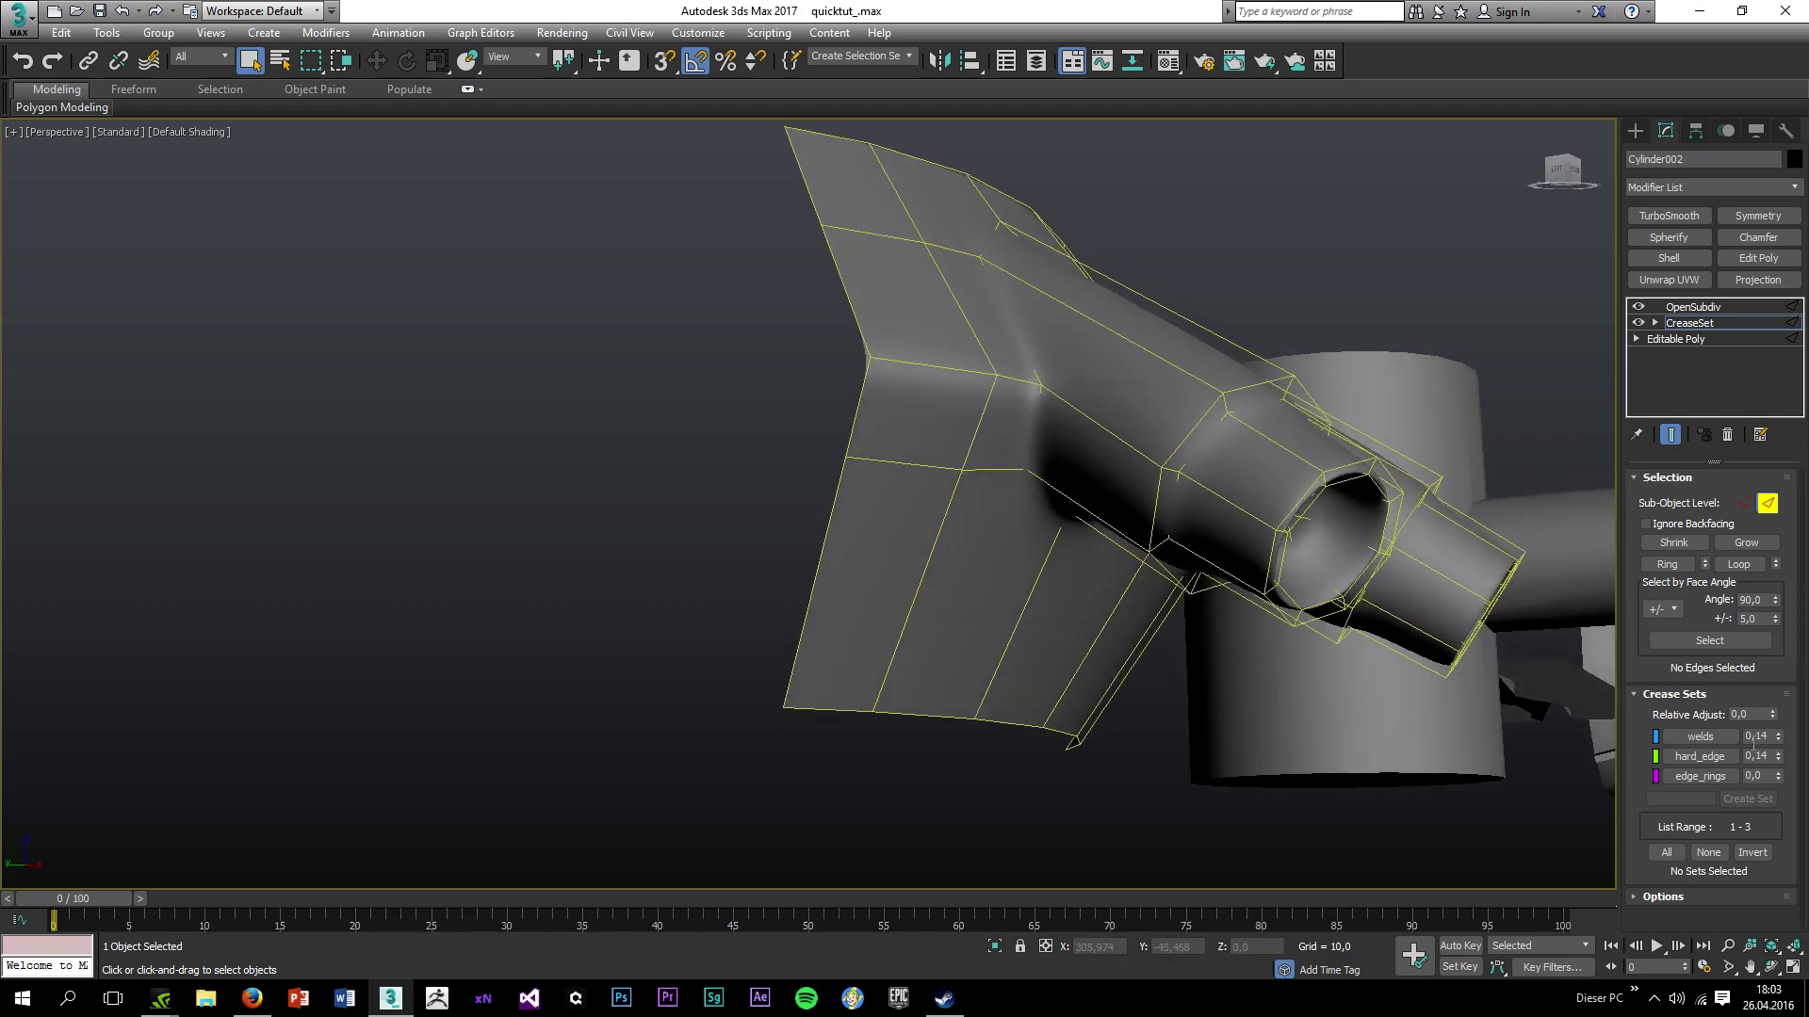
Set the edge_rings crease to 0,14 and reduce the welds crease to 0,08.
left_click(1777, 773)
left_click_drag(1775, 774, 1763, 757)
middle_click_drag(1495, 754, 1135, 480, "alt")
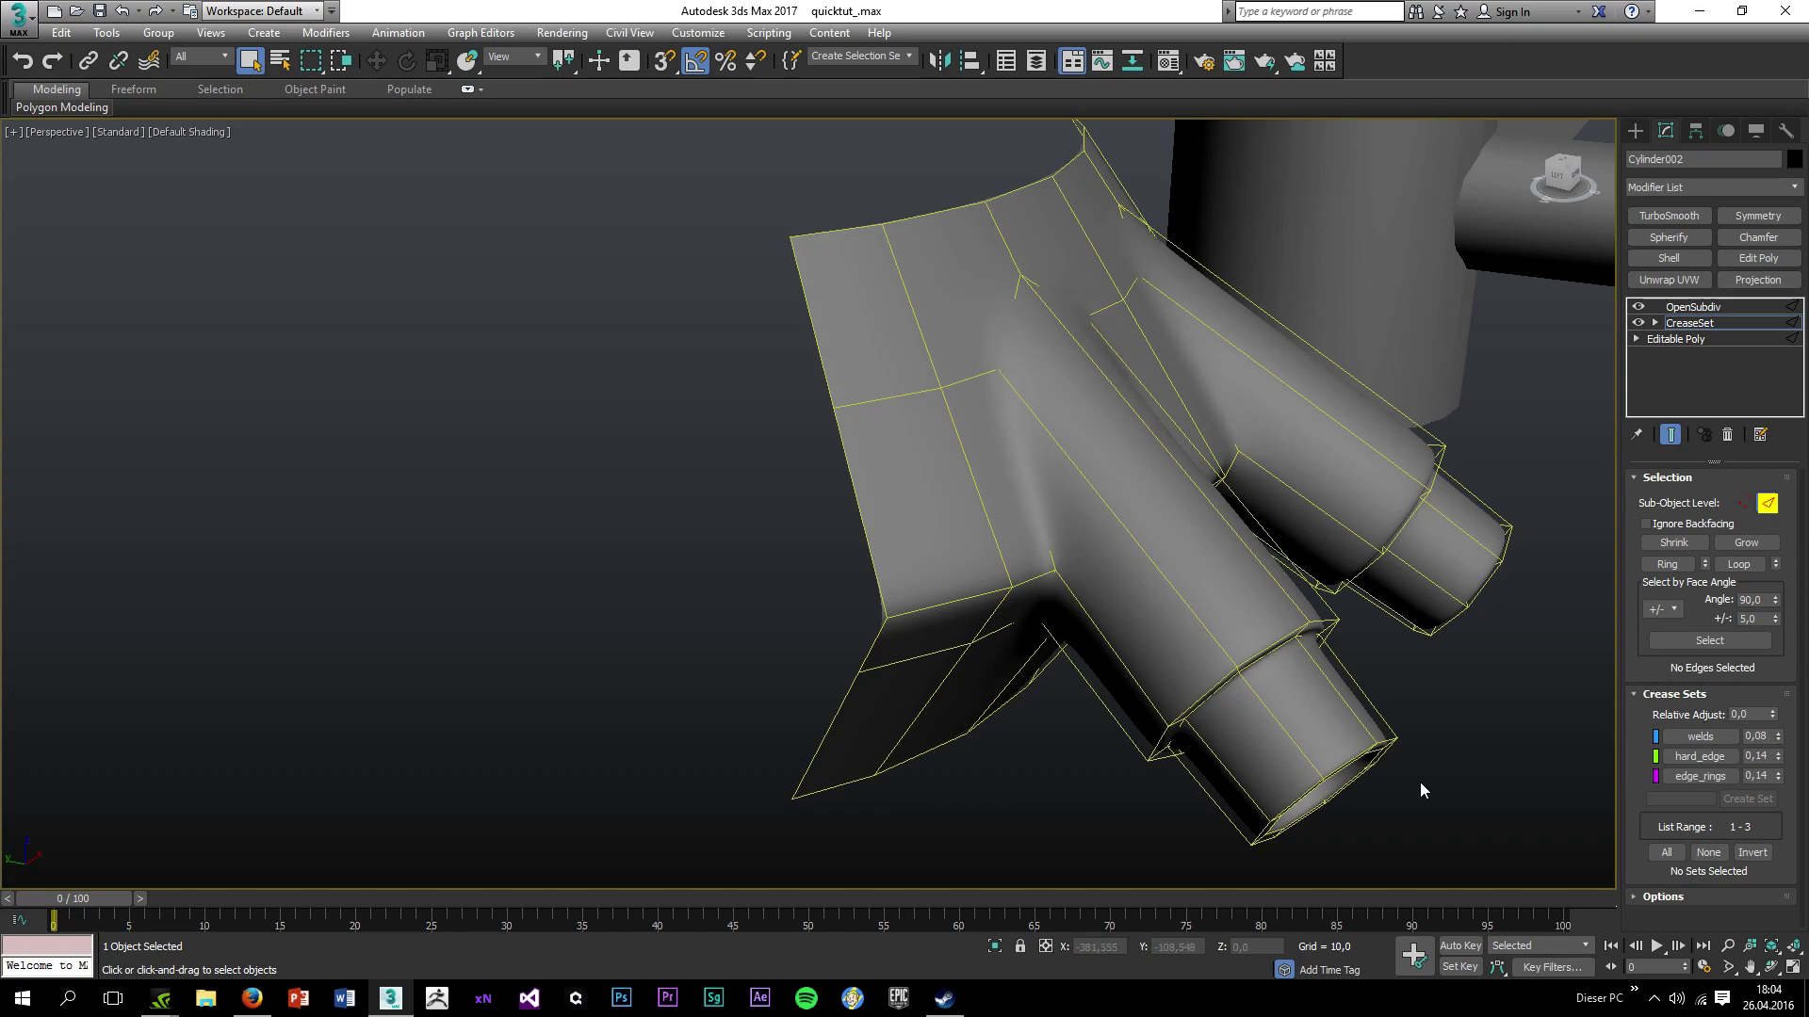
Return to the OpenSubdiv level and inspect the creased block's joints, shoulders and rims from several angles.
scroll(1418, 782, "down", 3)
left_click(1693, 303)
left_click(1064, 565)
middle_click_drag(1065, 565, 1078, 613, "alt")
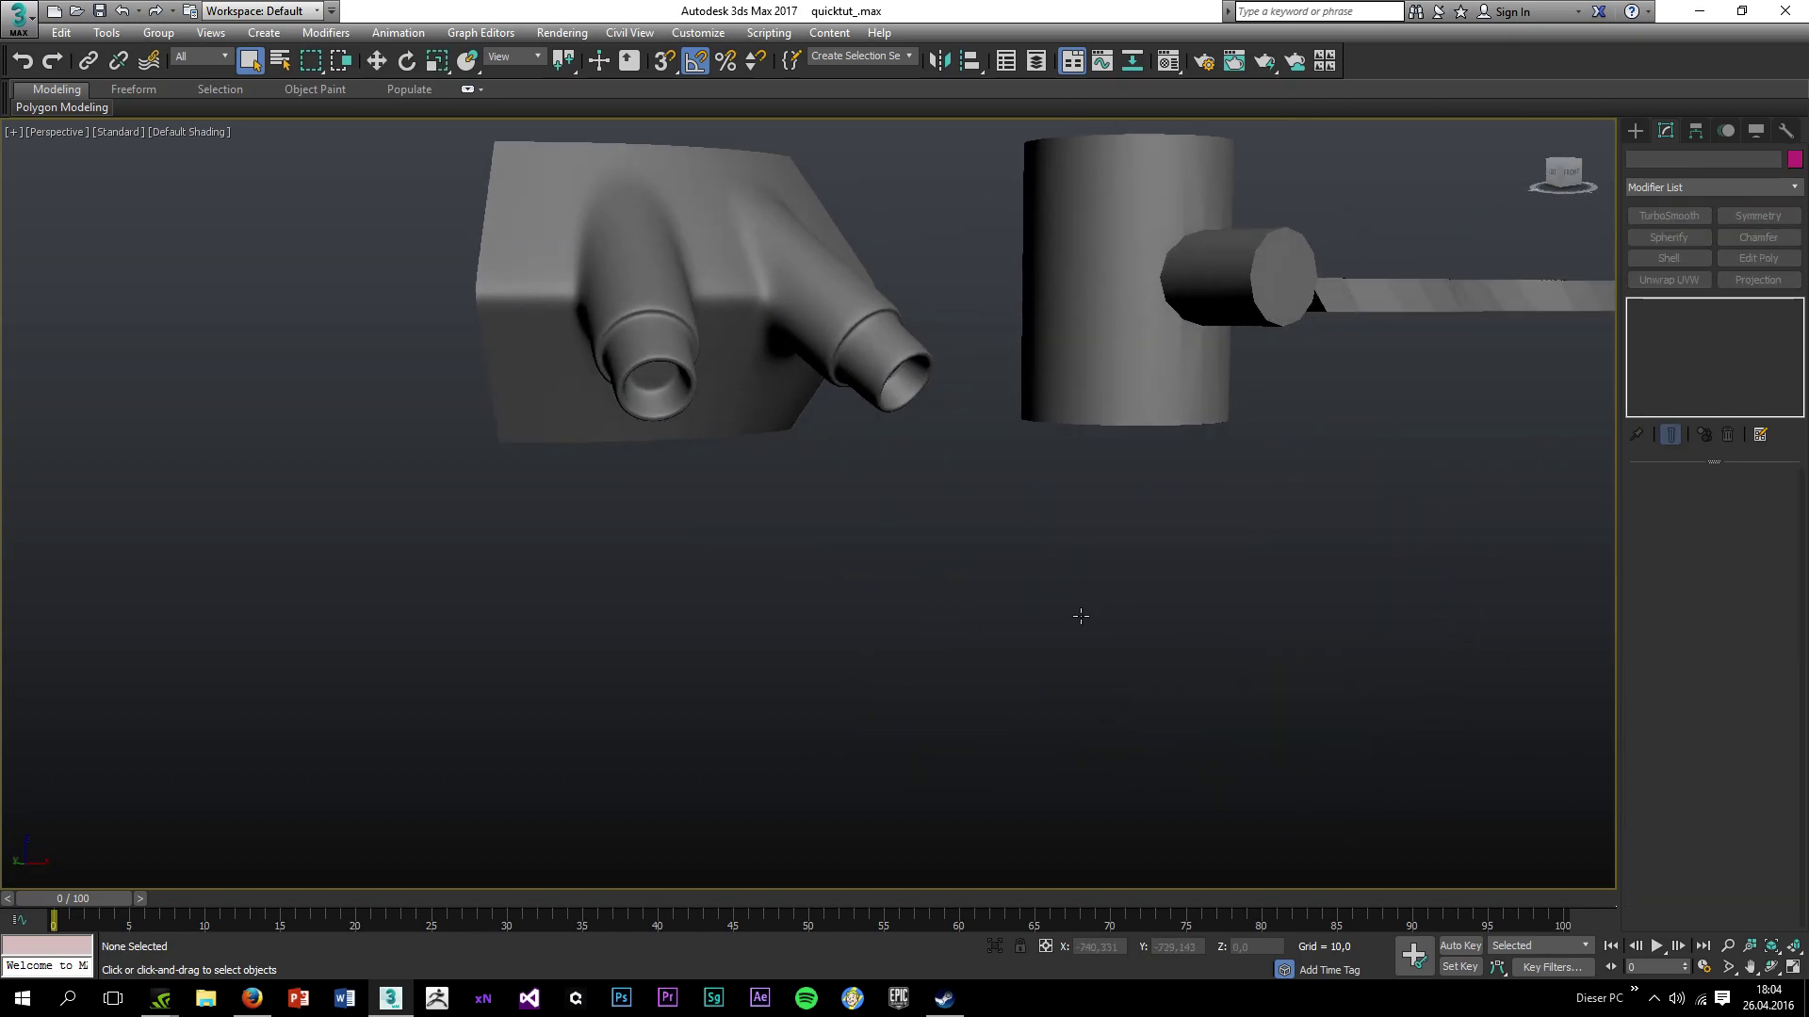
scroll(1077, 613, "up", 1)
scroll(702, 285, "up", 2)
left_click(698, 288)
middle_click_drag(698, 288, 779, 354, "alt")
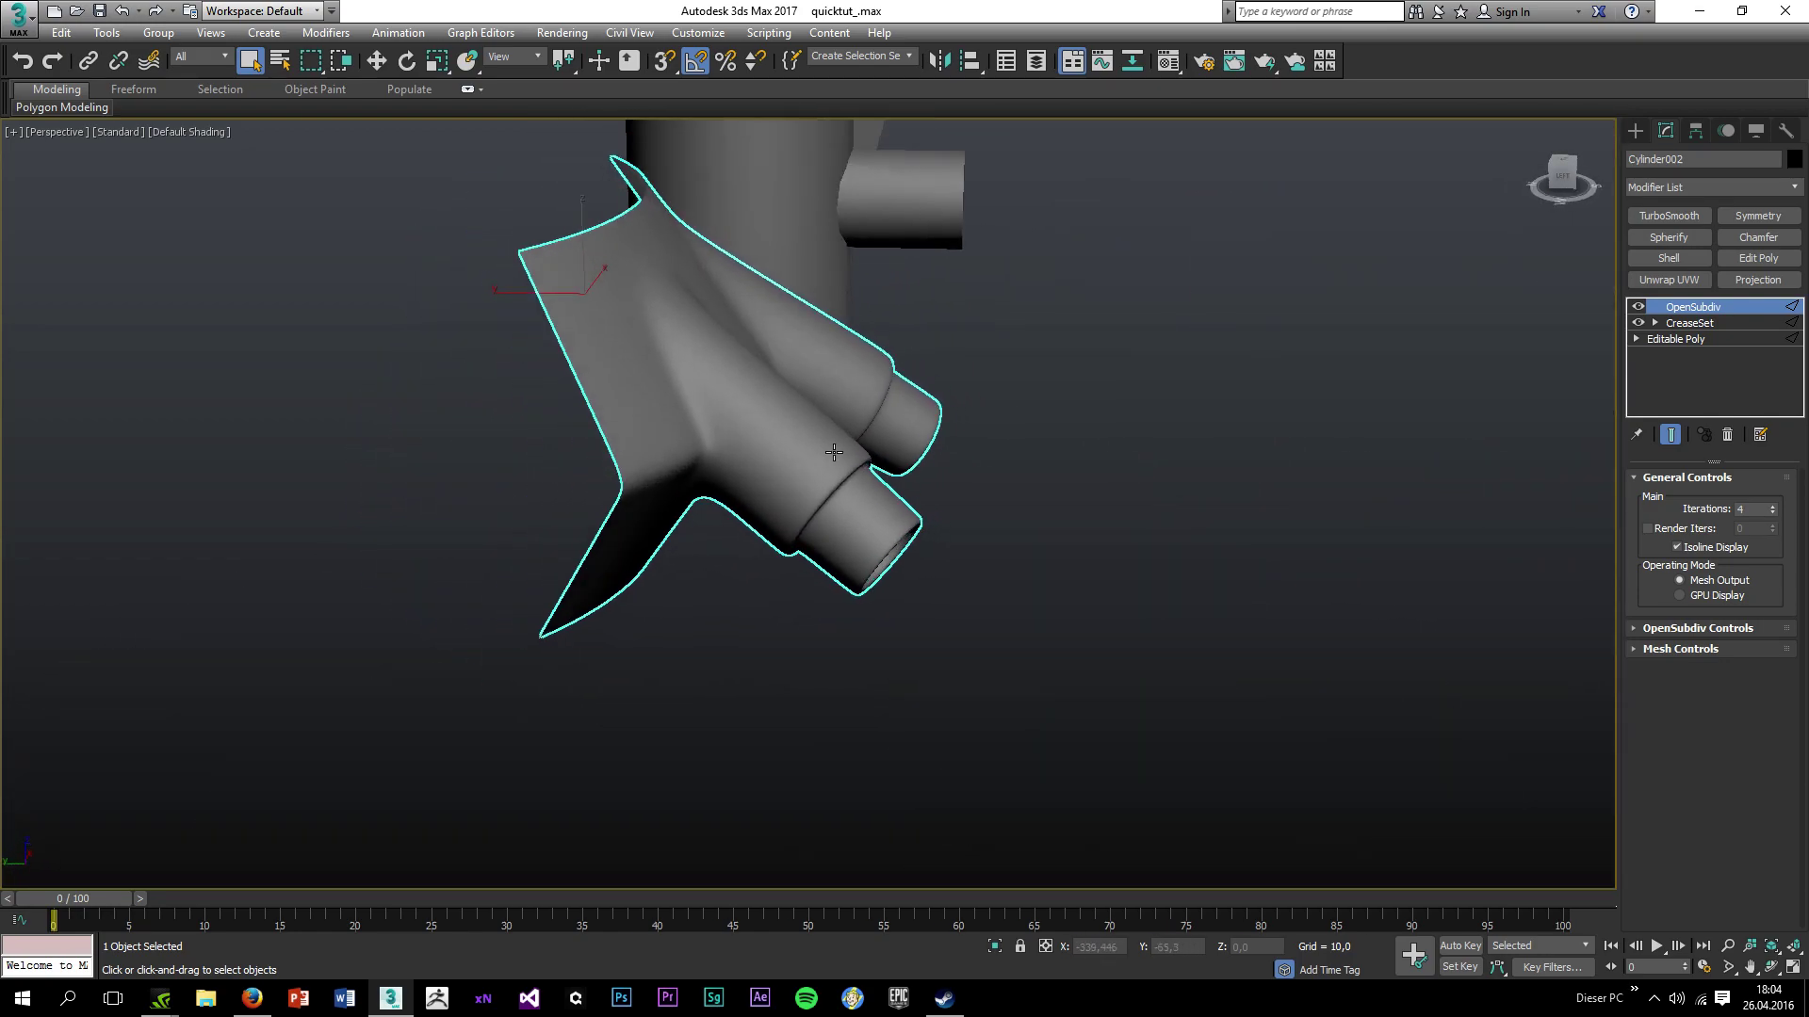
middle_click_drag(830, 451, 1257, 407, "alt")
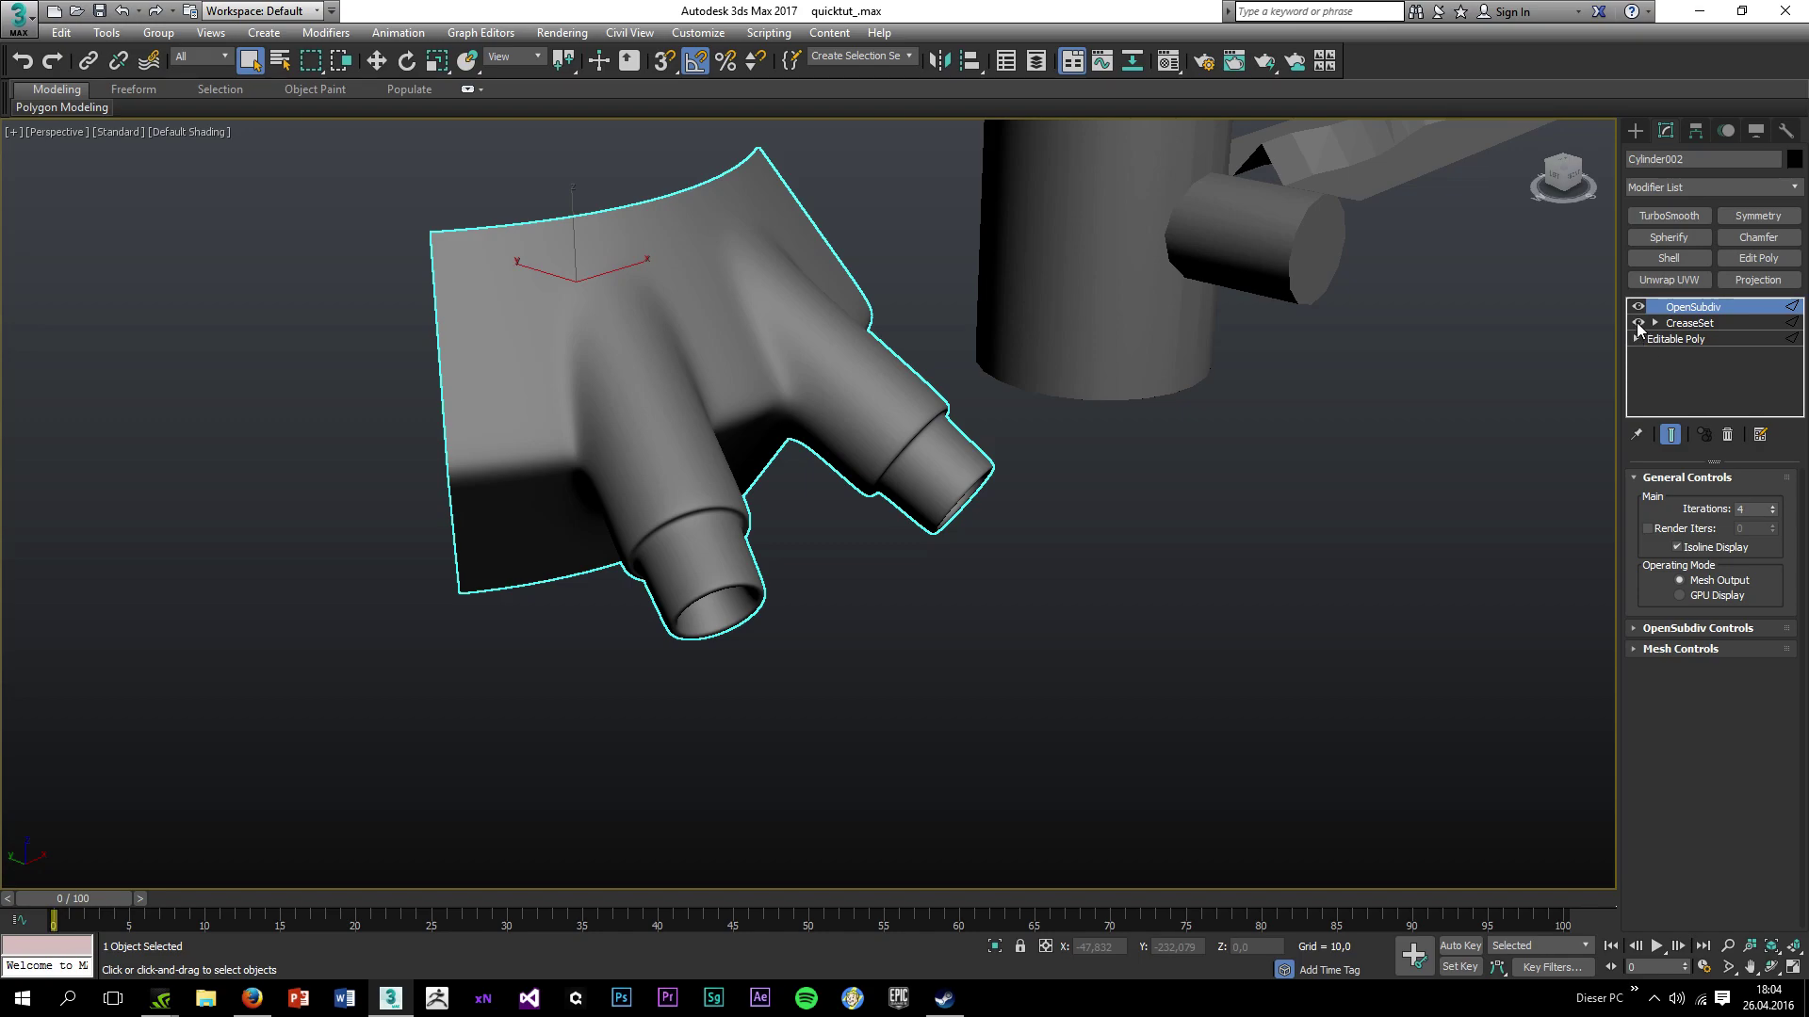
Compare the block's base mesh with the smoothed result by toggling CreaseSet and OpenSubdiv while edged faces are shown.
left_click(1637, 326)
left_click(1637, 307)
left_click(1225, 422)
key("F4")
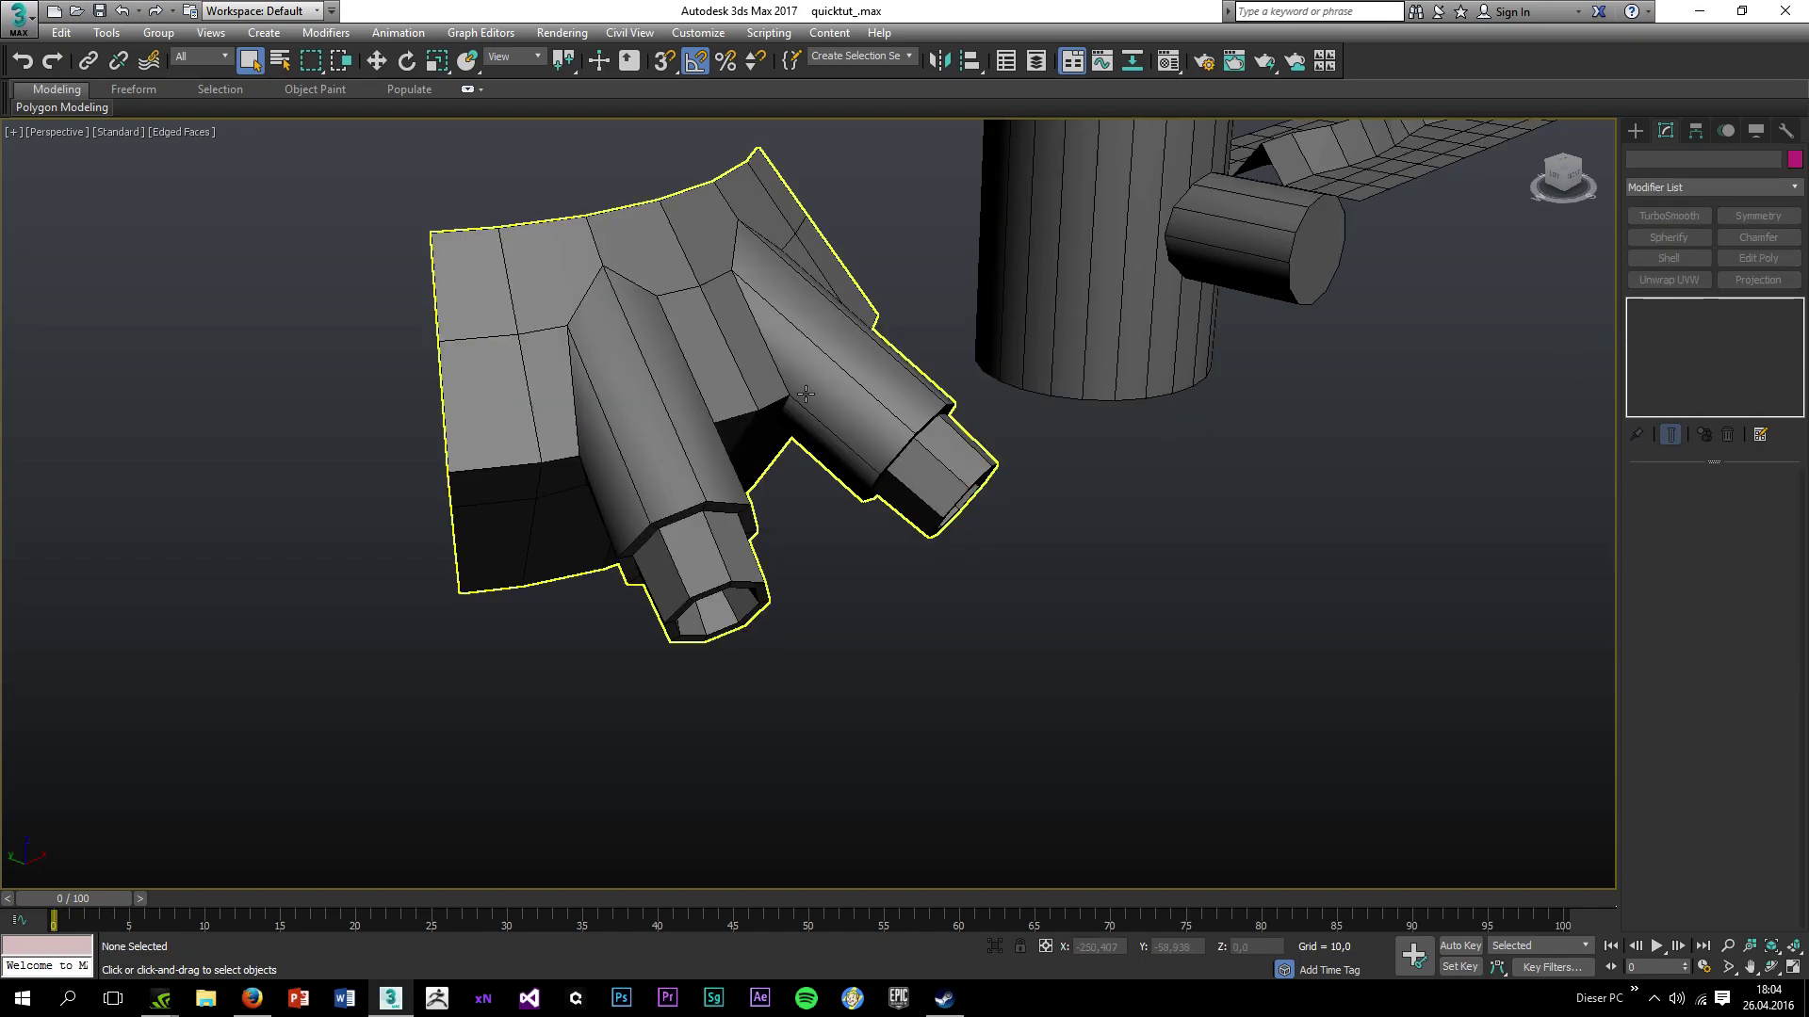
left_click(806, 394)
middle_click_drag(806, 393, 1549, 435, "alt")
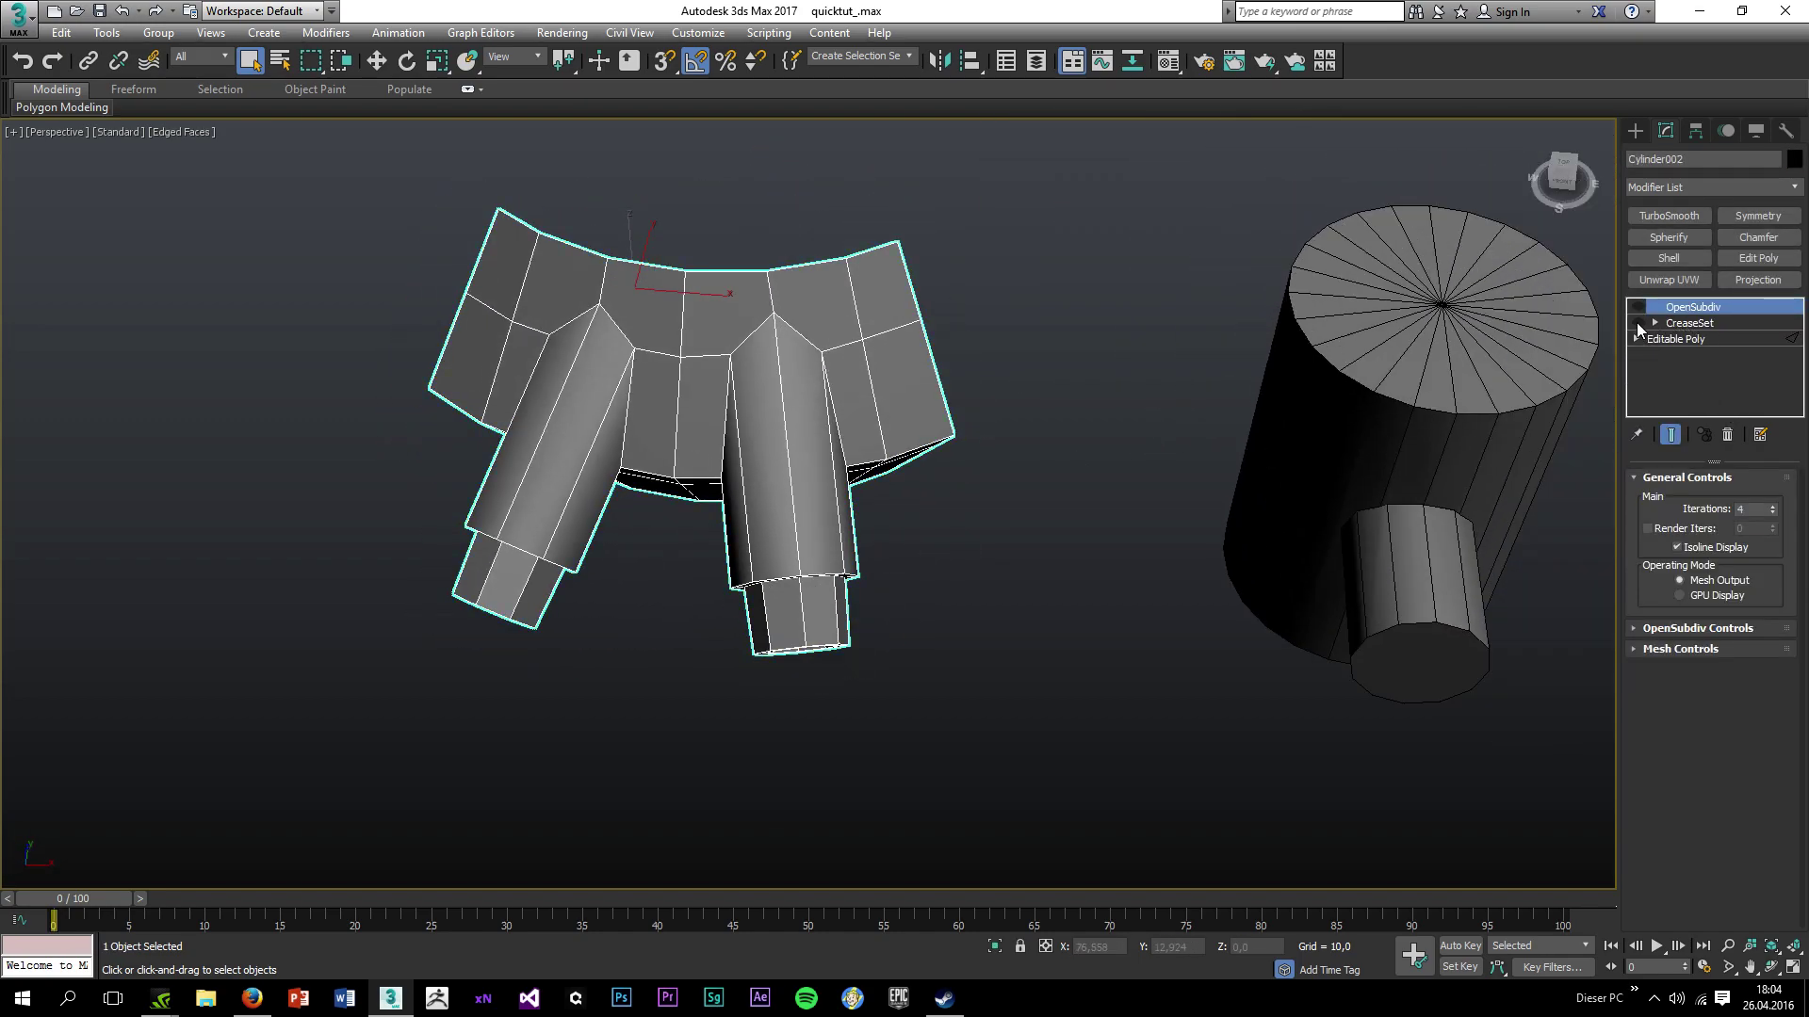
left_click(1637, 307)
left_click(1637, 323)
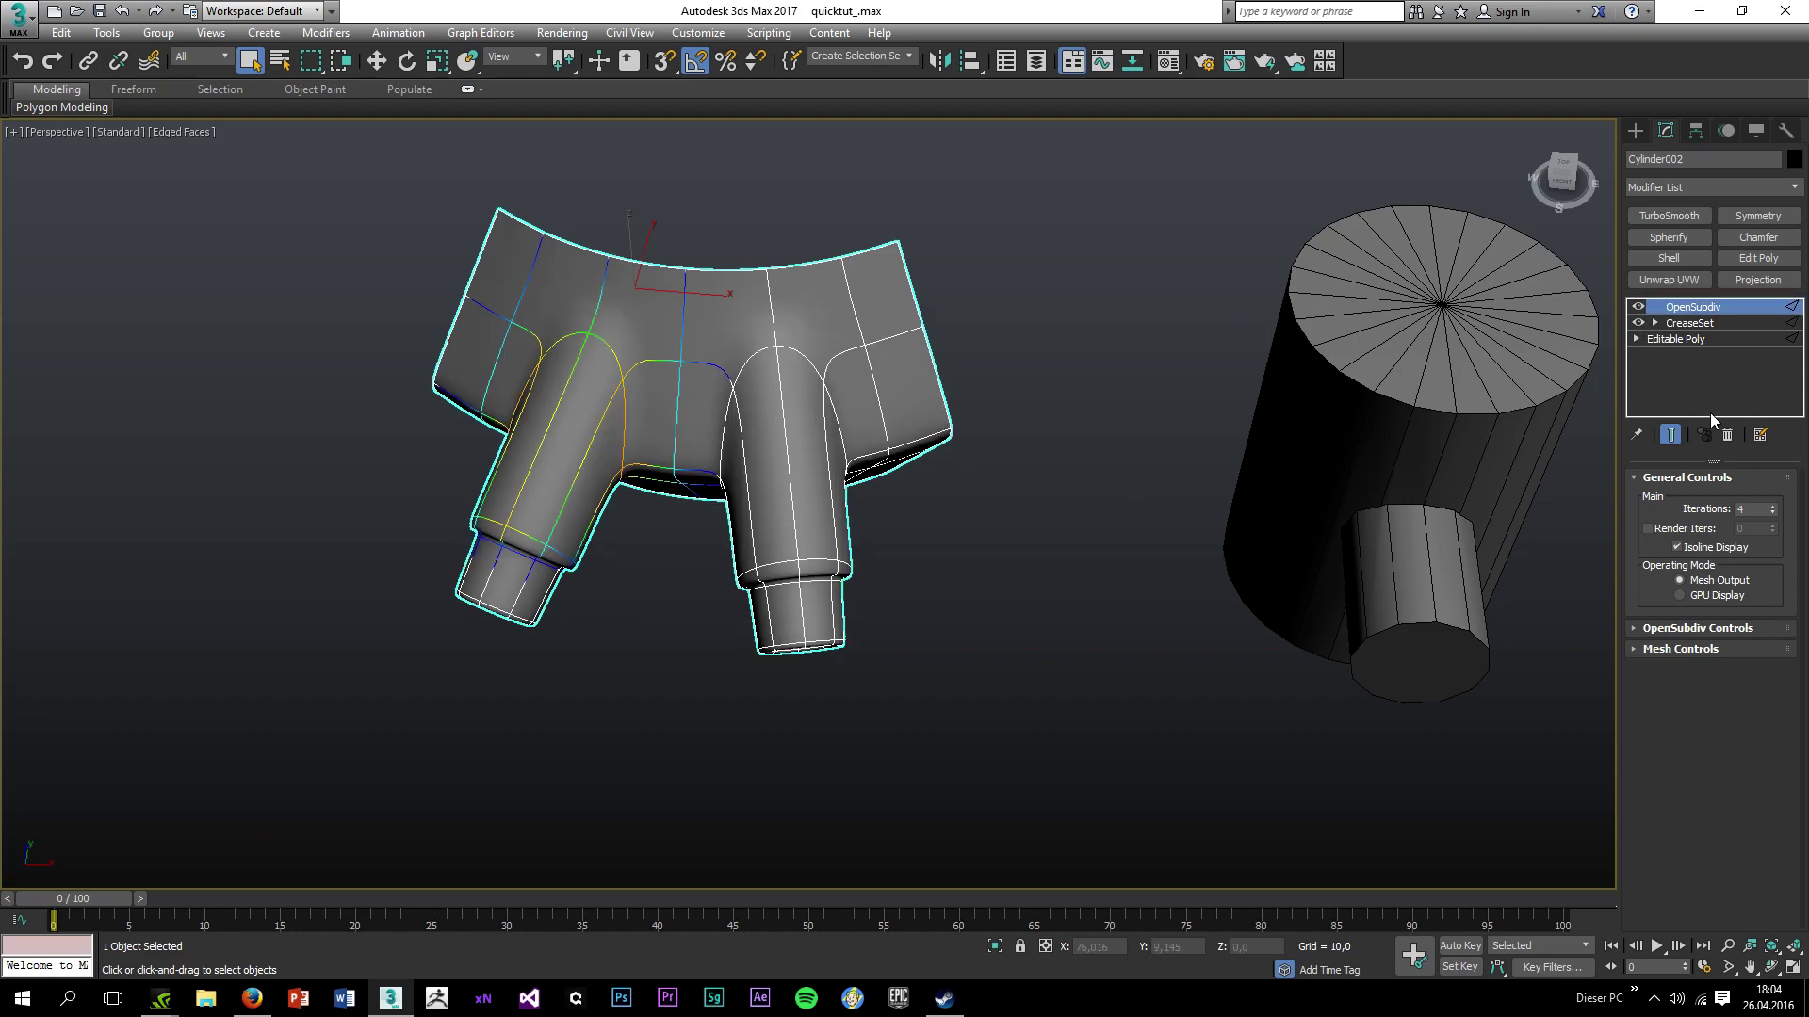
left_click(1639, 325)
left_click(1637, 307)
middle_click_drag(1139, 506, 961, 499, "alt")
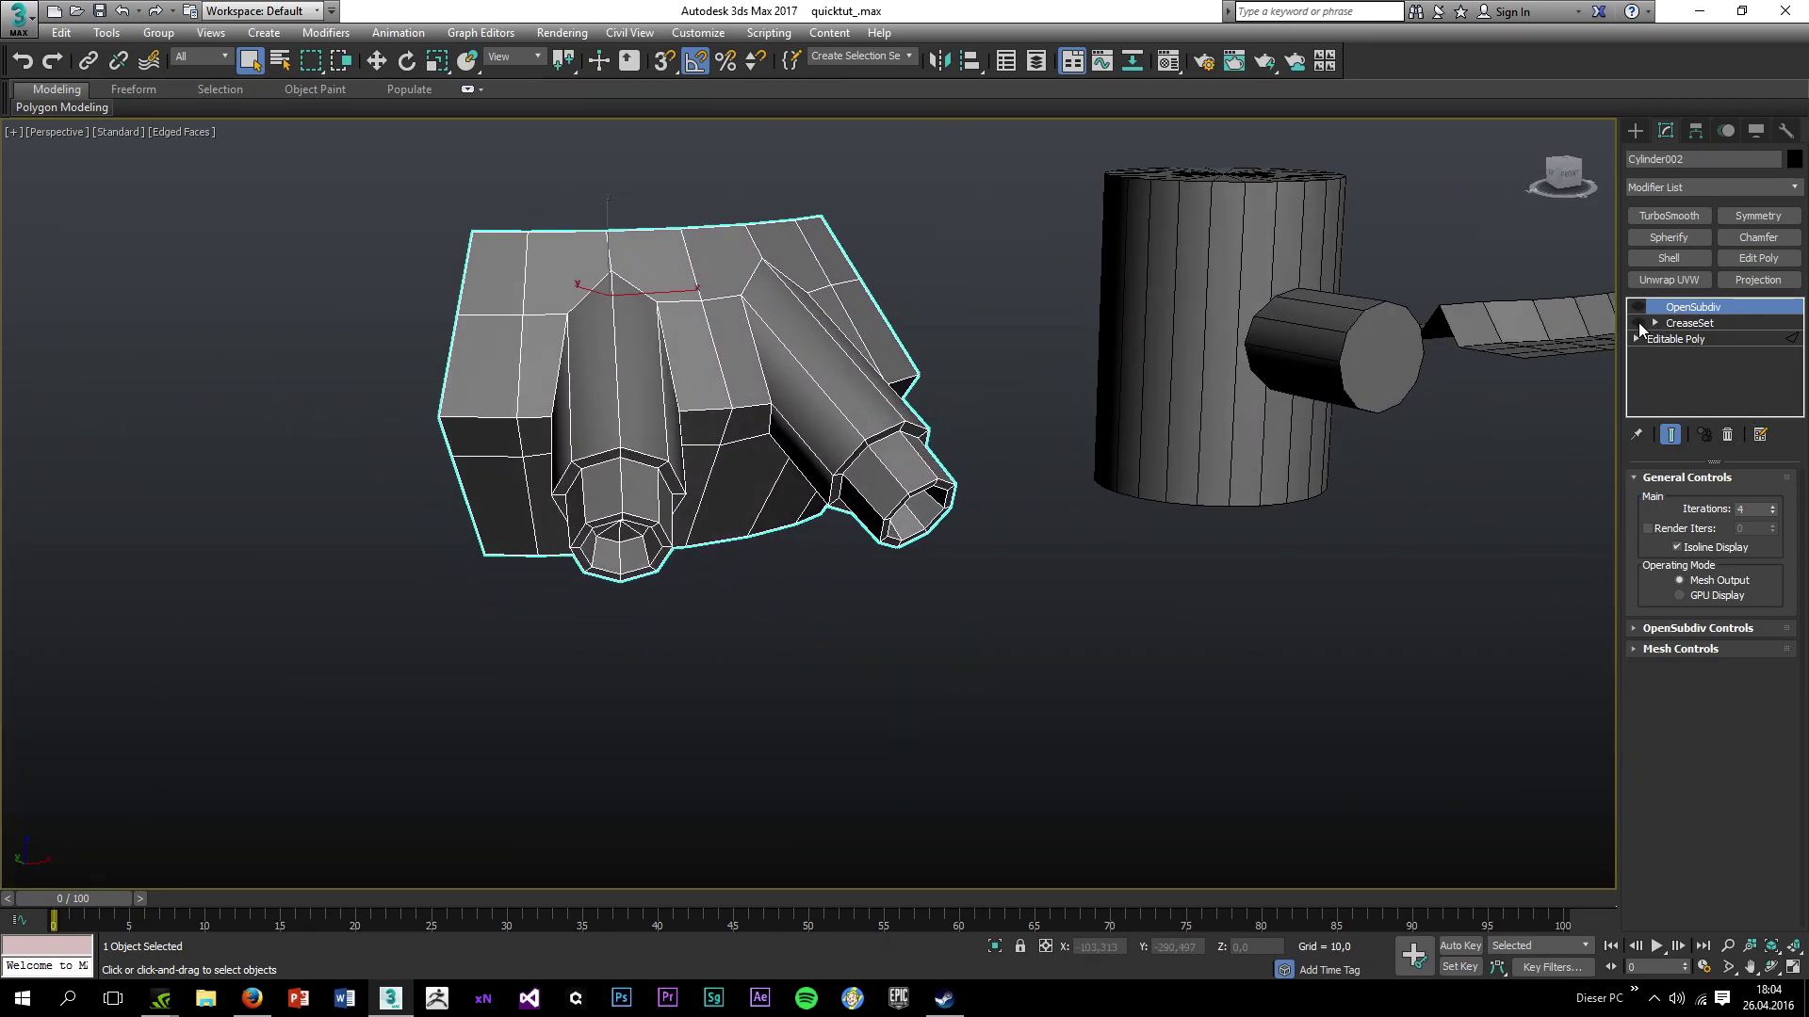
left_click(1638, 308)
left_click(942, 424)
key("F4")
Select the tall cylinder with the side stub, show its edged faces and enter vertex editing.
scroll(947, 433, "down", 3)
middle_click_drag(903, 449, 958, 538, "alt")
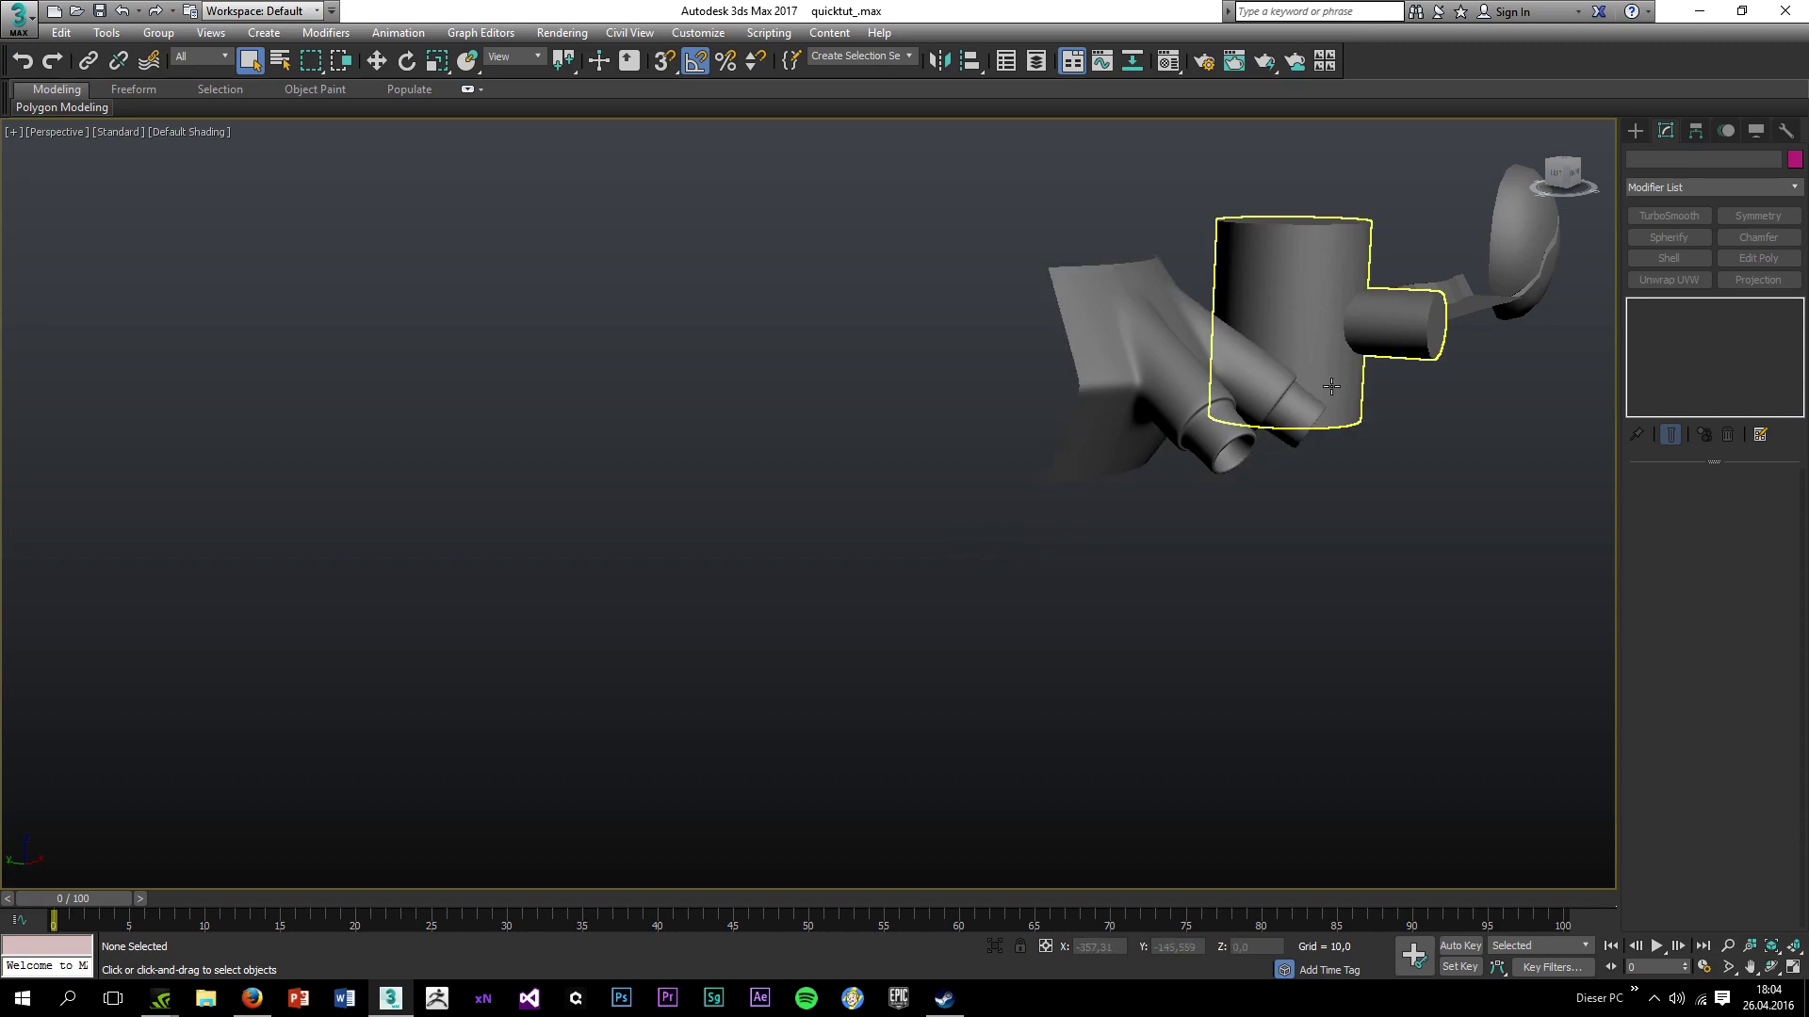
left_click(1295, 358)
middle_click_drag(1235, 486, 1122, 524, "alt")
middle_click_drag(1407, 342, 1168, 439)
scroll(1168, 439, "up", 5)
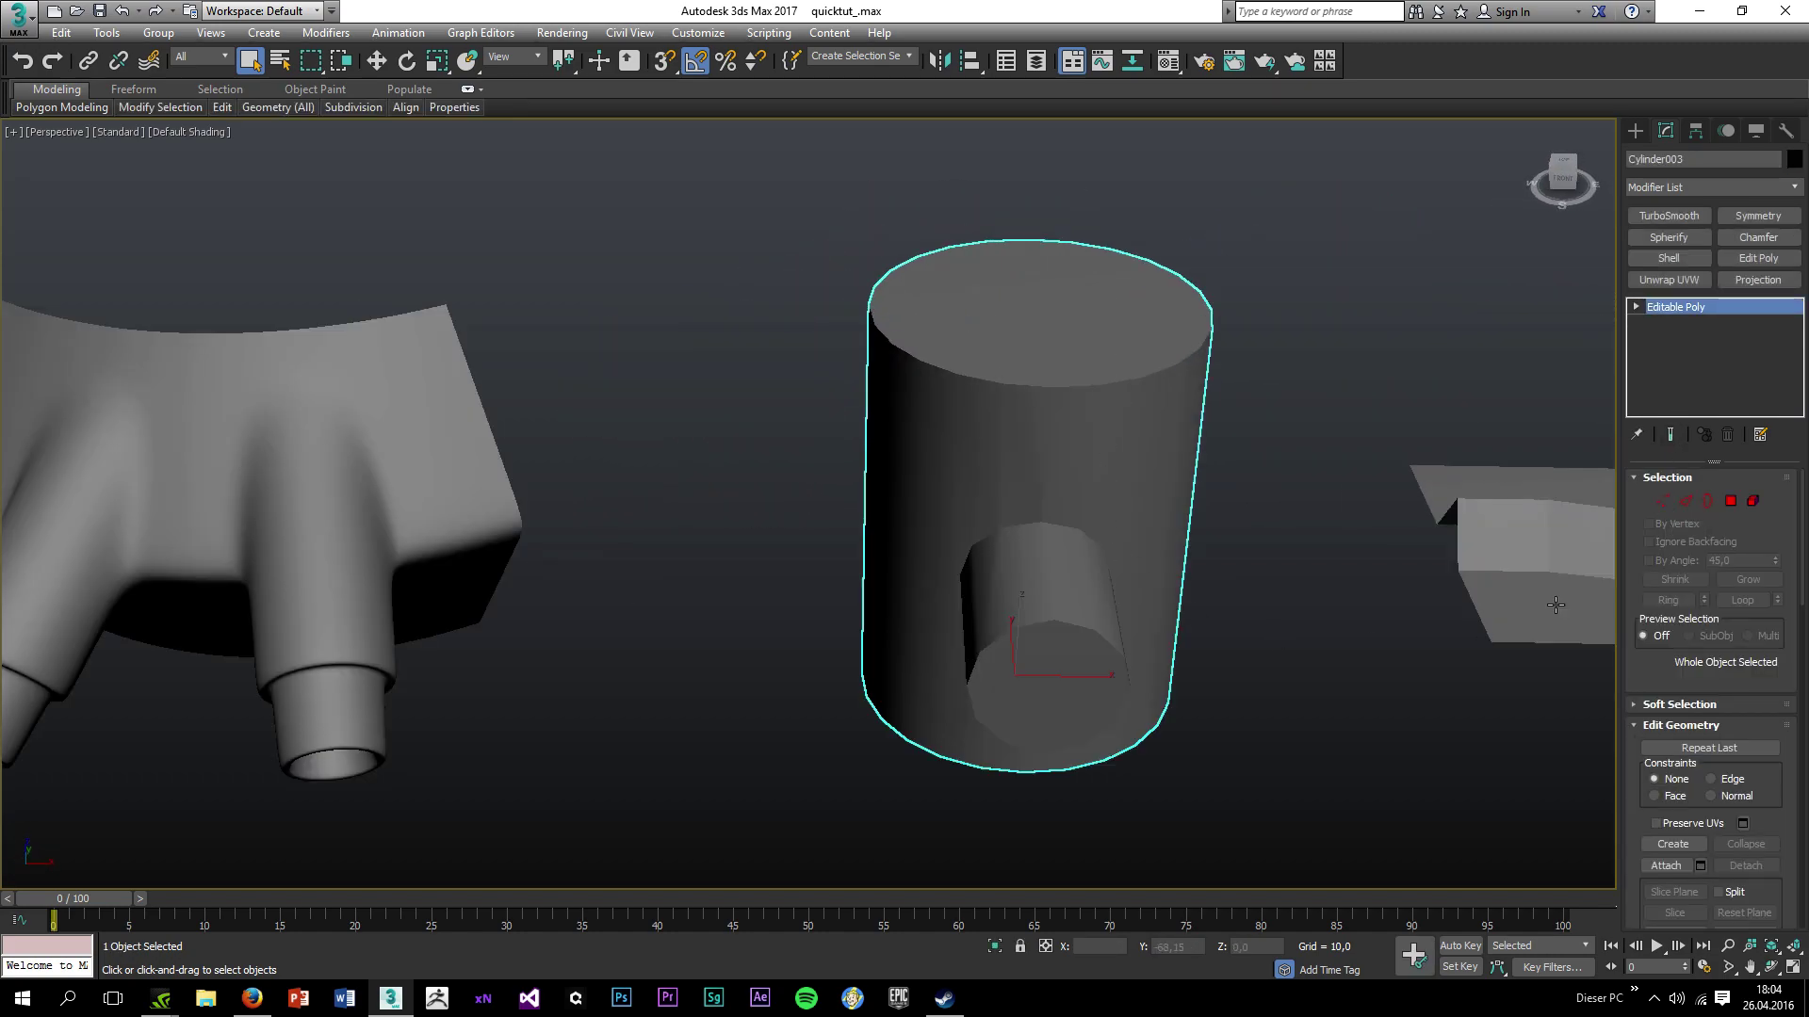
key("F4")
left_click(1660, 504)
scroll(1055, 537, "up", 6)
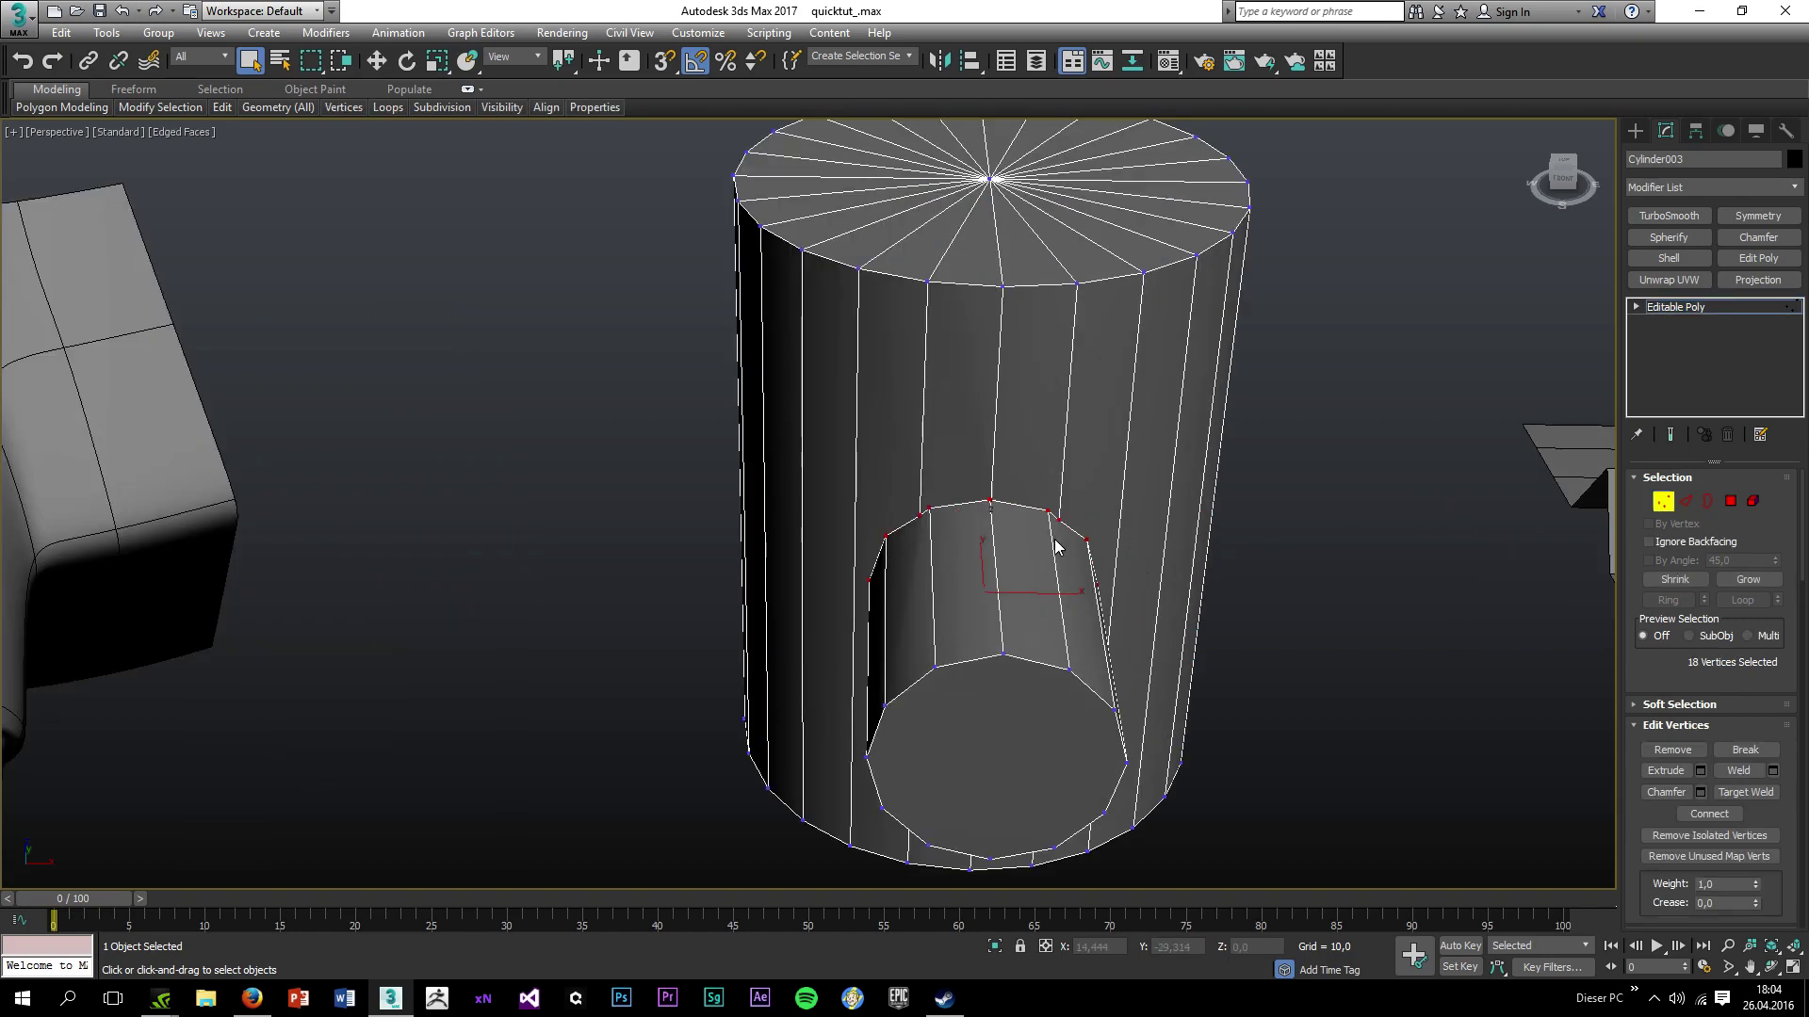
Collapse the paired vertices at the top of the side stub's joint and select the bottom joint vertex.
left_click(972, 510)
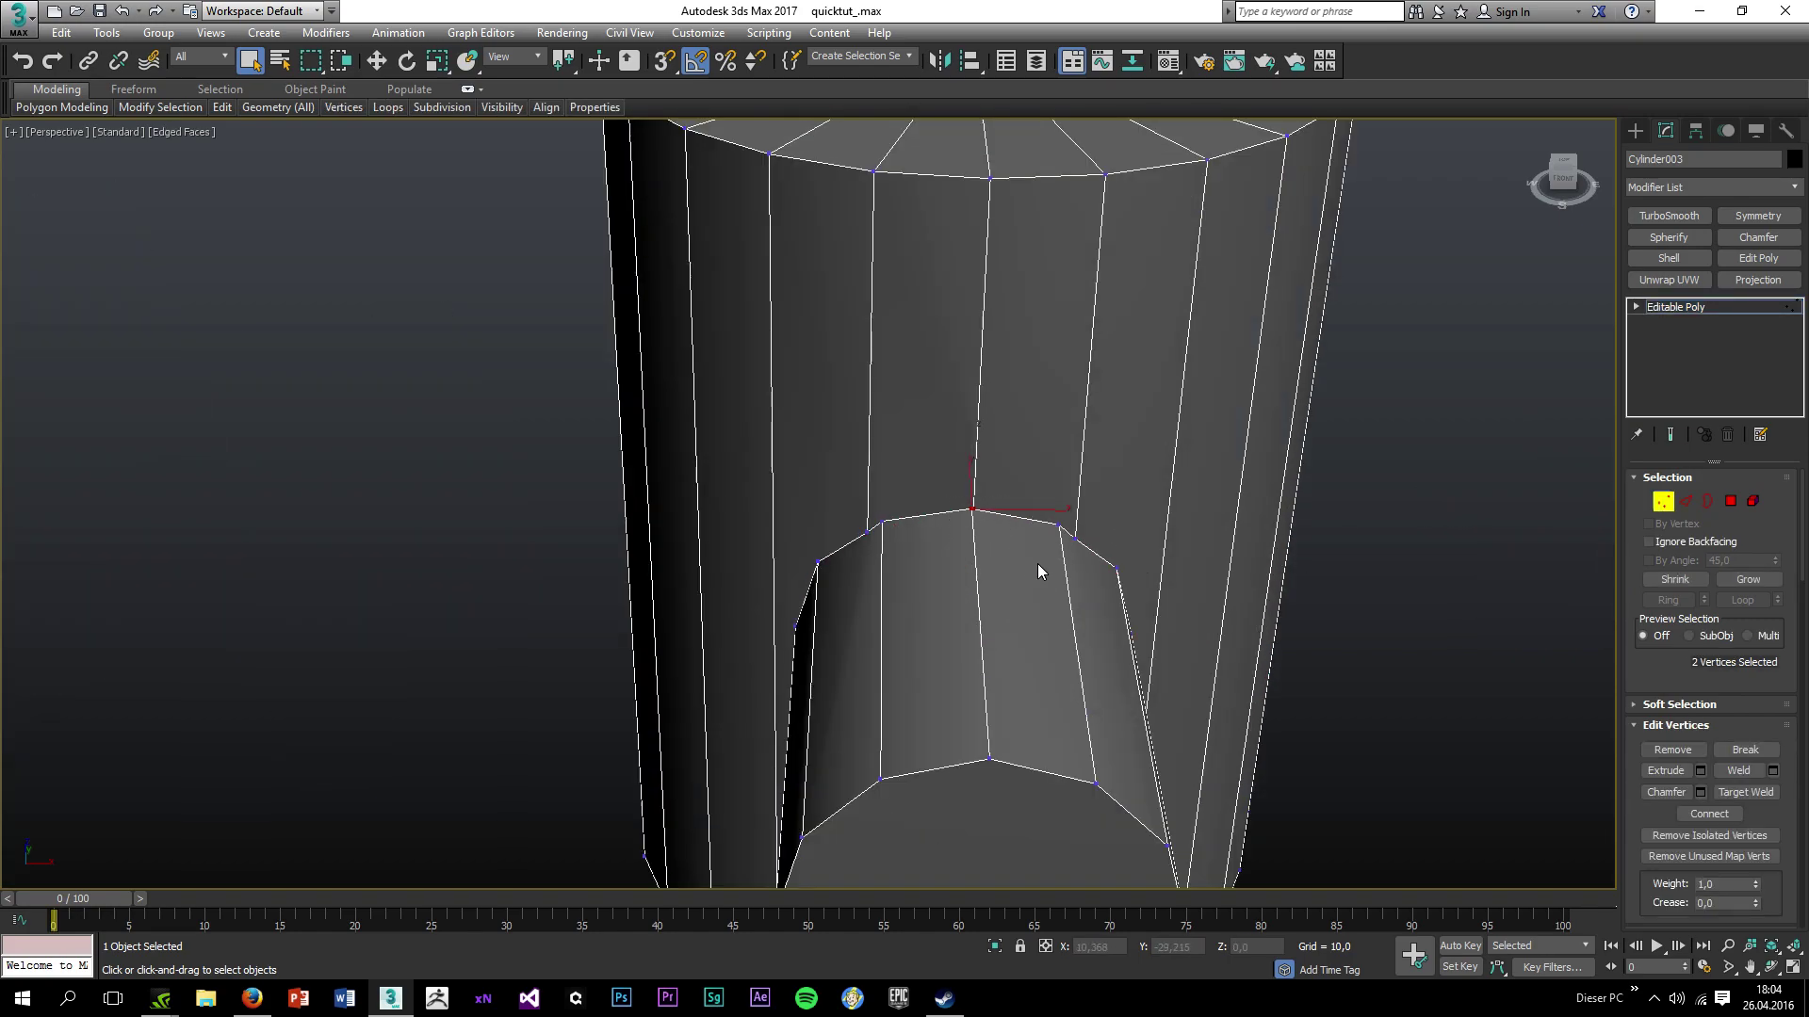
key("ctrl+alt+c")
middle_click_drag(1000, 650, 1014, 564, "alt")
middle_click_drag(1030, 695, 985, 518)
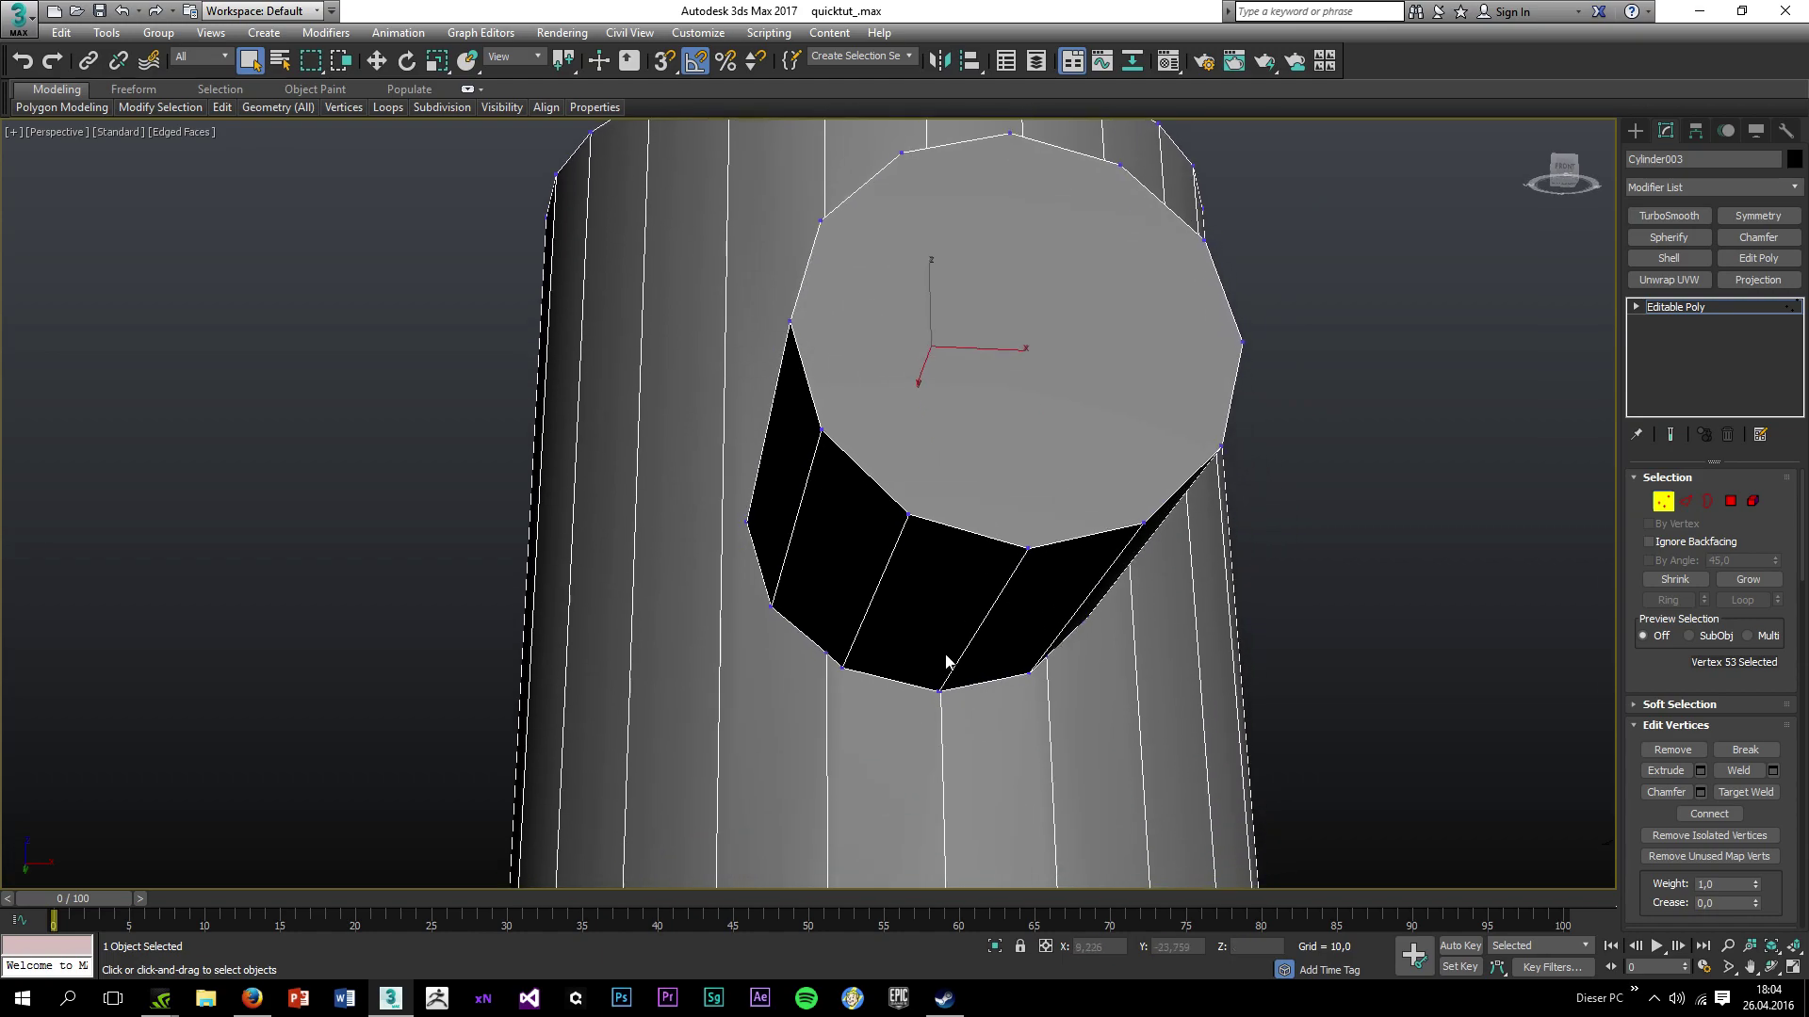
middle_click_drag(945, 696, 937, 706, "alt")
left_click(935, 707)
middle_click_drag(884, 648, 868, 535, "alt")
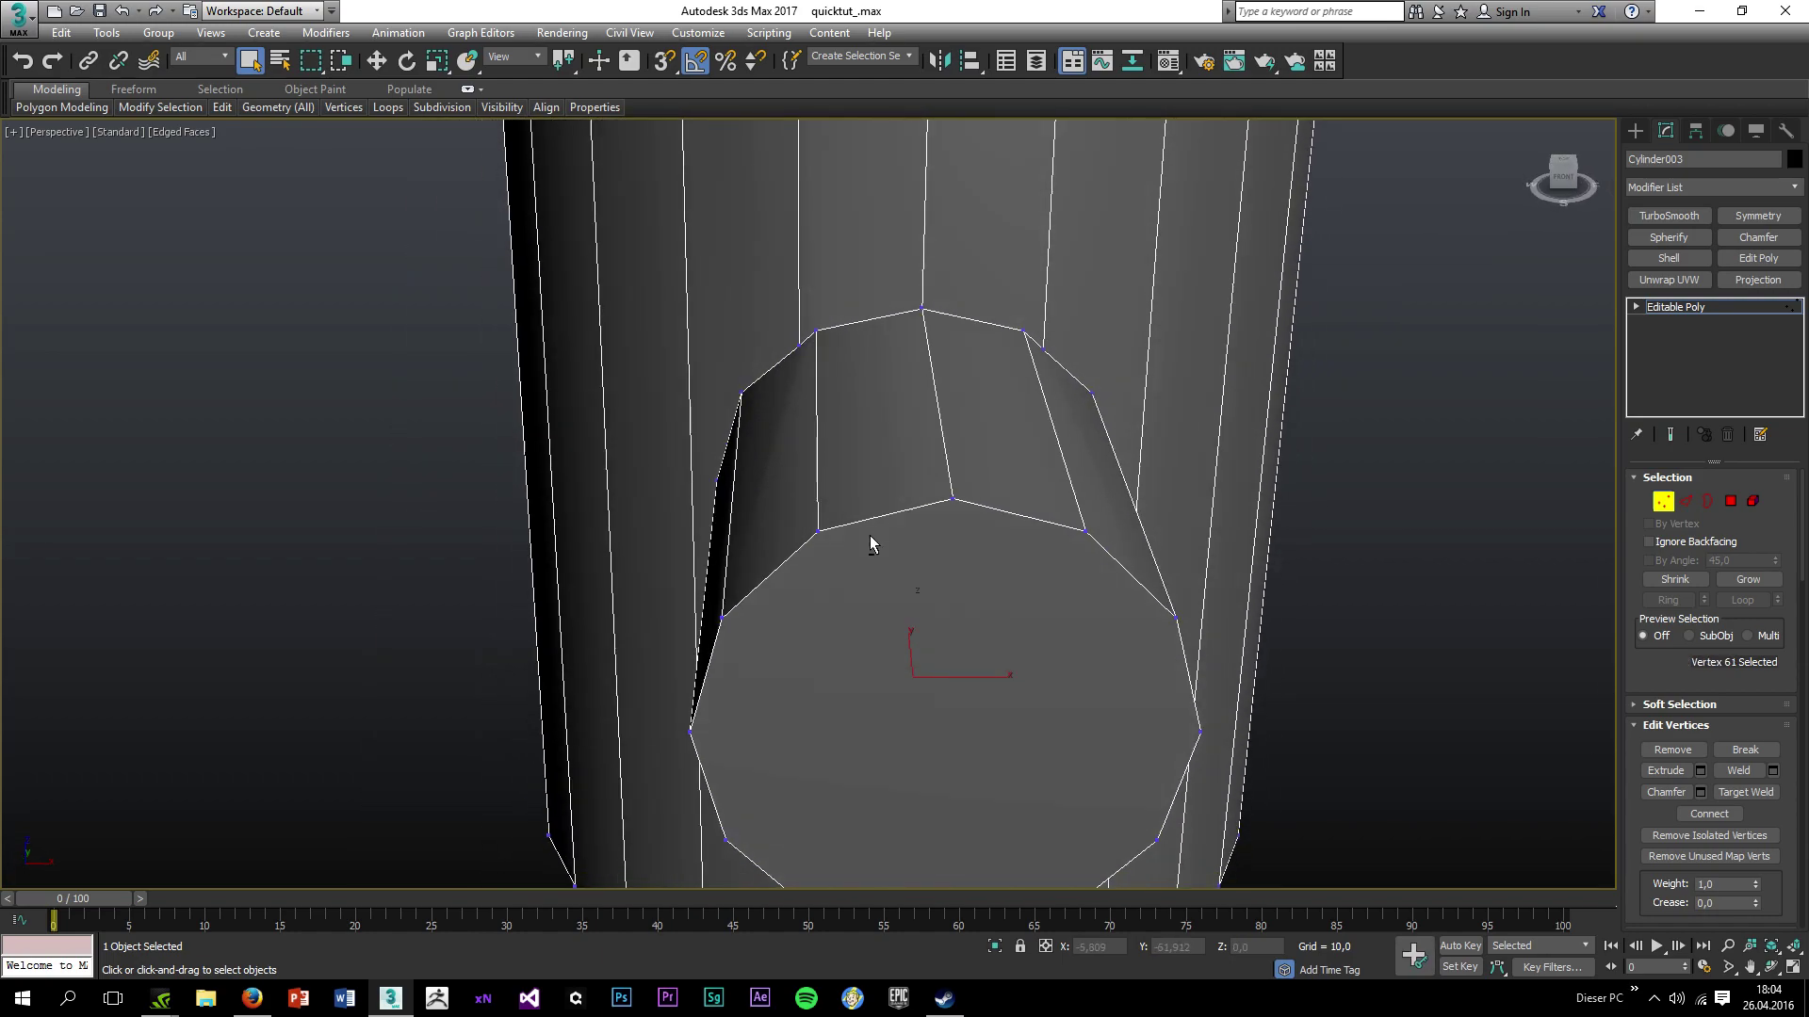
left_click(1745, 792)
right_click(840, 409)
mouse_move(230, 105)
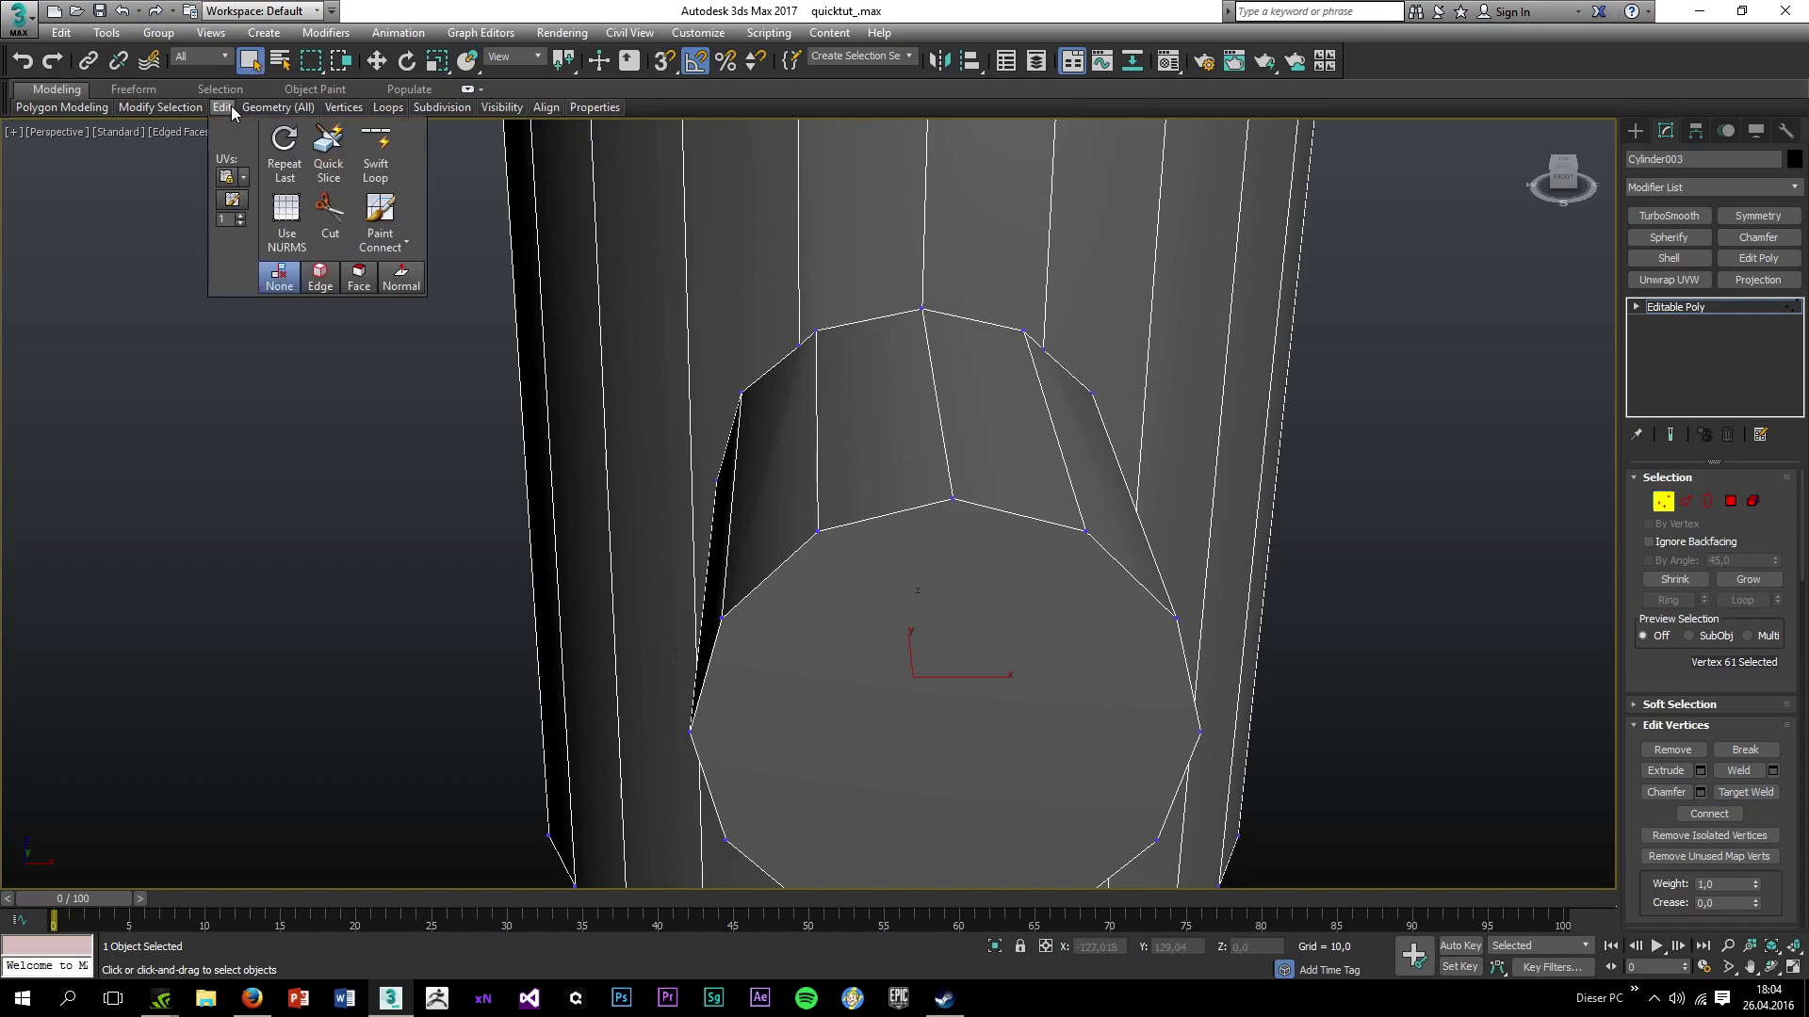
left_click(375, 149)
right_click(916, 261)
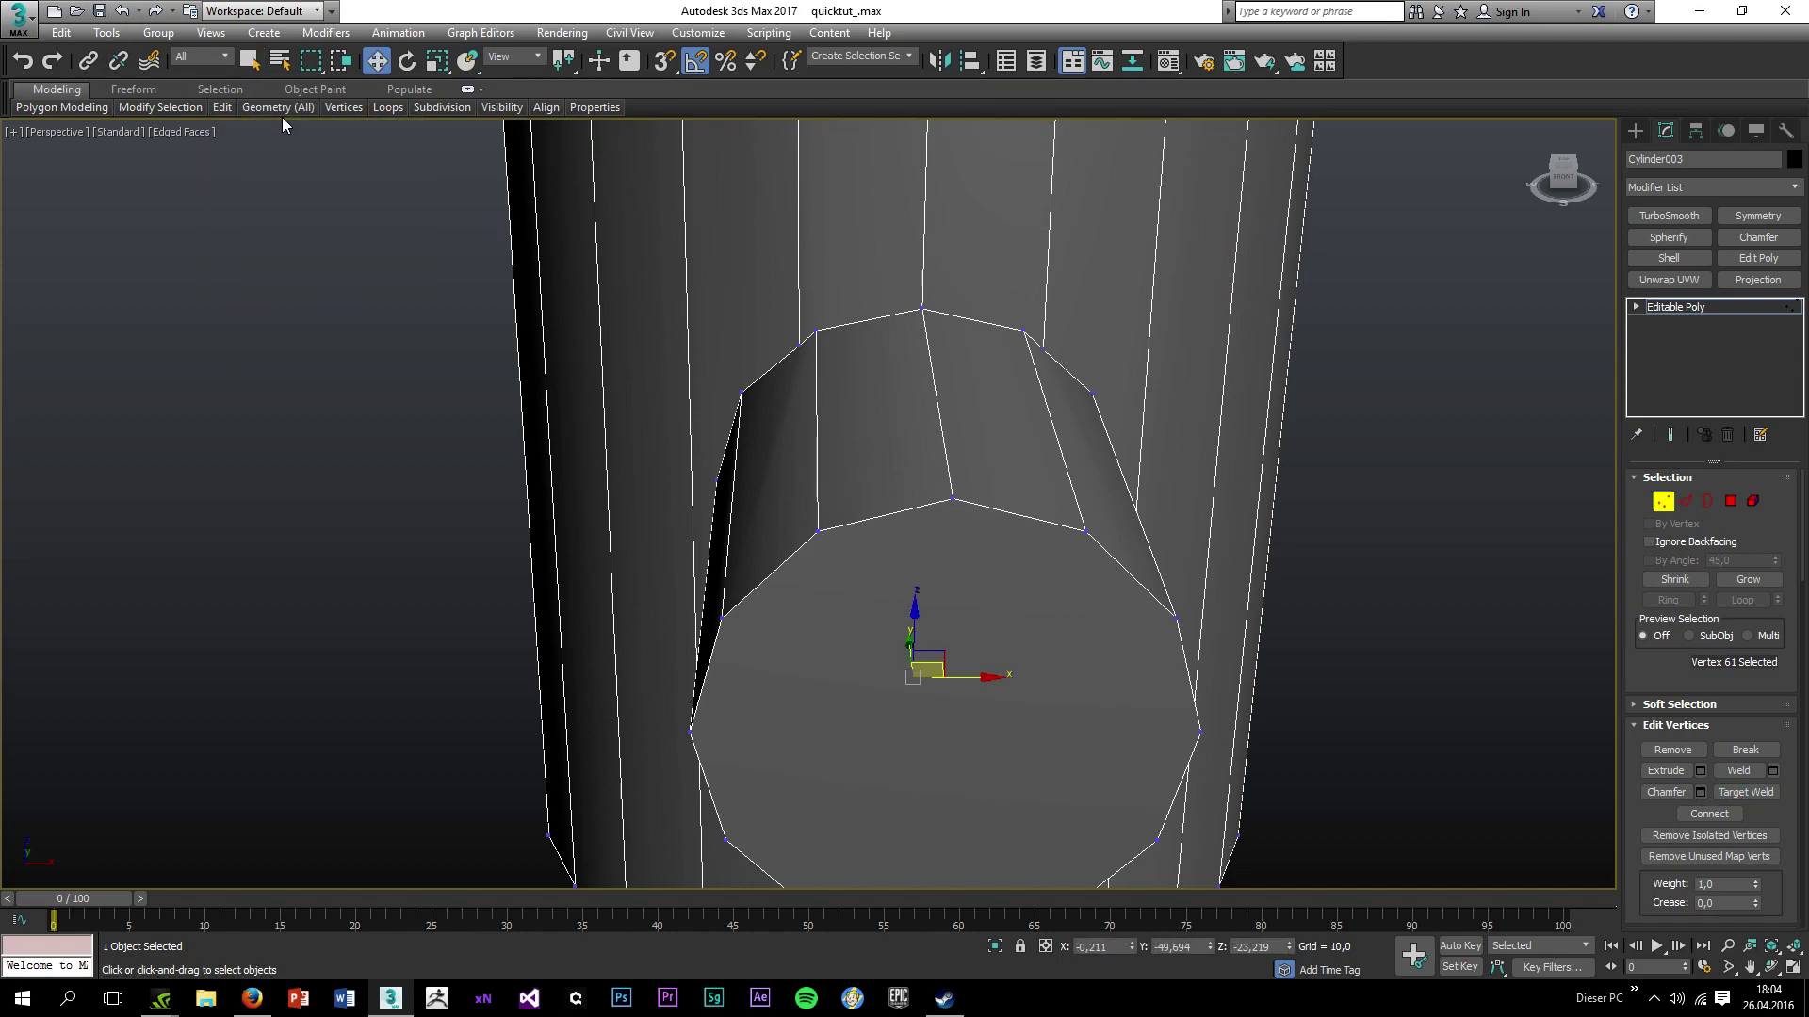
Cut a new edge line across three vertical wall edges of the cylinder just above the stub's joint.
mouse_move(222, 106)
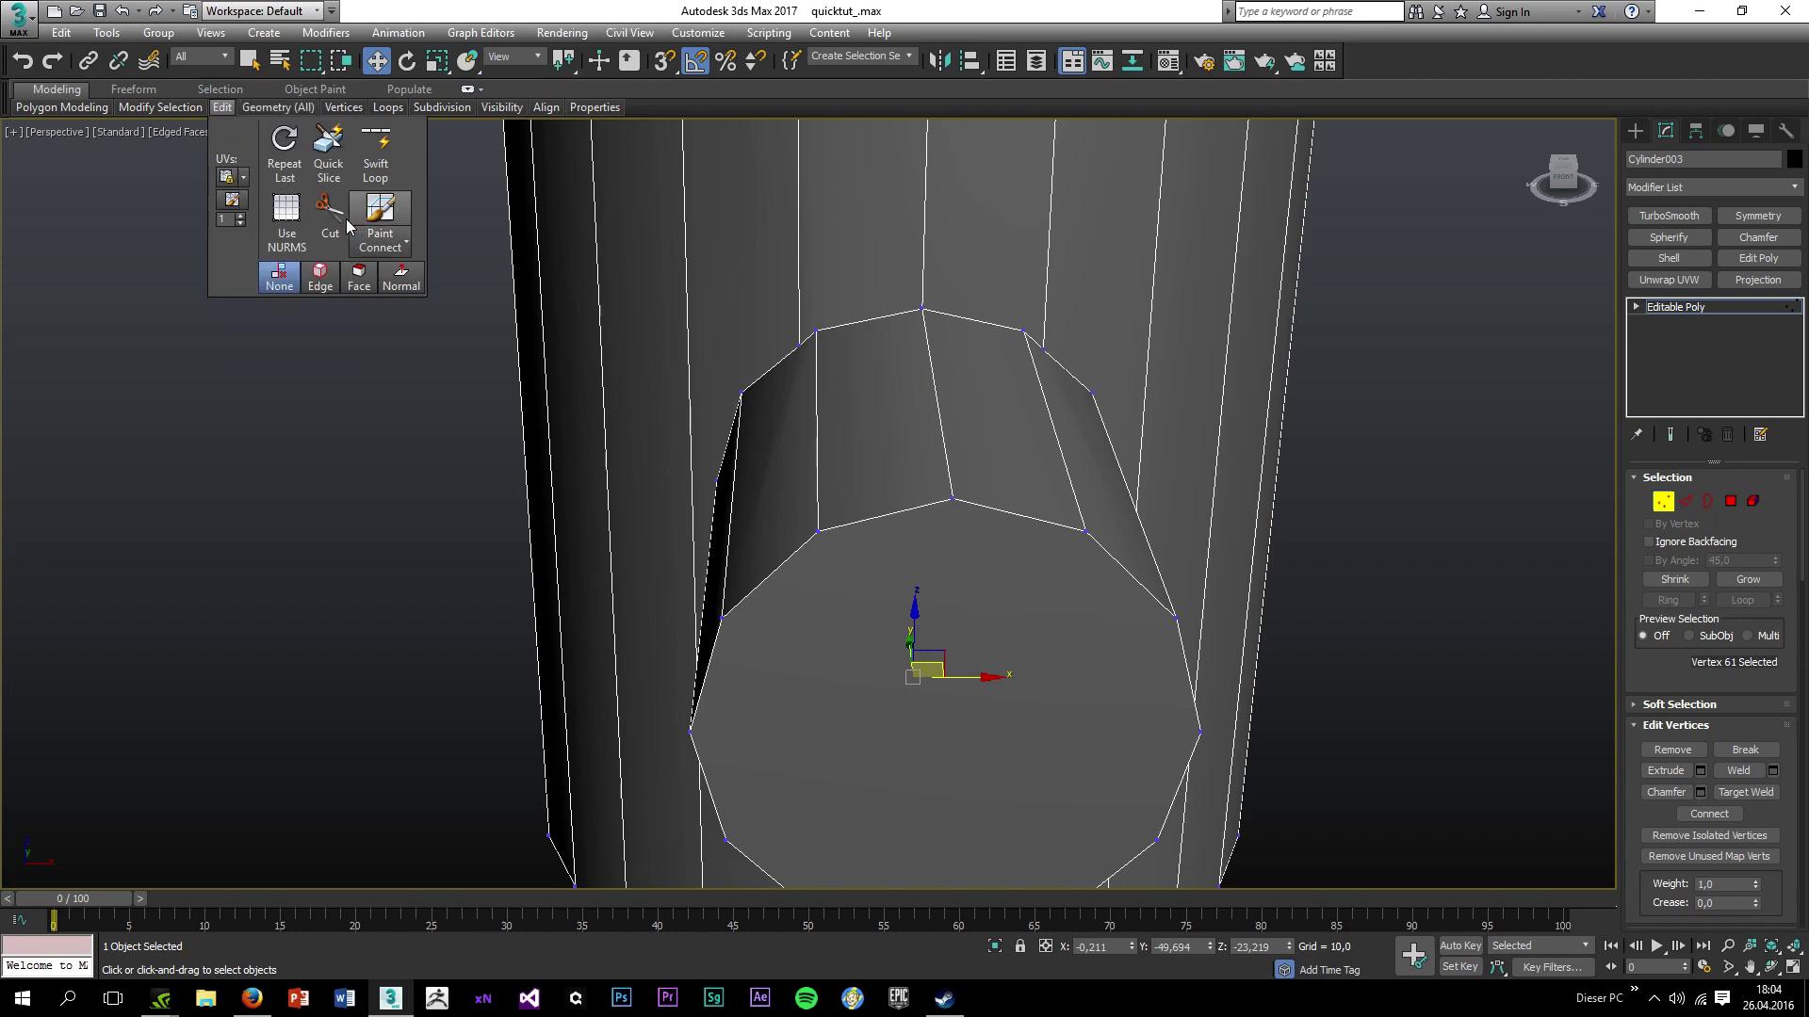
left_click(343, 224)
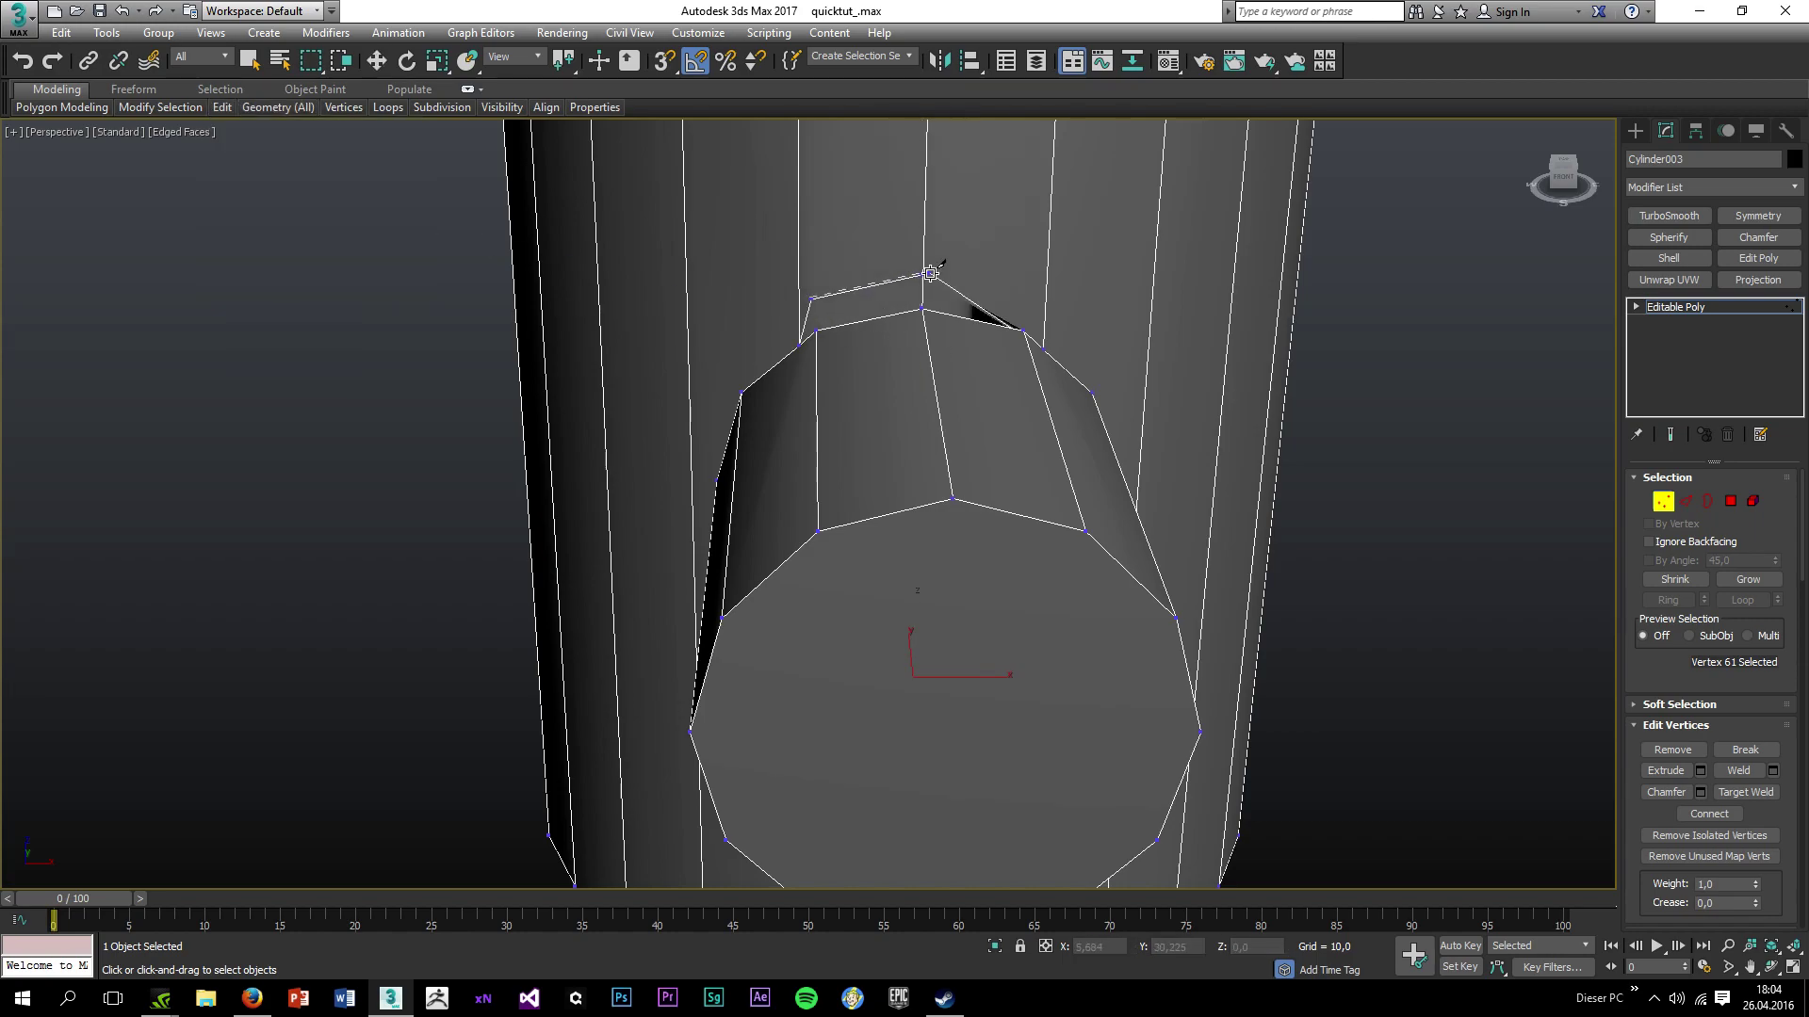
left_click(799, 297)
right_click(913, 263)
left_click(800, 280)
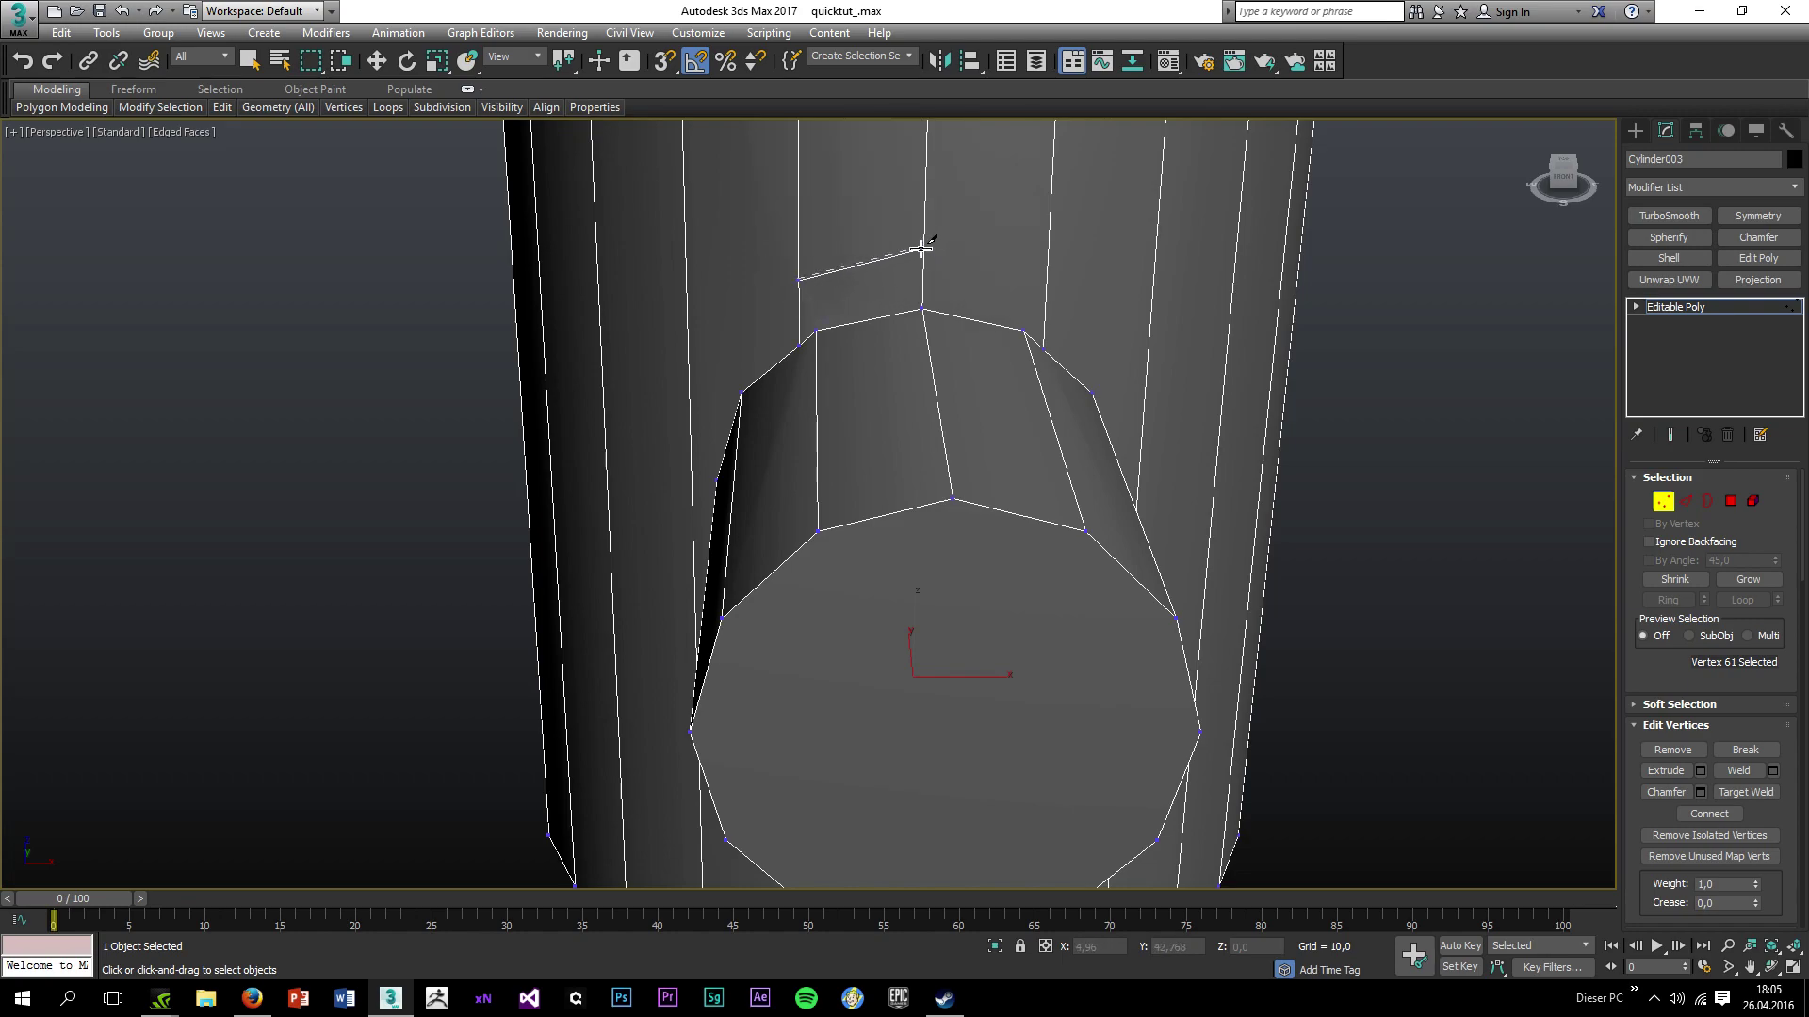
left_click(923, 248)
left_click(1050, 276)
Cut a matching edge line across three vertical wall edges just below the stub's joint and end cutting.
middle_click_drag(1099, 436, 848, 336, "alt")
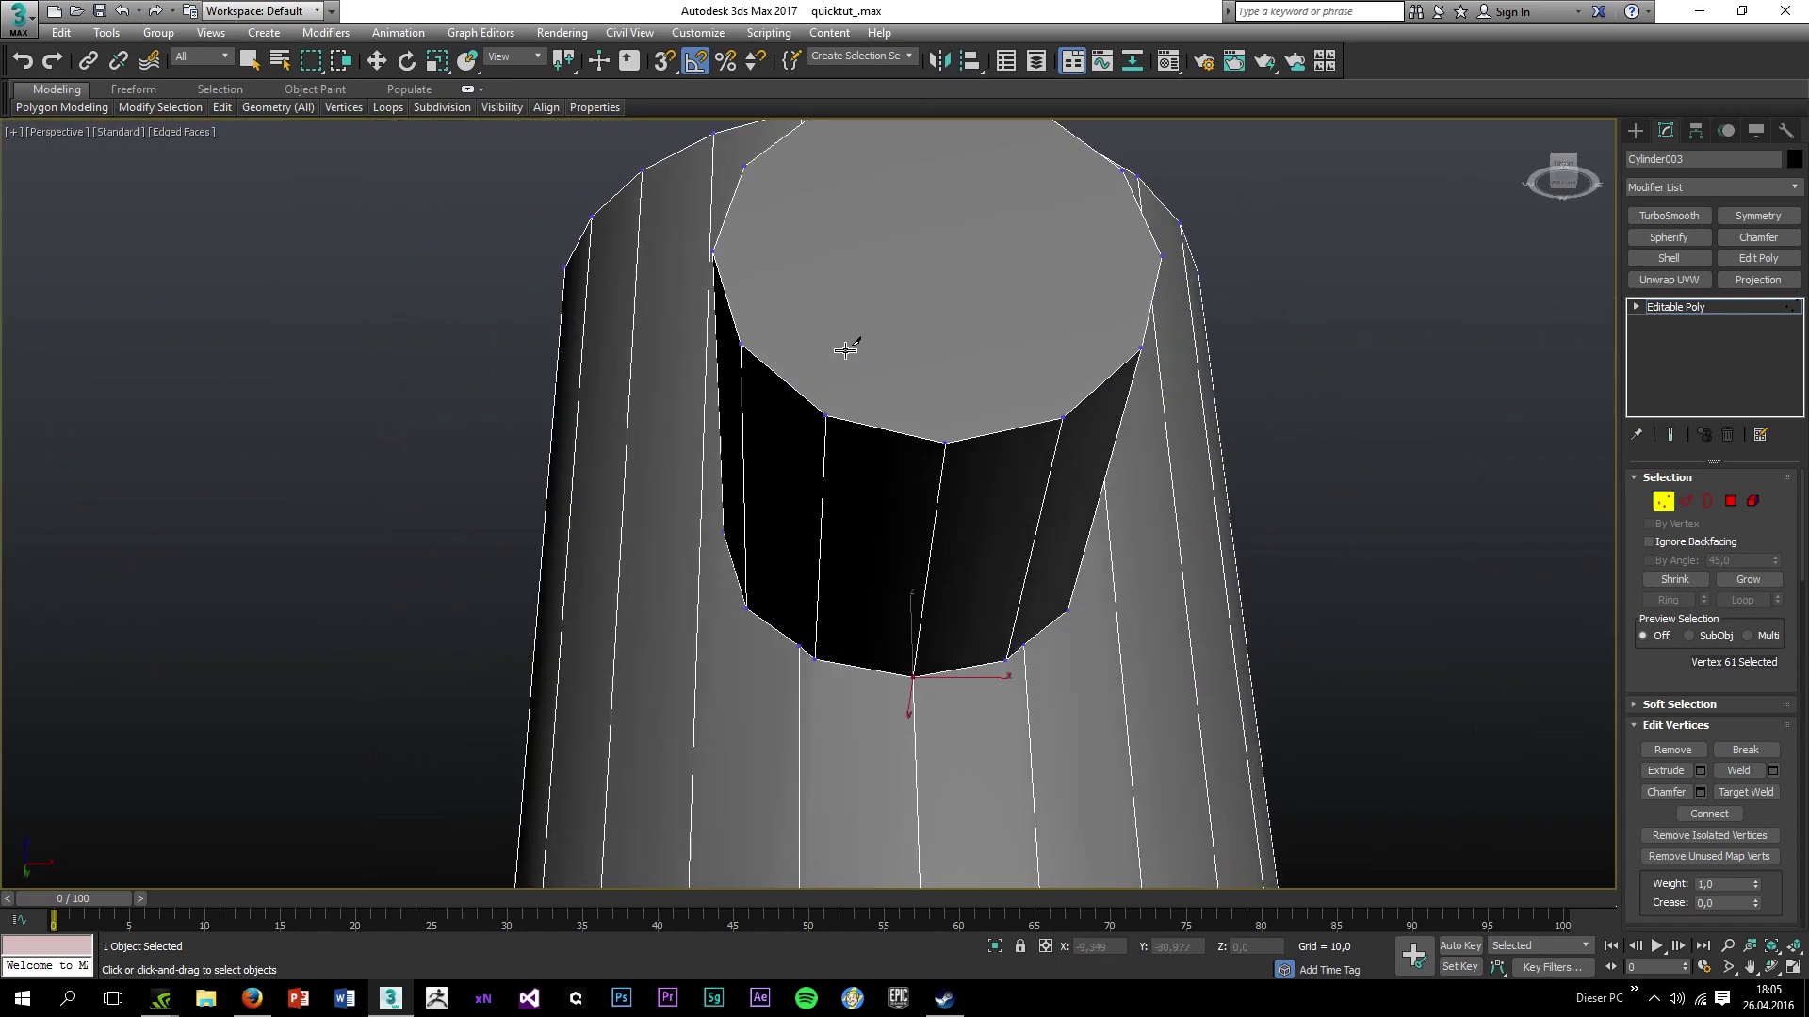
left_click(799, 705)
left_click(912, 728)
left_click(1029, 698)
scroll(932, 634, "down", 3)
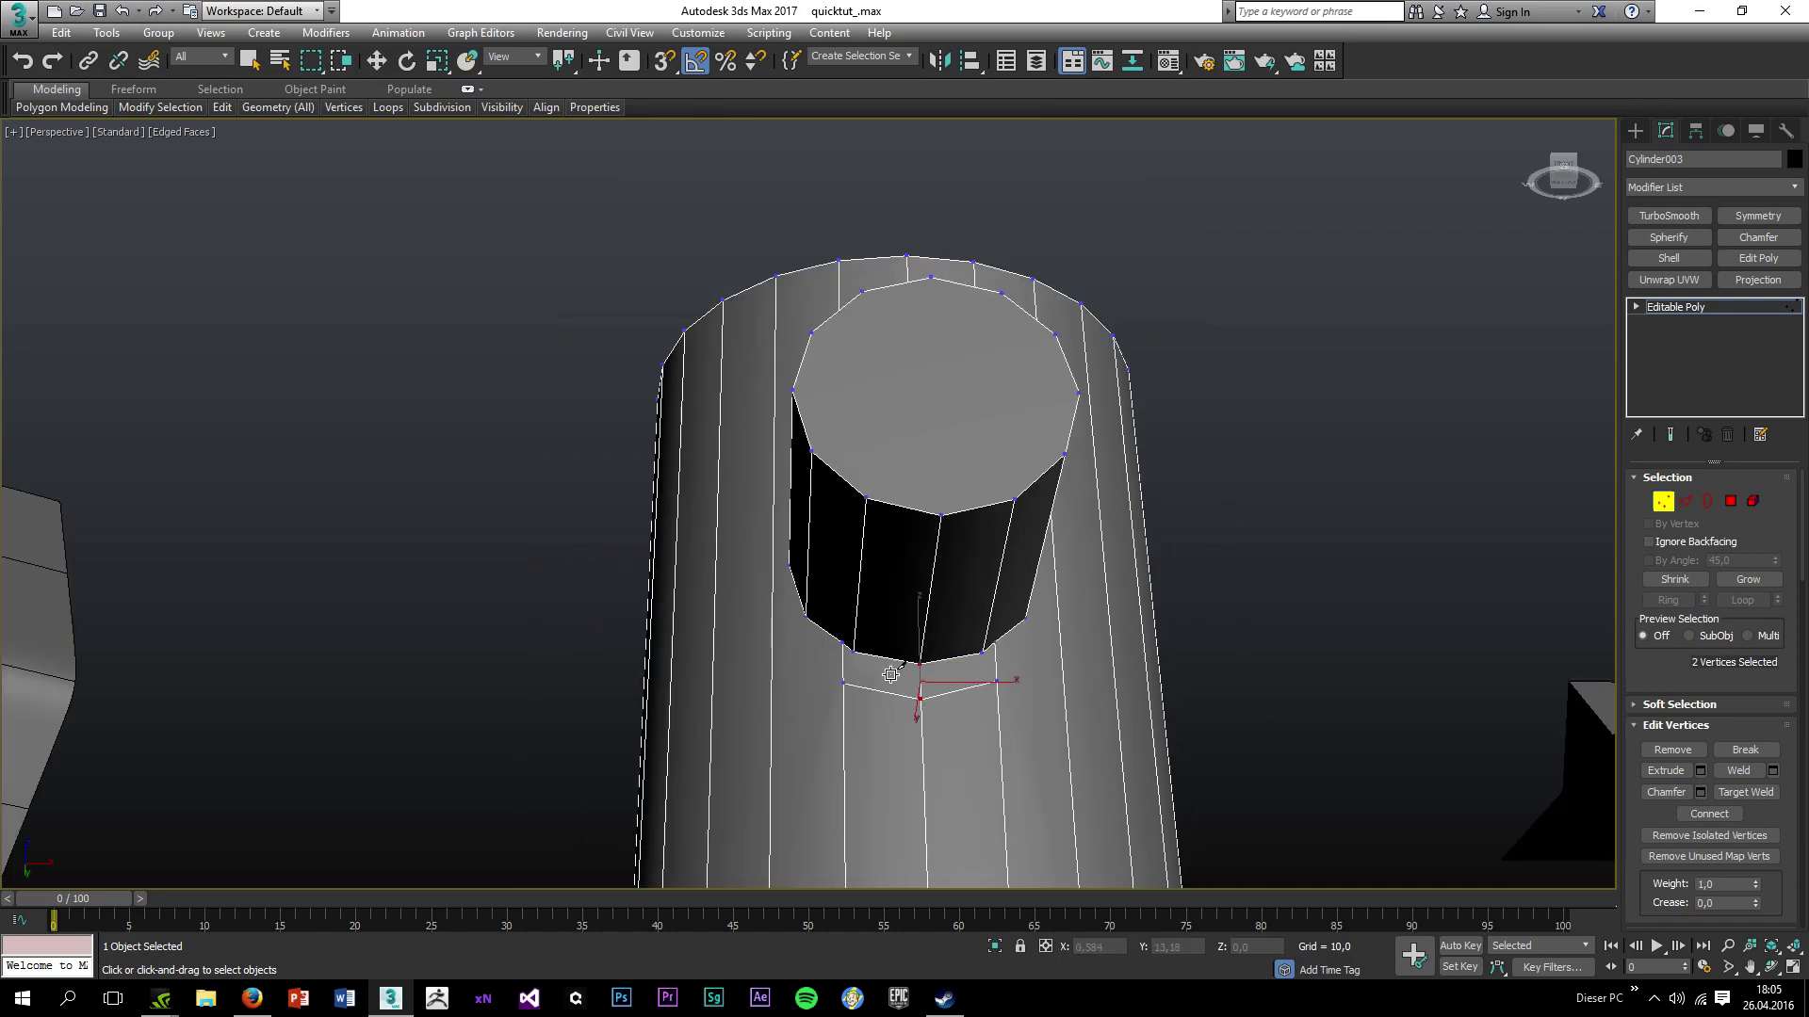
scroll(881, 652, "up", 2)
right_click(850, 686)
Target-weld the stray wall vertices on both sides of the stub's lower joint to the neighbouring stub vertices.
left_click(1747, 796)
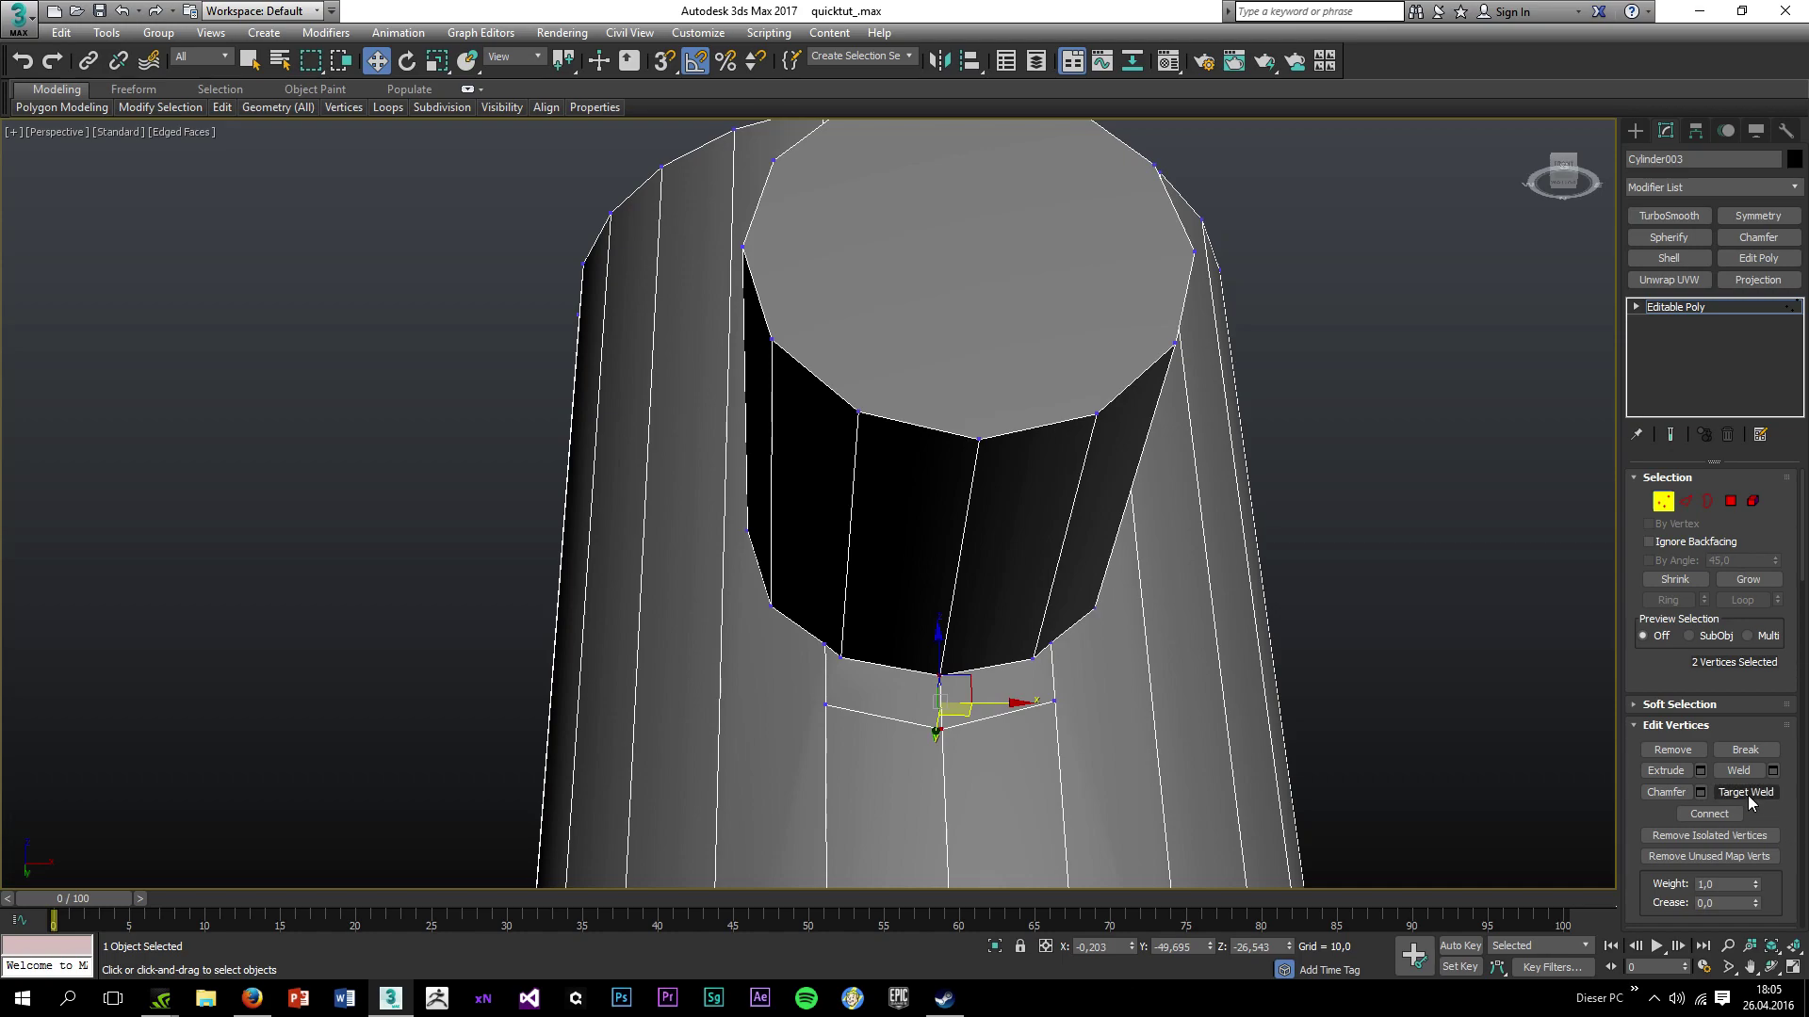
left_click(839, 660)
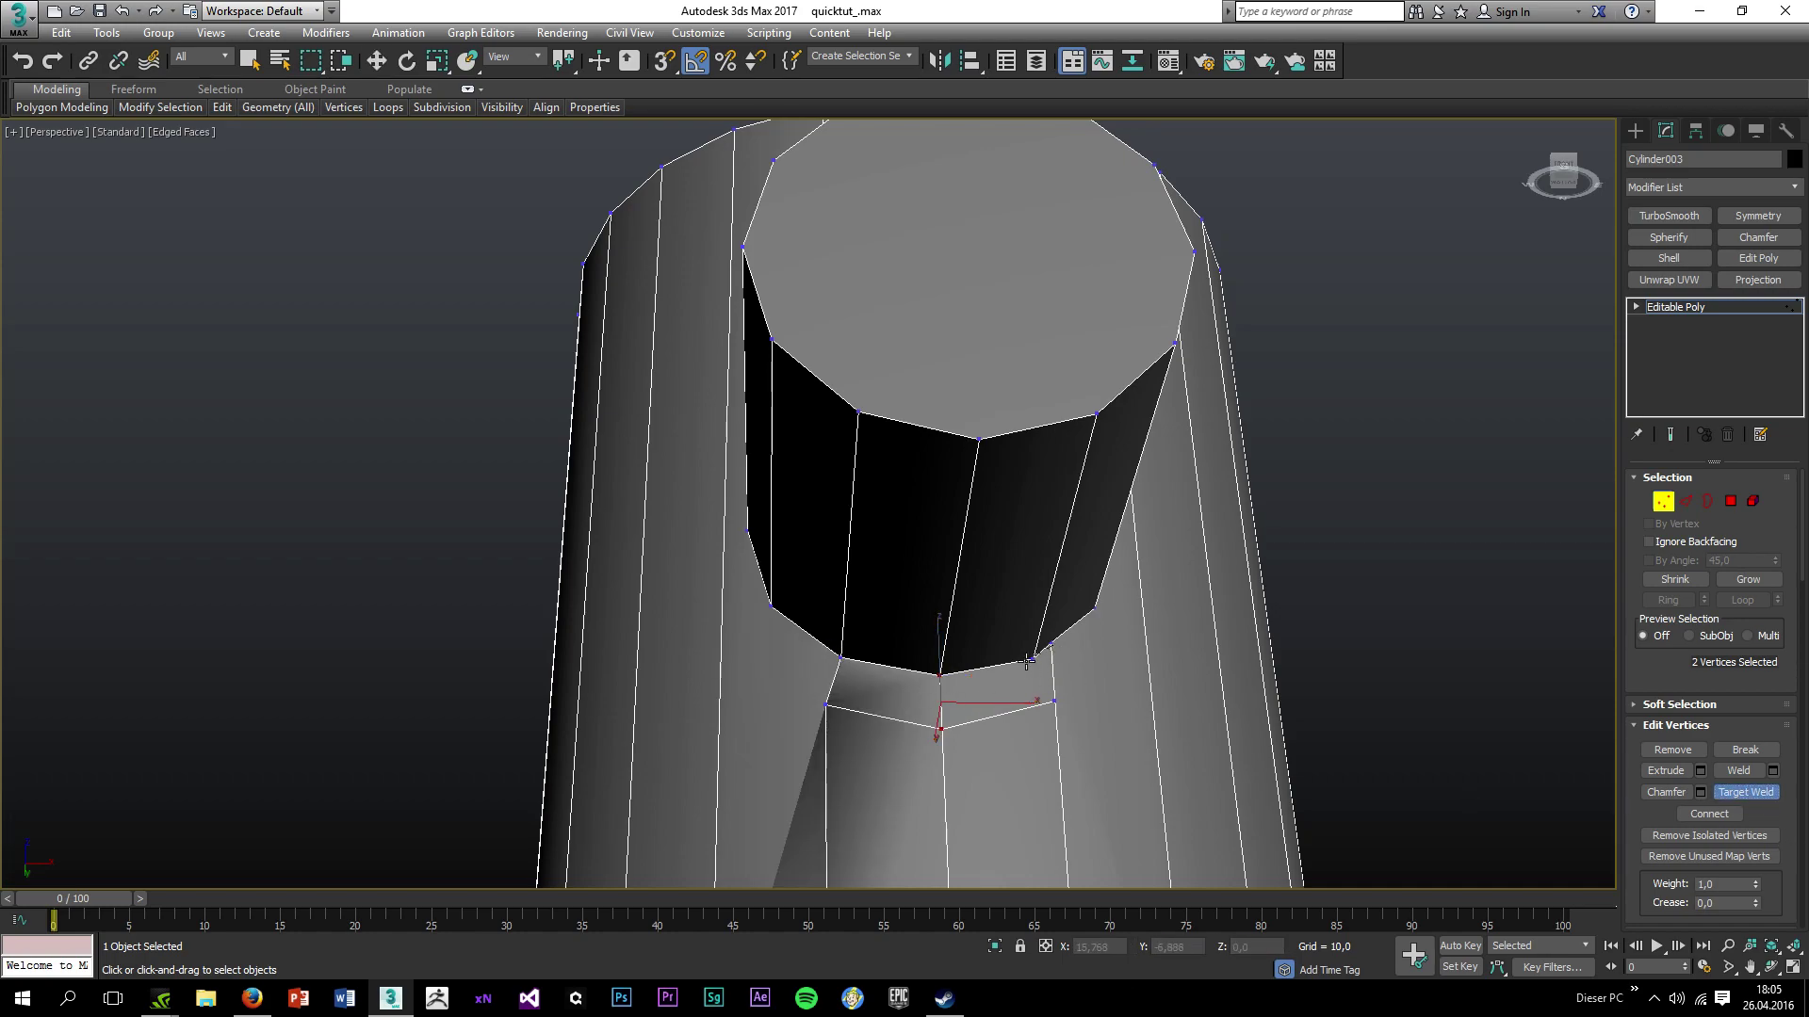
left_click(1031, 660)
Try to insert horizontal Swift Loops around the cylinder above and below its middle loop in the perspective view, and undo them.
scroll(987, 749, "down", 2)
middle_click_drag(981, 751, 965, 541)
scroll(933, 561, "up", 2)
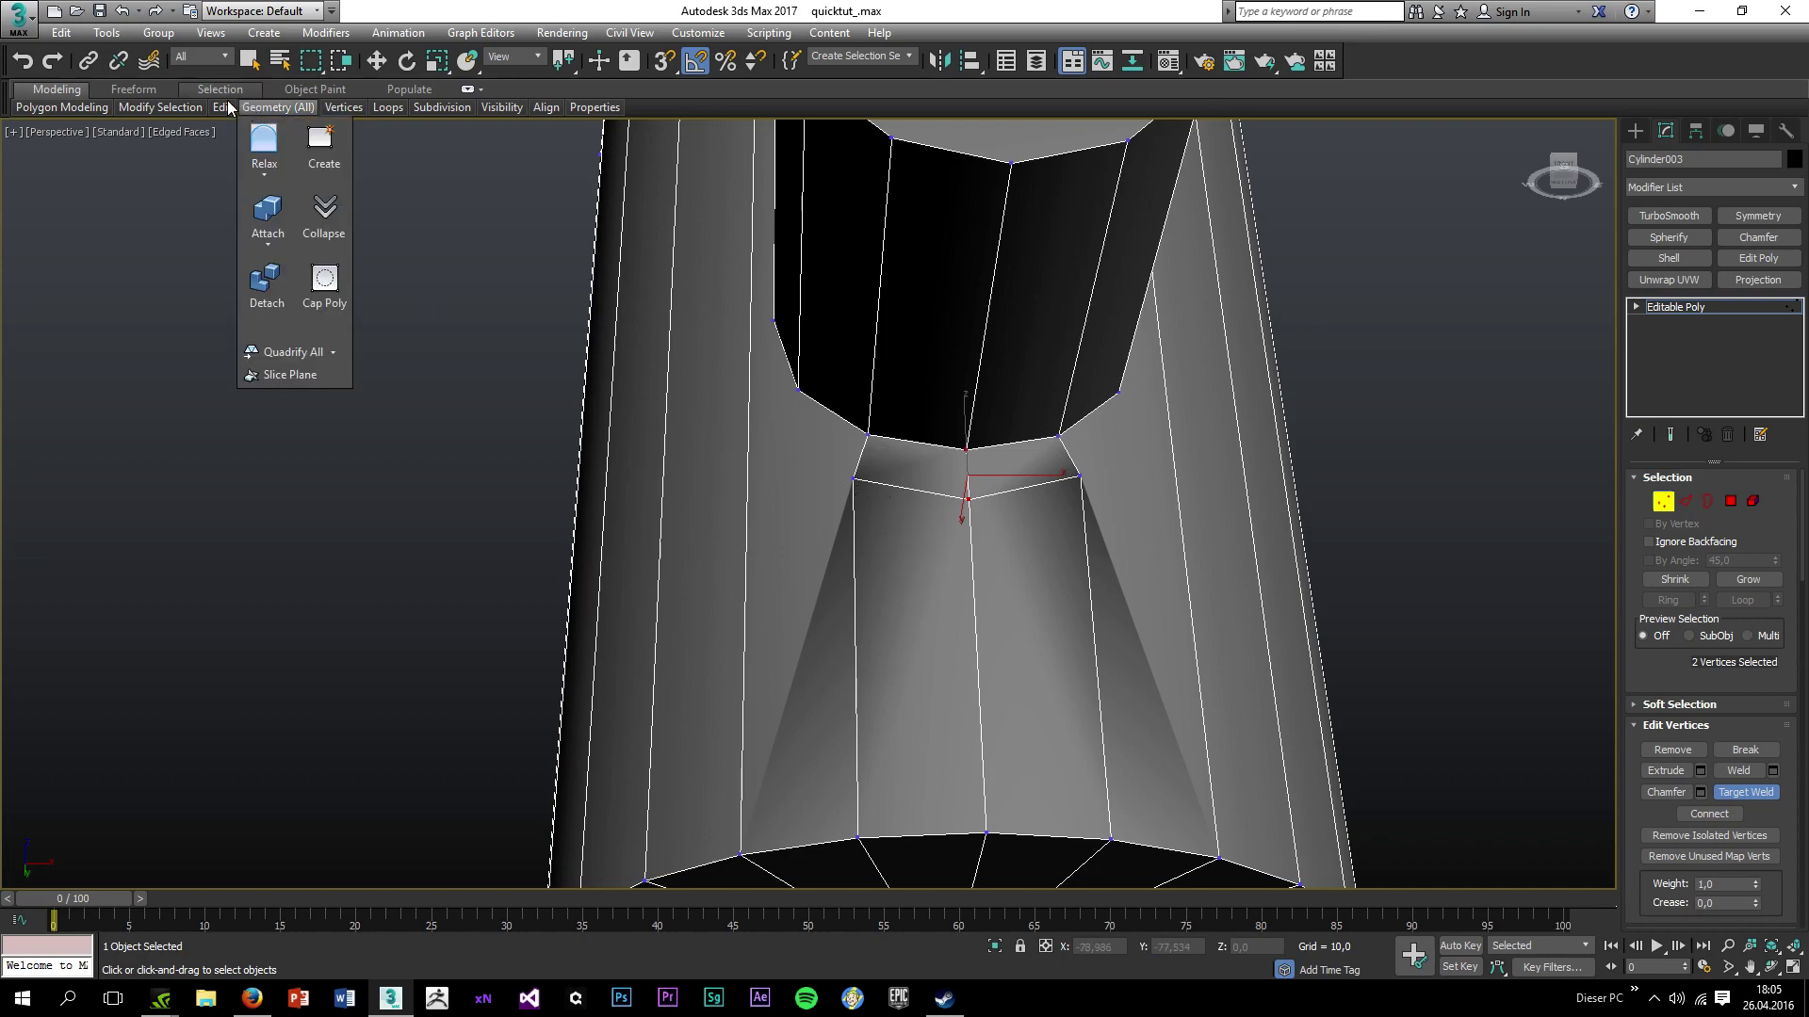
mouse_move(224, 107)
left_click(375, 158)
middle_click_drag(509, 424, 716, 471, "alt")
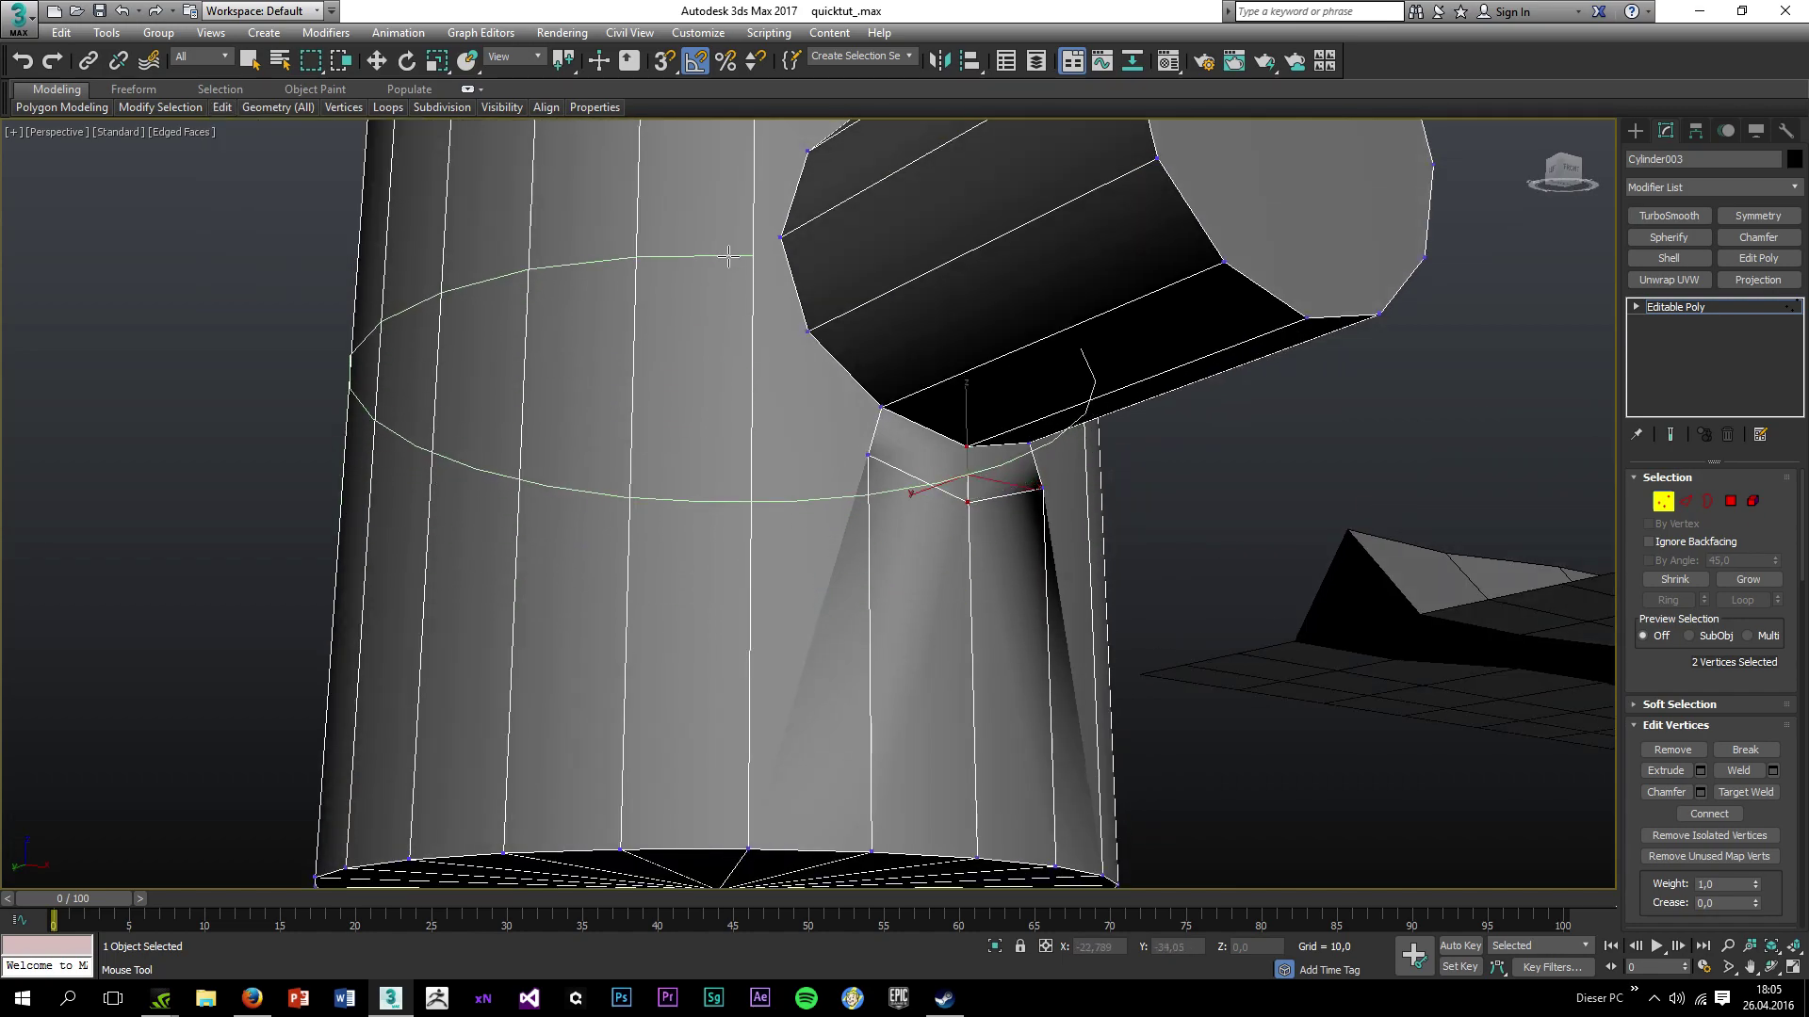
left_click(719, 235)
scroll(719, 279, "down", 2)
left_click(718, 323)
middle_click_drag(730, 174, 717, 235, "alt")
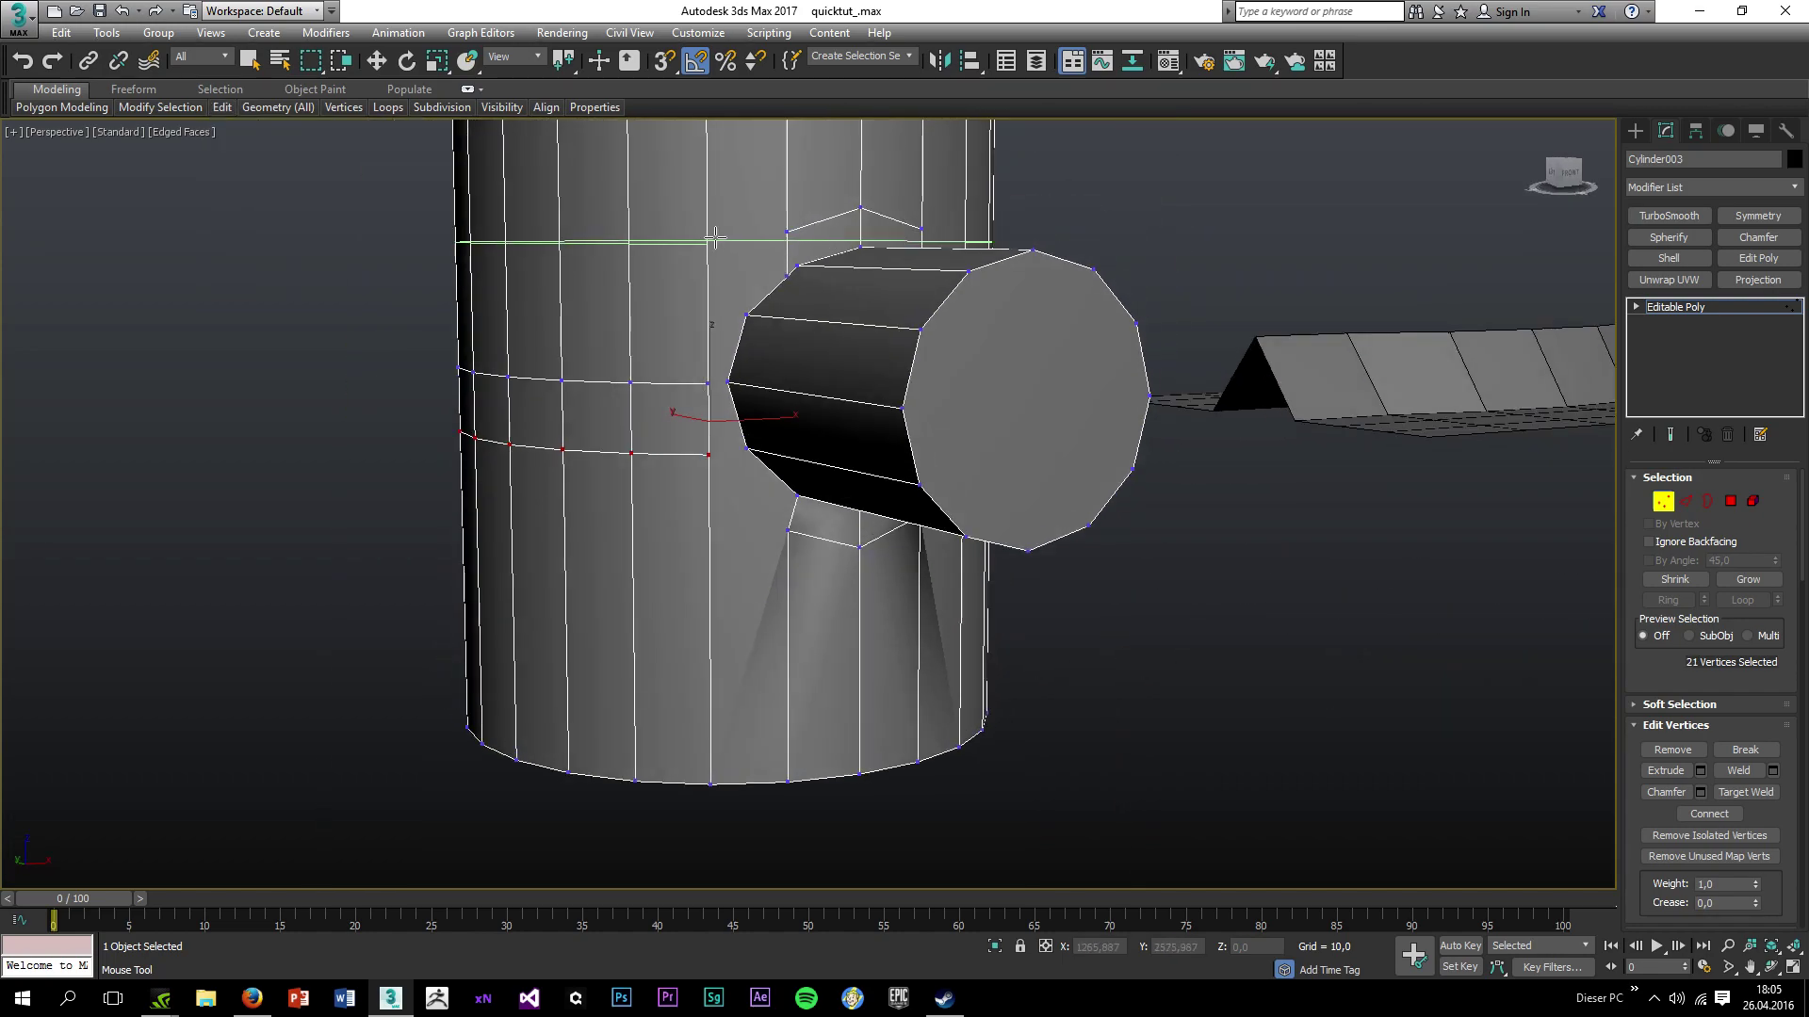
key("w")
scroll(716, 380, "up", 3)
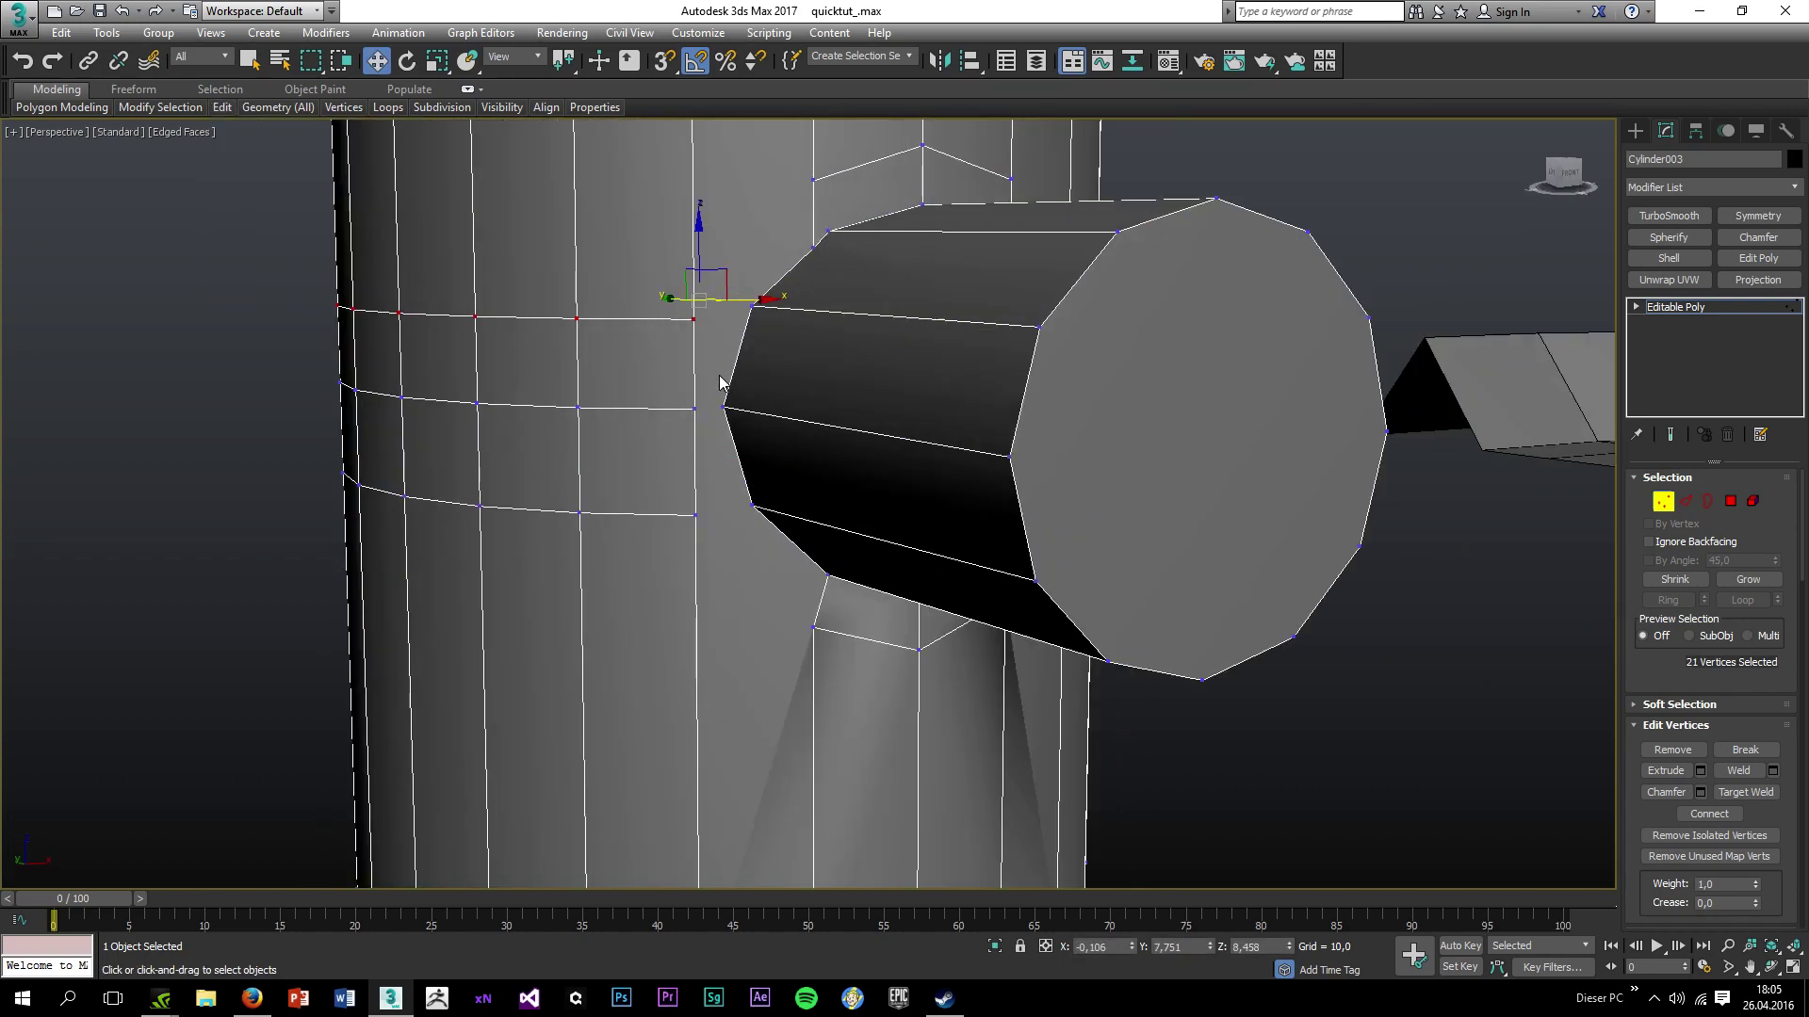
key("ctrl+z")
key("ctrl+z")
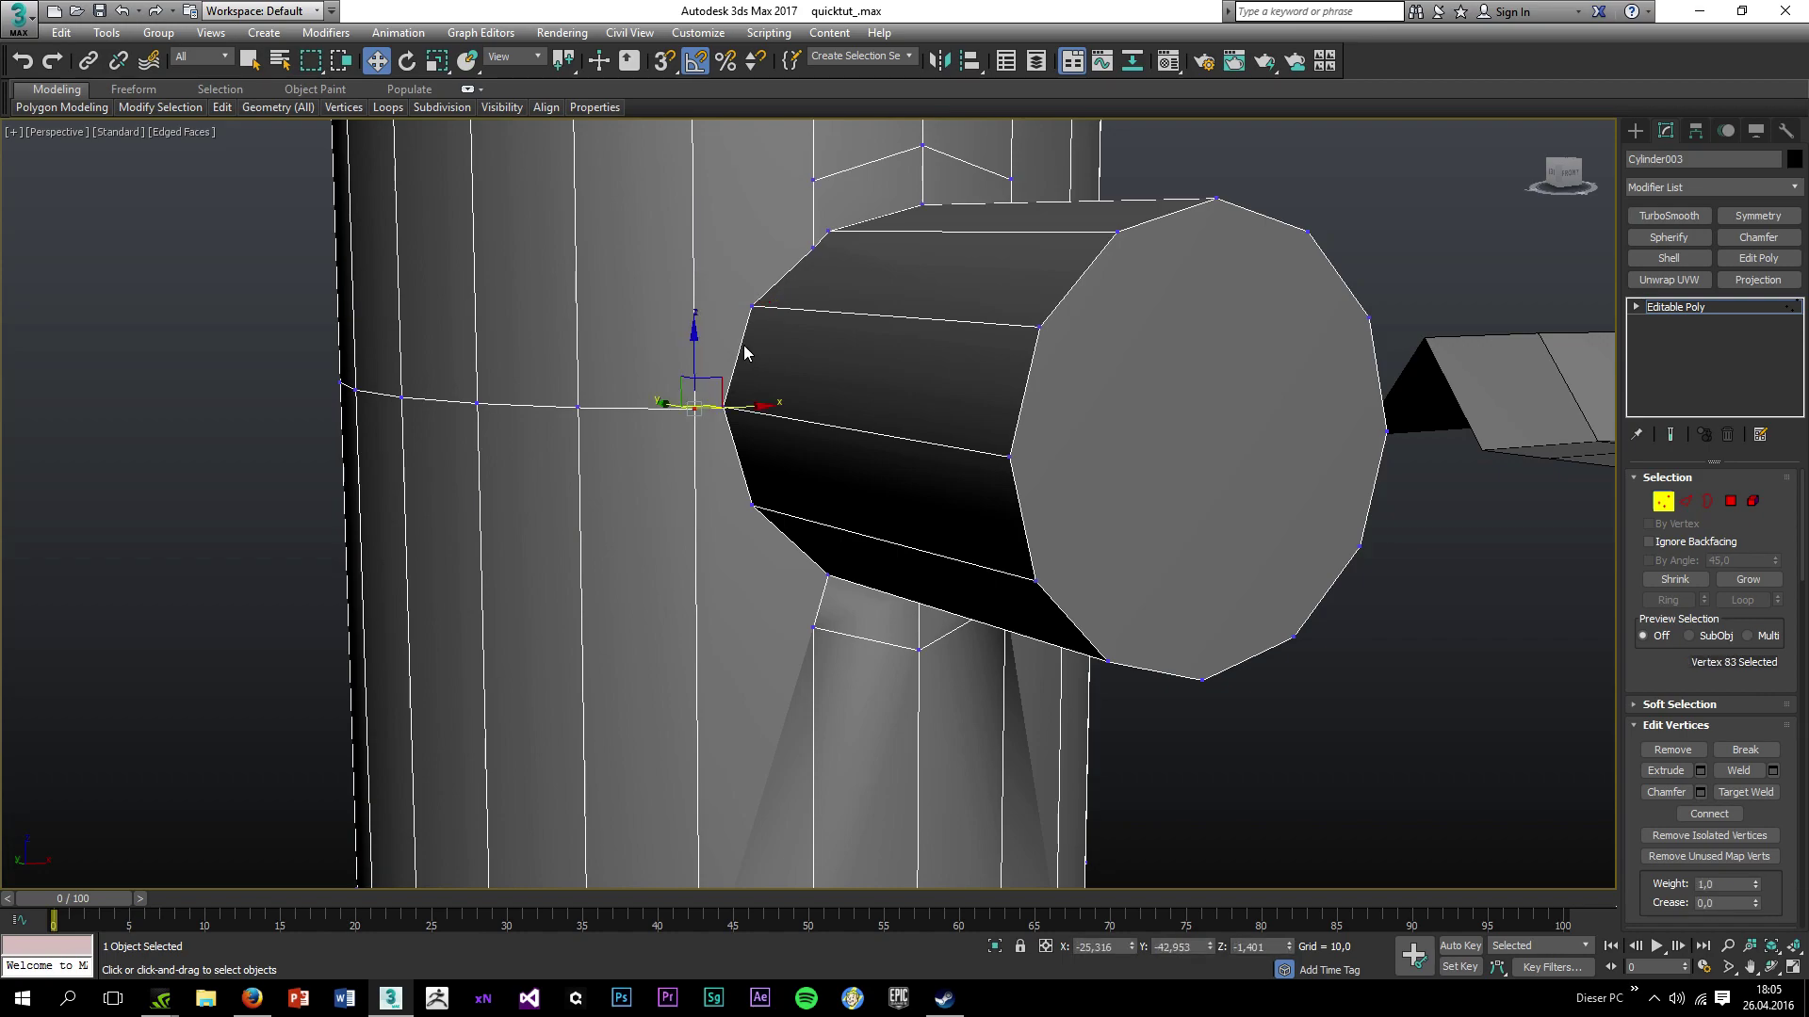
In a Front view, insert two horizontal Swift Loops around the cylinder, level with the stub's side vertices above and below the middle loop.
key("alt+w")
key("alt+w")
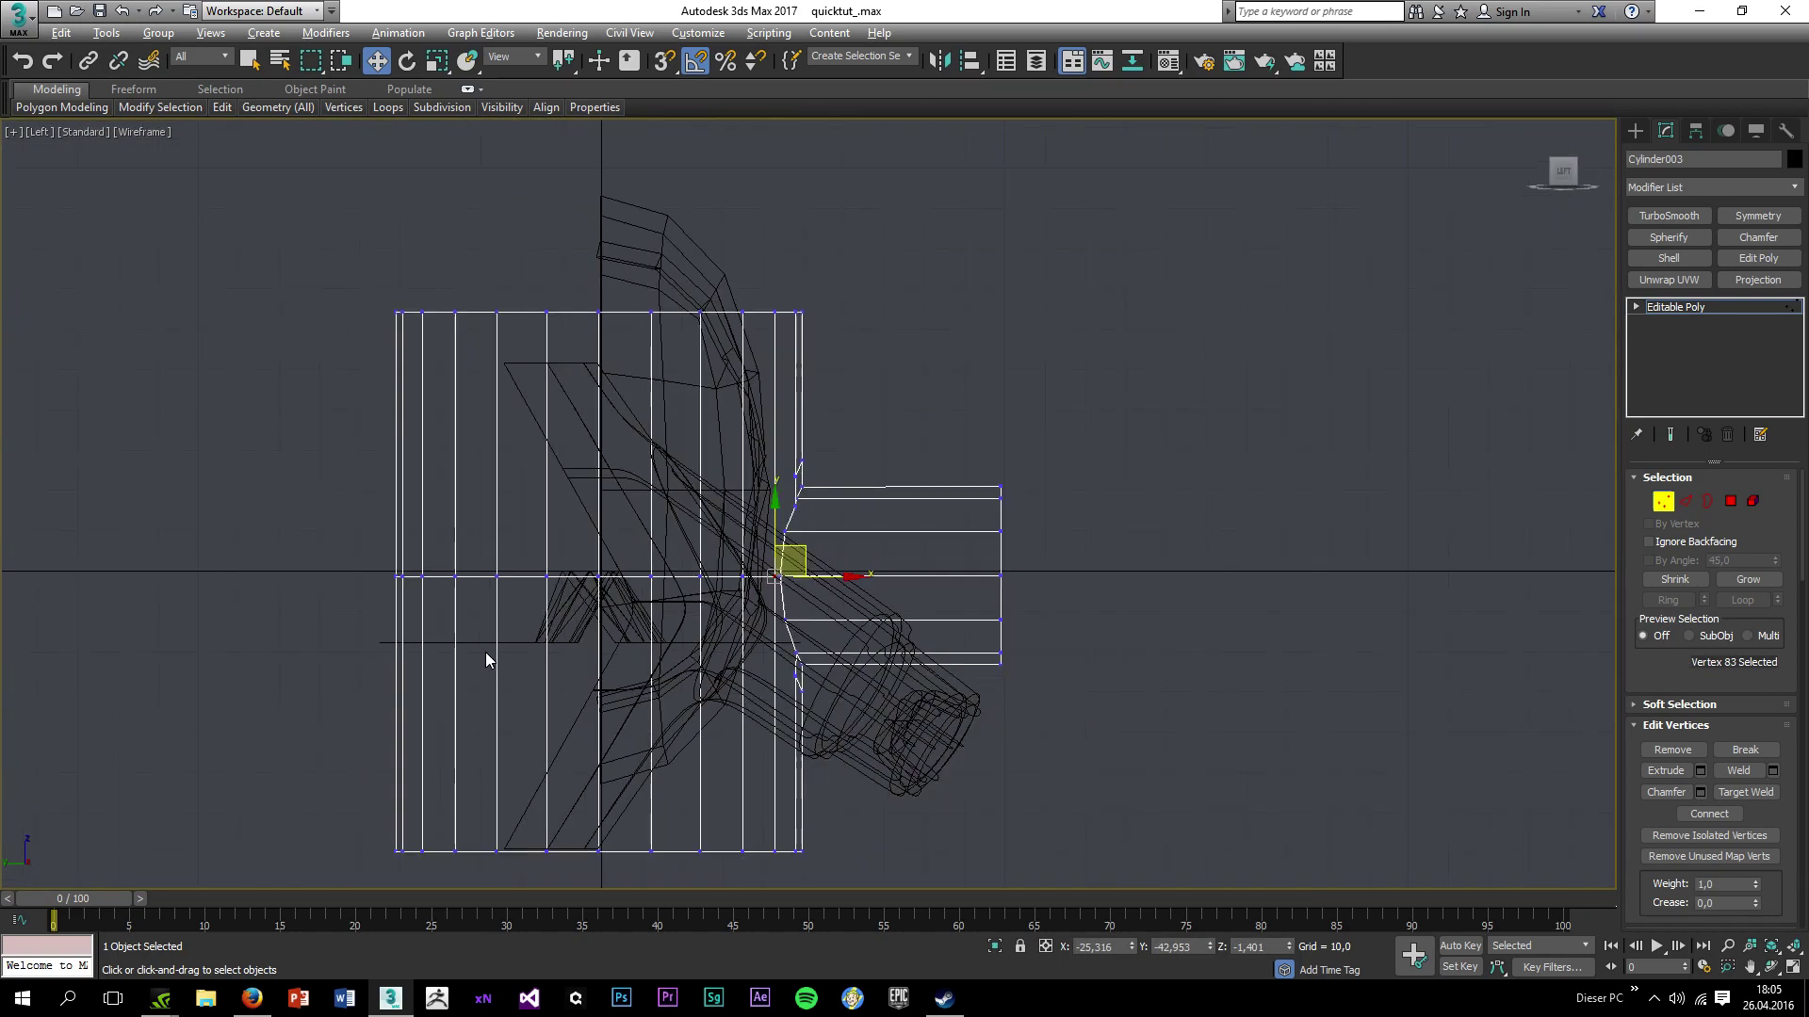
scroll(703, 579, "up", 3)
key("alt+w")
middle_click(507, 404)
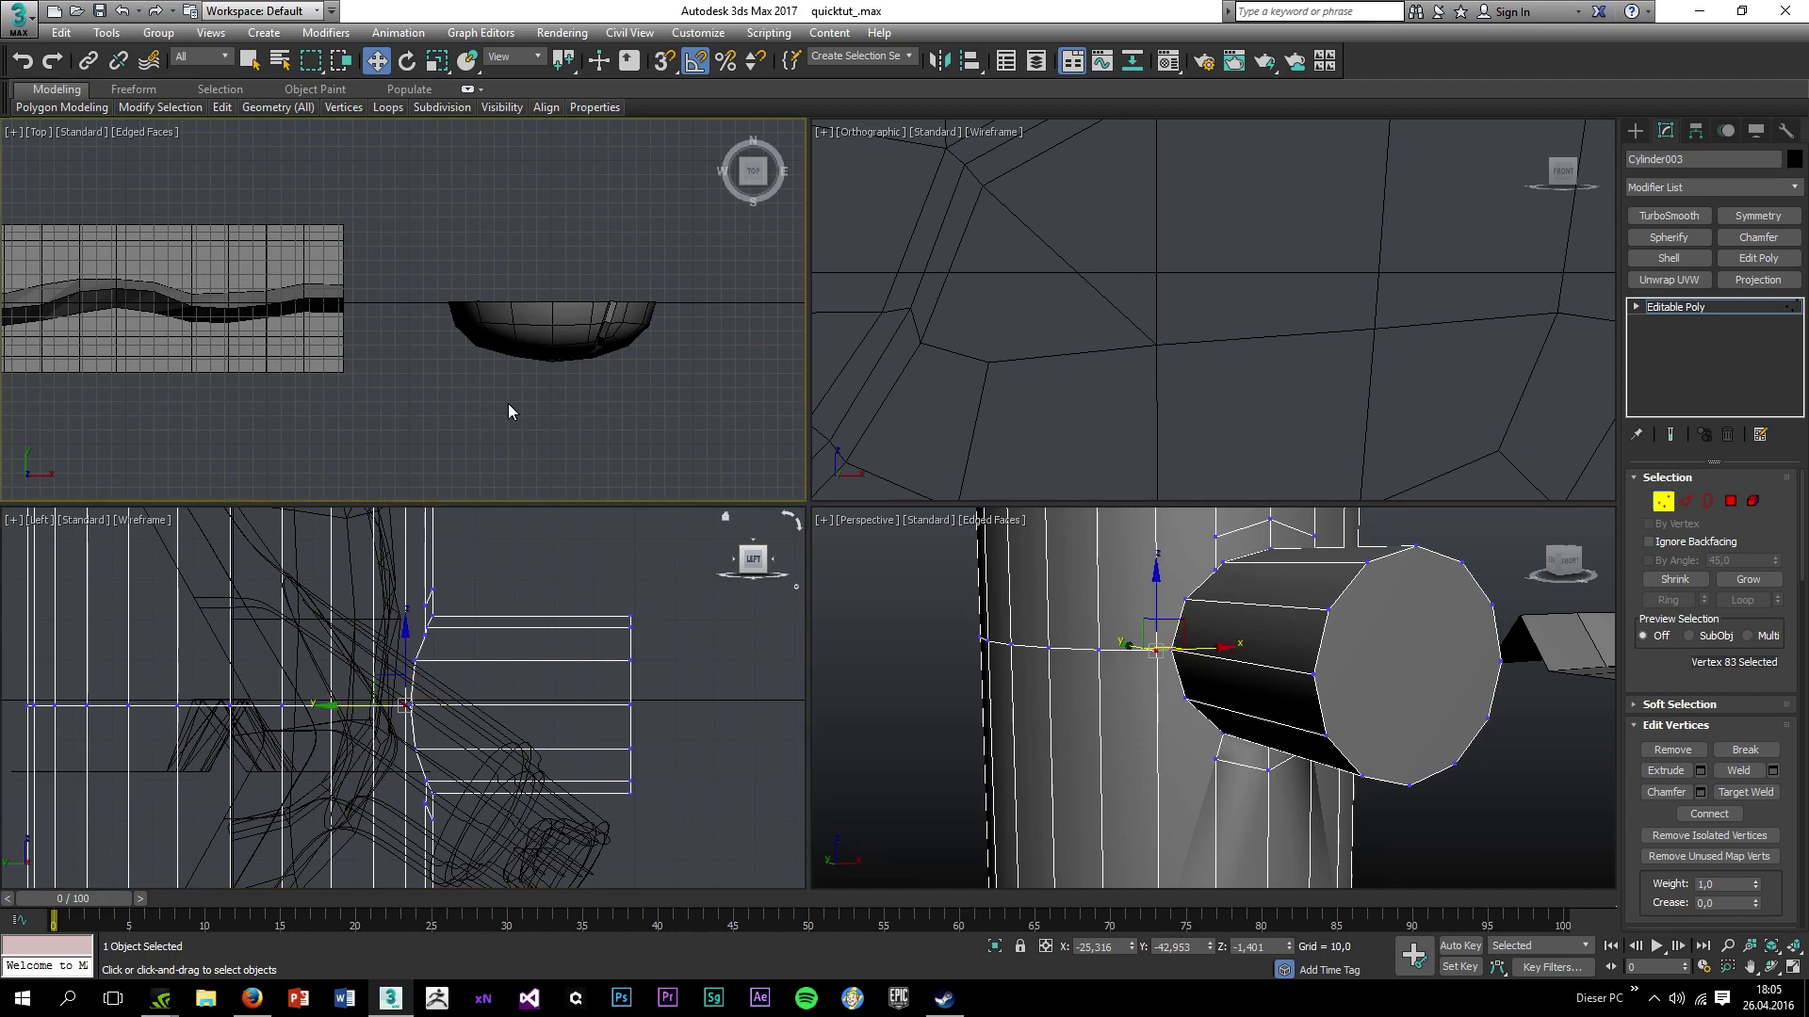
middle_click(1003, 353)
key("f")
key("alt+w")
mouse_move(277, 107)
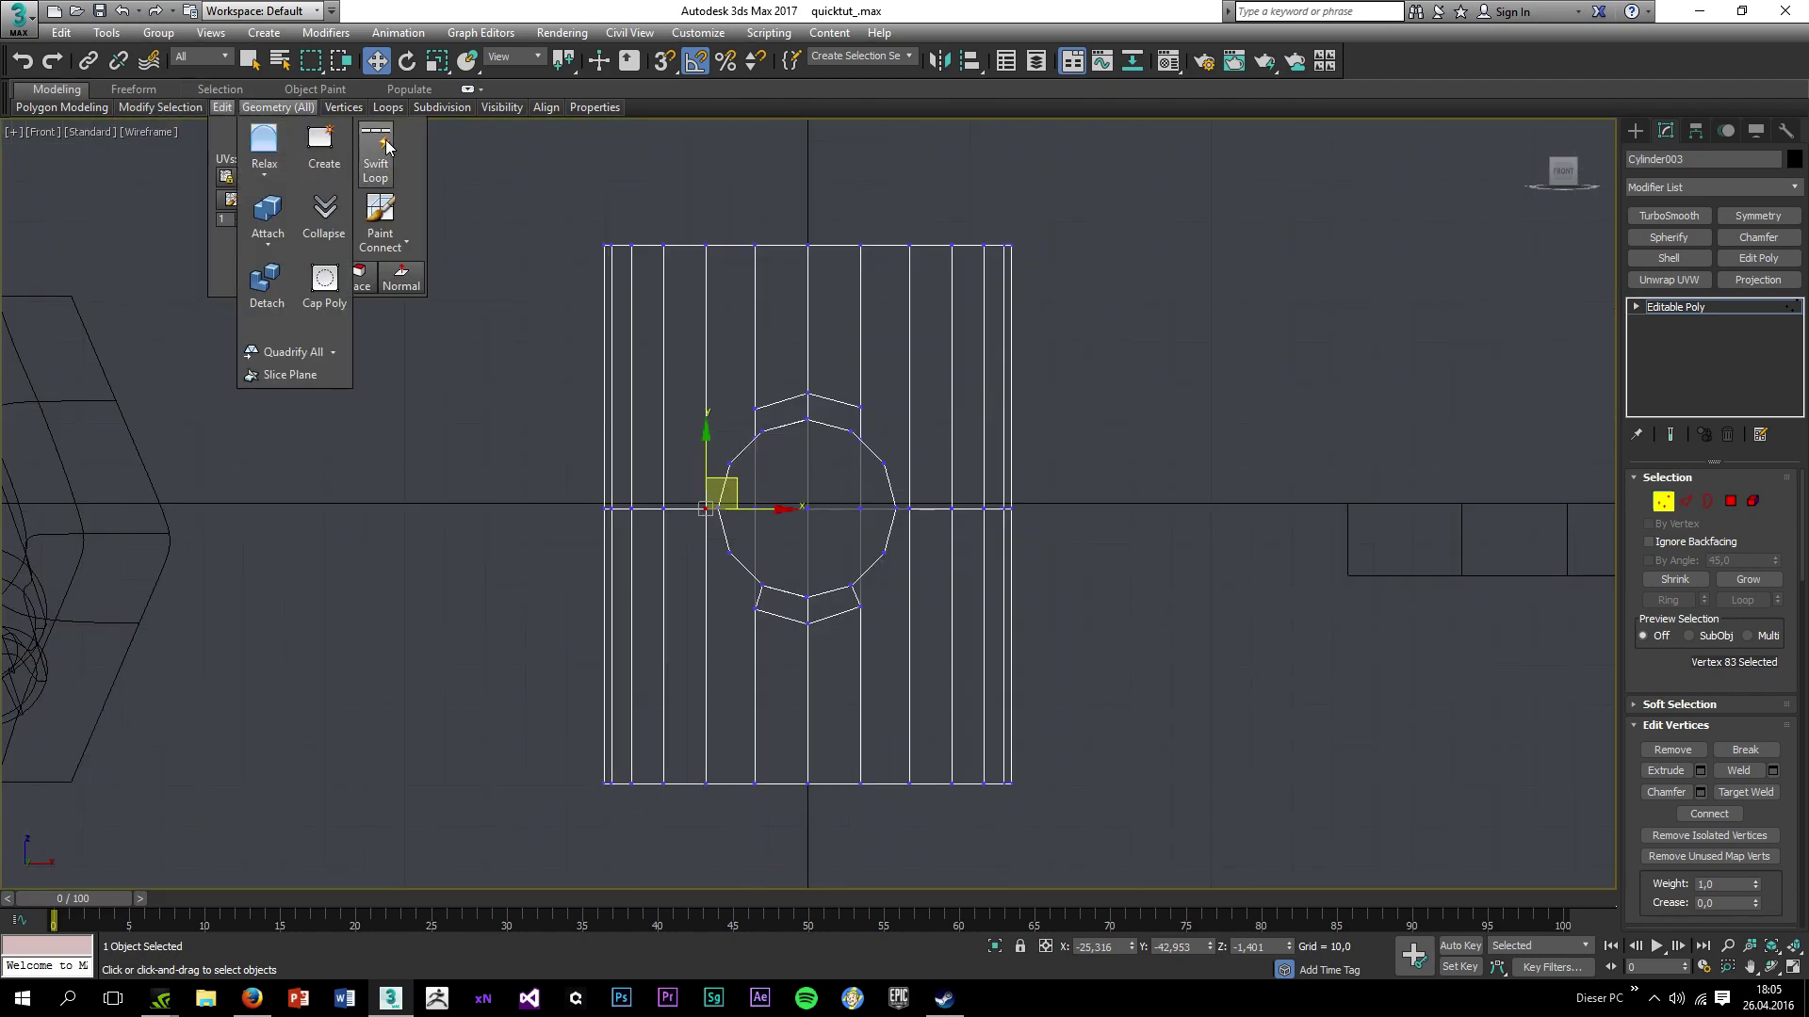
left_click(377, 151)
scroll(713, 508, "up", 3)
left_click(698, 421)
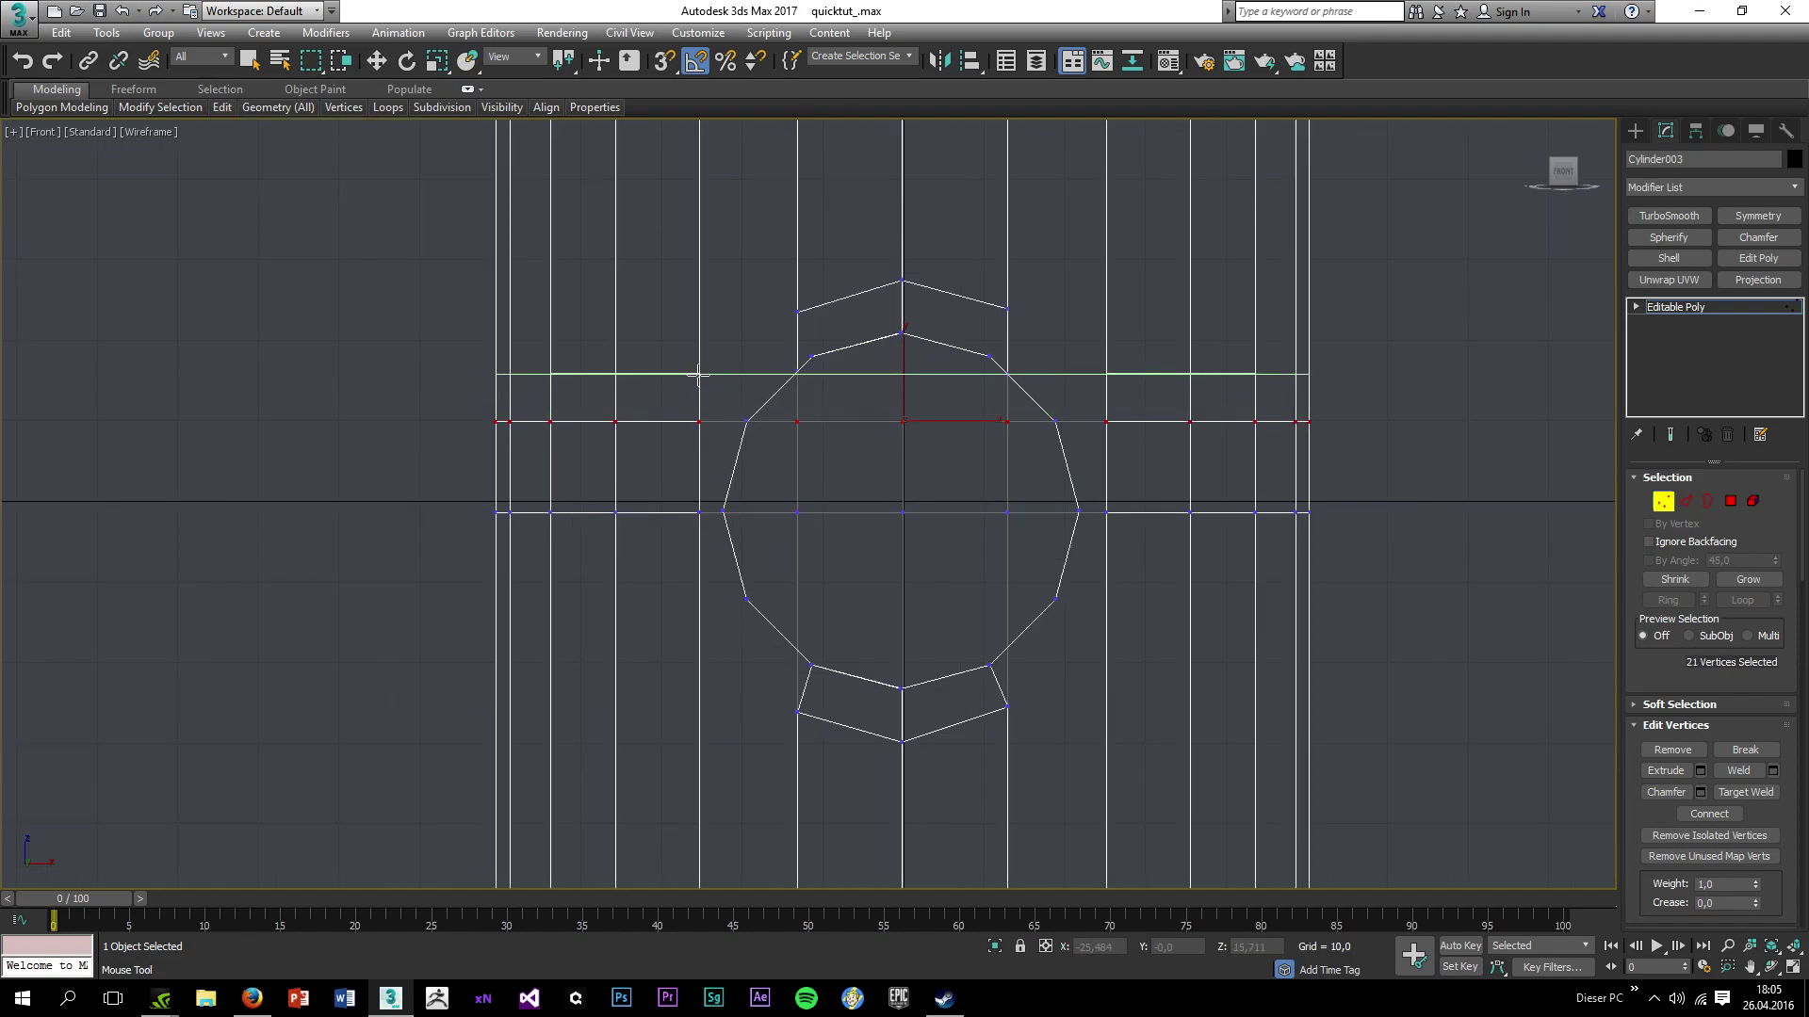
left_click(678, 597)
key("w")
key("alt+w")
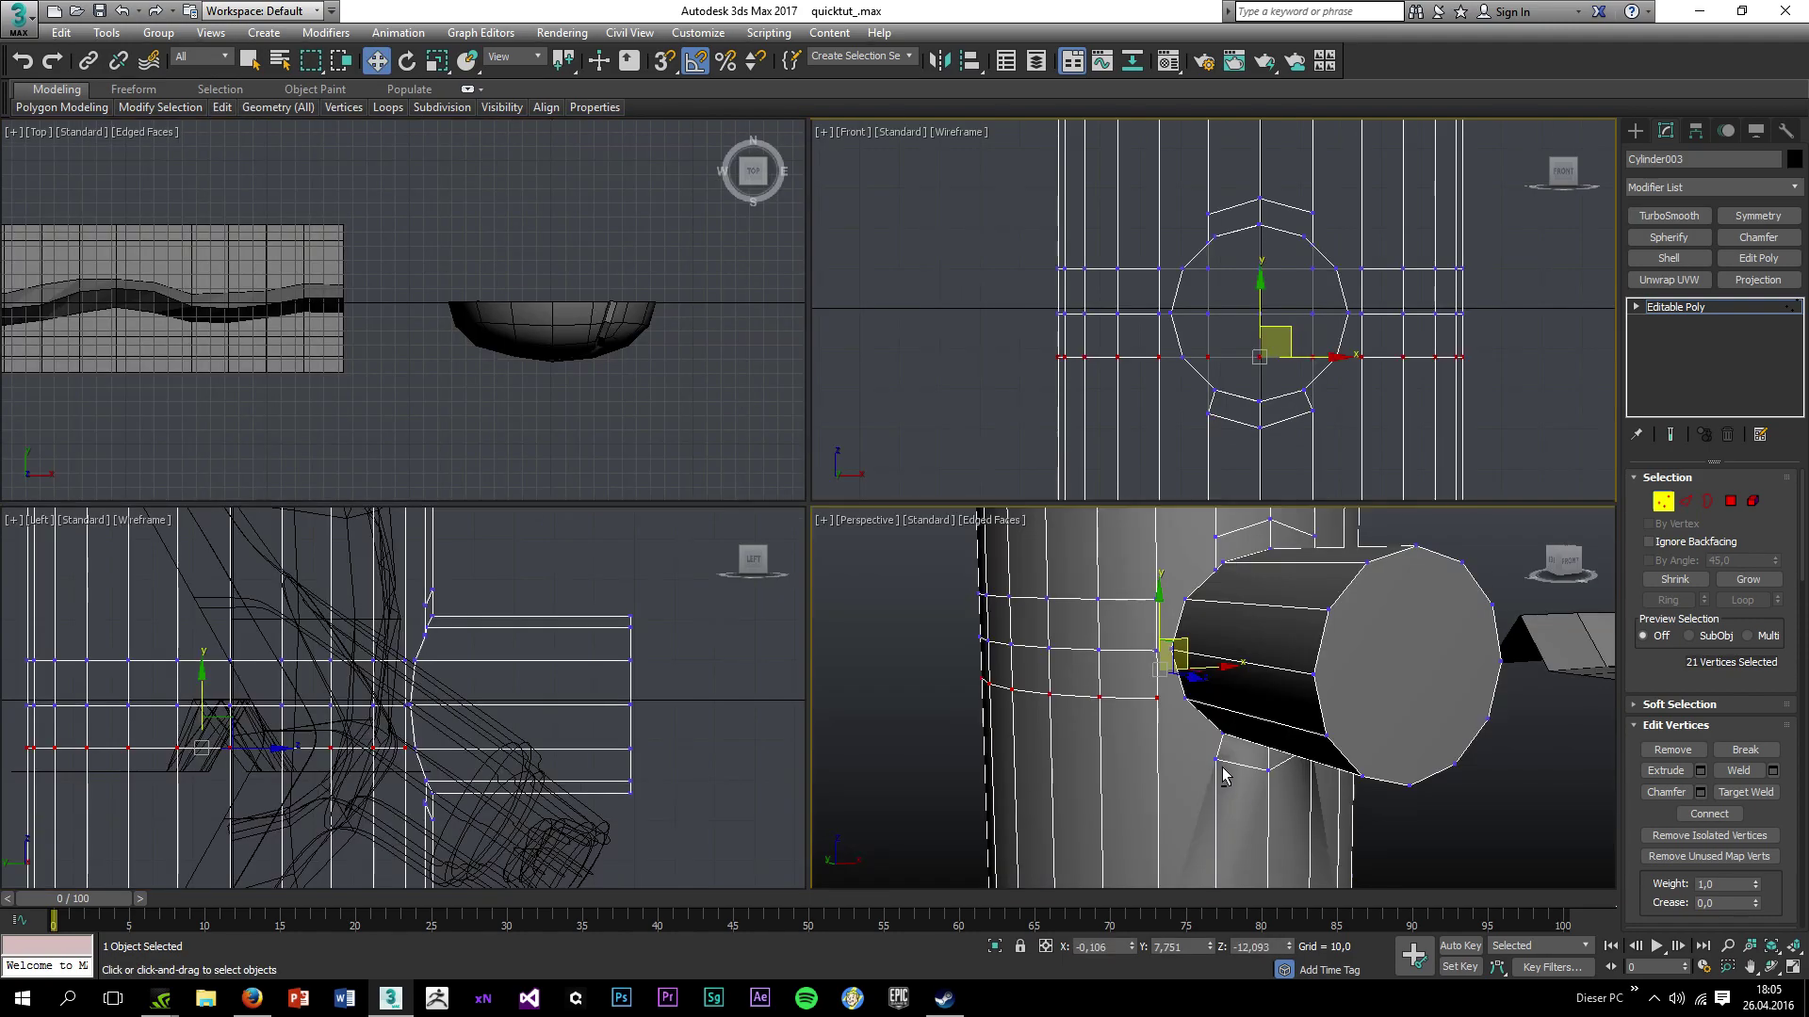
key("alt+w")
Connect the ends of the three horizontal wall loops on one side of the stub to the adjacent stub joint vertices.
left_click(665, 445)
left_click(695, 405)
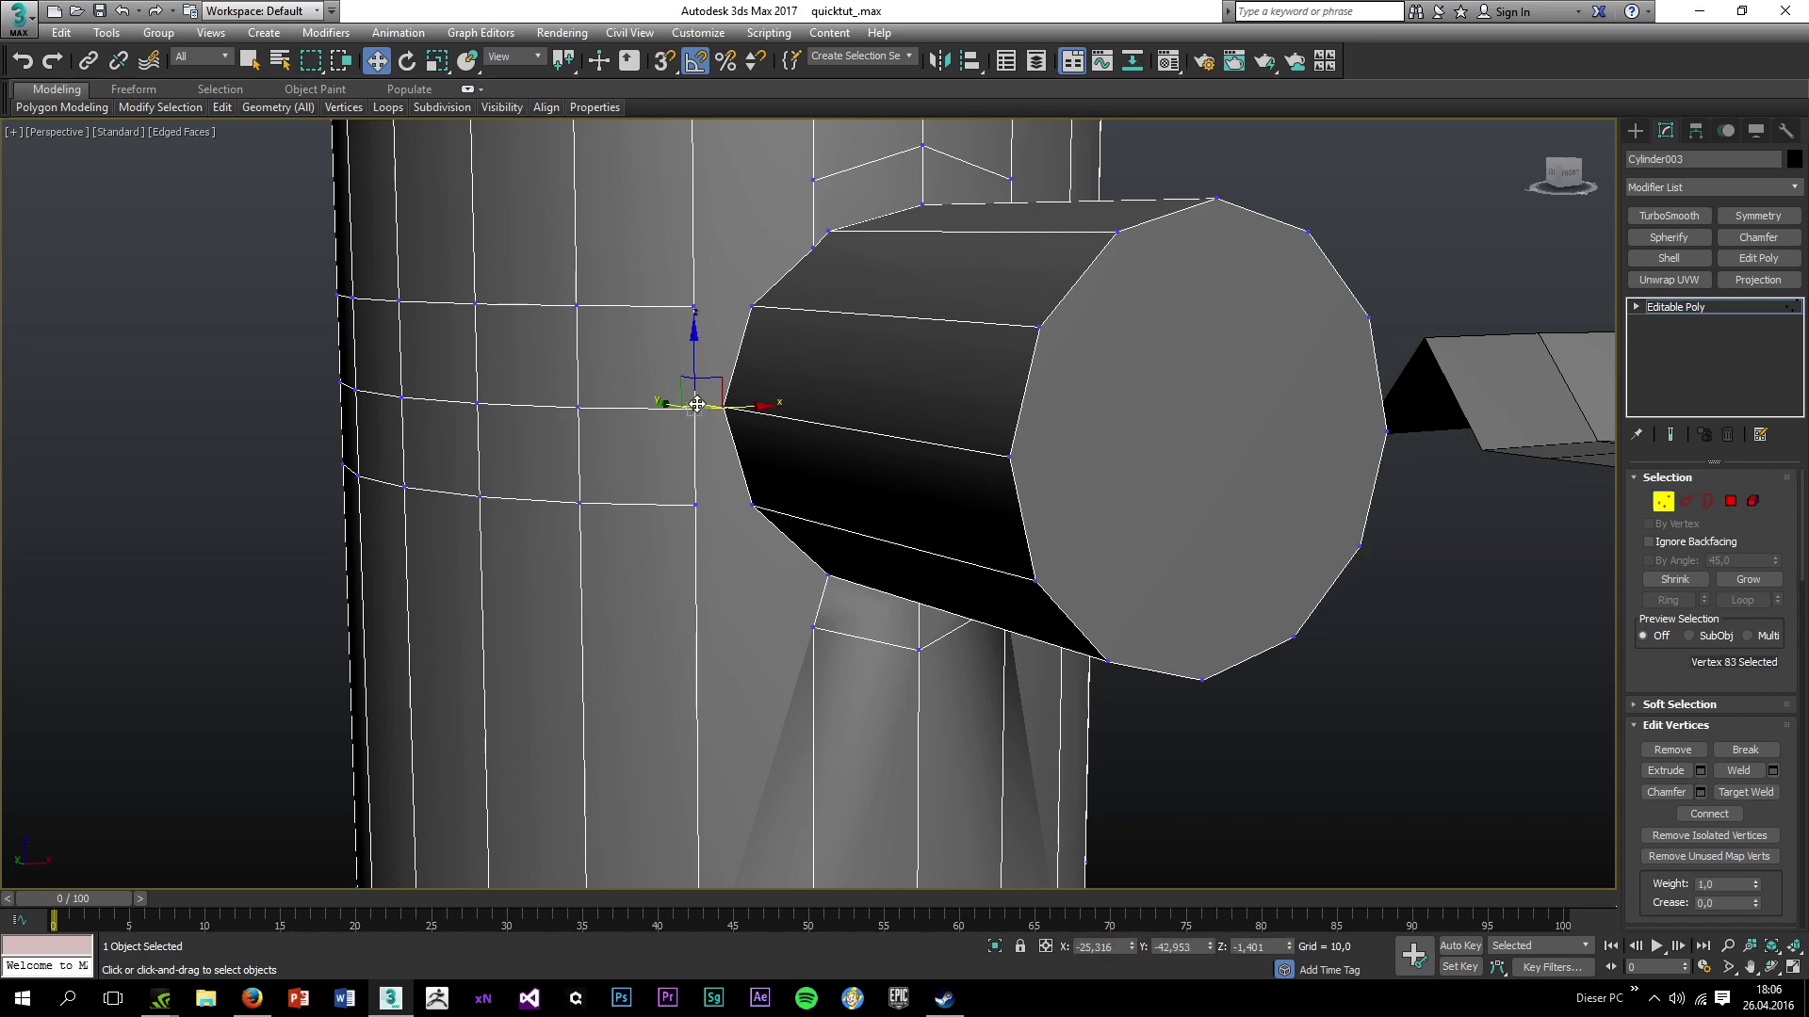
left_click(721, 403, "ctrl")
left_click(694, 306)
mouse_move(760, 337)
middle_mouse_down("alt")
mouse_move(747, 404)
mouse_move(756, 337)
middle_mouse_up("alt")
left_click(751, 309, "ctrl")
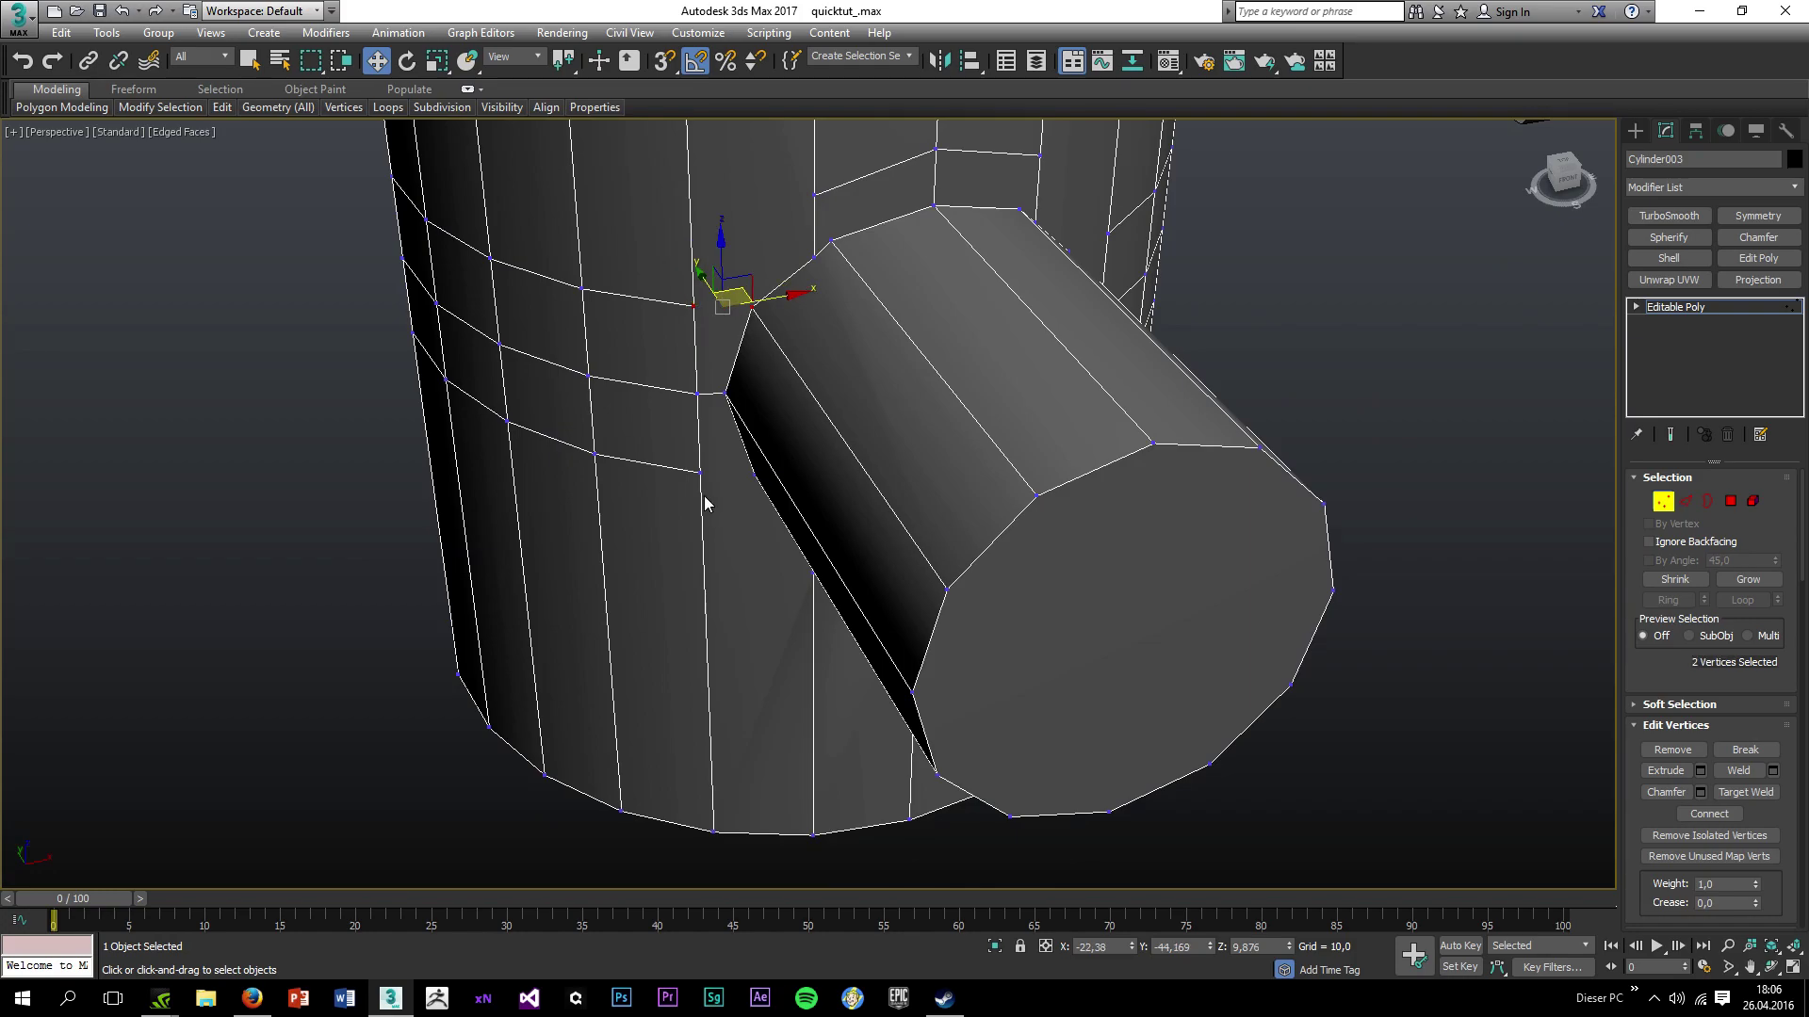
left_click(715, 551)
scroll(718, 550, "down", 4)
middle_click_drag(718, 549, 740, 395, "alt")
left_click(715, 407)
left_click(796, 483)
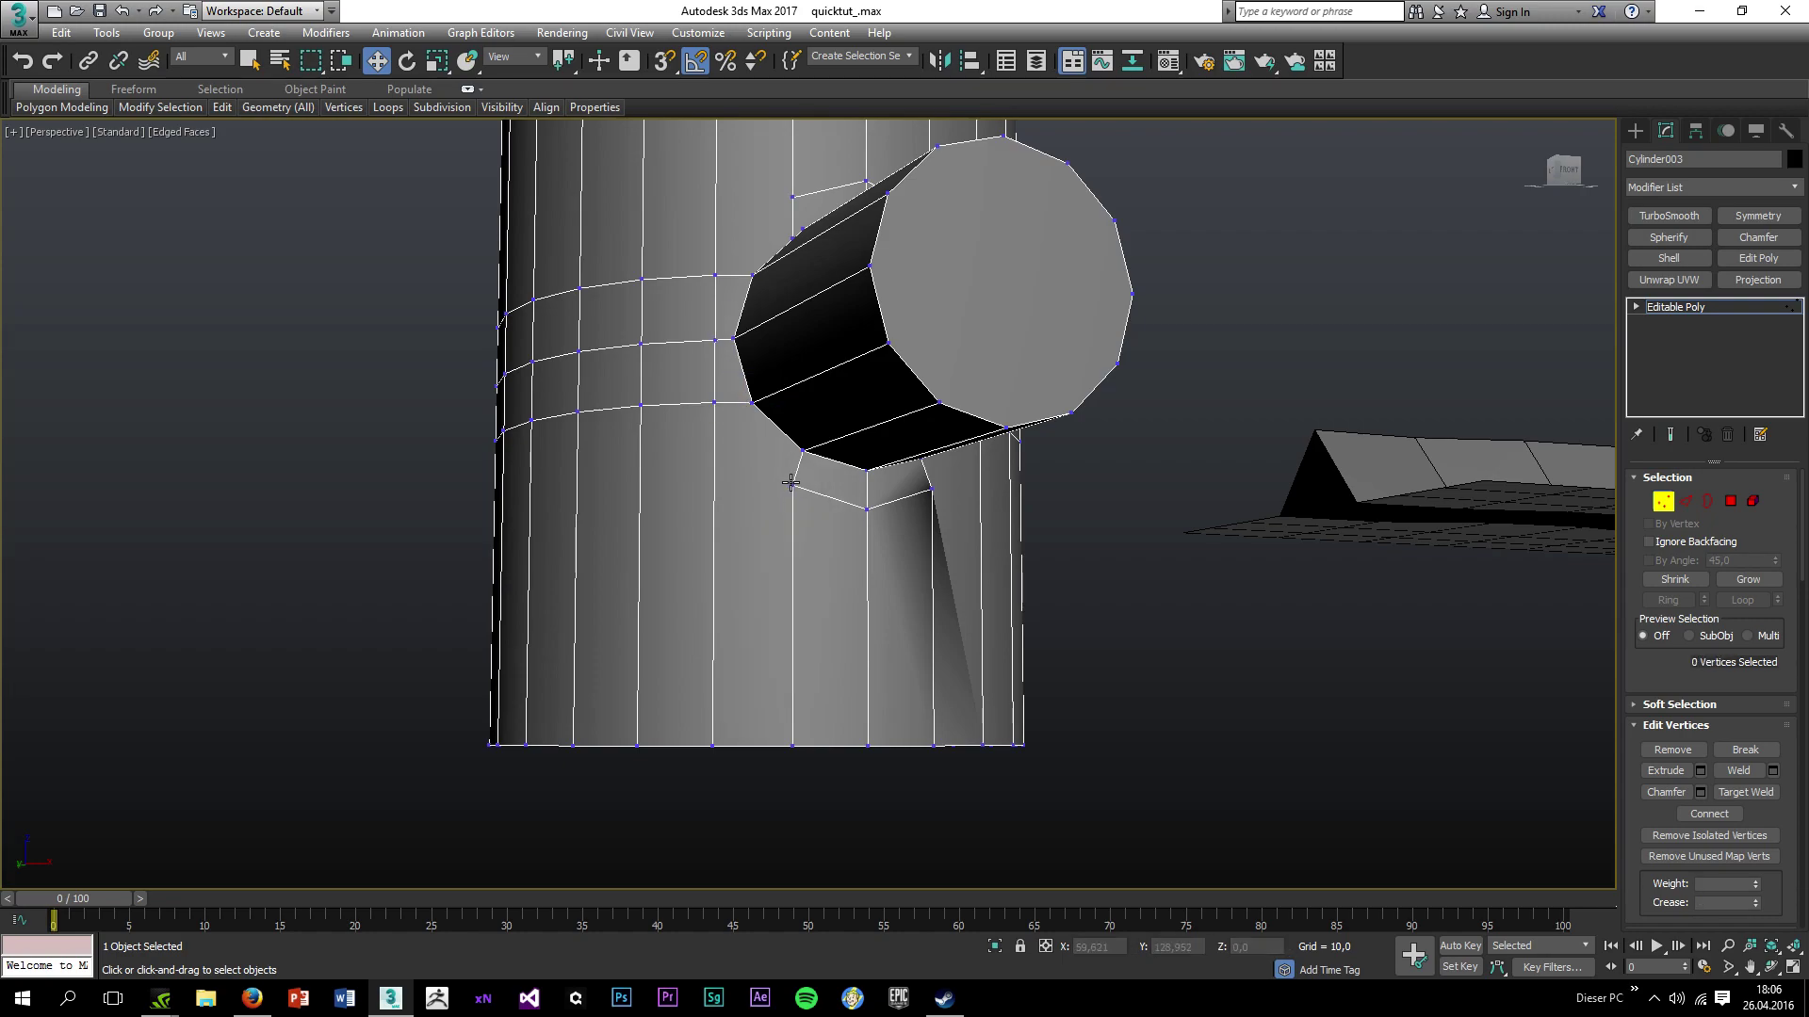
Connect the lower corner of the joint's outer edge ring to the lower wall loop's end vertex on the same side.
left_click(792, 484)
left_click(716, 405, "ctrl")
key("ctrl+shift+e")
left_click(807, 563)
On the stub's opposite side, connect the lower wall loop's end vertex to the stub joint and to the ring's lower corner.
middle_click_drag(807, 563, 856, 486, "alt")
left_click(882, 421)
left_click(921, 423, "ctrl")
key("ctrl+shift+e")
left_click(888, 527)
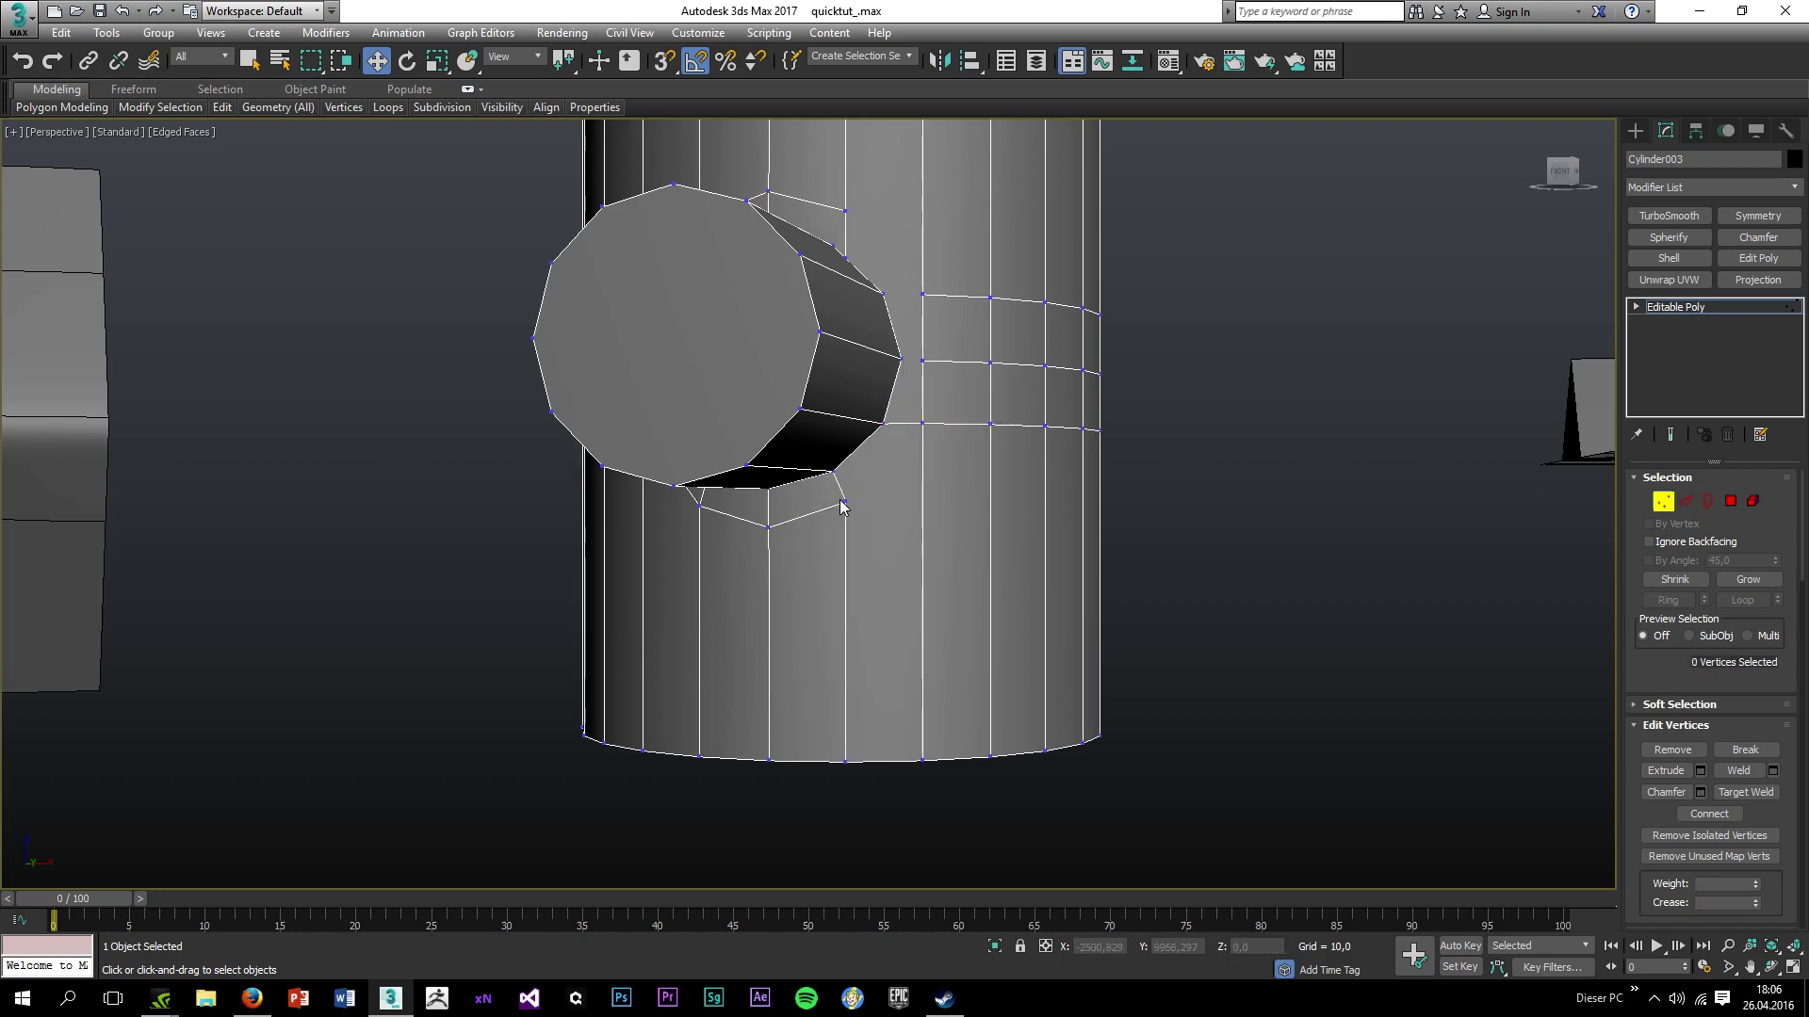
left_click(849, 504)
left_click(922, 424, "ctrl")
key("ctrl+shift+e")
left_click(925, 495)
Connect the middle and upper wall loop ends on this side to the neighbouring stub joint vertices.
left_click(901, 361)
left_click(923, 365, "ctrl")
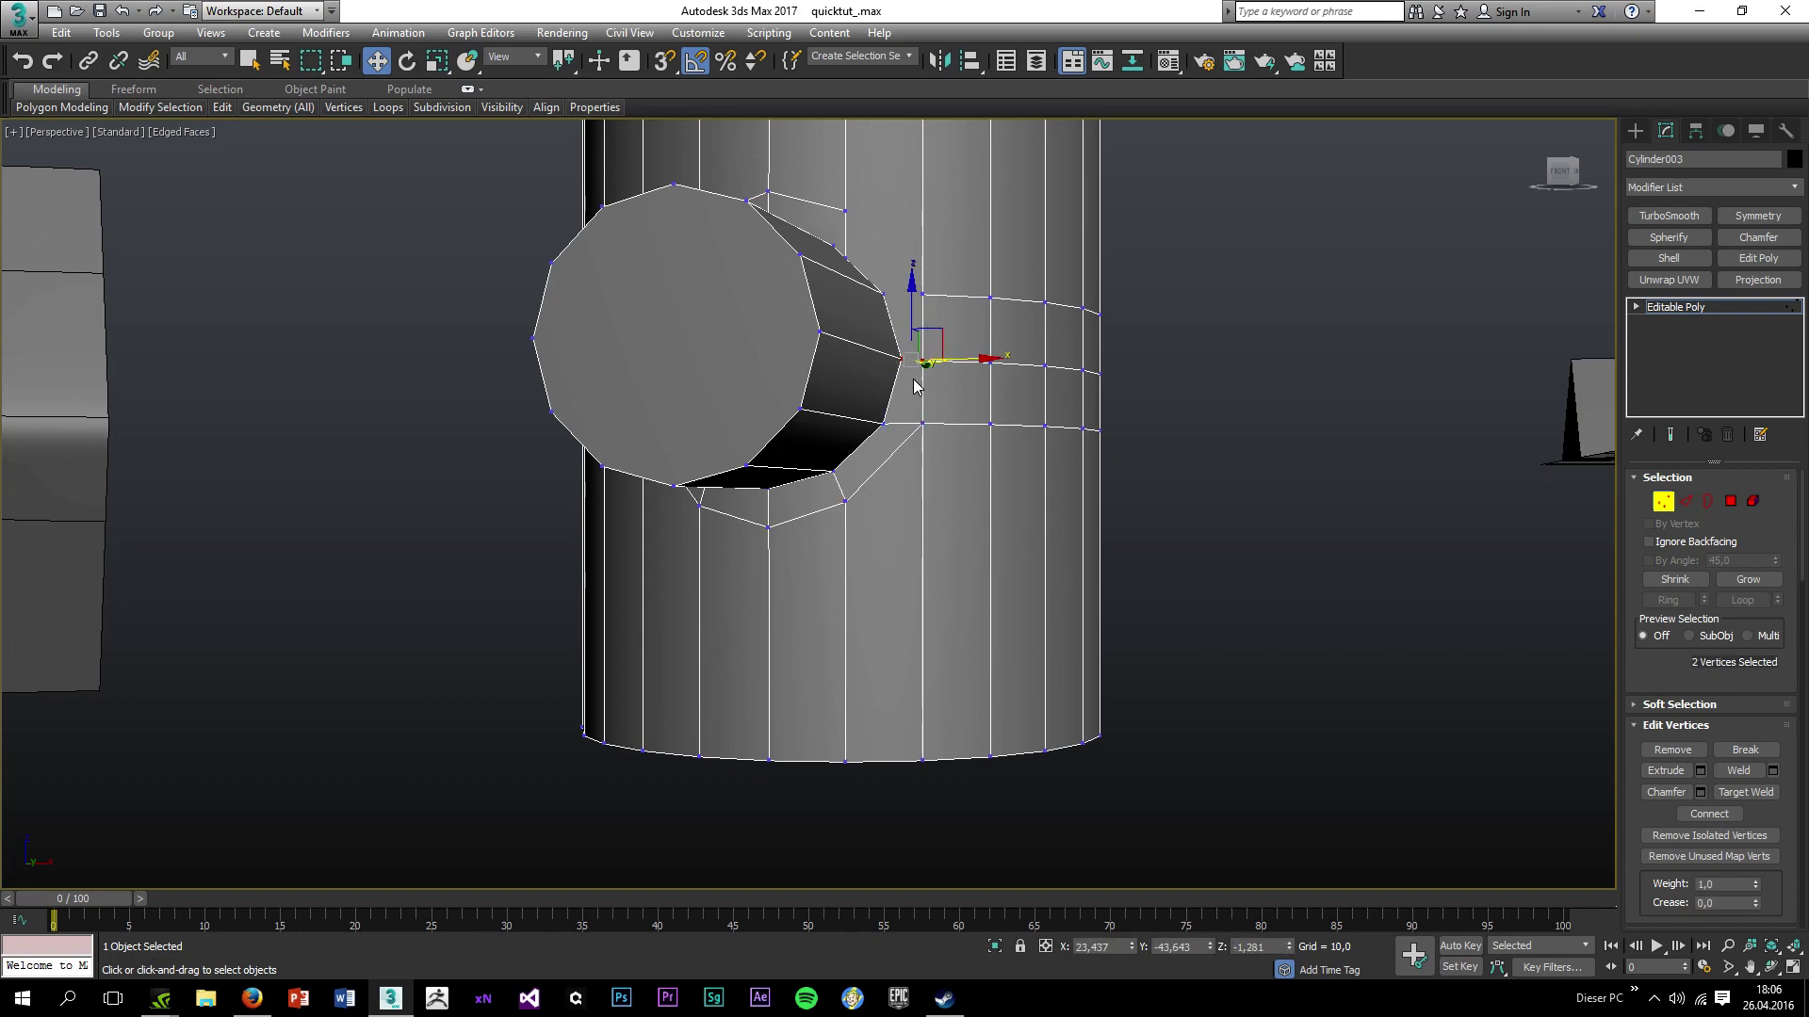
left_click(882, 294)
left_click(922, 294, "ctrl")
key("ctrl+shift+e")
Connect the upper corners of the joint's outer ring to the upper wall loop's end vertices on both sides of the stub.
middle_click_drag(868, 222, 877, 261, "alt")
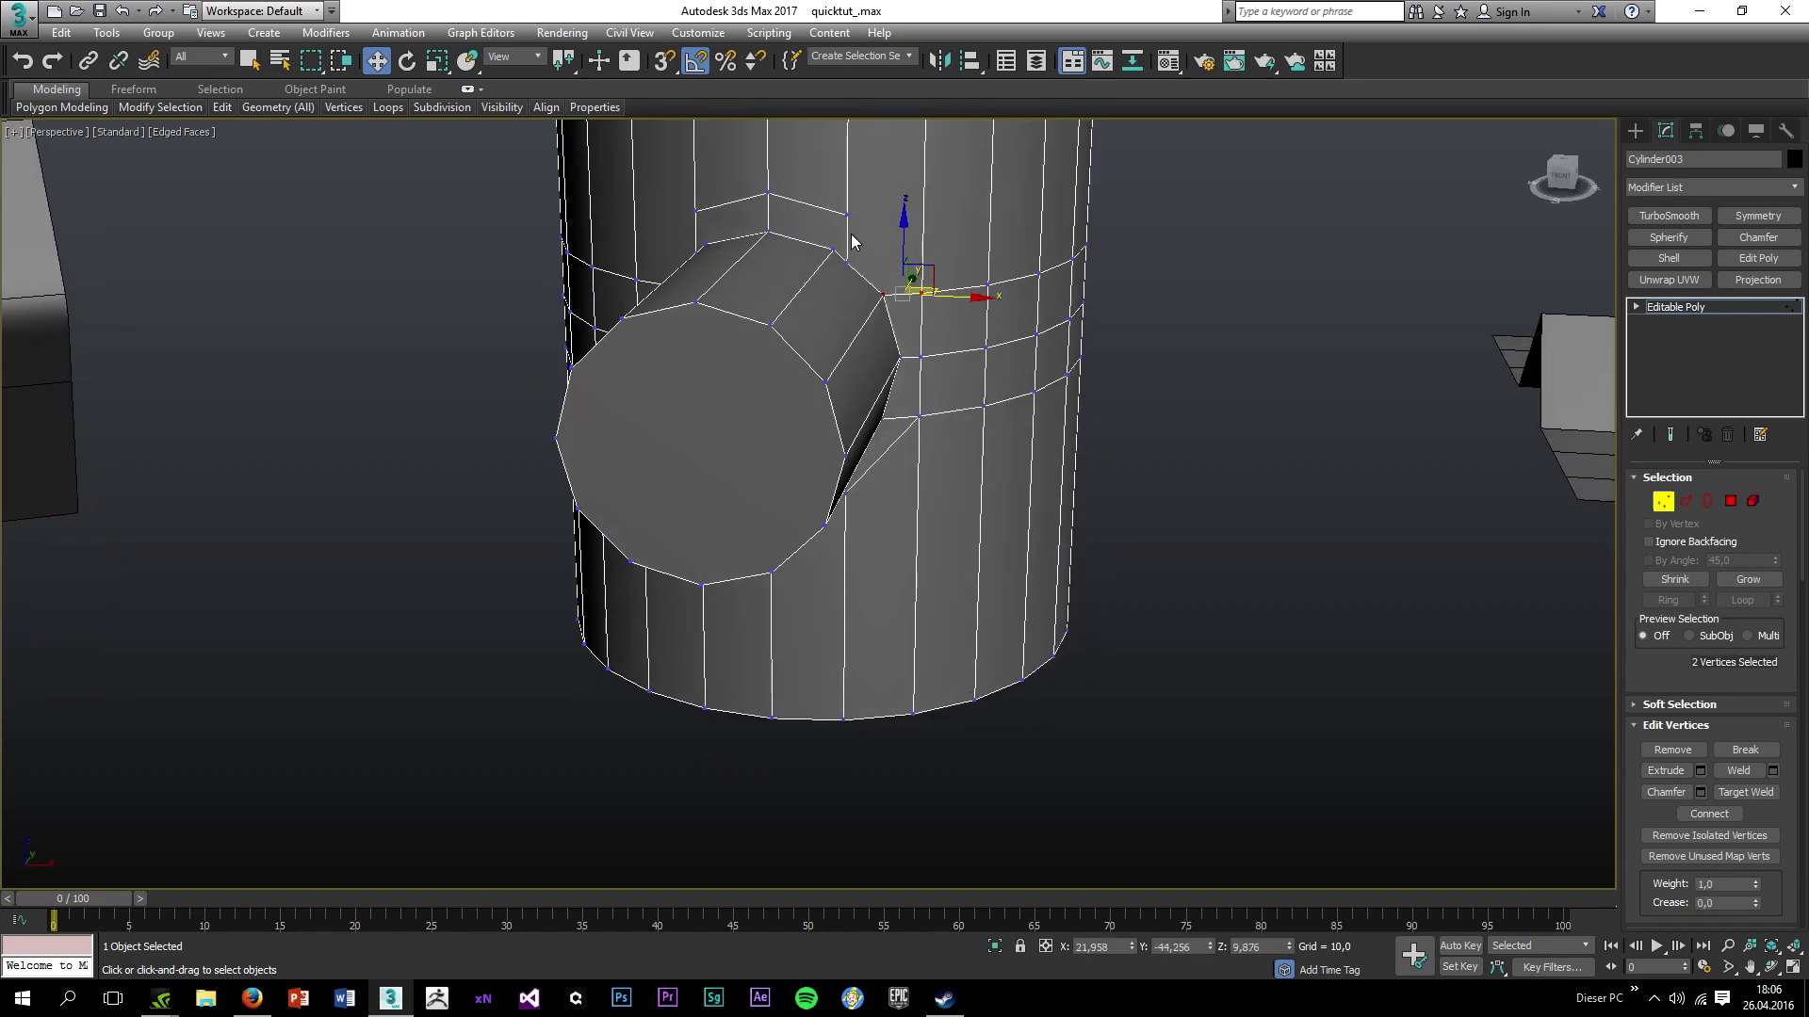
left_click(847, 218)
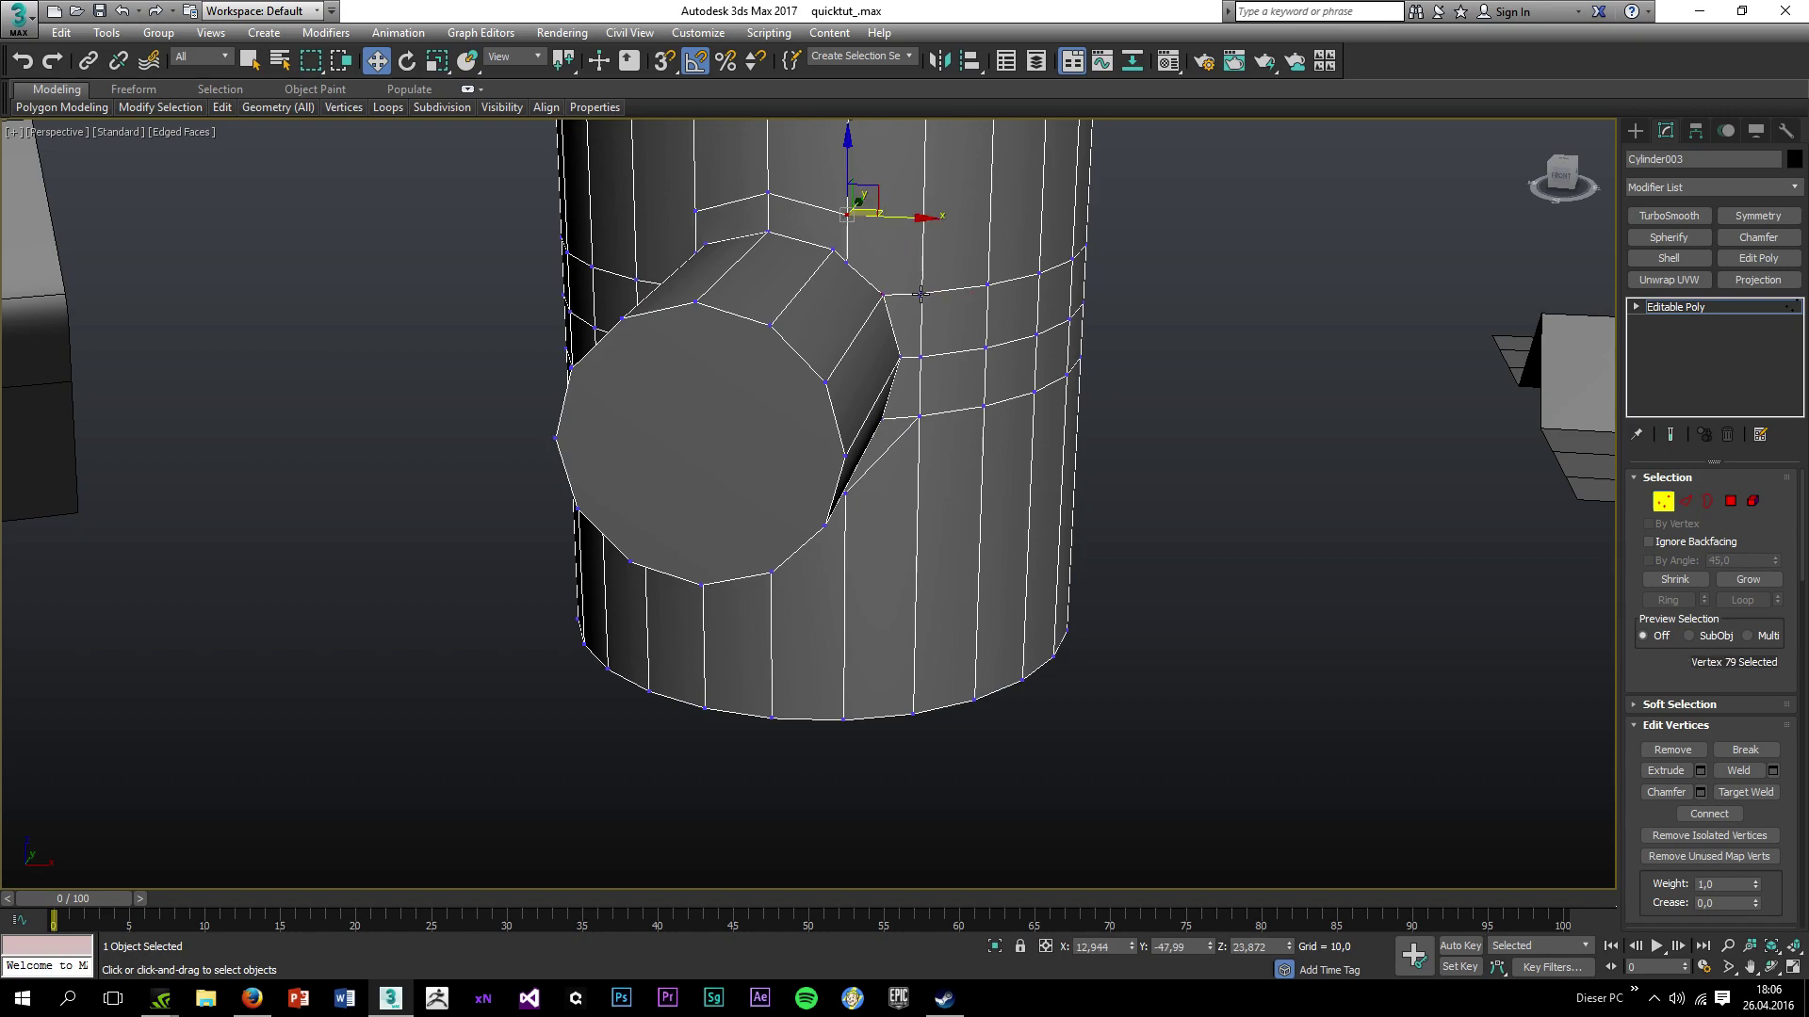
left_click(921, 294, "ctrl")
left_click(1746, 793)
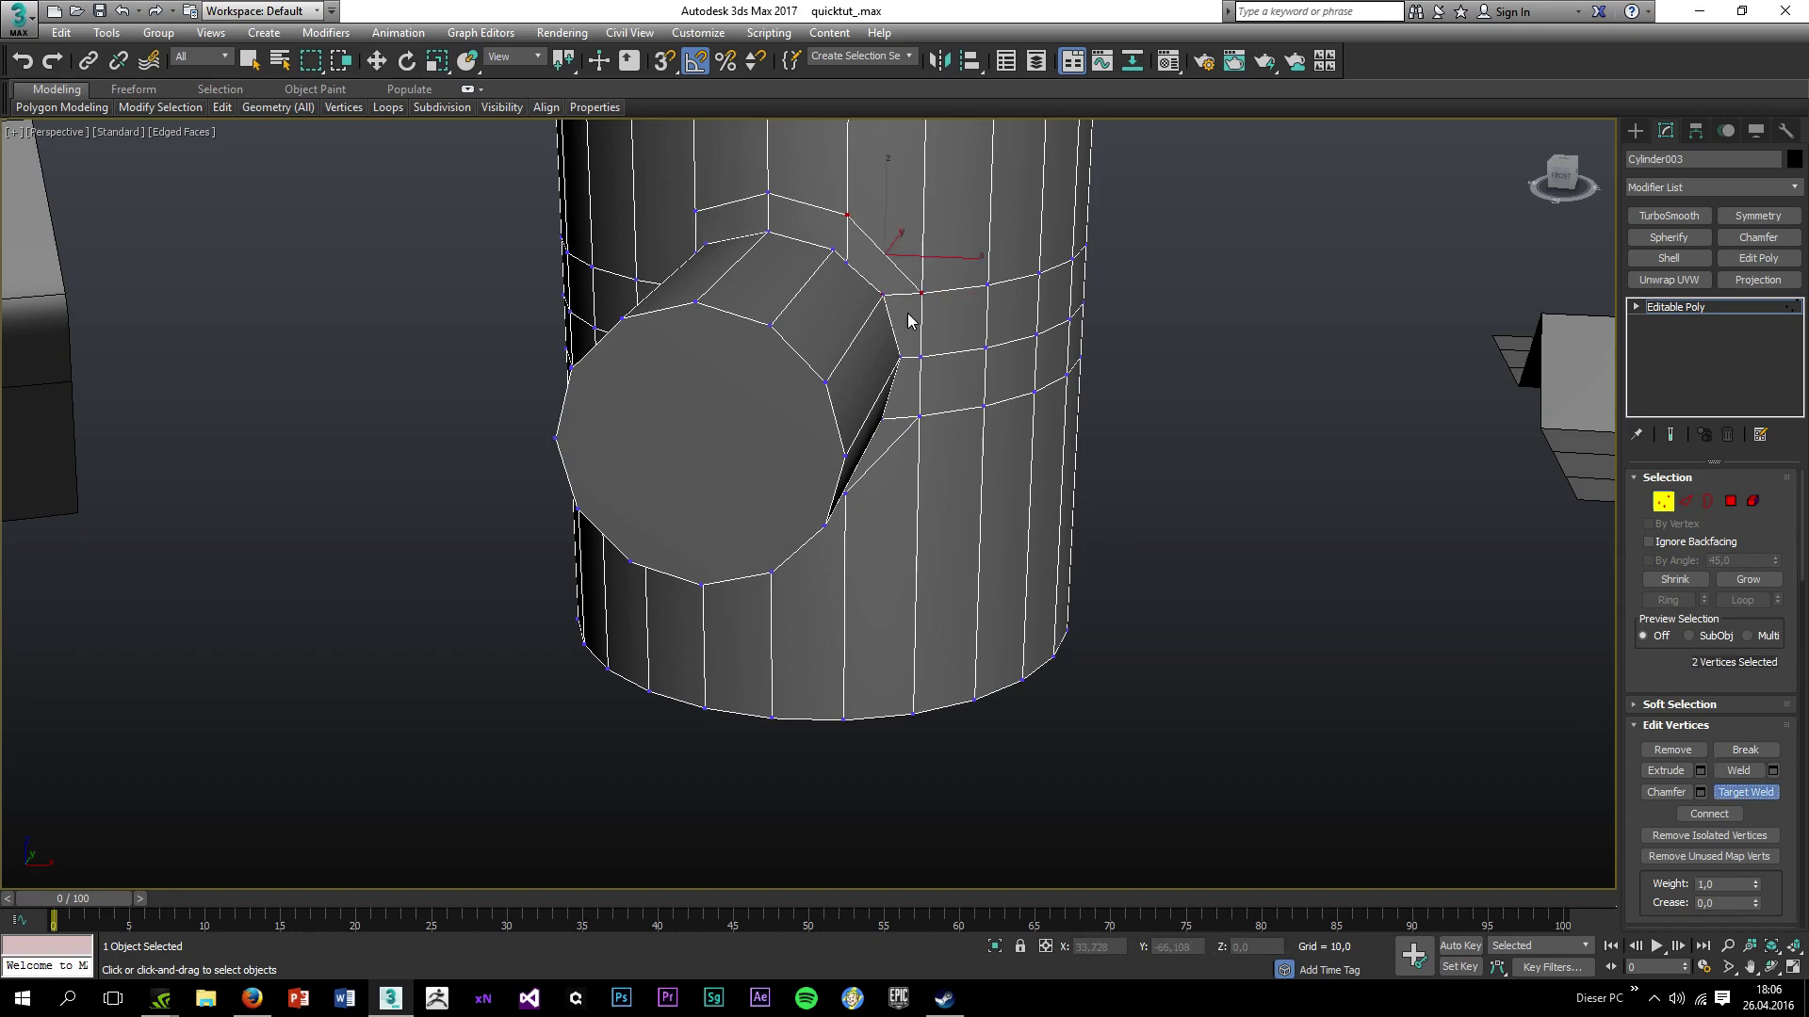
middle_click_drag(834, 256, 716, 280, "alt")
right_click(716, 273)
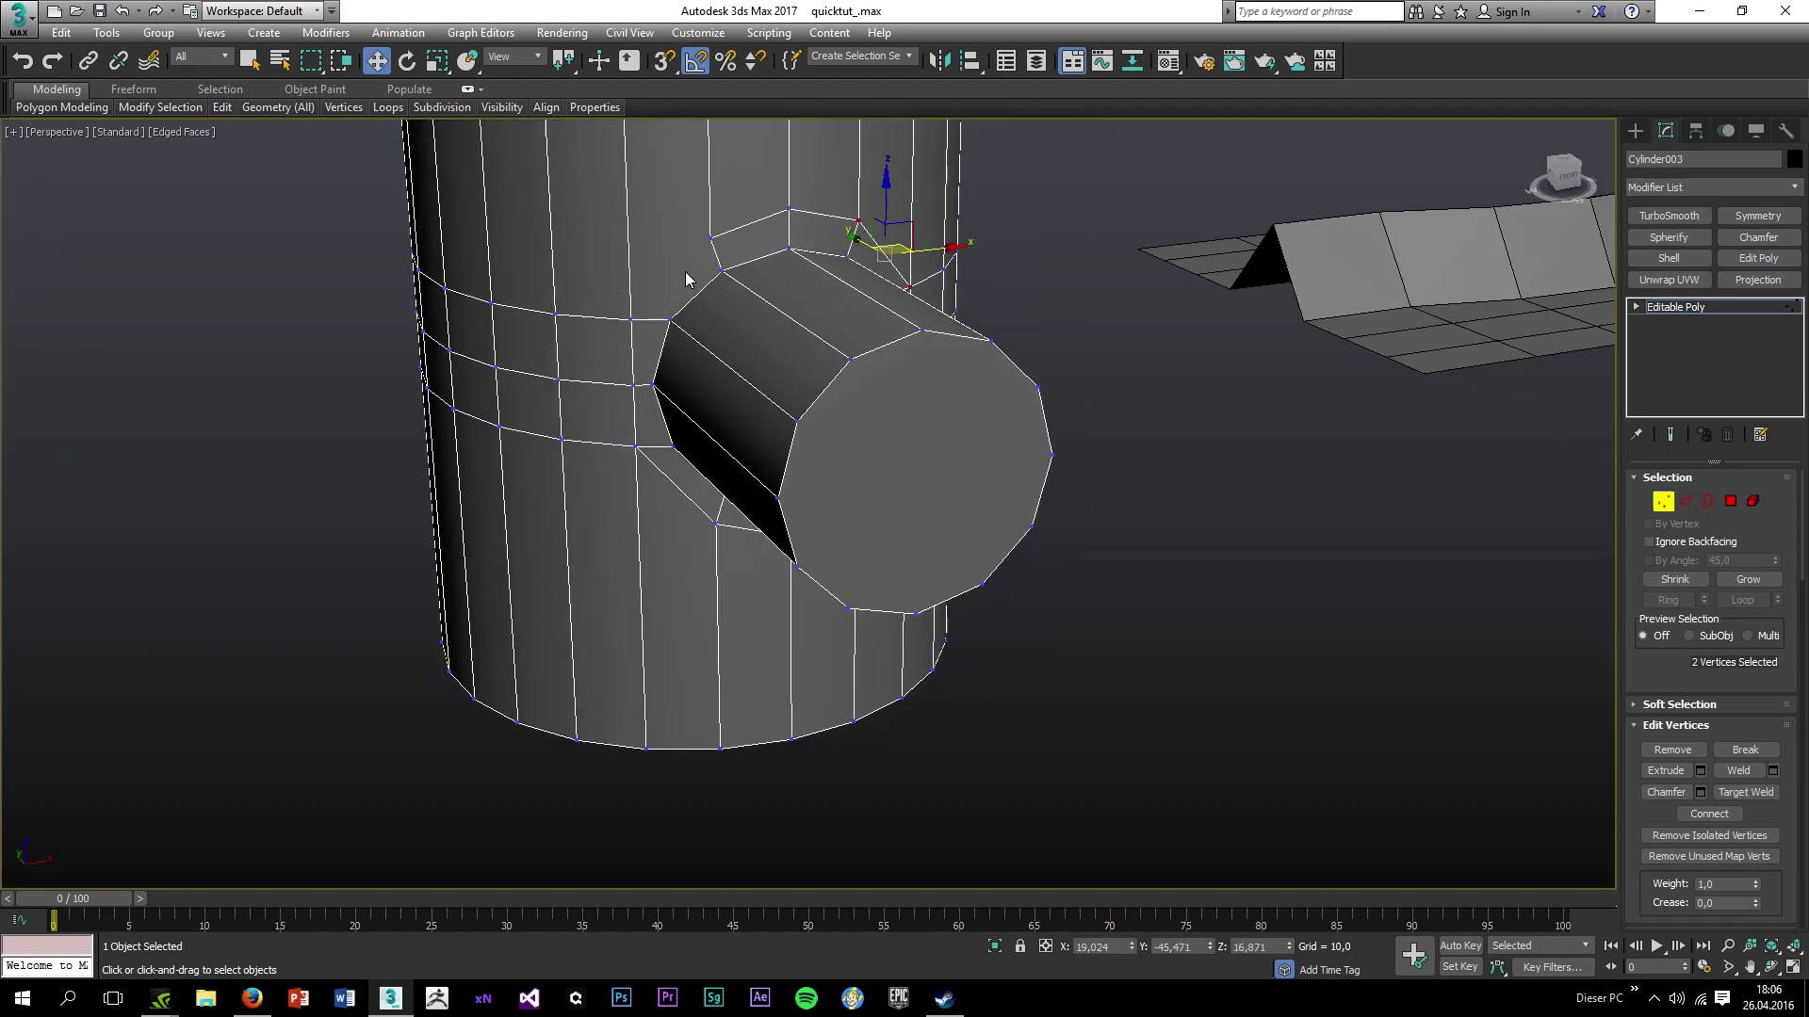
left_click(632, 318)
left_click(711, 238, "ctrl")
key("ctrl+shift+e")
left_click(1112, 424)
Scale the two middle wall loop end vertices beside the stub apart along X to round out the outer ring.
scroll(1686, 754, "down", 3)
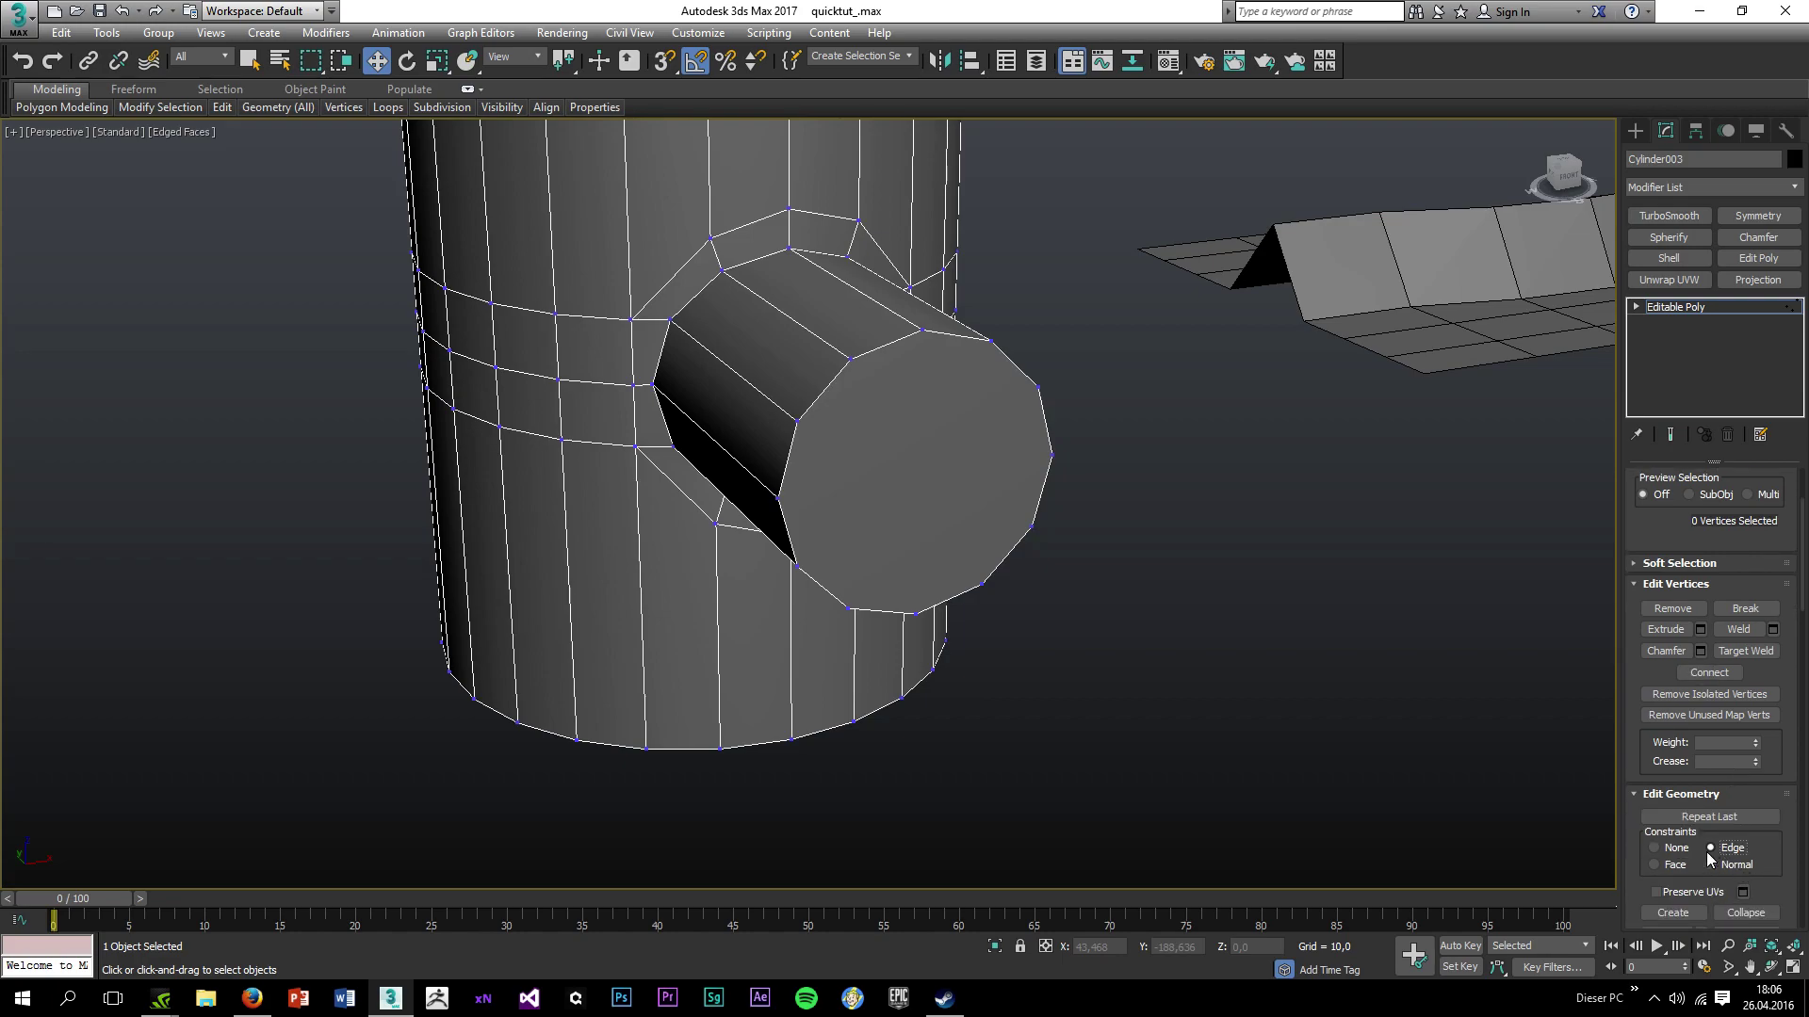
scroll(1705, 660, "up", 3)
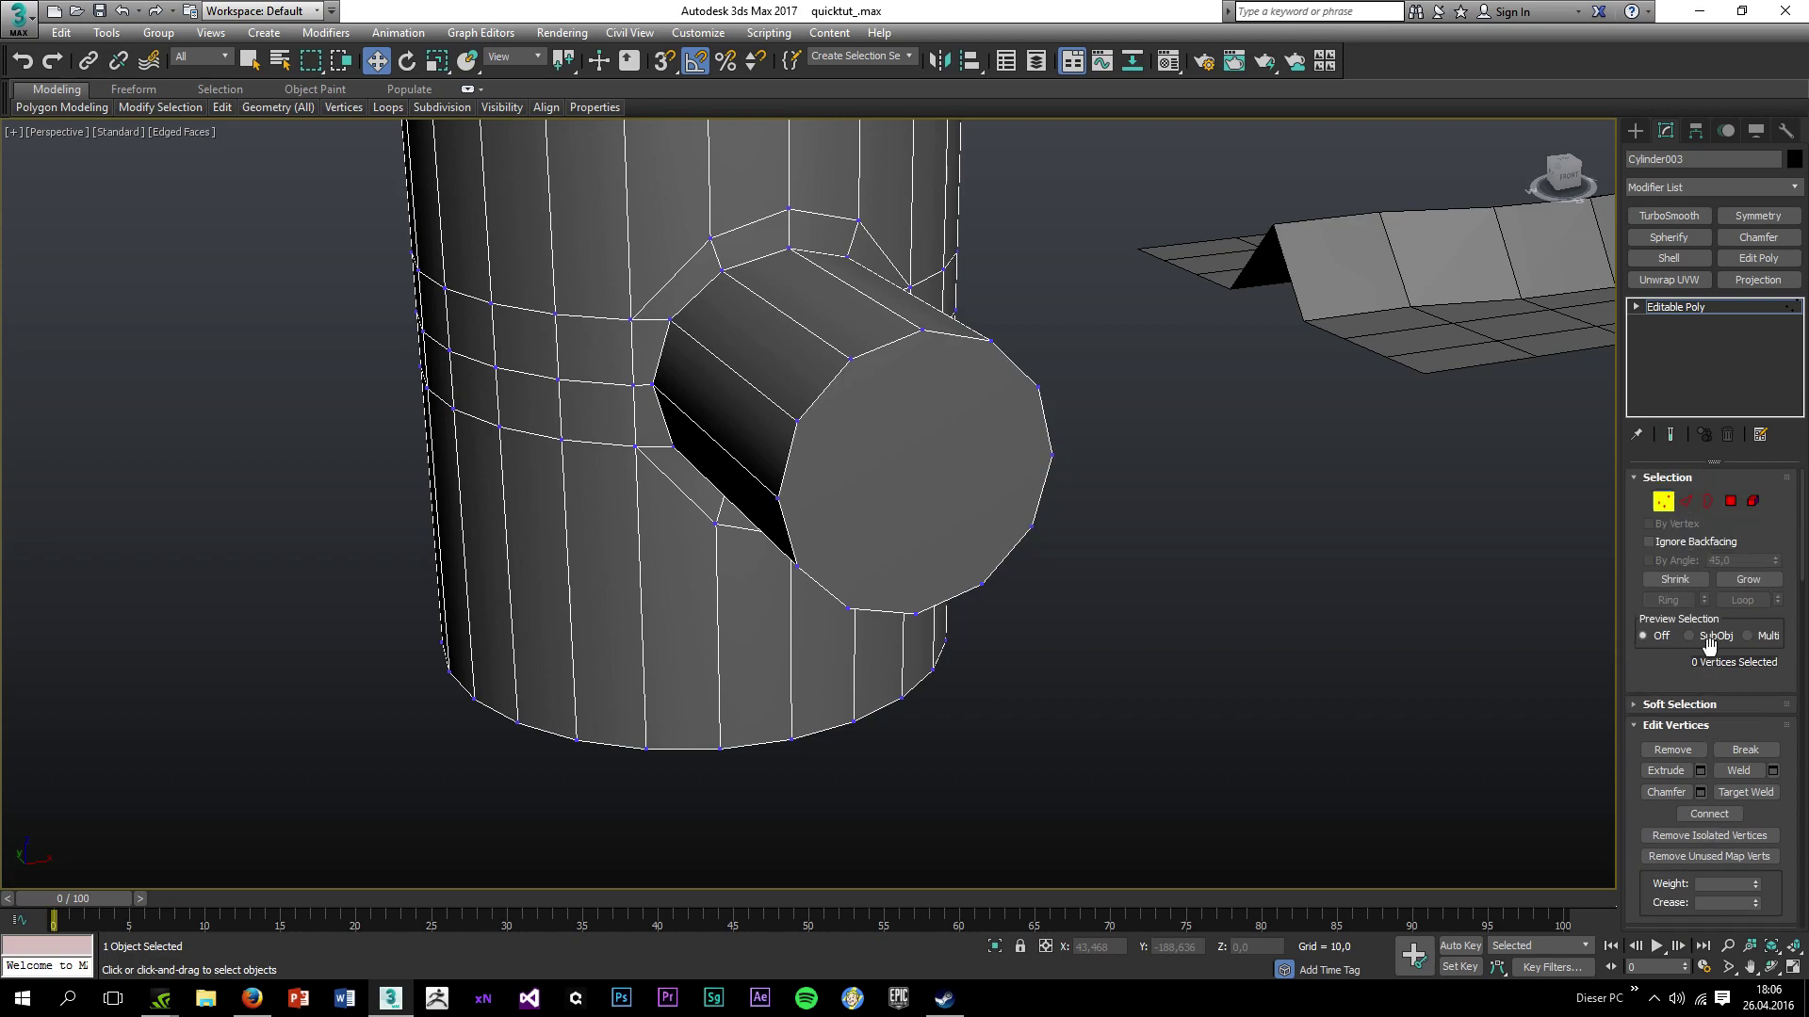
left_click(634, 387)
middle_click_drag(634, 387, 902, 487, "alt")
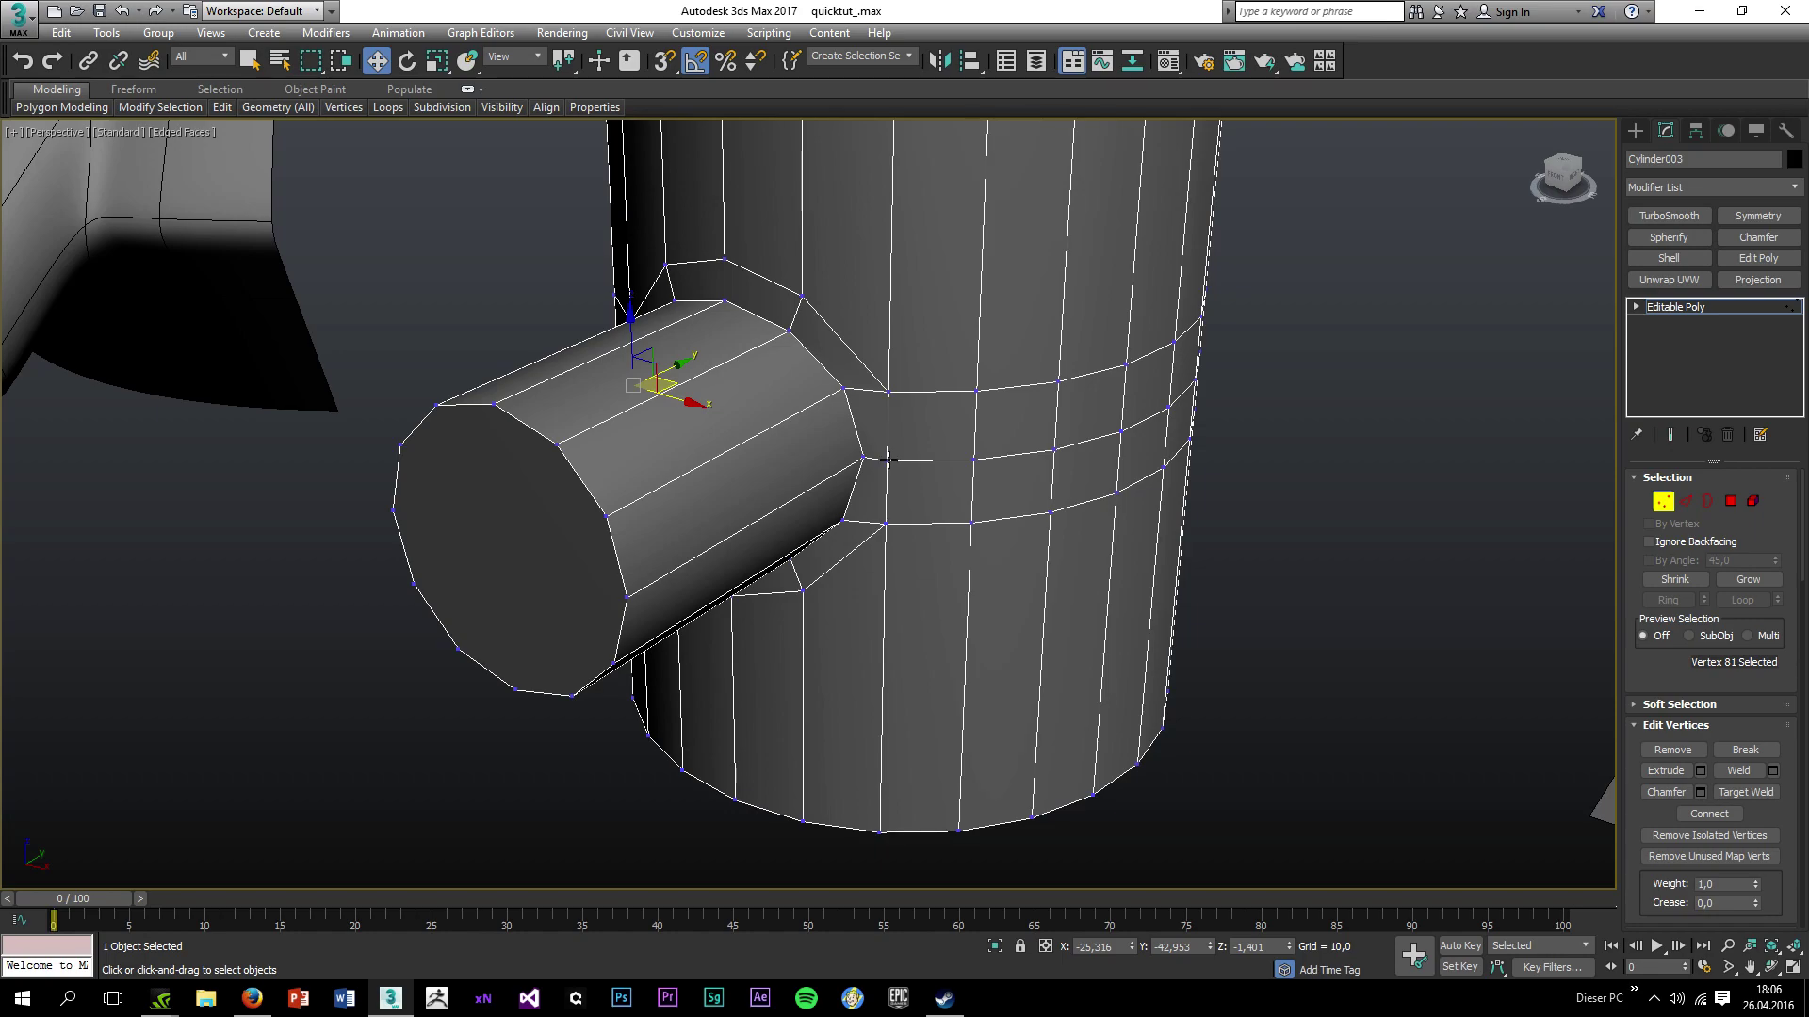
left_click(888, 462, "ctrl")
key("r")
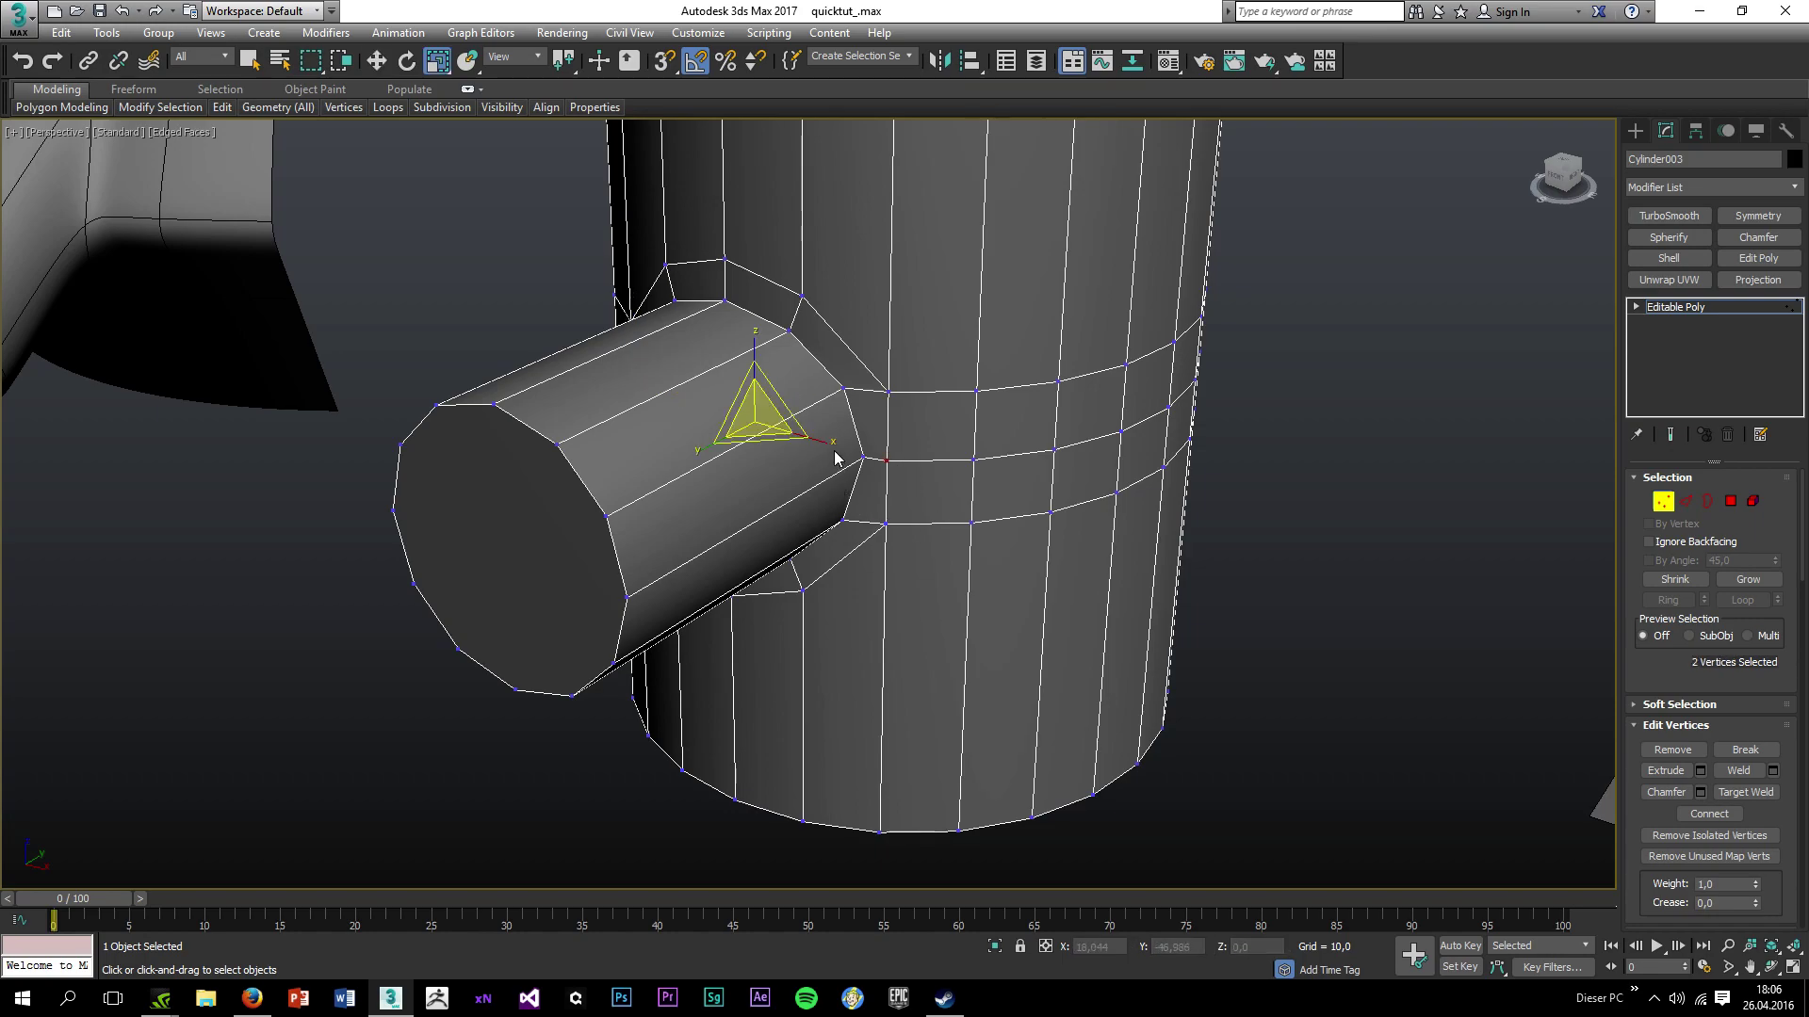
left_click_drag(836, 454, 1362, 482)
left_click(1128, 571)
Inset the stub's end cap polygon and collapse the inner face to a single centre vertex.
scroll(1127, 571, "down", 3)
middle_click_drag(1055, 593, 1158, 622, "alt")
left_click(1685, 502)
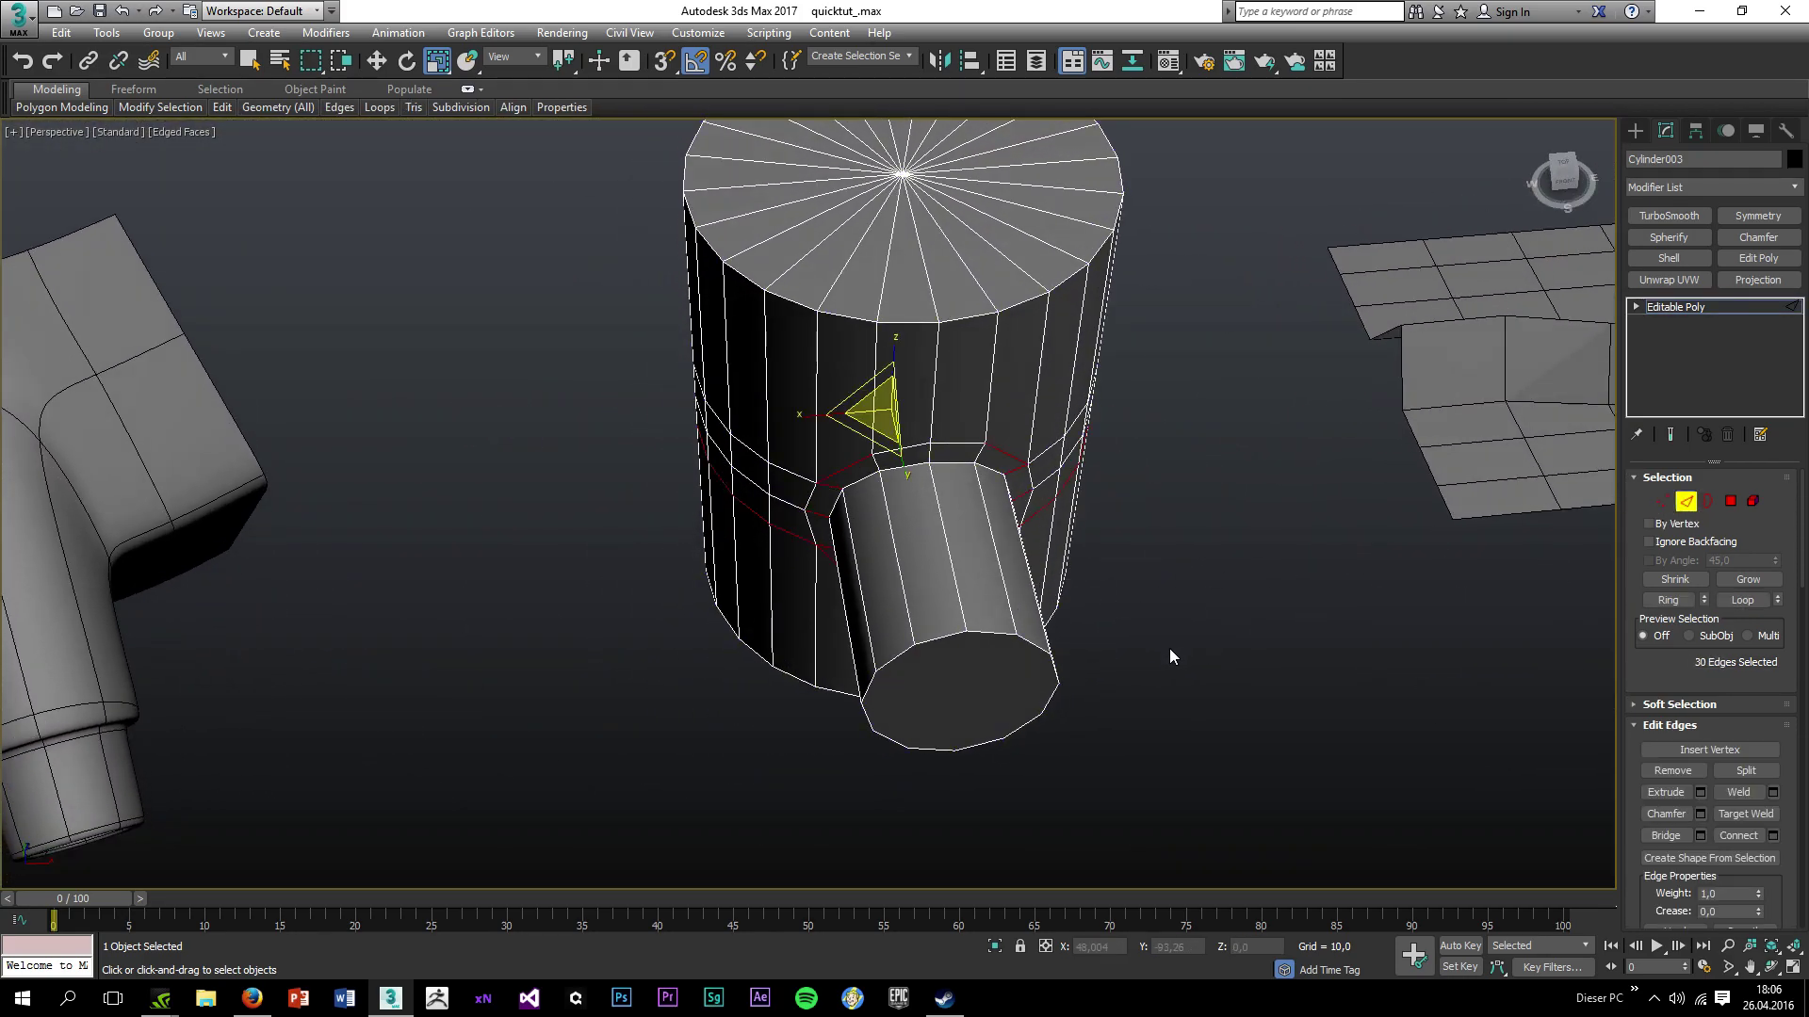
left_click(1729, 501)
left_click(940, 730)
middle_click_drag(1009, 753, 1013, 726, "alt")
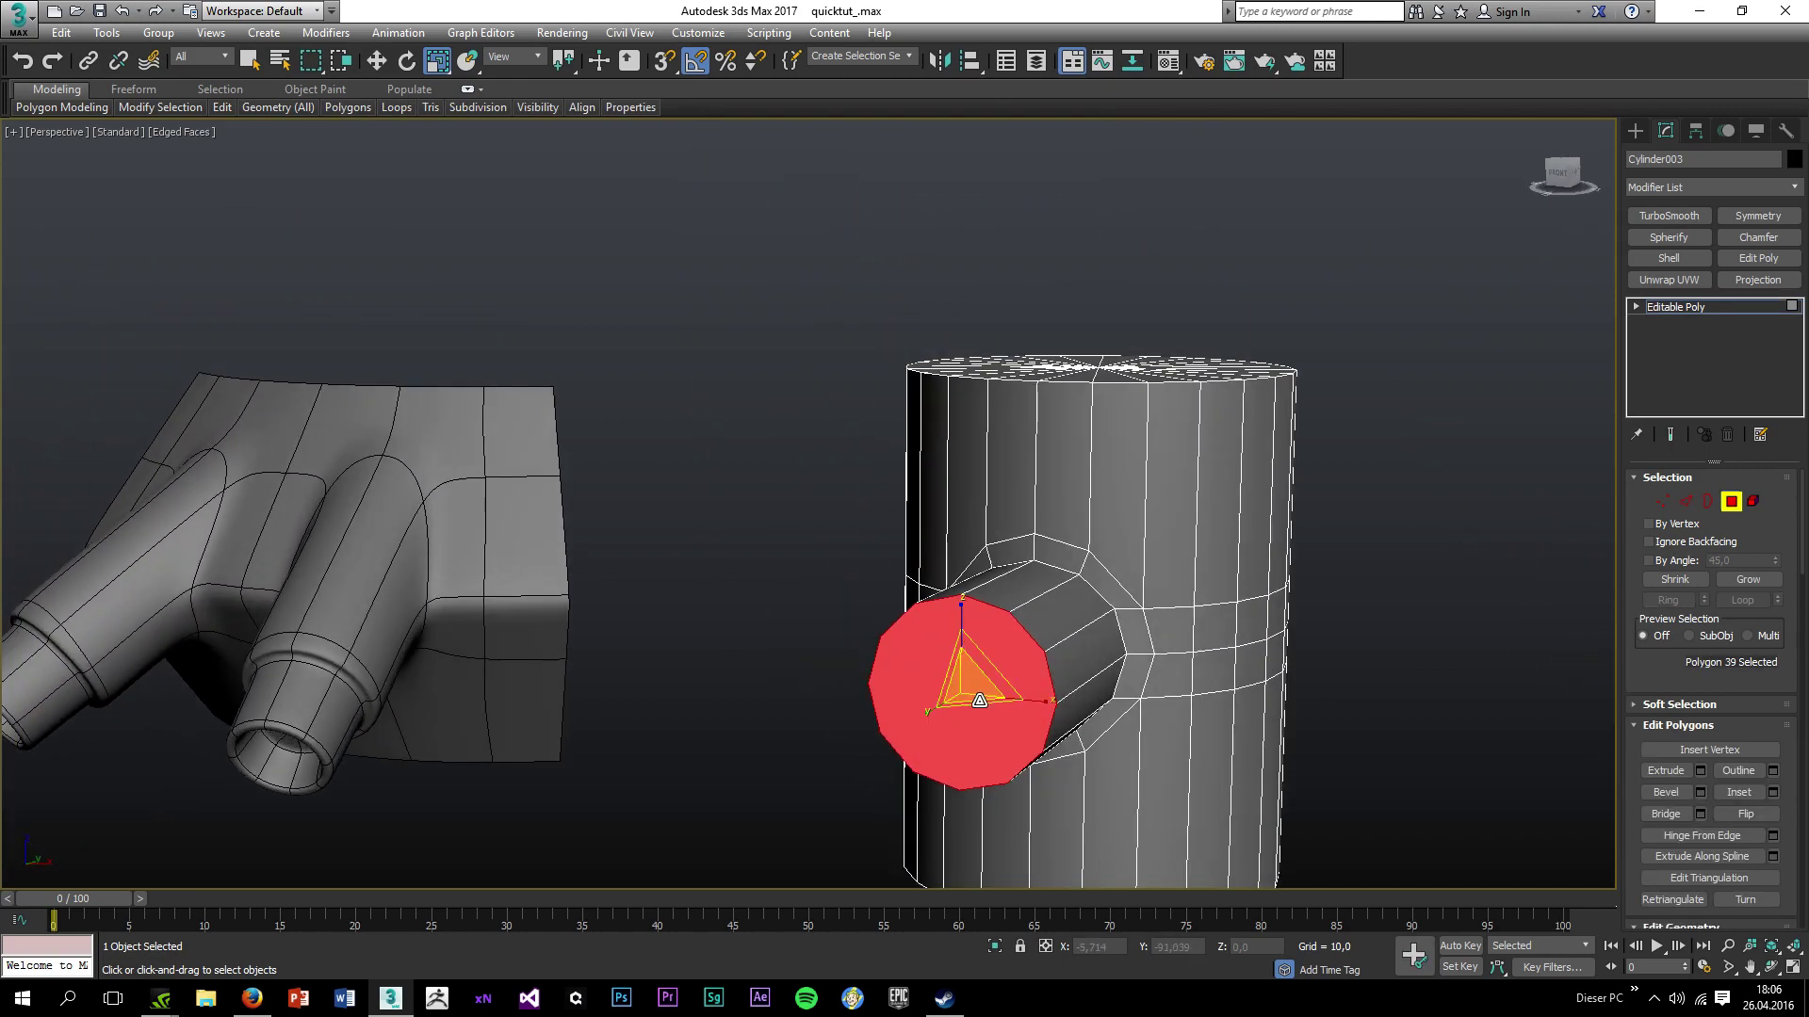
left_click(1738, 793)
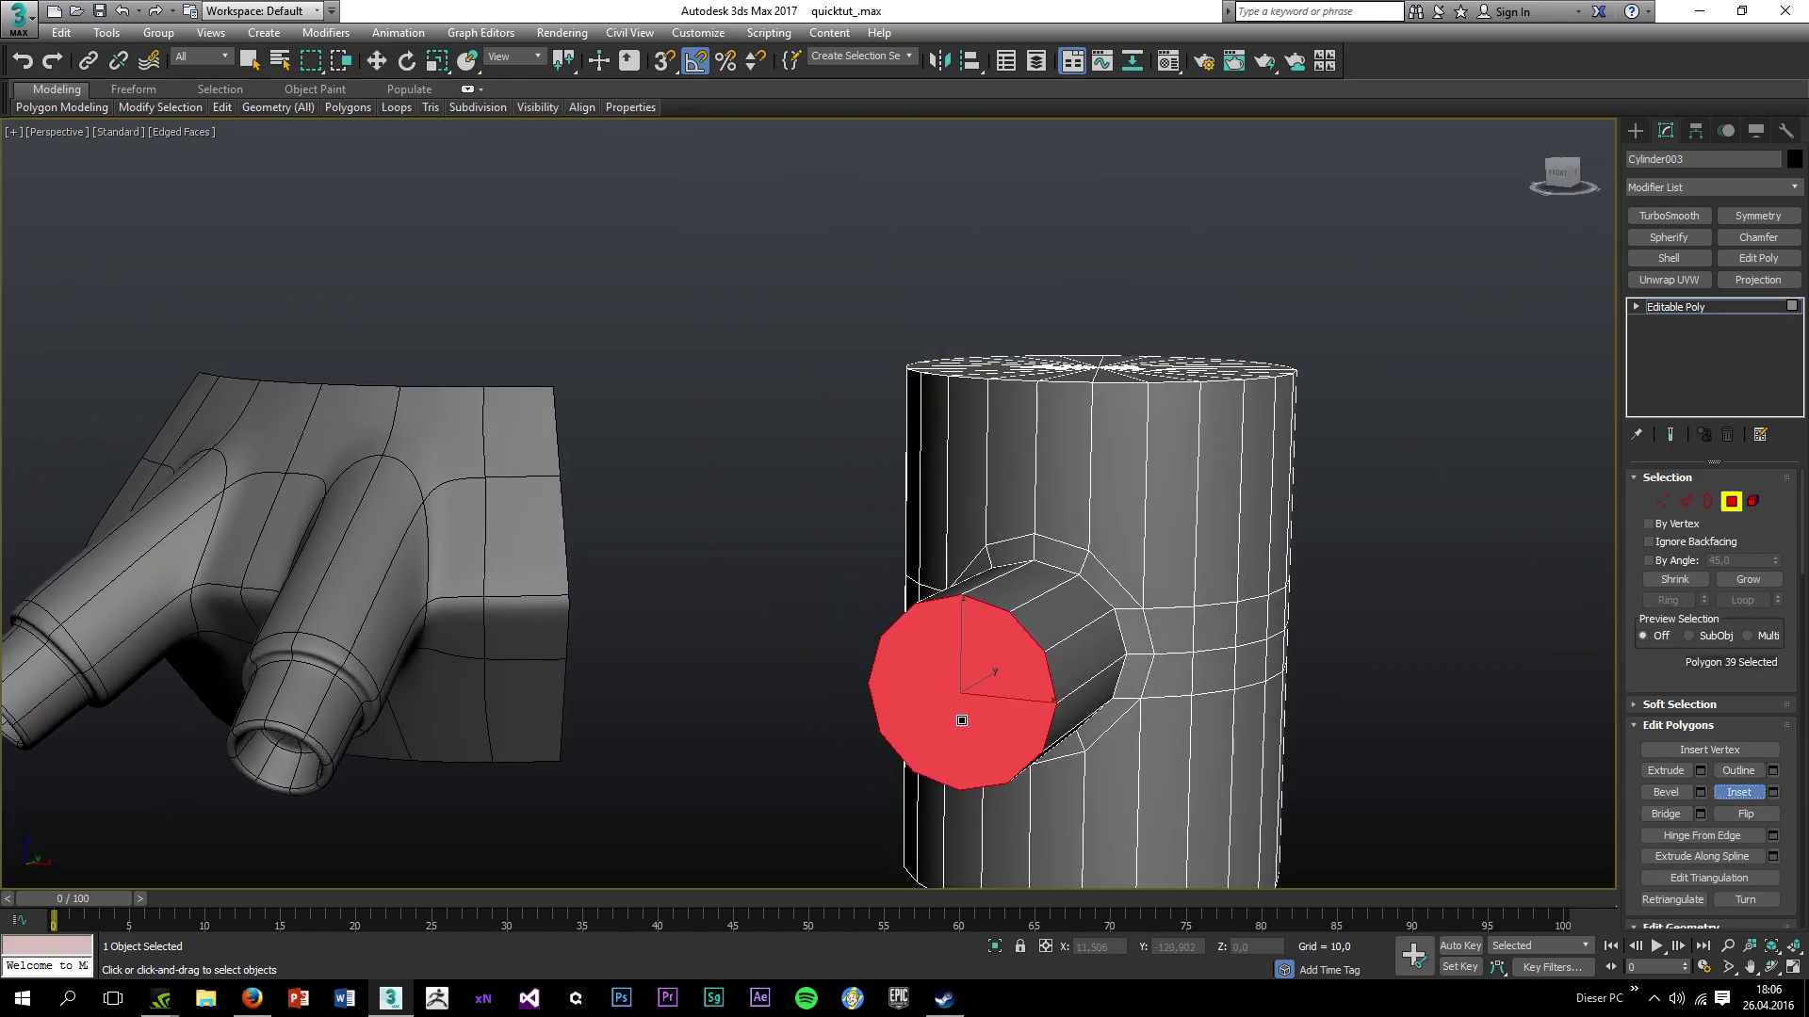
left_click_drag(958, 695, 924, 753)
key("ctrl+alt+c")
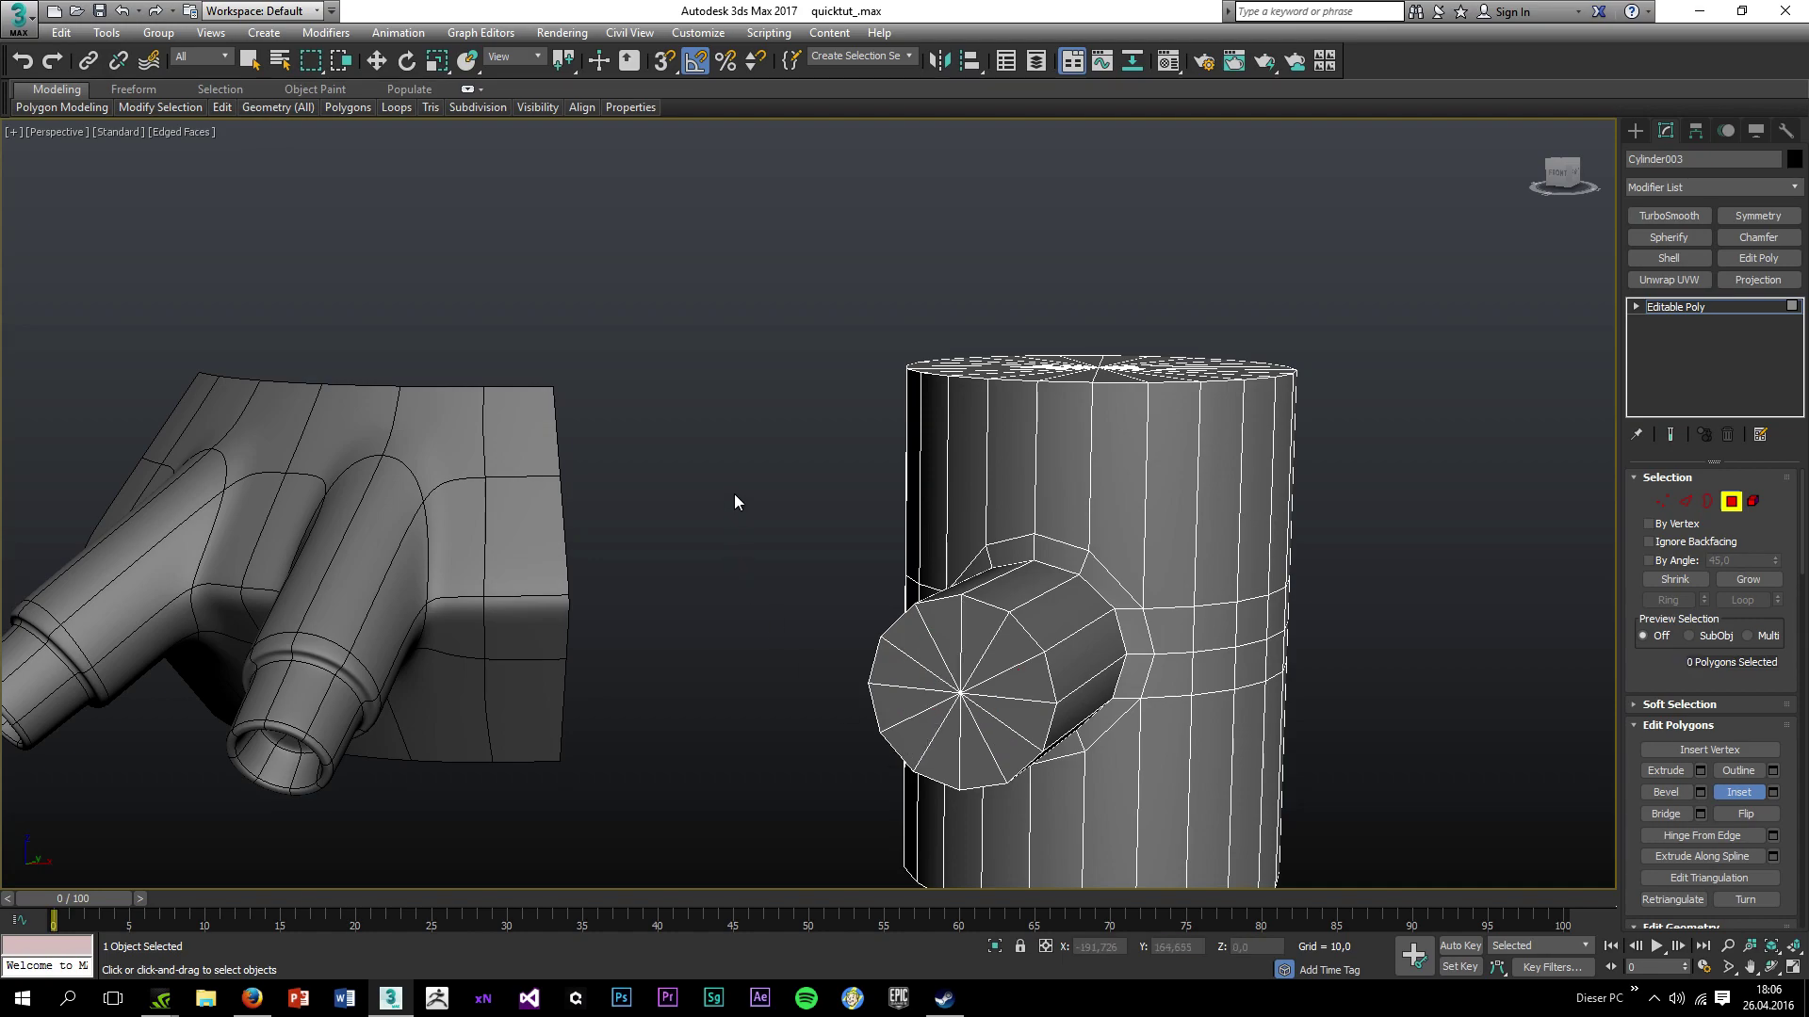
right_click(735, 496)
Select the edge loops around the stub's base, the stub's end and the cylinder's top rim.
middle_click_drag(876, 727, 832, 682, "alt")
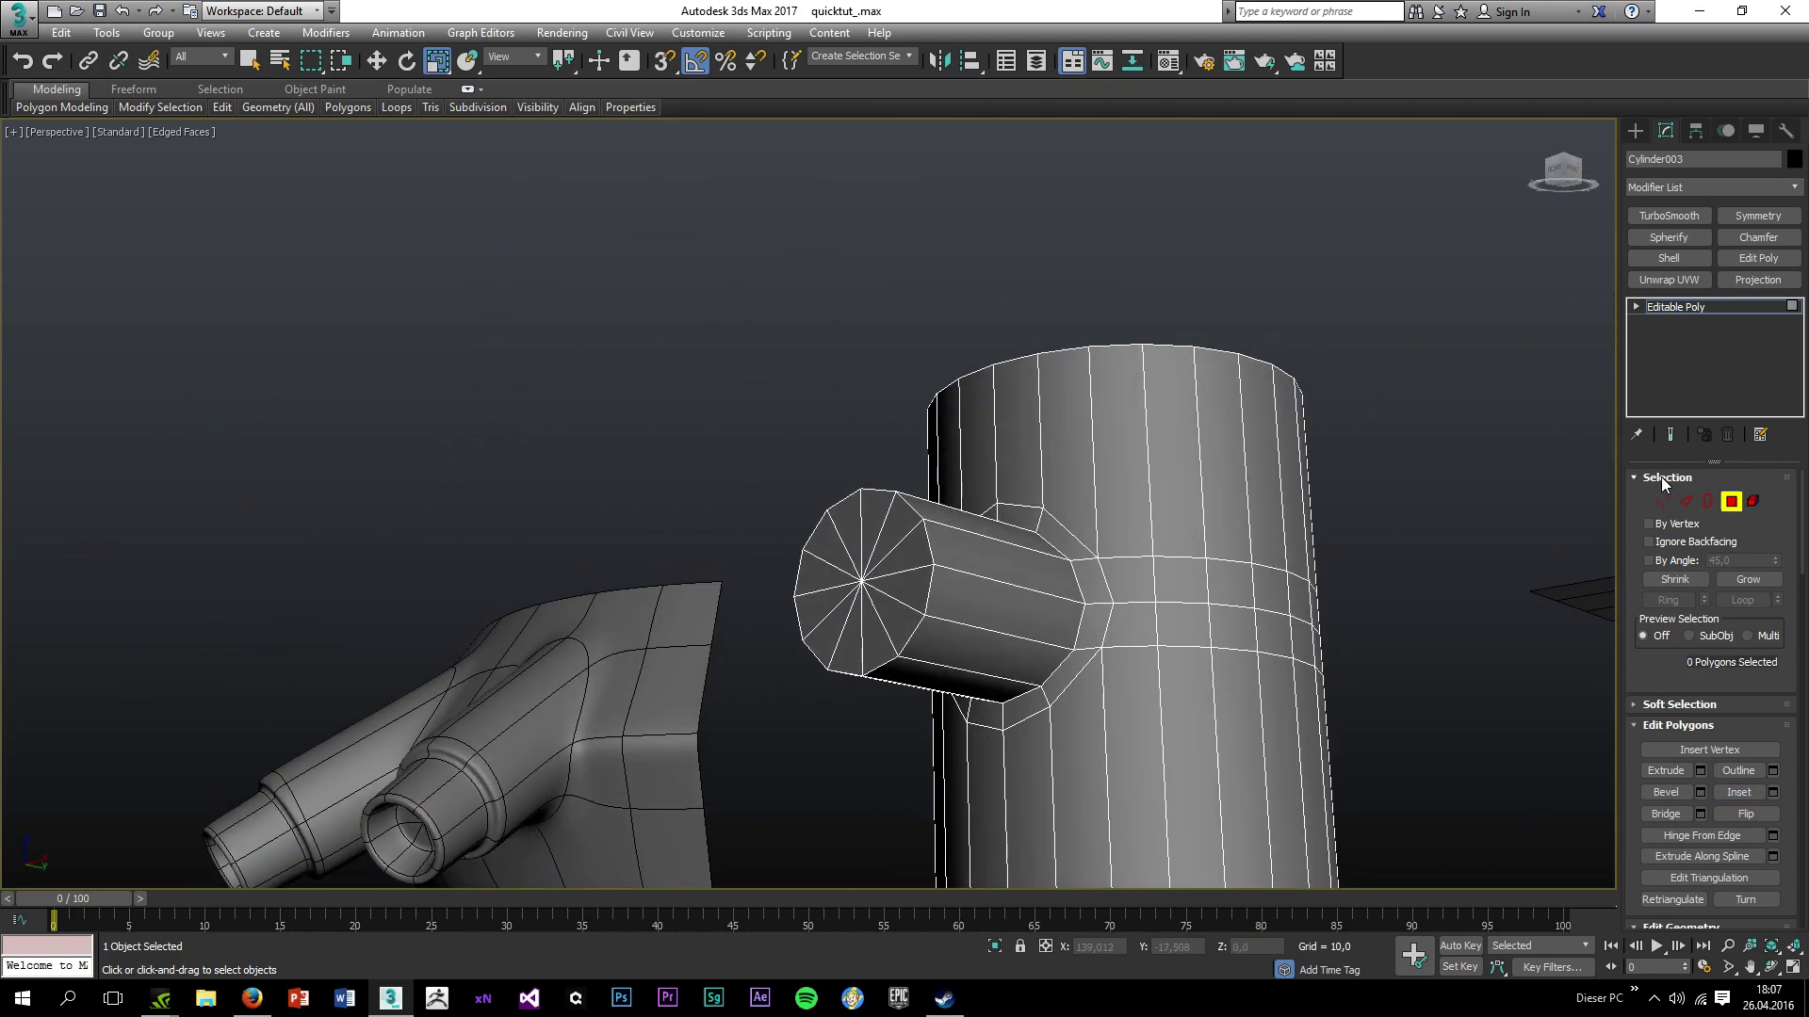
left_click(1686, 501)
double_click(1077, 609)
middle_click_drag(1051, 633, 1029, 707, "alt")
scroll(1029, 706, "down", 2)
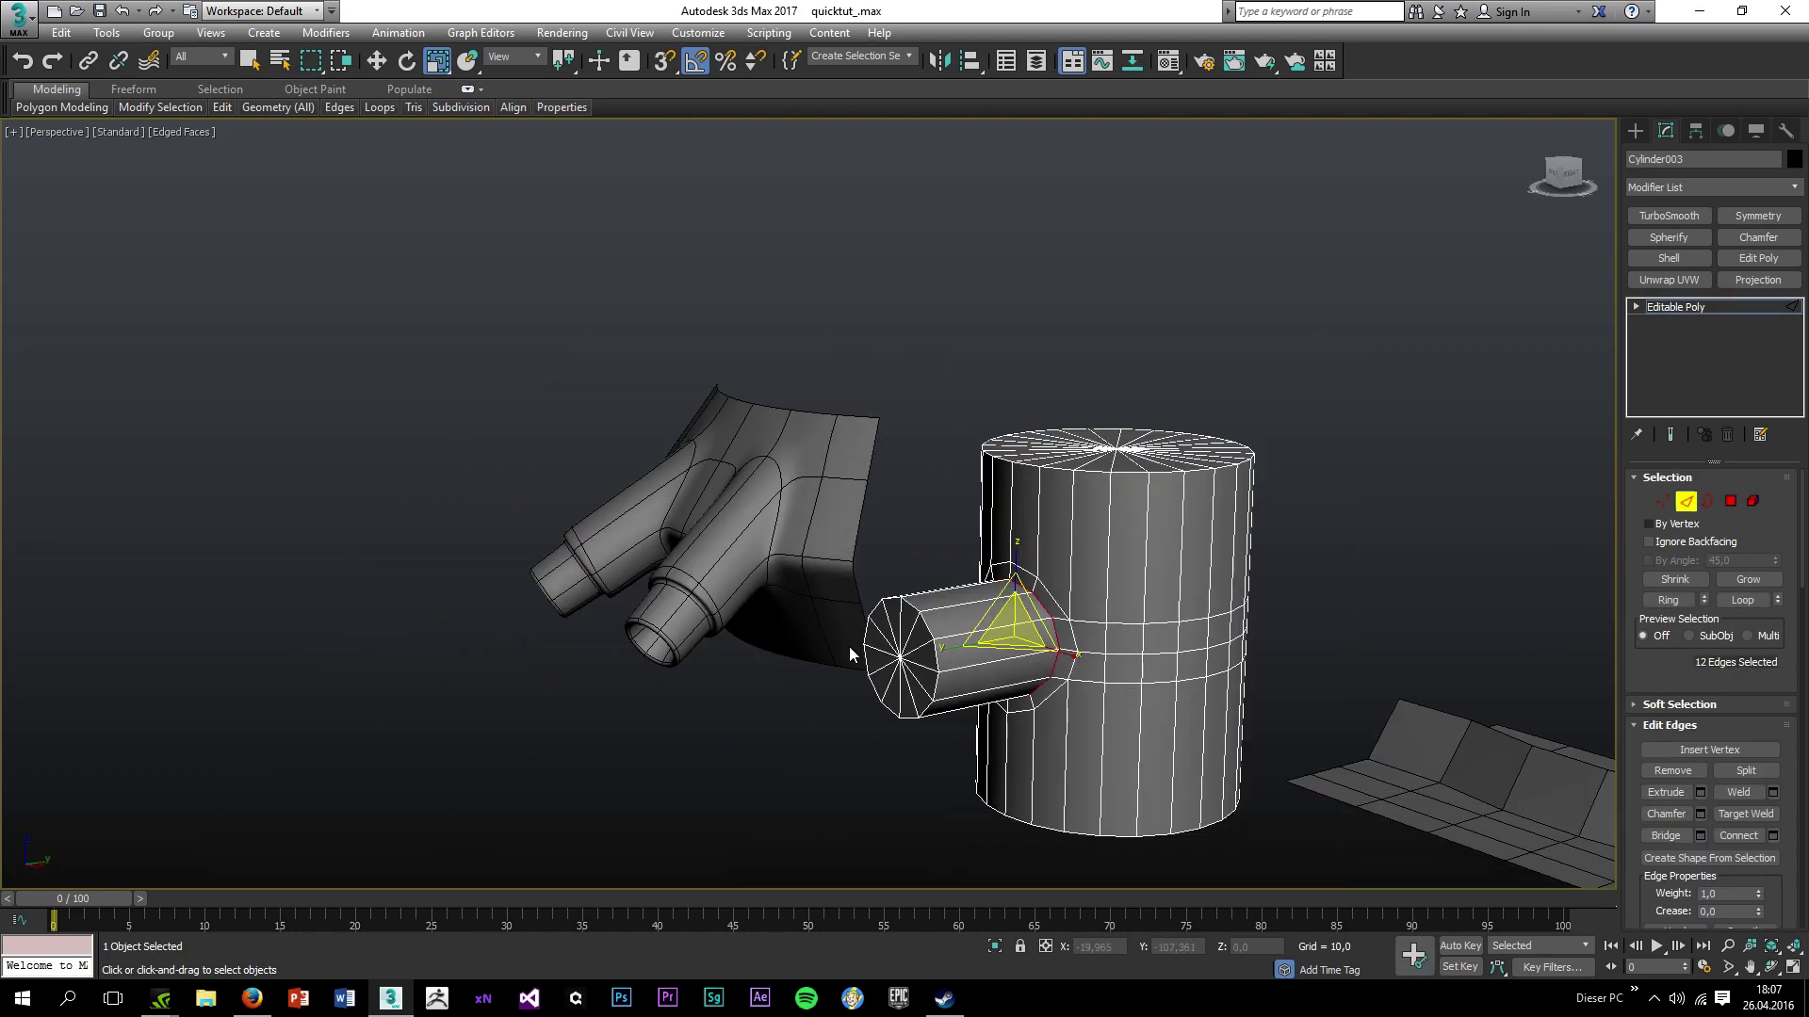
double_click(934, 659, "ctrl")
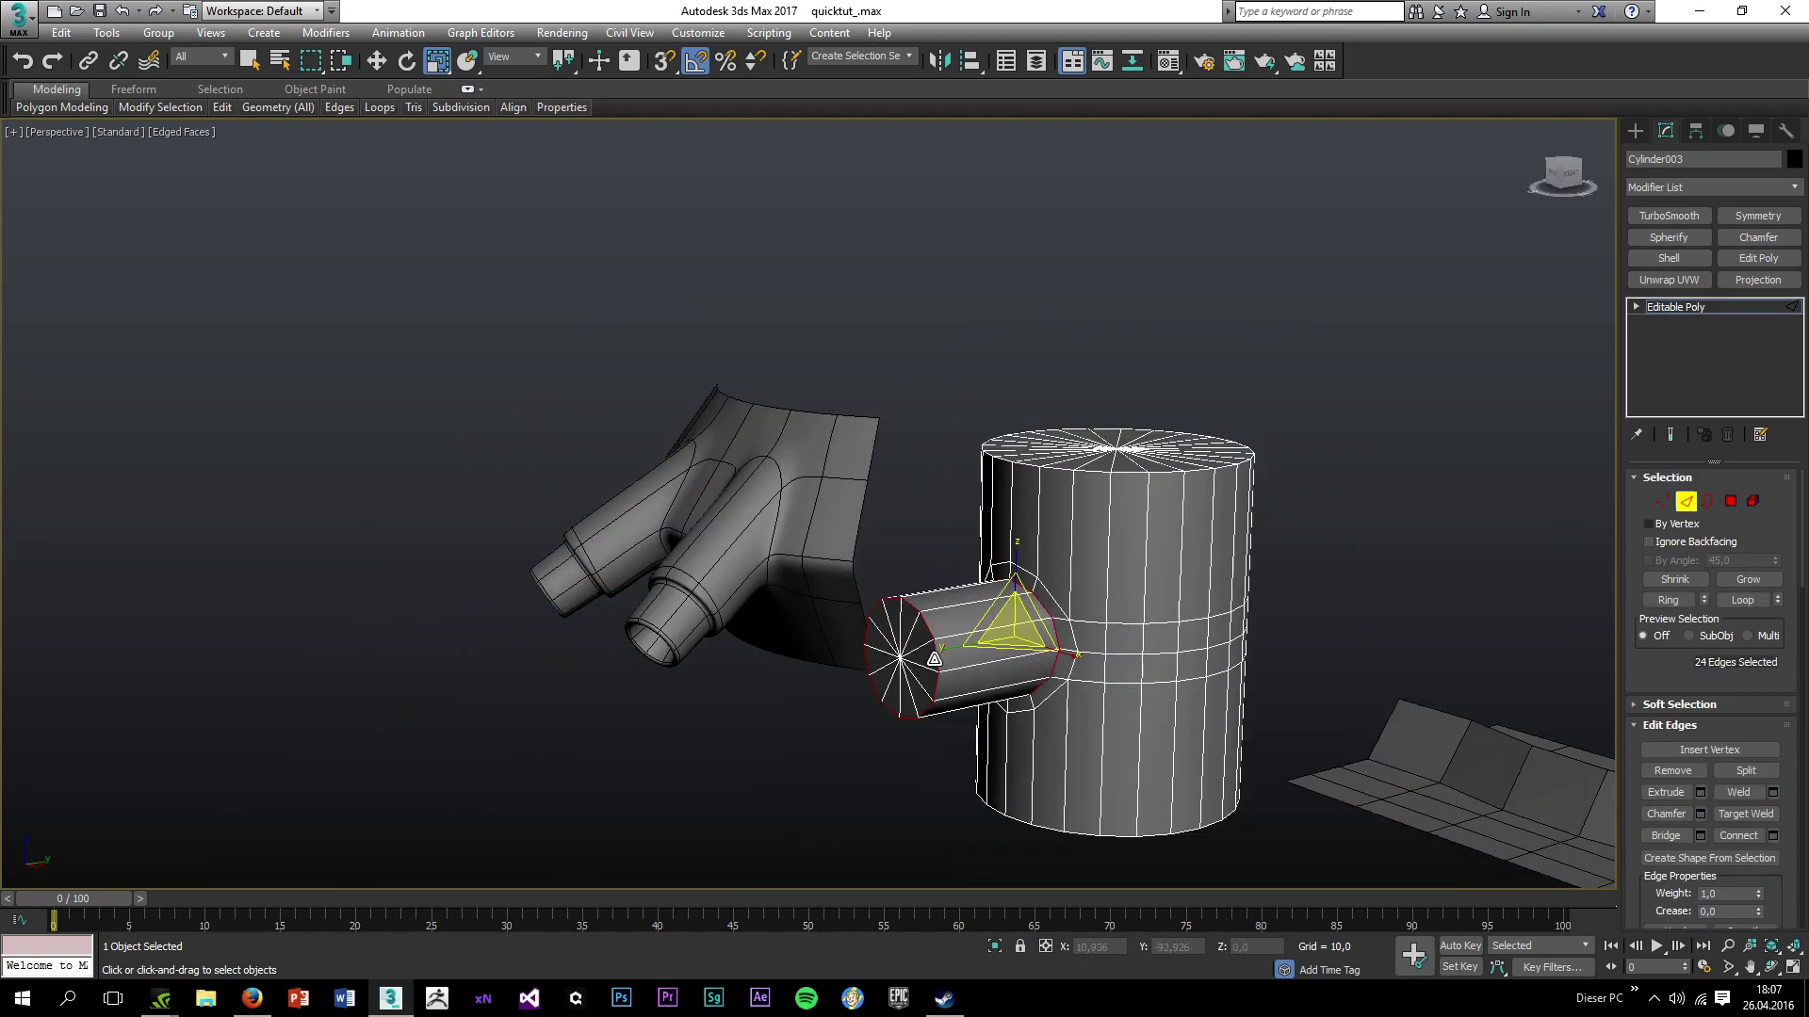
double_click(1062, 472, "ctrl")
middle_click_drag(1076, 573, 1091, 565, "alt")
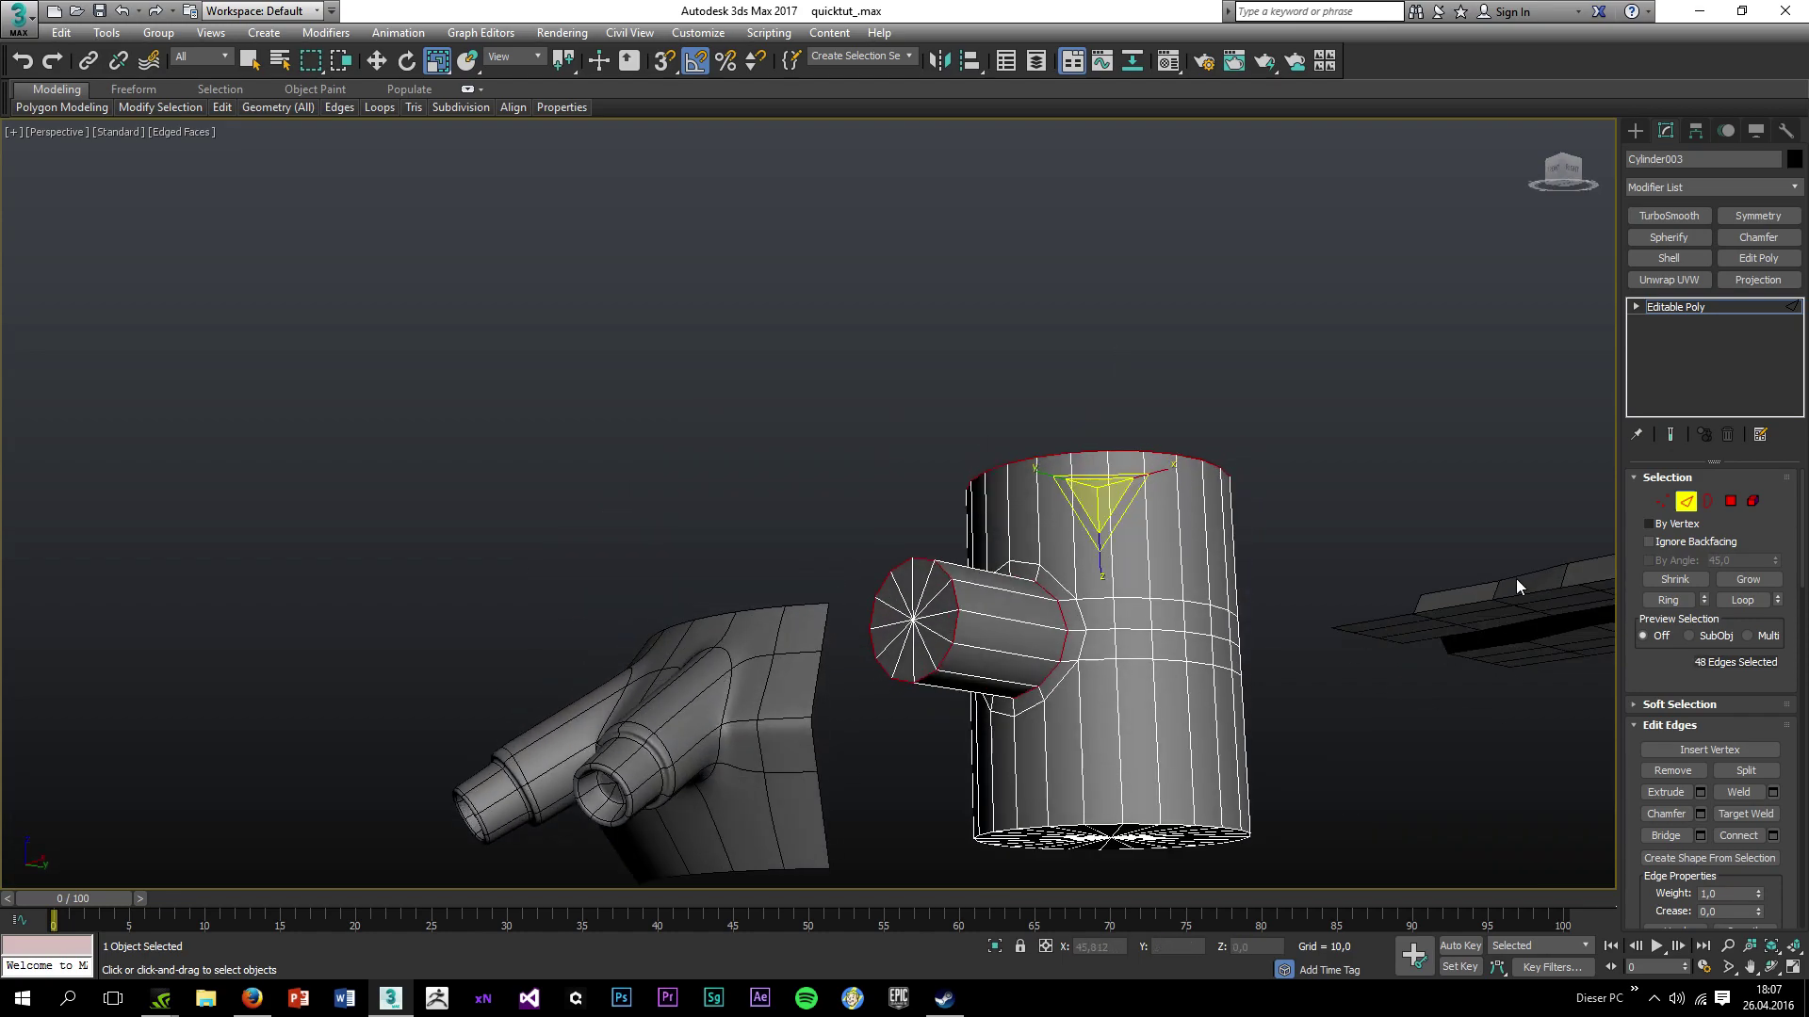
Add a CreaseSet modifier to the cylinder and switch it to edge selection.
left_click(1653, 192)
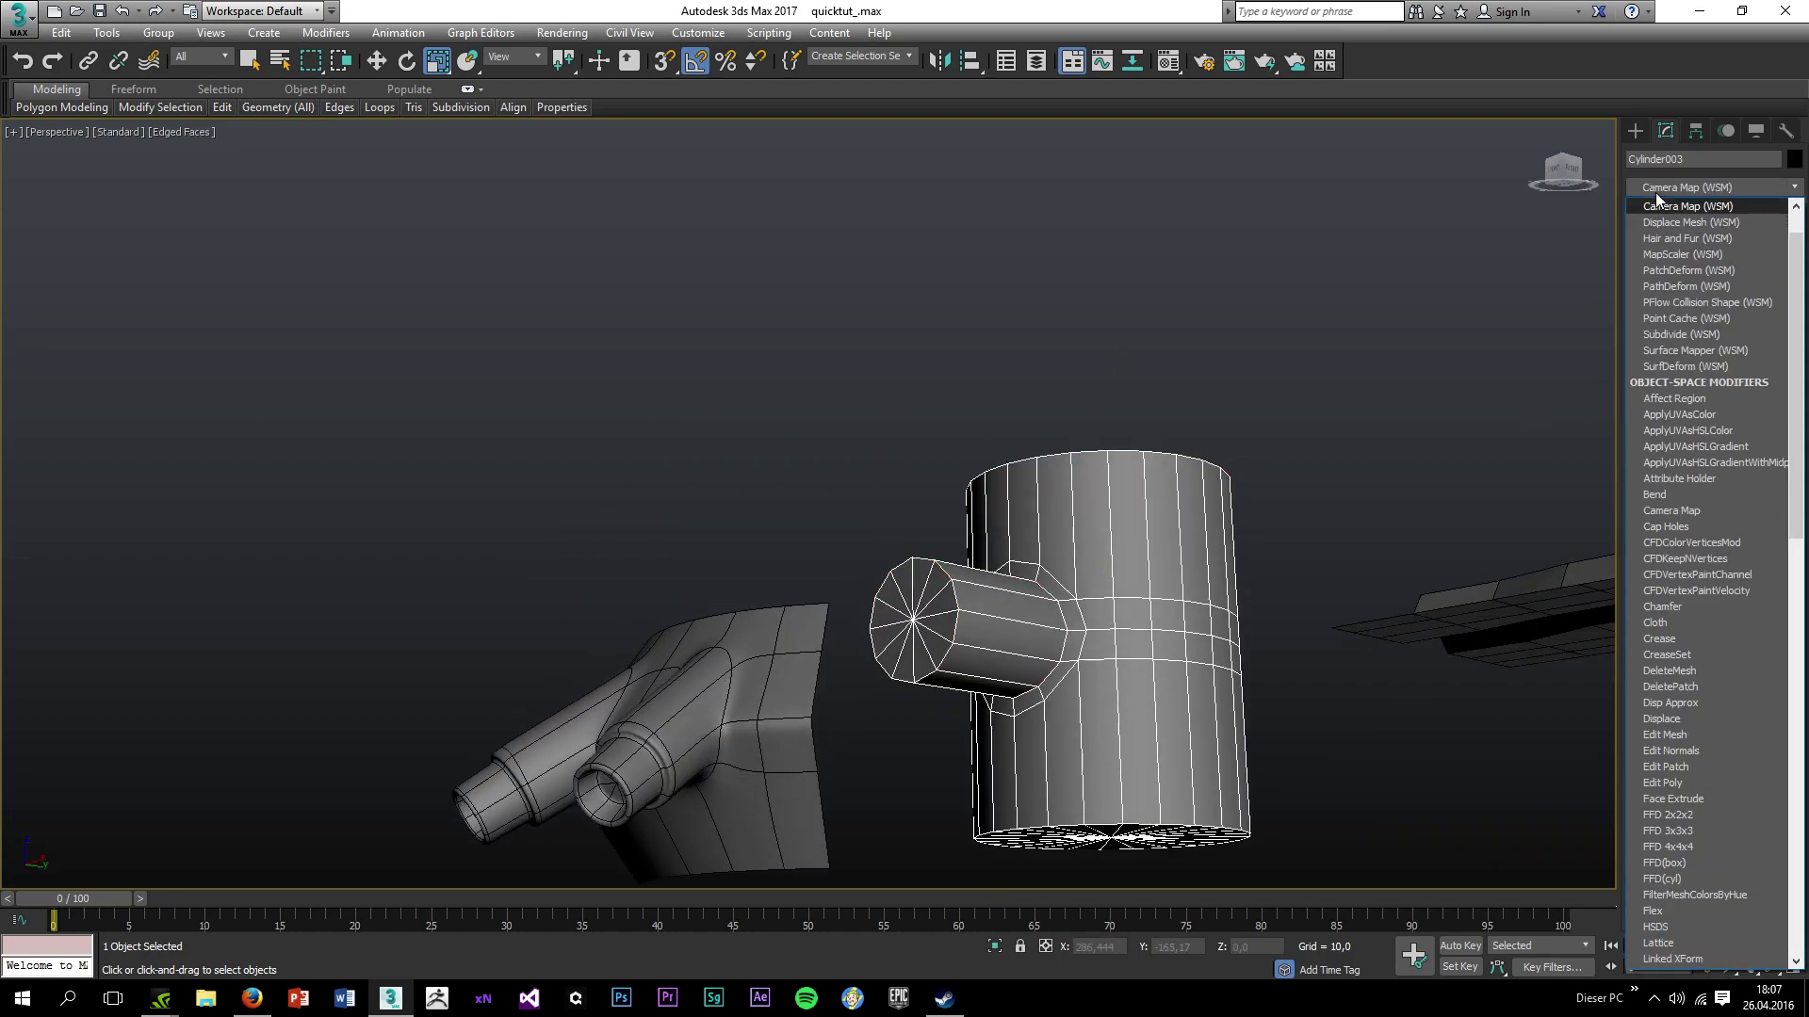
key("r")
left_click(1647, 190)
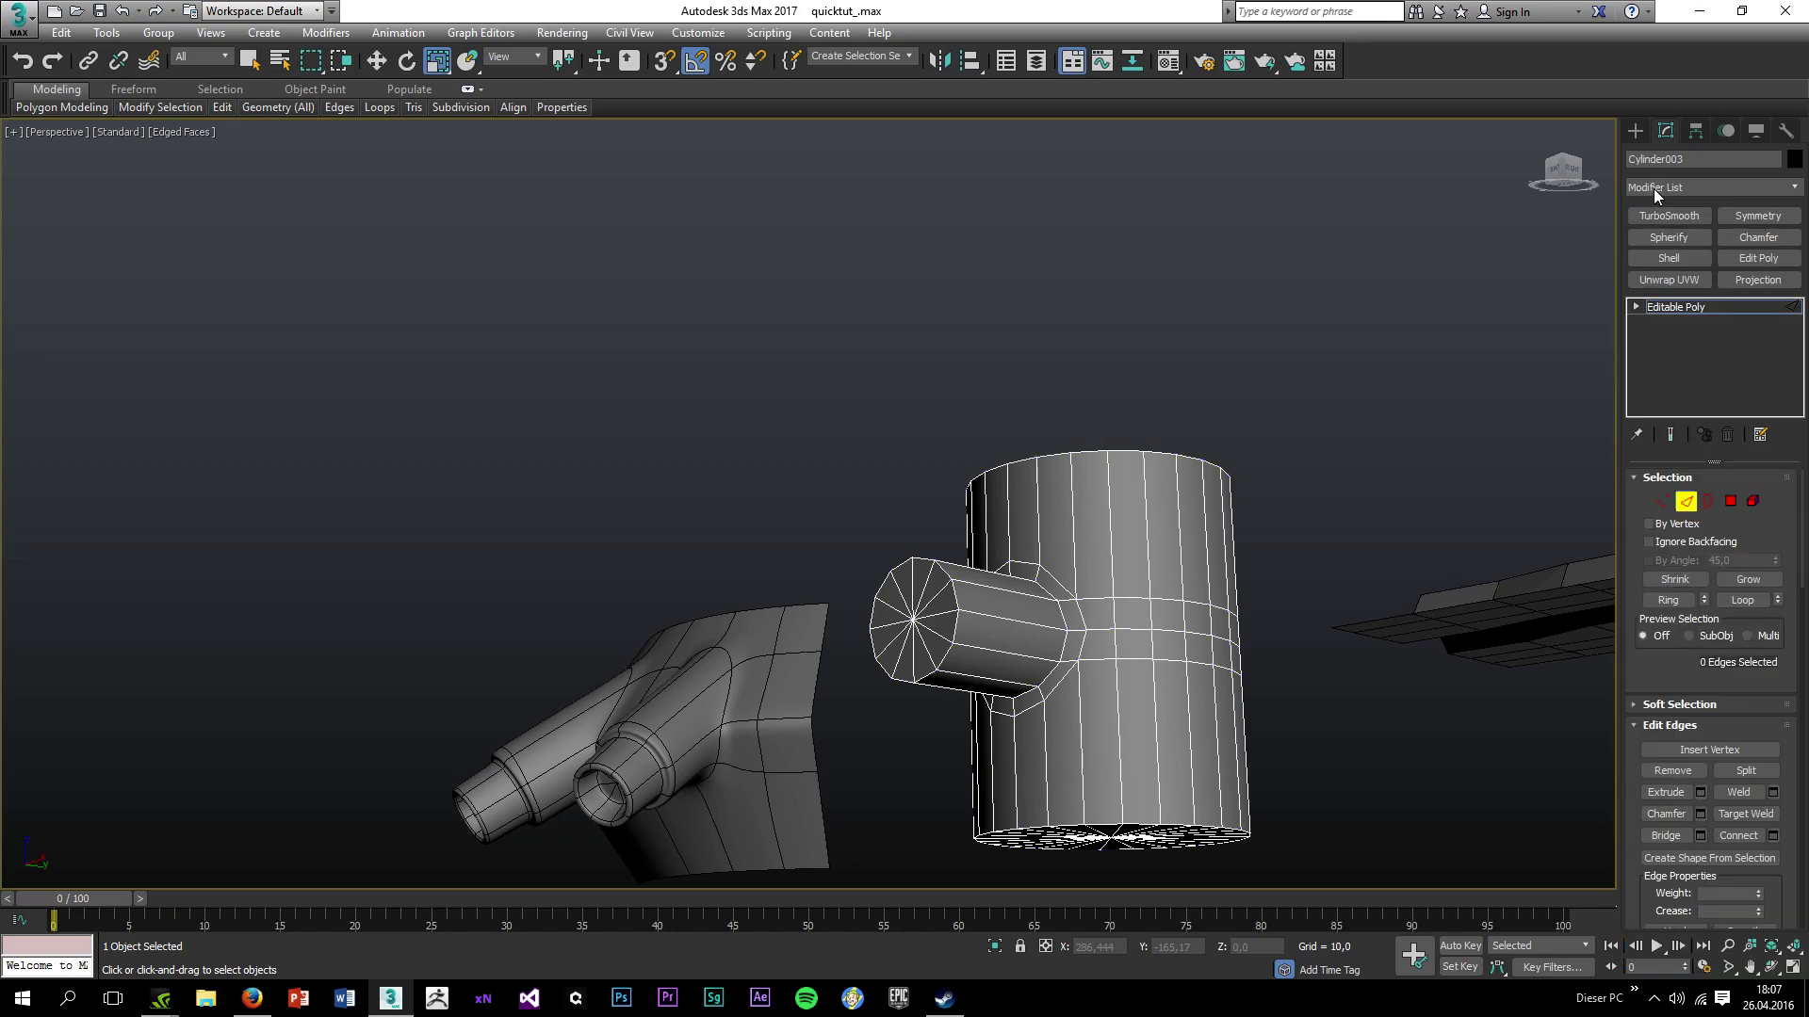
left_click(1653, 189)
type("cr")
left_click(1669, 225)
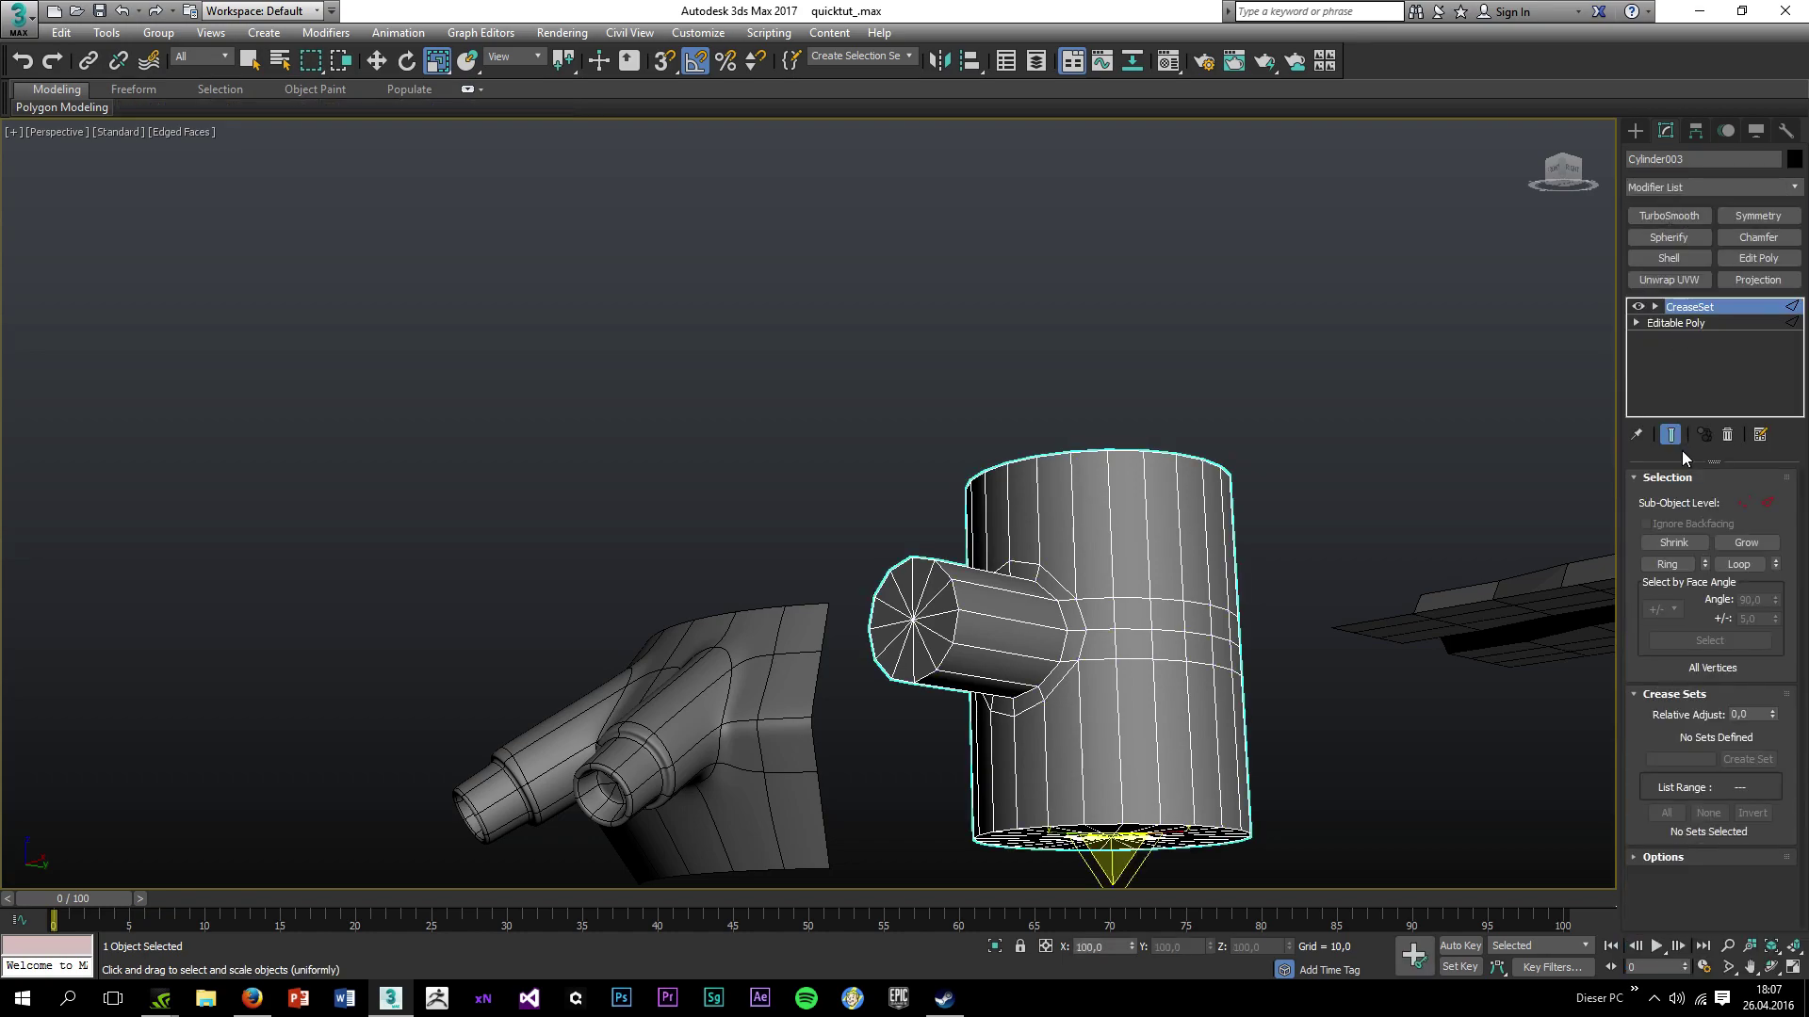
left_click(1767, 503)
scroll(1051, 657, "up", 2)
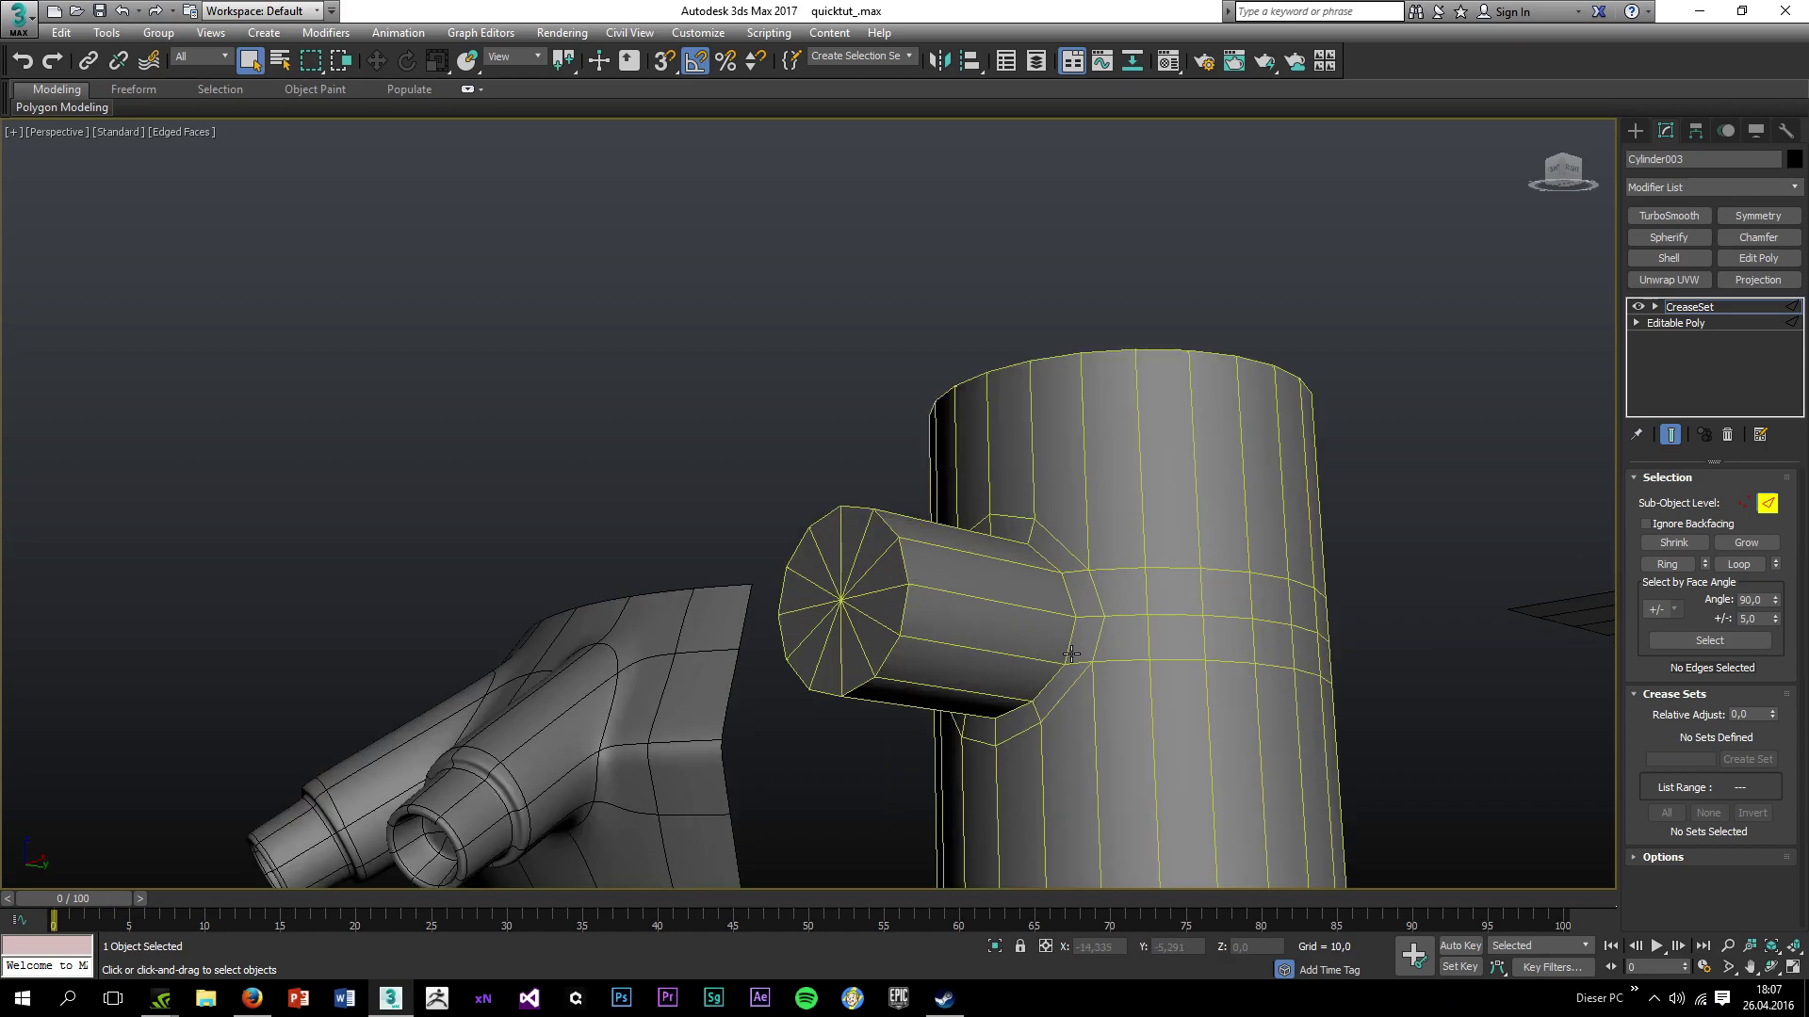
Create a crease set named "weld" from the edge loop around the stub's base.
double_click(1071, 653)
middle_click_drag(1071, 654, 1097, 546, "alt")
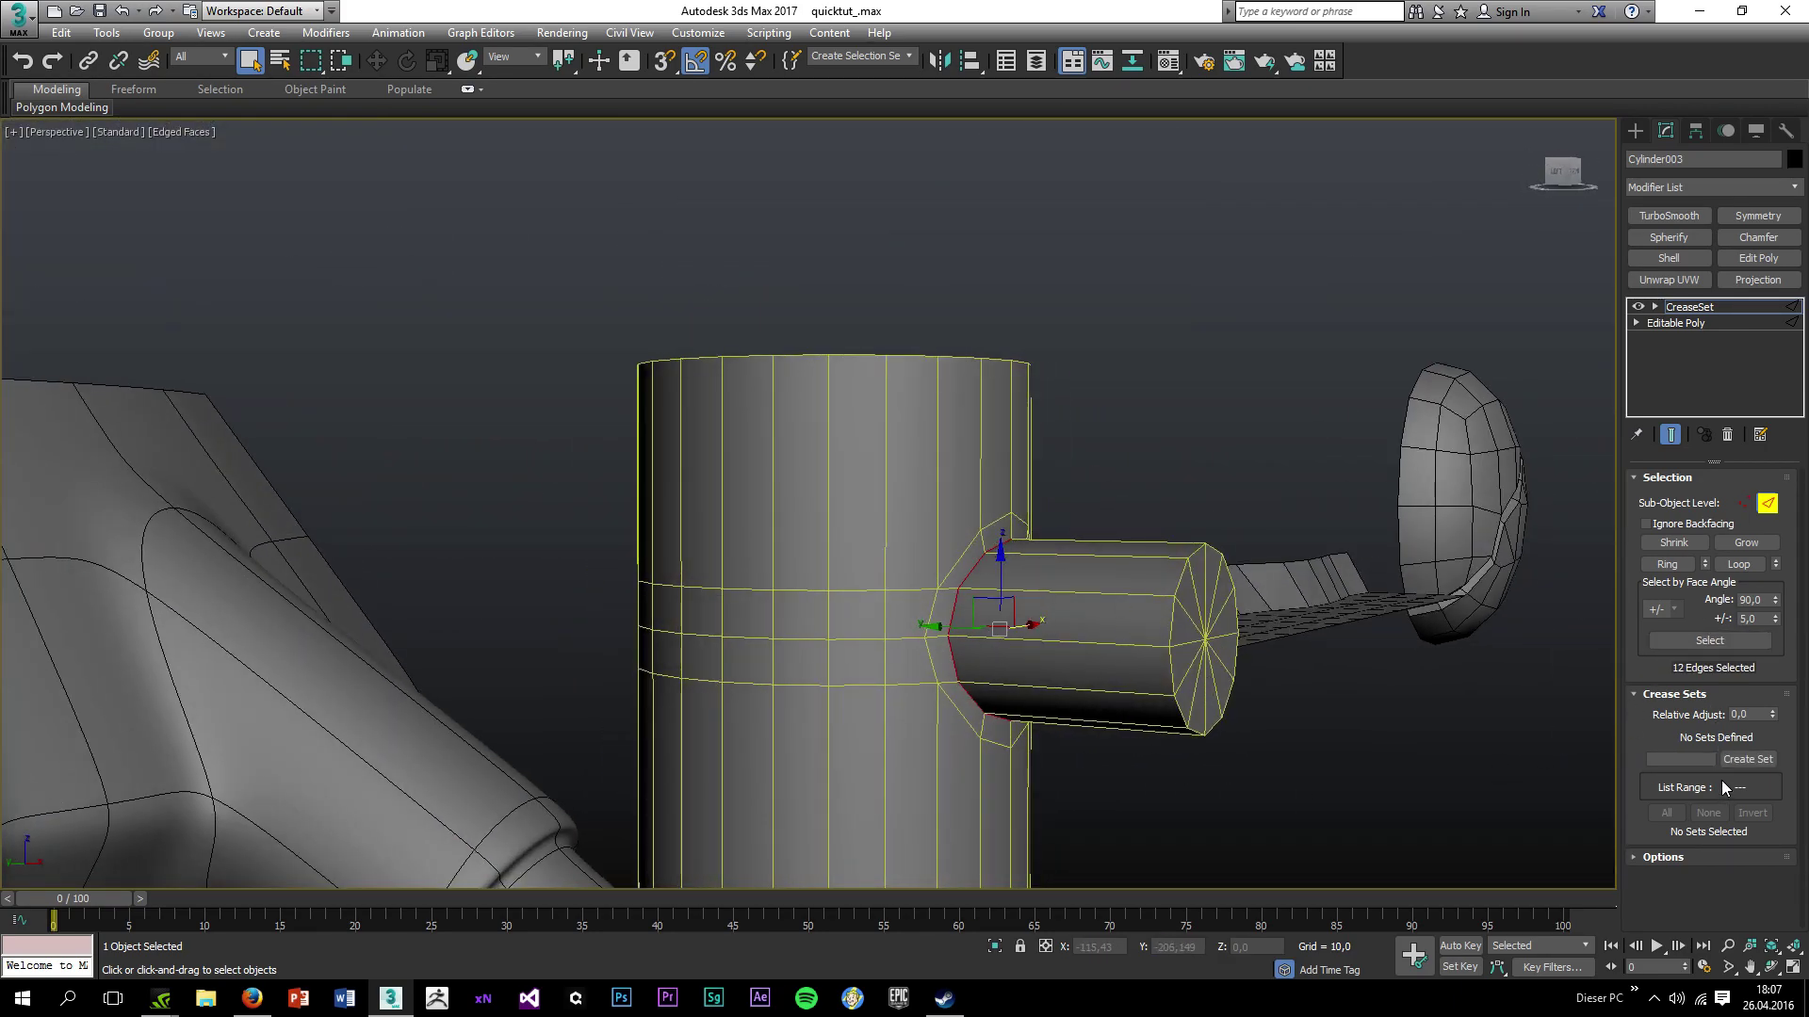
left_click(1743, 759)
right_click(1696, 737)
left_click(1660, 850)
type("weld")
key("Return")
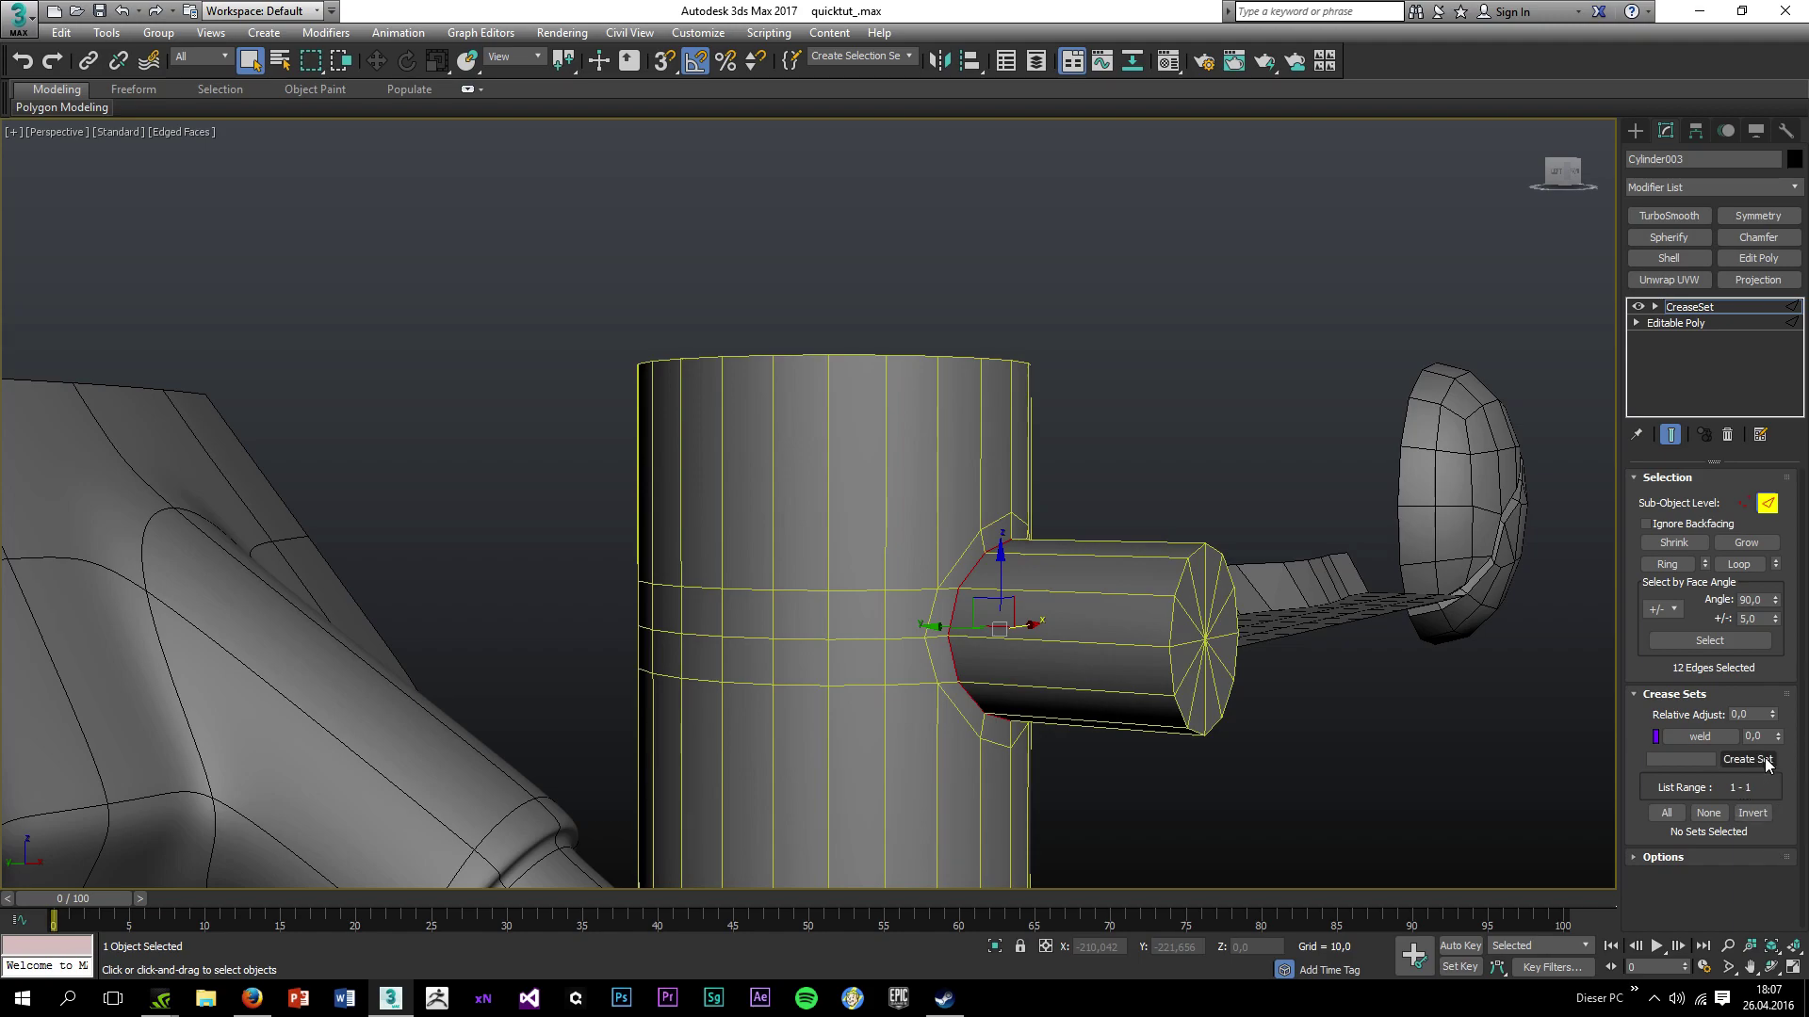
Create a second crease set from the stub's end loop and the cylinder's top and bottom rim loops.
double_click(1171, 624)
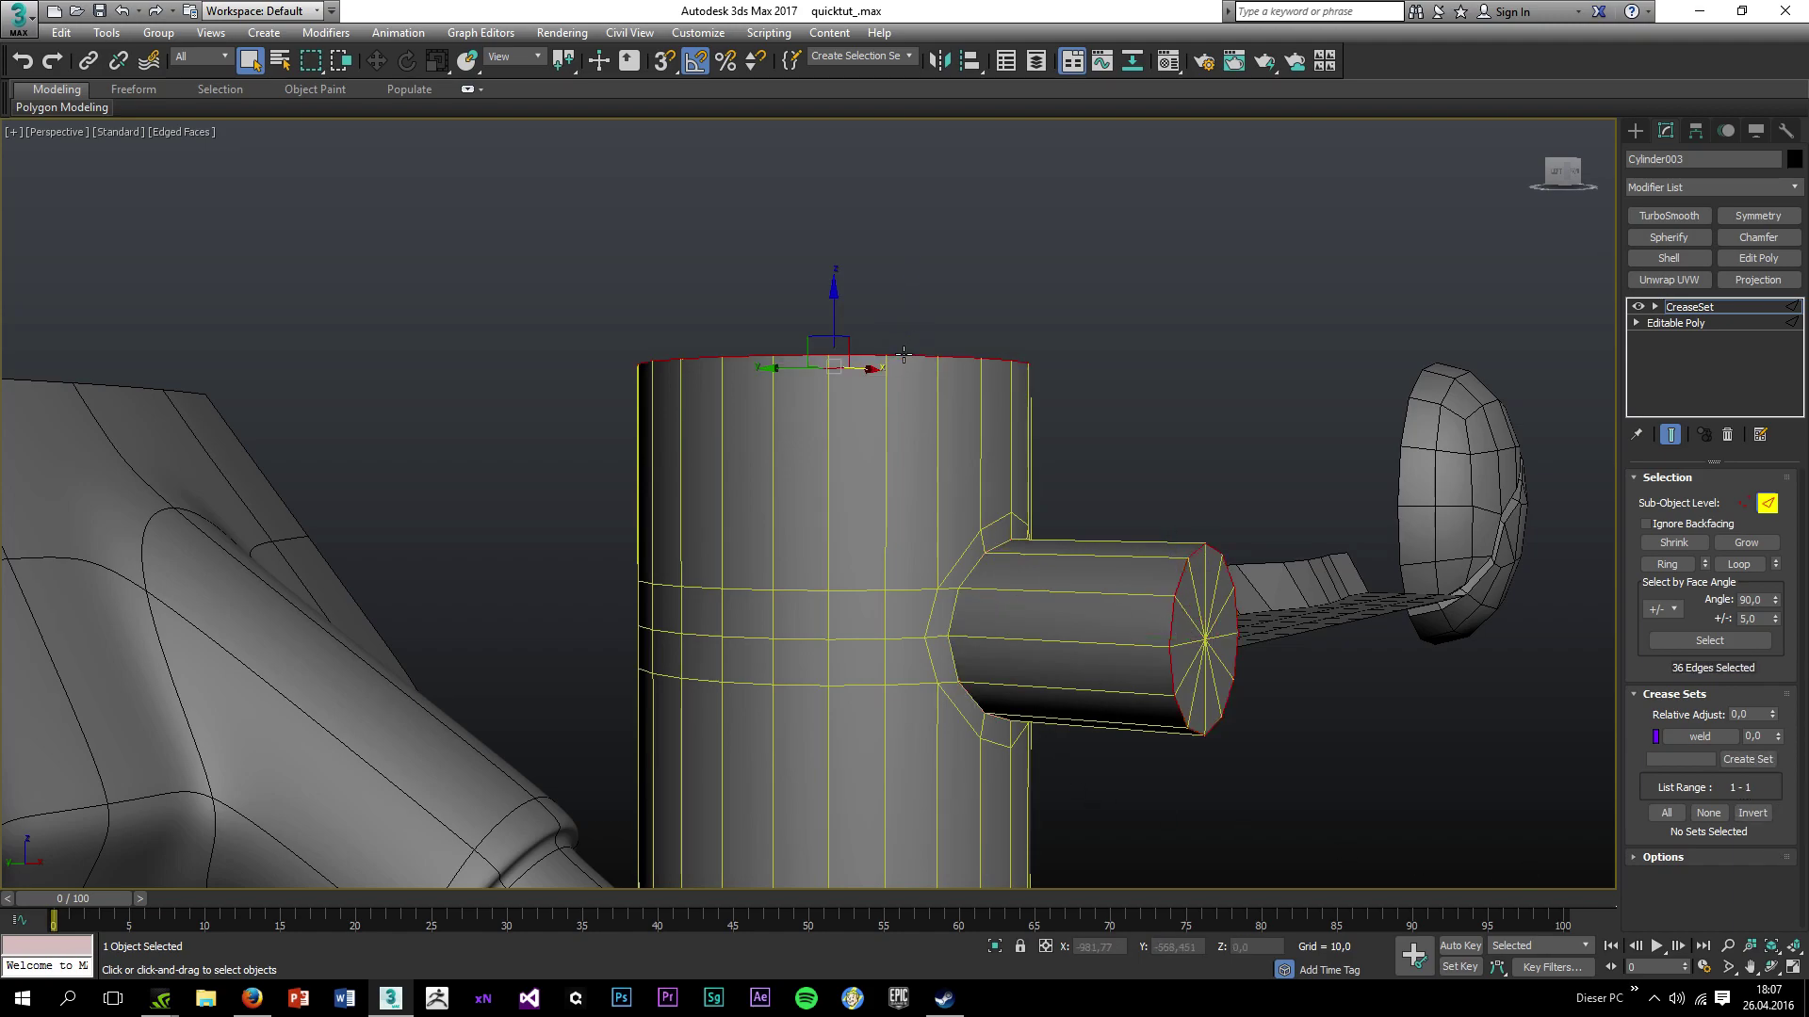
middle_click_drag(945, 670, 982, 265)
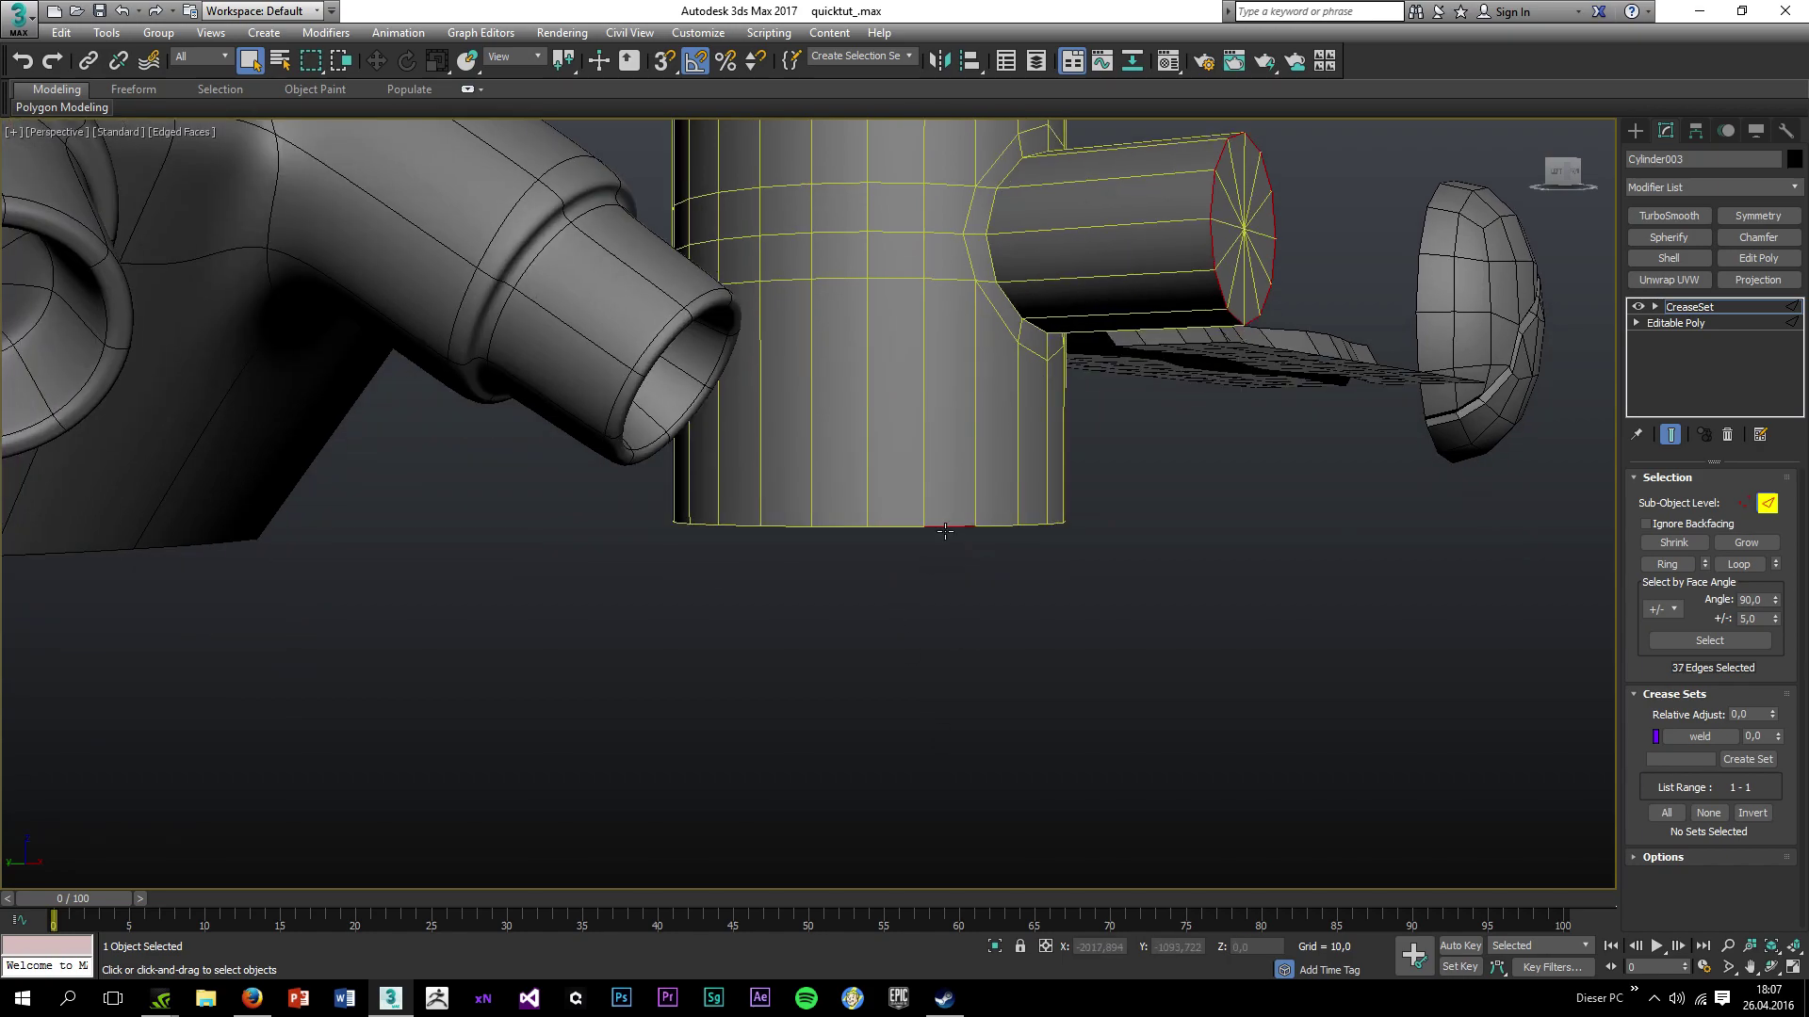
double_click(945, 531)
middle_click_drag(980, 578, 893, 586, "alt")
left_click(1753, 761)
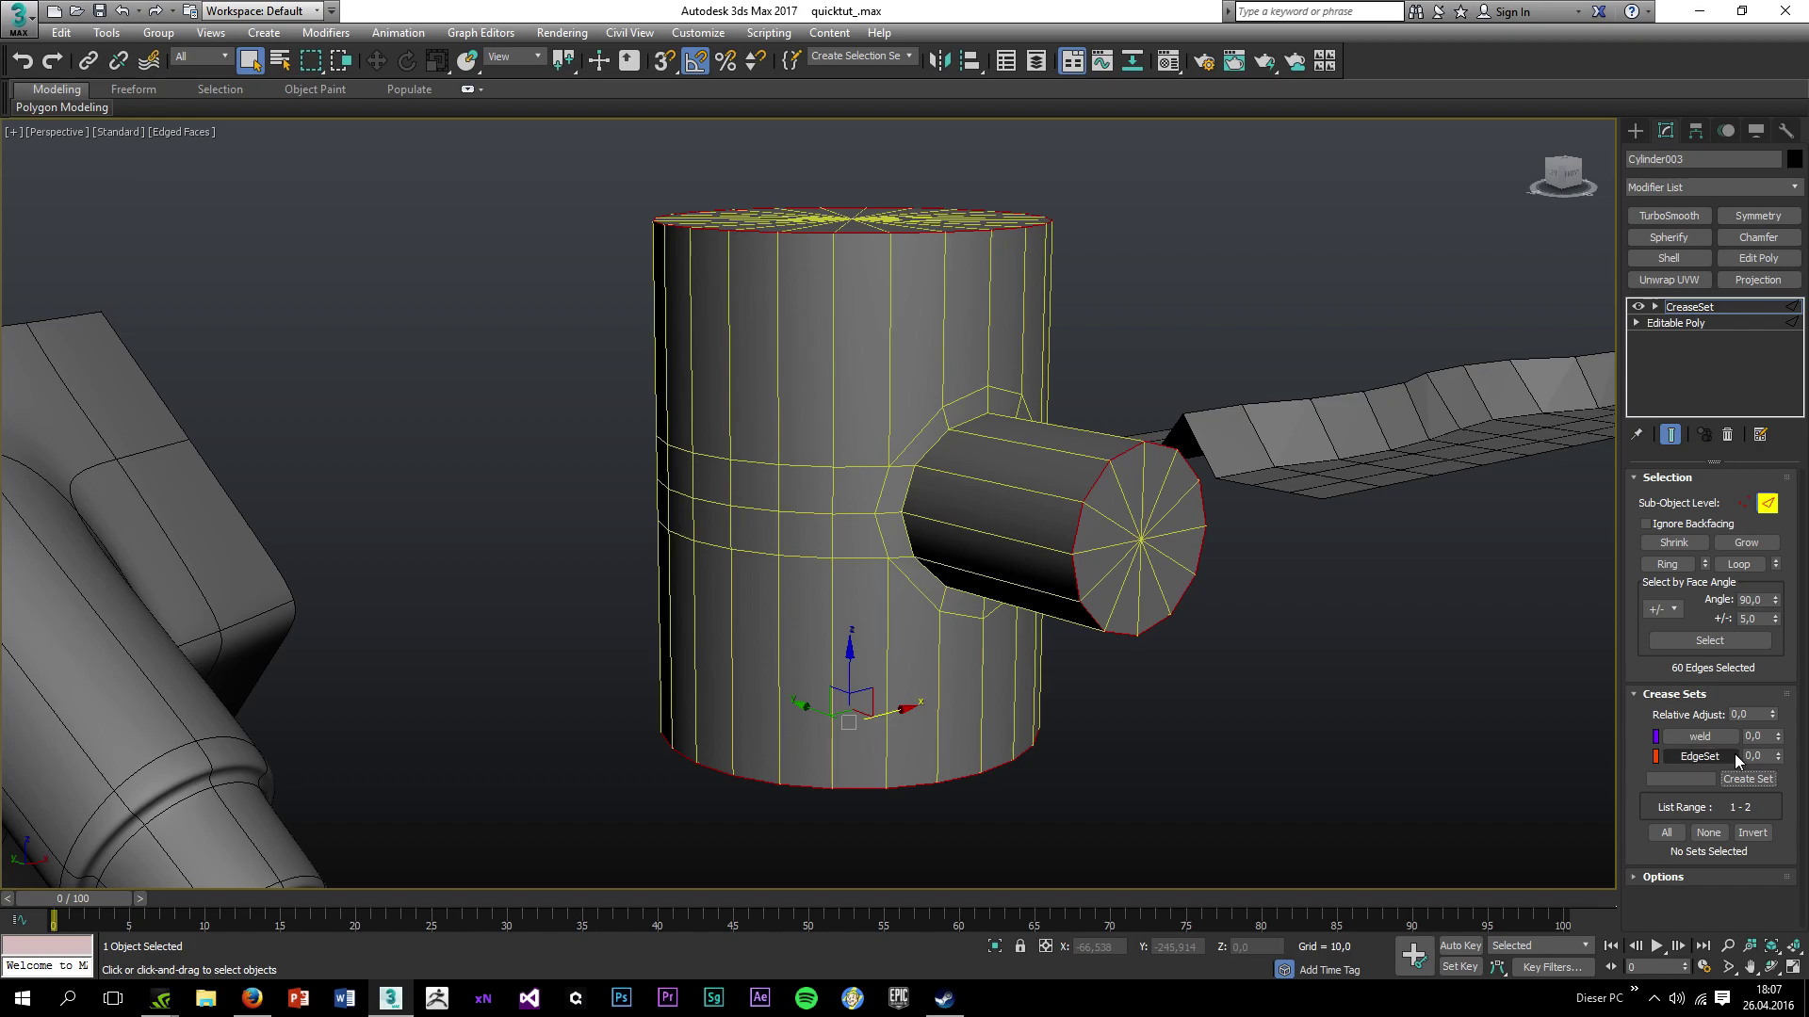
right_click(1738, 761)
left_click(1494, 697)
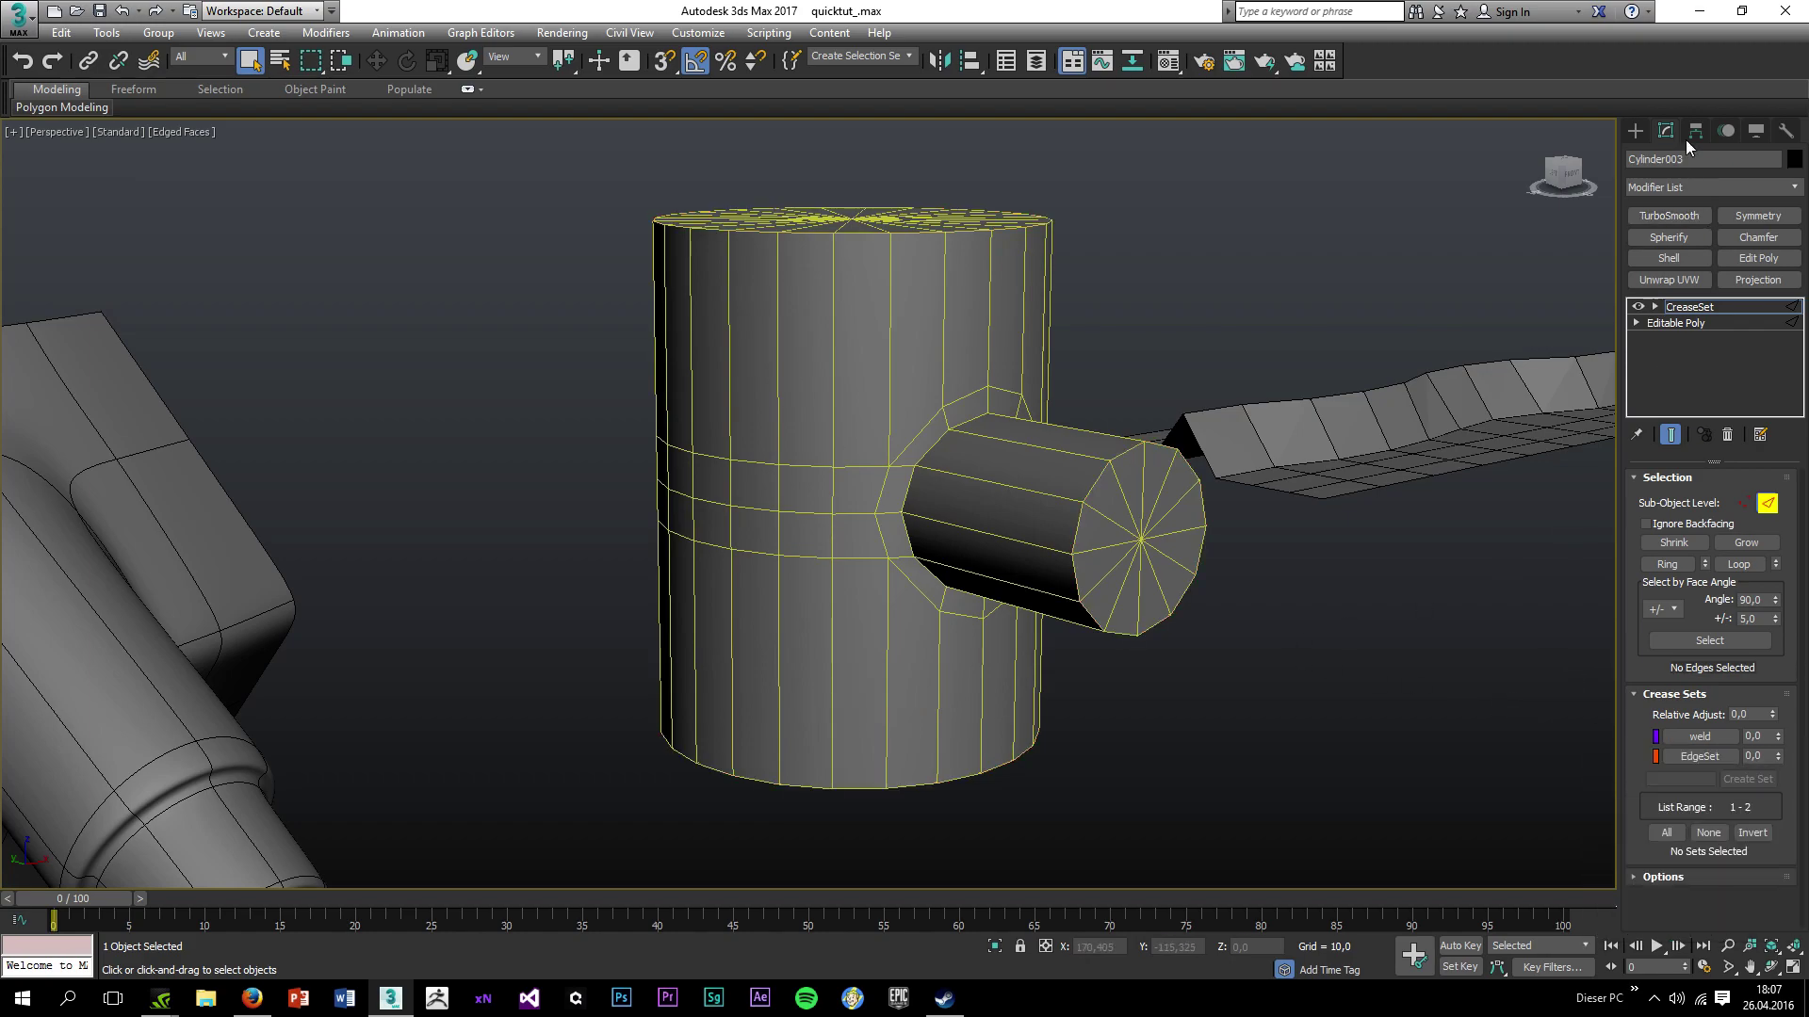
Add an OpenSubdiv modifier above the cylinder's CreaseSet and set its iterations to 4.
left_click(1681, 185)
key("o")
key("Return")
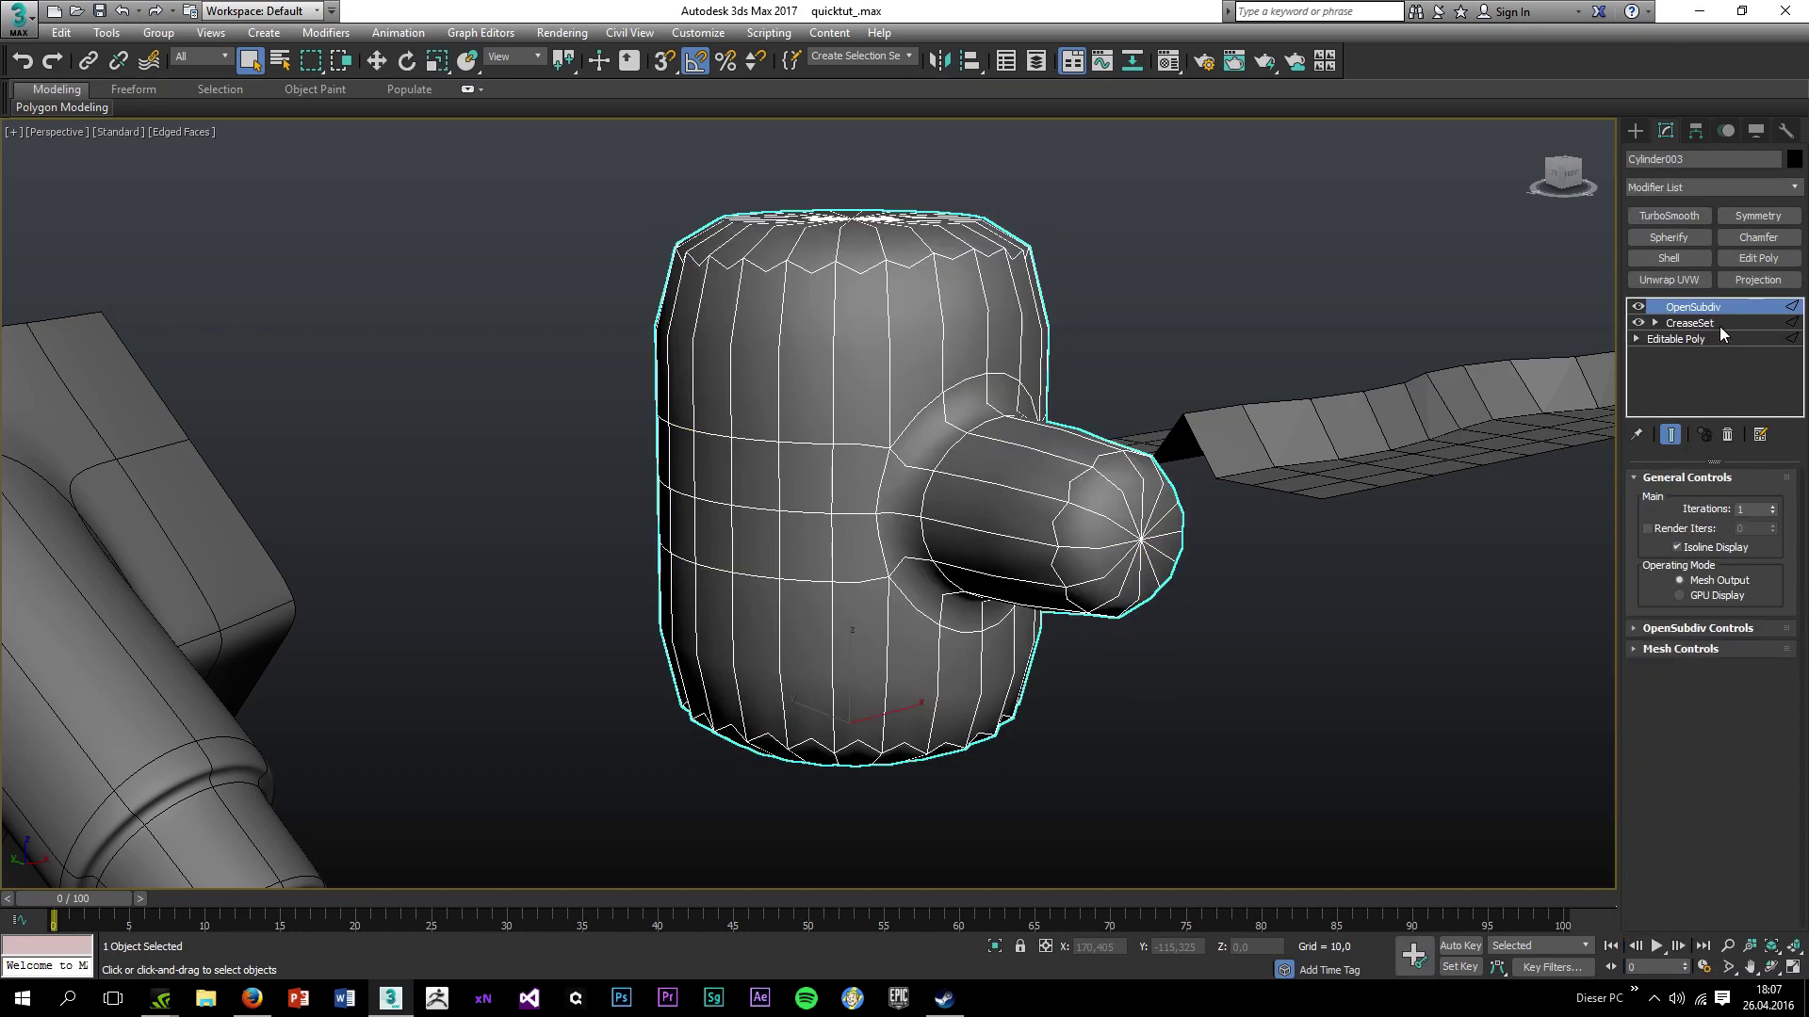
left_click_drag(1775, 513, 1756, 460)
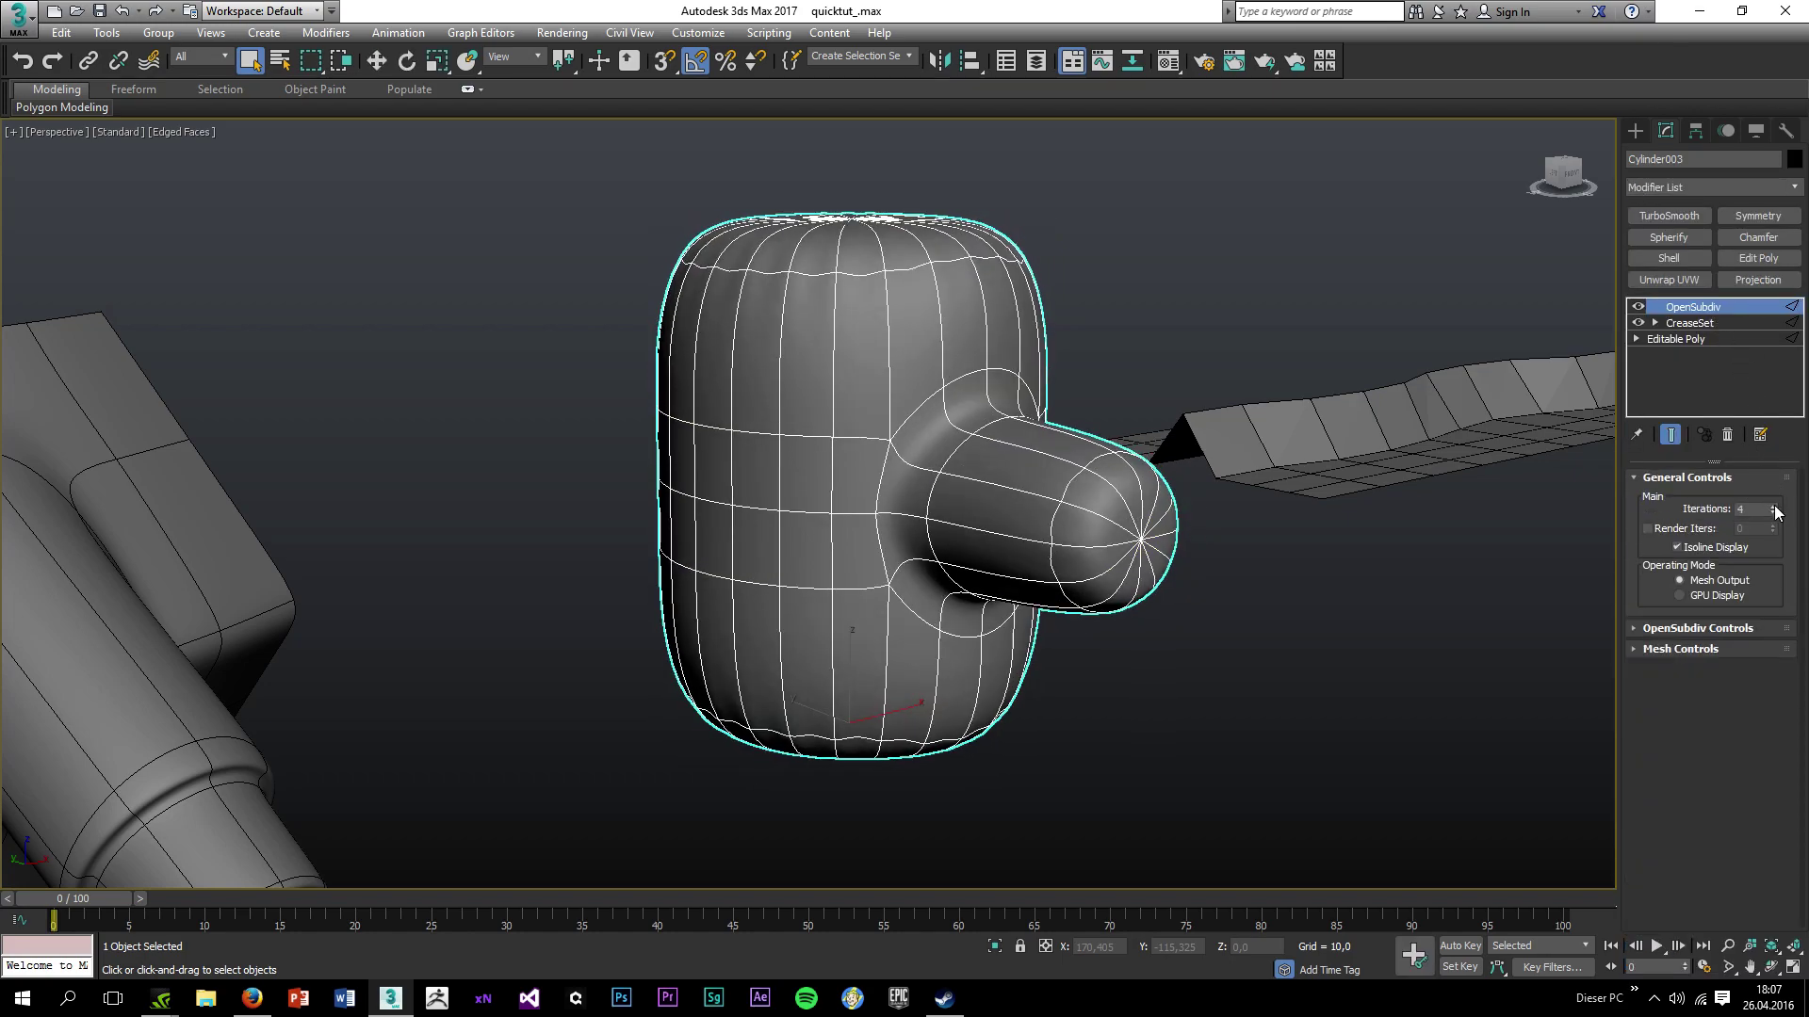
Set the crease to 0,2 for EdgeSet and to 0,08 for the weld set.
left_click(1696, 323)
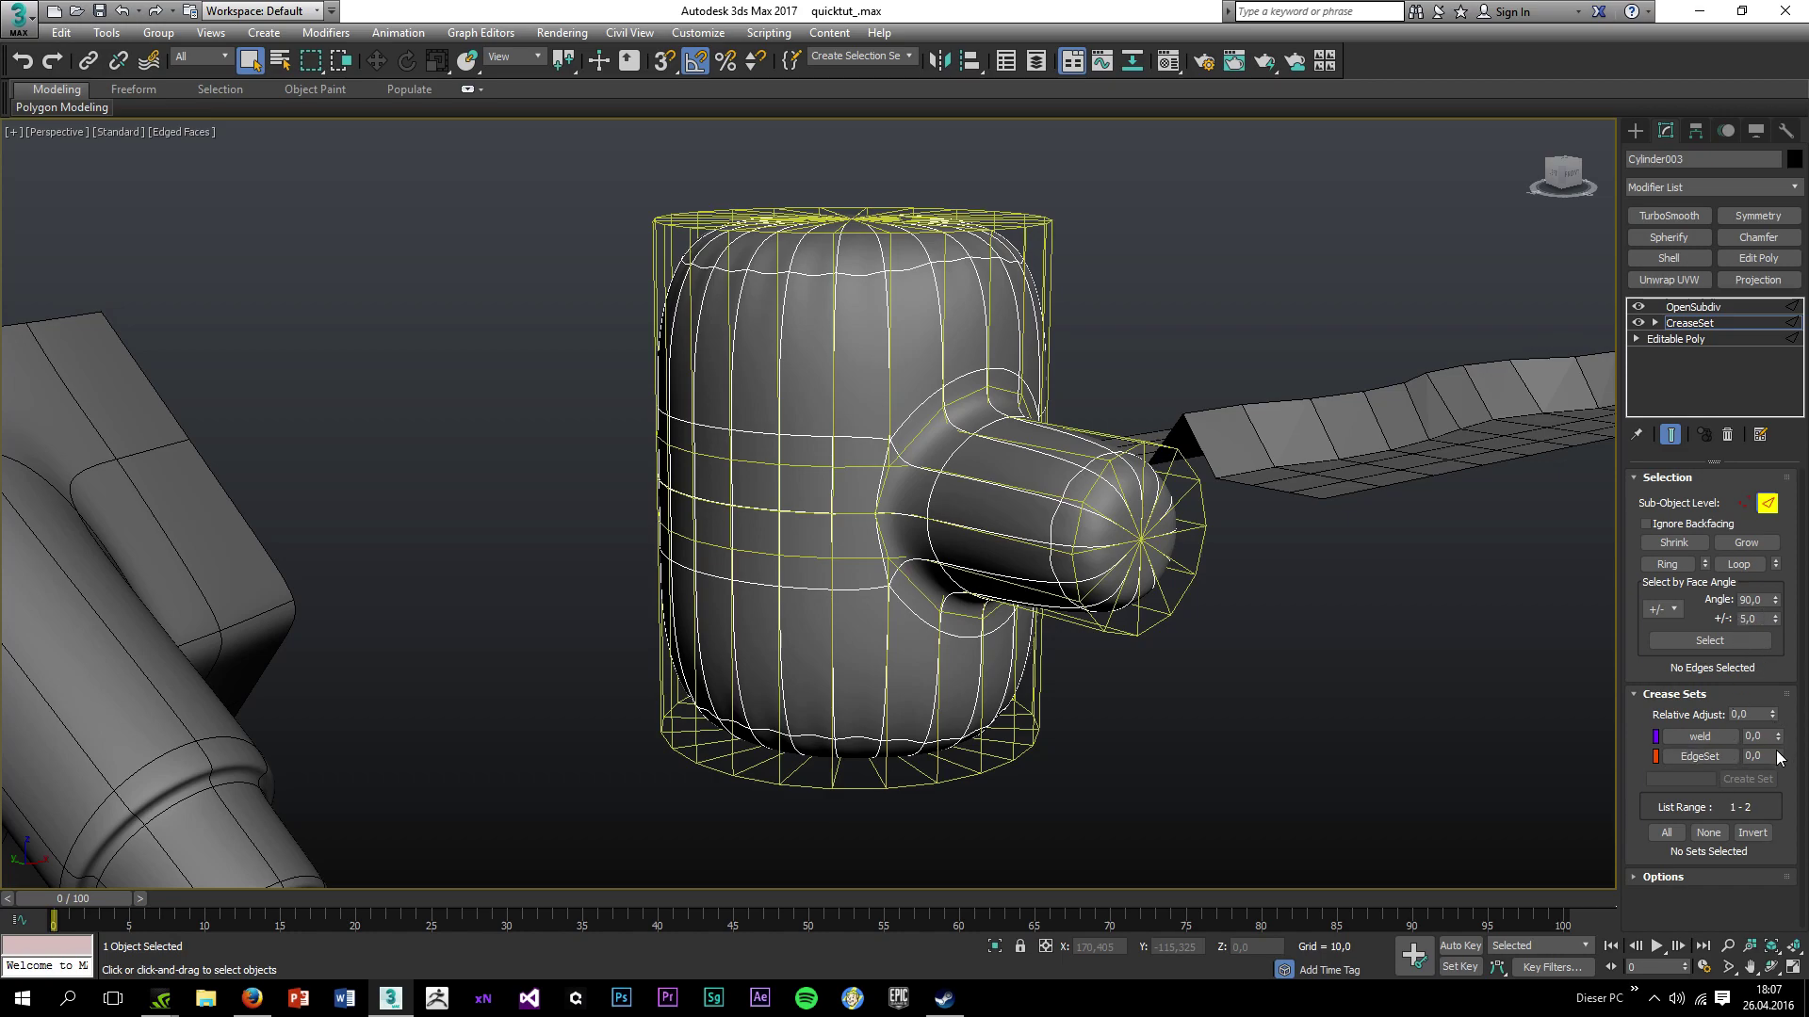
left_click_drag(1771, 755, 1755, 741)
scroll(907, 460, "up", 4)
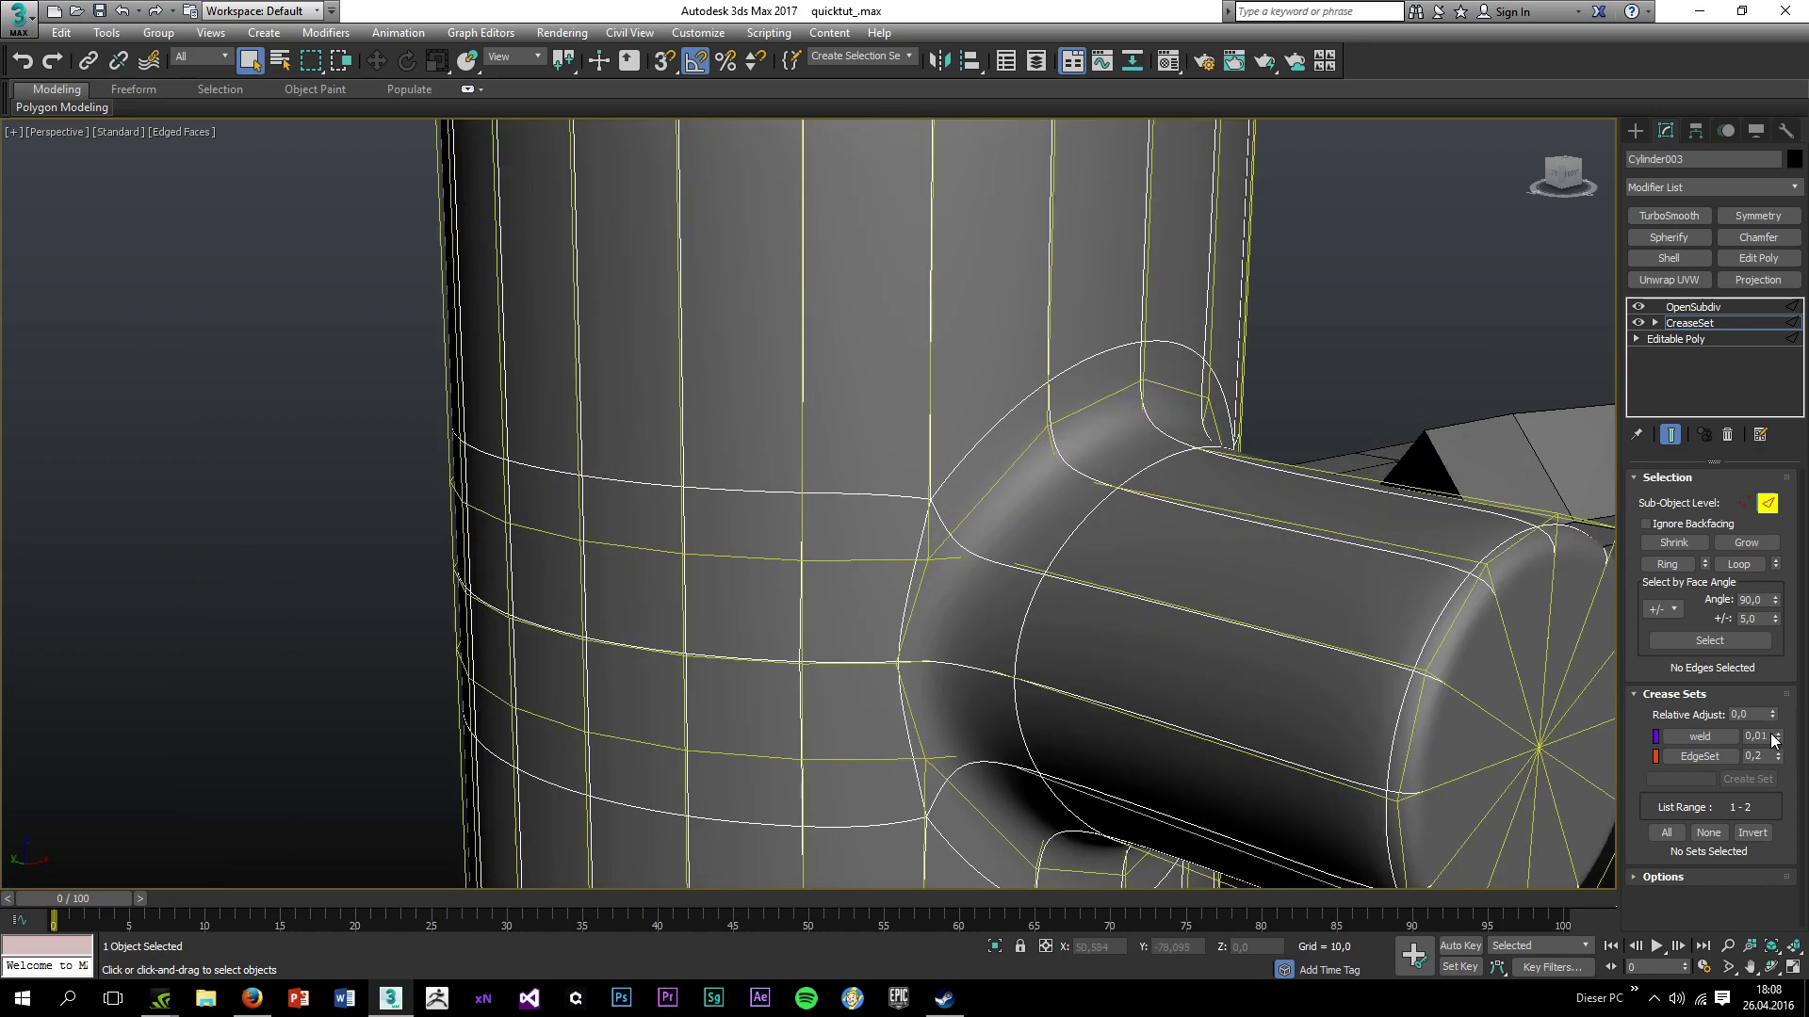
left_click_drag(1773, 740, 1741, 726)
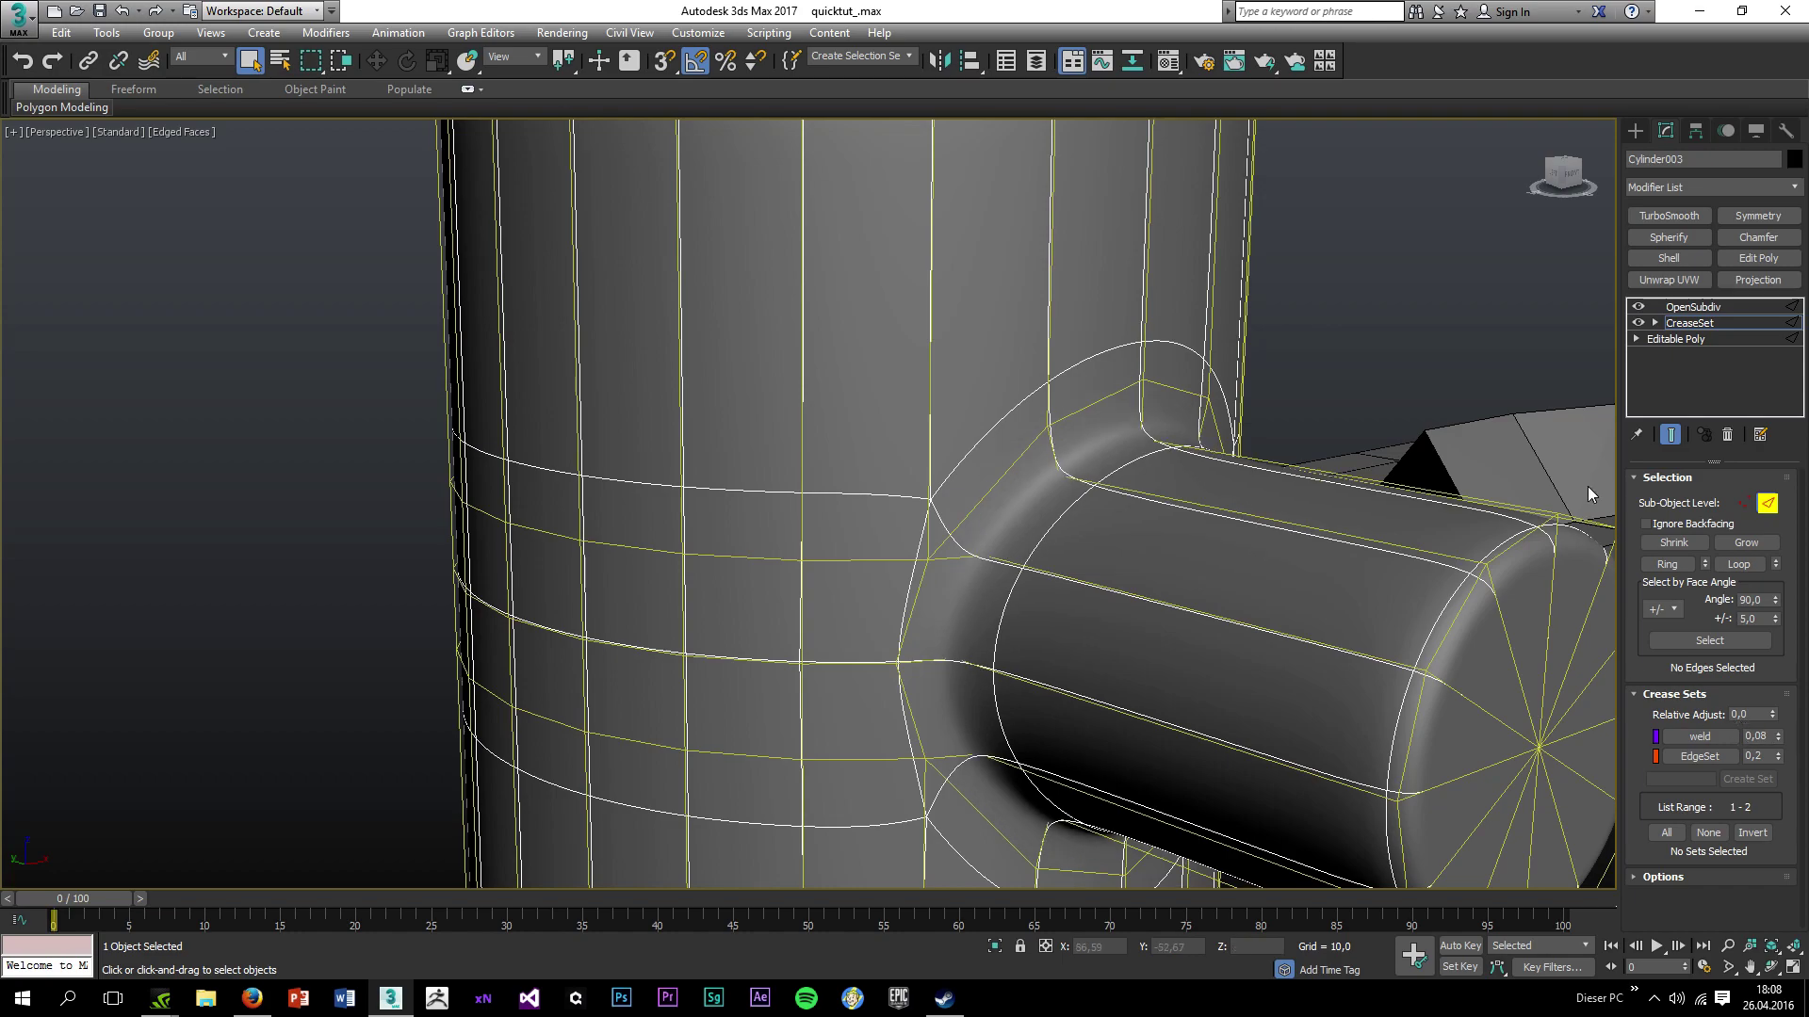
Deselect the cylinder, hide the edge display and examine the smoothed joint from several sides.
left_click(1693, 307)
left_click(1372, 286)
scroll(1372, 286, "down", 5)
key("F4")
scroll(1347, 528, "down", 2)
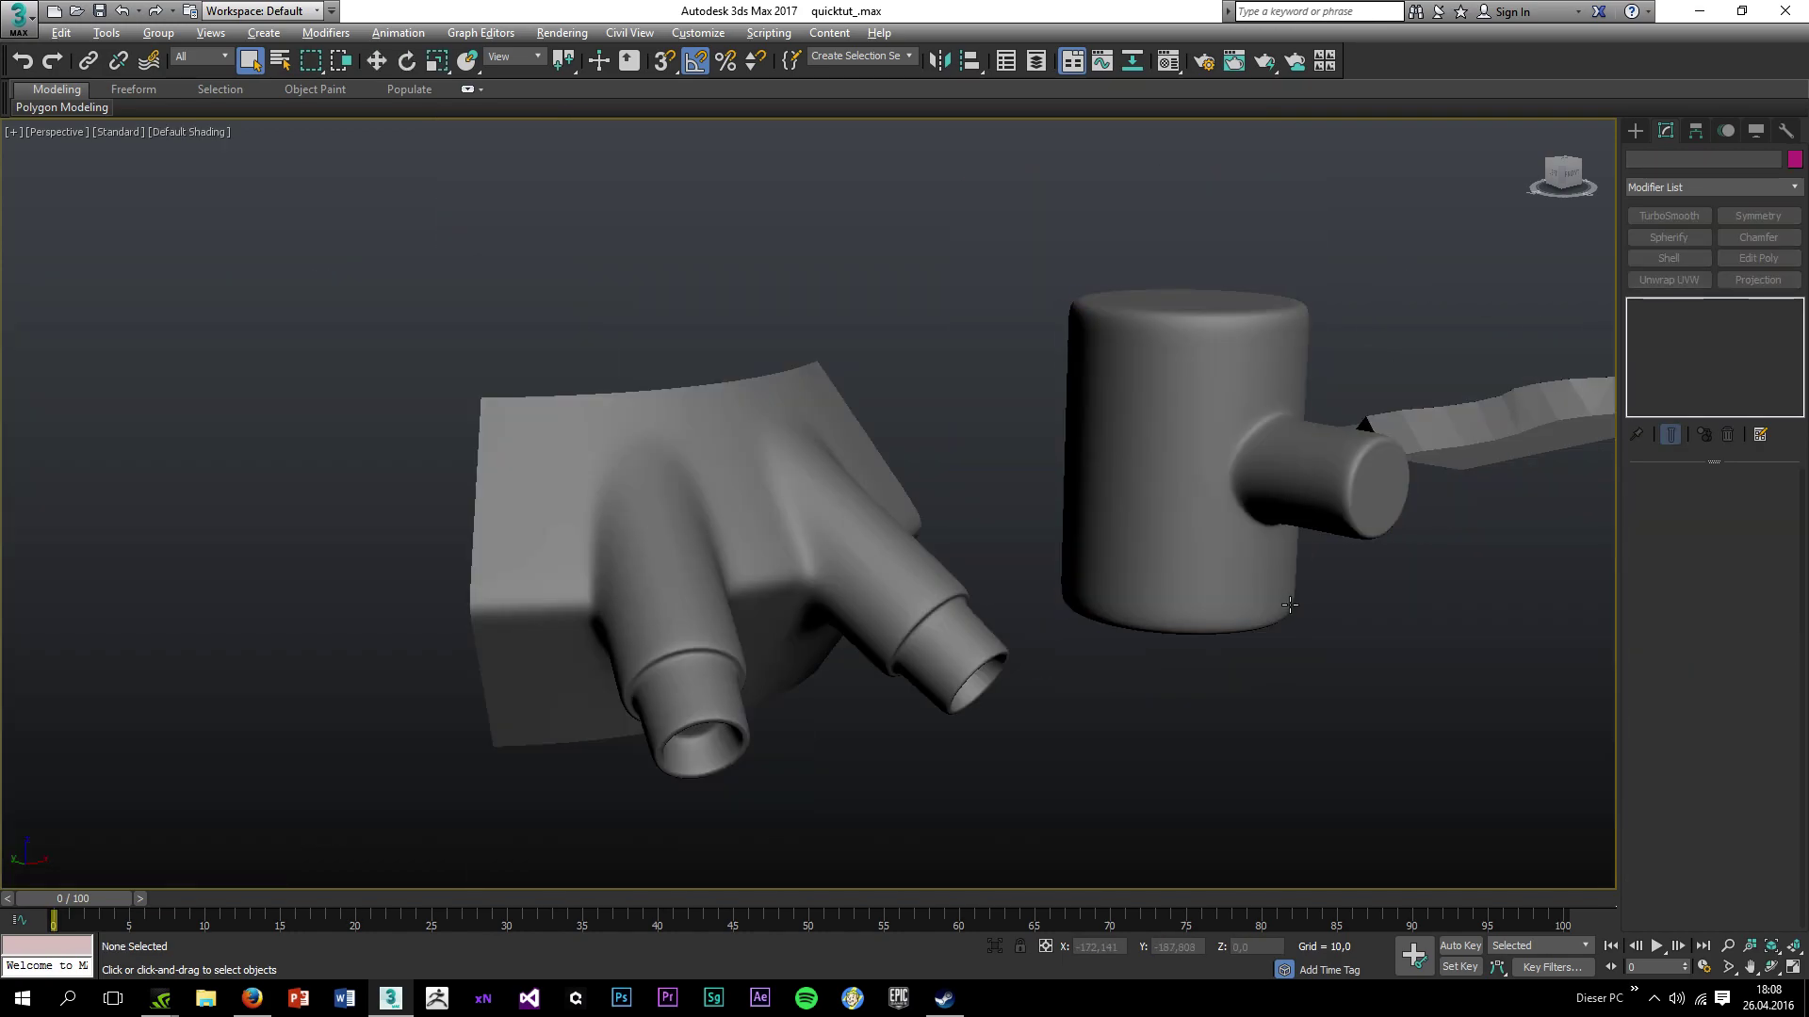
middle_click_drag(1290, 606, 998, 480, "alt")
scroll(898, 482, "up", 3)
Fine-tune the crease value of the cylinder's EdgeSet and deselect the cylinder.
left_click(943, 554)
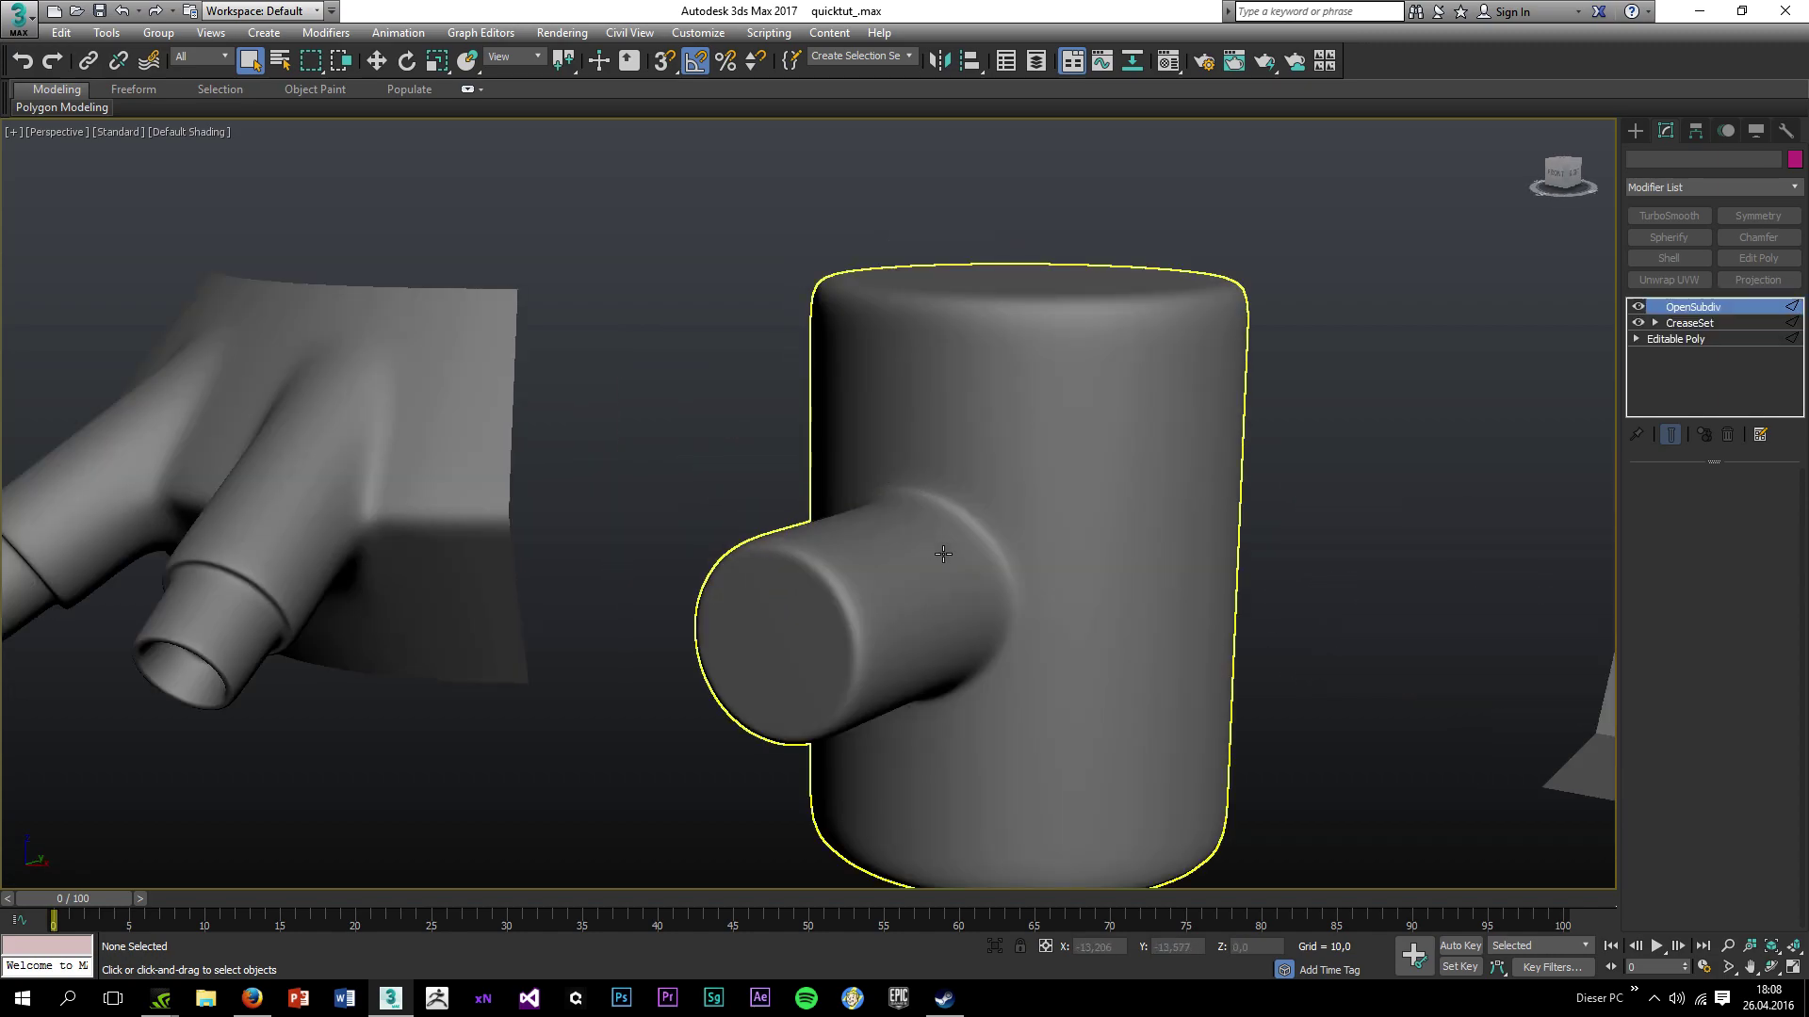
left_click(1696, 323)
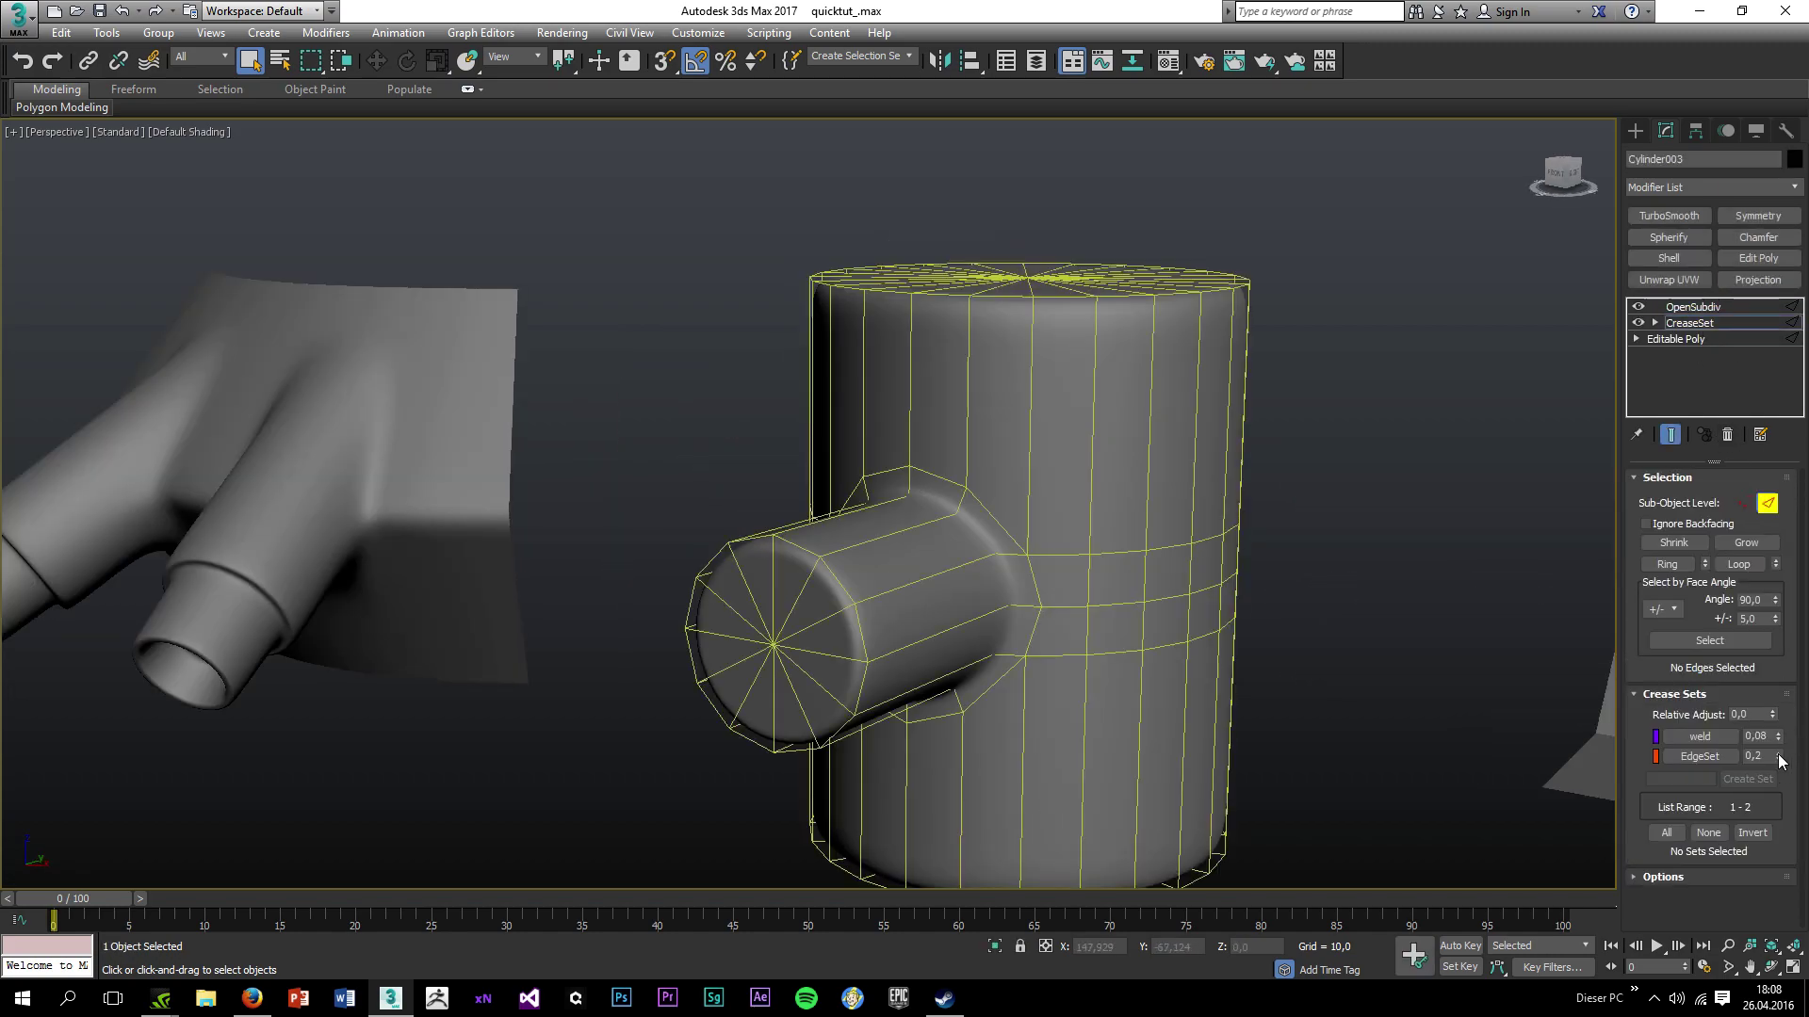
left_click_drag(1765, 751, 1770, 743)
left_click(1730, 308)
left_click(1331, 433)
Select the edge loop along the crest of the wavy plane strip, with edges displayed.
mouse_move(1330, 433)
middle_mouse_down("alt")
mouse_move(1252, 605)
mouse_move(1394, 606)
mouse_move(1376, 638)
mouse_move(1349, 562)
mouse_move(1372, 500)
mouse_move(1281, 605)
mouse_move(1162, 626)
mouse_move(1124, 517)
mouse_move(1142, 569)
mouse_move(1216, 603)
mouse_move(1272, 565)
mouse_move(1283, 515)
mouse_move(1360, 625)
mouse_move(1300, 578)
mouse_move(1223, 618)
mouse_move(1368, 768)
mouse_move(1178, 577)
middle_mouse_up("alt")
scroll(1179, 528, "up", 4)
left_click(1178, 517)
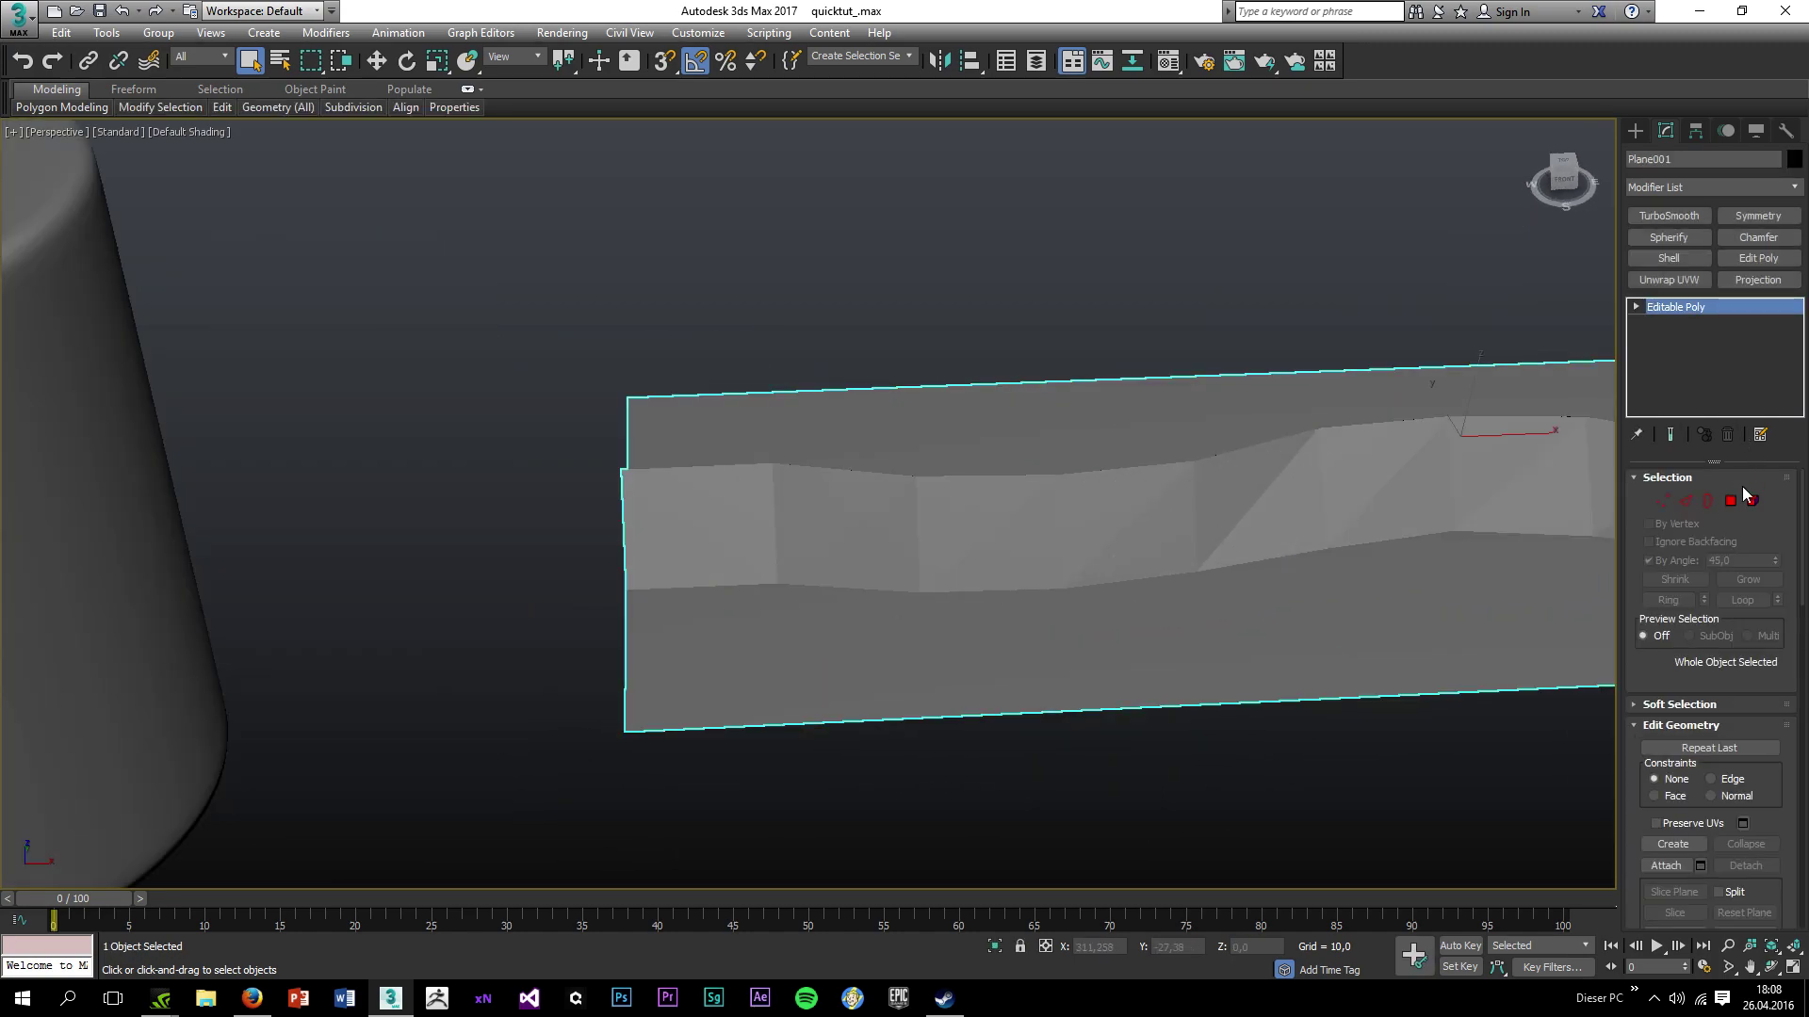
left_click(1678, 502)
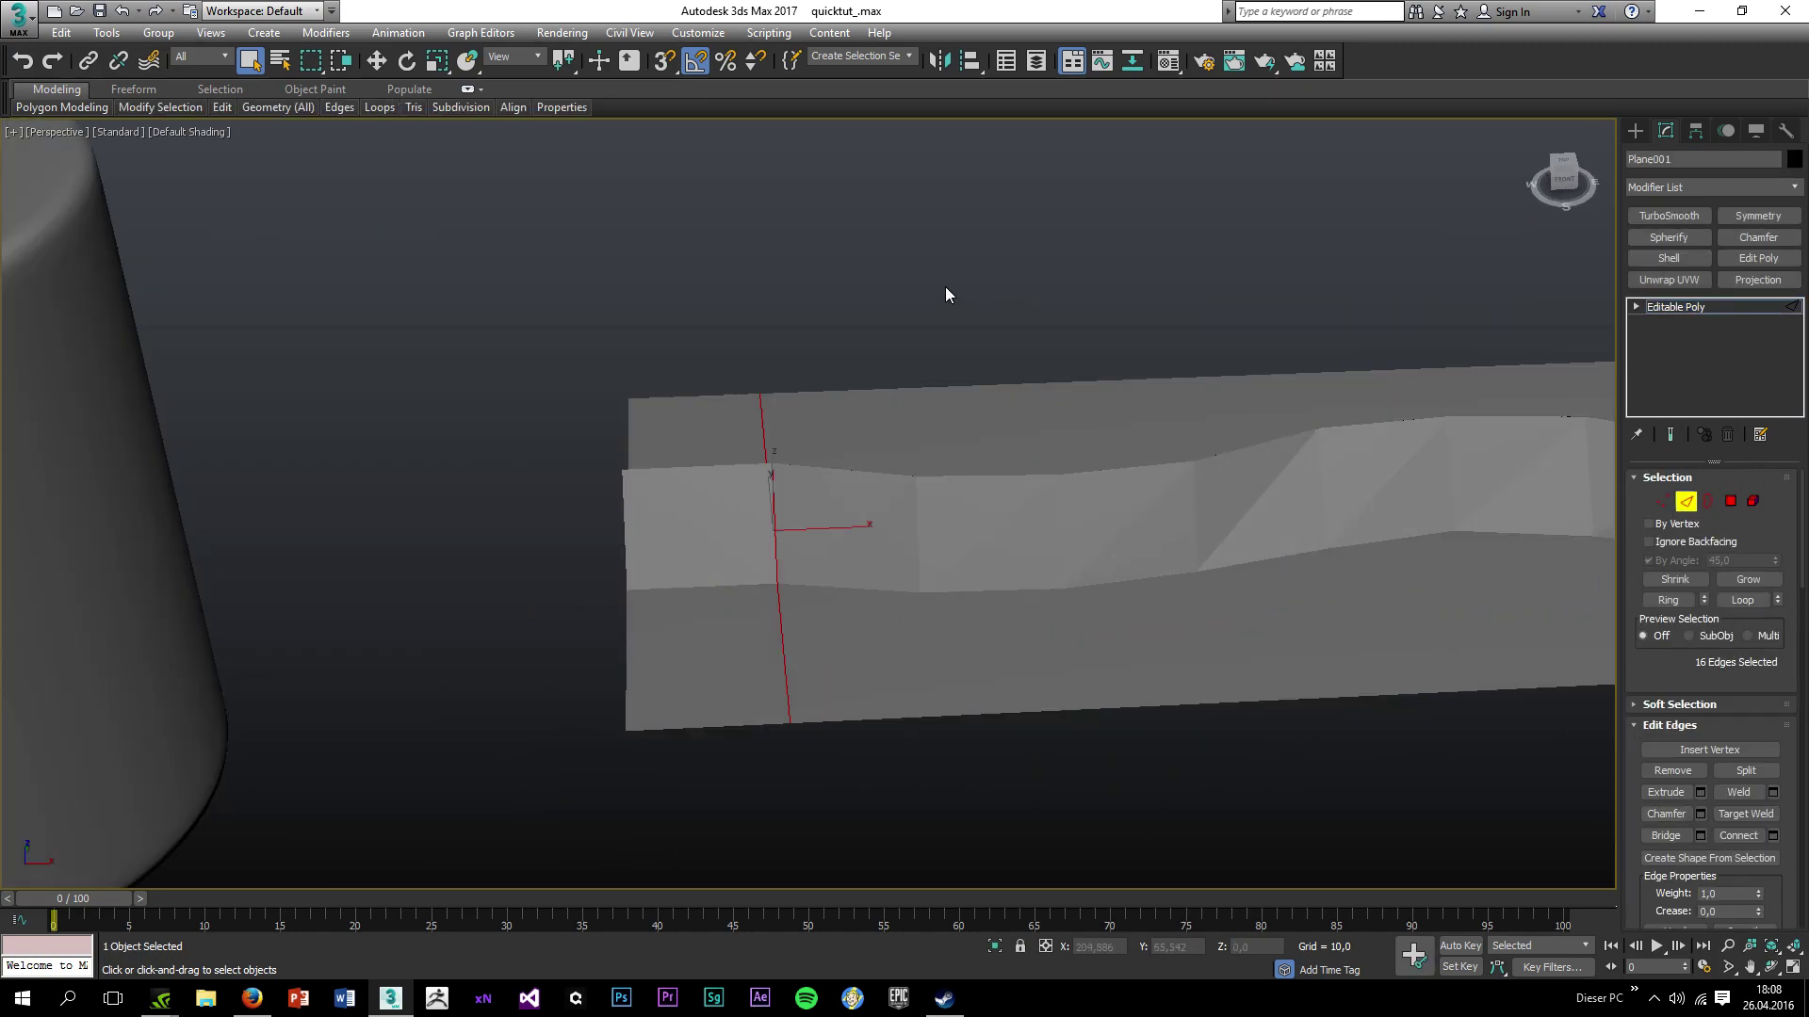
key("F4")
middle_click_drag(942, 307, 1329, 481, "alt")
double_click(974, 409)
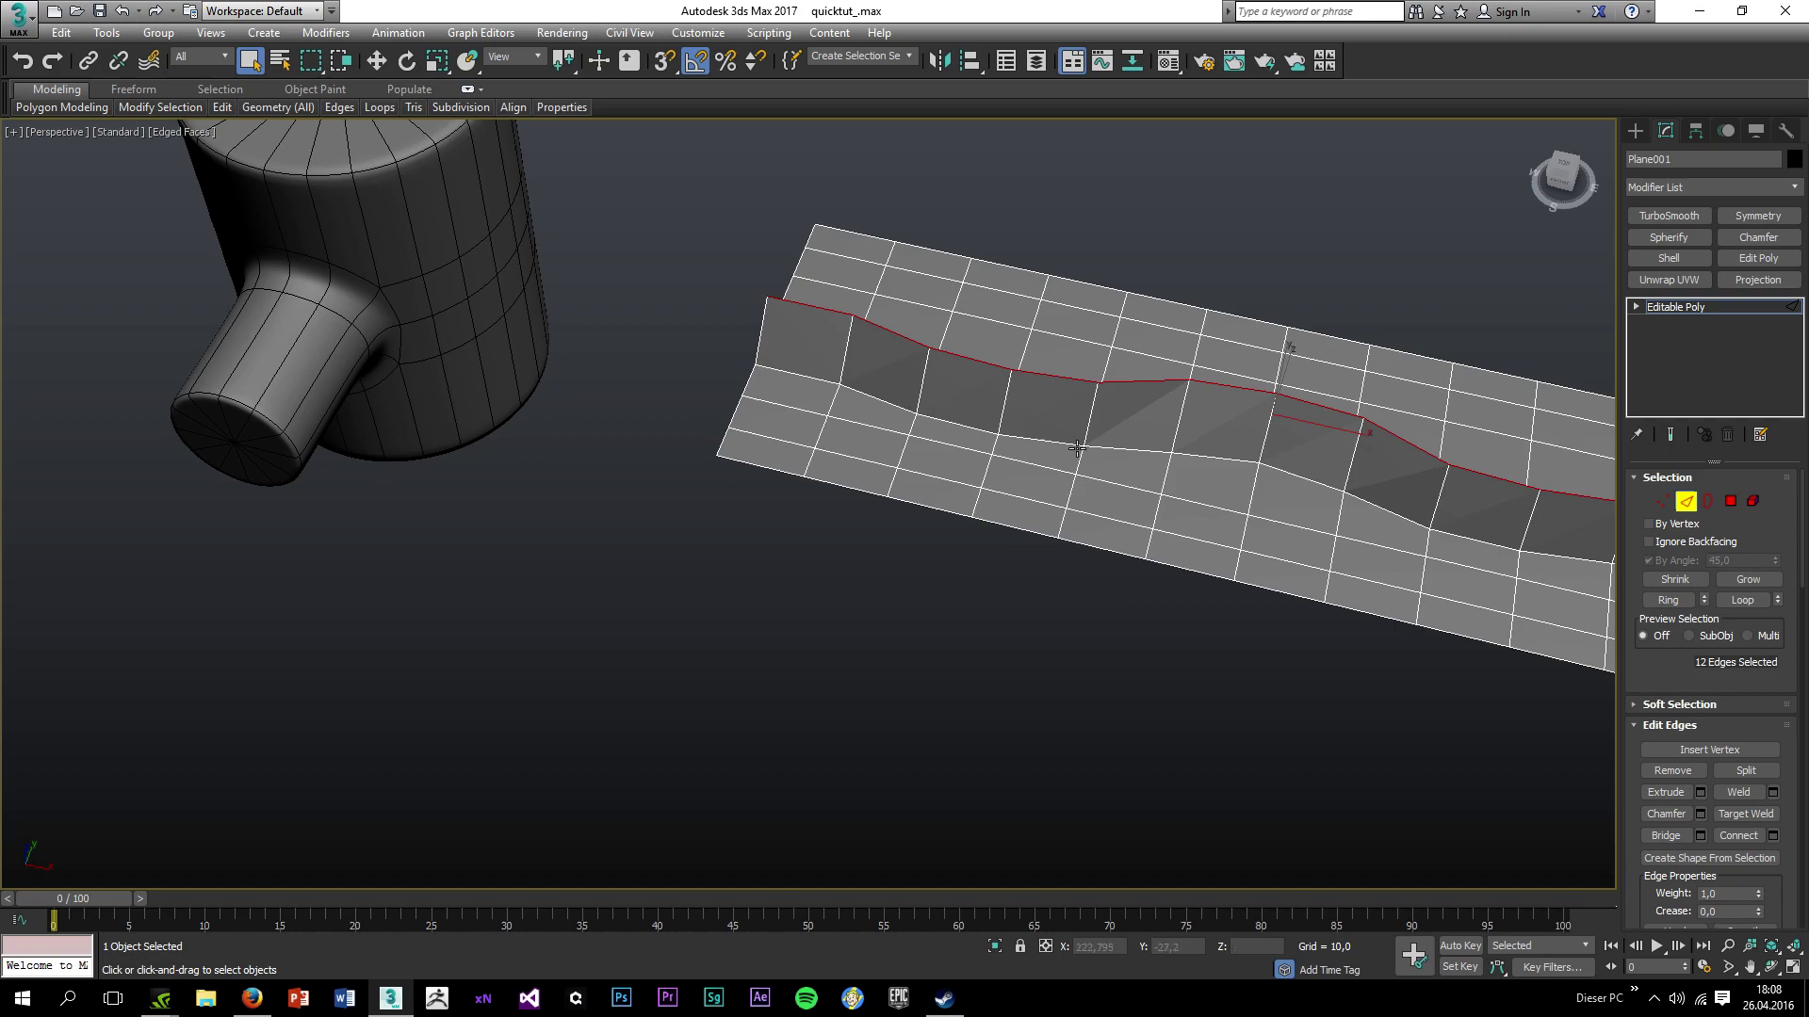
Add an OpenSubdiv modifier to the plane strip and raise its iterations by two.
middle_click_drag(1116, 462, 1018, 368, "alt")
left_click(1670, 185)
key("p")
key("o")
key("Return")
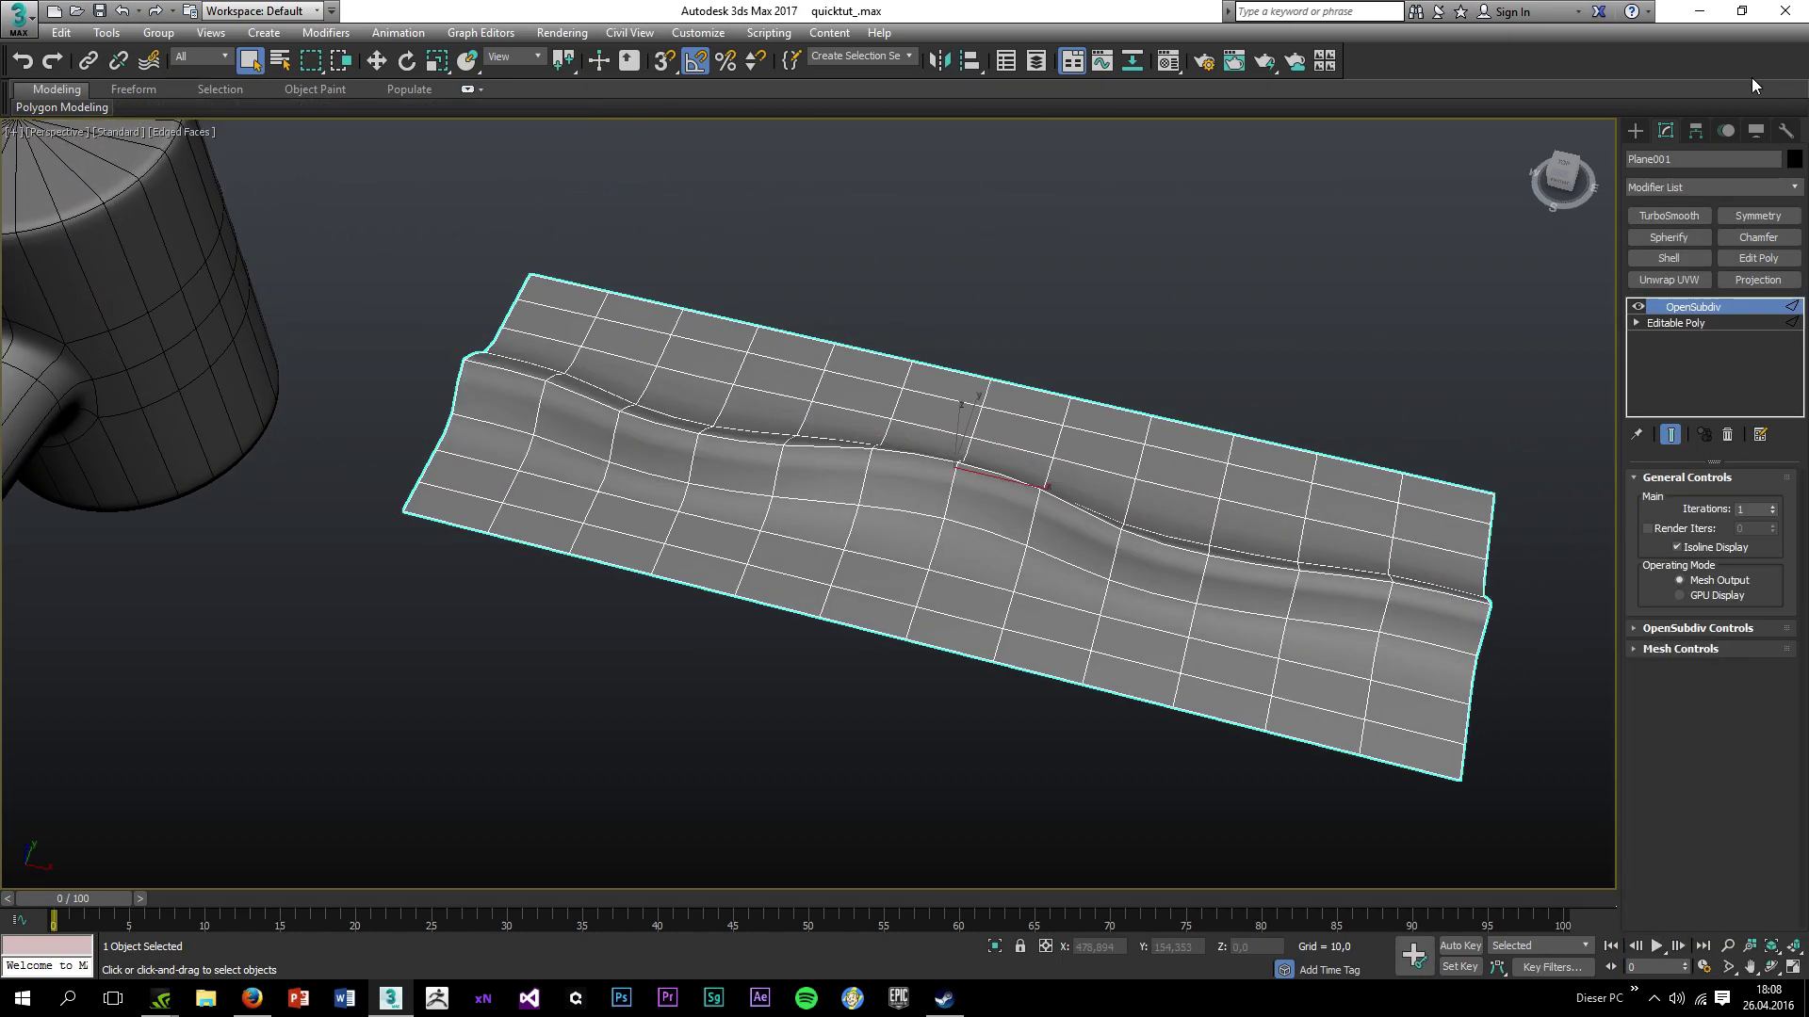
left_click(1773, 507)
left_click(1773, 507)
Set the crest loop's edge crease to 0,16 in the Editable Poly with the subdivided end result shown.
left_click(1670, 325)
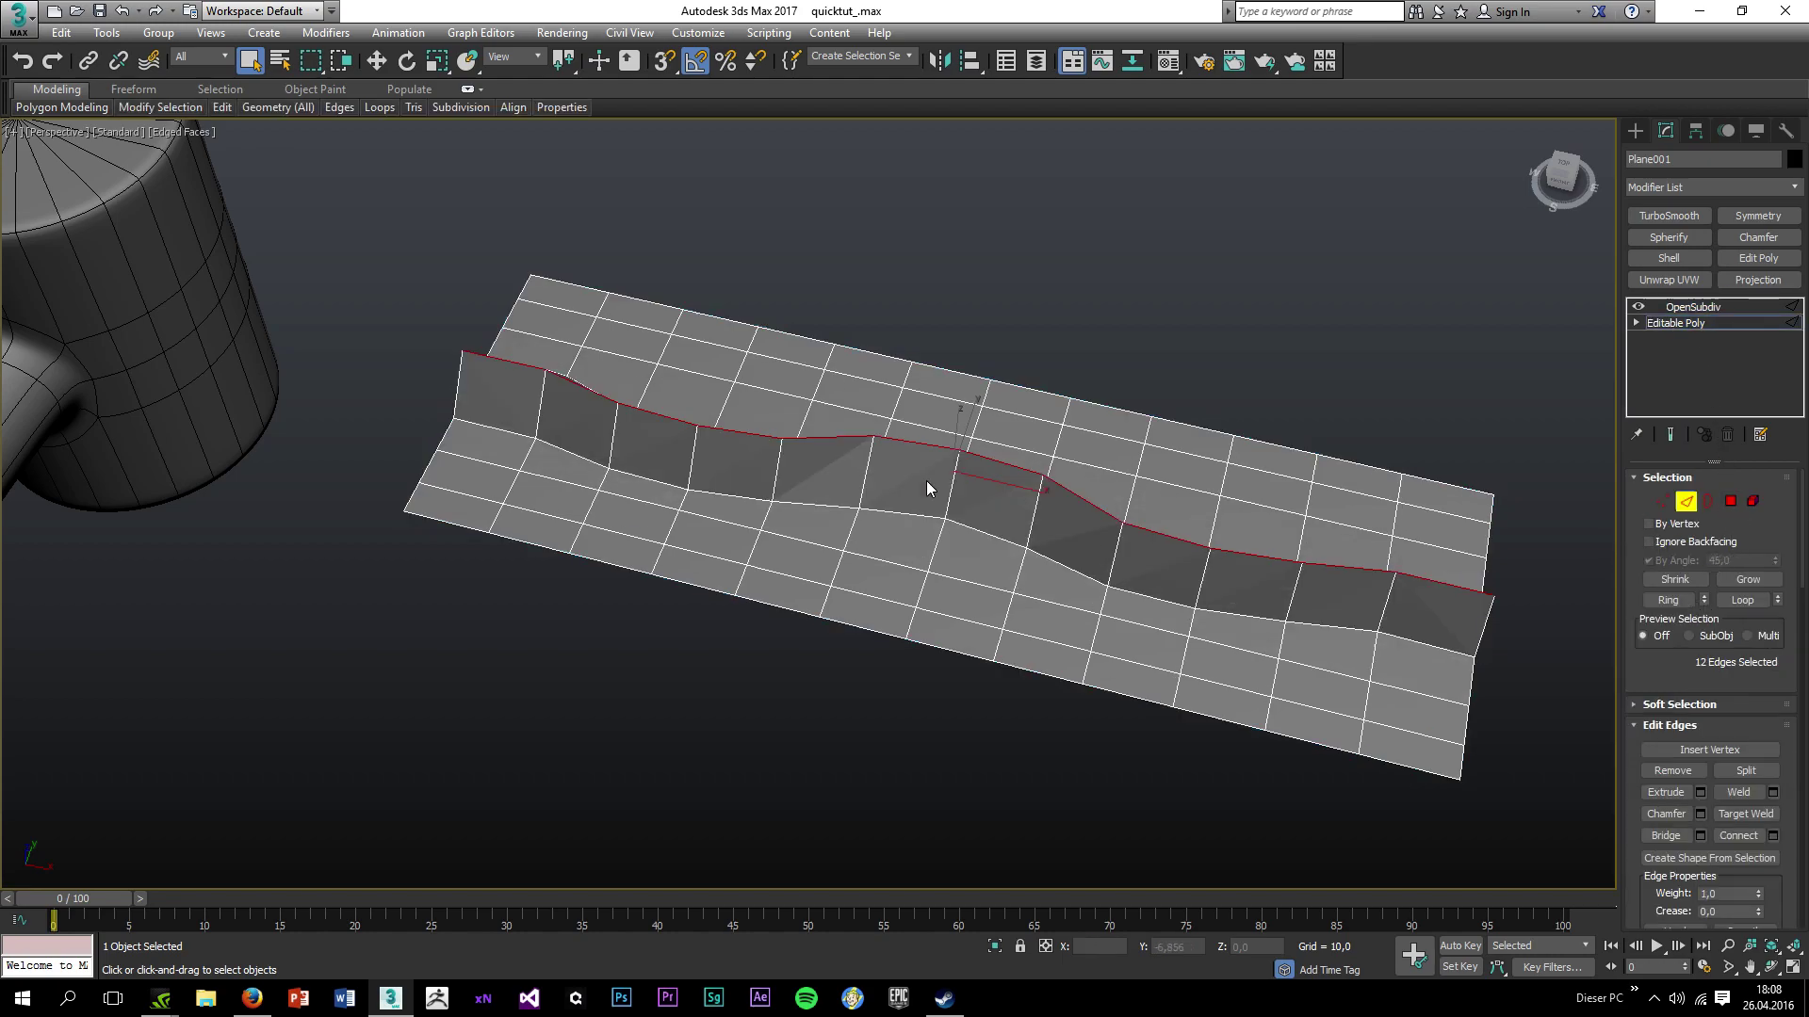
scroll(1773, 862, "down", 2)
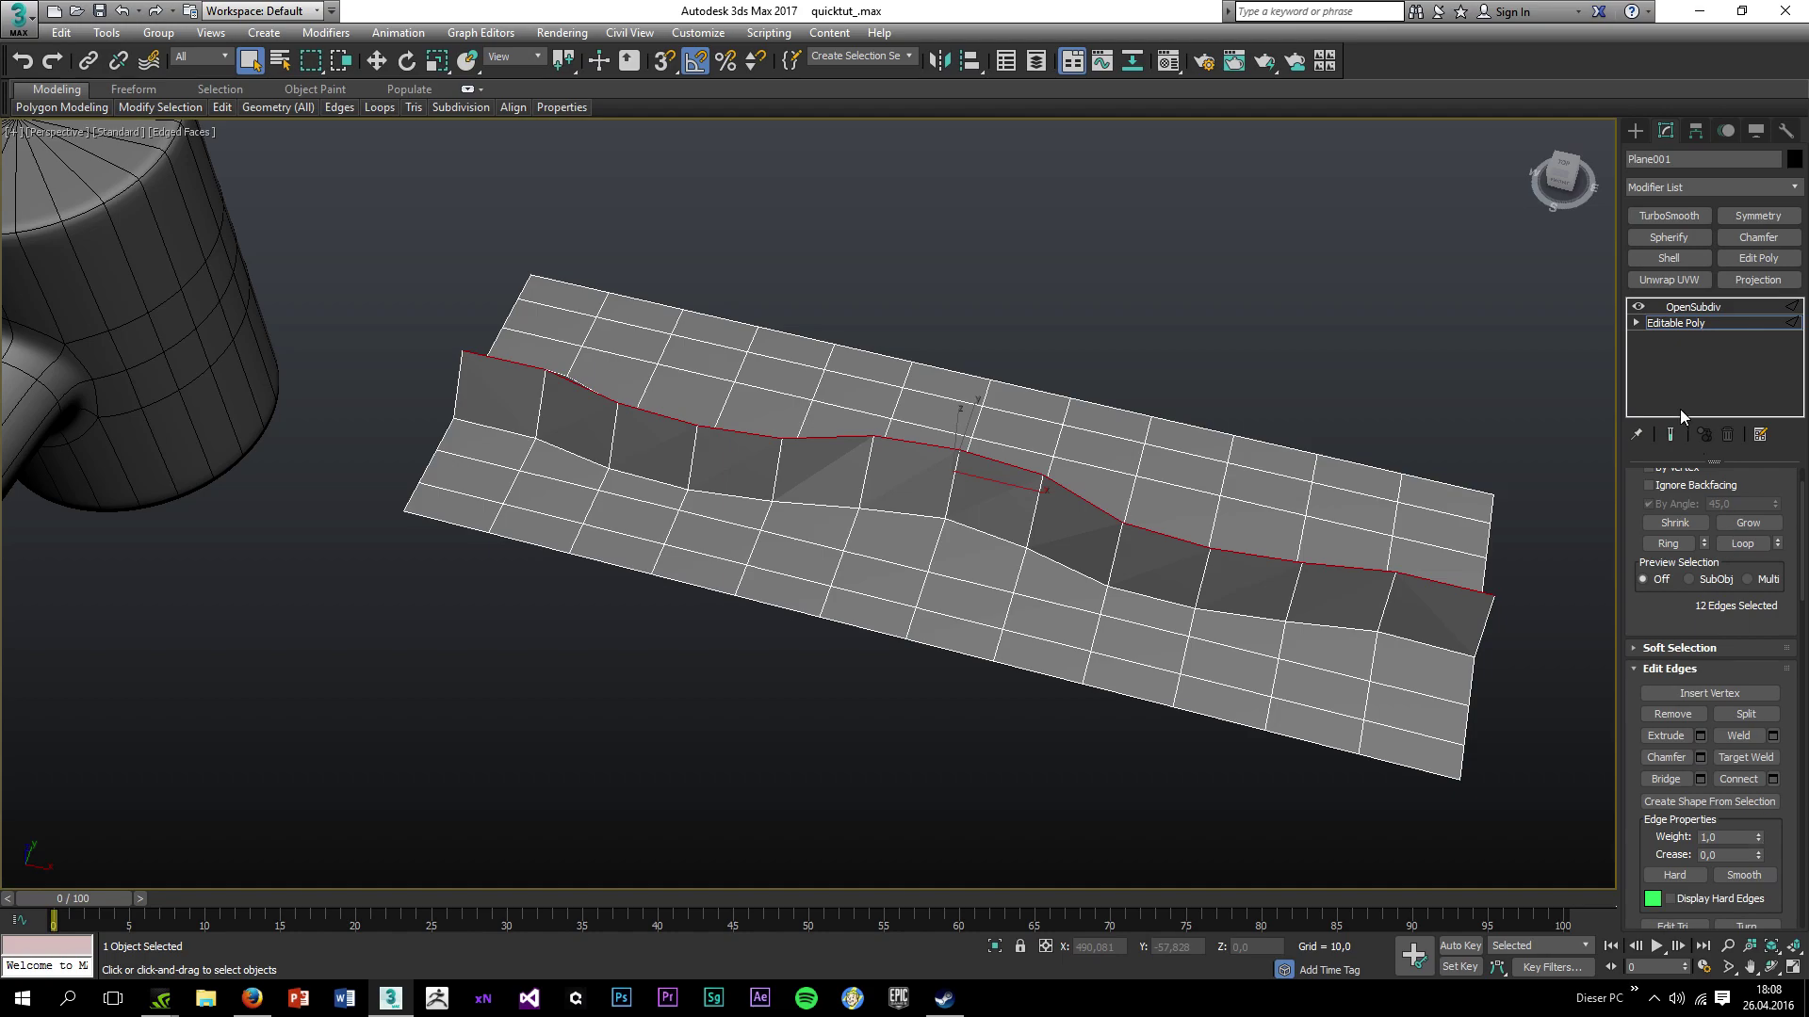
left_click(1671, 434)
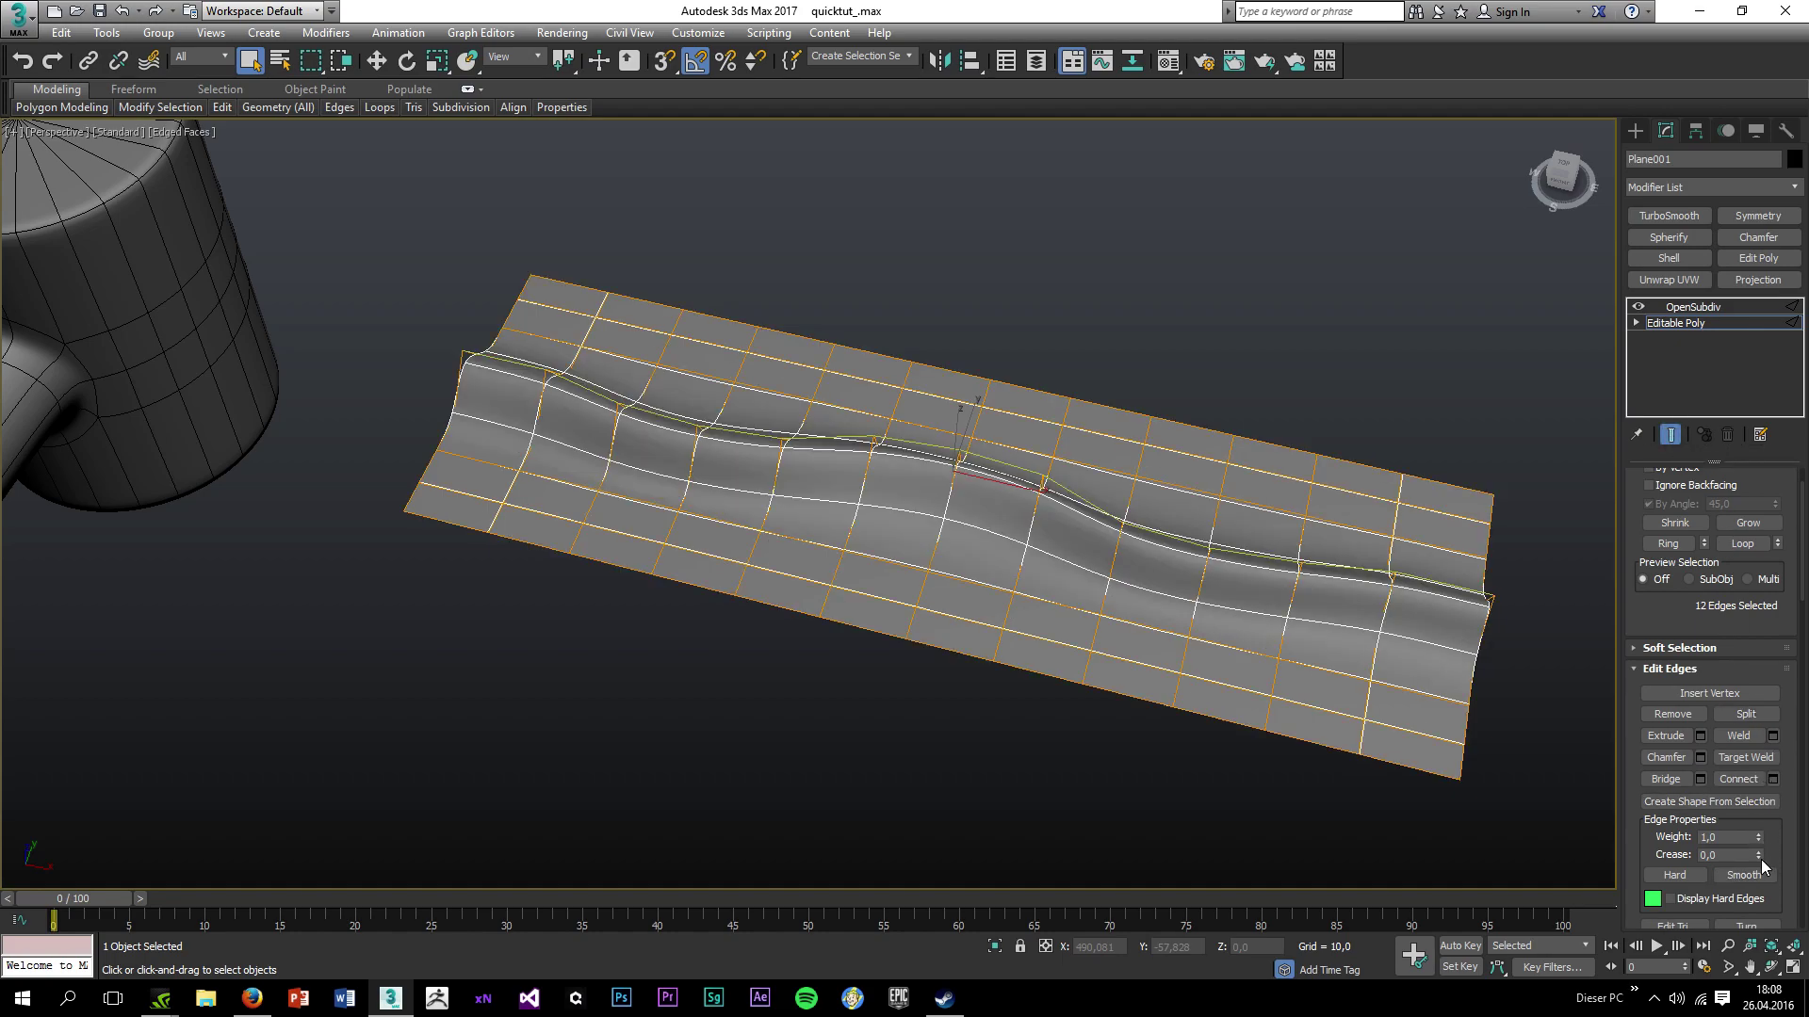
left_click_drag(1758, 855, 1747, 850)
scroll(693, 434, "up", 3)
middle_click_drag(692, 433, 687, 535, "alt")
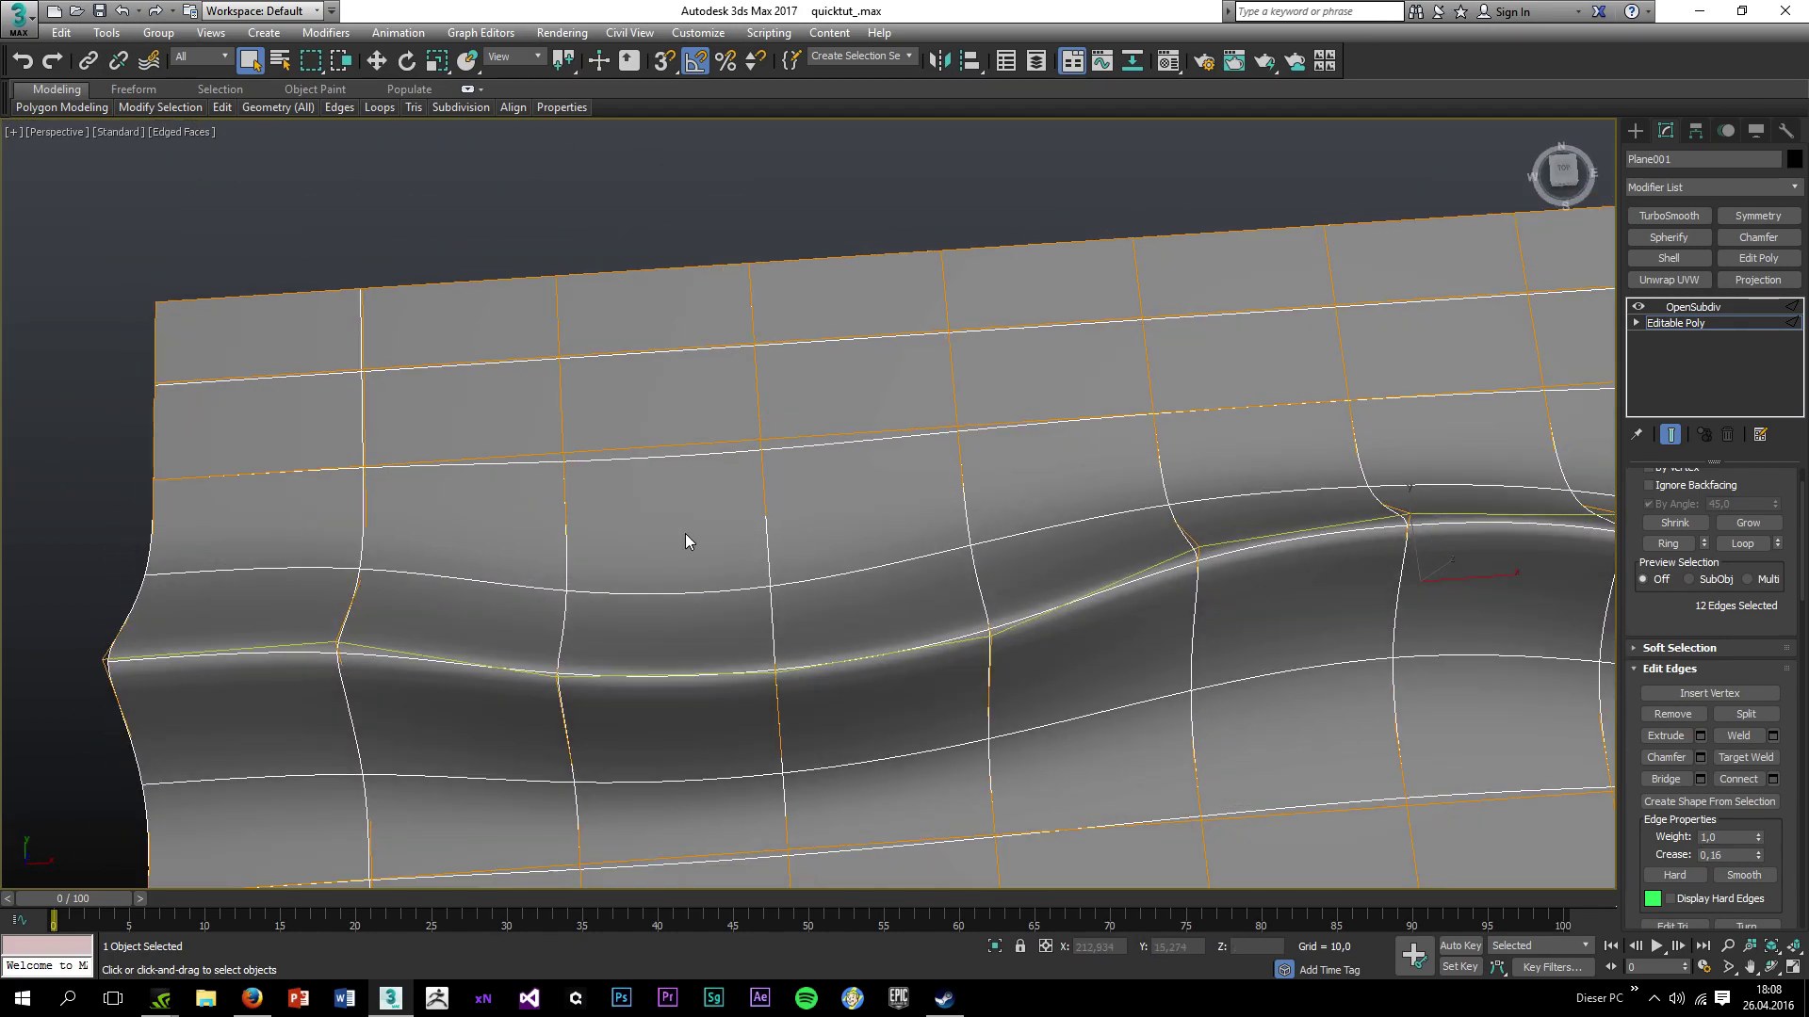
Set the crease of the second edge from the strip's end on the crest loop to 0,06.
left_click(379, 654, "ctrl")
left_click_drag(1758, 859, 1758, 909)
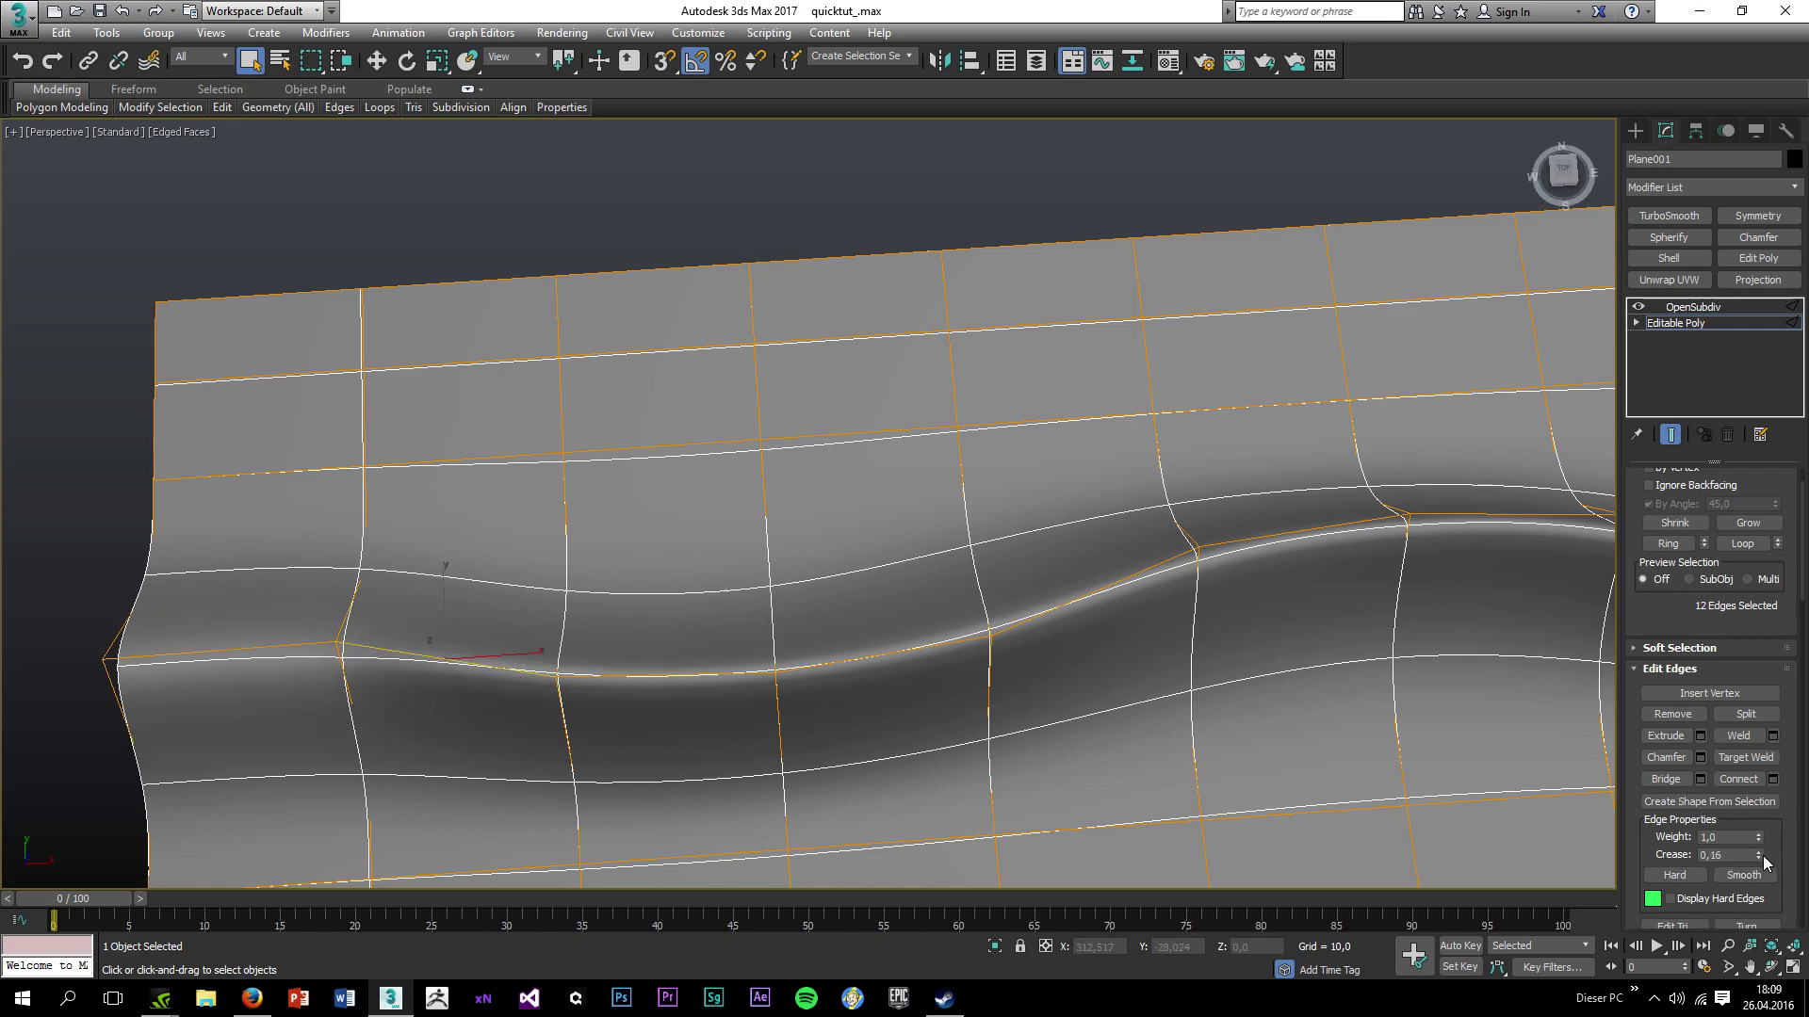
left_click_drag(1758, 855, 1748, 863)
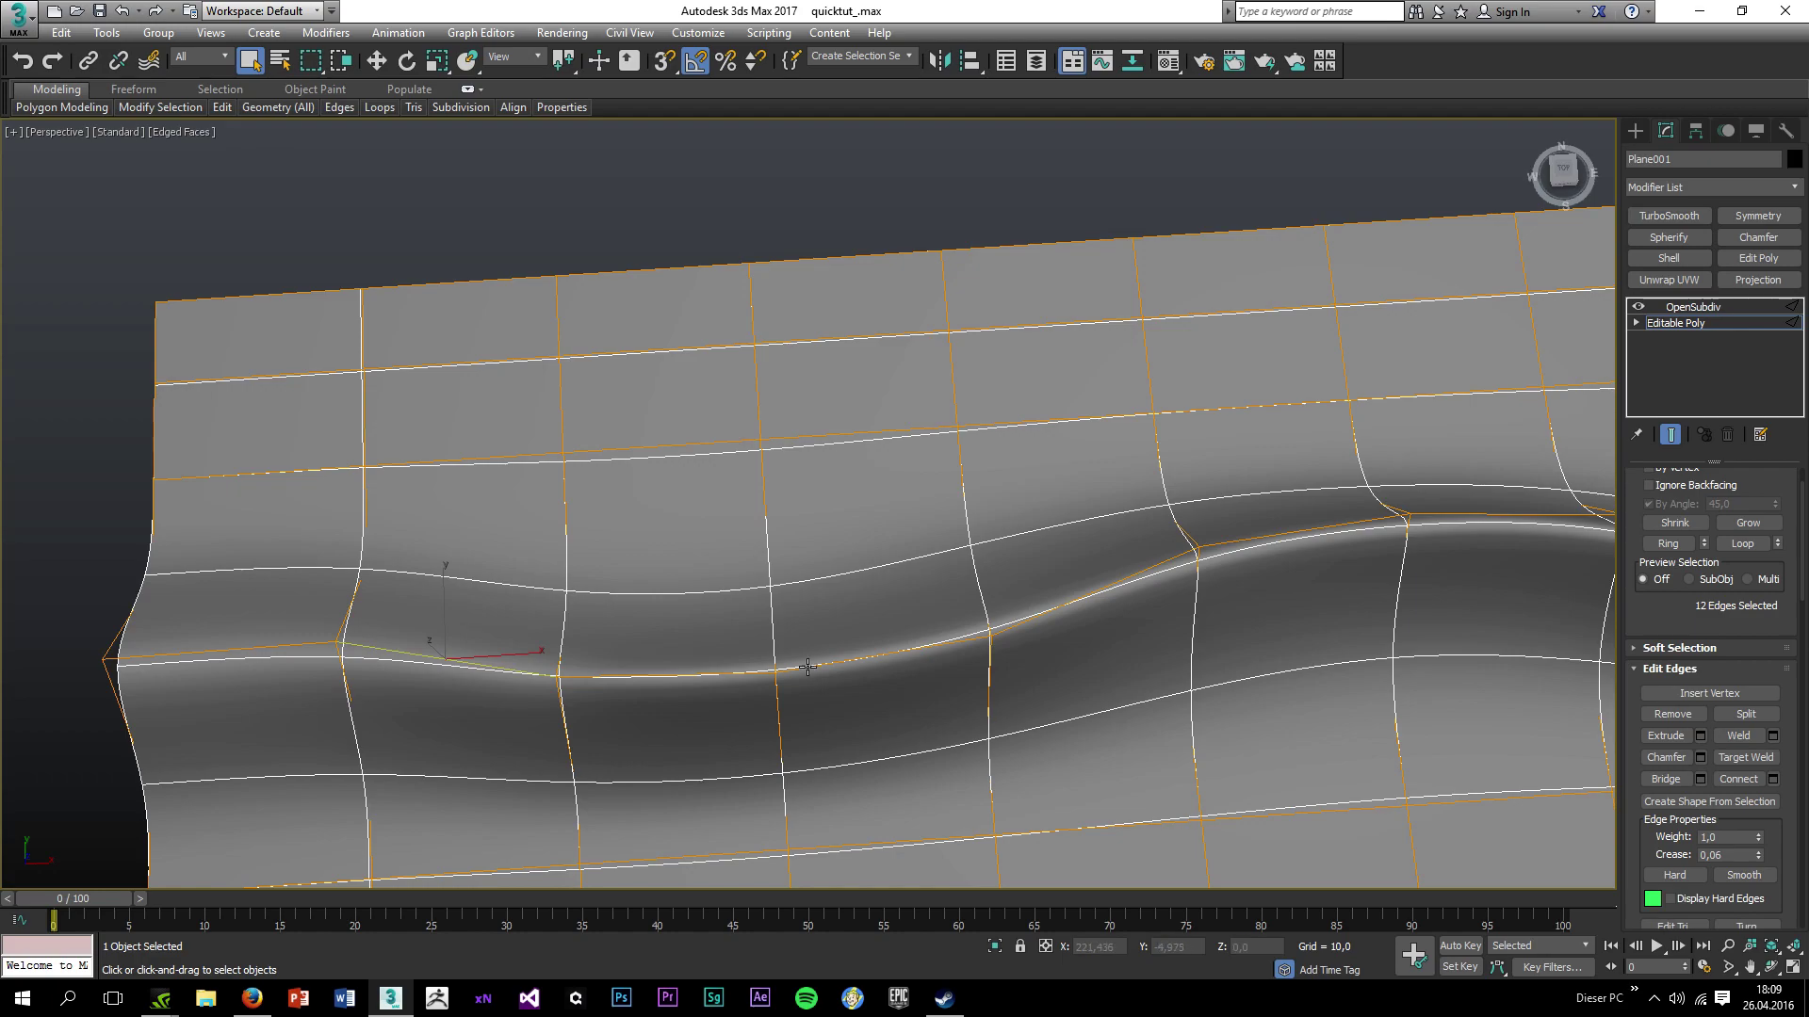
Set the crease of the third edge from the strip's end on the crest loop to 0,08.
left_click_drag(690, 641, 727, 709)
left_click_drag(1754, 865, 1755, 870)
middle_click_drag(783, 558, 860, 605, "alt")
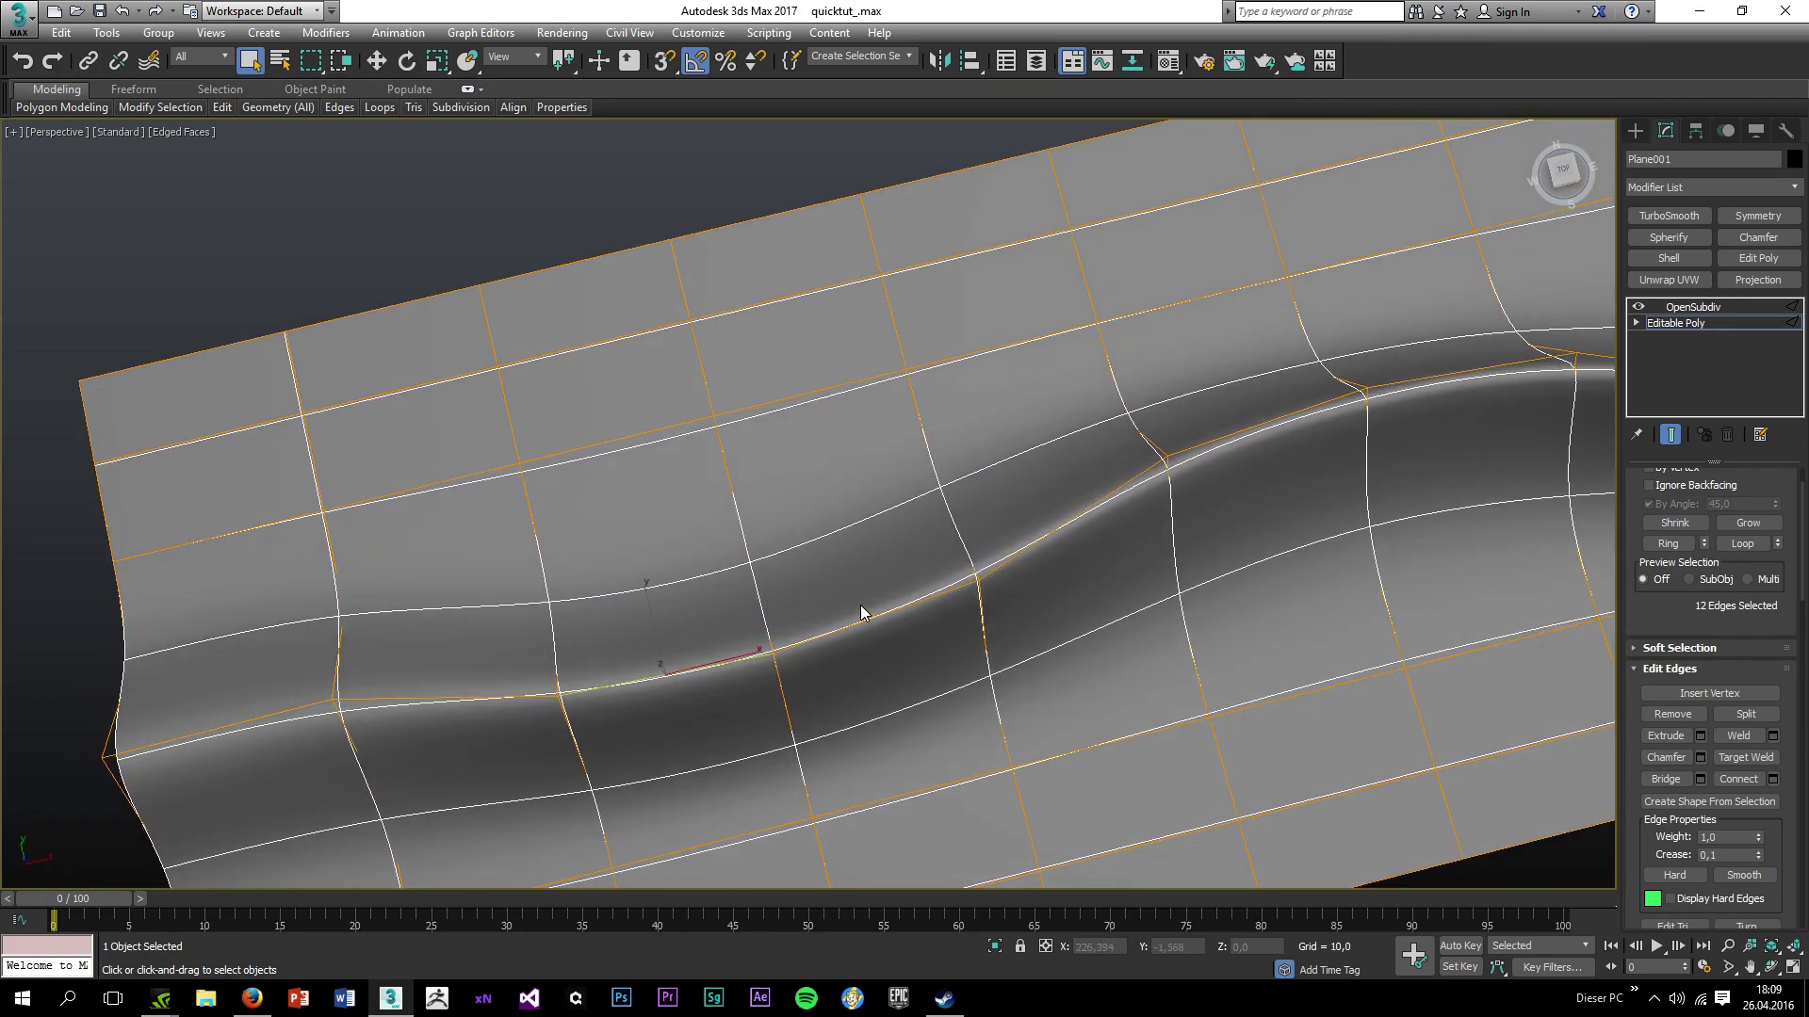
left_click(1758, 859)
middle_click_drag(1025, 640, 1009, 496, "alt")
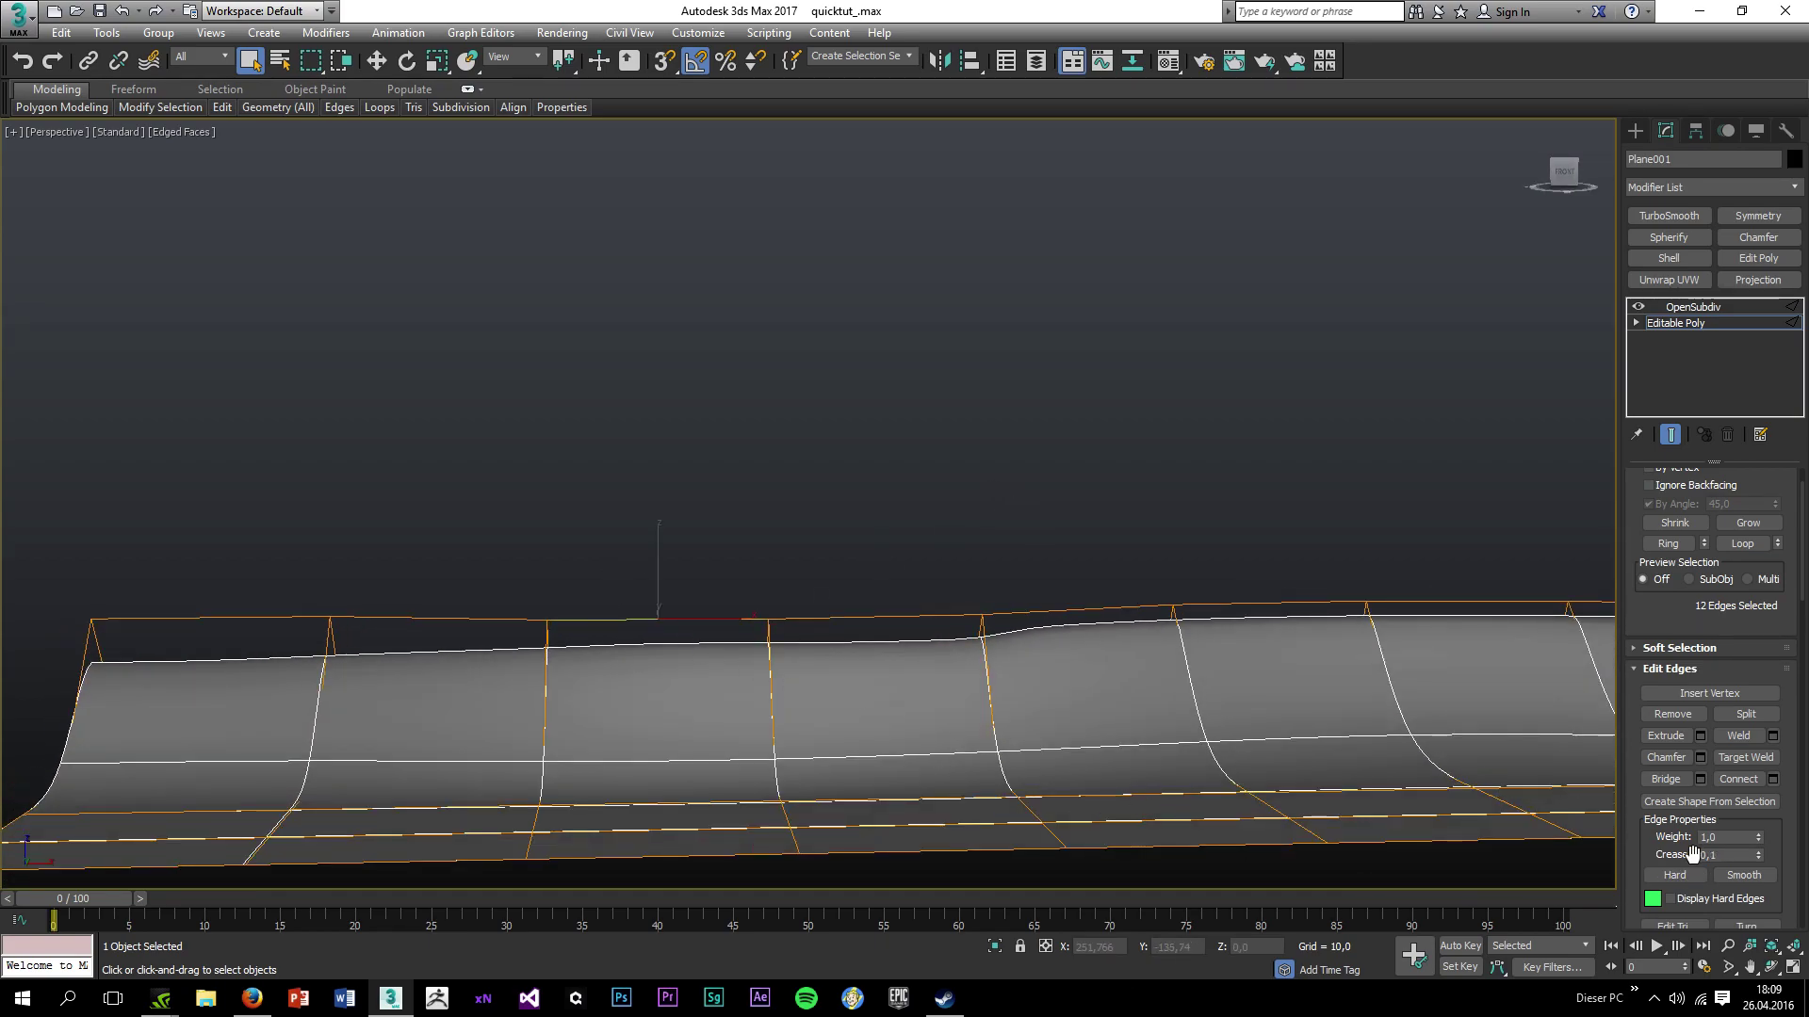
left_click(1759, 859)
left_click(1759, 859)
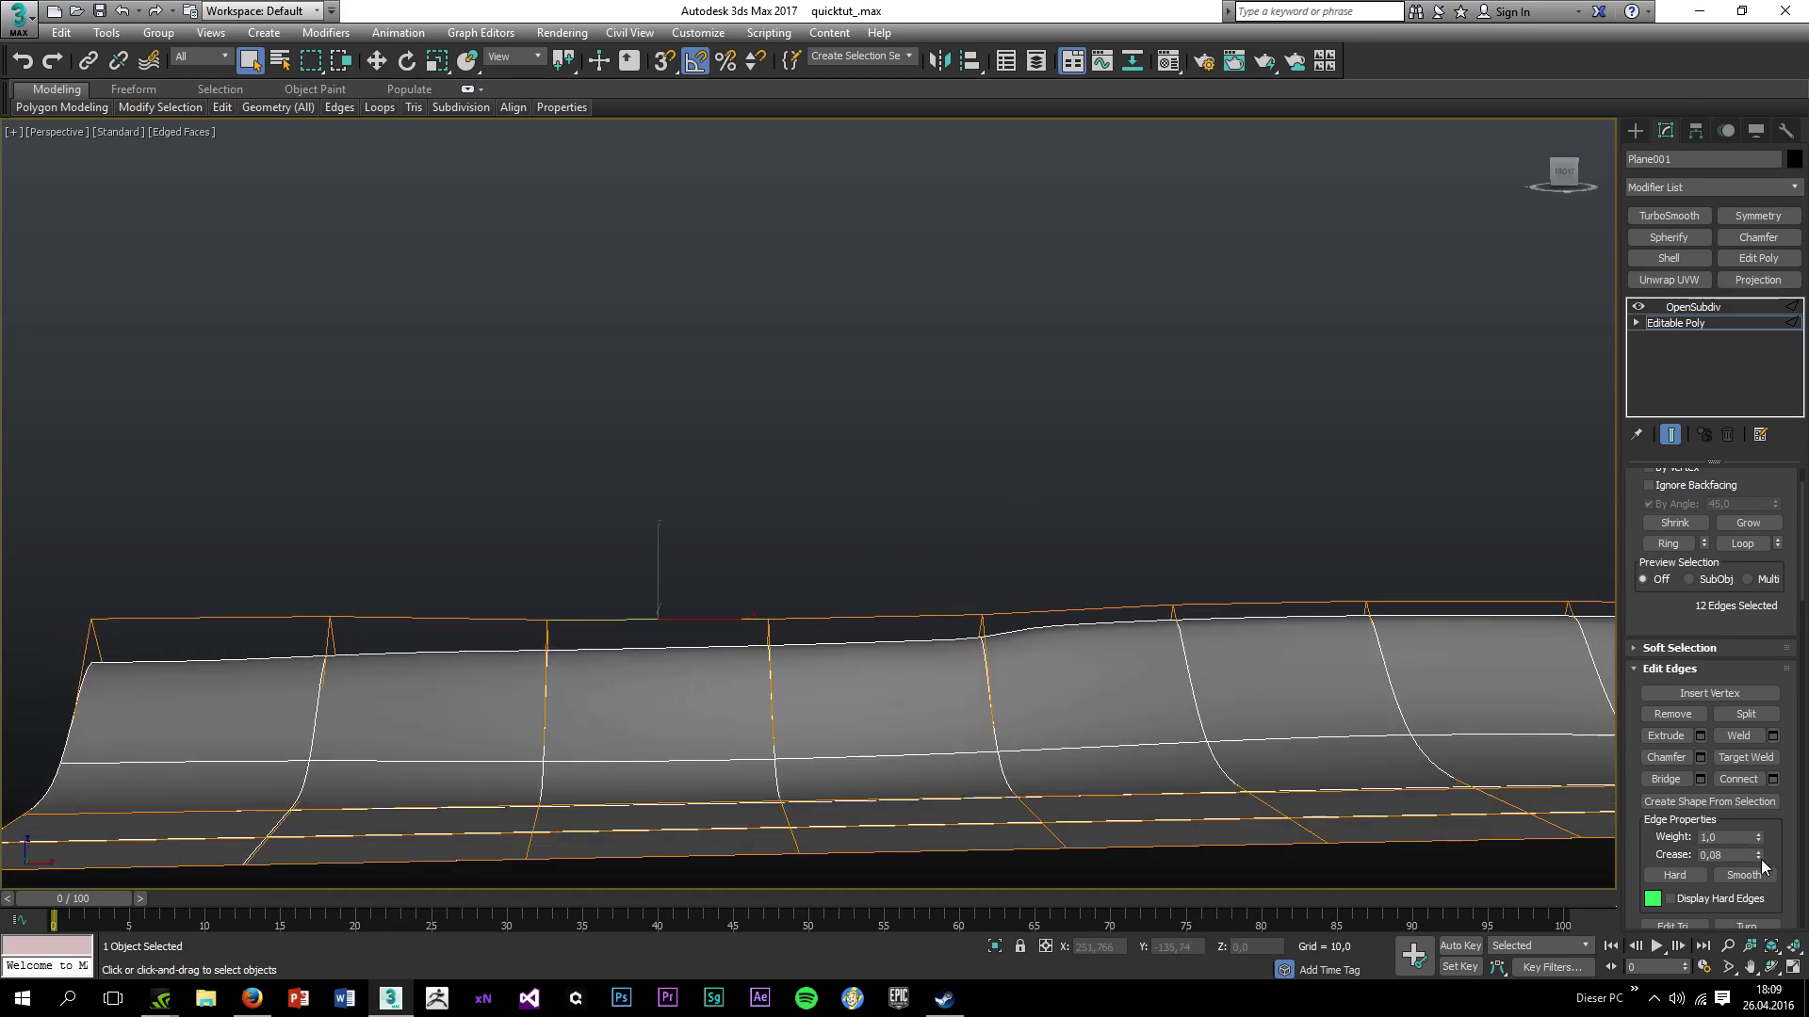
Set the crease of the crest loop edge at the top of the middle hump to 0,11.
middle_click_drag(1070, 642, 1073, 814, "alt")
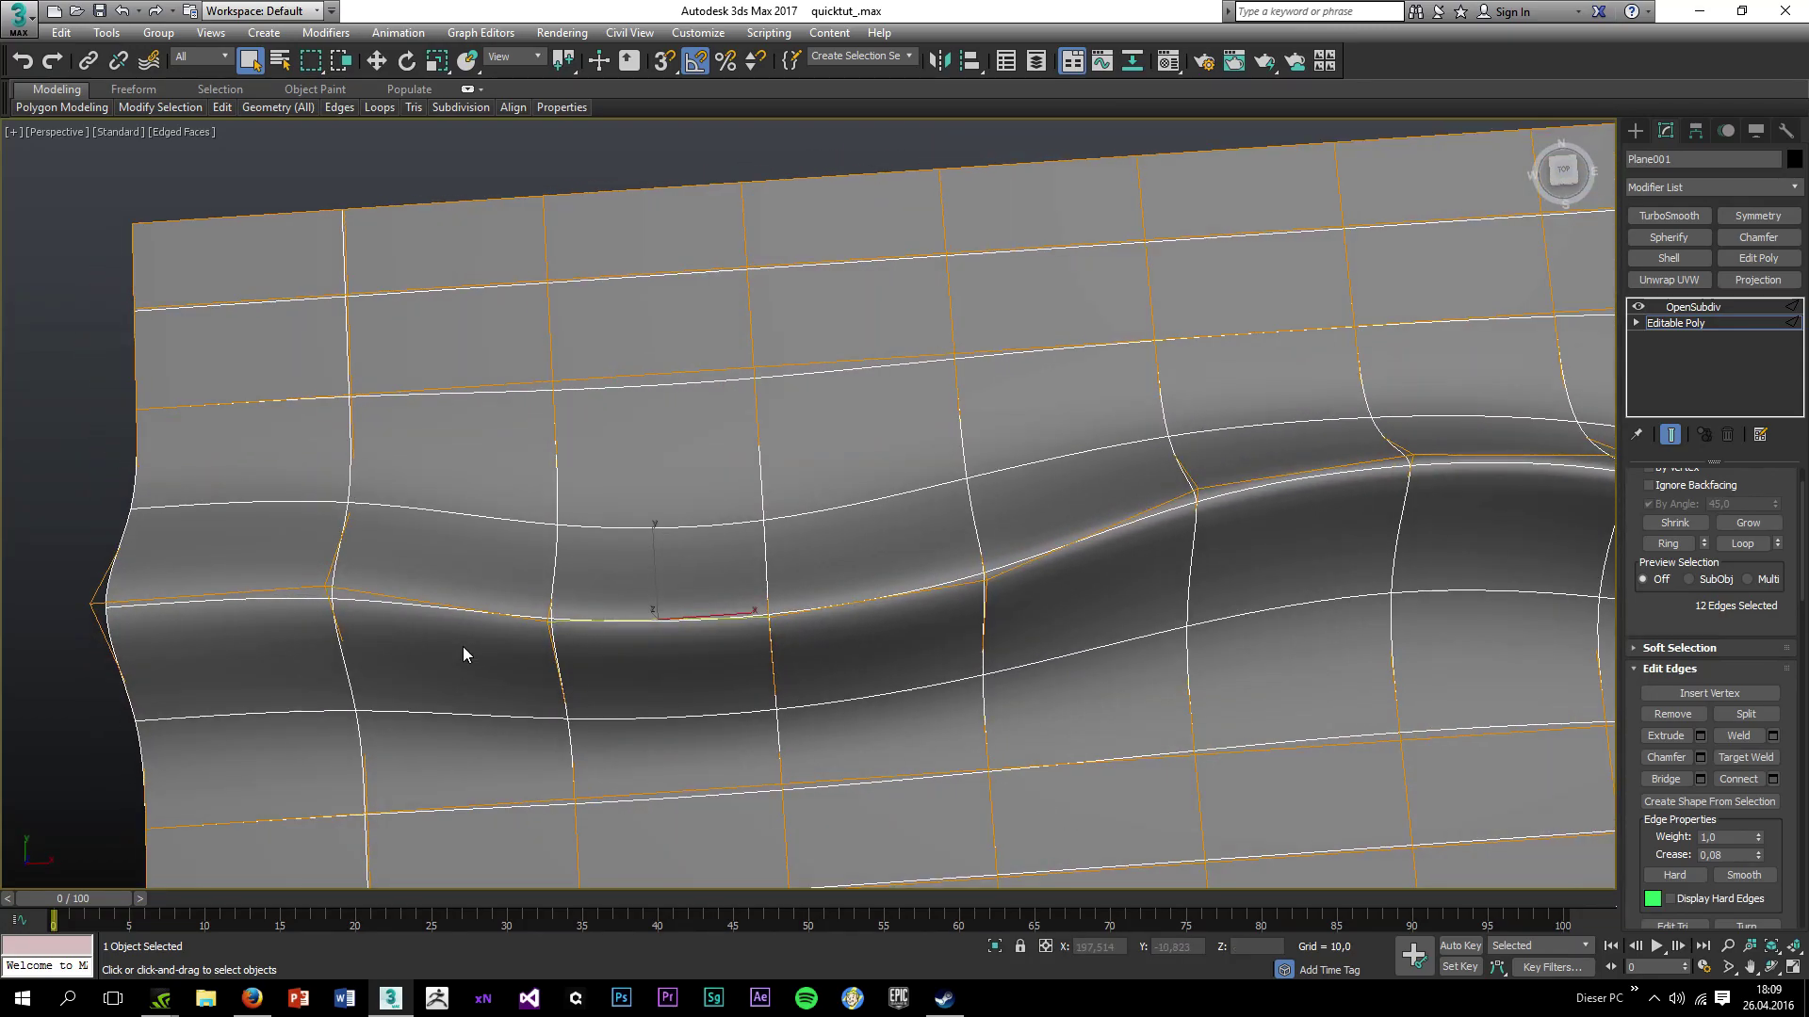
middle_click_drag(393, 626, 1061, 650, "alt")
left_click(1074, 620)
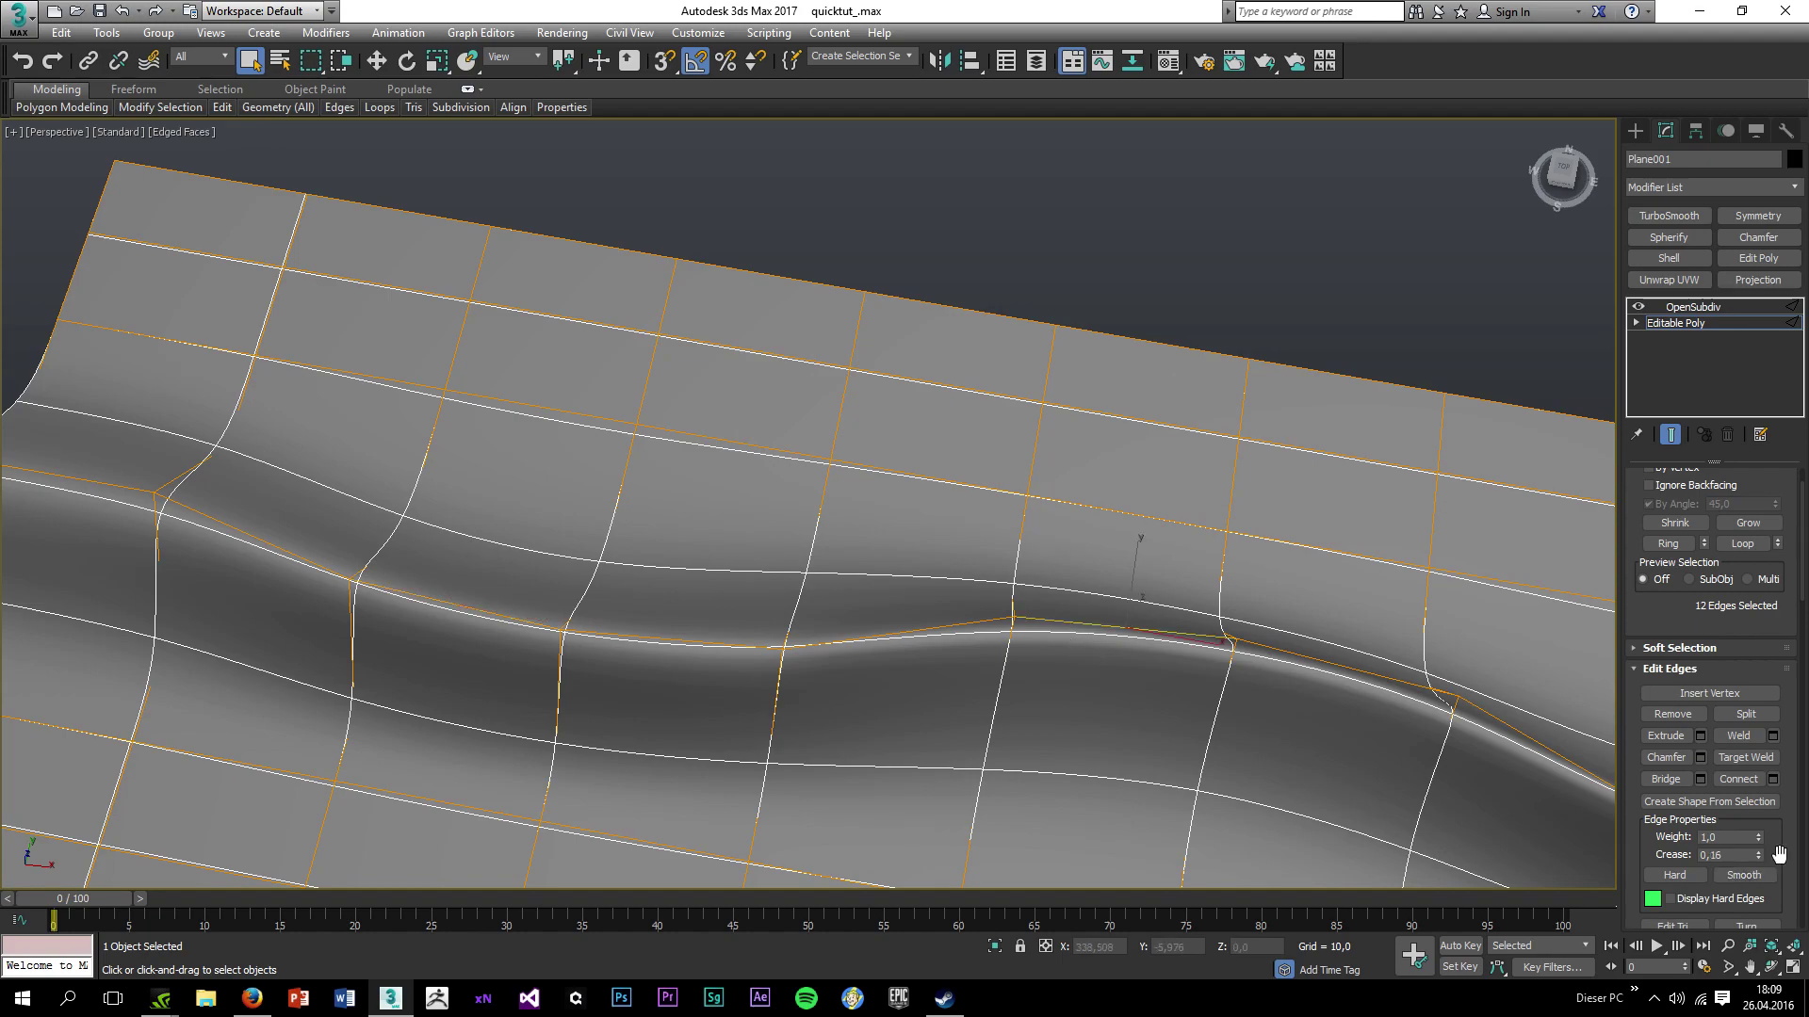
left_click(1759, 858)
left_click(1759, 858)
left_click(1759, 858)
left_click(1759, 858)
left_click(1759, 859)
Adjust the crease of the edge beyond the middle hump's top edge and set the top edge's crease to 0,2.
middle_click_drag(1108, 686, 975, 648)
left_click(1222, 636)
left_click(1758, 857)
left_click(1036, 608)
middle_click_drag(1061, 625, 1070, 553, "alt")
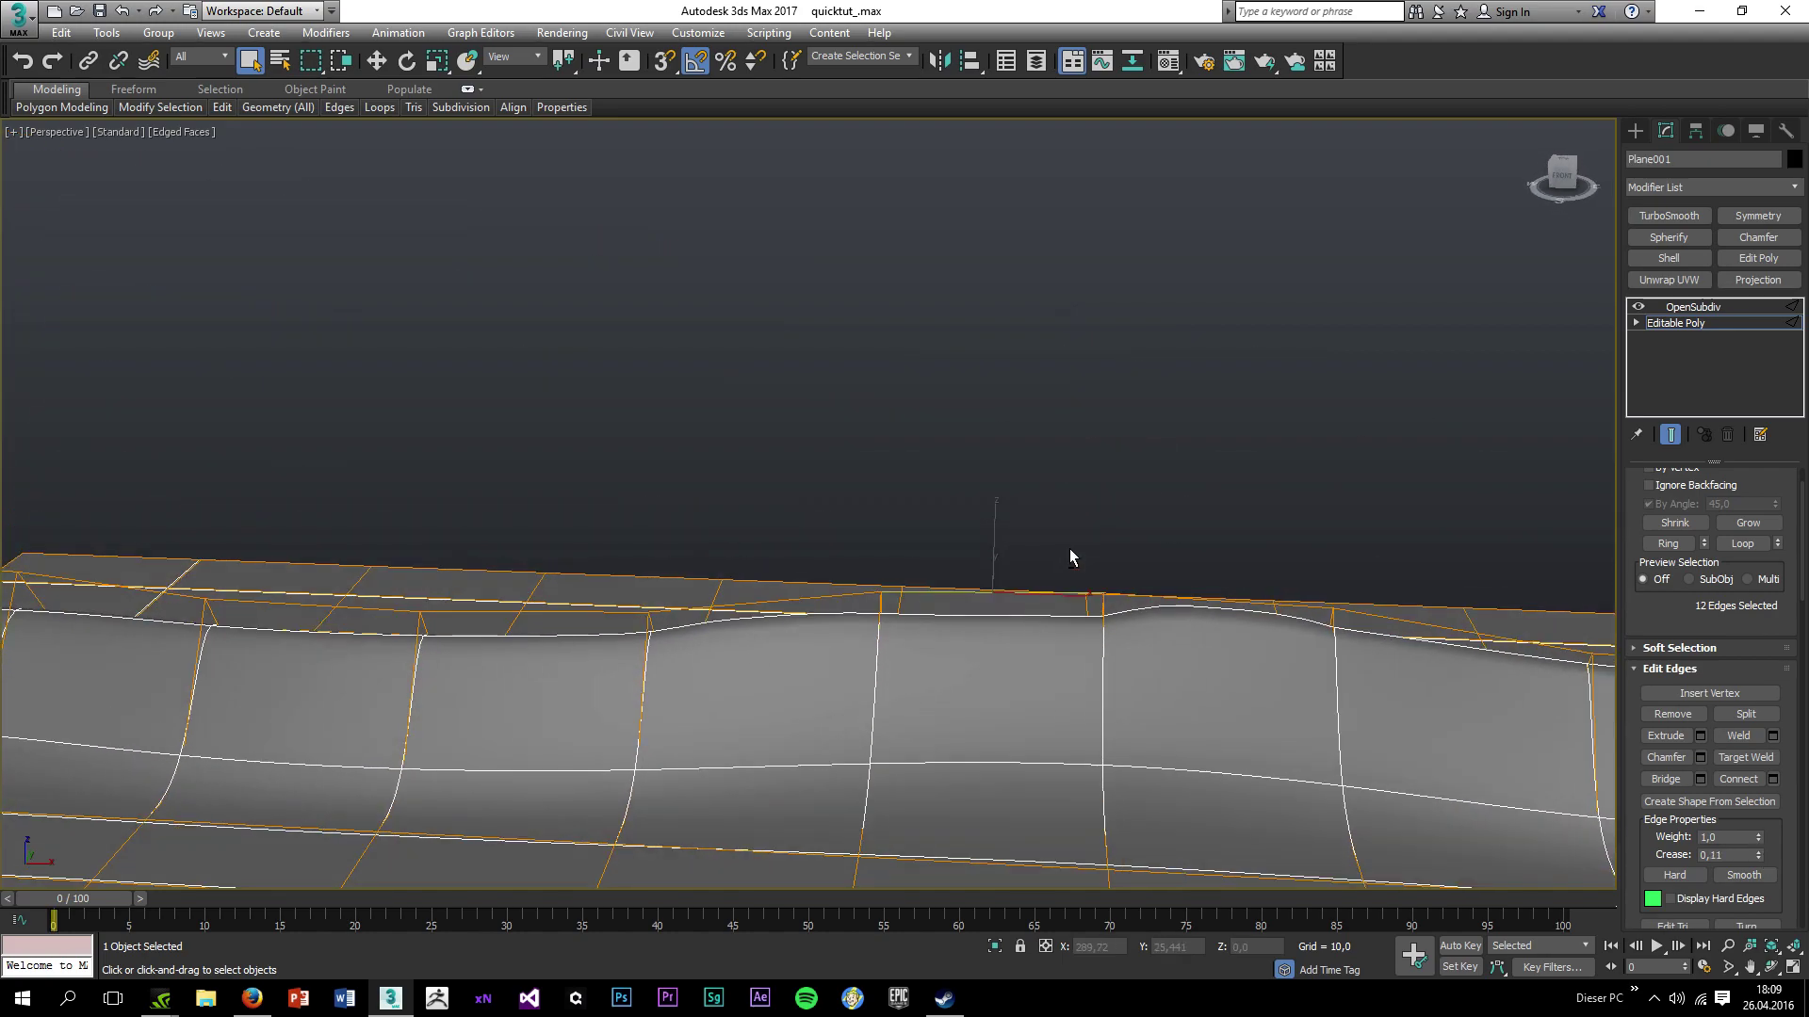
left_click(1759, 852)
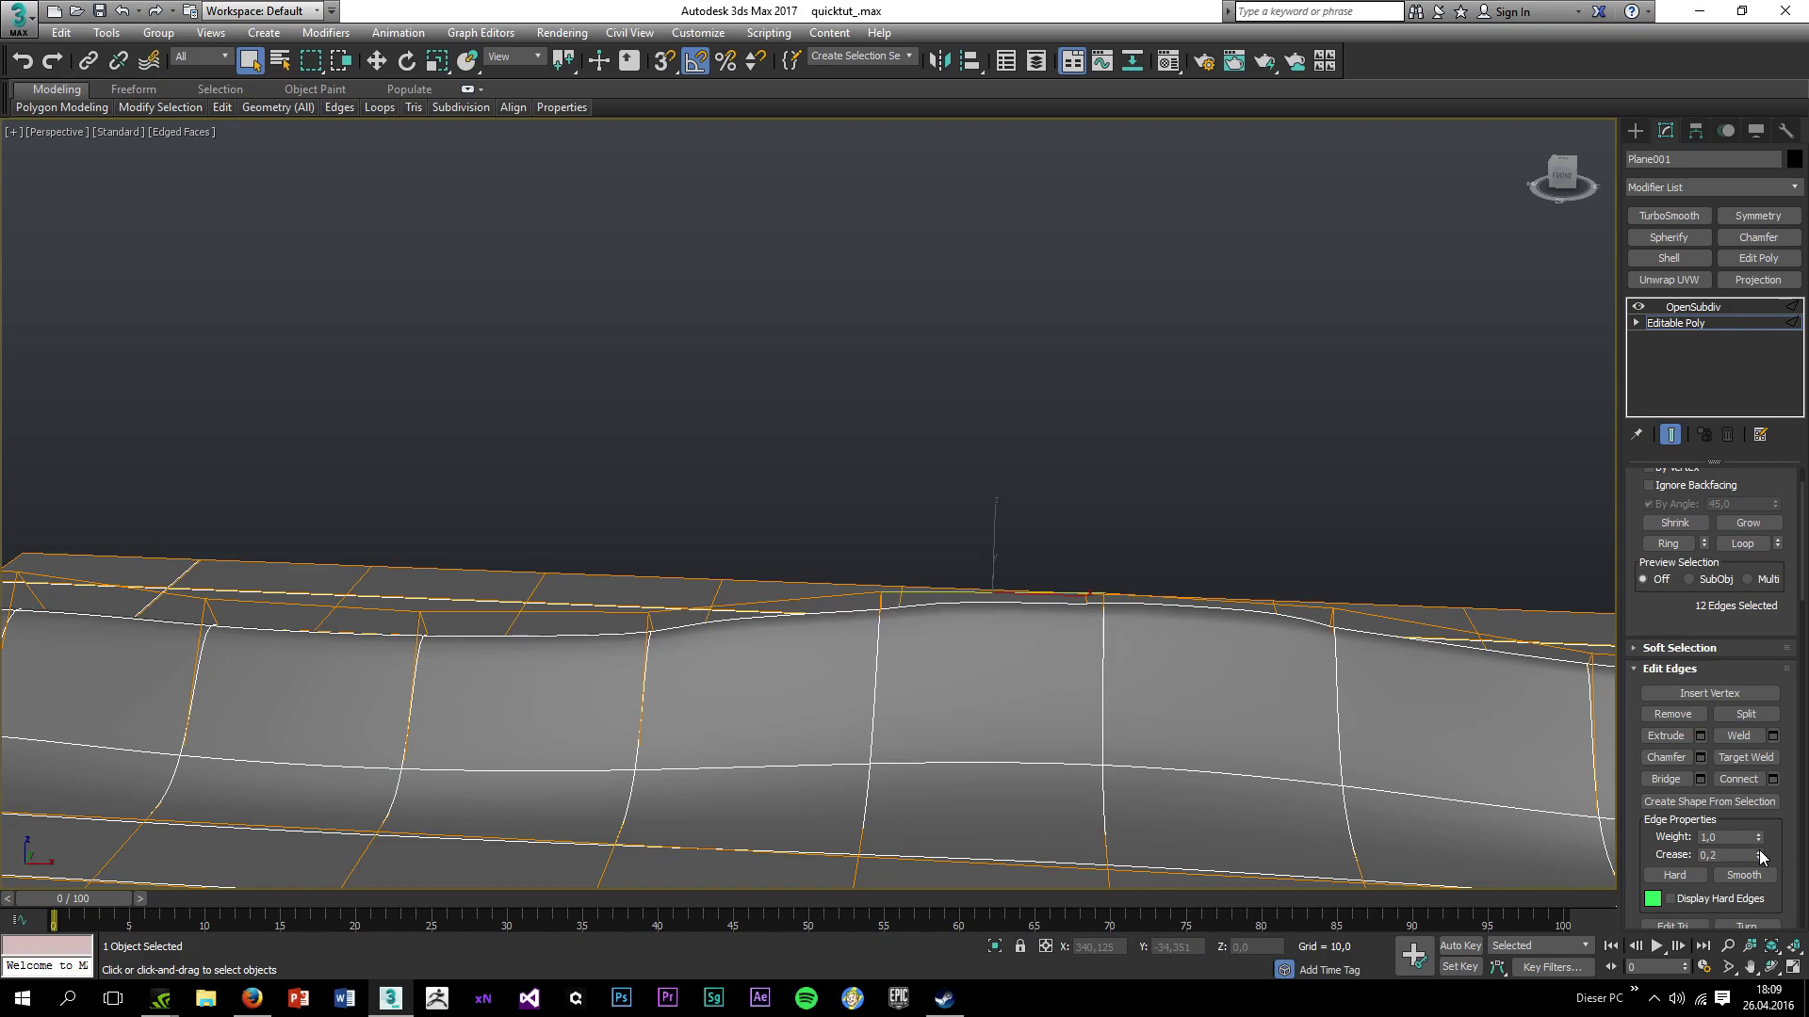
Adjust the crease of the sloping crest loop edge leading up to the middle hump.
middle_click_drag(778, 672, 744, 624, "alt")
left_click(738, 615)
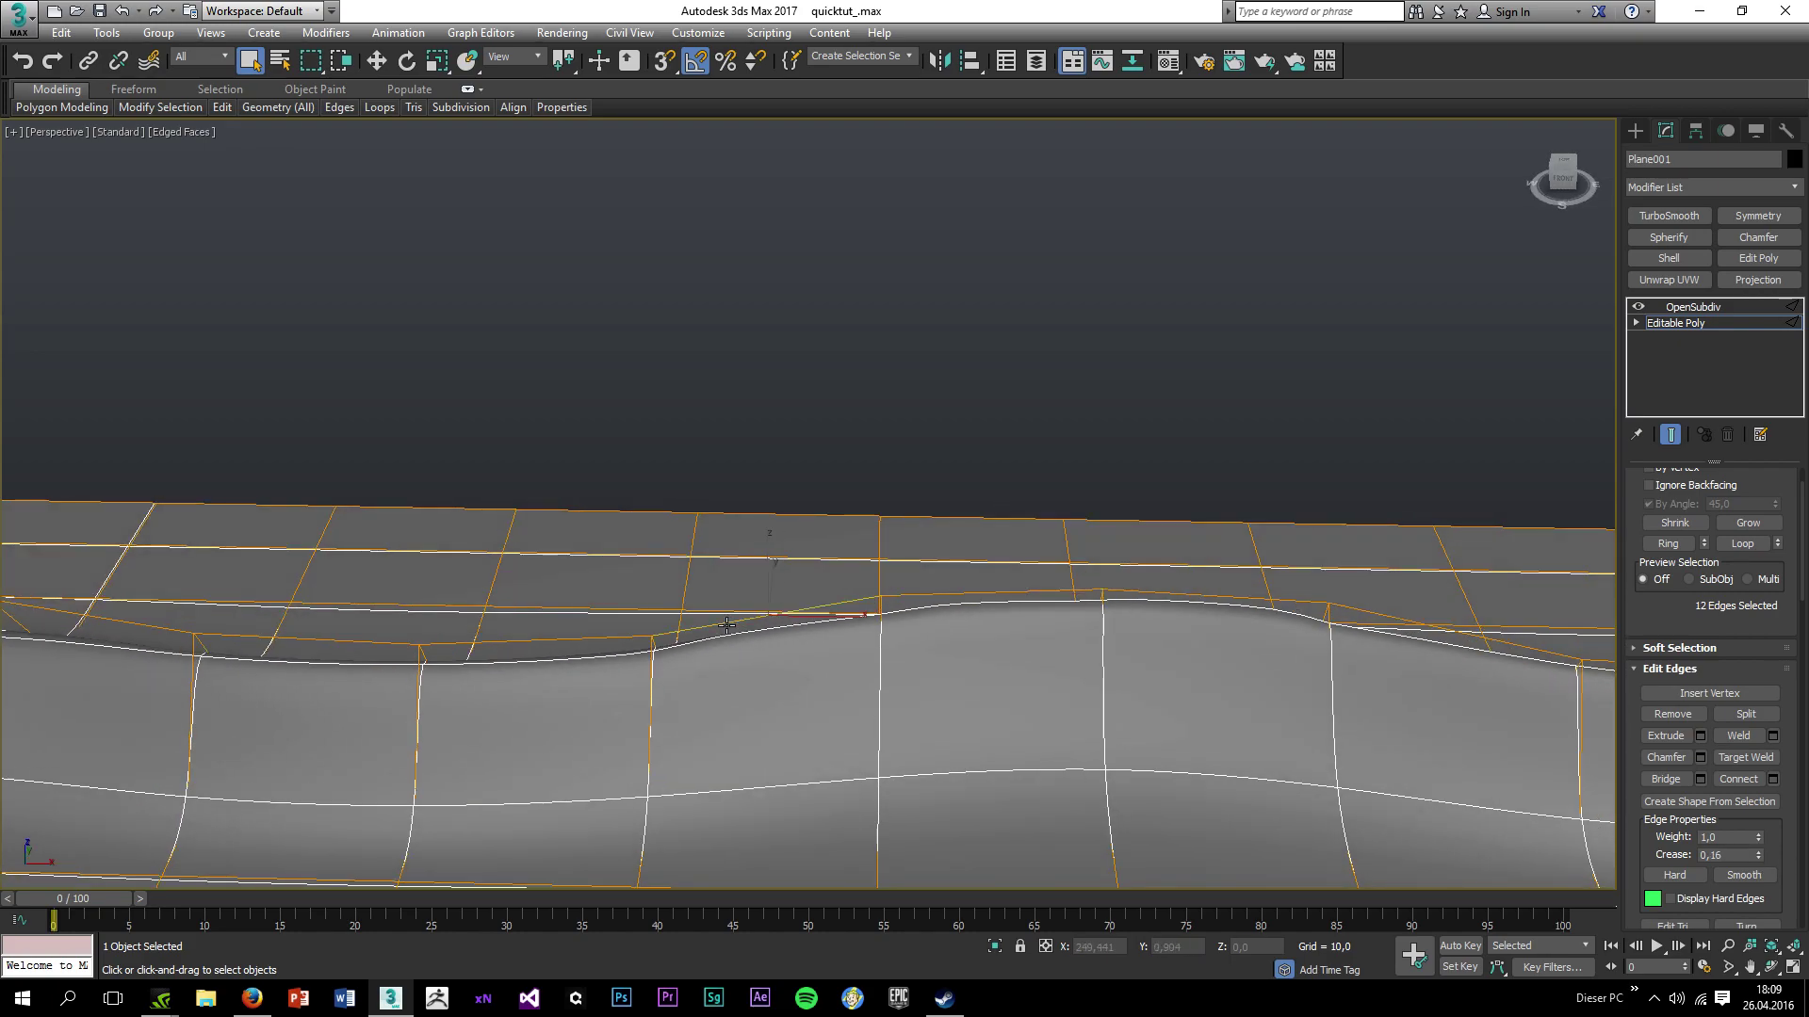
left_click(1755, 853)
left_click(1757, 857)
Fine-tune the creases of the middle hump's top edge and of the edge just beyond it.
left_click(1013, 594)
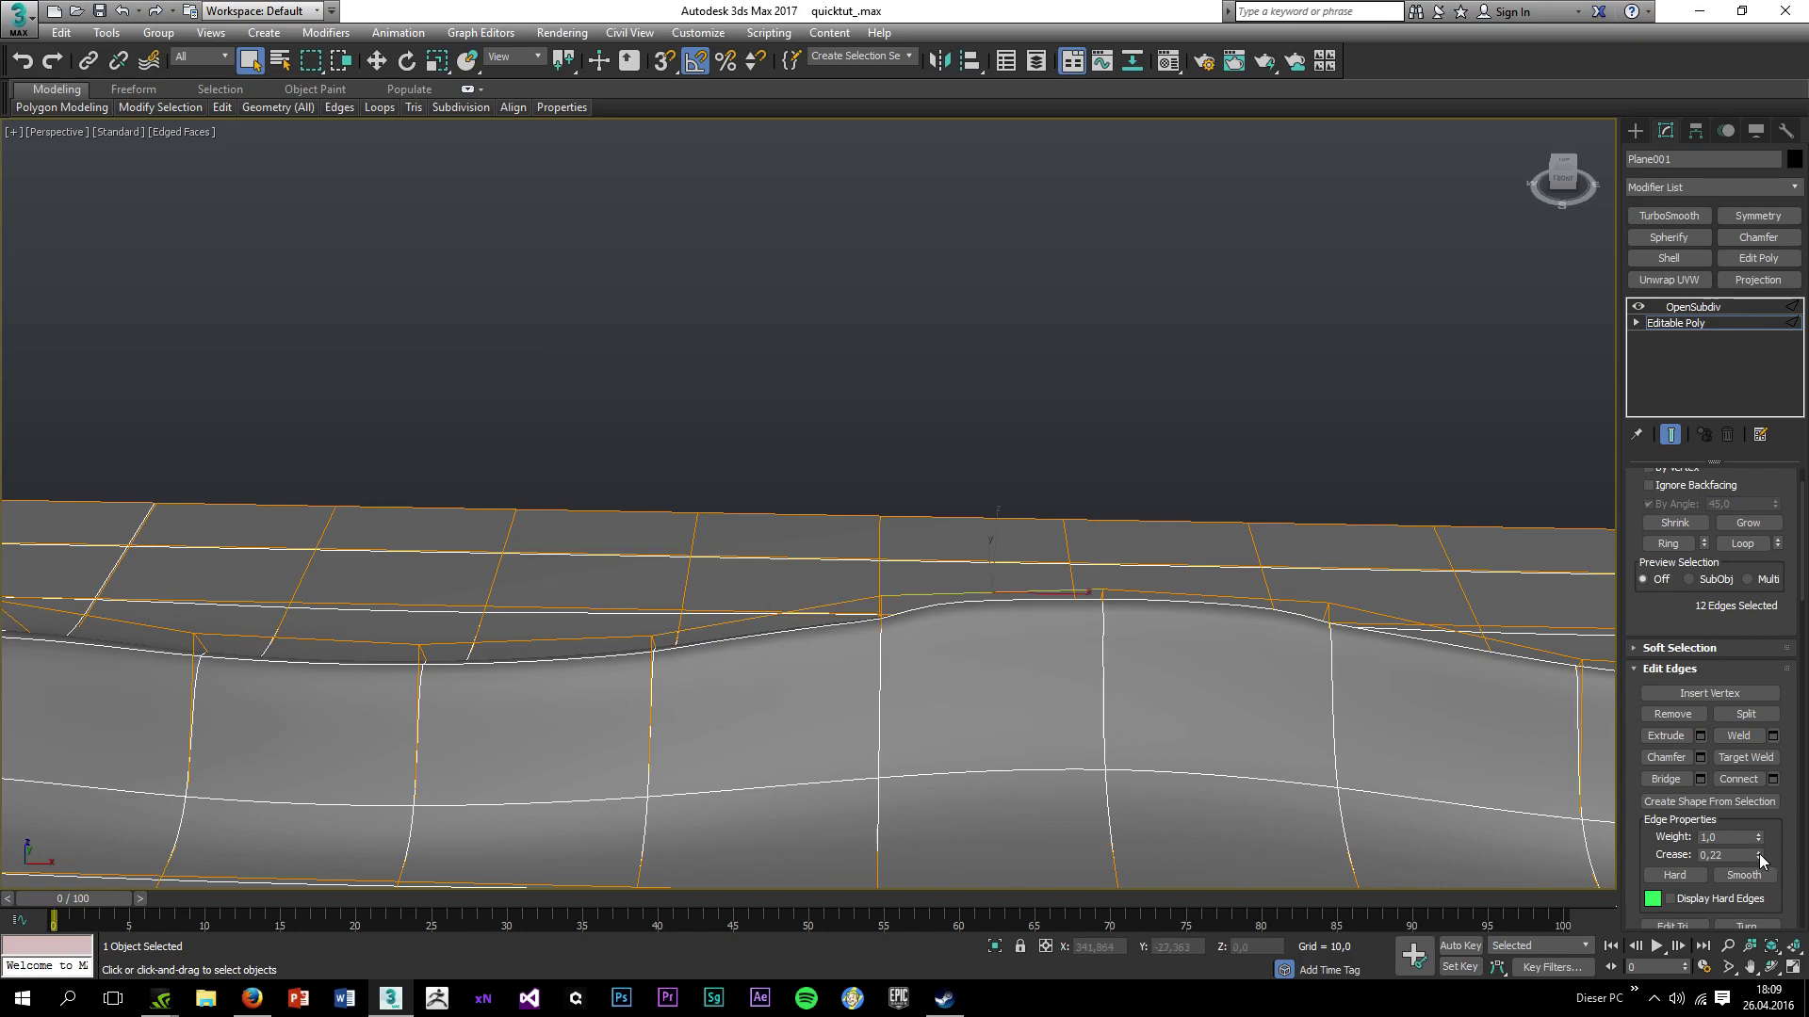
left_click_drag(1756, 856, 1758, 866)
left_click(1093, 380)
left_click(1239, 597)
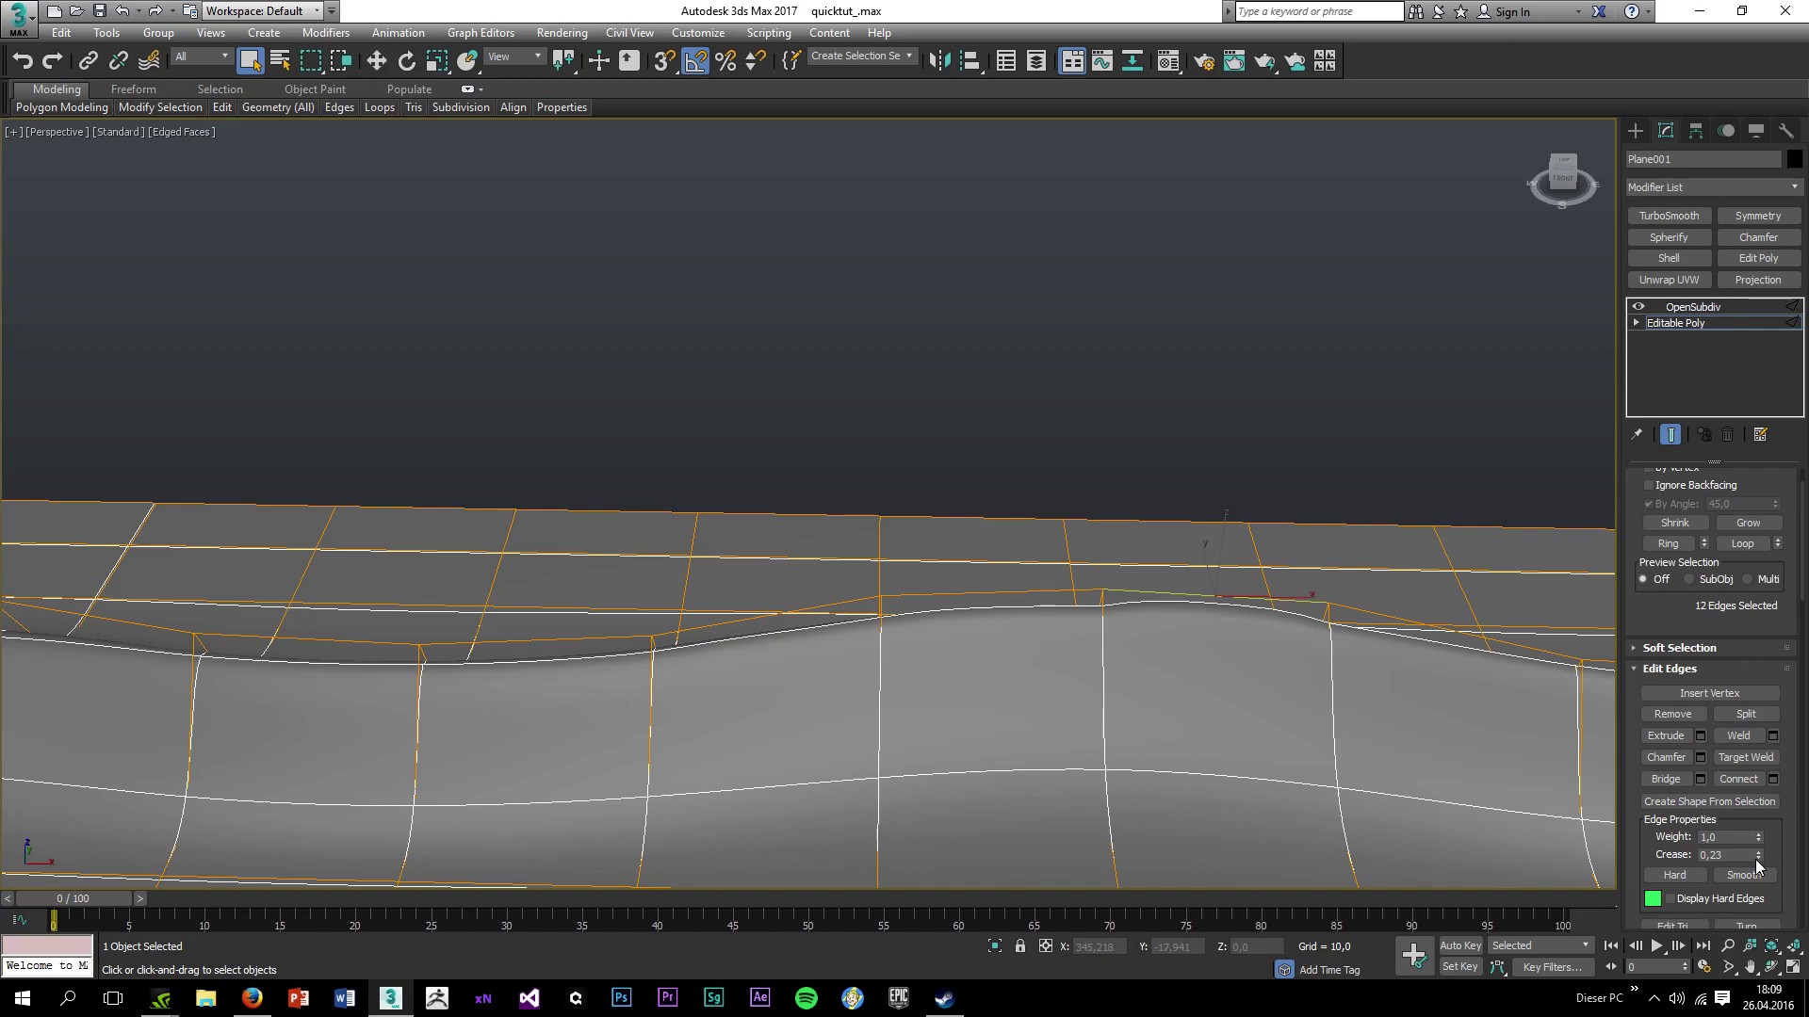
left_click_drag(1758, 864, 1758, 866)
Leave edge editing, deselect the strip and inspect its smoothed ridge with the edge display hidden.
middle_click_drag(1088, 615, 942, 603, "alt")
left_click(1687, 309)
left_click(587, 204)
key("F4")
scroll(726, 388, "down", 4)
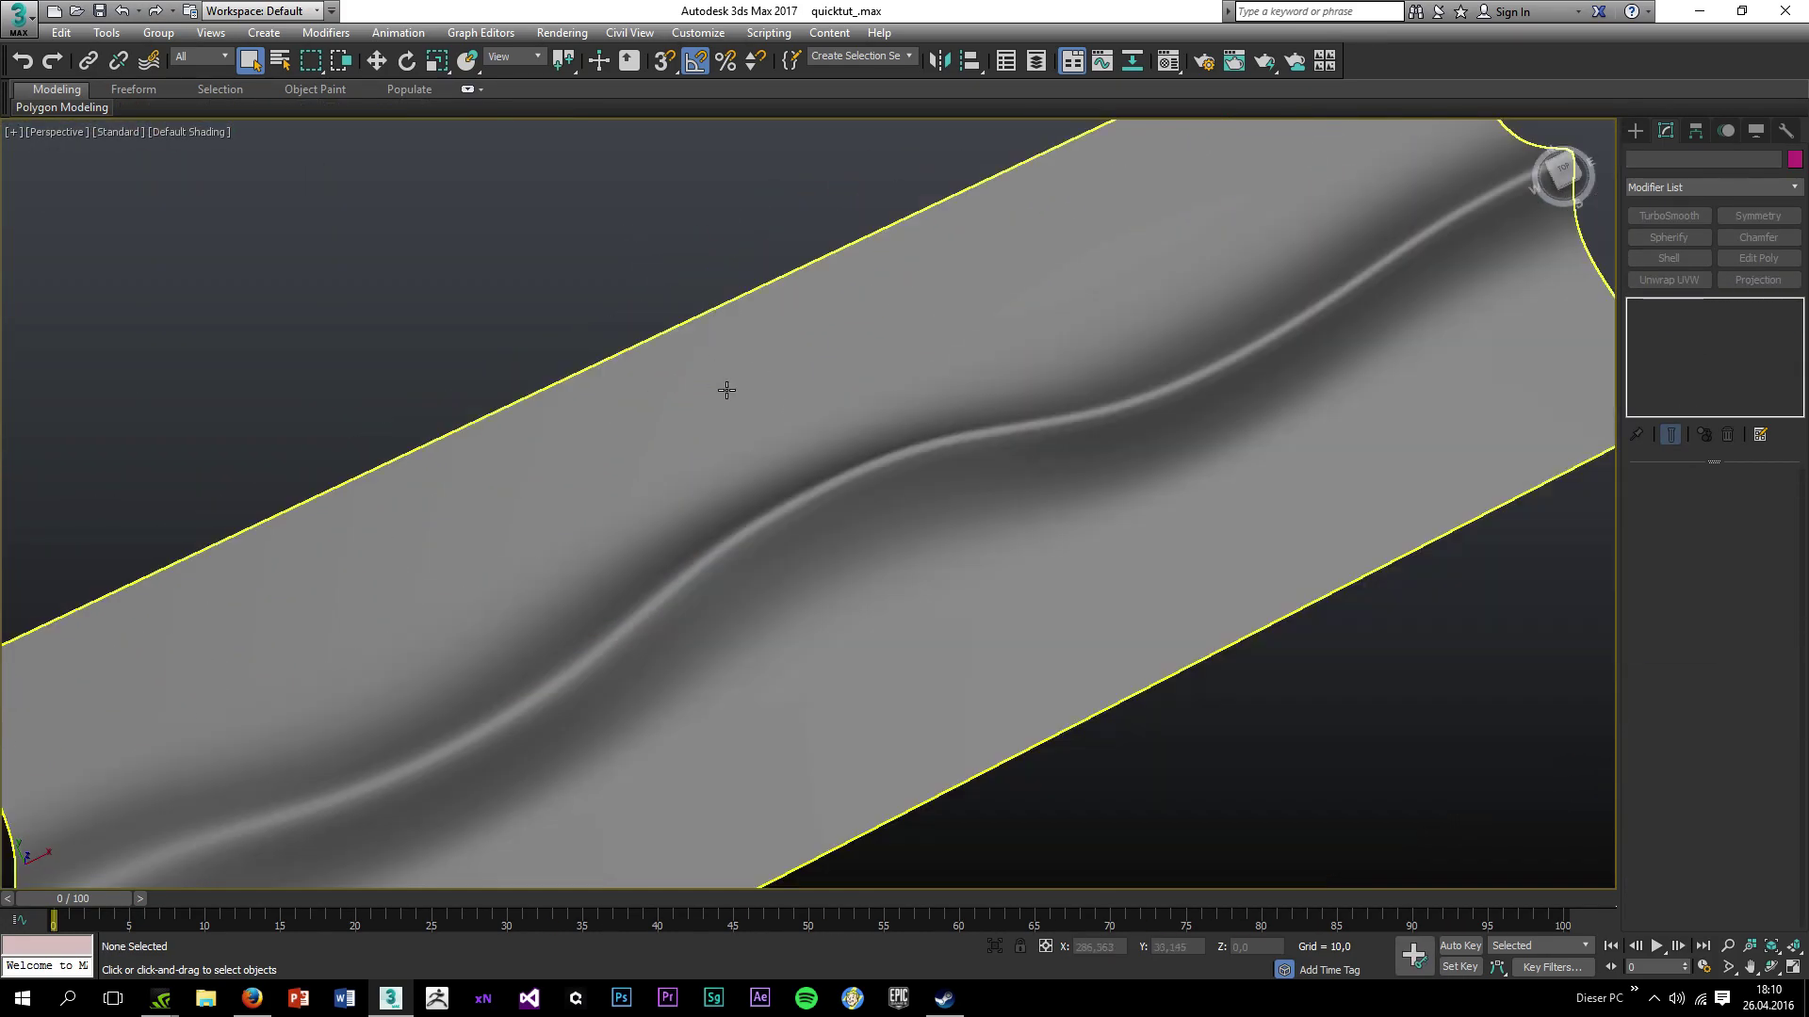
Select the grooved sphere and open it for edge editing with its edges displayed.
middle_click_drag(726, 388, 869, 385, "alt")
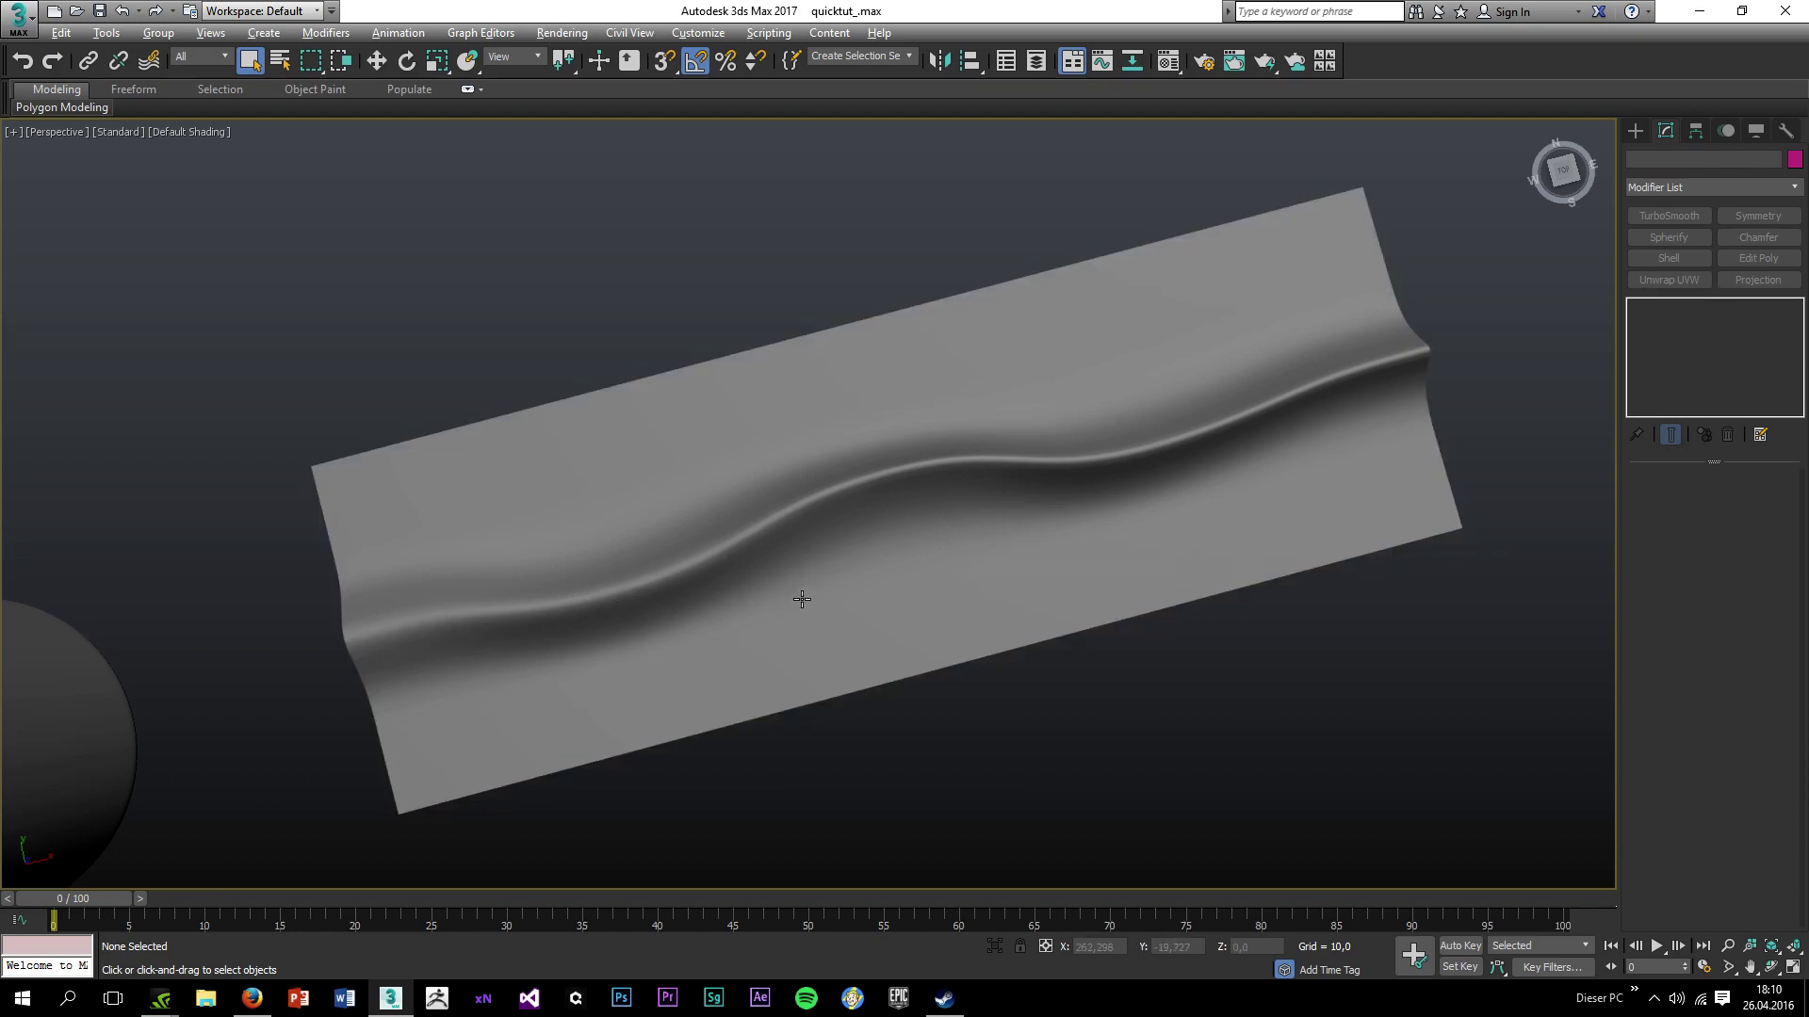
mouse_move(696, 640)
middle_mouse_down("alt")
mouse_move(750, 557)
mouse_move(682, 613)
mouse_move(830, 759)
mouse_move(670, 732)
mouse_move(641, 767)
mouse_move(630, 590)
mouse_move(527, 678)
mouse_move(505, 750)
mouse_move(523, 657)
mouse_move(396, 624)
mouse_move(638, 678)
mouse_move(1042, 669)
mouse_move(652, 688)
mouse_move(675, 644)
middle_mouse_up("alt")
left_click(682, 615)
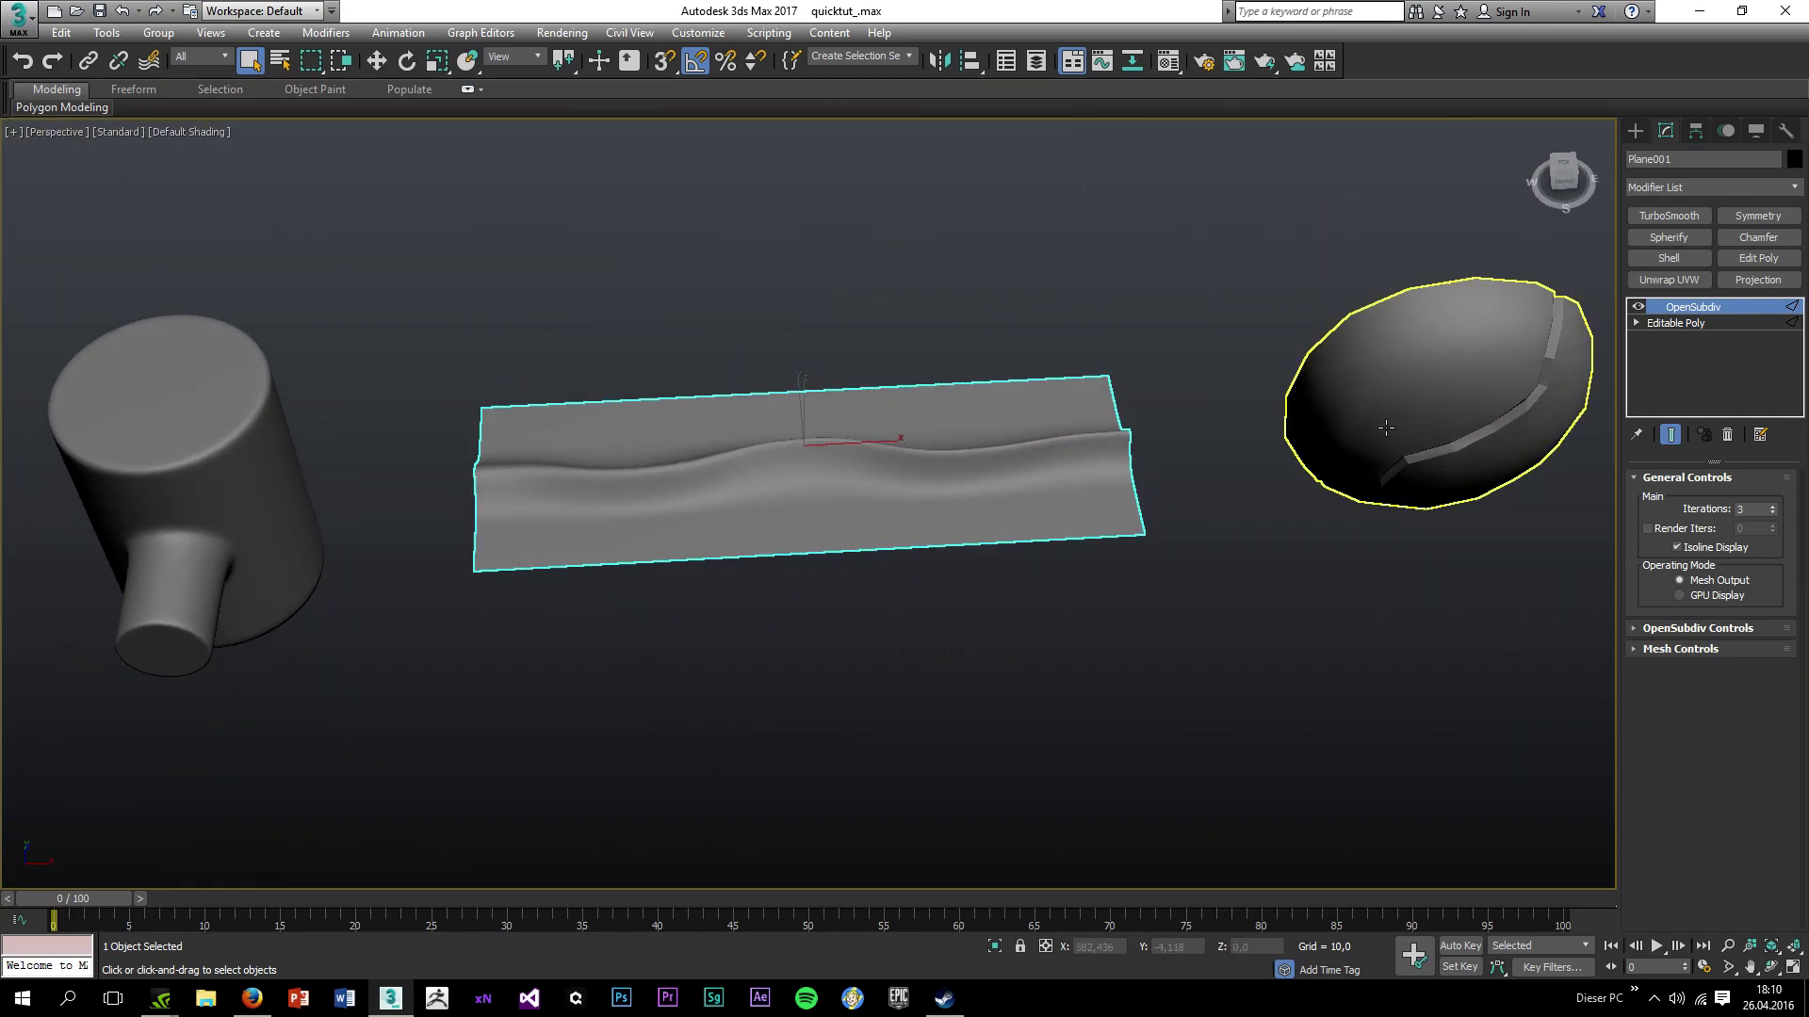
middle_click_drag(1379, 432, 1168, 383, "alt")
left_click(1190, 328)
middle_click_drag(1315, 367, 857, 471)
scroll(859, 470, "up", 4)
left_click(1068, 482)
key("2")
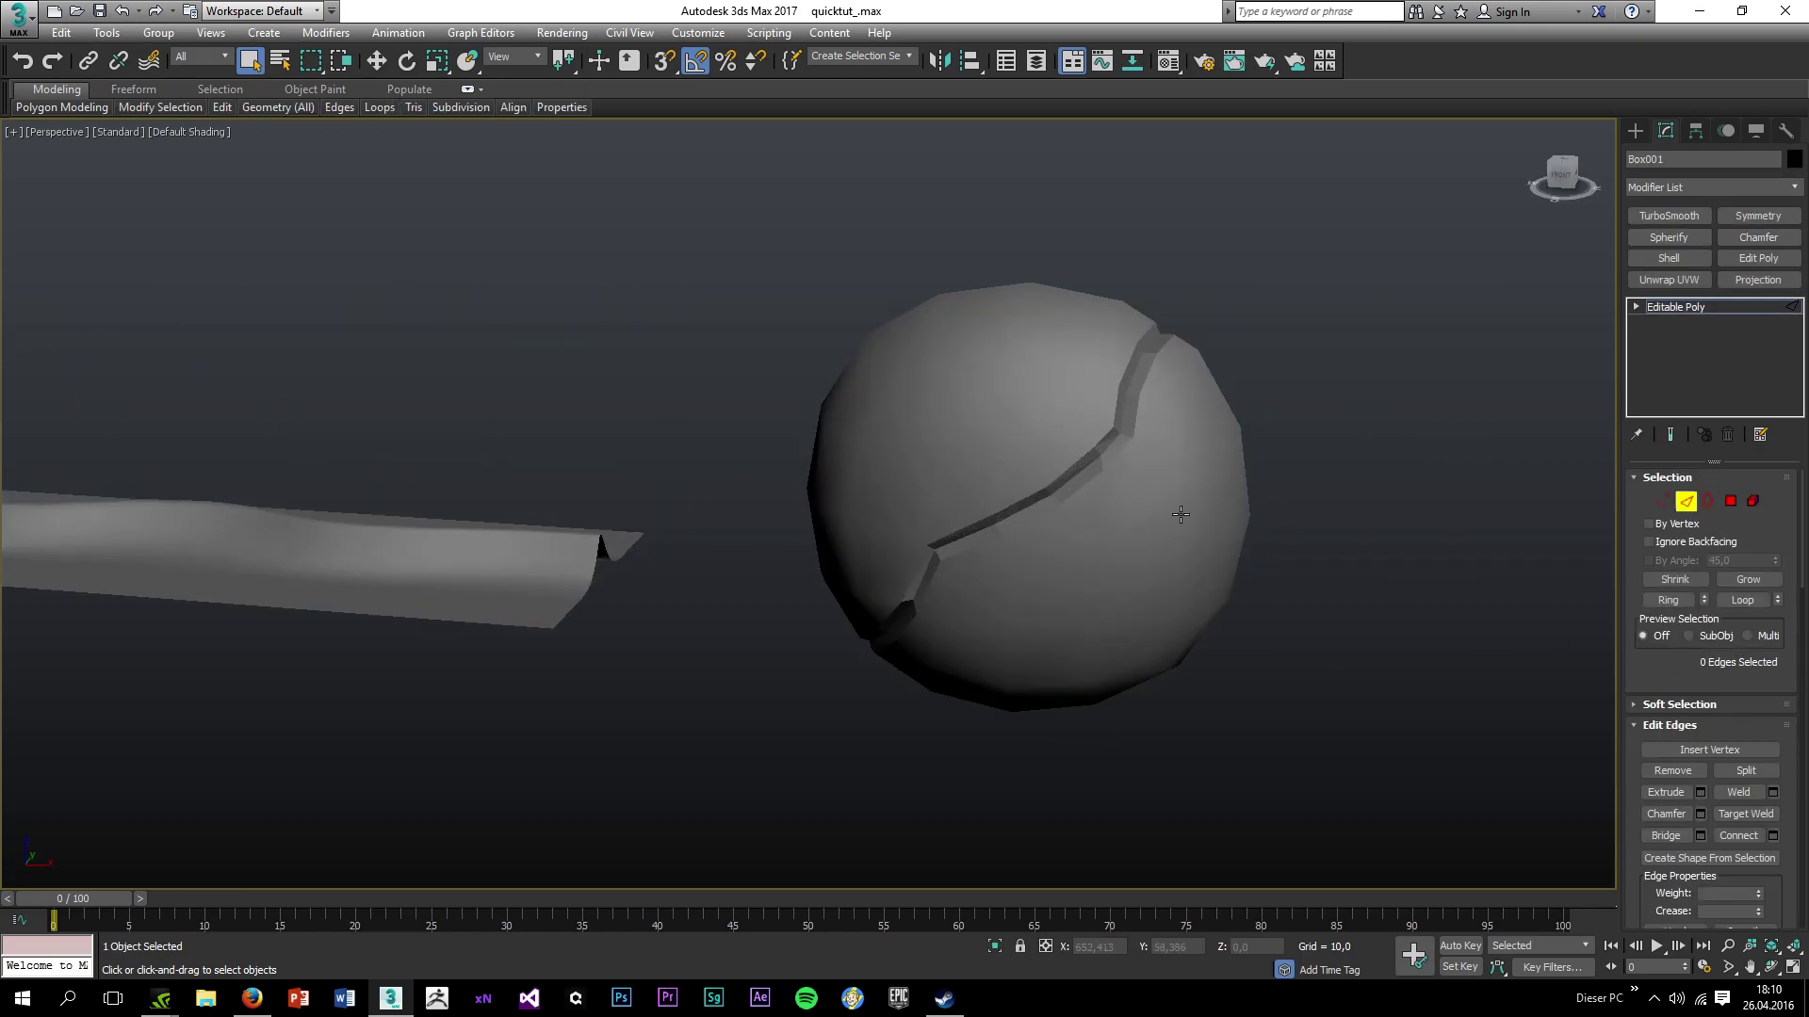
key("F4")
scroll(1134, 433, "up", 3)
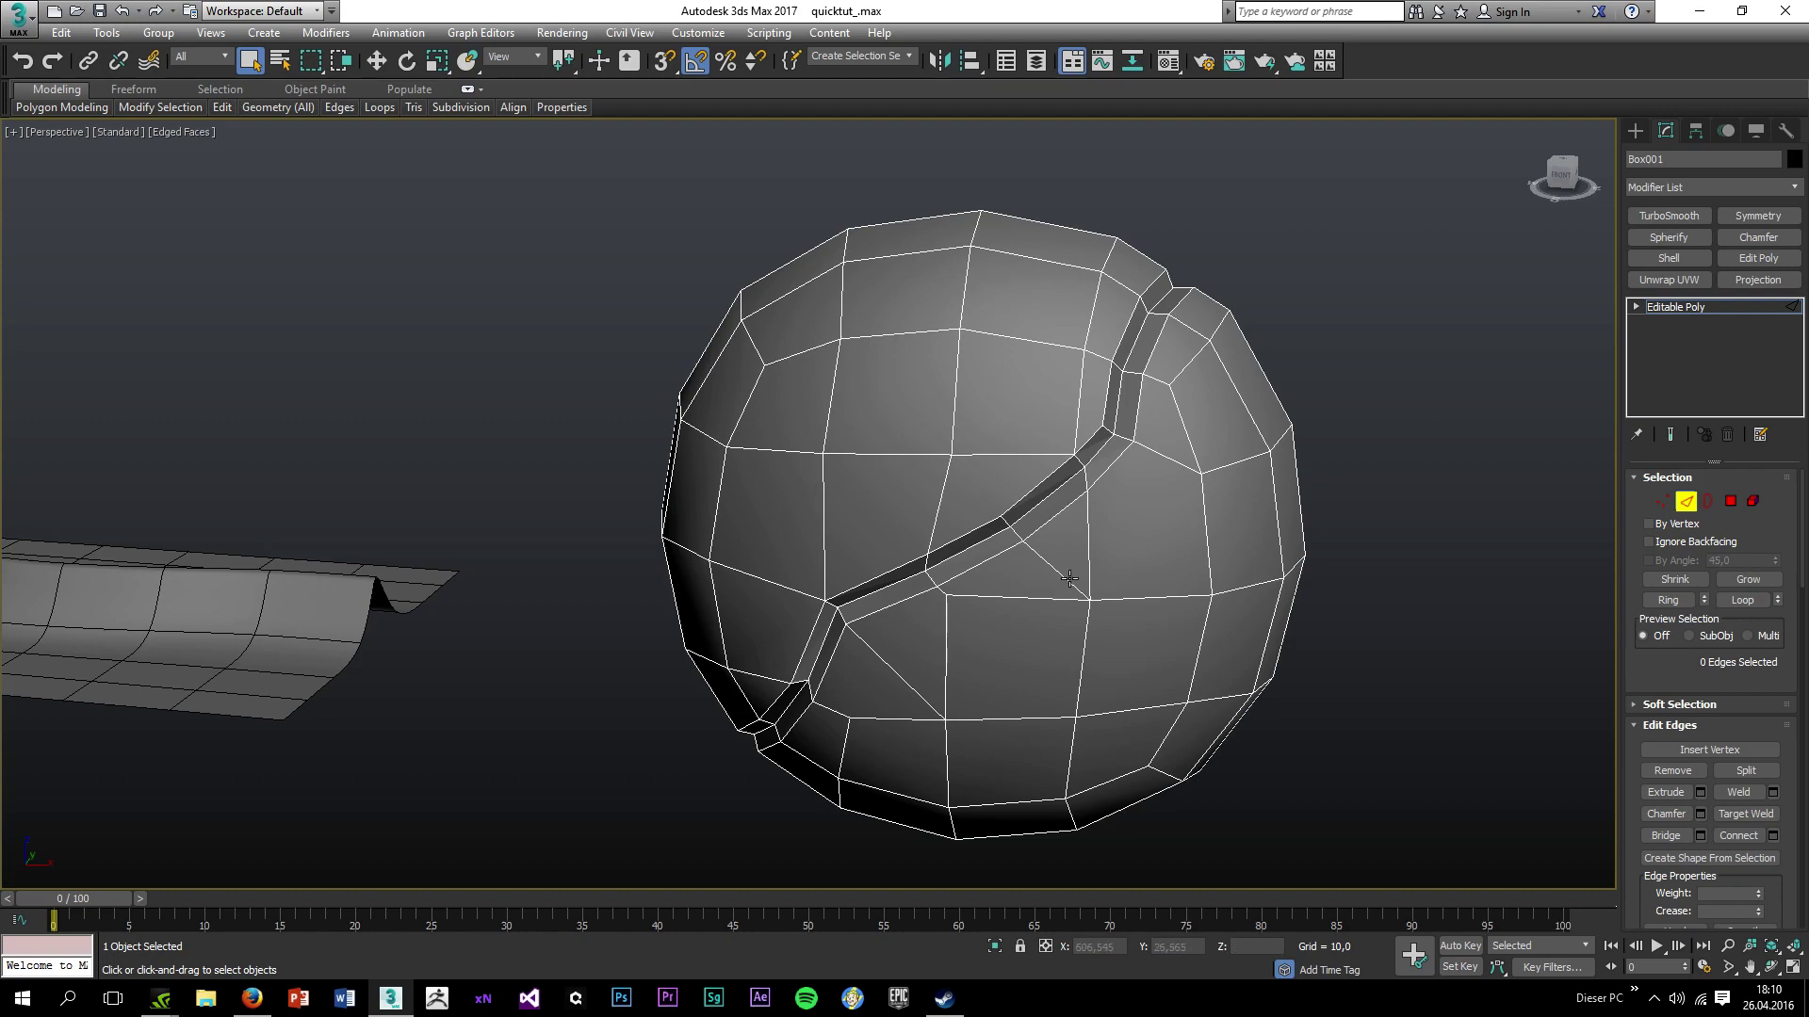
mouse_move(1095, 575)
middle_mouse_down("alt")
mouse_move(1078, 578)
mouse_move(1225, 577)
mouse_move(1019, 596)
mouse_move(1091, 591)
middle_mouse_up("alt")
Insert an edge loop across the sphere's front with Swift Loop, running into the groove.
mouse_move(230, 109)
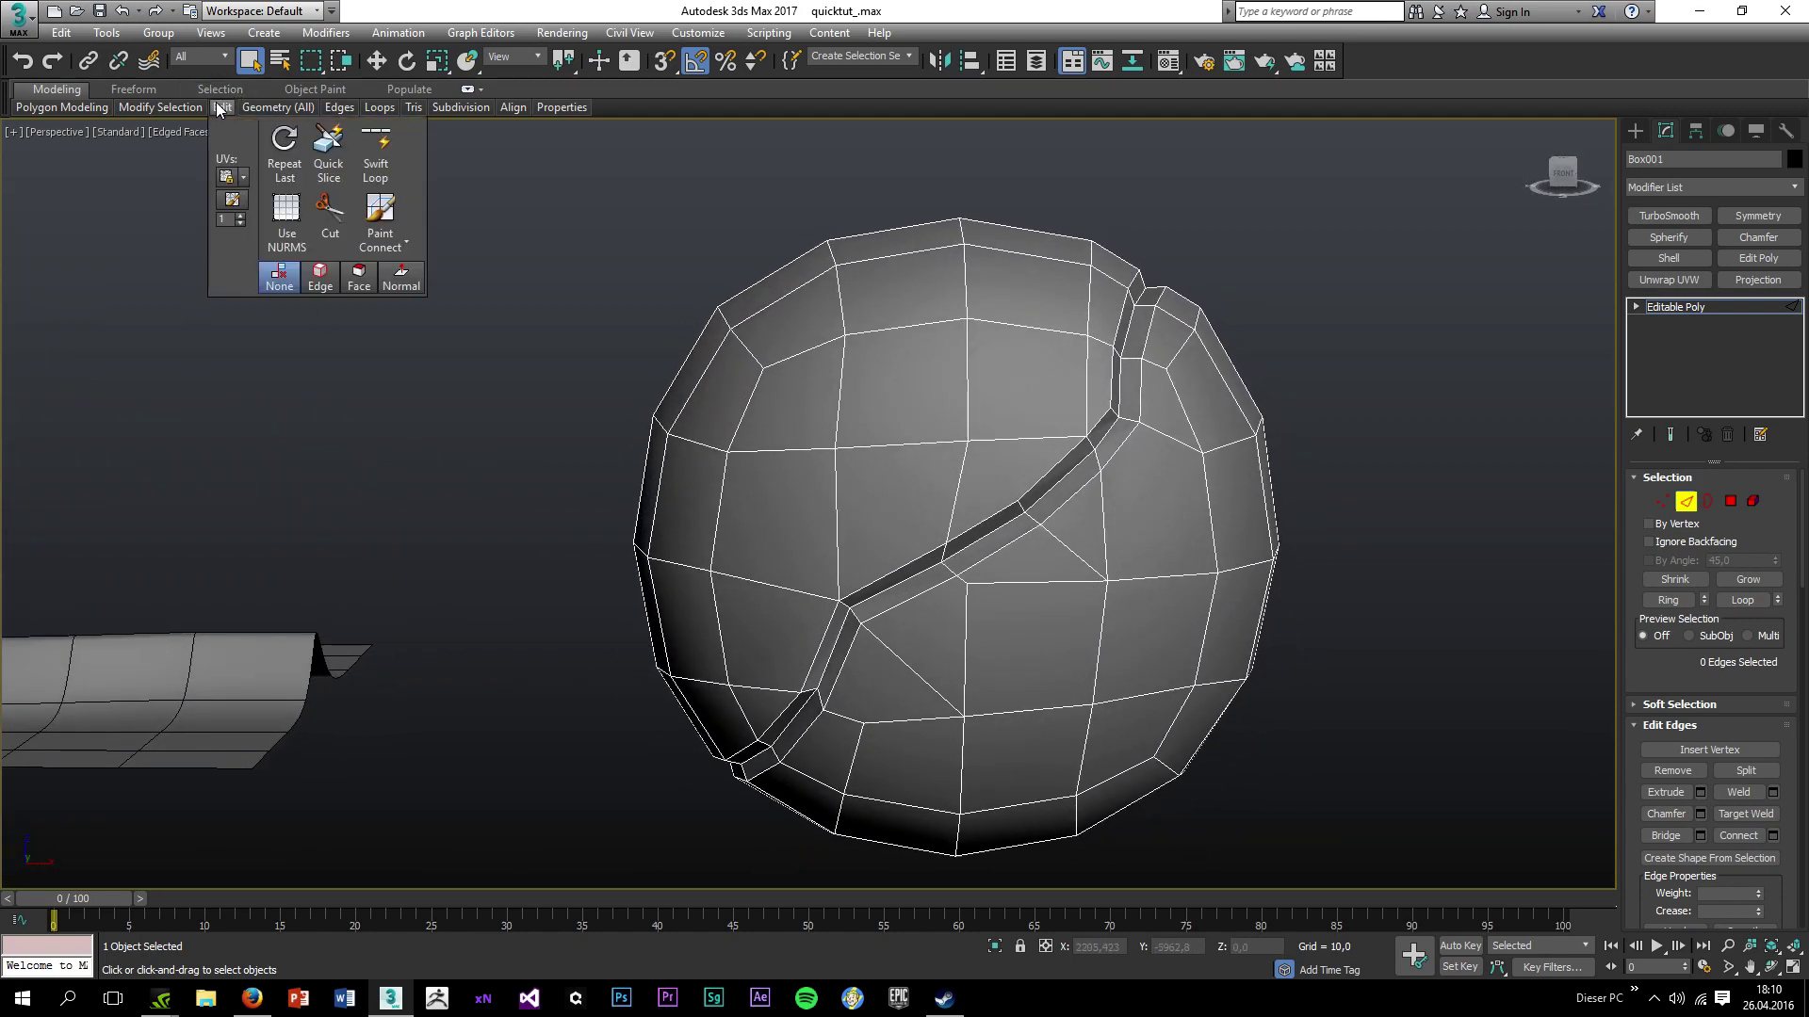
left_click(382, 156)
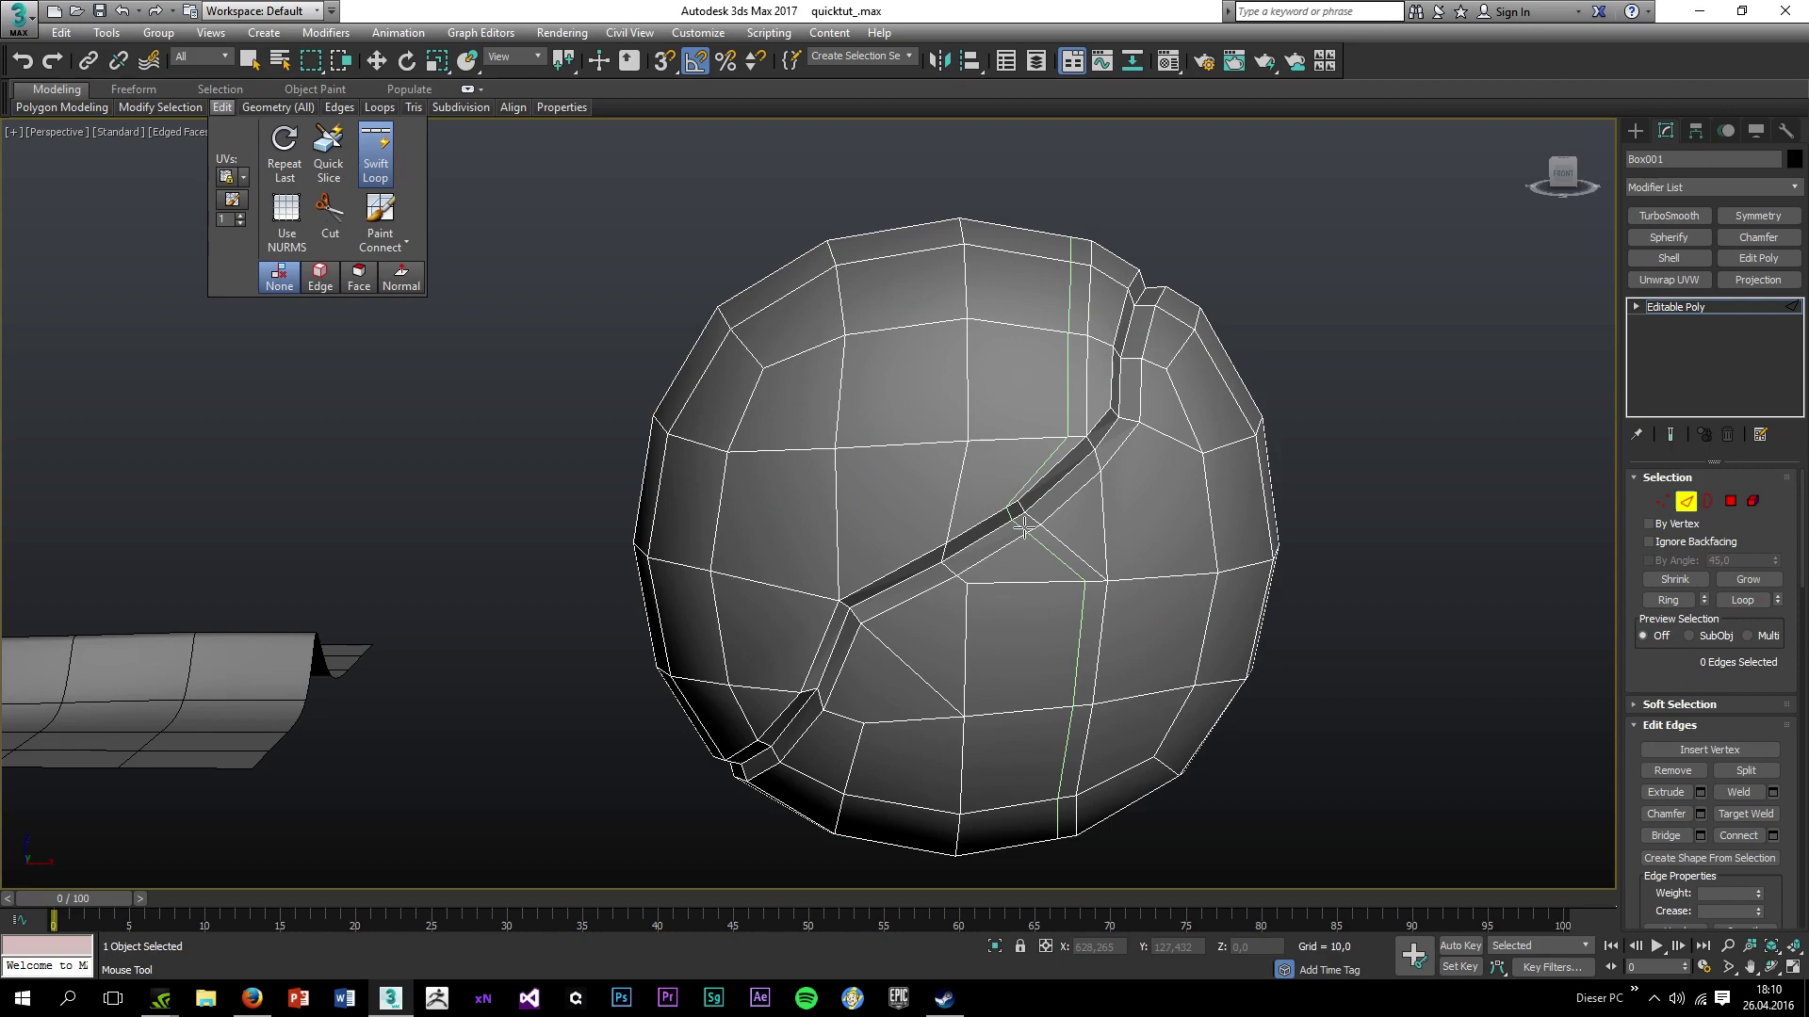
left_click(901, 497)
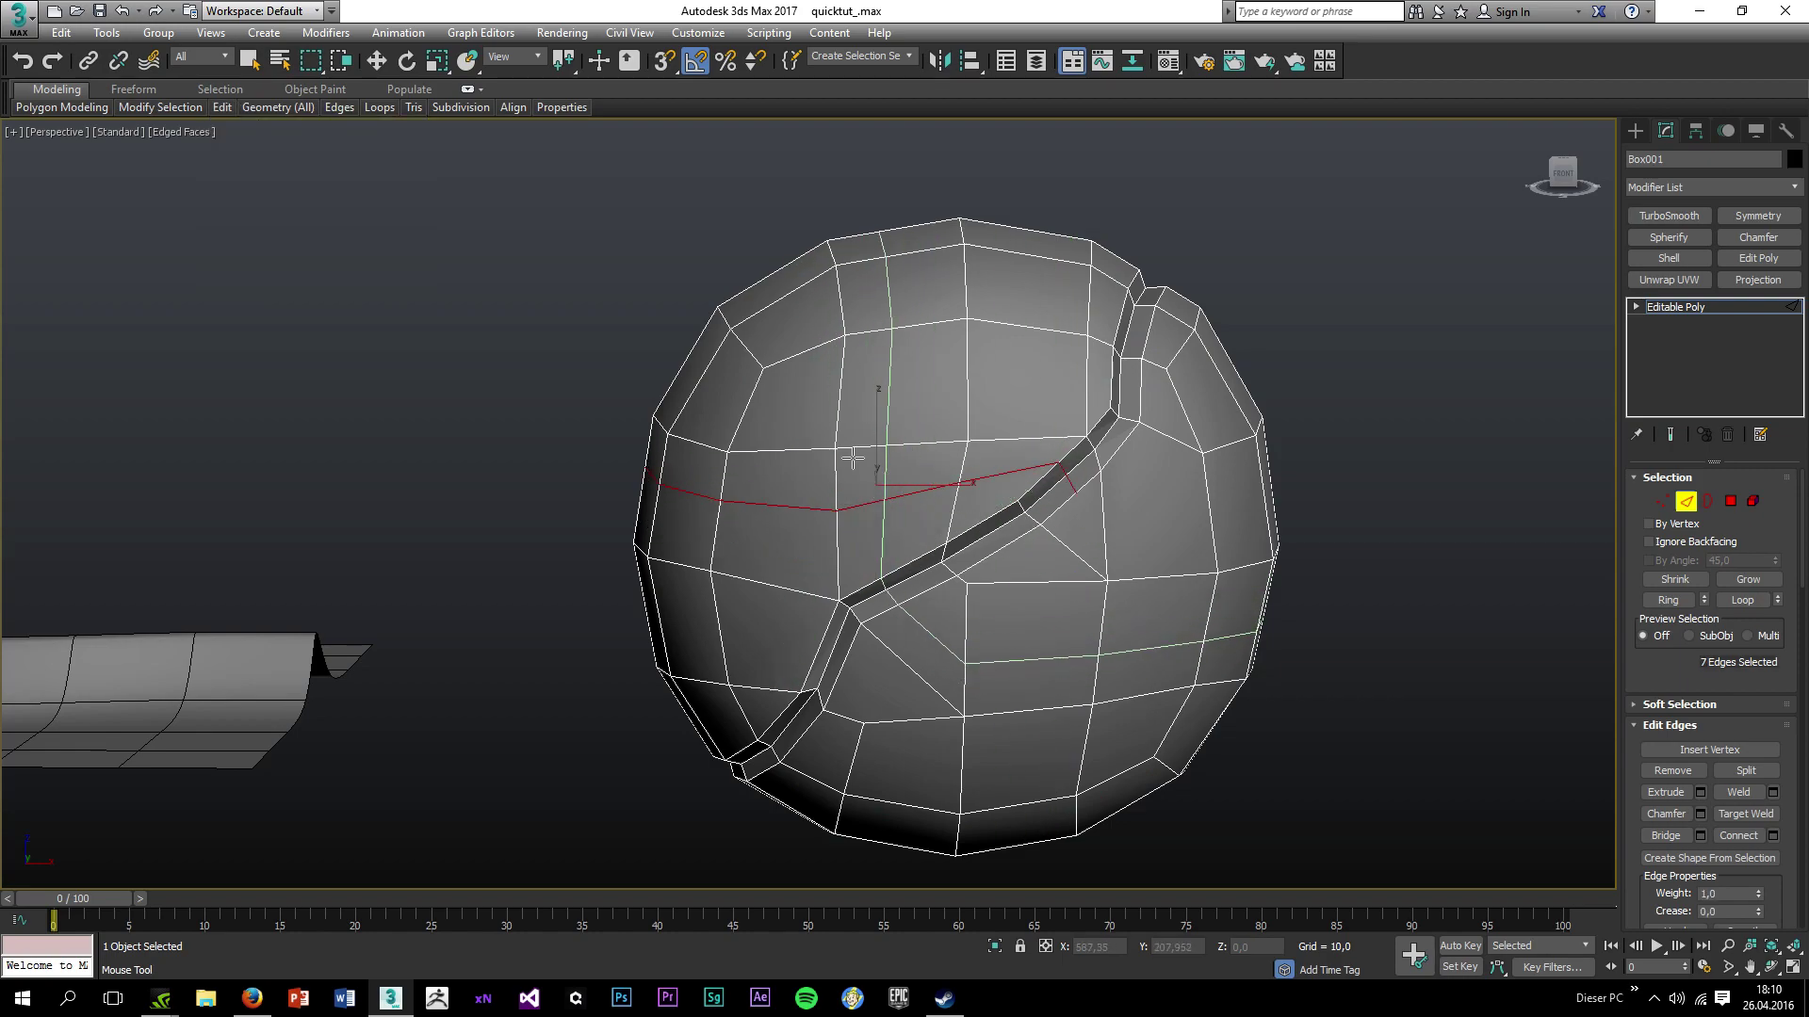
key("w")
Bevel a single polygon above the groove outward with height 10,0 and outline -1,0.
left_click(1731, 500)
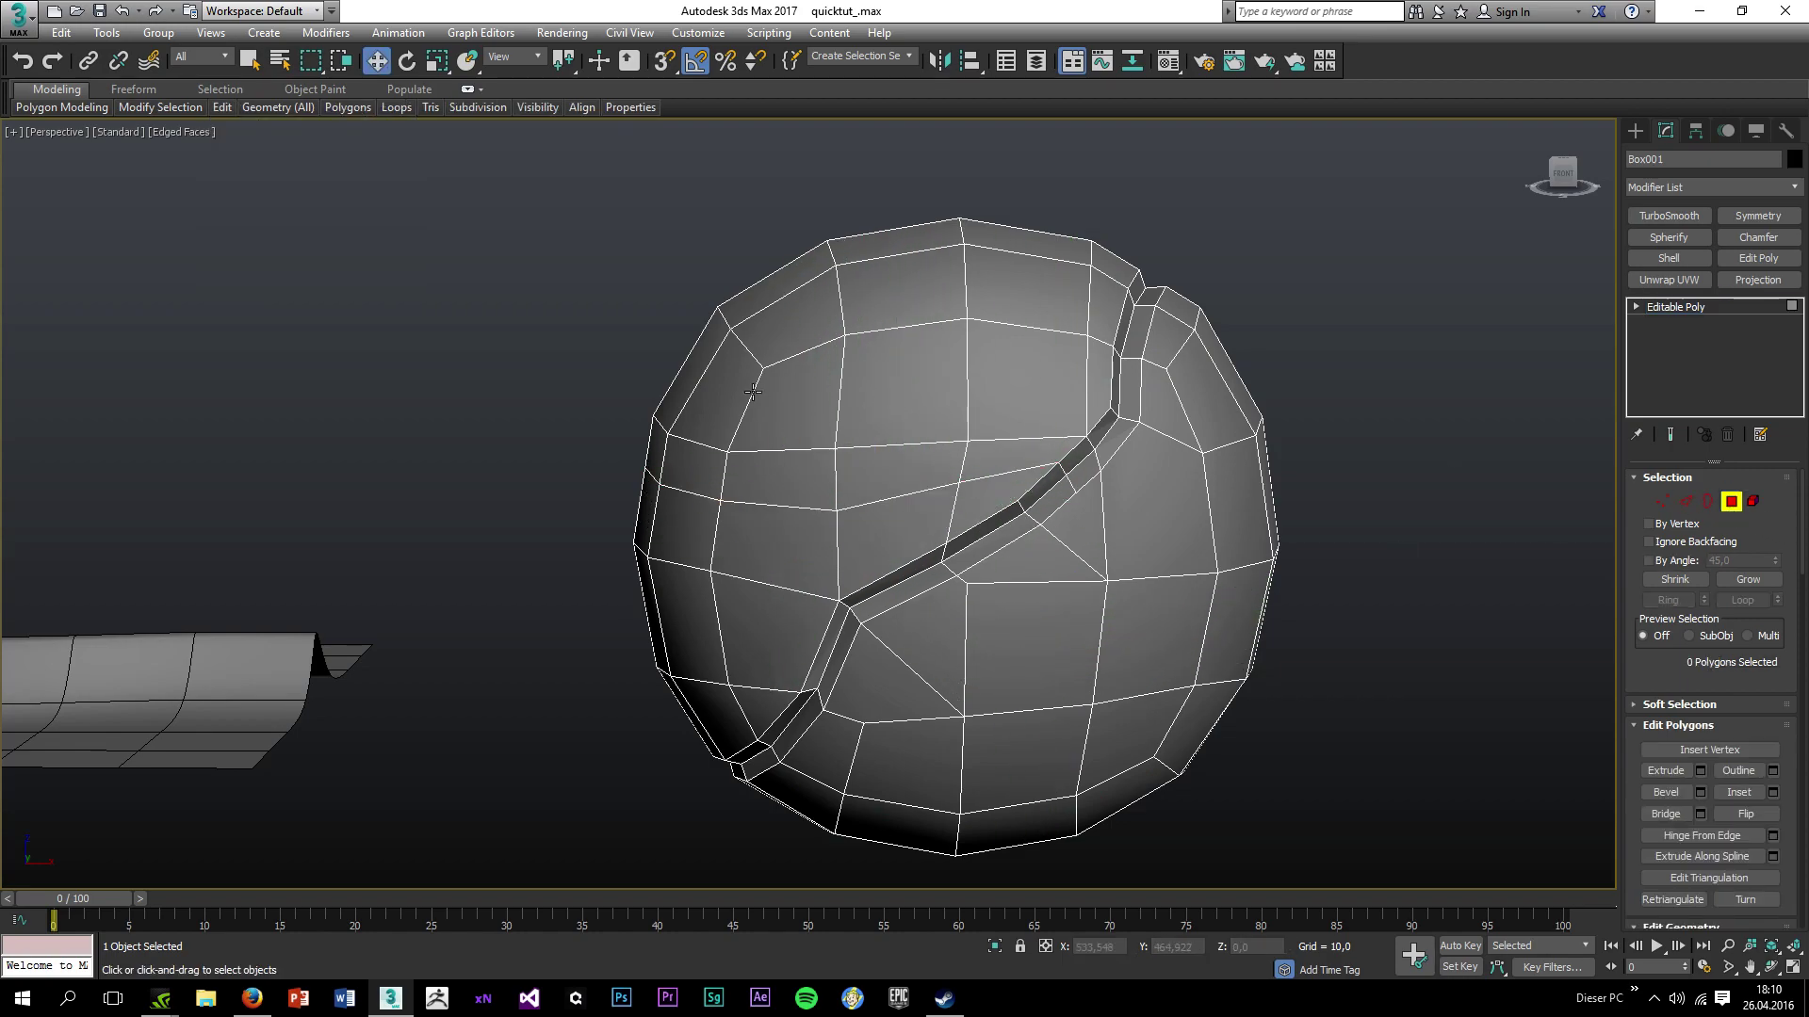
left_click(992, 391)
left_click(925, 386)
middle_click_drag(981, 433, 1617, 701, "alt")
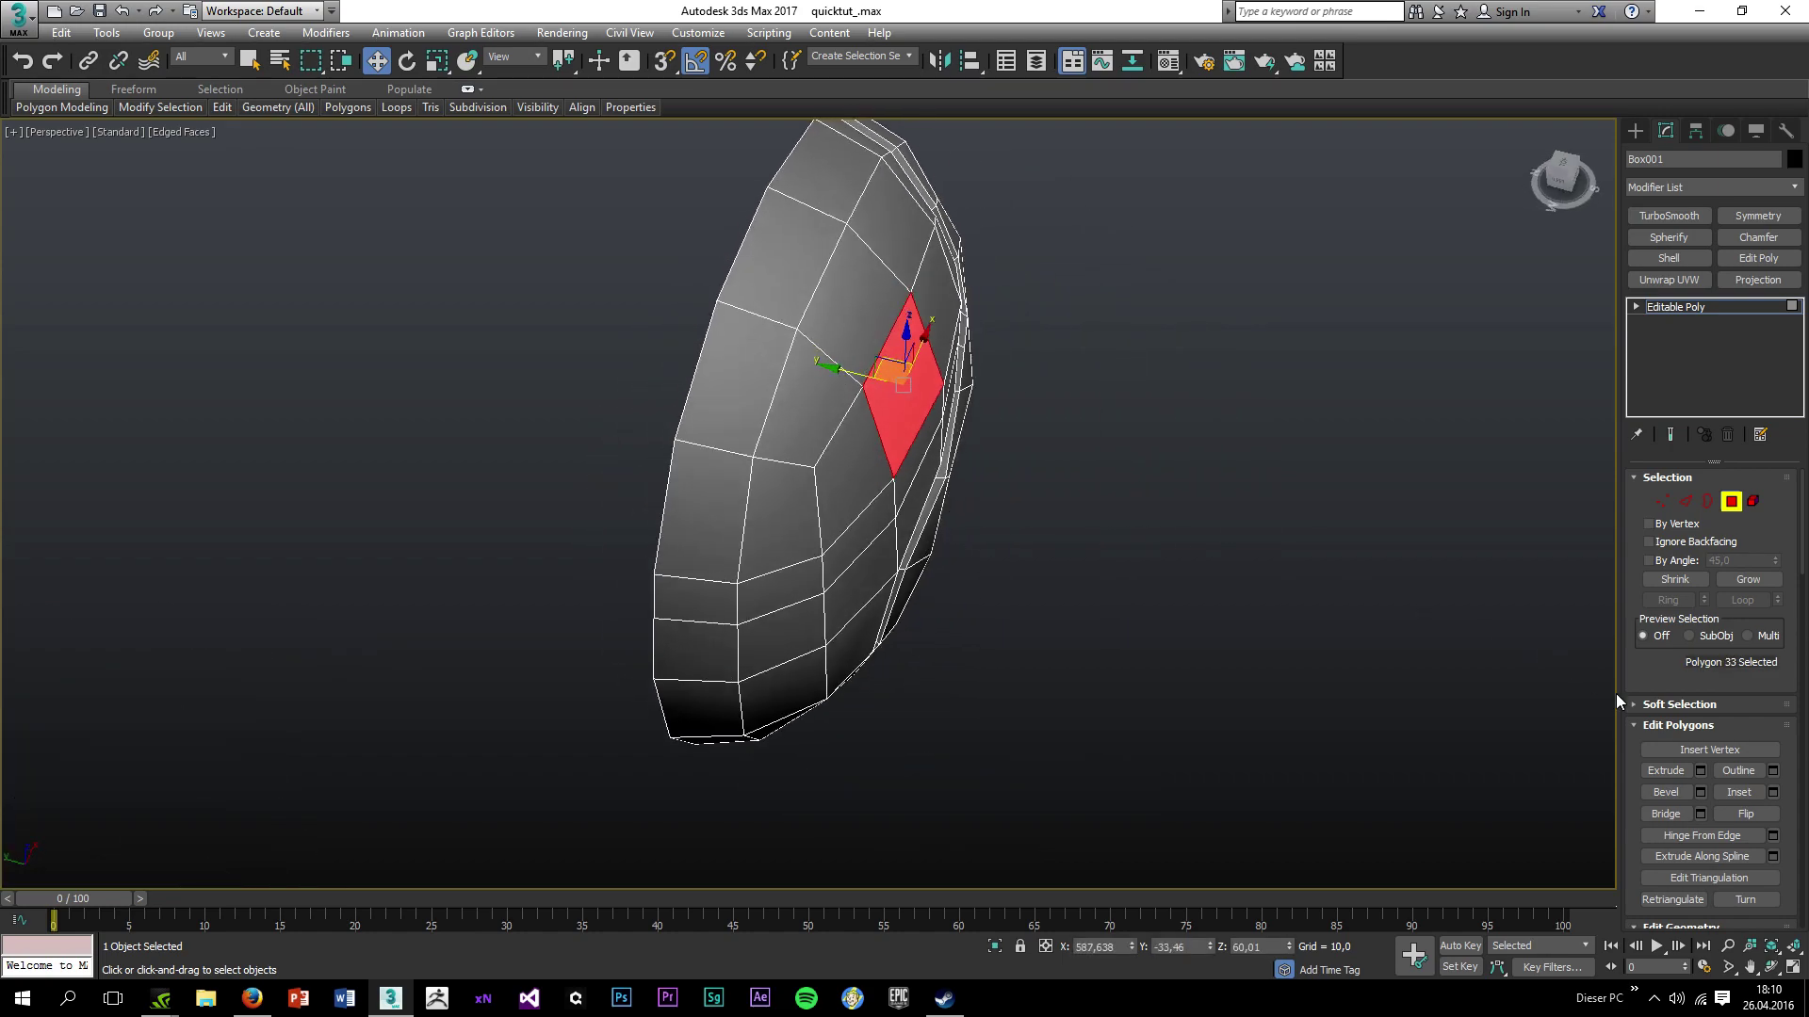
left_click(1701, 792)
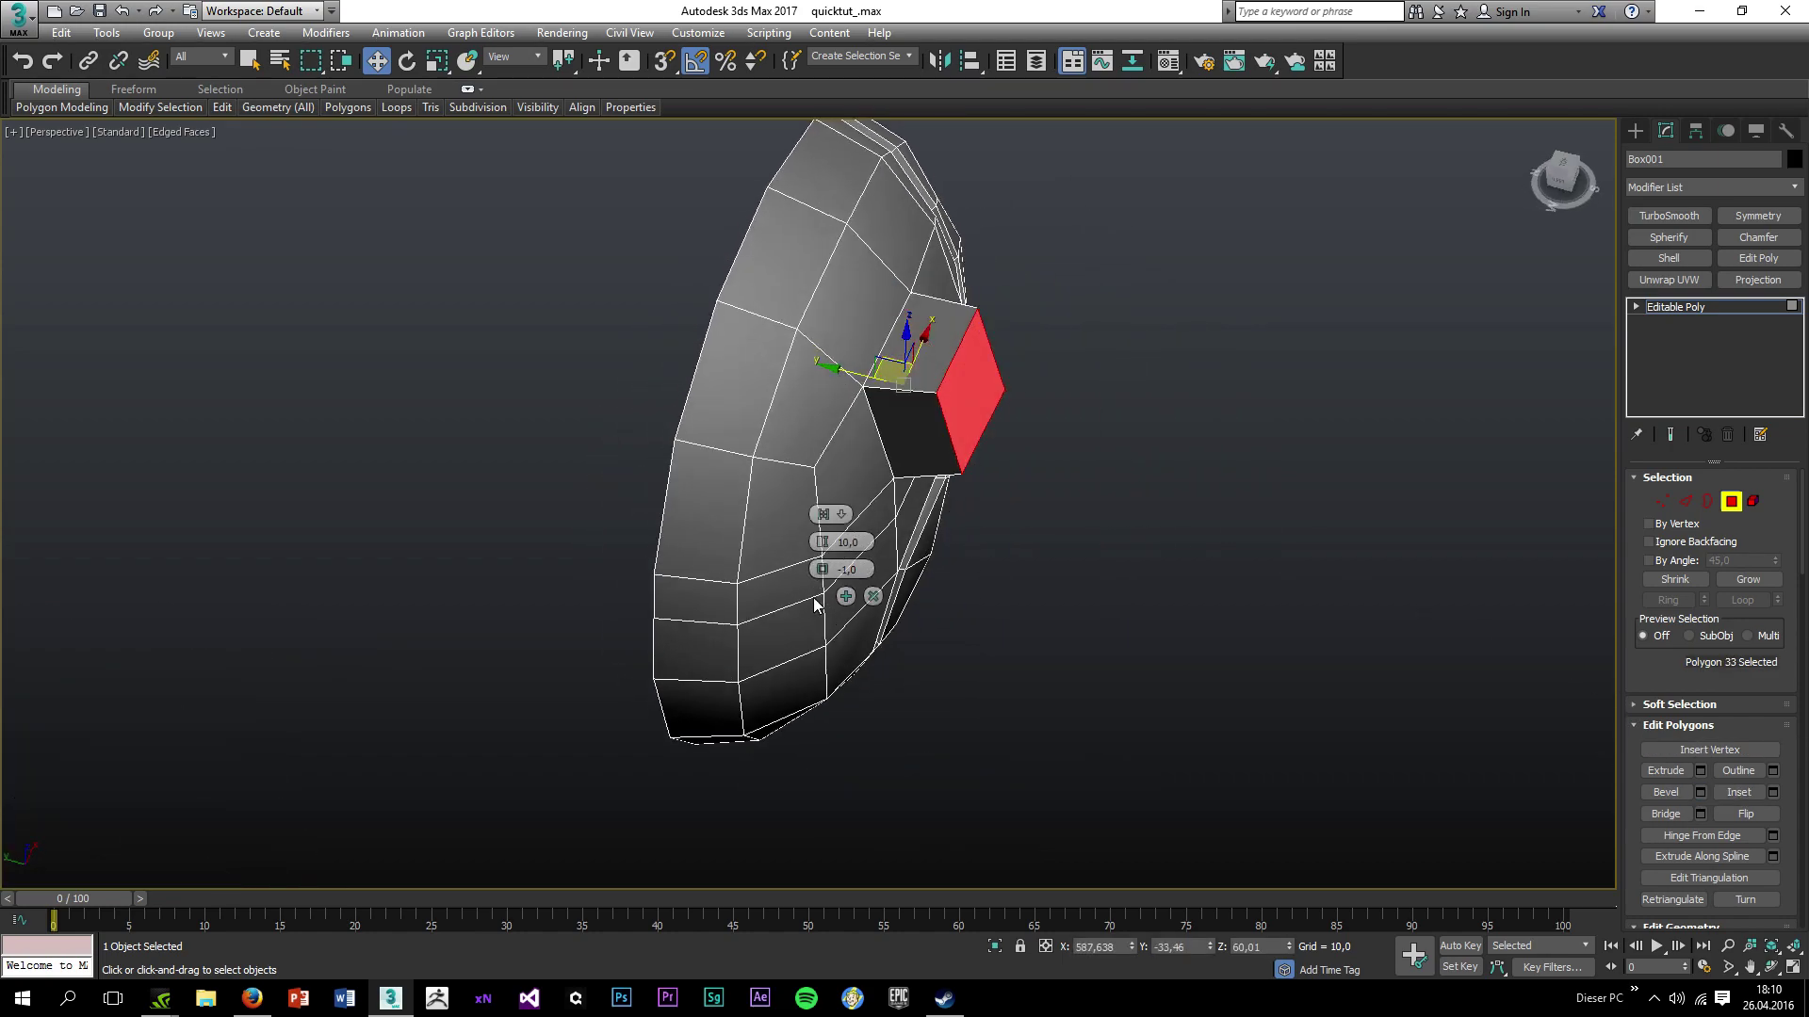
left_click(1026, 457)
middle_click_drag(1026, 458, 851, 277, "alt")
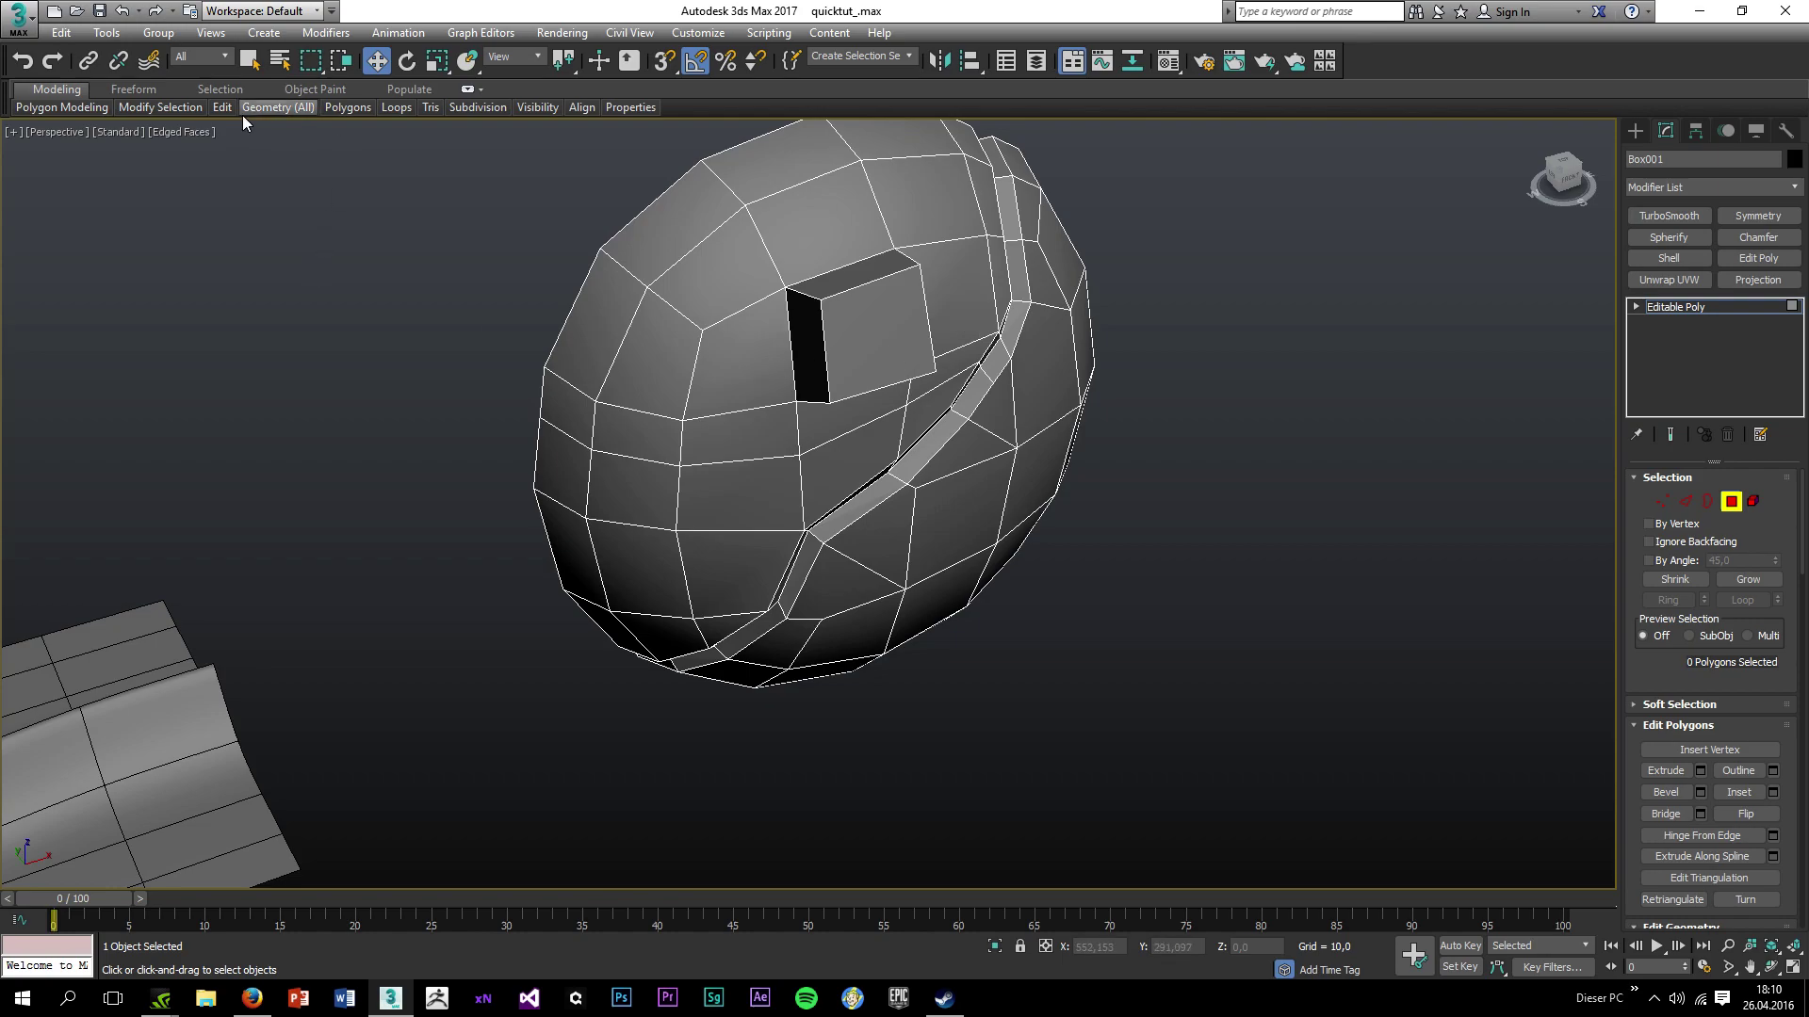
Add support loops with Swift Loop close to the edges of the block protruding from the sphere.
mouse_move(241, 115)
left_click(383, 147)
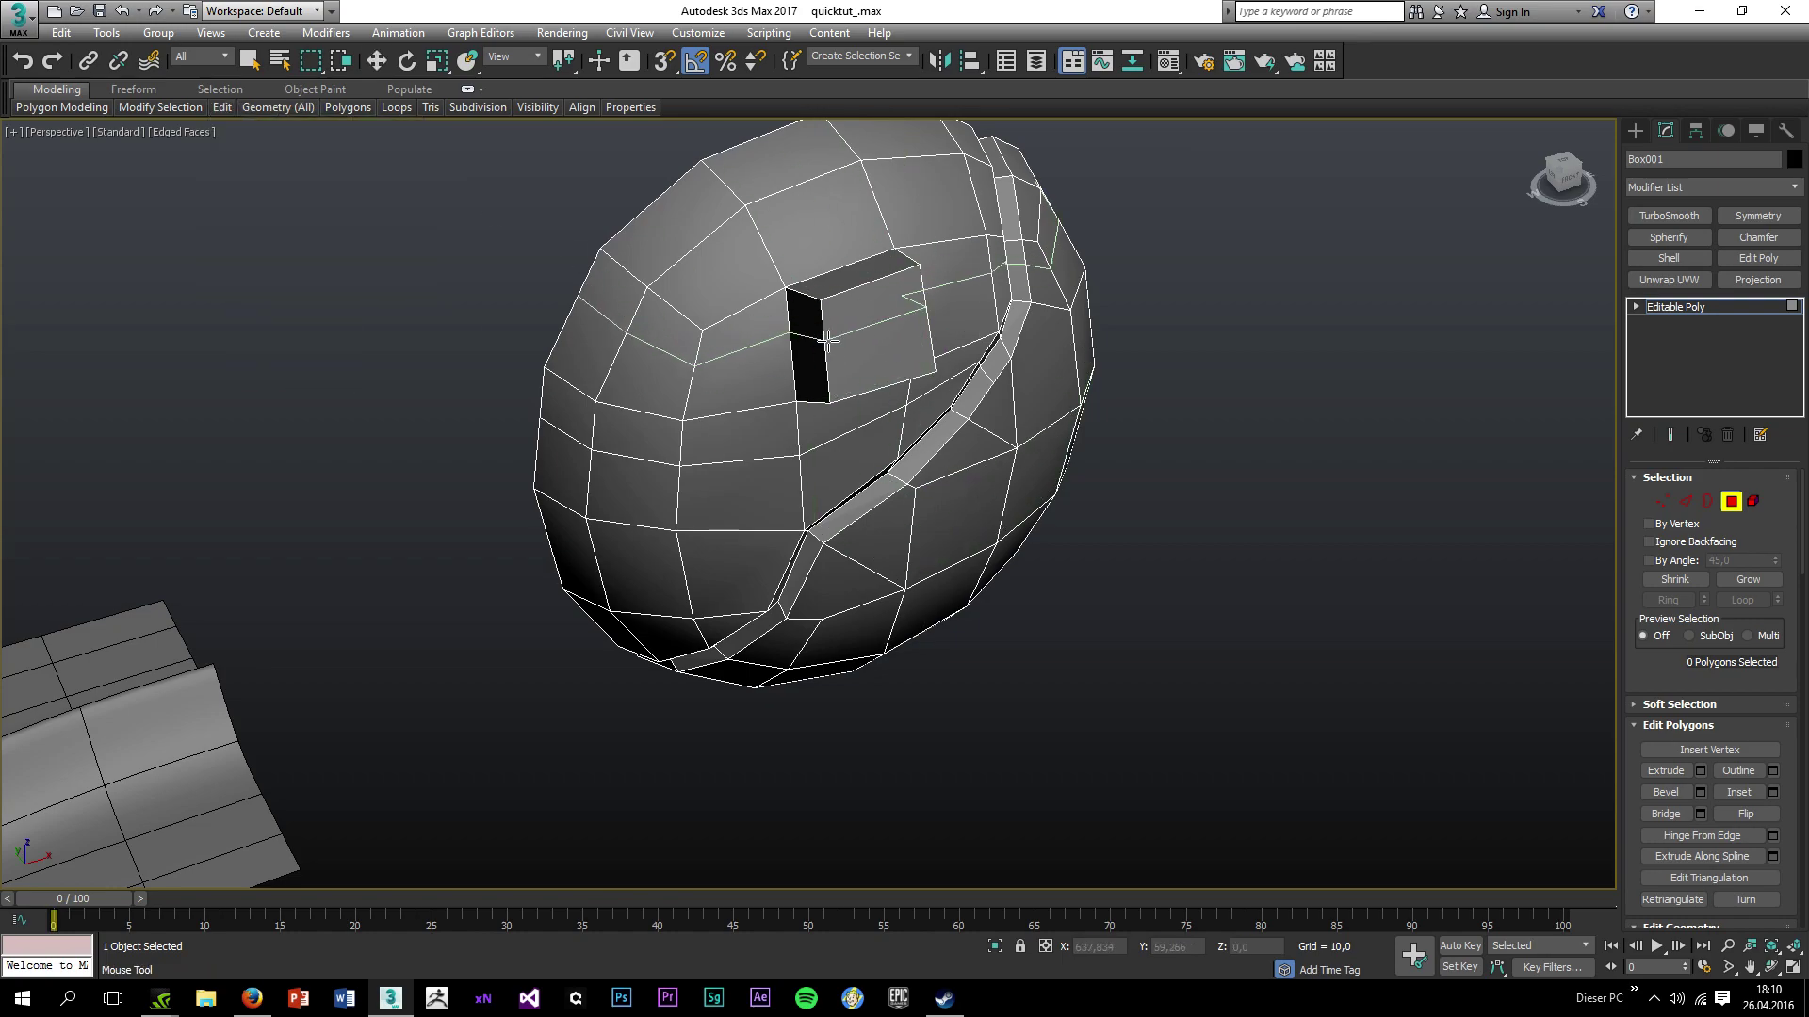
left_click(819, 311)
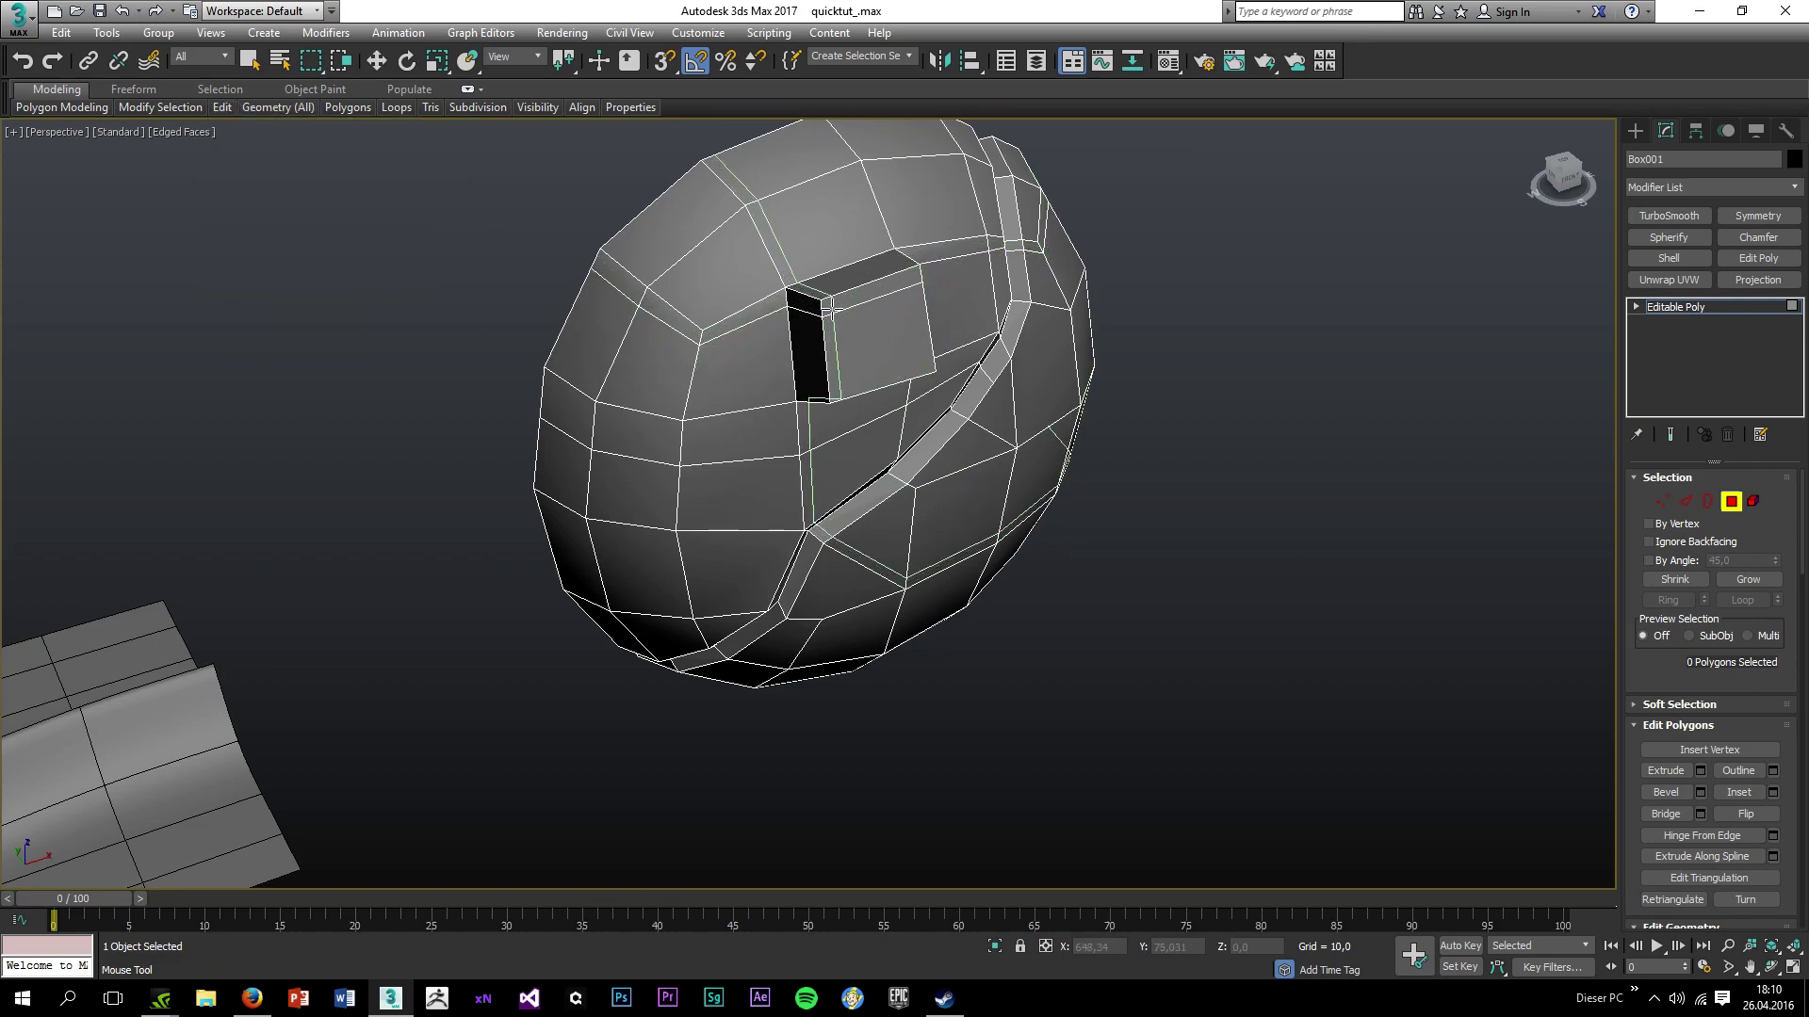
left_click(834, 375)
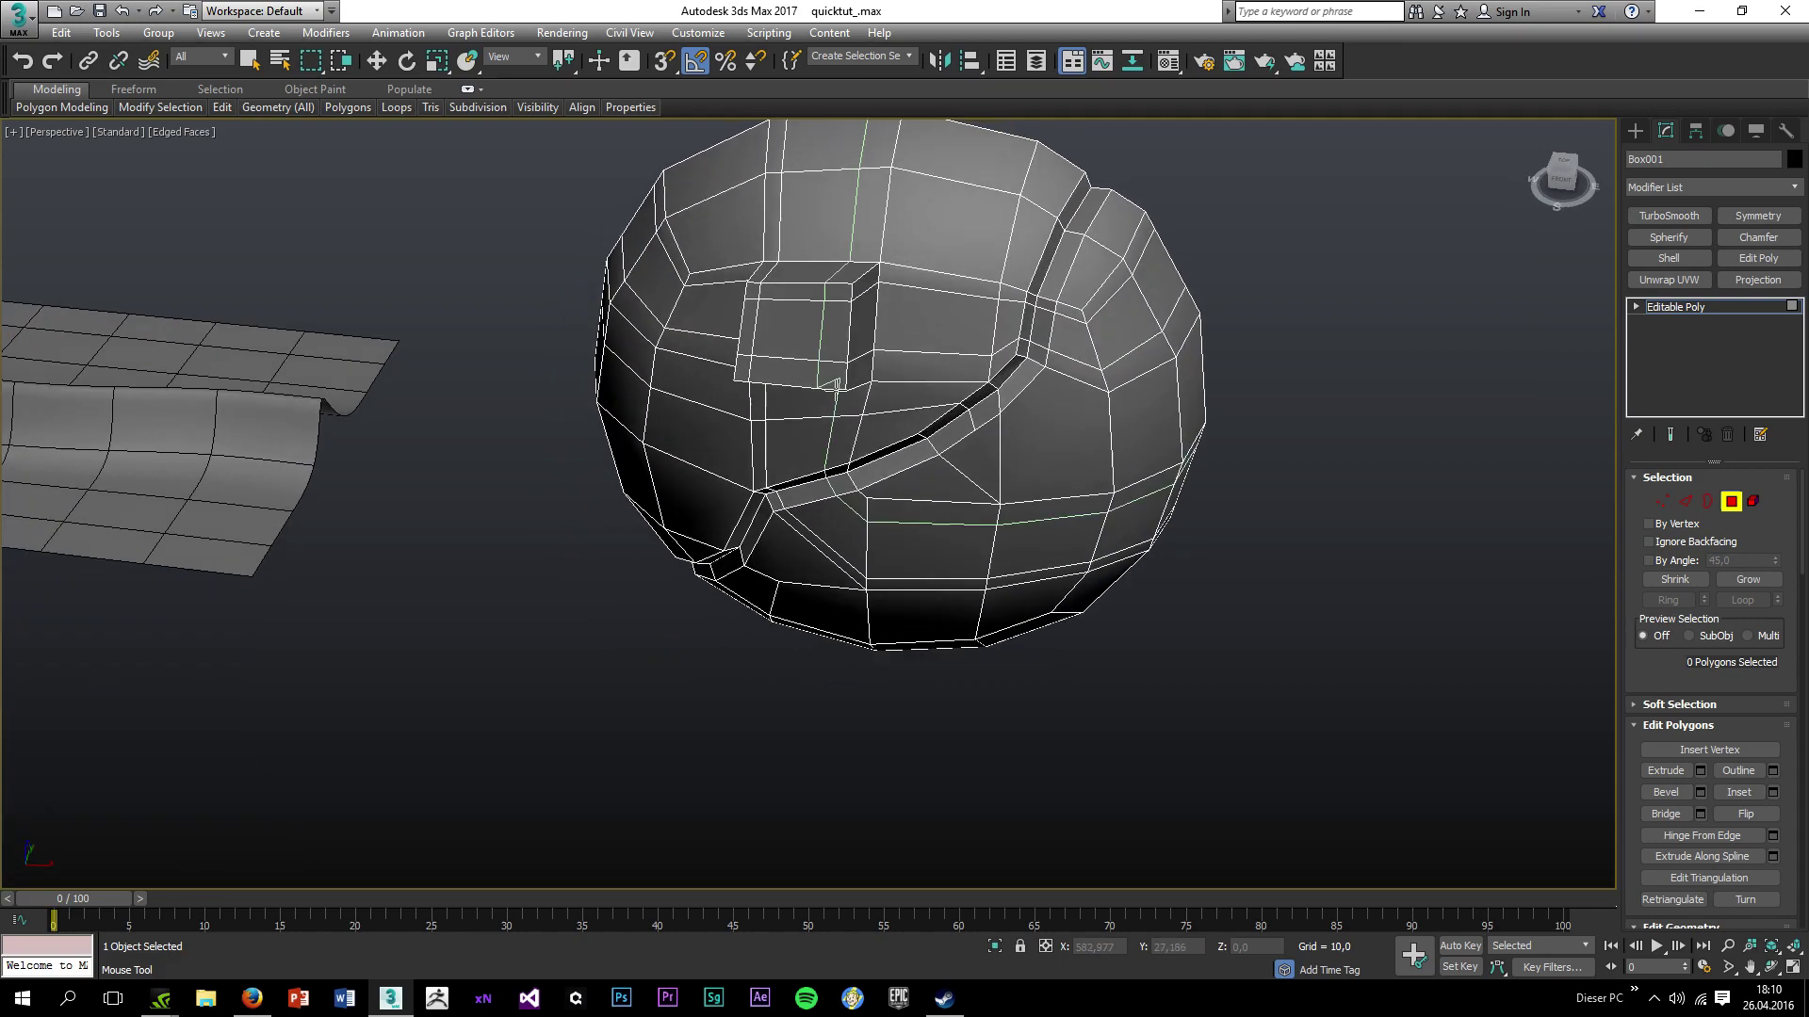
middle_click_drag(835, 388, 843, 325, "alt")
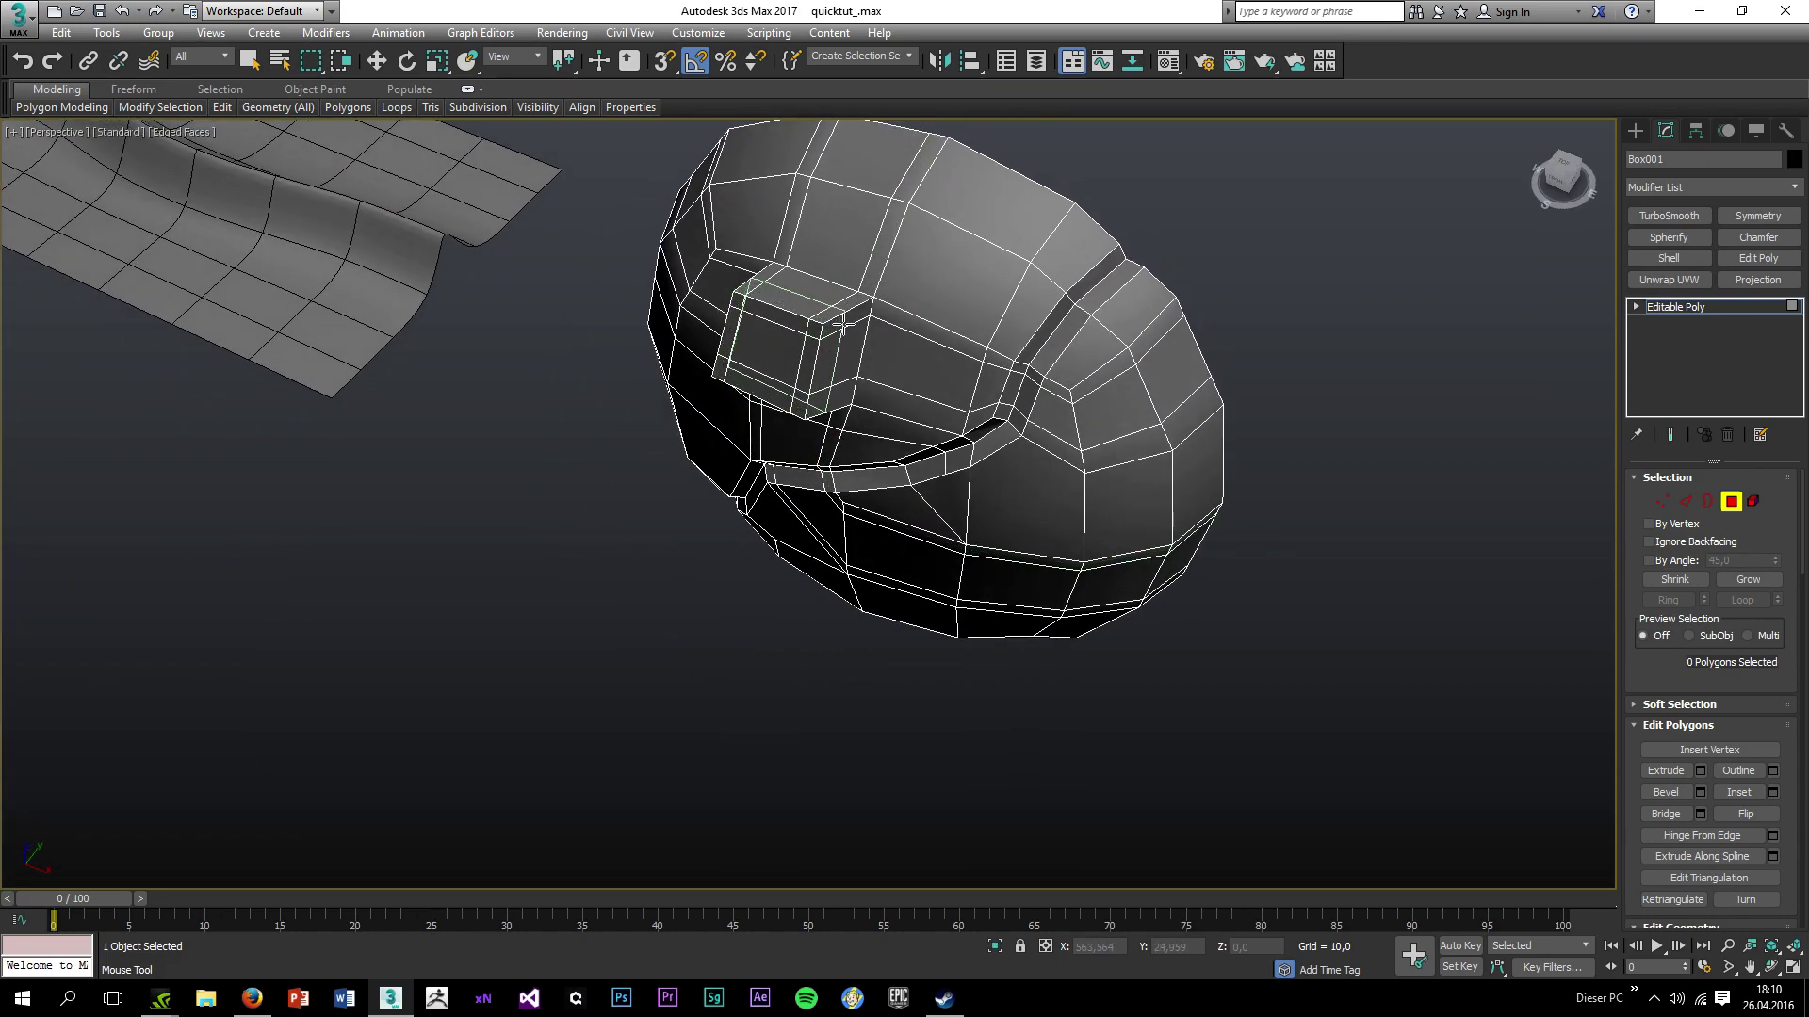
Apply TurboSmooth to the sphere, raise its iterations, and inspect the smoothed block with the edge display hidden.
left_click(1654, 220)
left_click(1771, 507)
left_click(1280, 493)
key("F4")
middle_click_drag(900, 330, 986, 265, "alt")
scroll(987, 265, "up", 4)
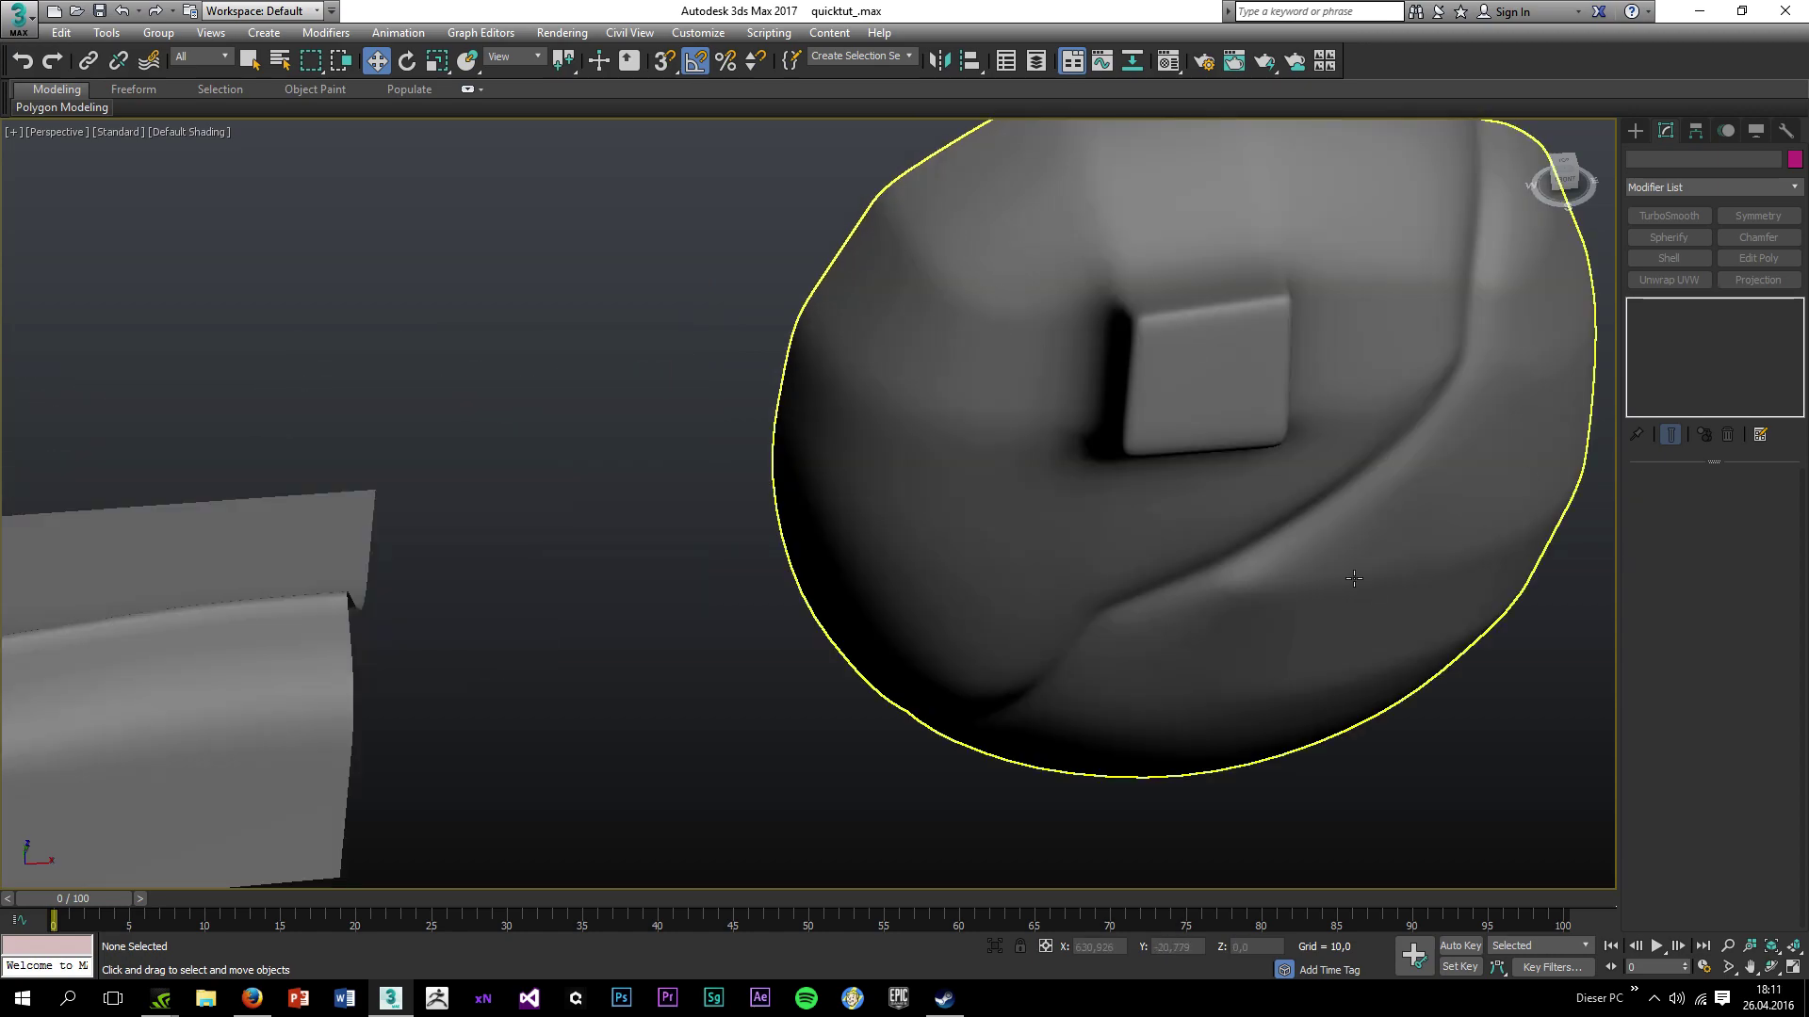
Undo the smoothing, the support loops, the beveled block and the first inserted loop, and show the edges again.
key("ctrl+z")
key("ctrl+z")
key("ctrl+z")
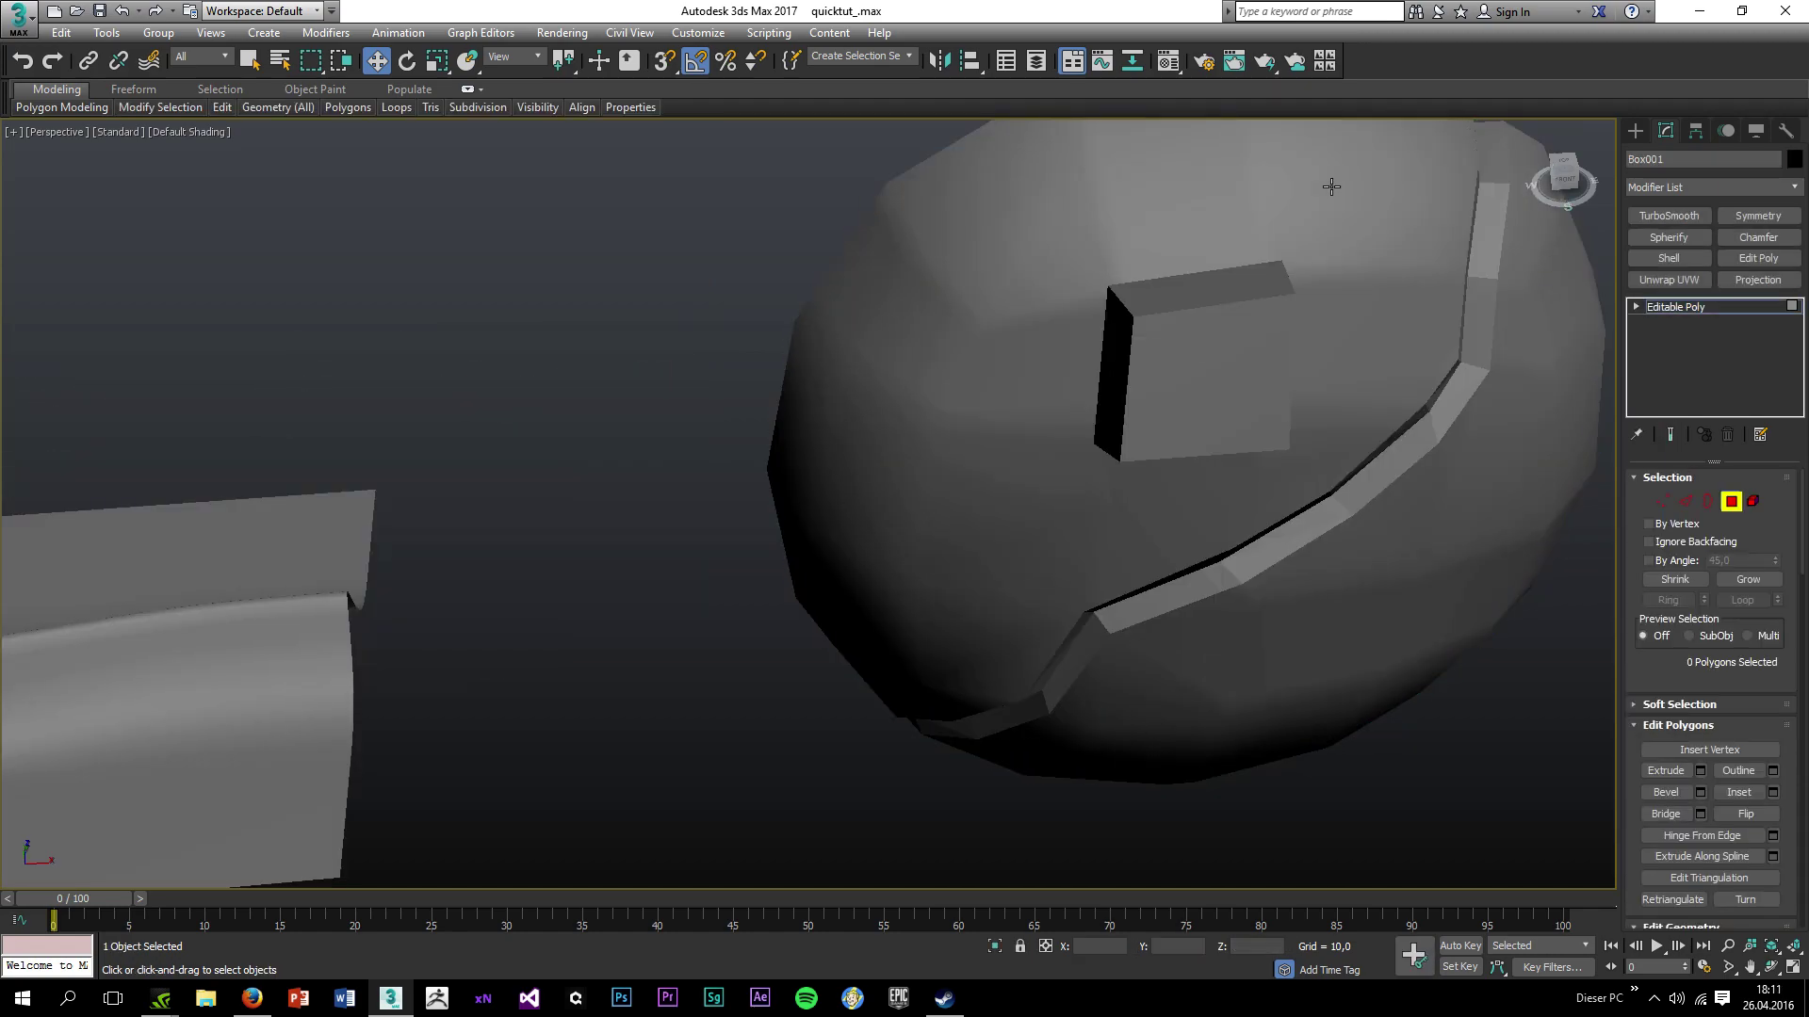
key("ctrl+z")
key("ctrl+z")
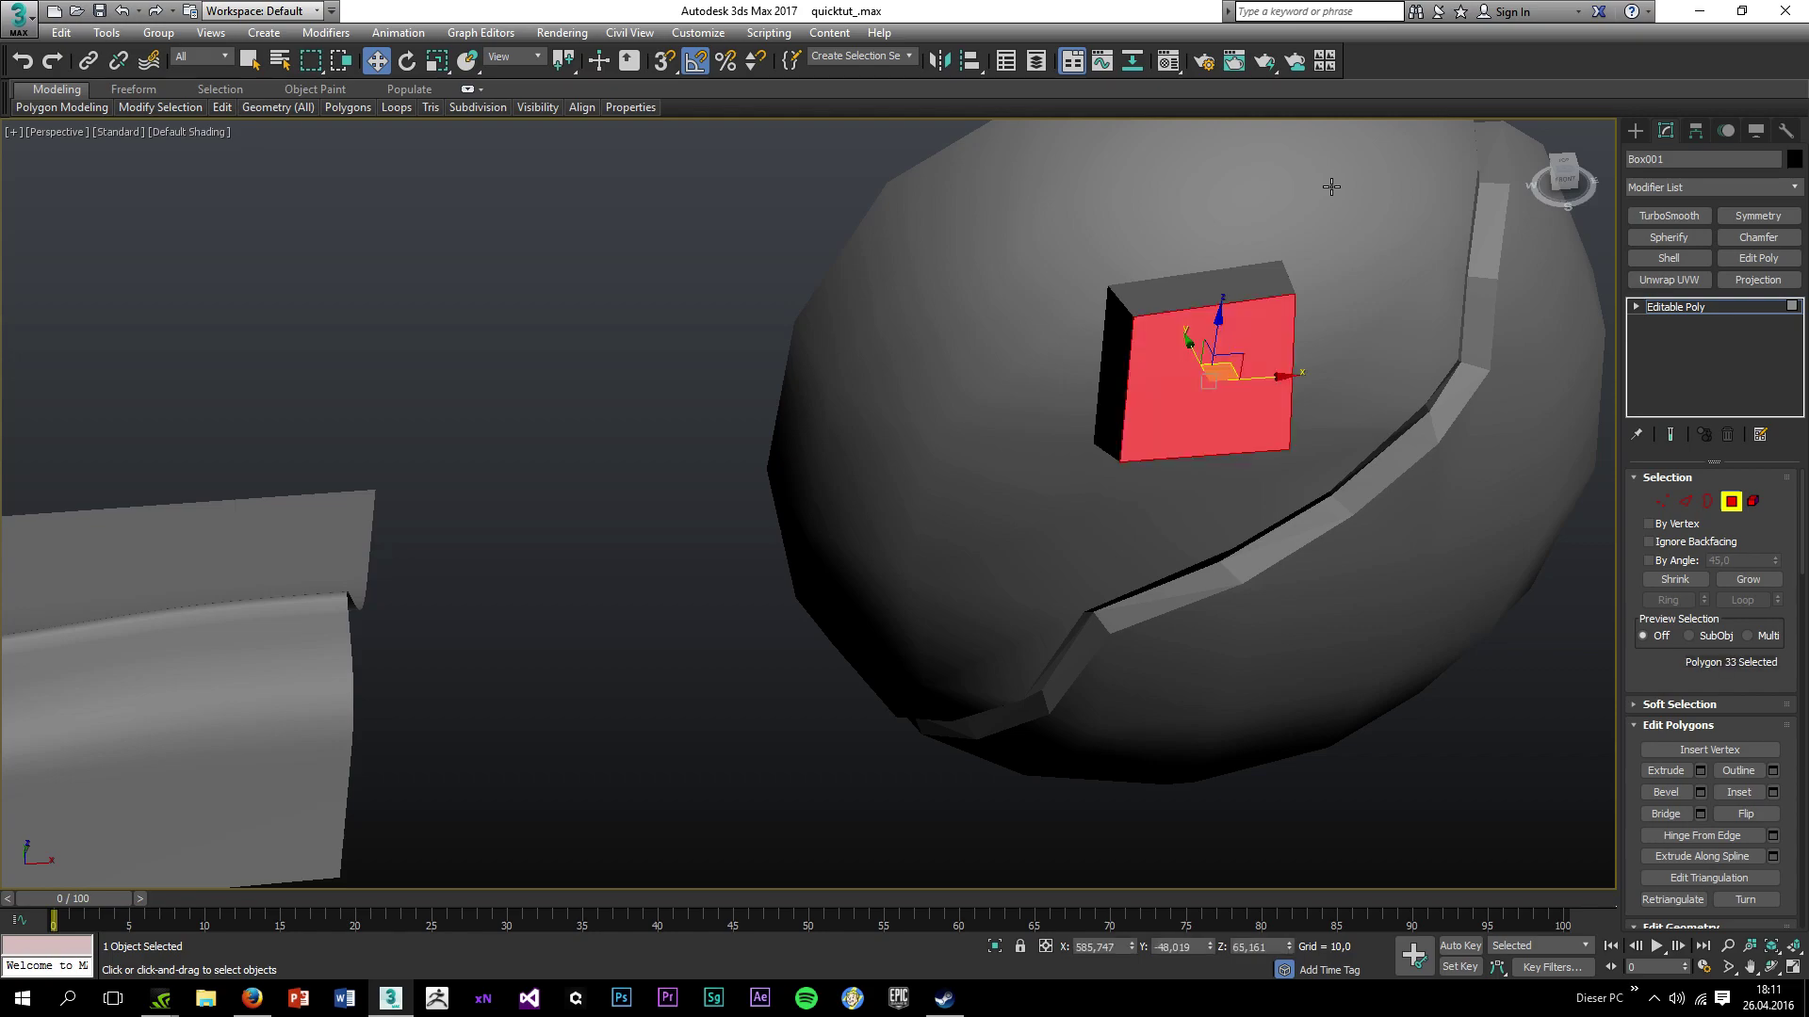
key("F4")
key("ctrl+z")
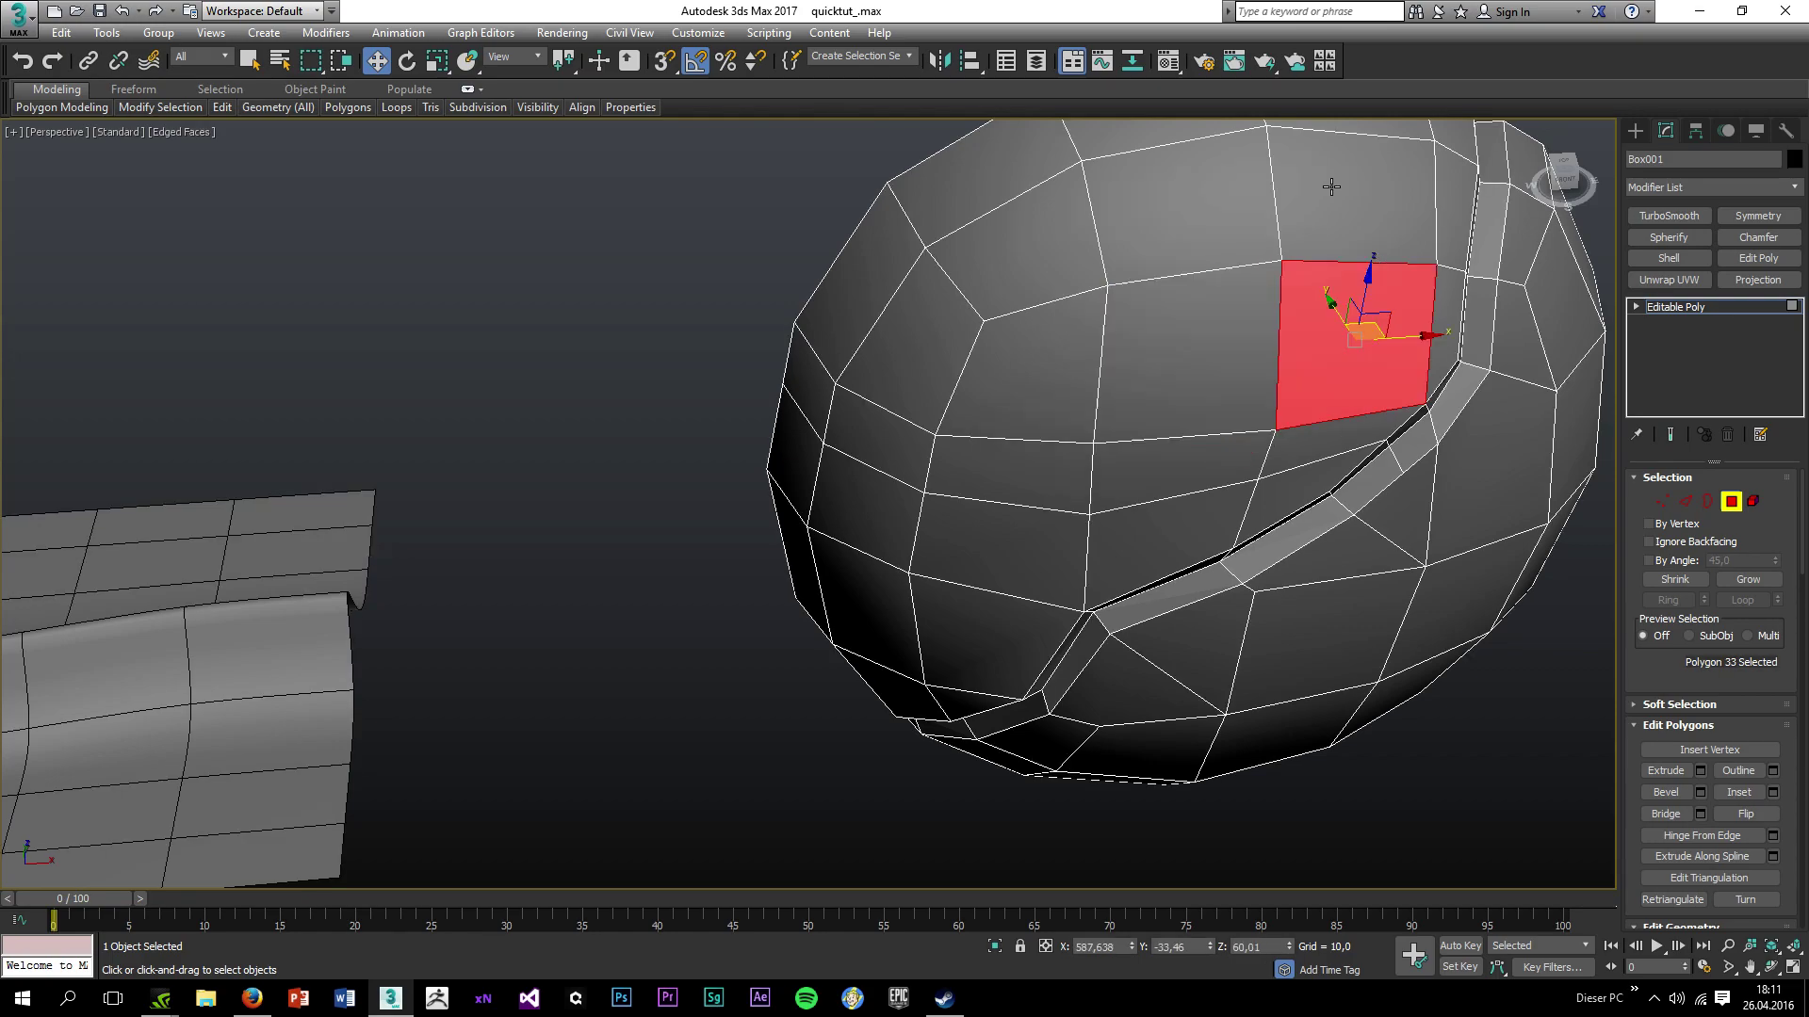
key("ctrl+z")
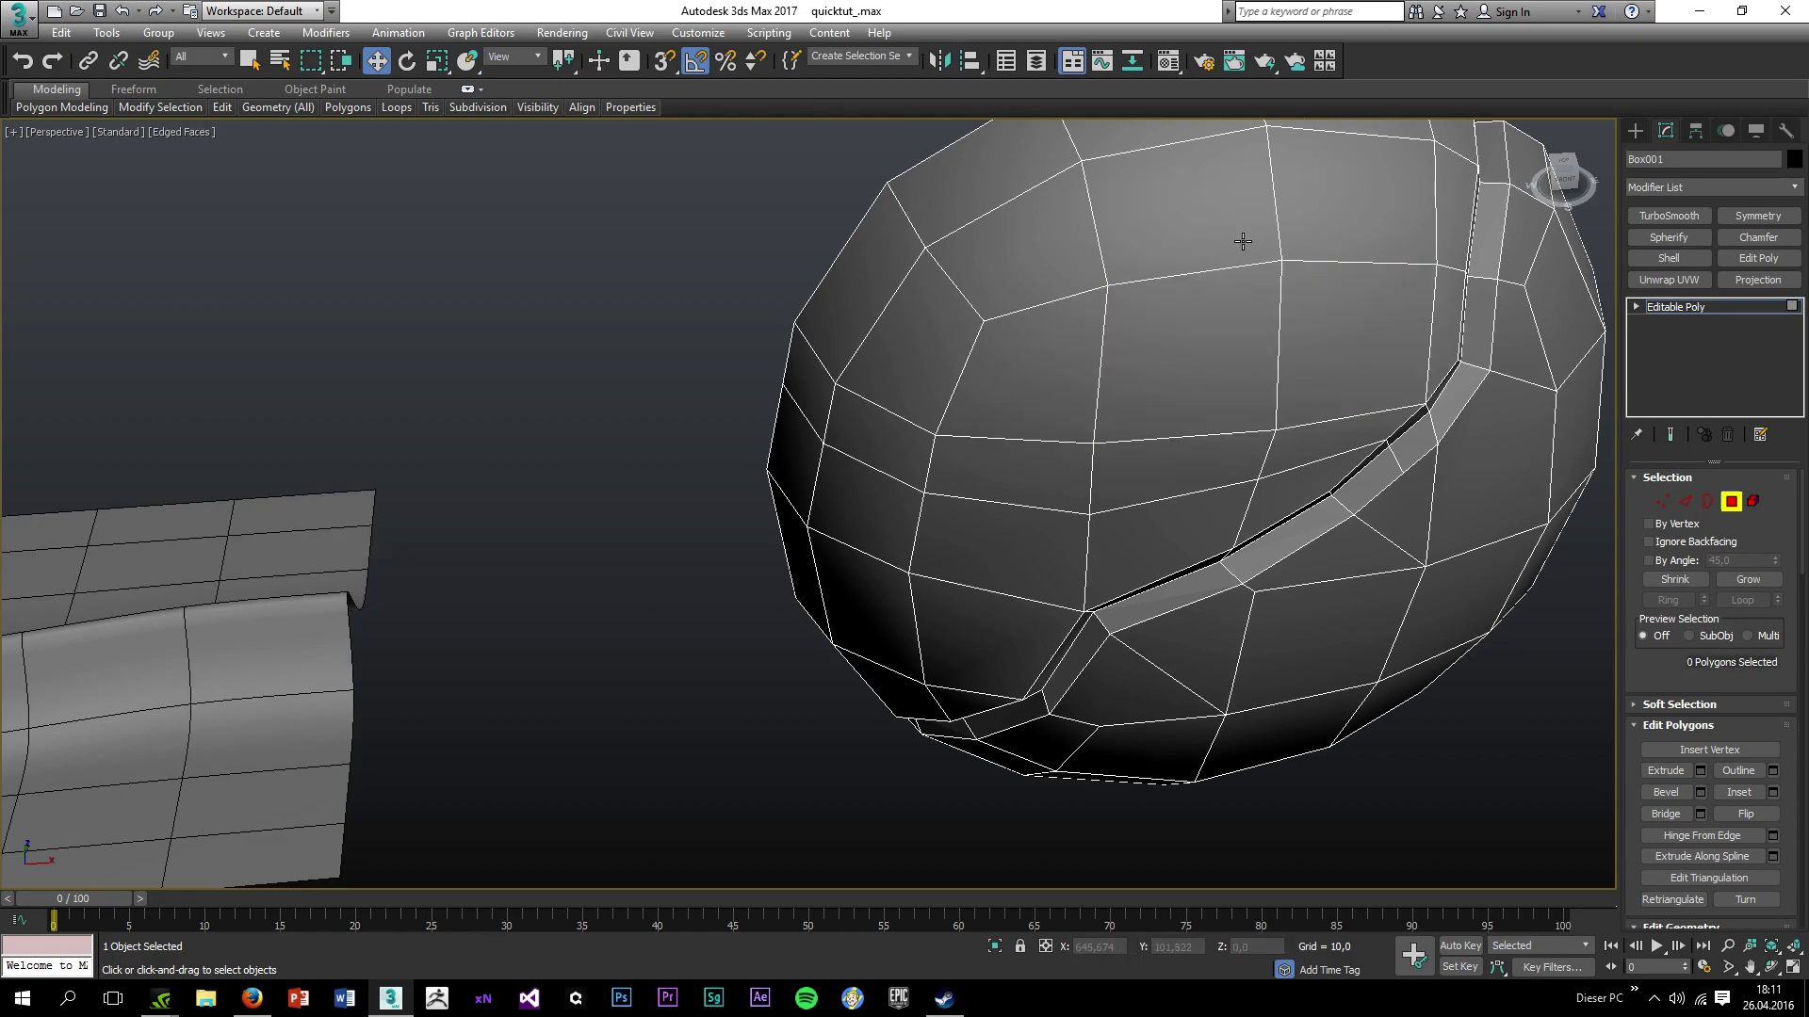
key("ctrl+z")
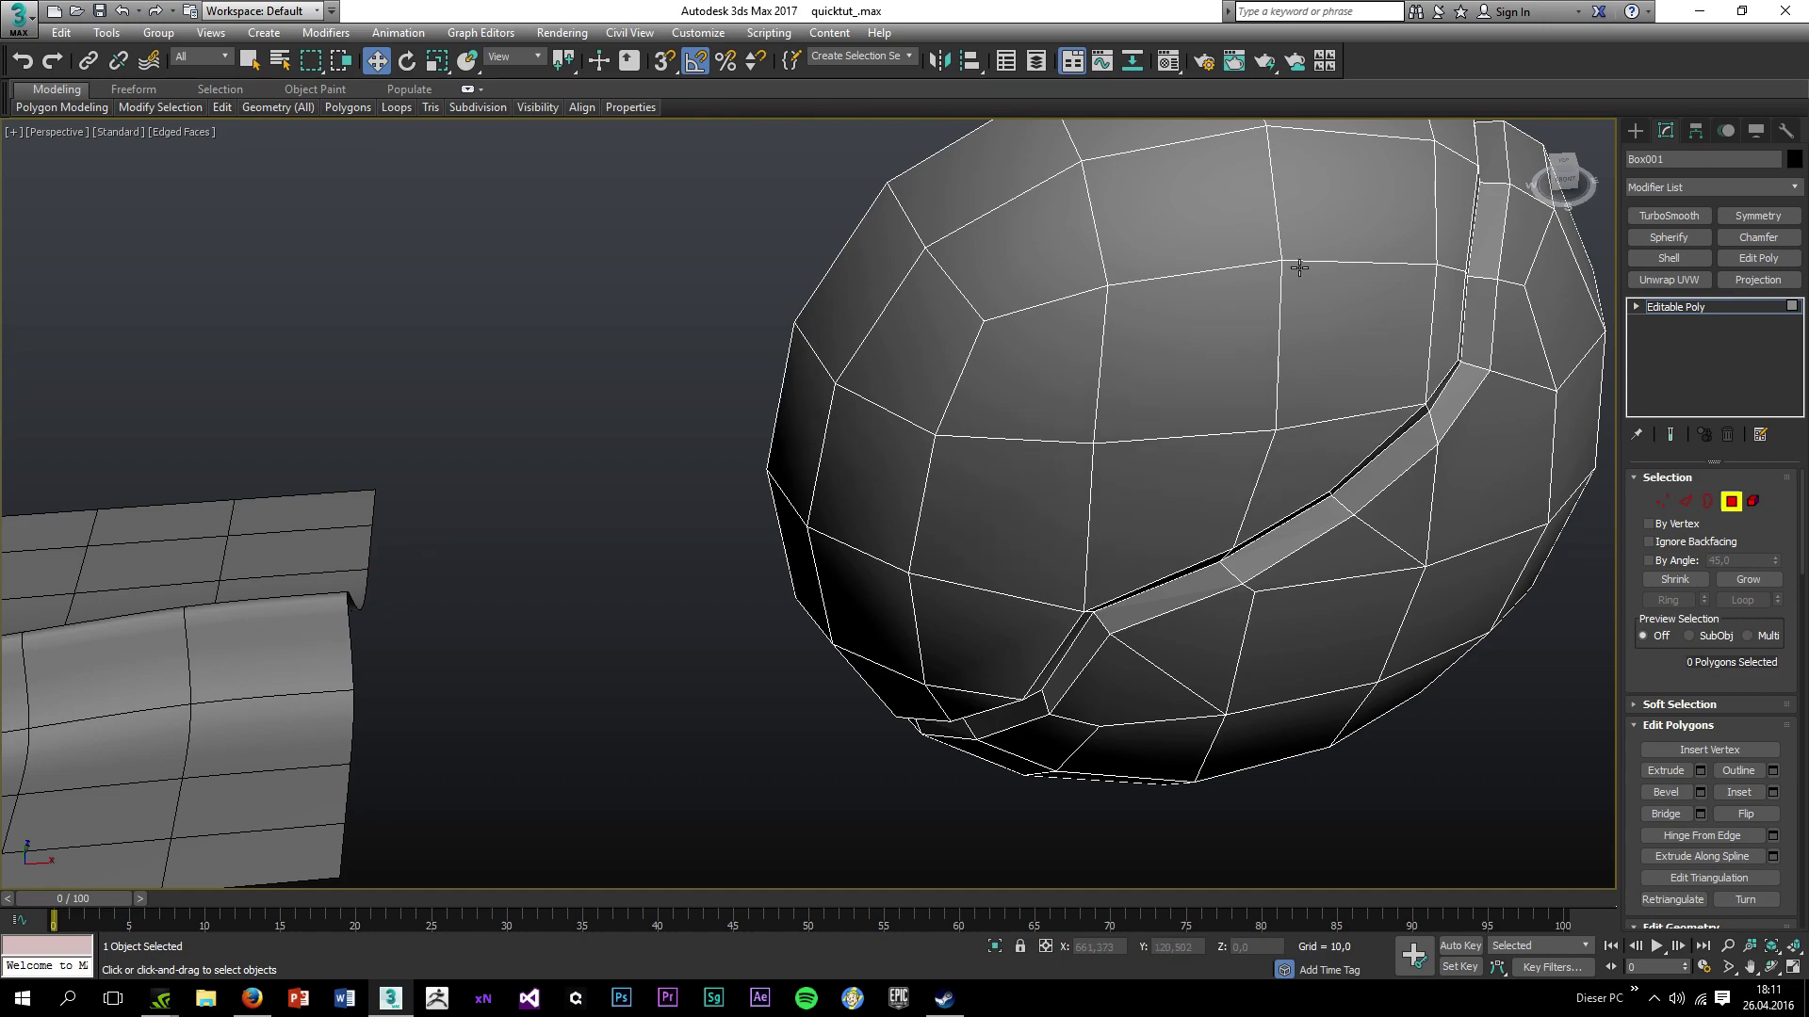
Remove the edge that crosses the sphere's front and ends at the groove's upper rim.
middle_click_drag(1299, 270, 1804, 489, "alt")
left_click(1685, 502)
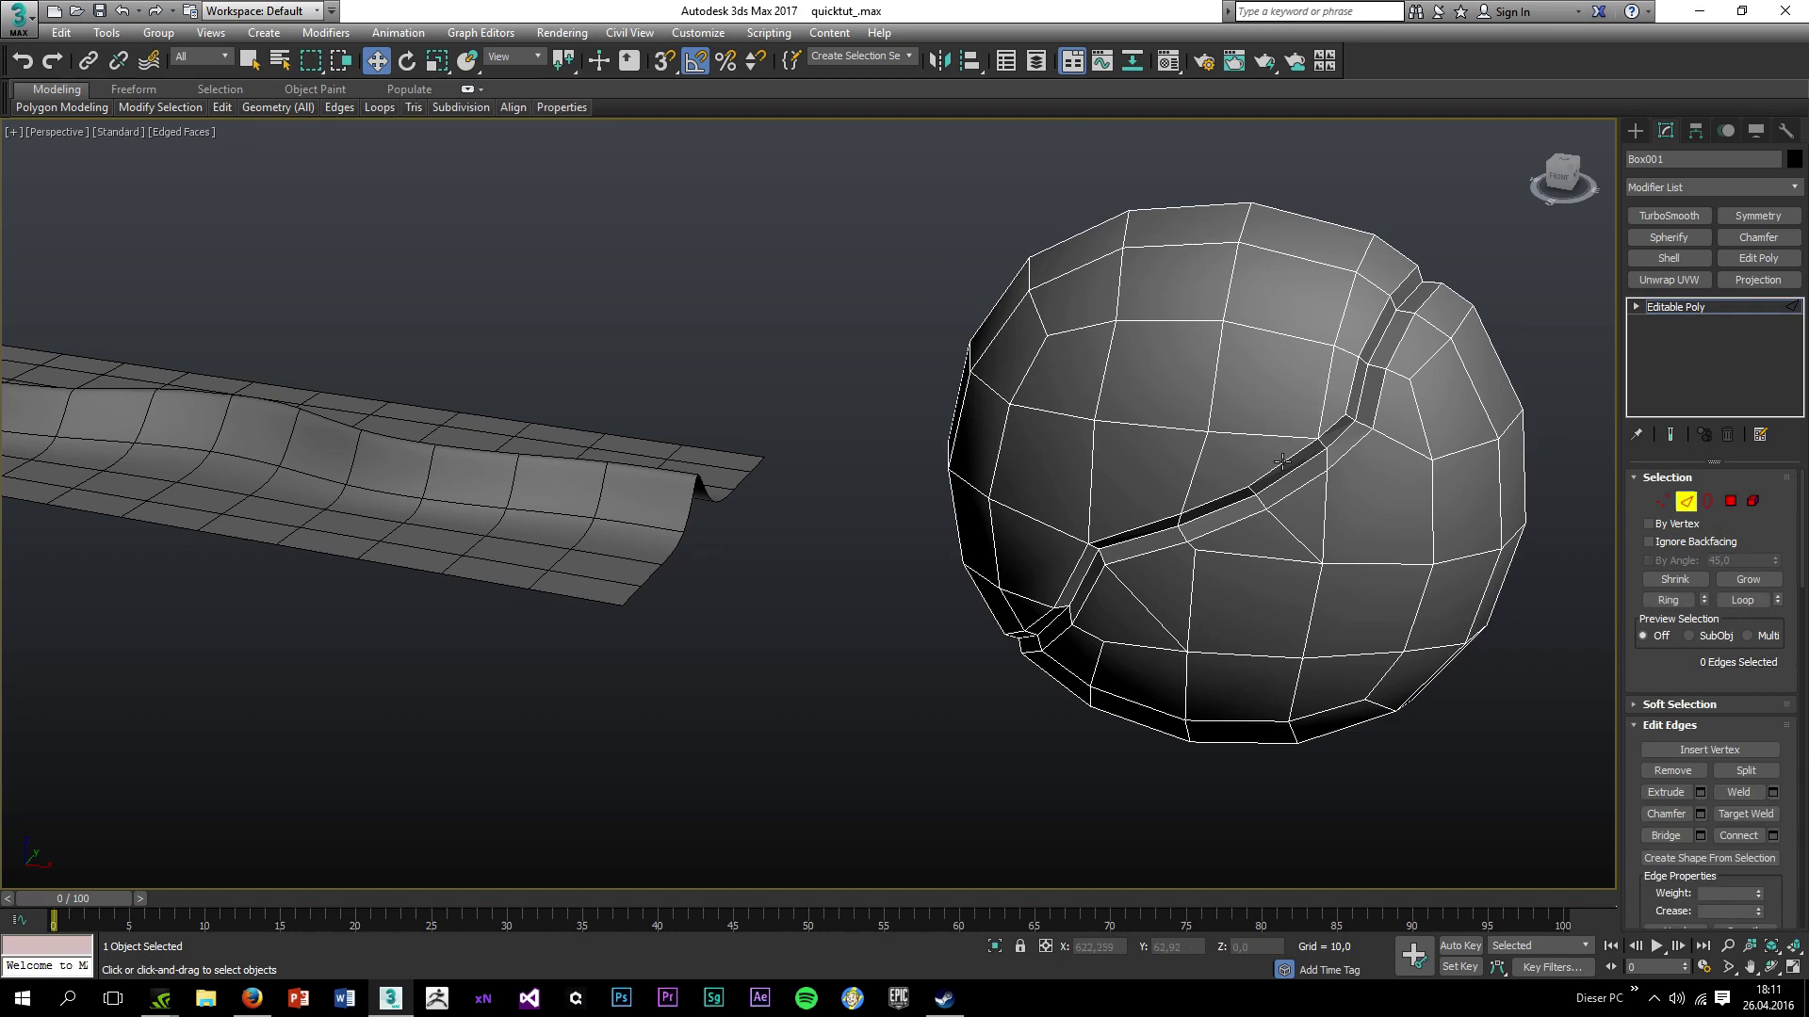
scroll(1308, 438, "up", 2)
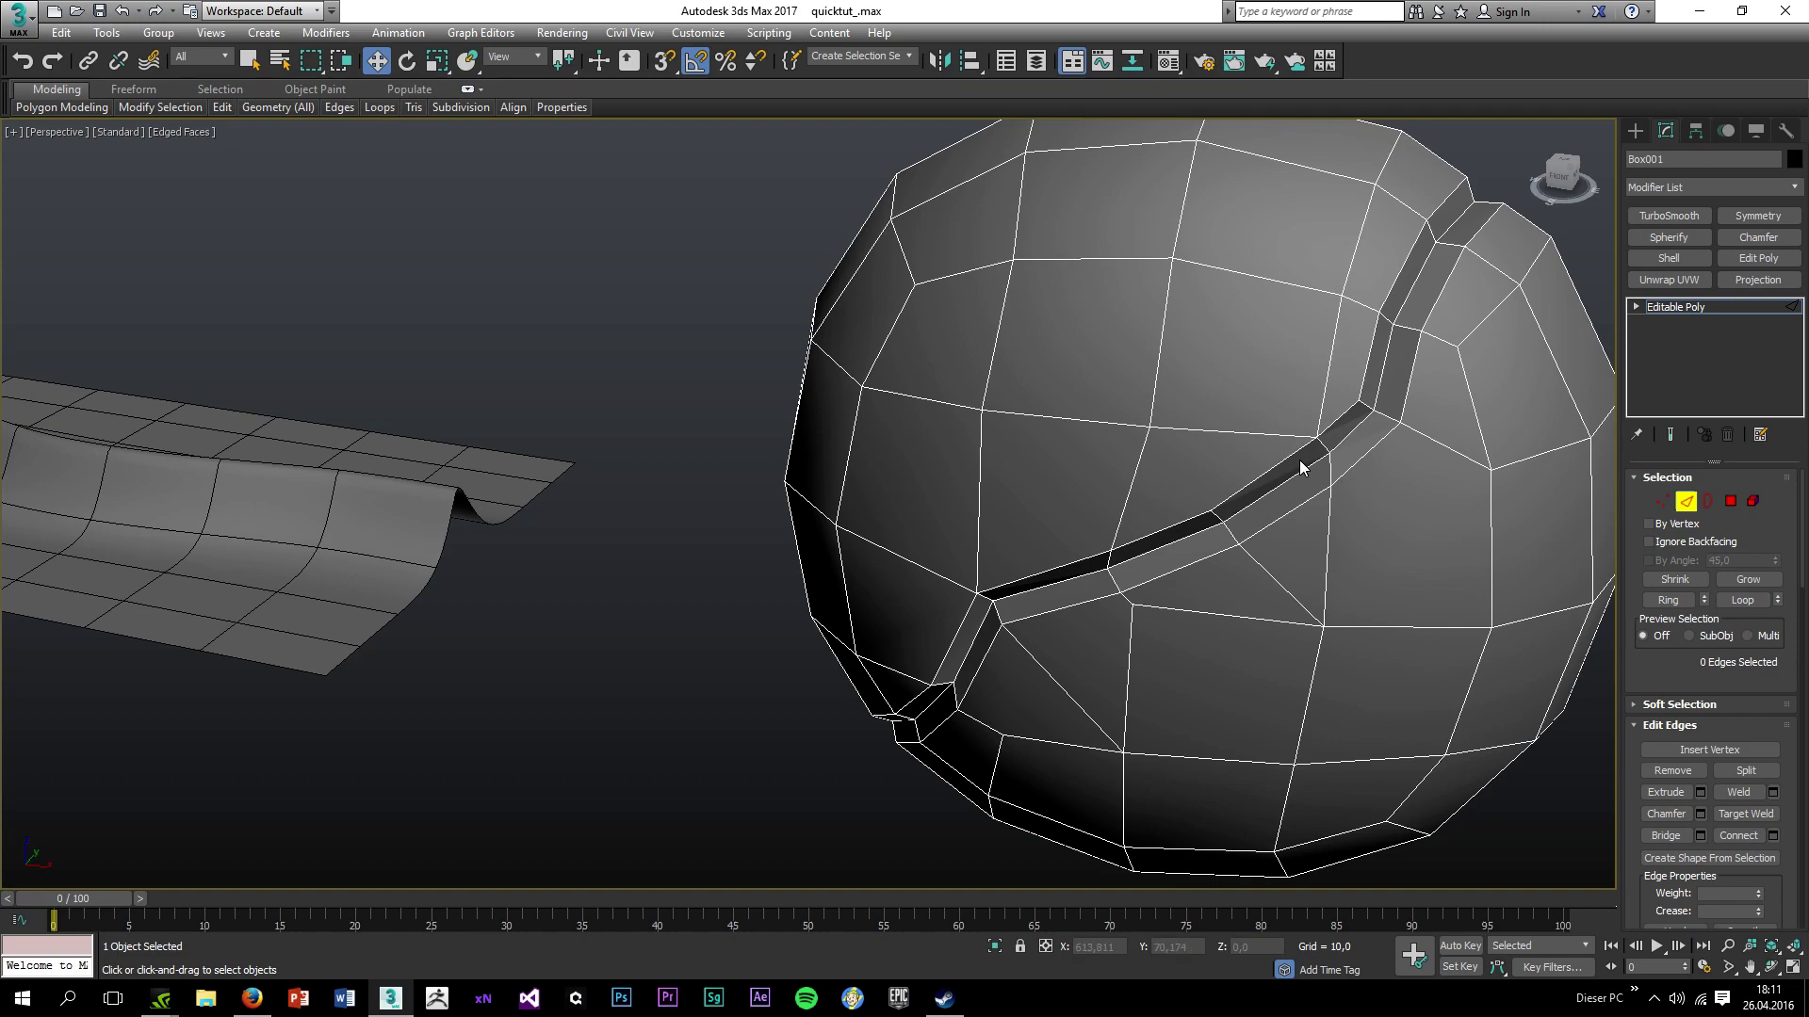
scroll(1330, 443, "up", 3)
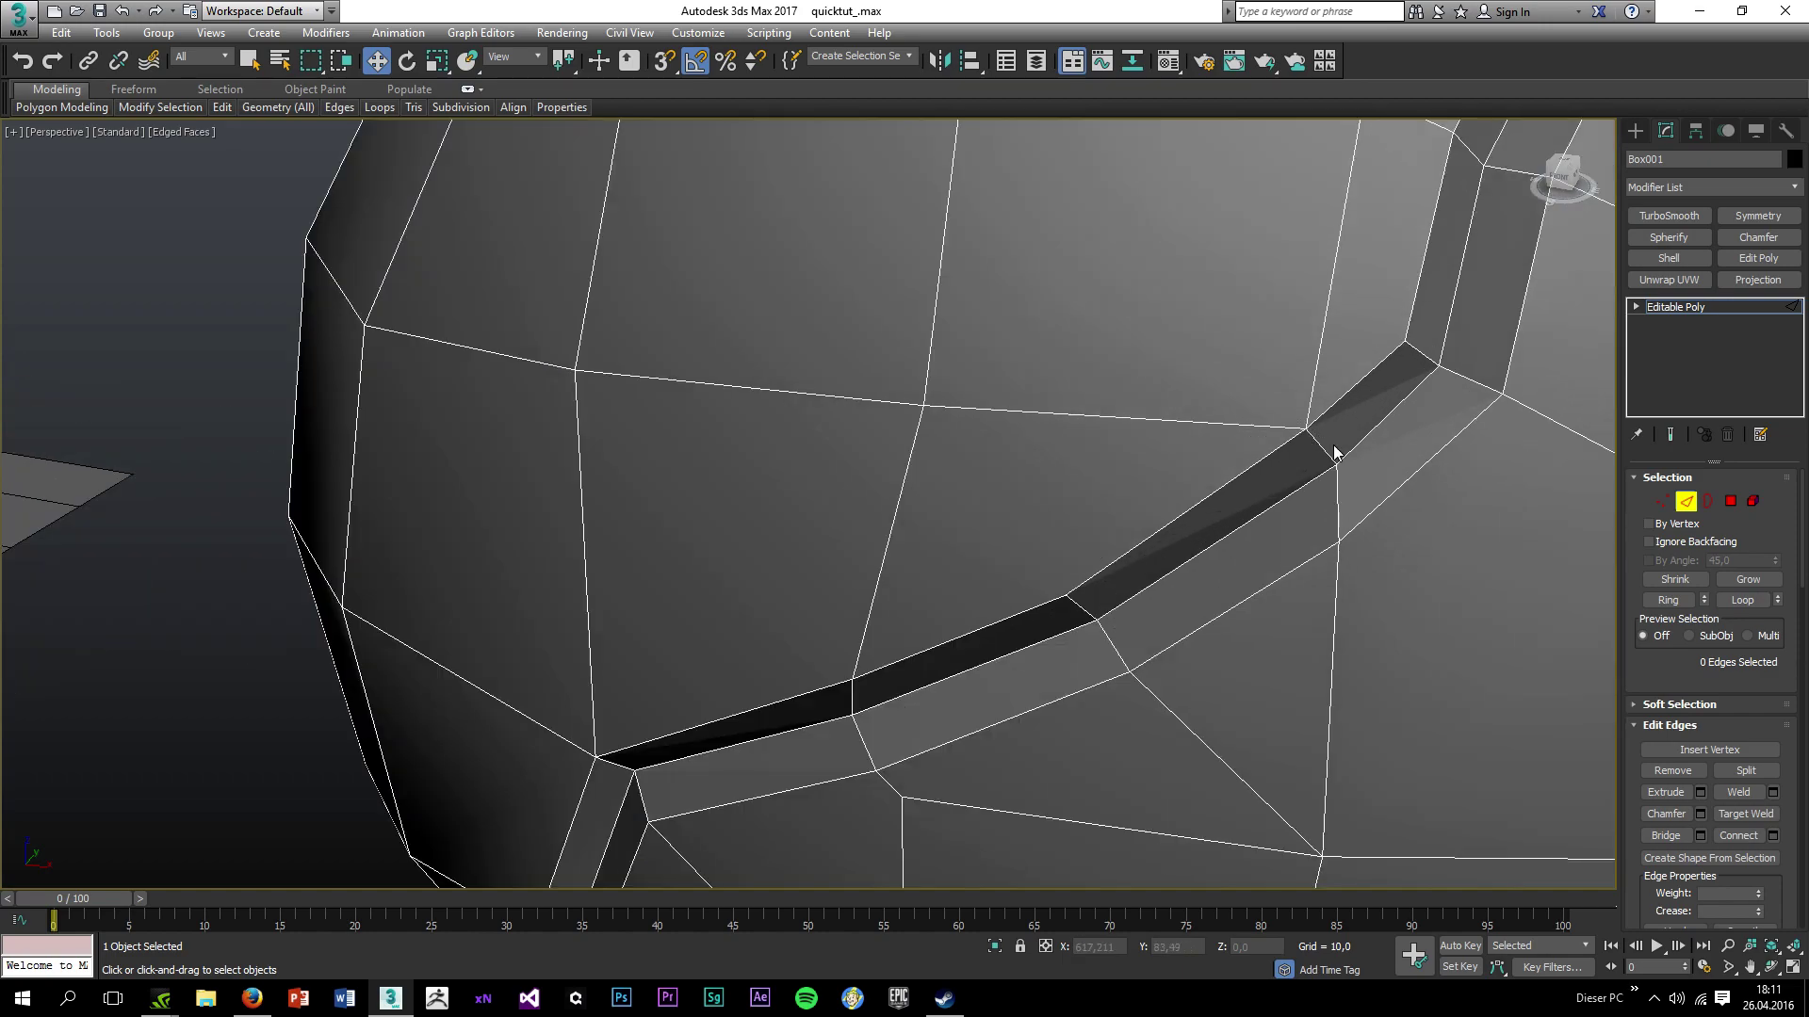
left_click(1665, 502)
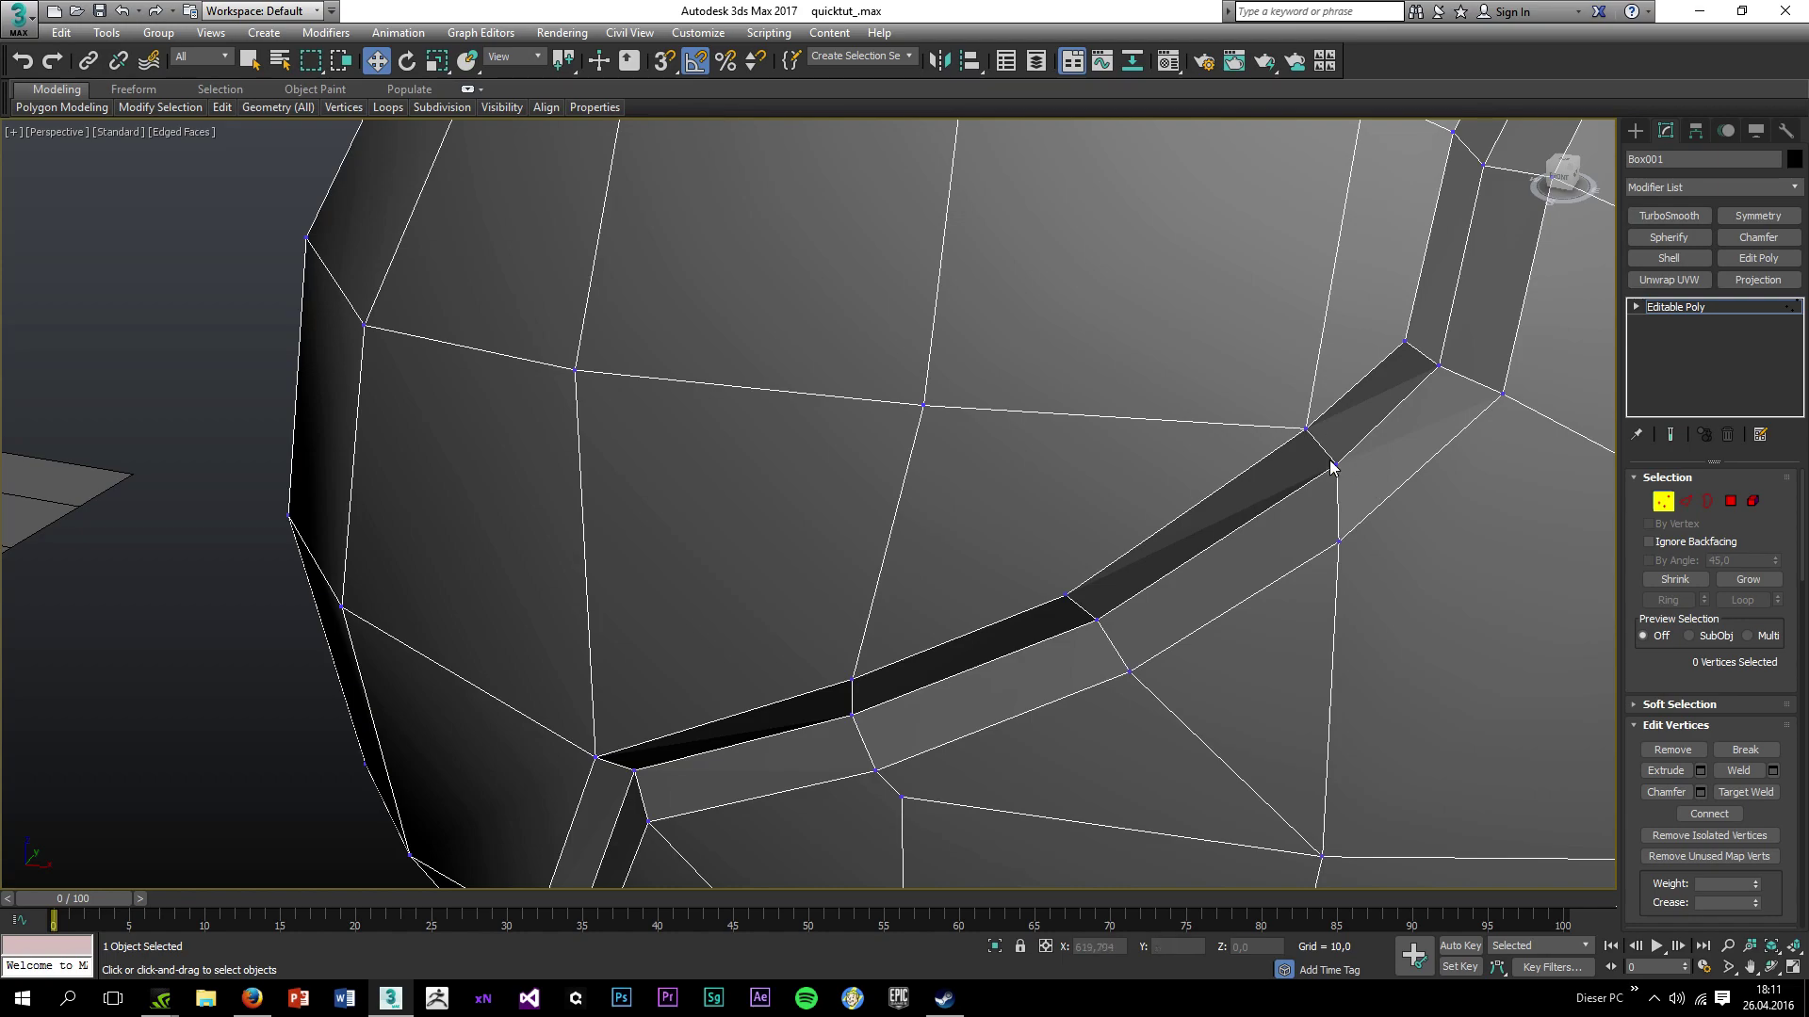
left_click(1304, 428)
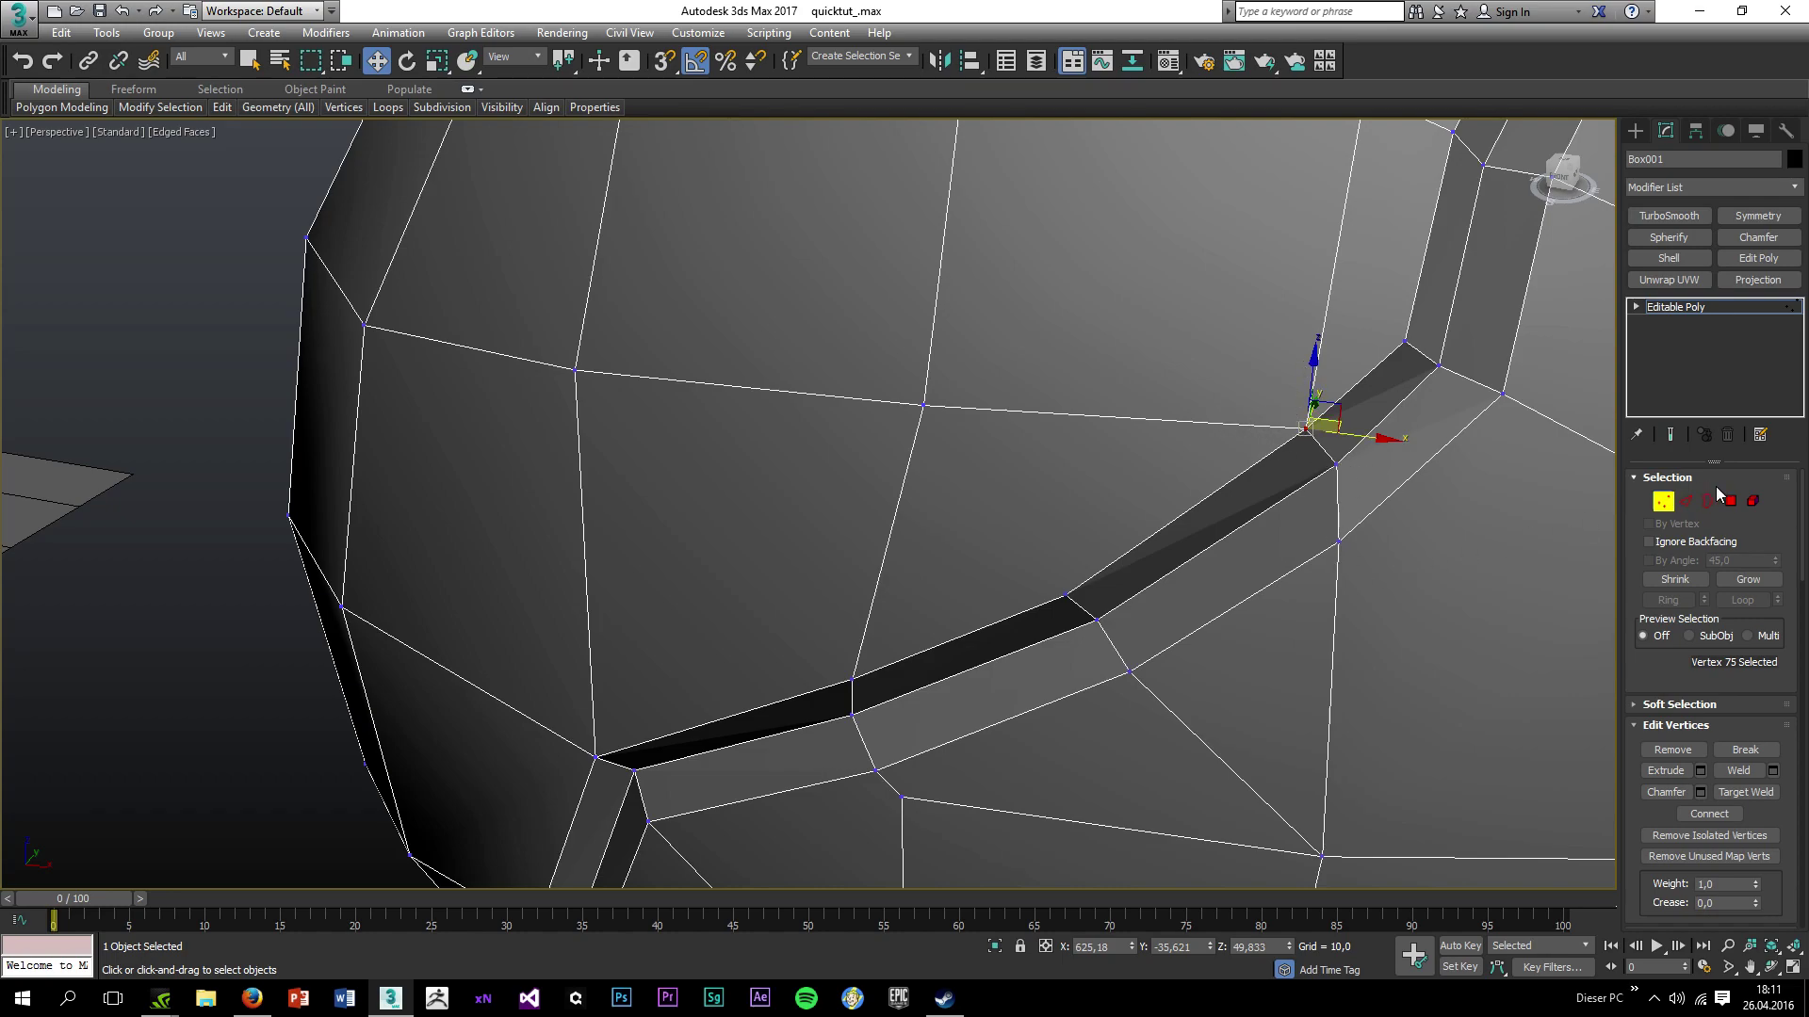
left_click(1682, 502)
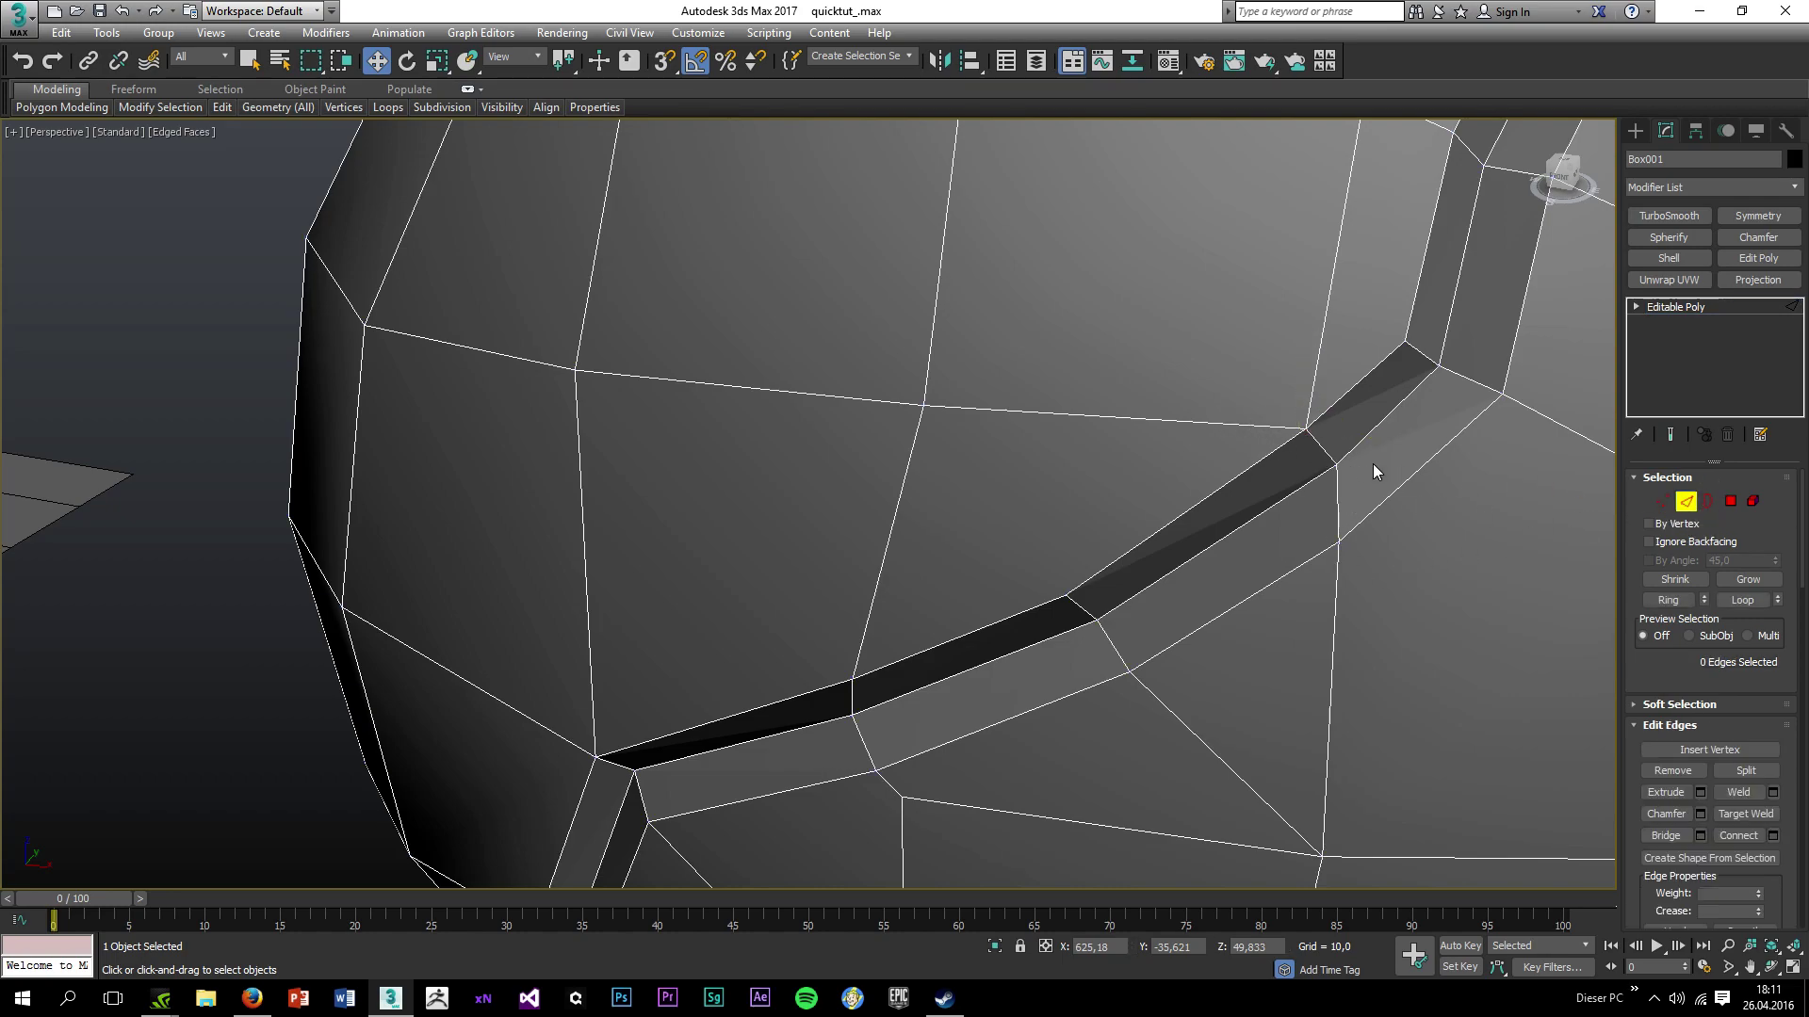
left_click(1203, 426)
key("BackSpace")
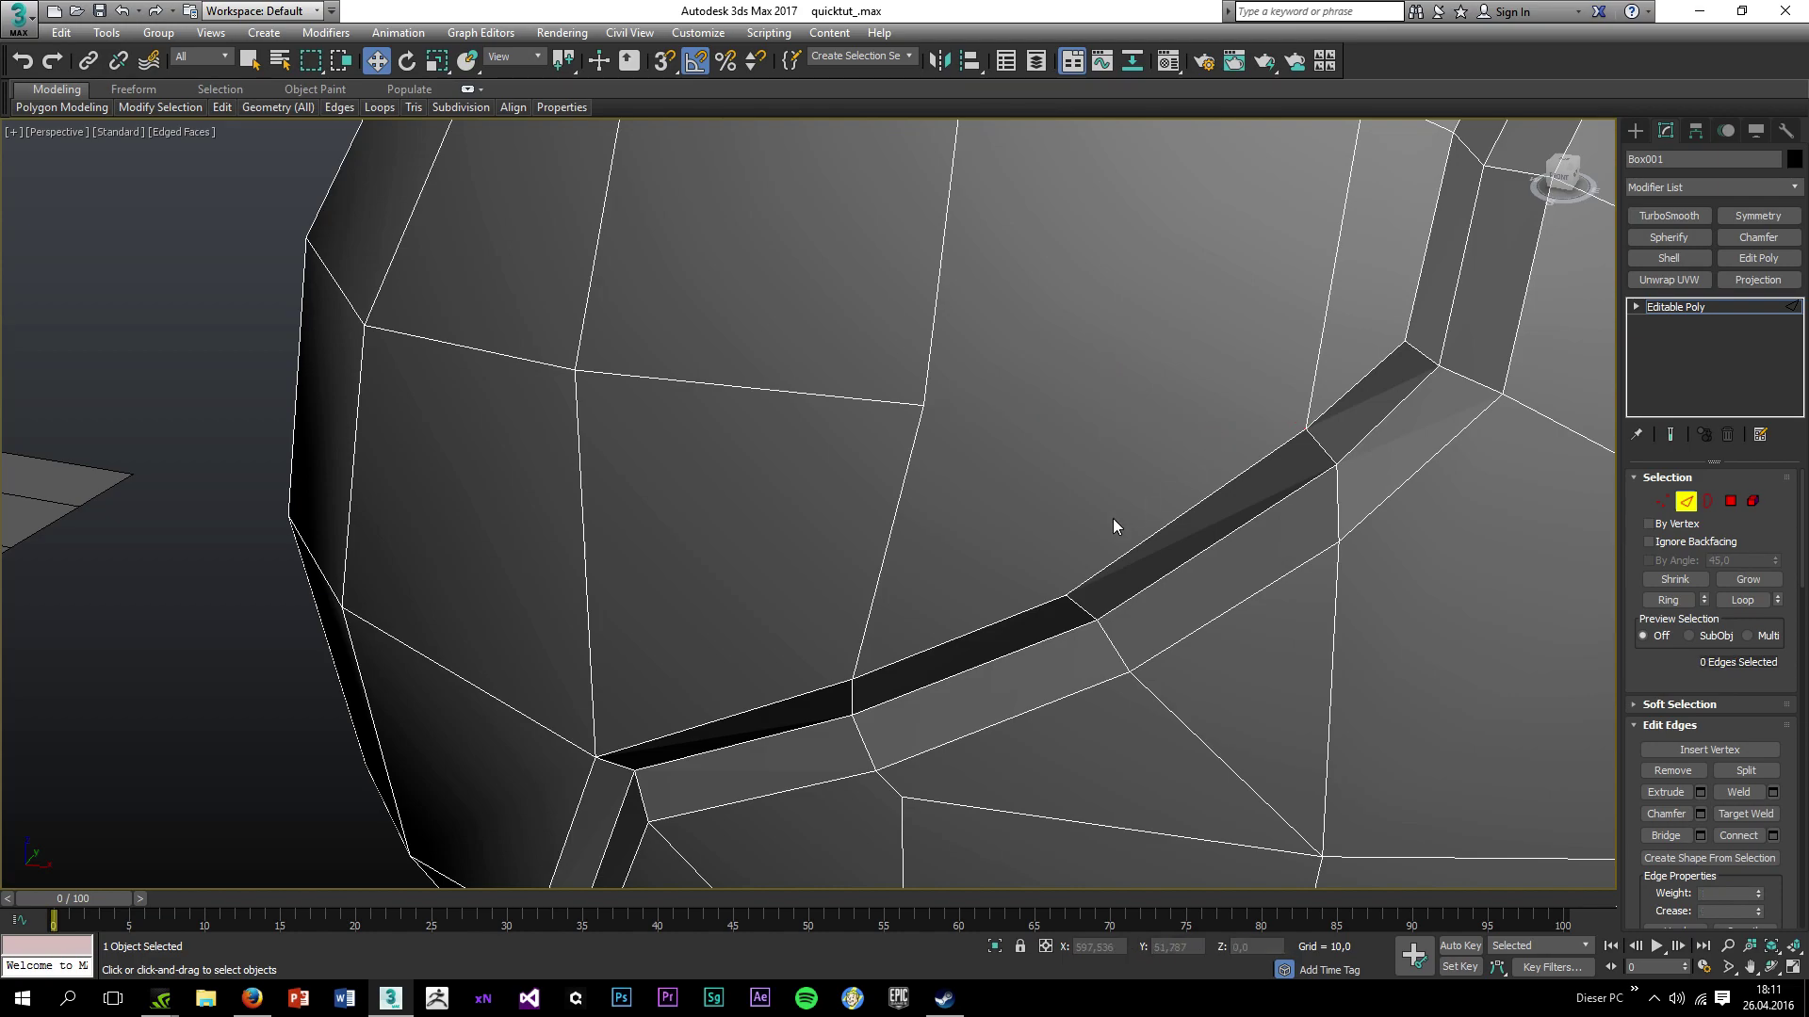
Remove the upright edge that runs down into the groove's lower bend.
scroll(1088, 535, "down", 2)
middle_click_drag(987, 642, 999, 436, "alt")
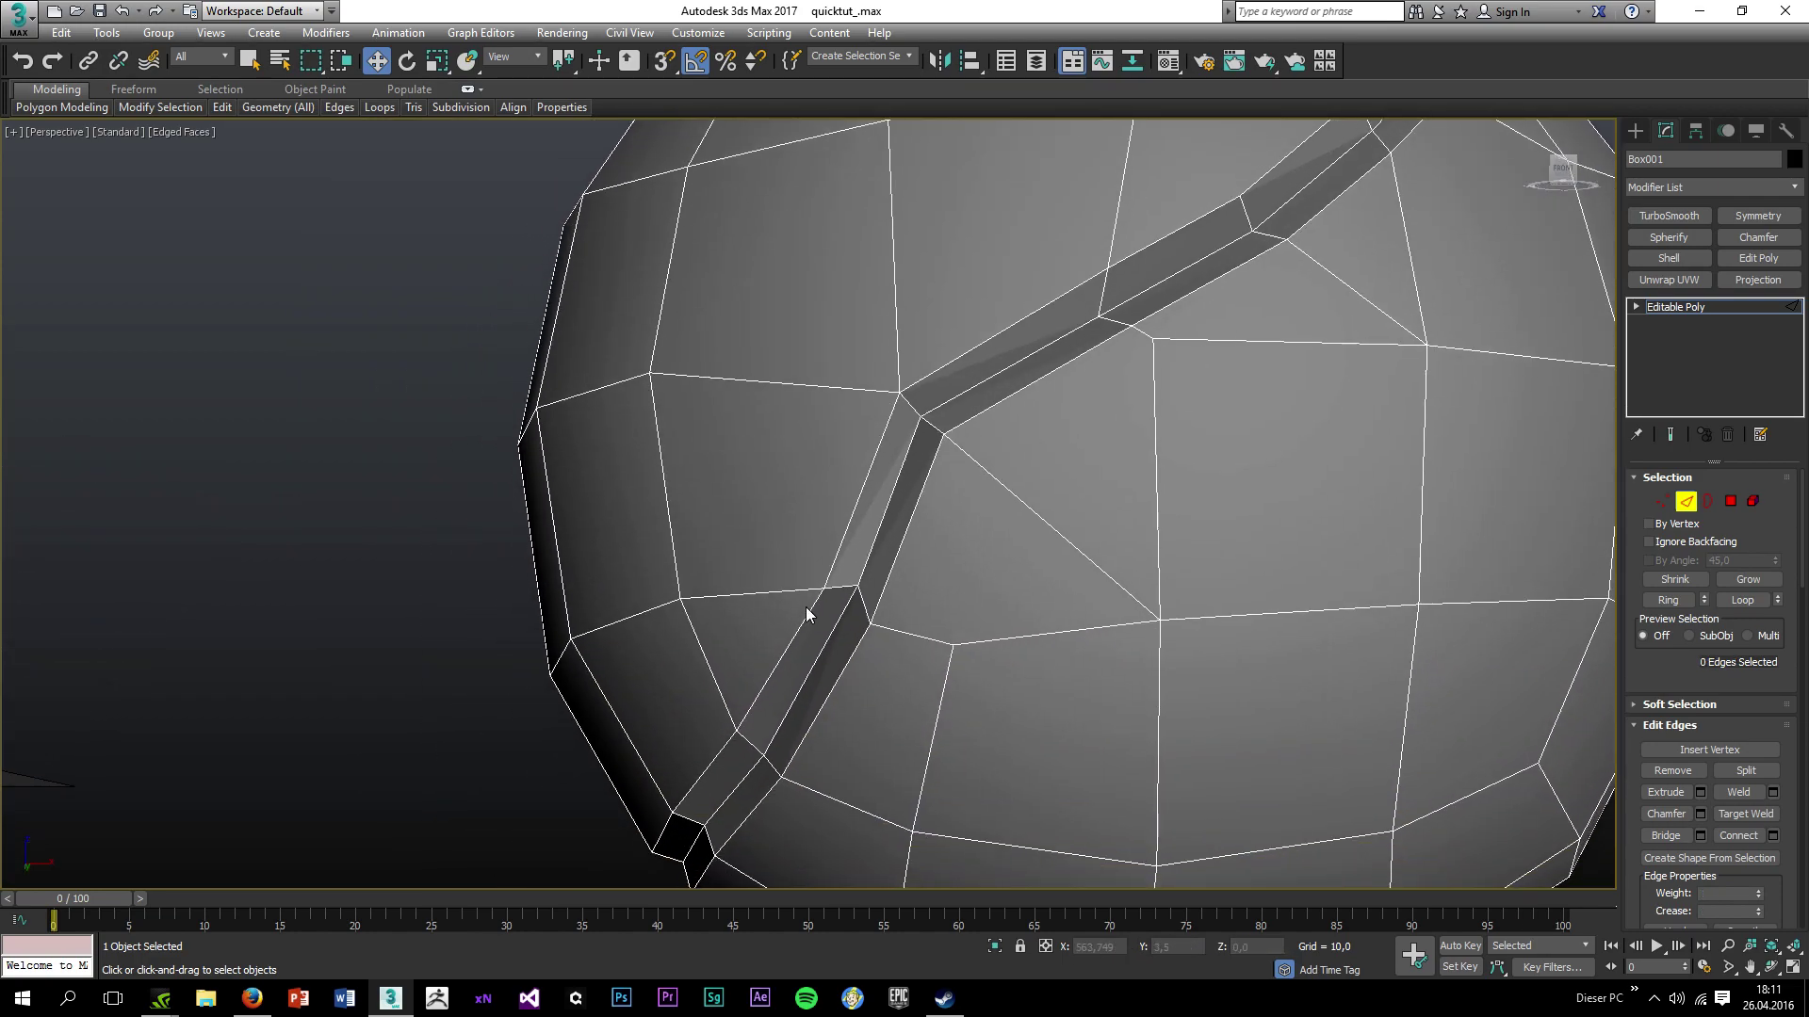
left_click(897, 377)
key("BackSpace")
Select the edge loops along both sides of the sphere's groove.
scroll(1016, 465, "down", 5)
double_click(1121, 396)
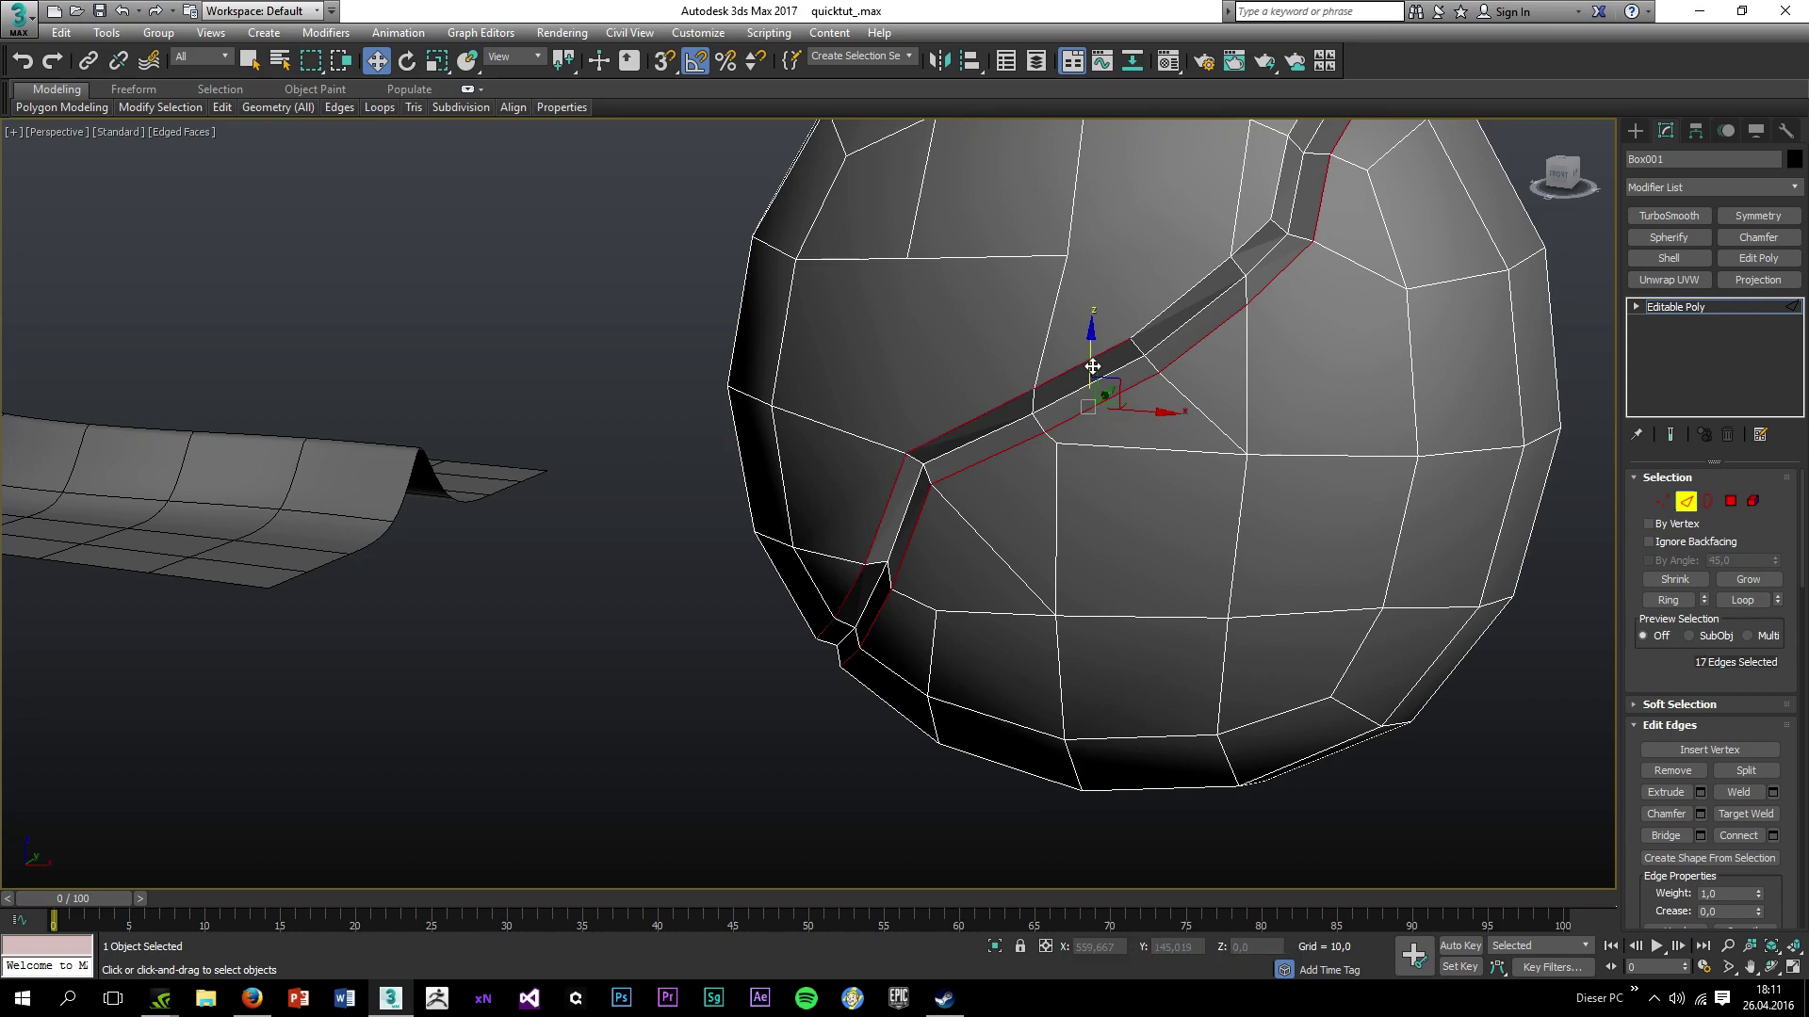
double_click(1082, 368, "ctrl")
scroll(1755, 853, "down", 2)
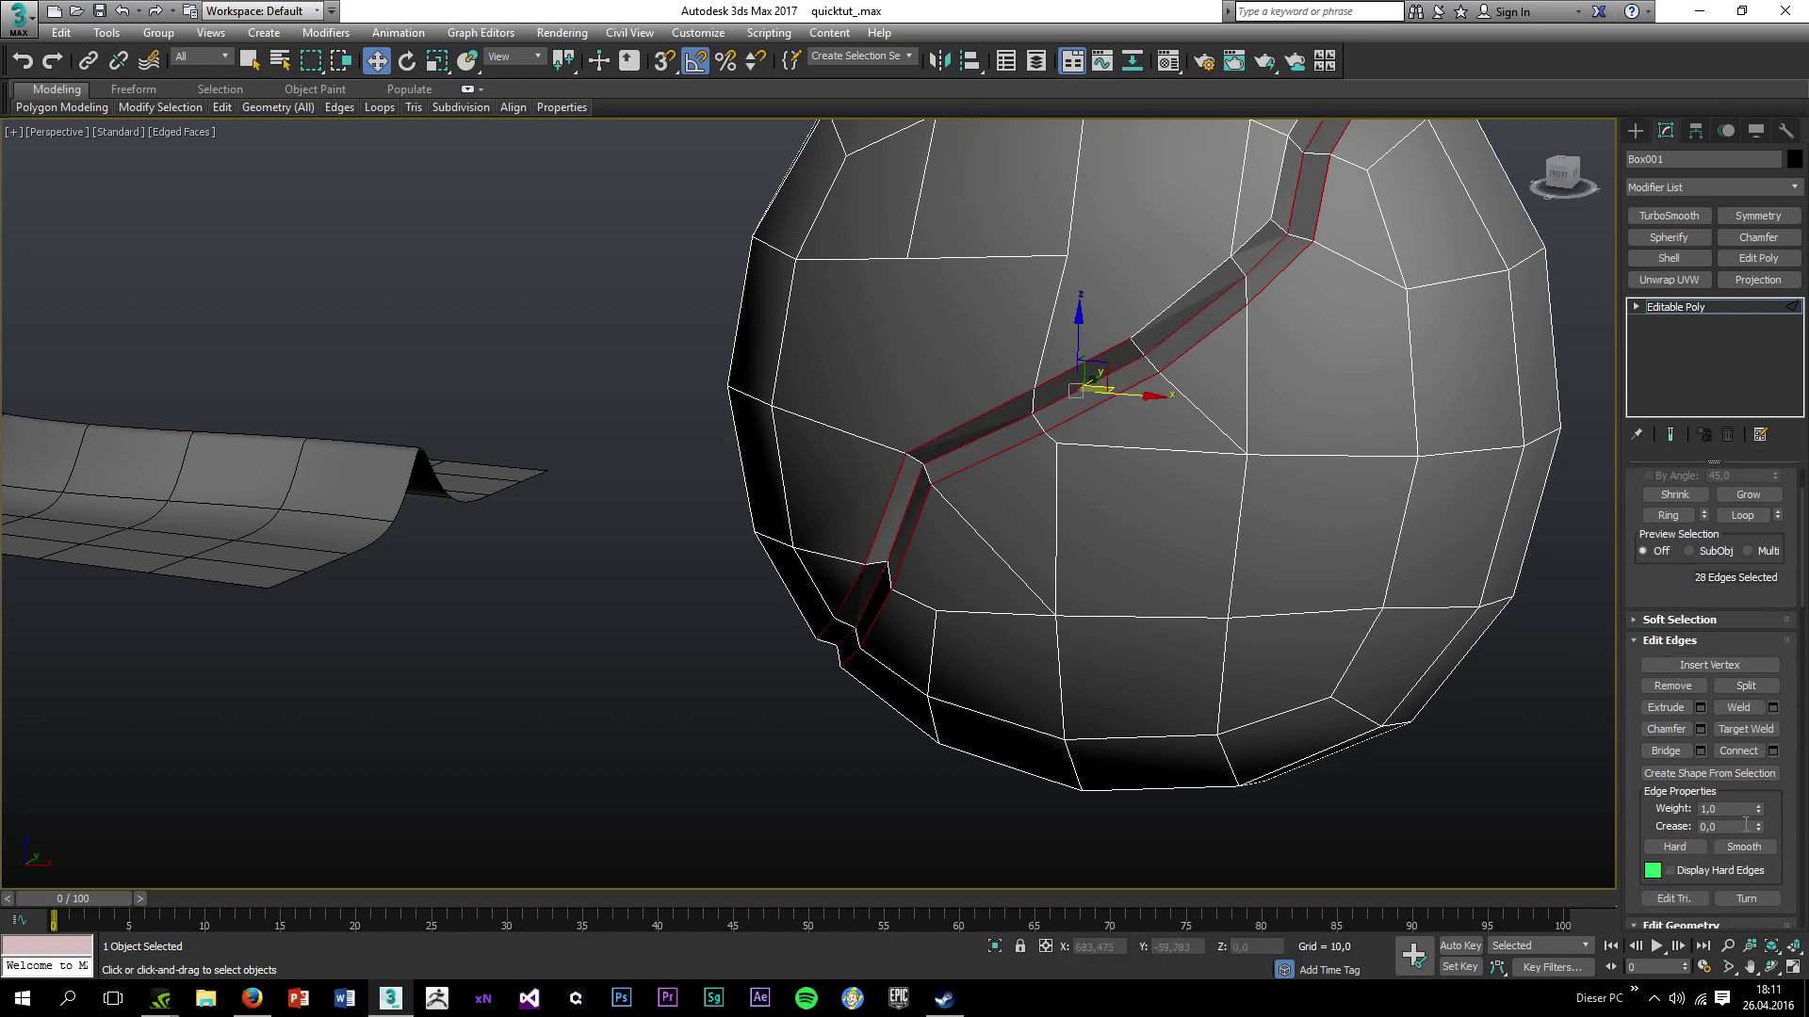
Apply an OpenSubdiv modifier to the sphere and return to its Editable Poly edges with the end result shown.
left_click(1658, 189)
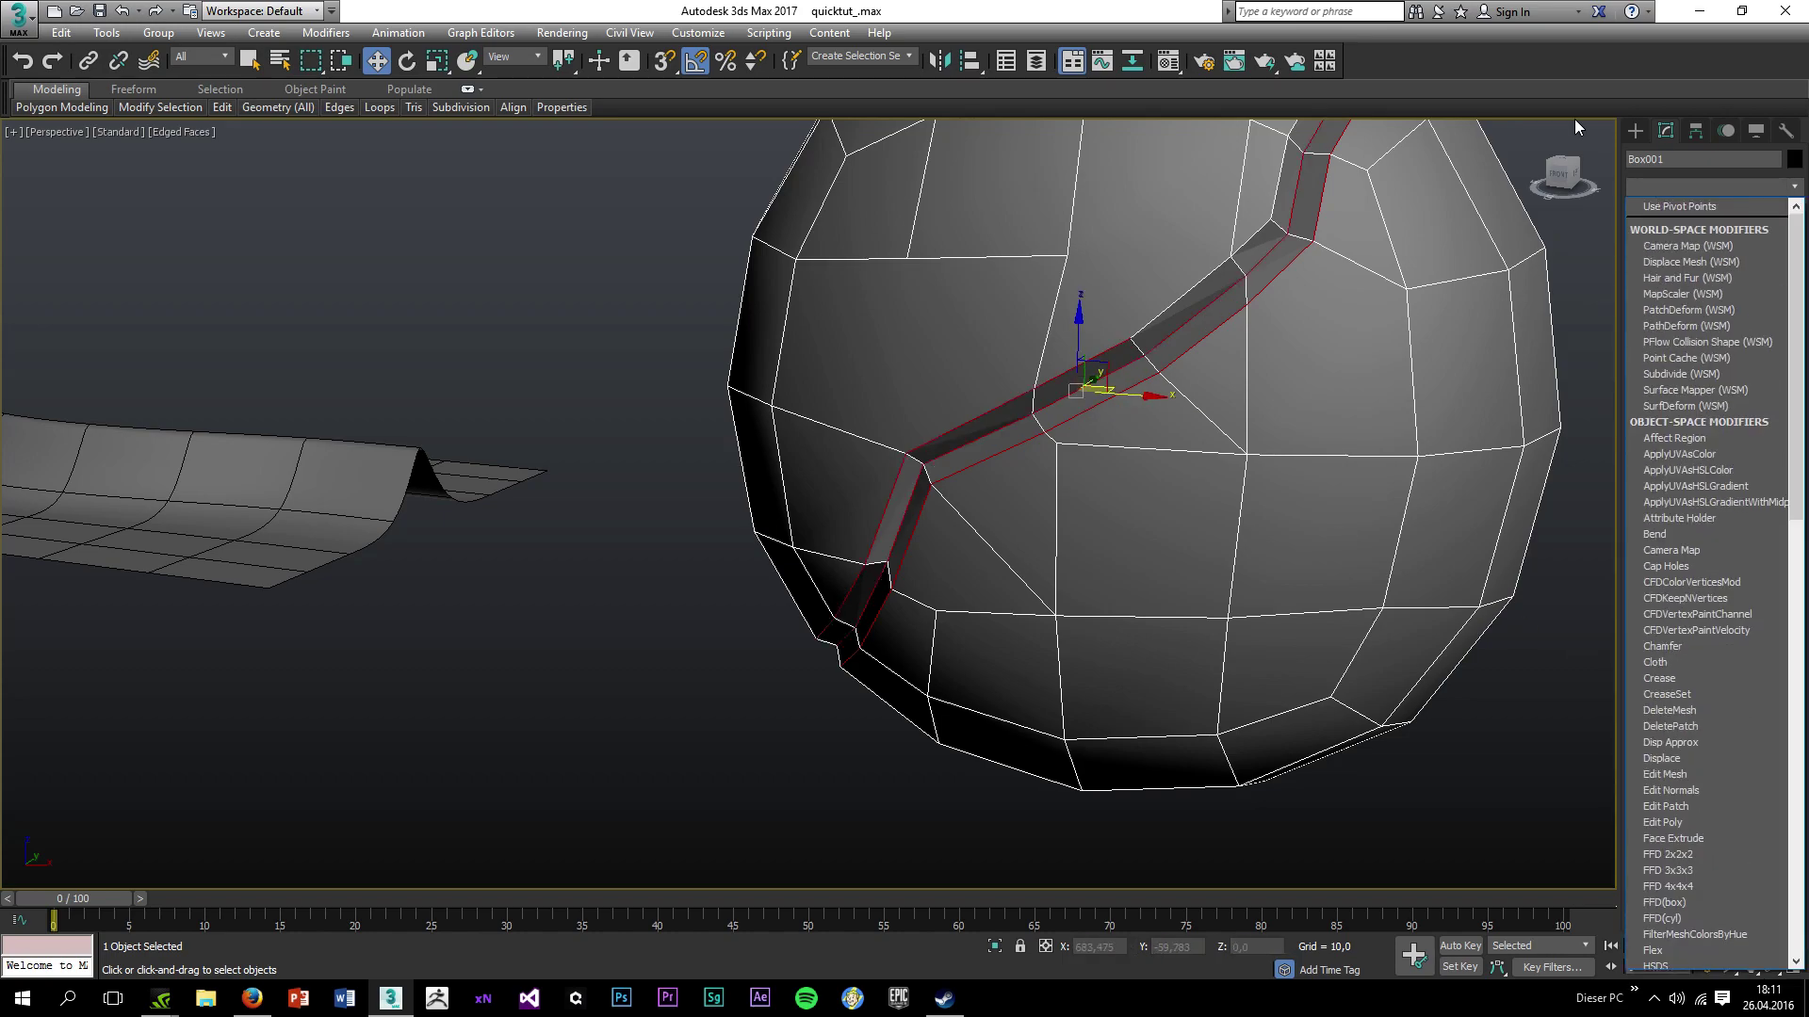
key("o")
key("Return")
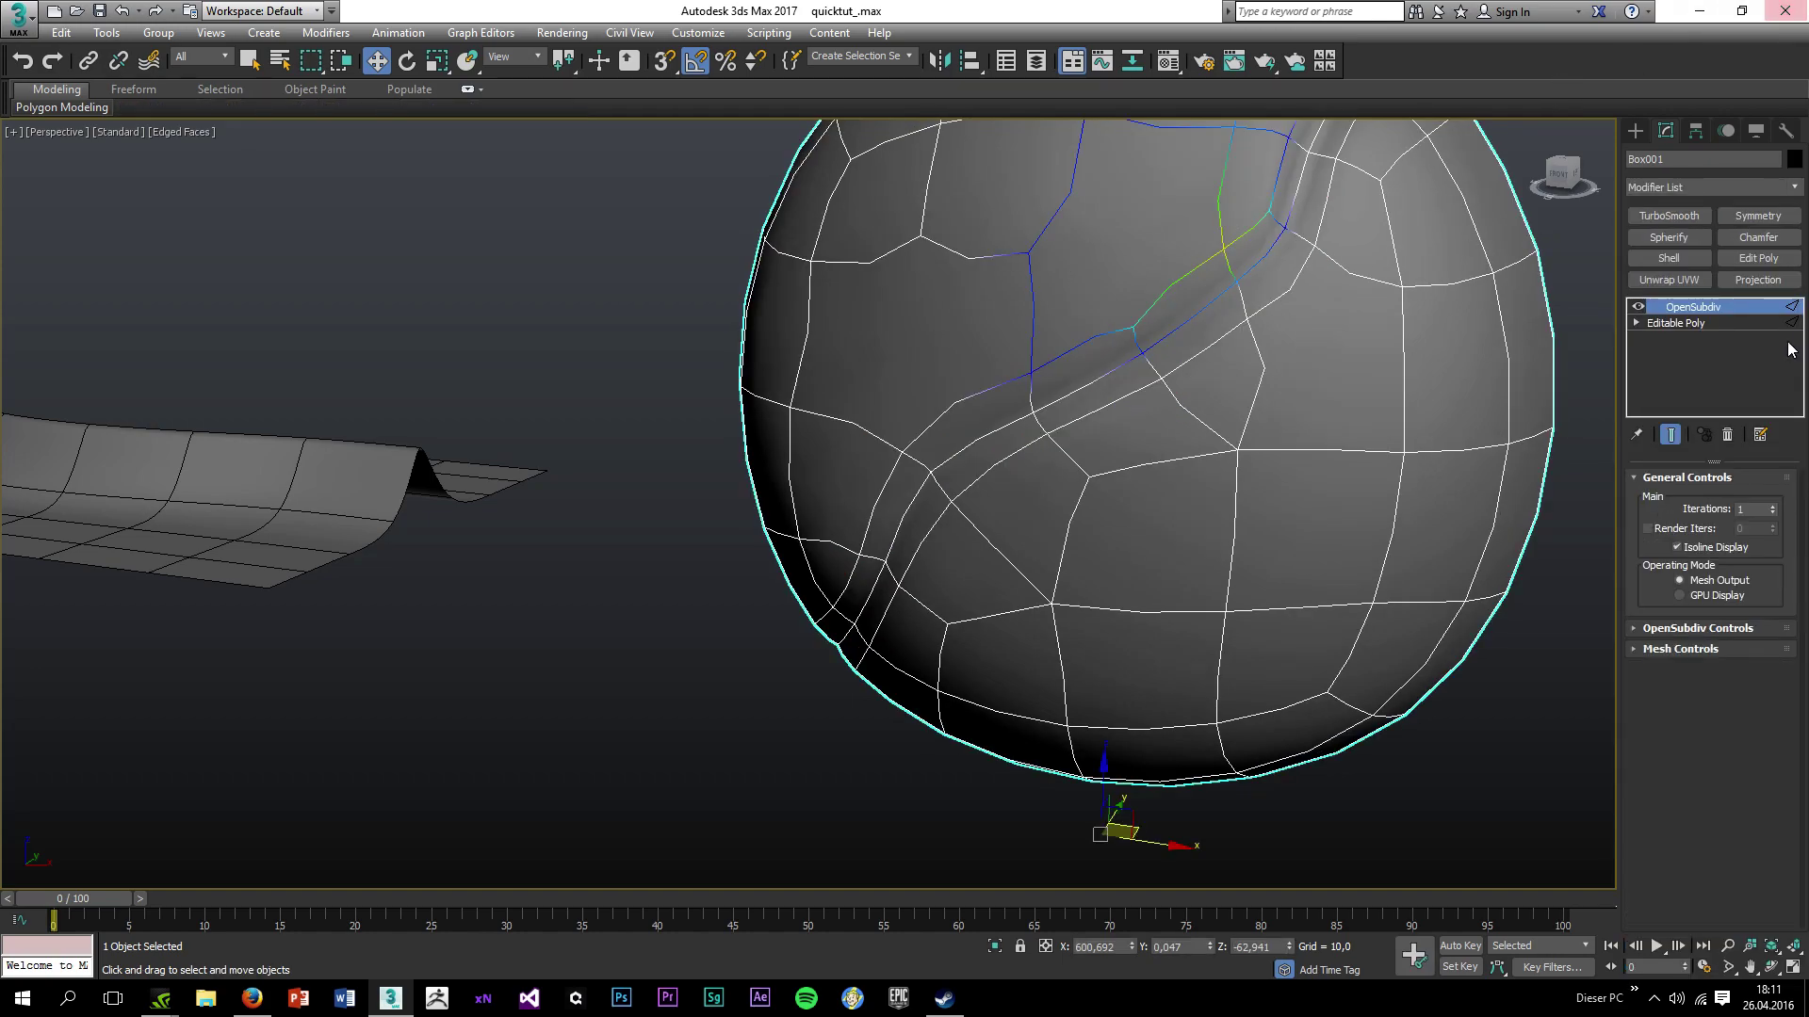
left_click(1698, 322)
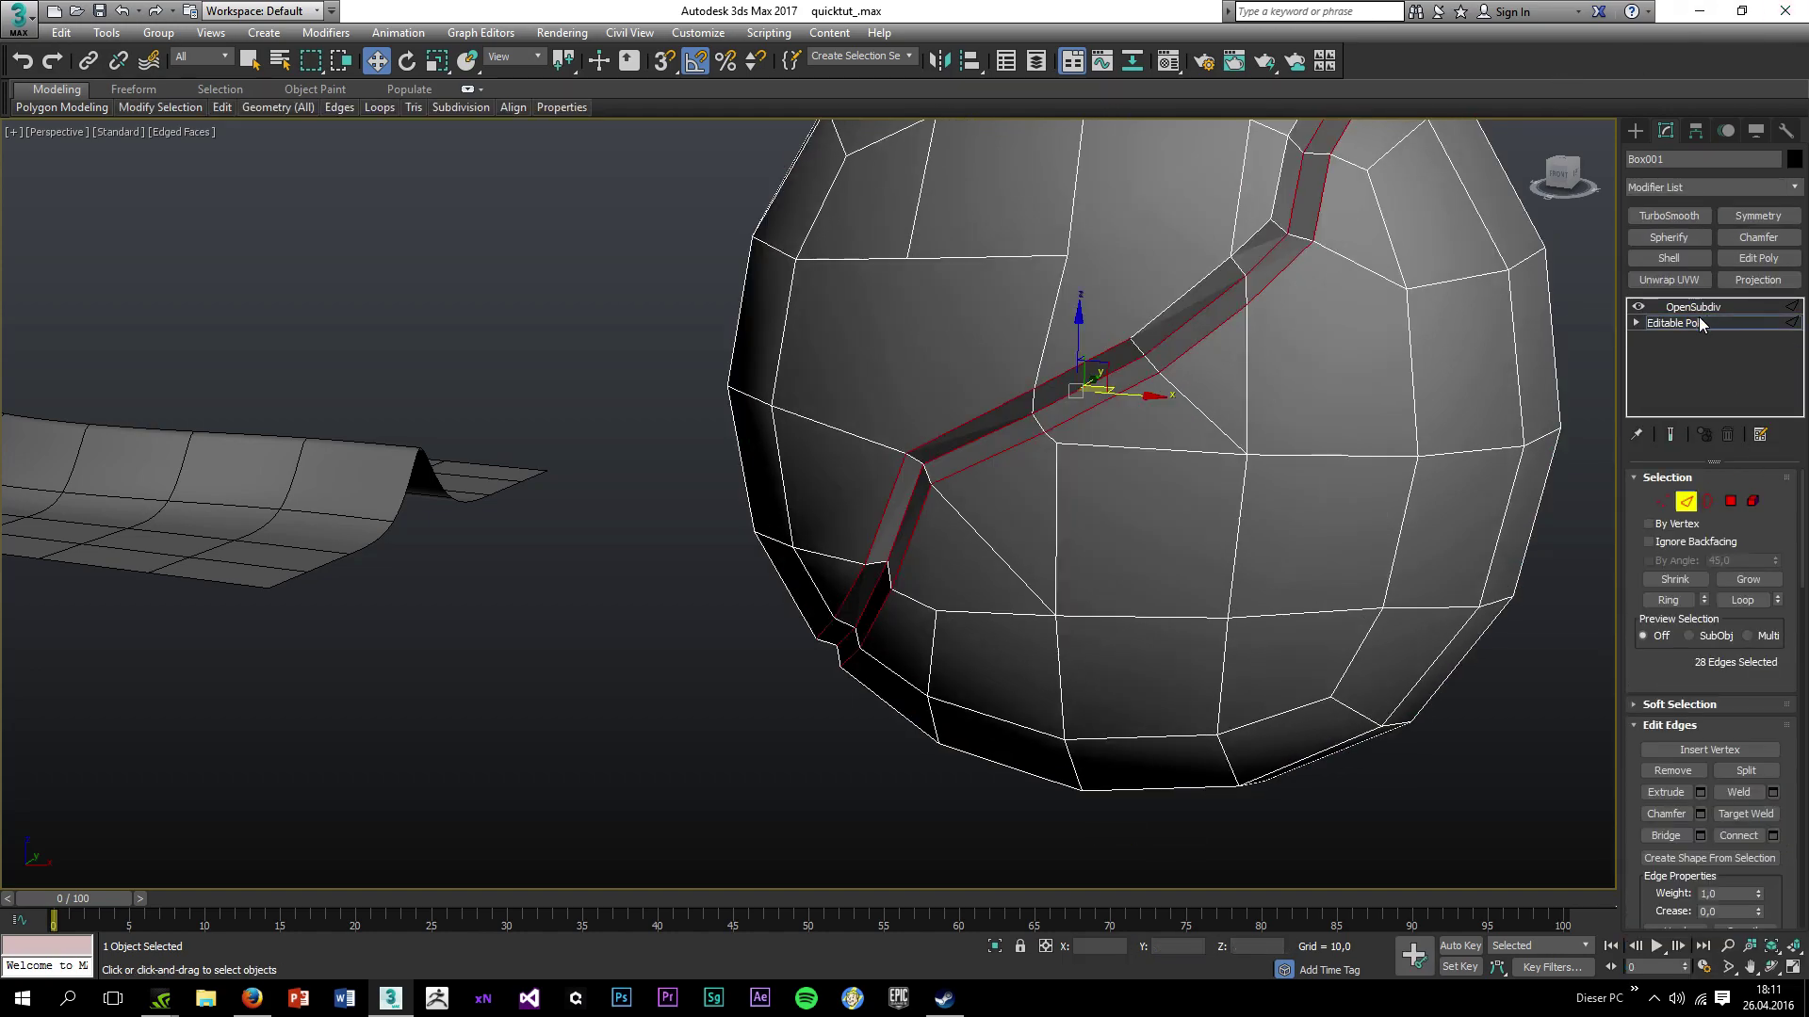
left_click(1673, 434)
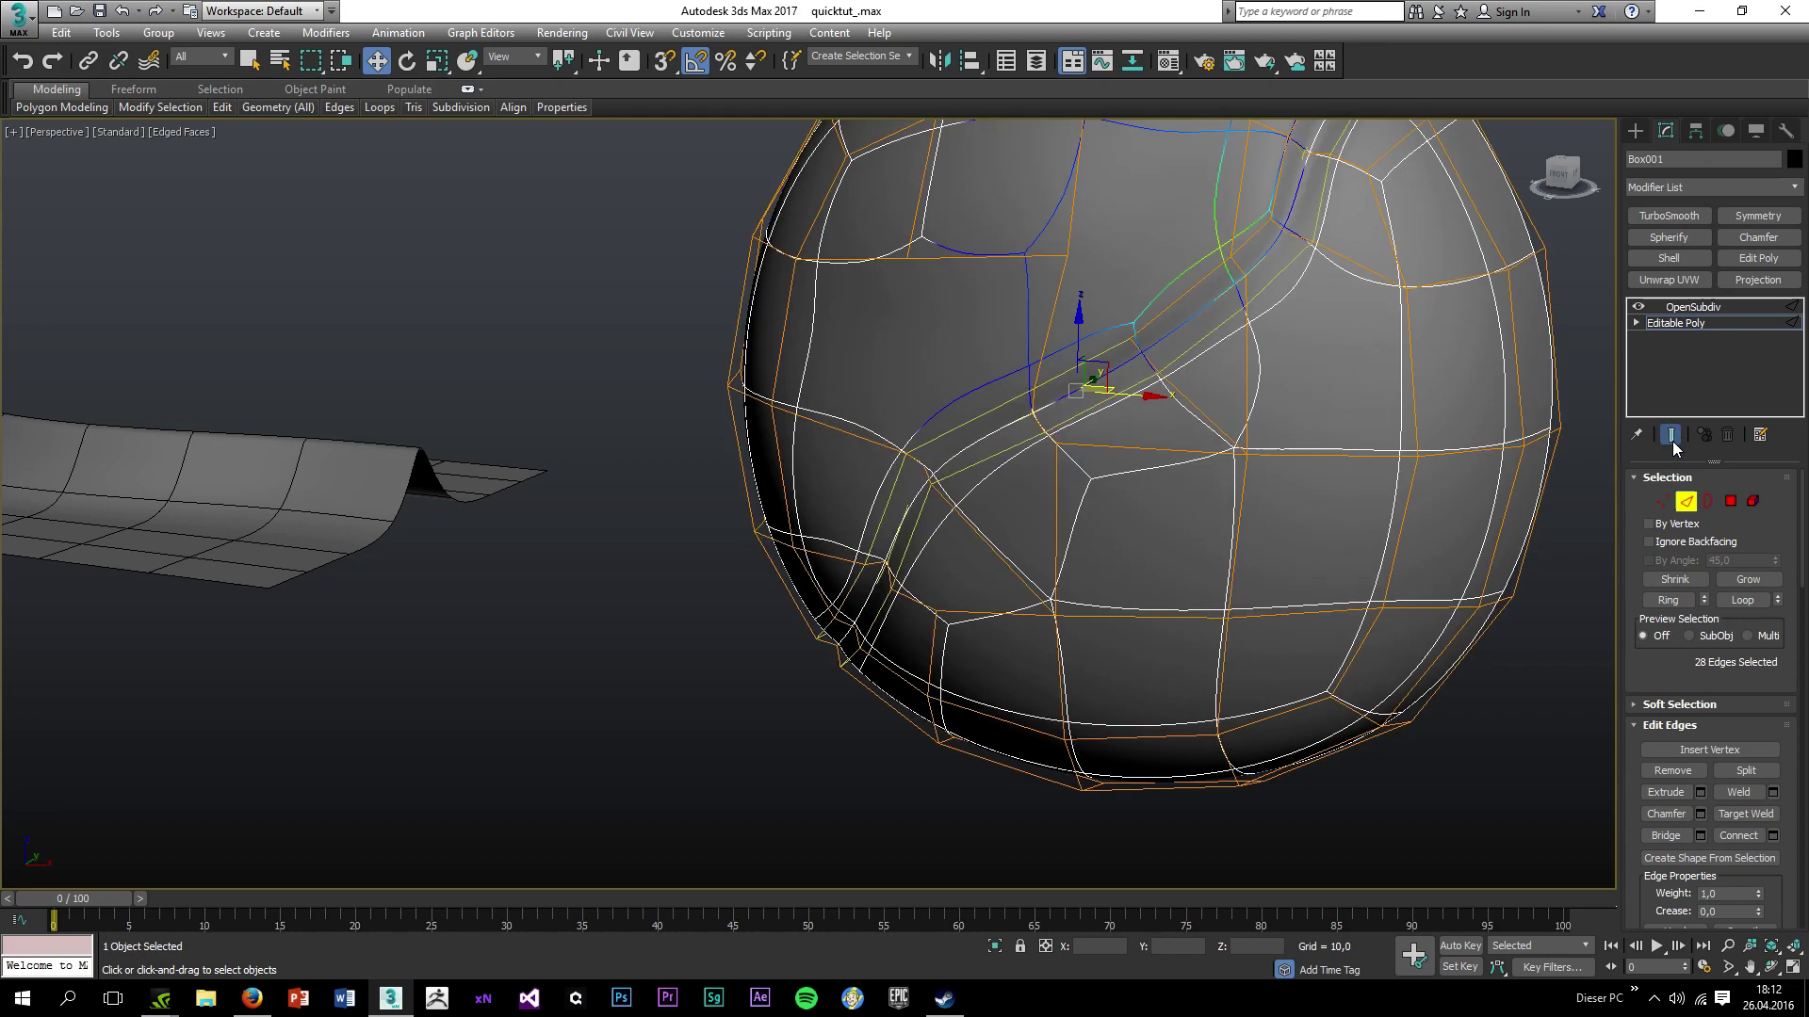
Set the crease of the selected groove edges to 0.2, return to the sphere's OpenSubdiv level, and hide the edged faces.
scroll(1764, 801, "down", 2)
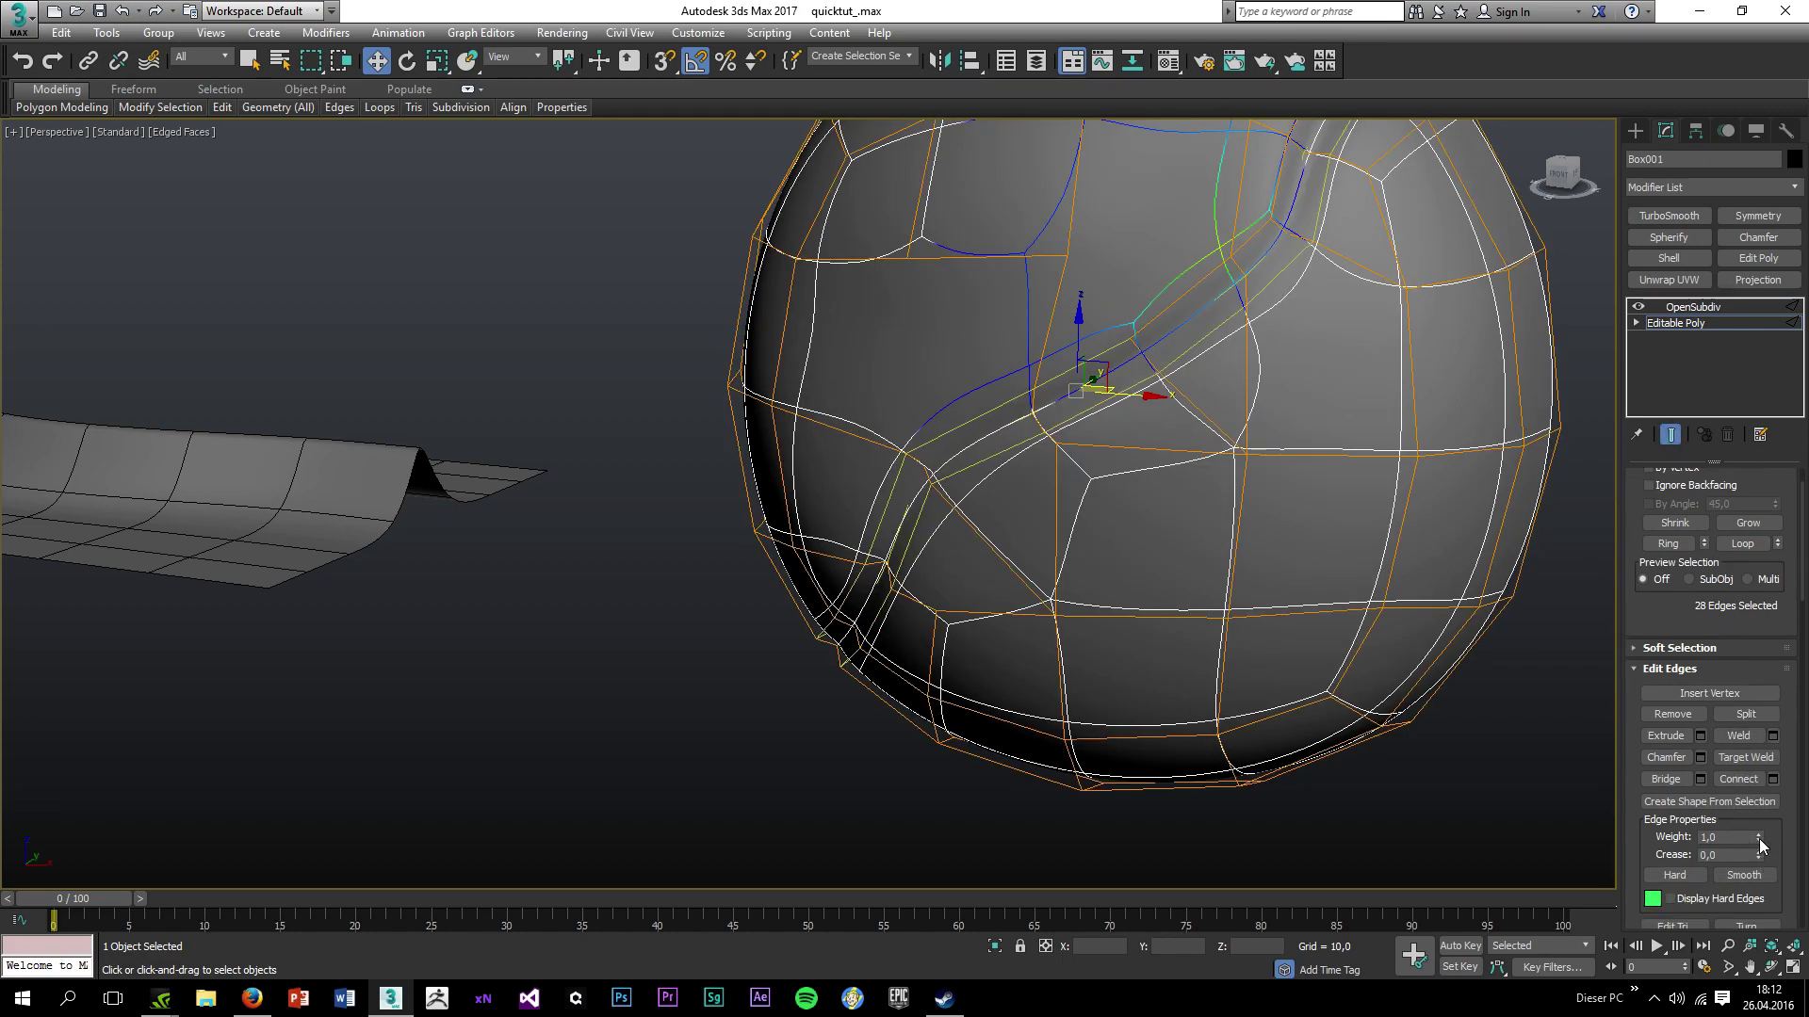
left_click_drag(1760, 857, 1724, 830)
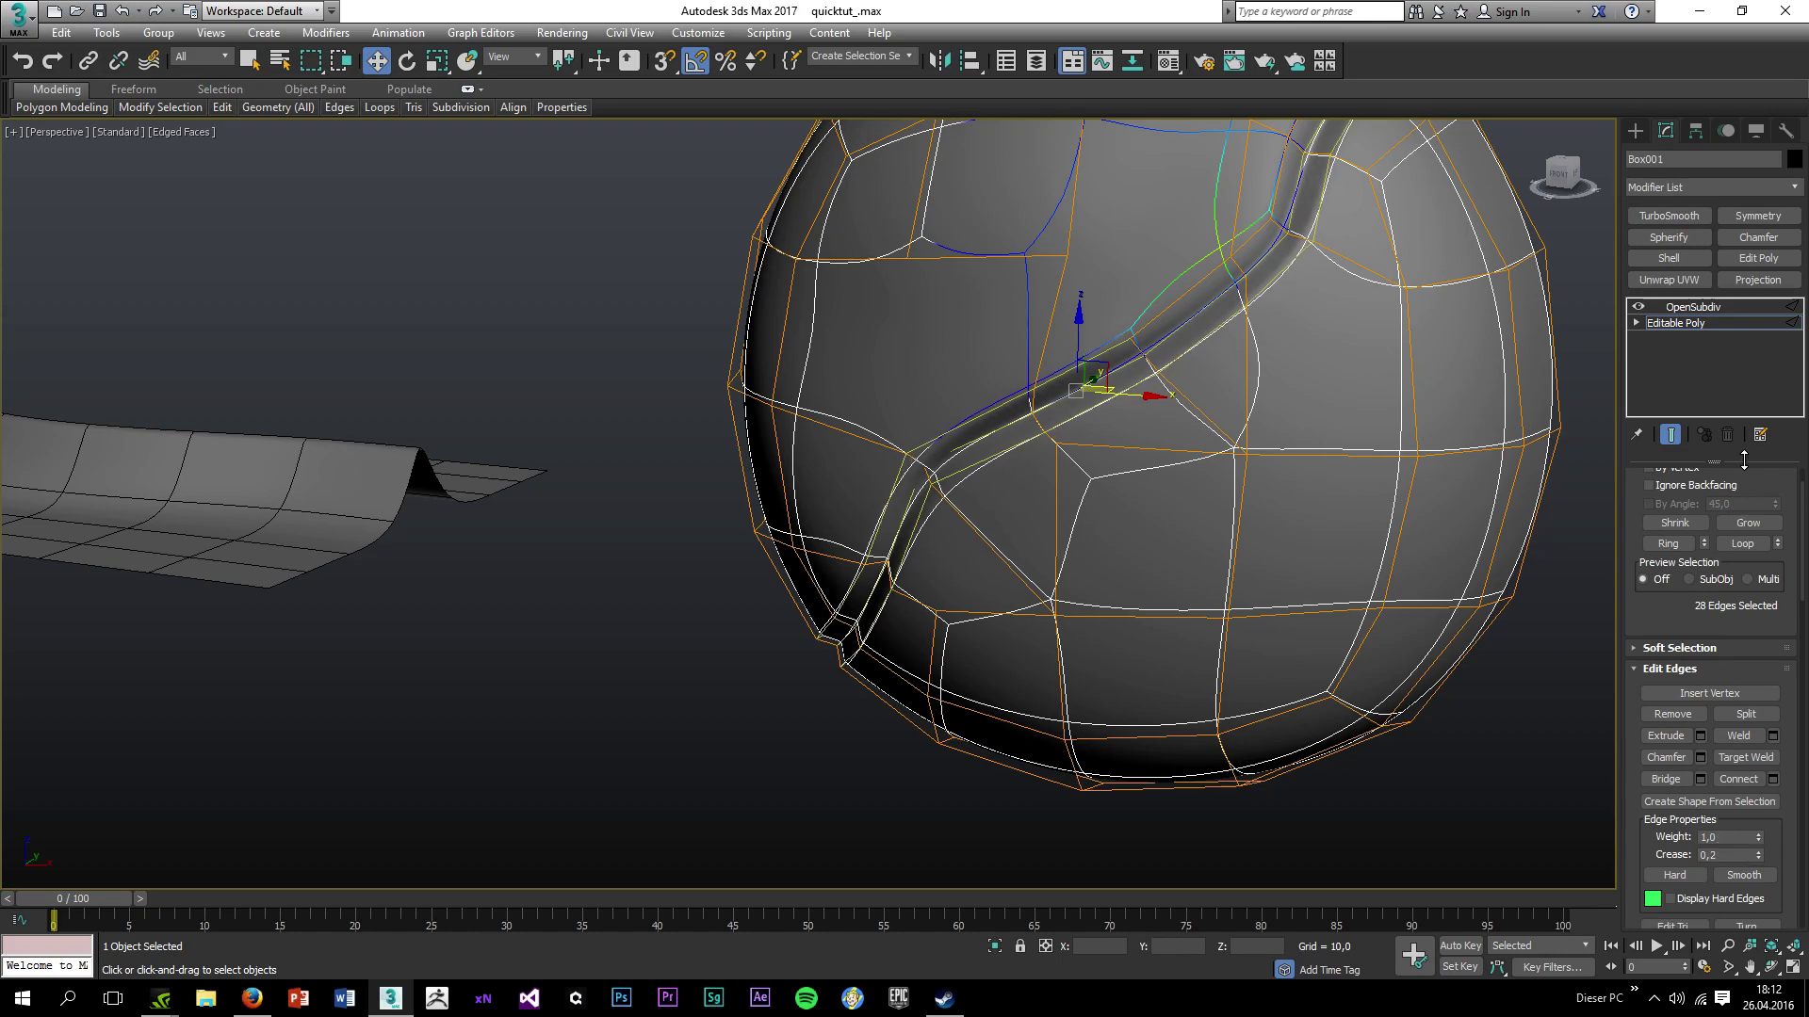
left_click(1712, 311)
left_click(1394, 745)
key("F4")
Examine the smoothed sphere's groove and the neighbouring parts from several angles and distances.
scroll(1200, 341, "down", 5)
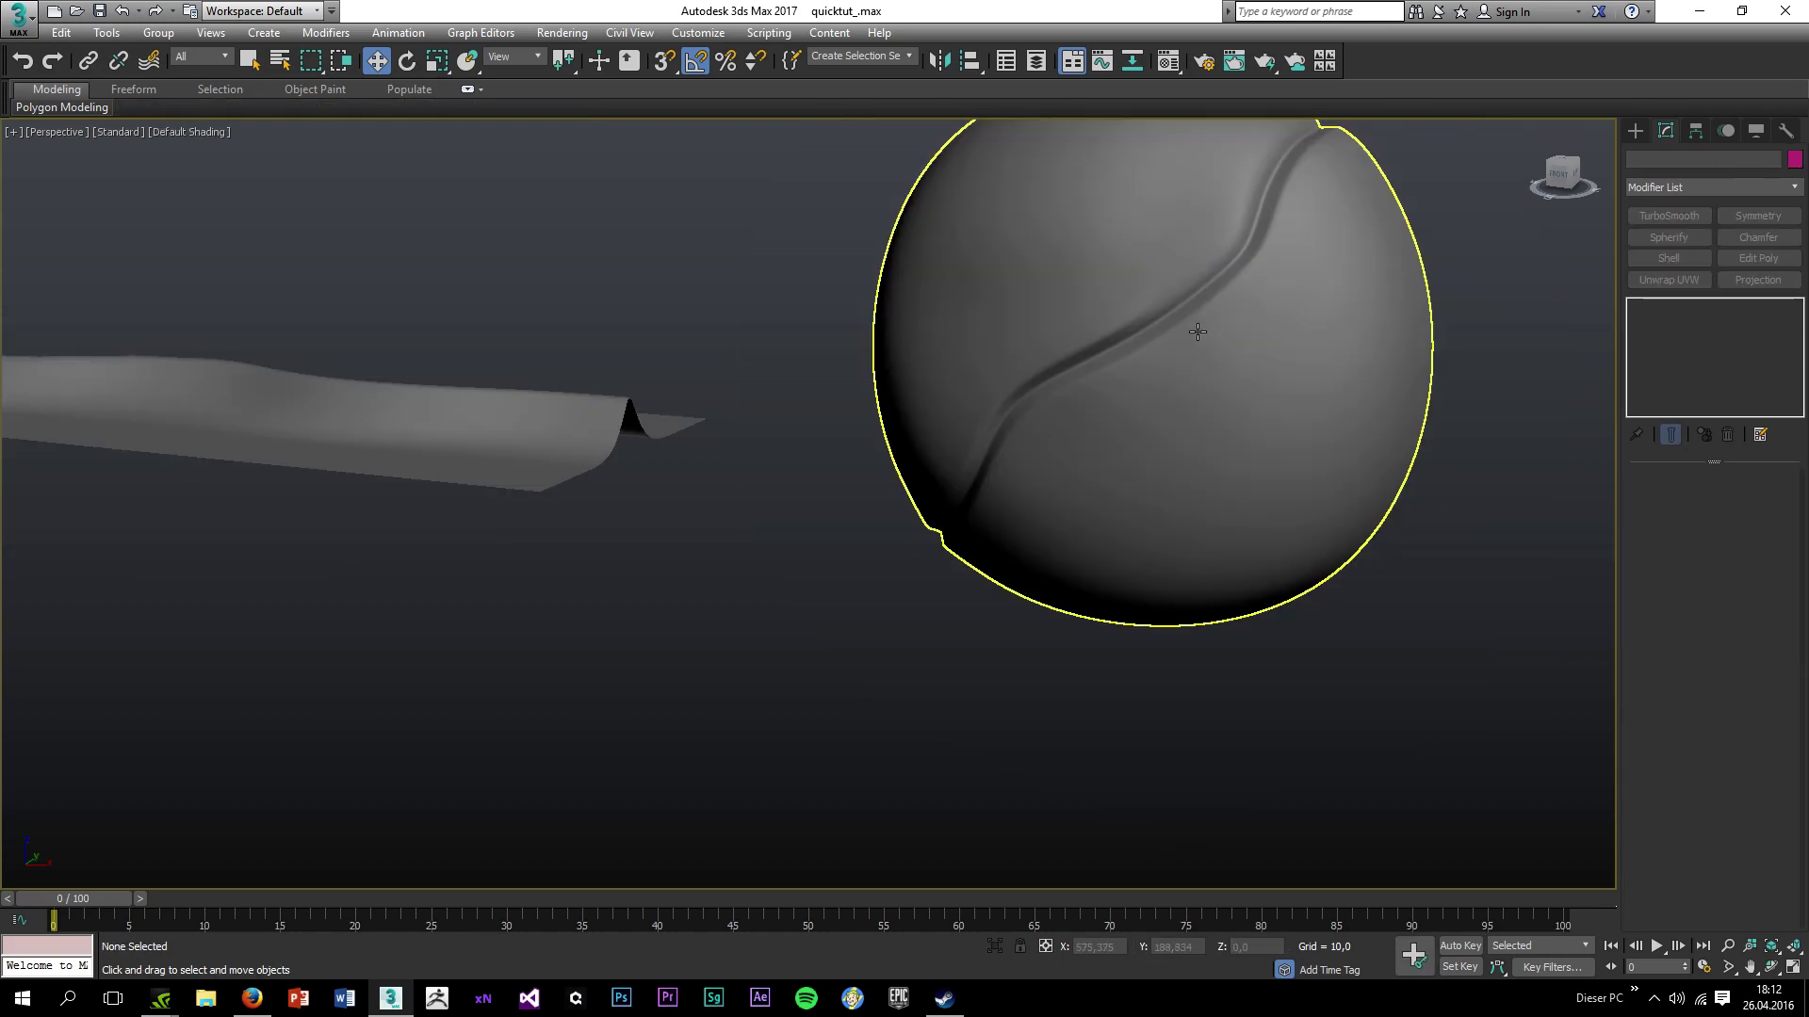
middle_click_drag(1199, 341, 1314, 409, "alt")
scroll(1287, 453, "up", 3)
scroll(1309, 554, "down", 3)
scroll(1309, 554, "down", 4)
scroll(1316, 417, "up", 4)
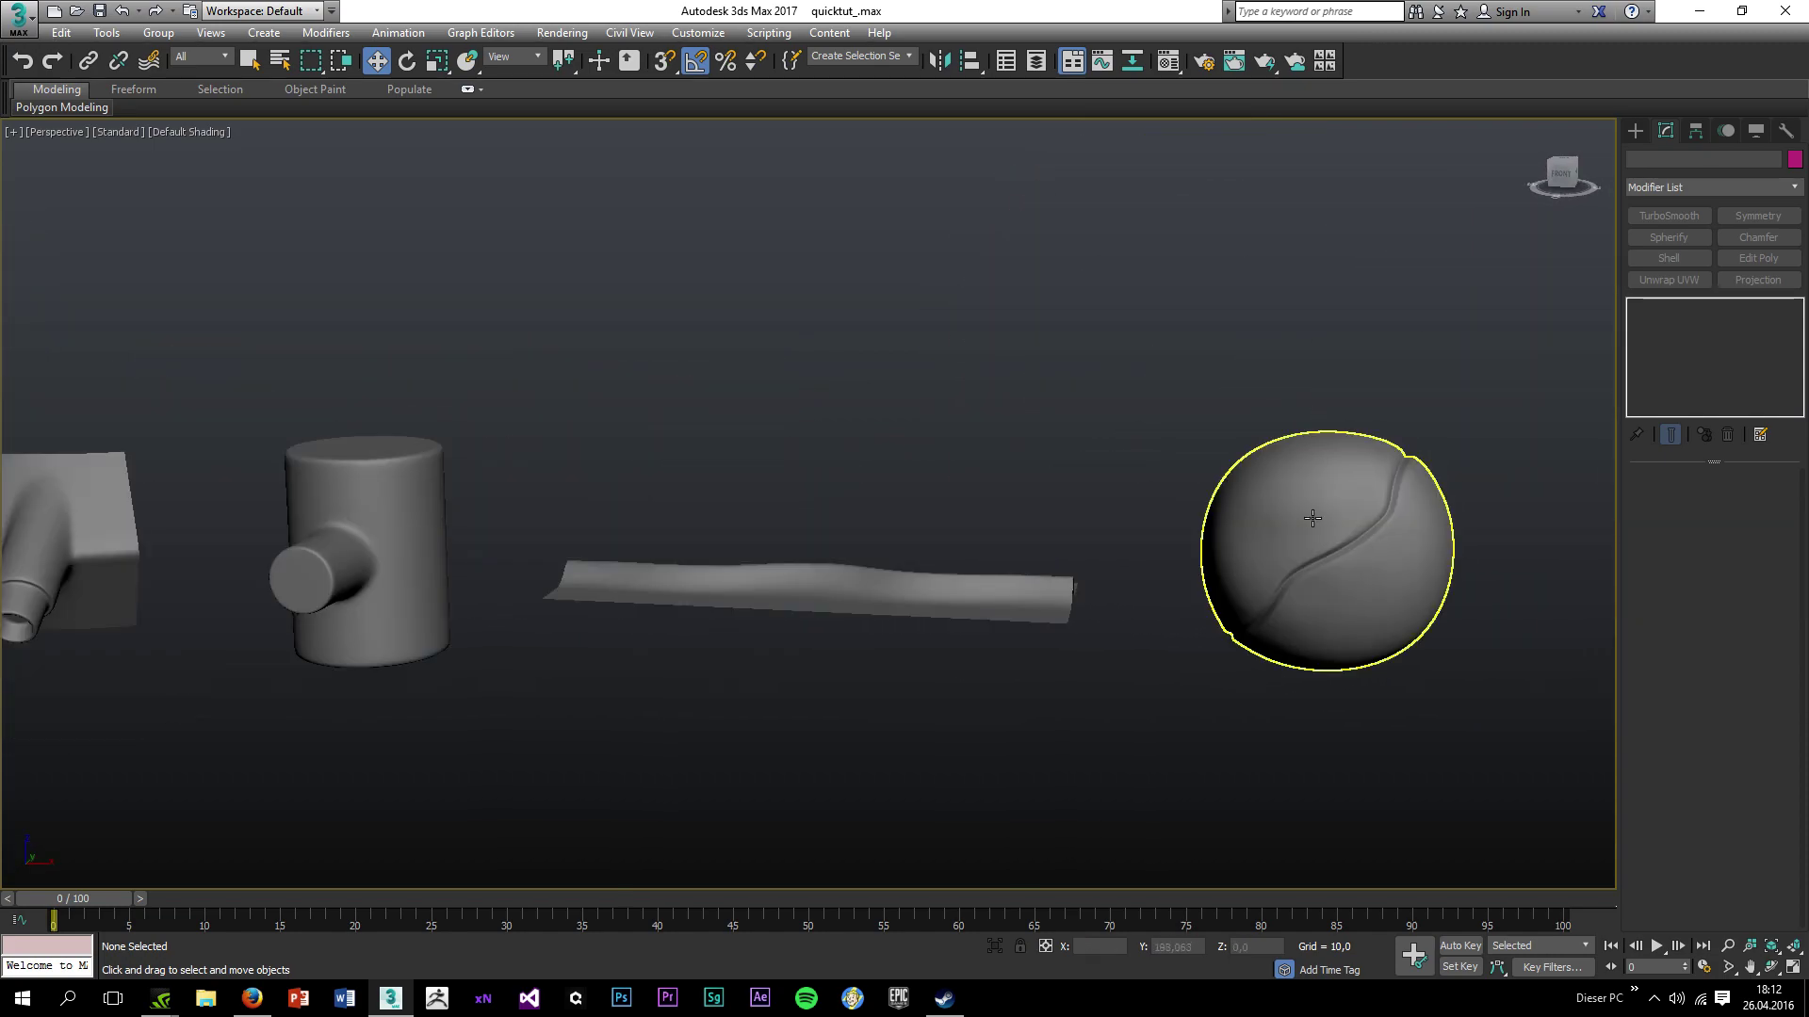
middle_click_drag(1369, 640, 953, 735, "alt")
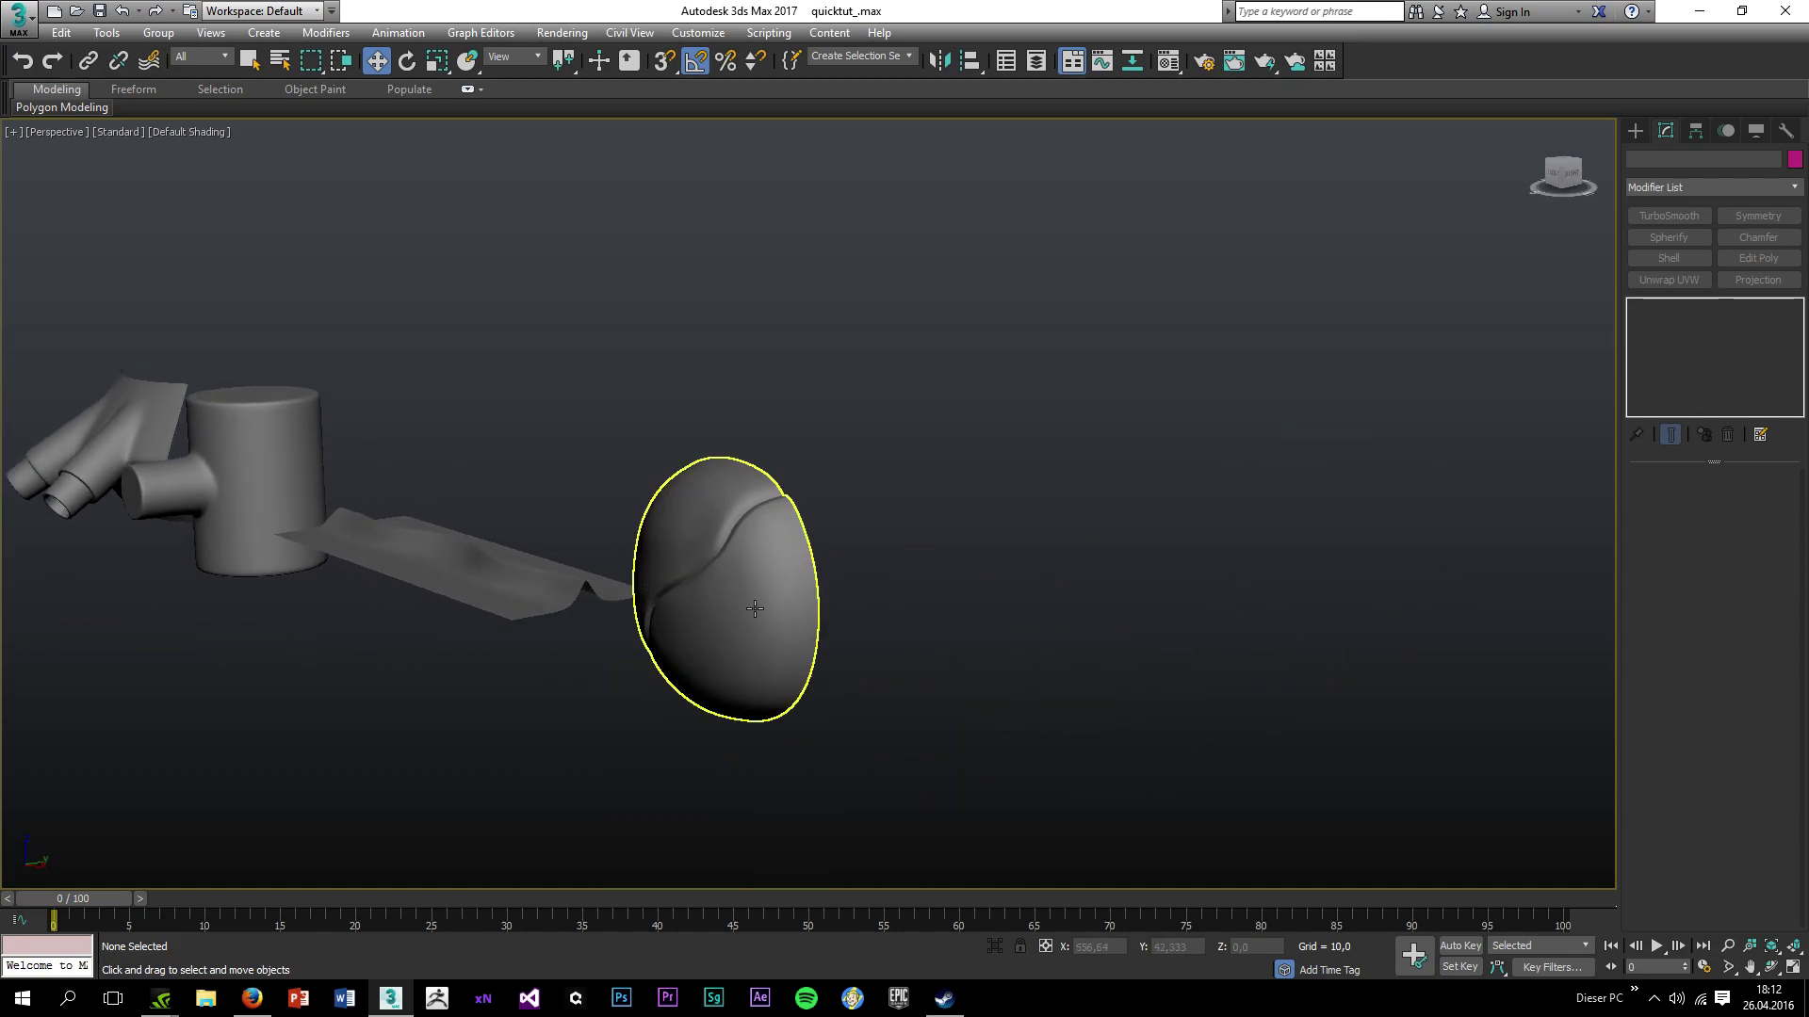
scroll(717, 656, "down", 3)
middle_click_drag(717, 656, 849, 671, "alt")
scroll(1244, 575, "up", 3)
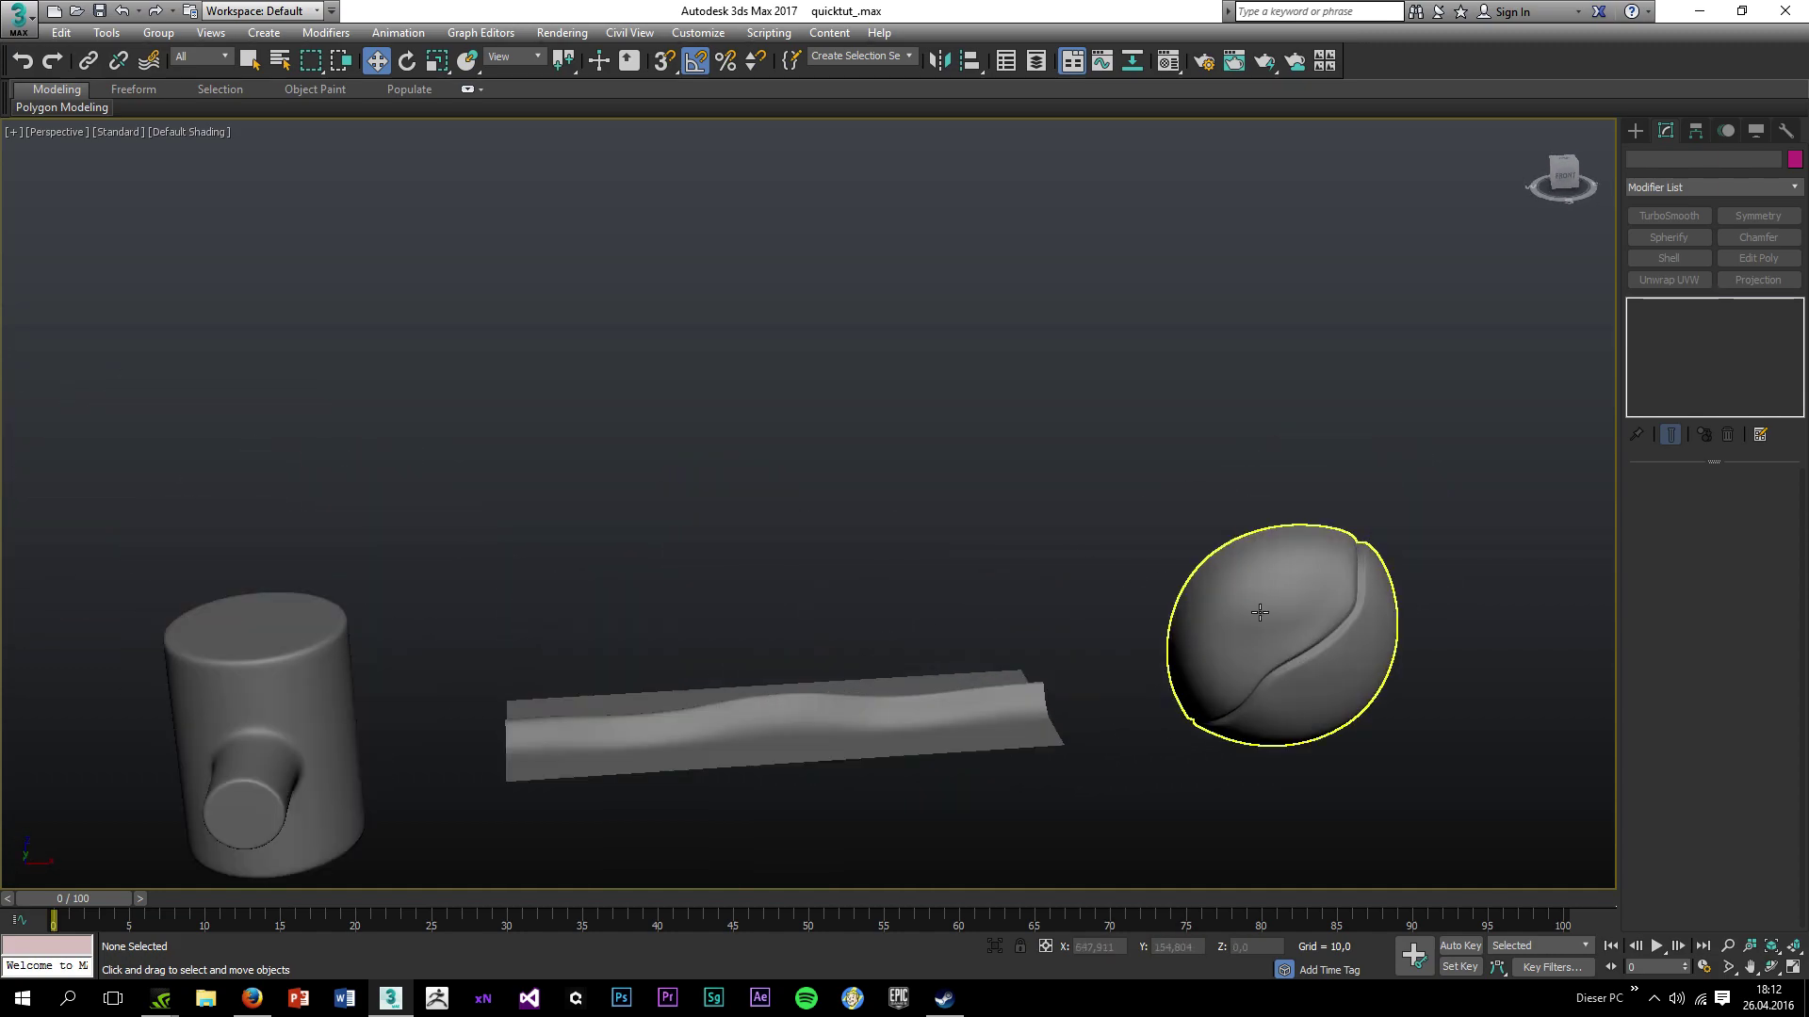
middle_click_drag(1270, 640, 1083, 603, "alt")
In the sphere's Editable Poly vertices, connect the groove's lower-bend rim vertex to the vertex directly above it.
left_click(860, 519)
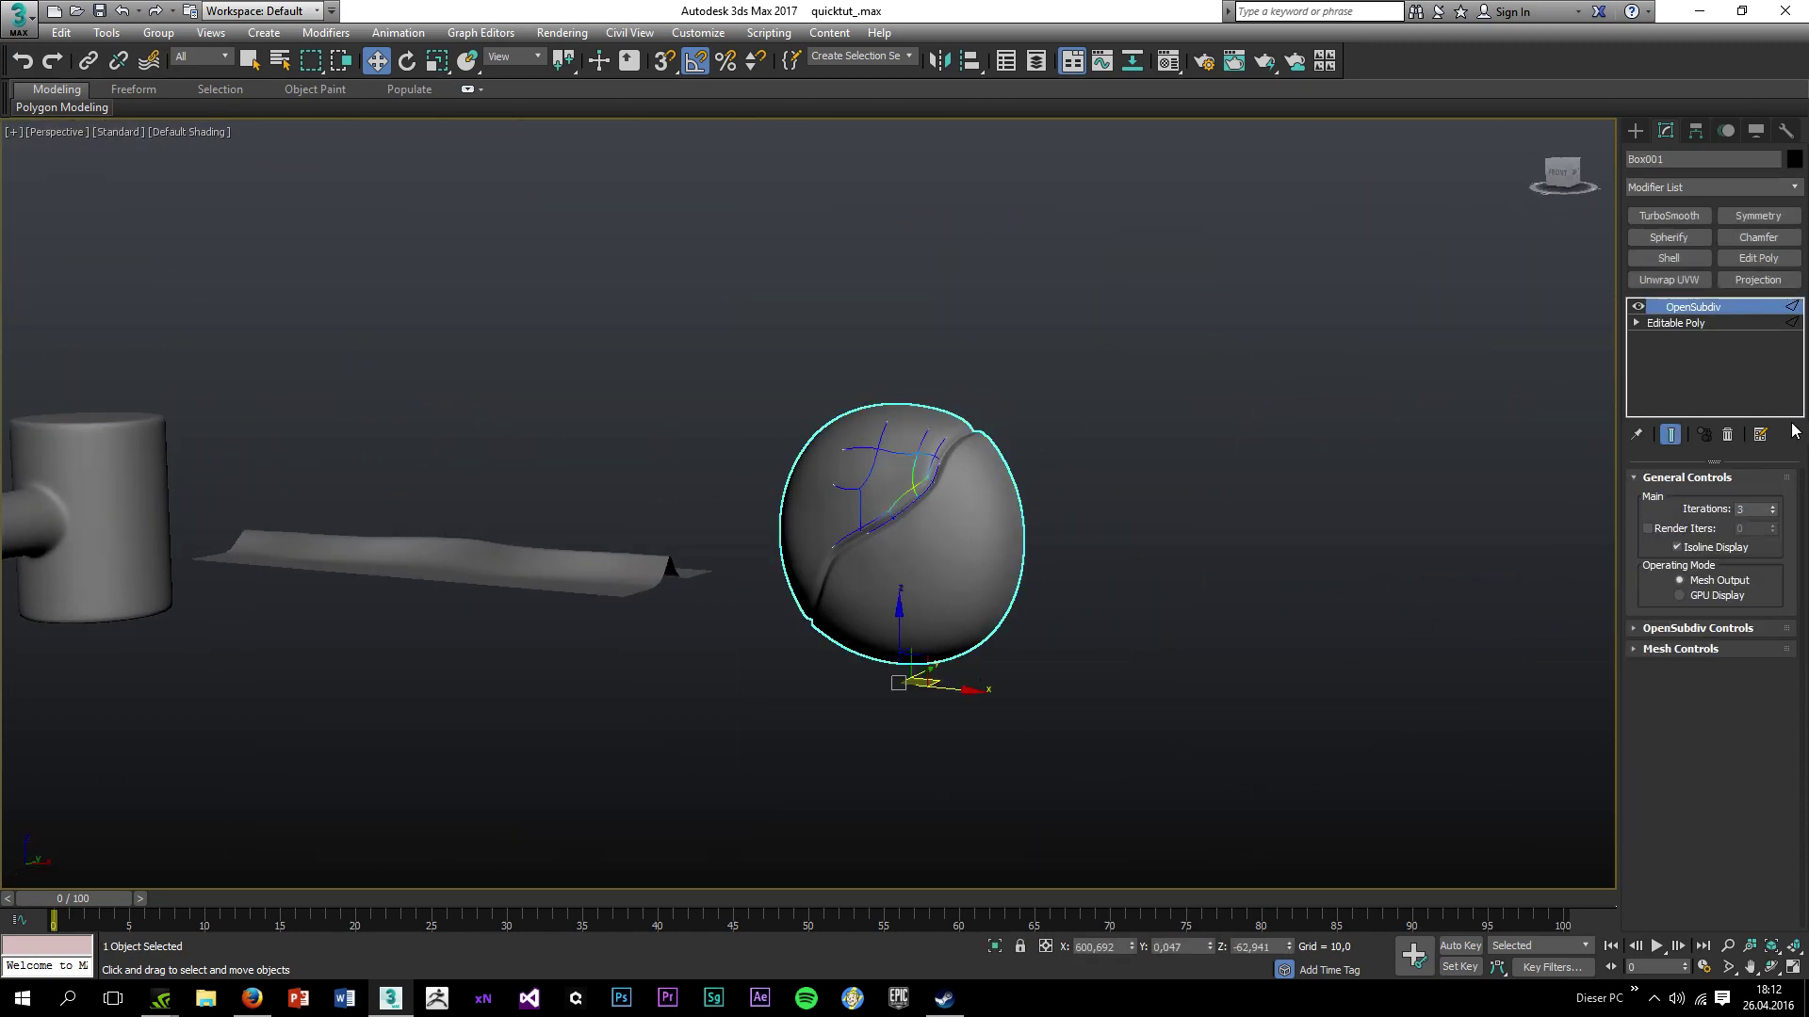
left_click(1695, 326)
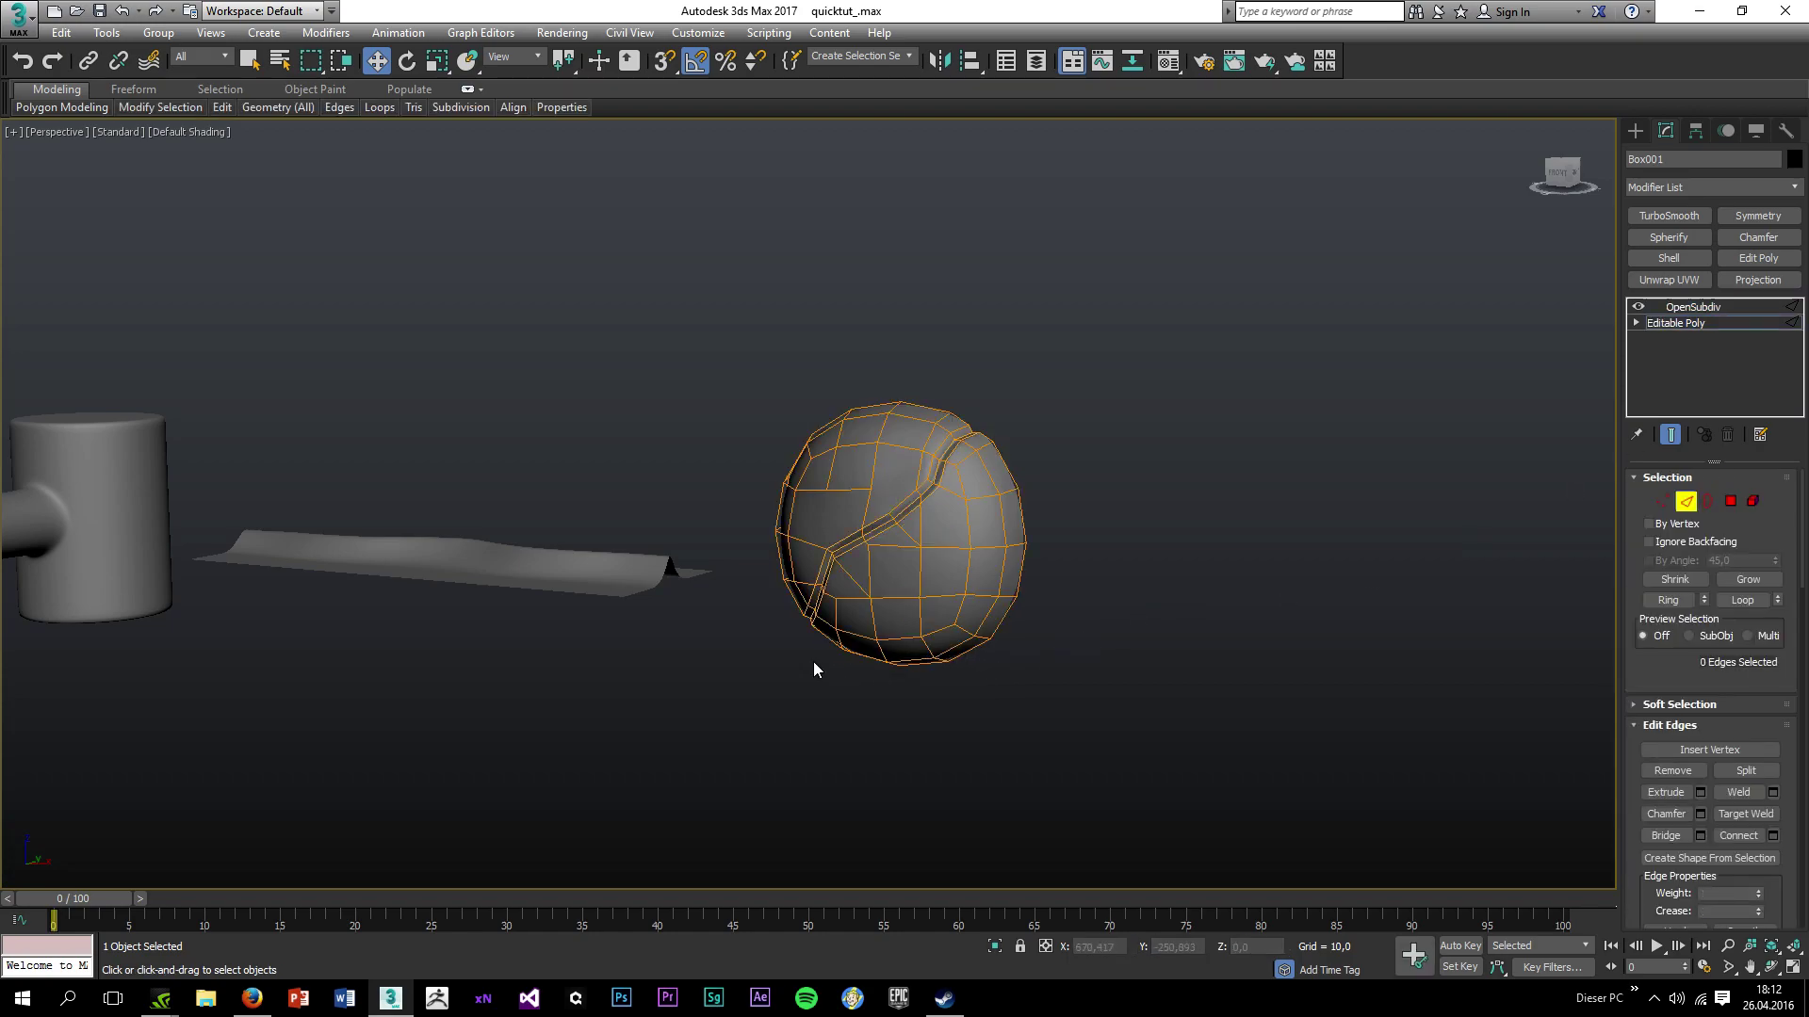
middle_click_drag(813, 660, 906, 657)
left_click(1661, 503)
scroll(843, 548, "up", 4)
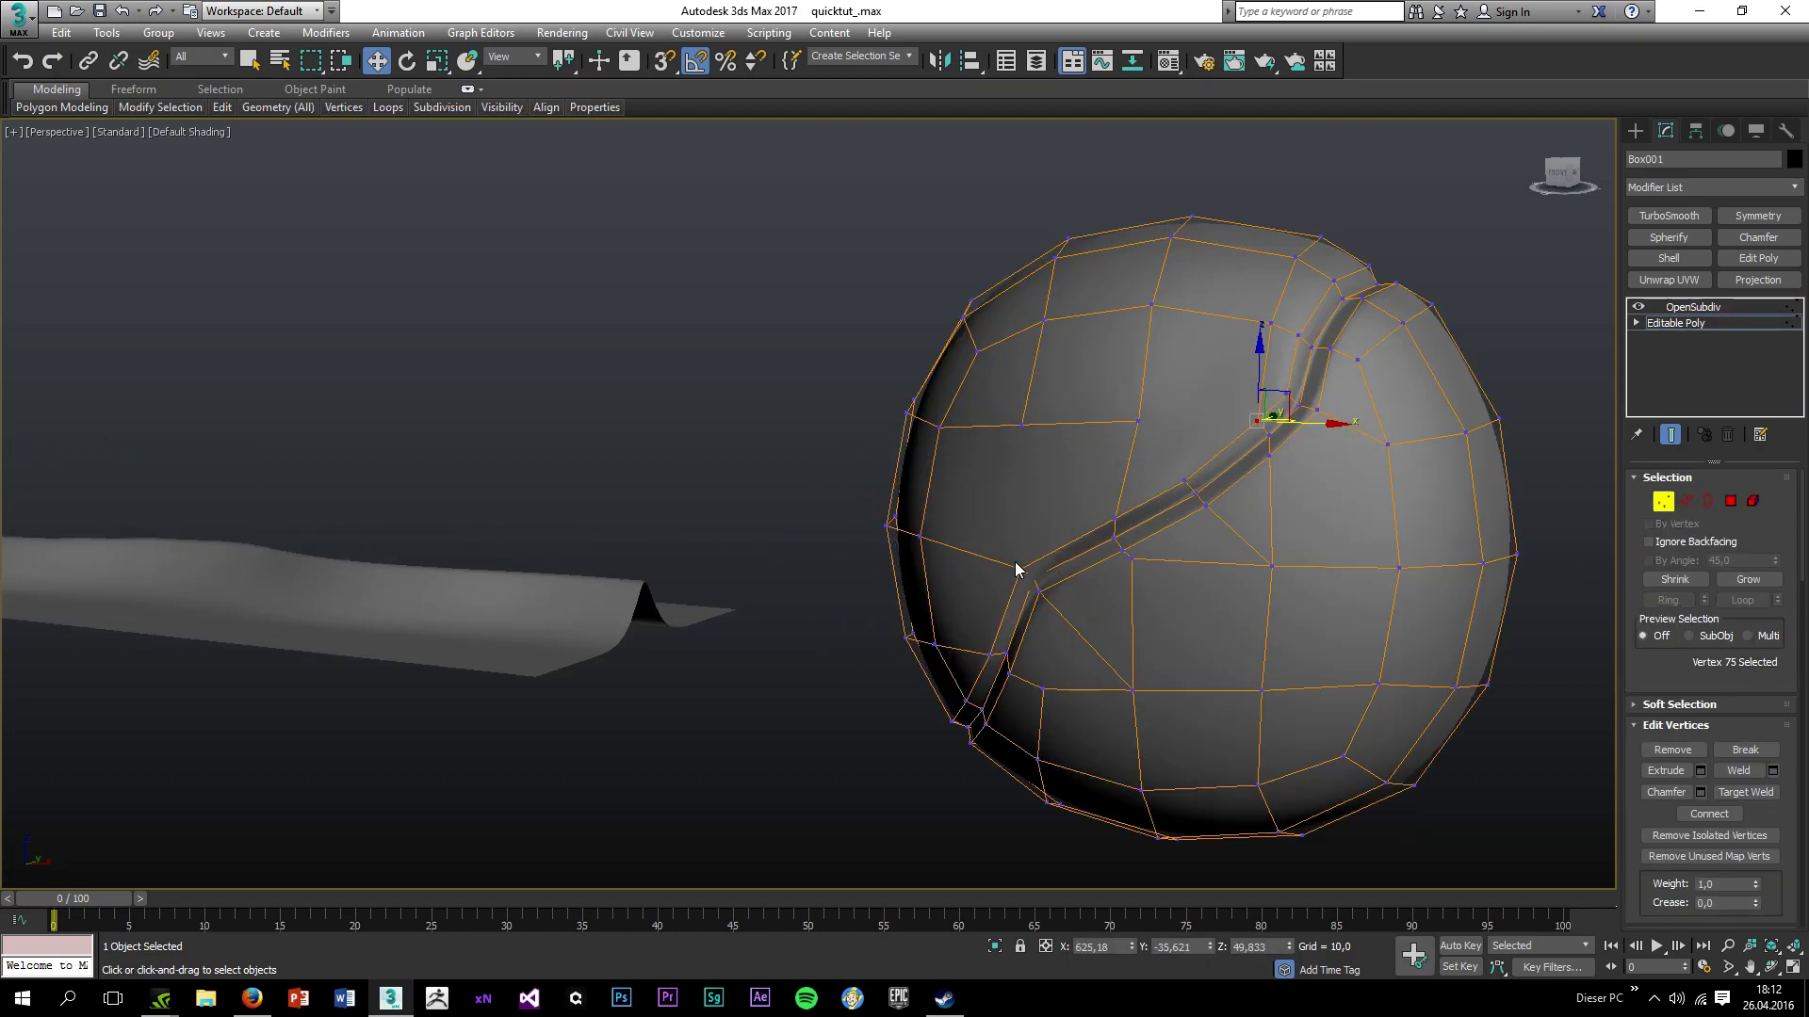
left_click(1024, 567)
left_click(1023, 426, "ctrl")
key("ctrl+shift+e")
left_click(846, 415)
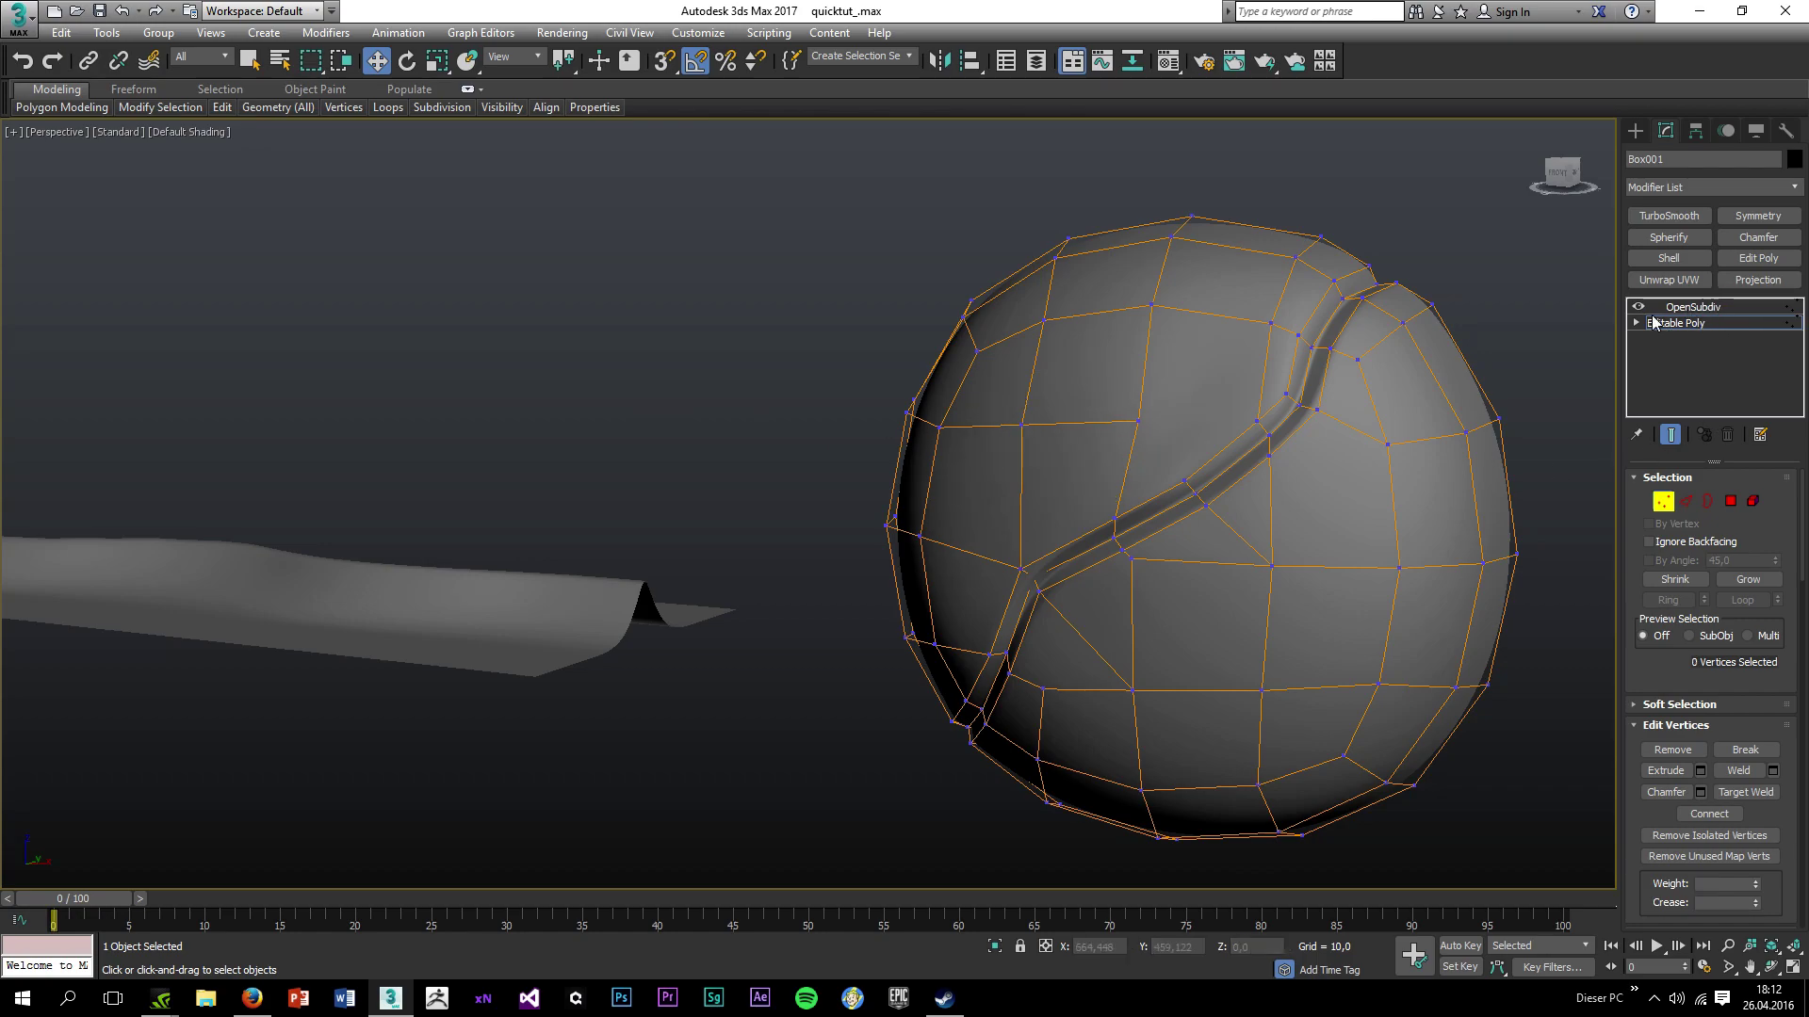
Connect the open end vertex of the horizontal edge to the groove's upper rim vertex and return to the OpenSubdiv level.
left_click(1137, 423)
left_click(1257, 421, "ctrl")
key("c")
left_click(976, 565)
key("ctrl+shift+e")
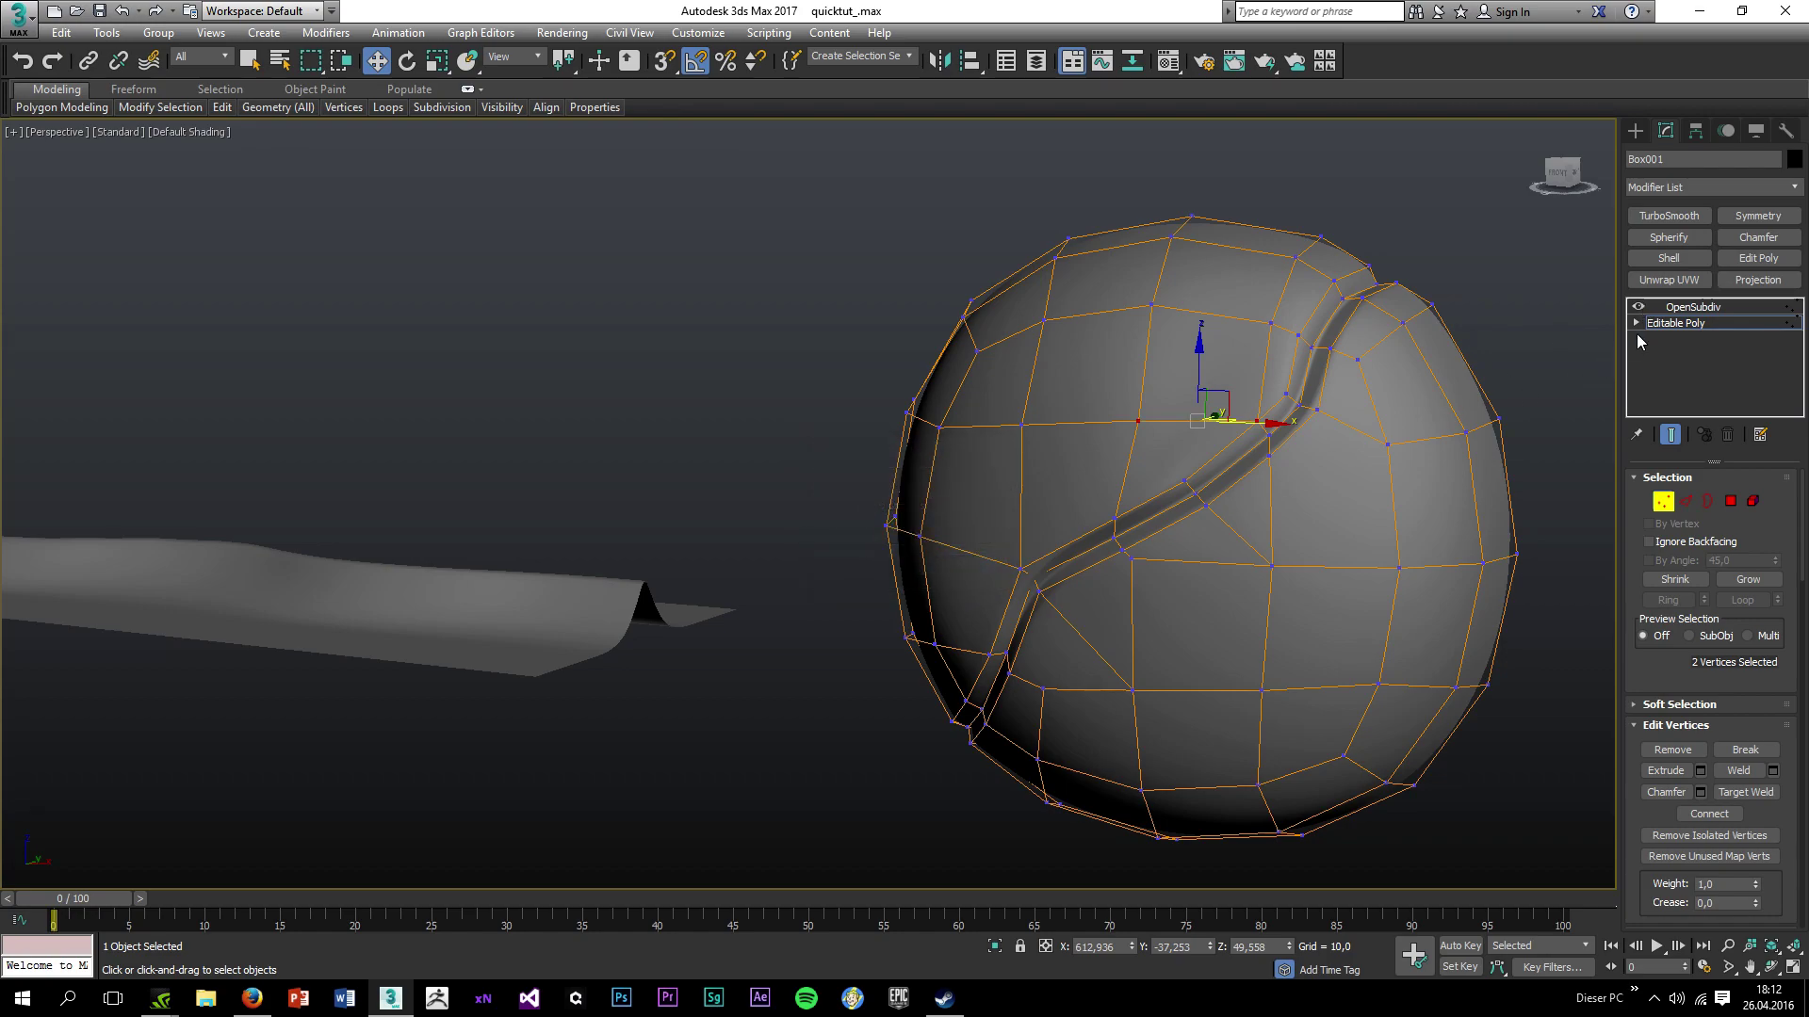
left_click(1415, 222)
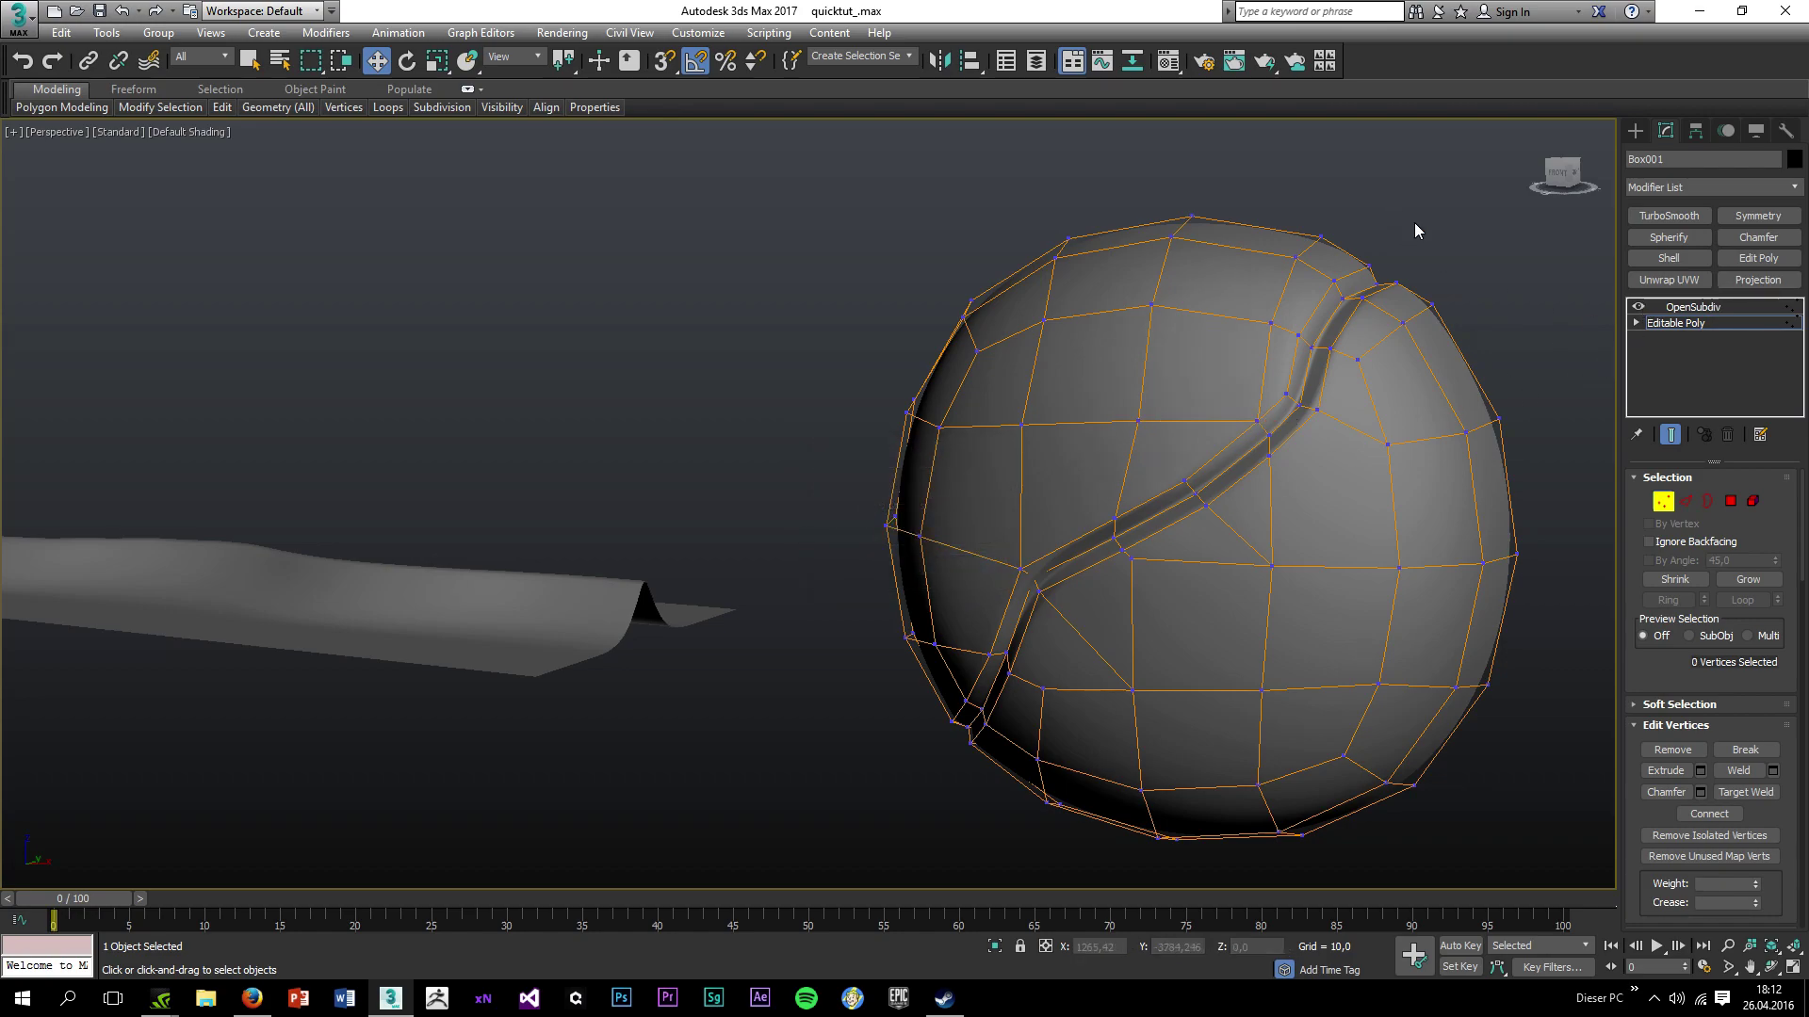
left_click(1673, 306)
left_click(1535, 275)
Select the block with two tubes and enter its Editable Poly edge level with edged faces shown.
middle_click_drag(1219, 436, 1288, 505, "alt")
scroll(1083, 658, "down", 5)
middle_click_drag(1084, 658, 1229, 646, "alt")
scroll(1060, 445, "down", 3)
scroll(1055, 444, "up", 4)
left_click(941, 495)
middle_click_drag(1450, 377, 1363, 492, "alt")
left_click(1696, 339)
key("2")
middle_click_drag(1178, 585, 937, 611, "alt")
key("F4")
Try adding support loops with SwiftLoop around one tube of the block, near its base and near its stepped end.
middle_click_drag(828, 509, 862, 410, "alt")
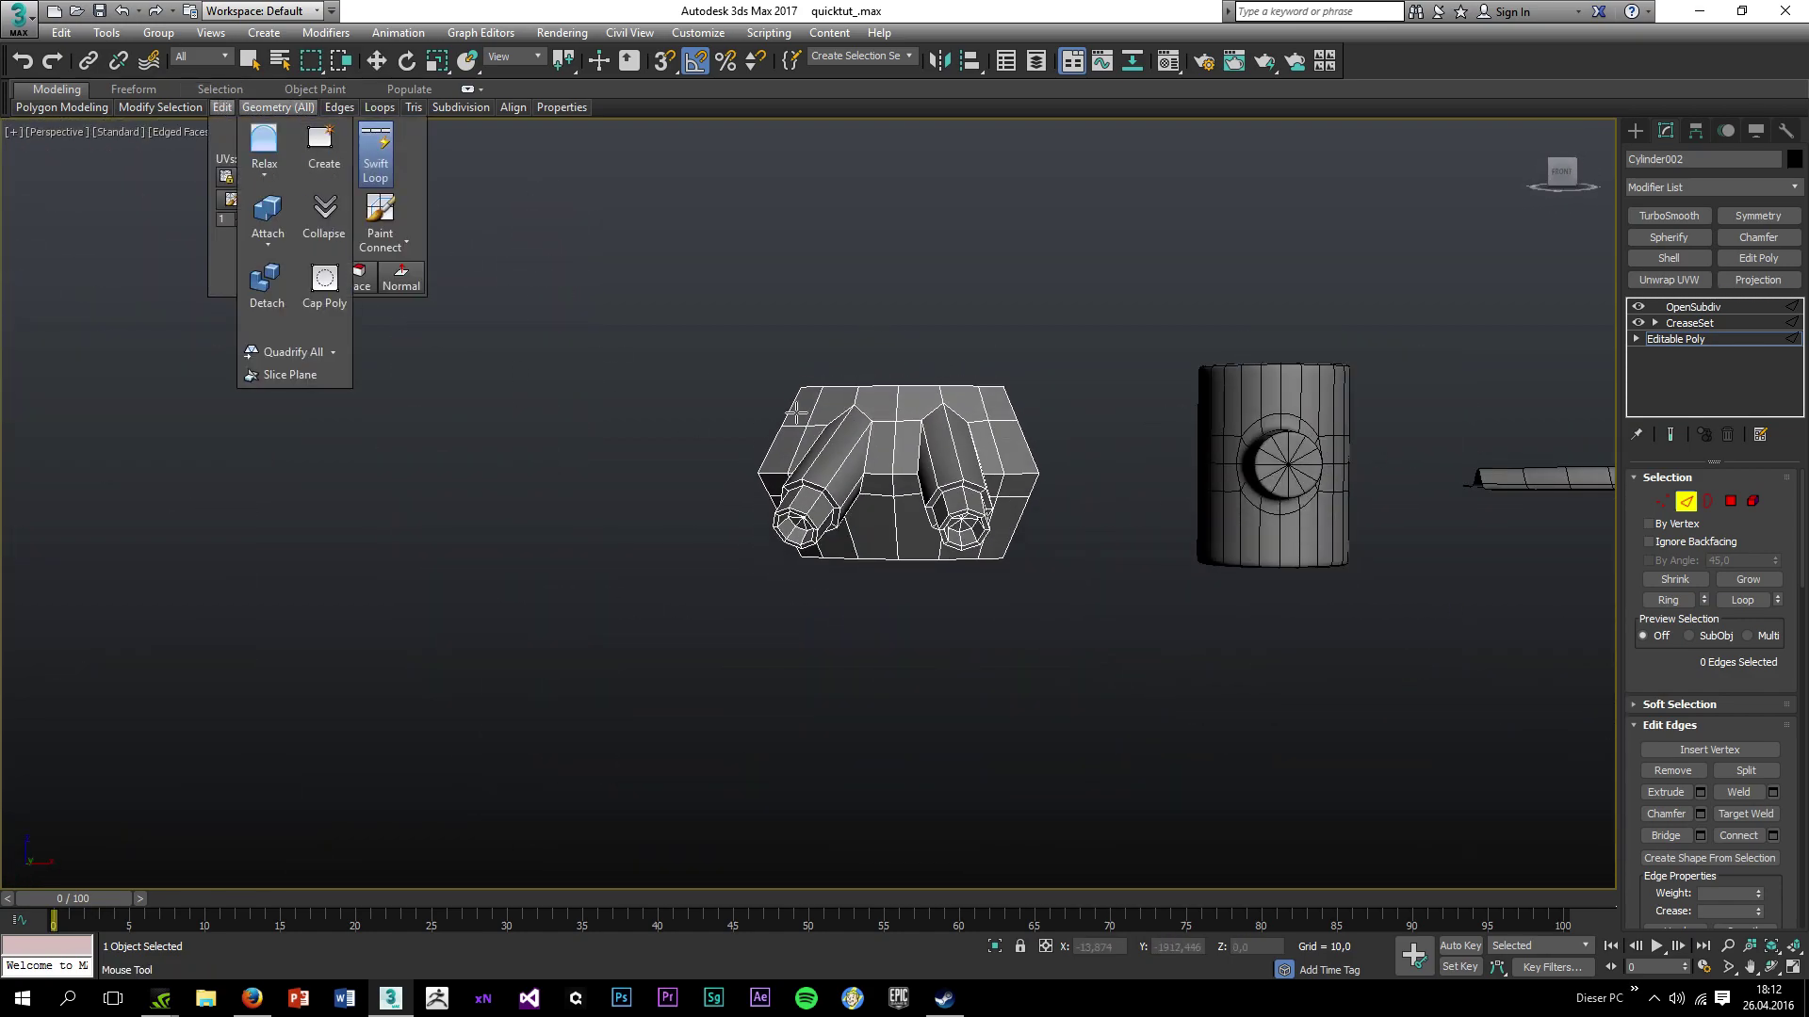
scroll(828, 415, "up", 4)
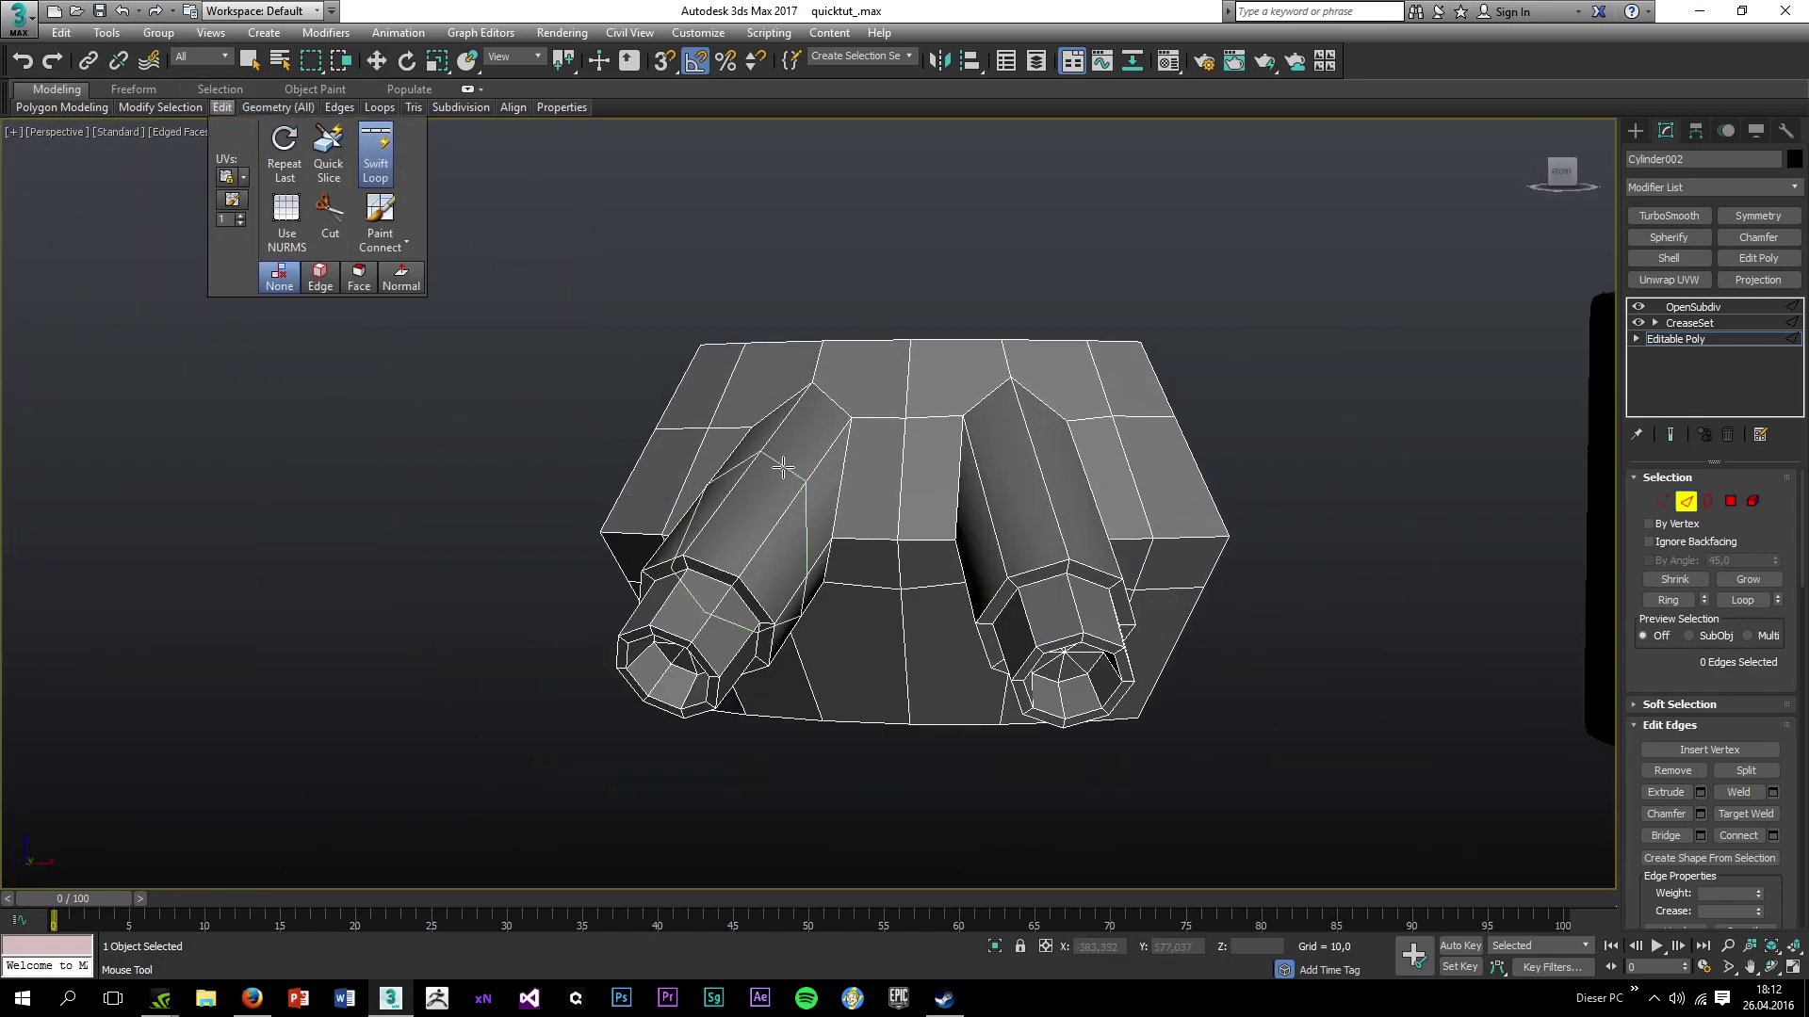
double_click(794, 416)
middle_click_drag(794, 416, 840, 608, "alt")
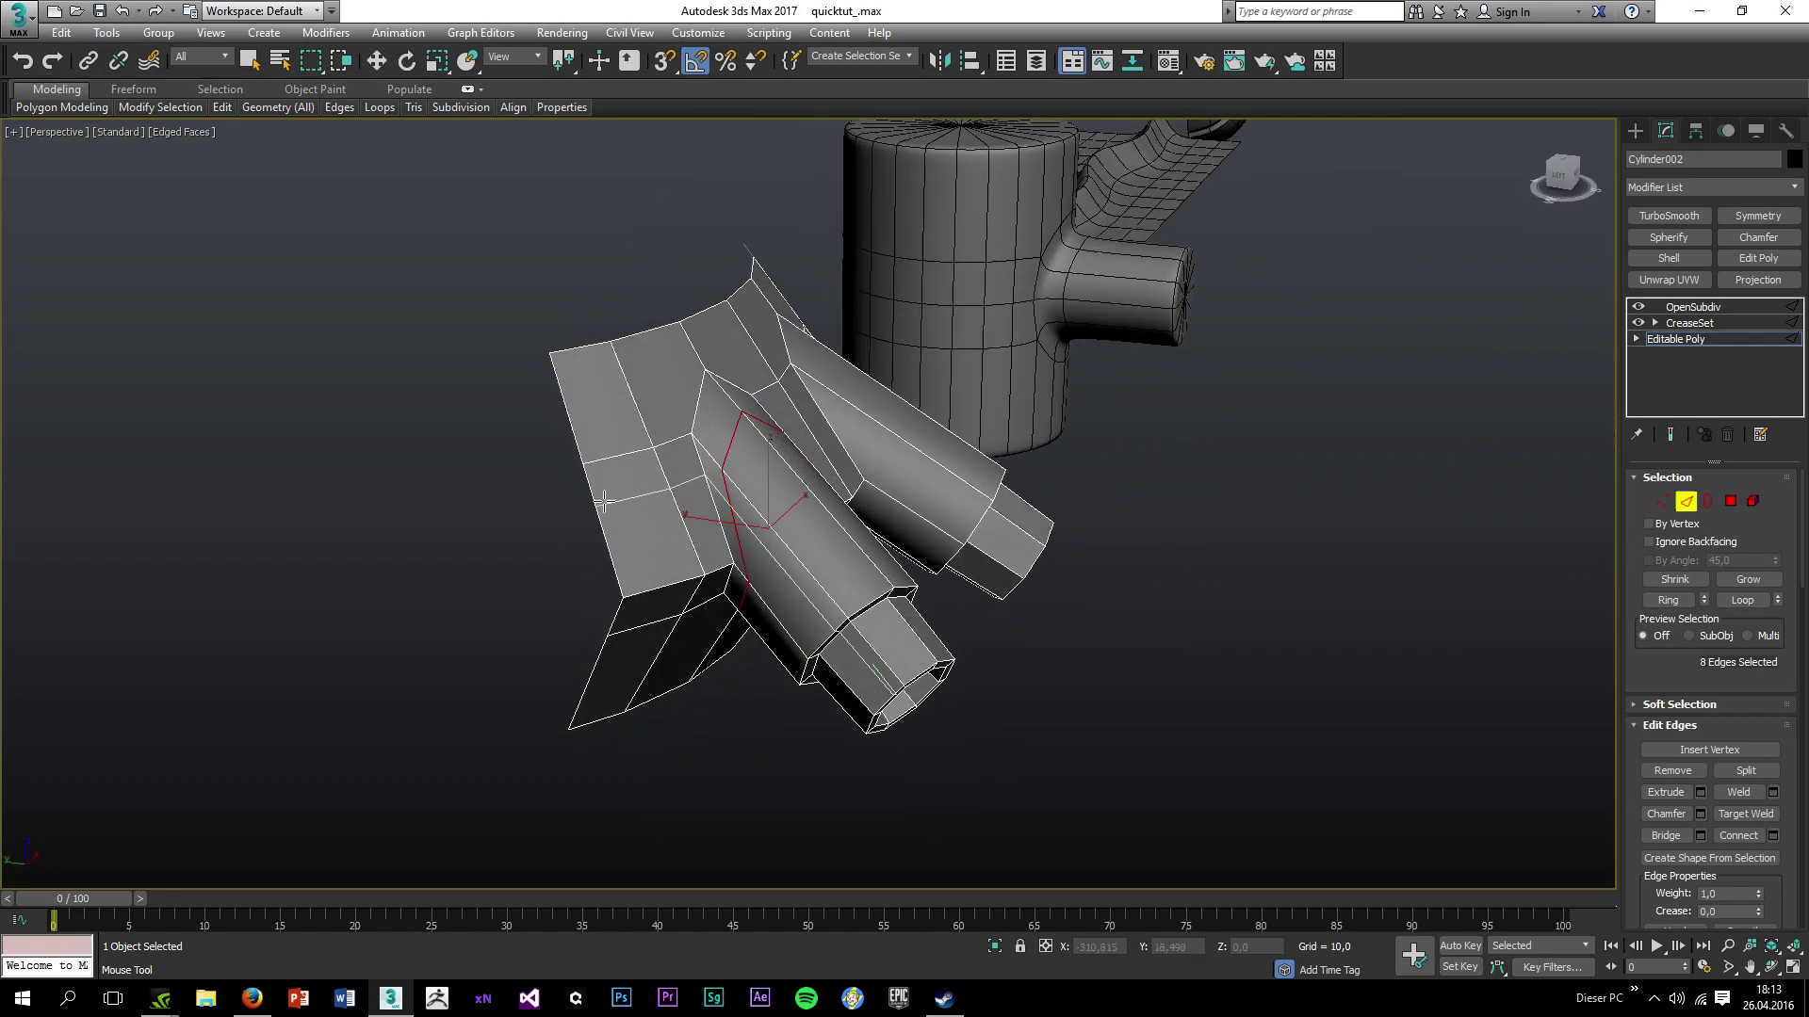
left_click(840, 608)
right_click(960, 625)
Select both added support loops on the tube and remove them.
middle_click_drag(961, 625, 750, 577, "alt")
double_click(740, 549, "ctrl")
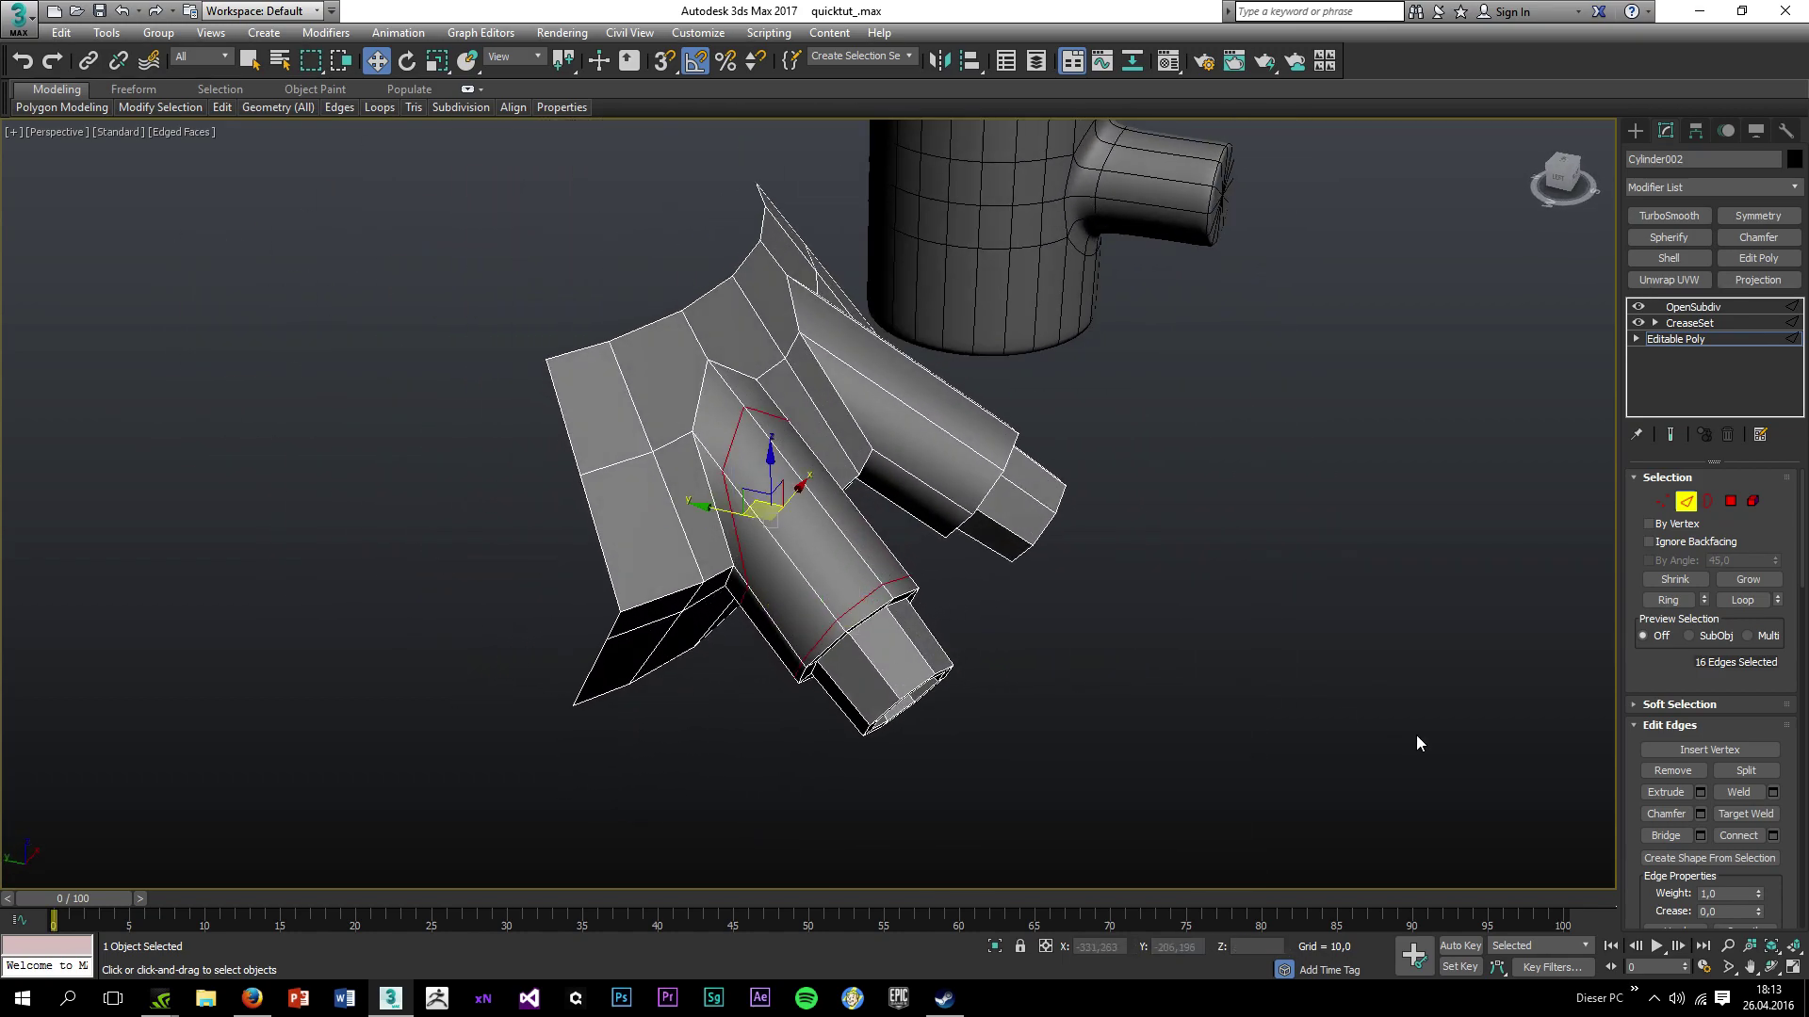
left_click(1368, 601)
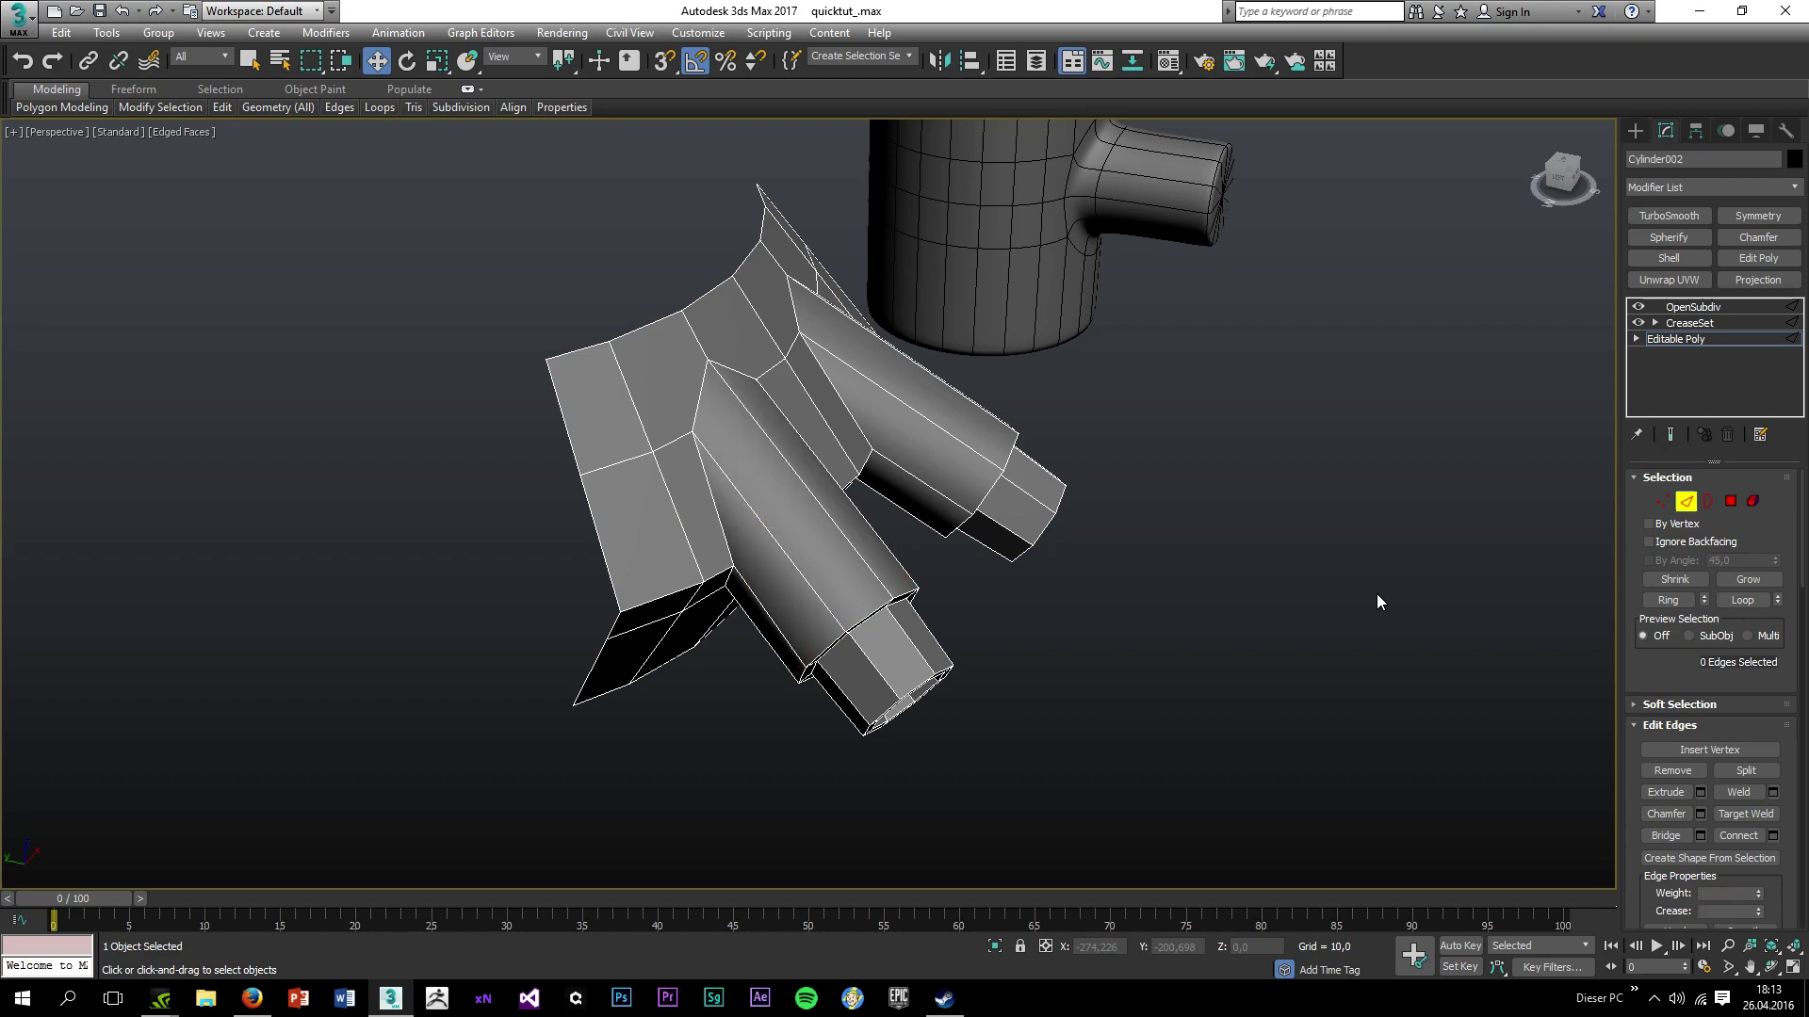
Return the tube block to its OpenSubdiv level, hide the edged faces, and view the row of smoothed parts.
left_click(1693, 309)
left_click(1241, 494)
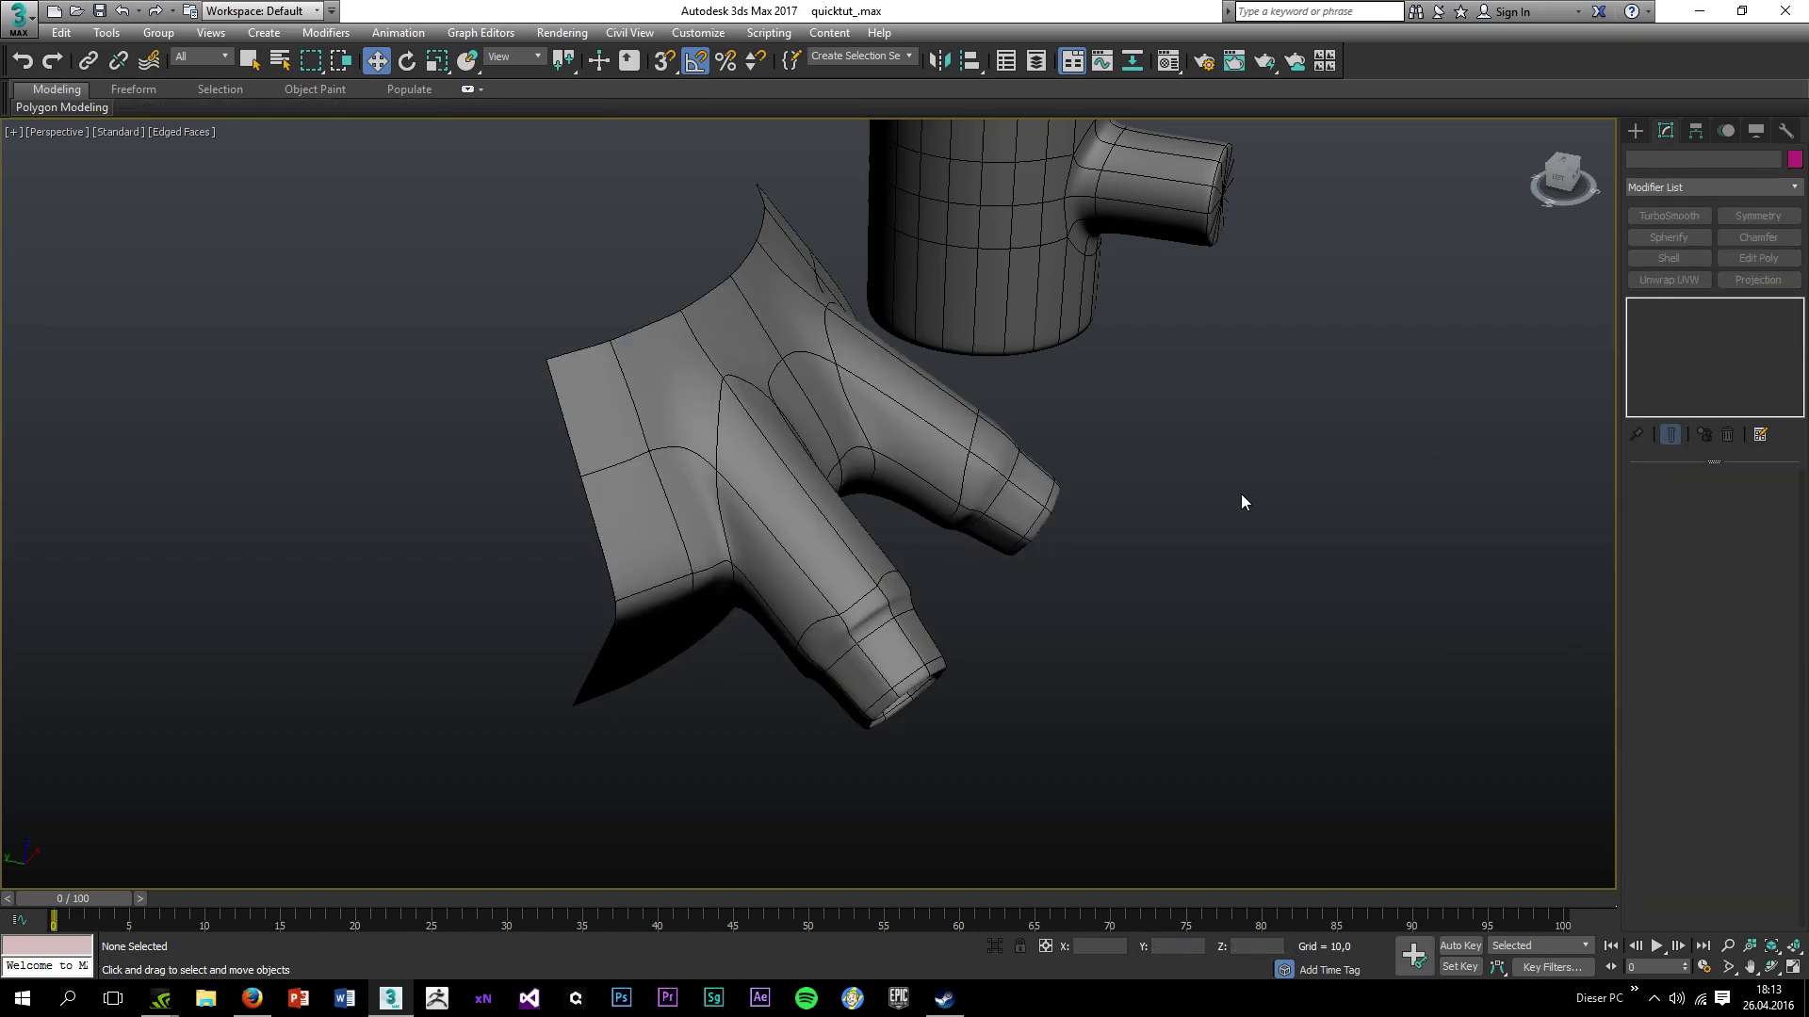
left_click(946, 577)
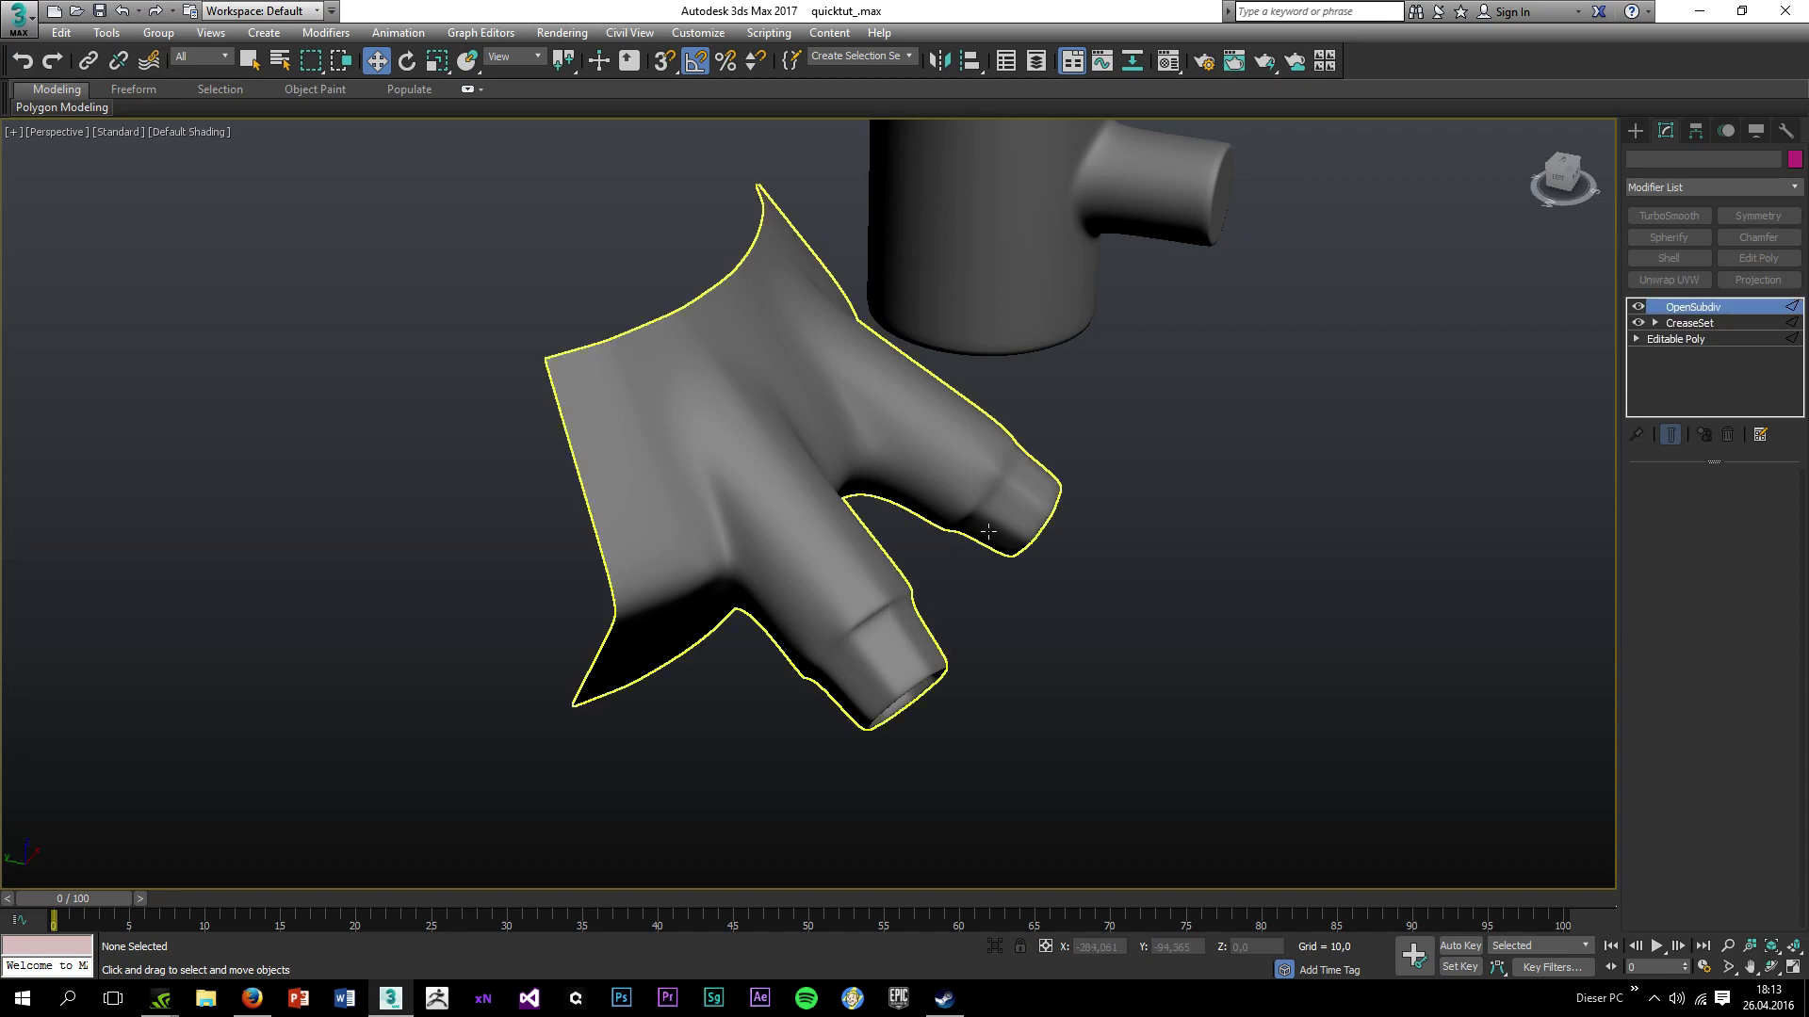
left_click(1705, 340)
key("ctrl+b")
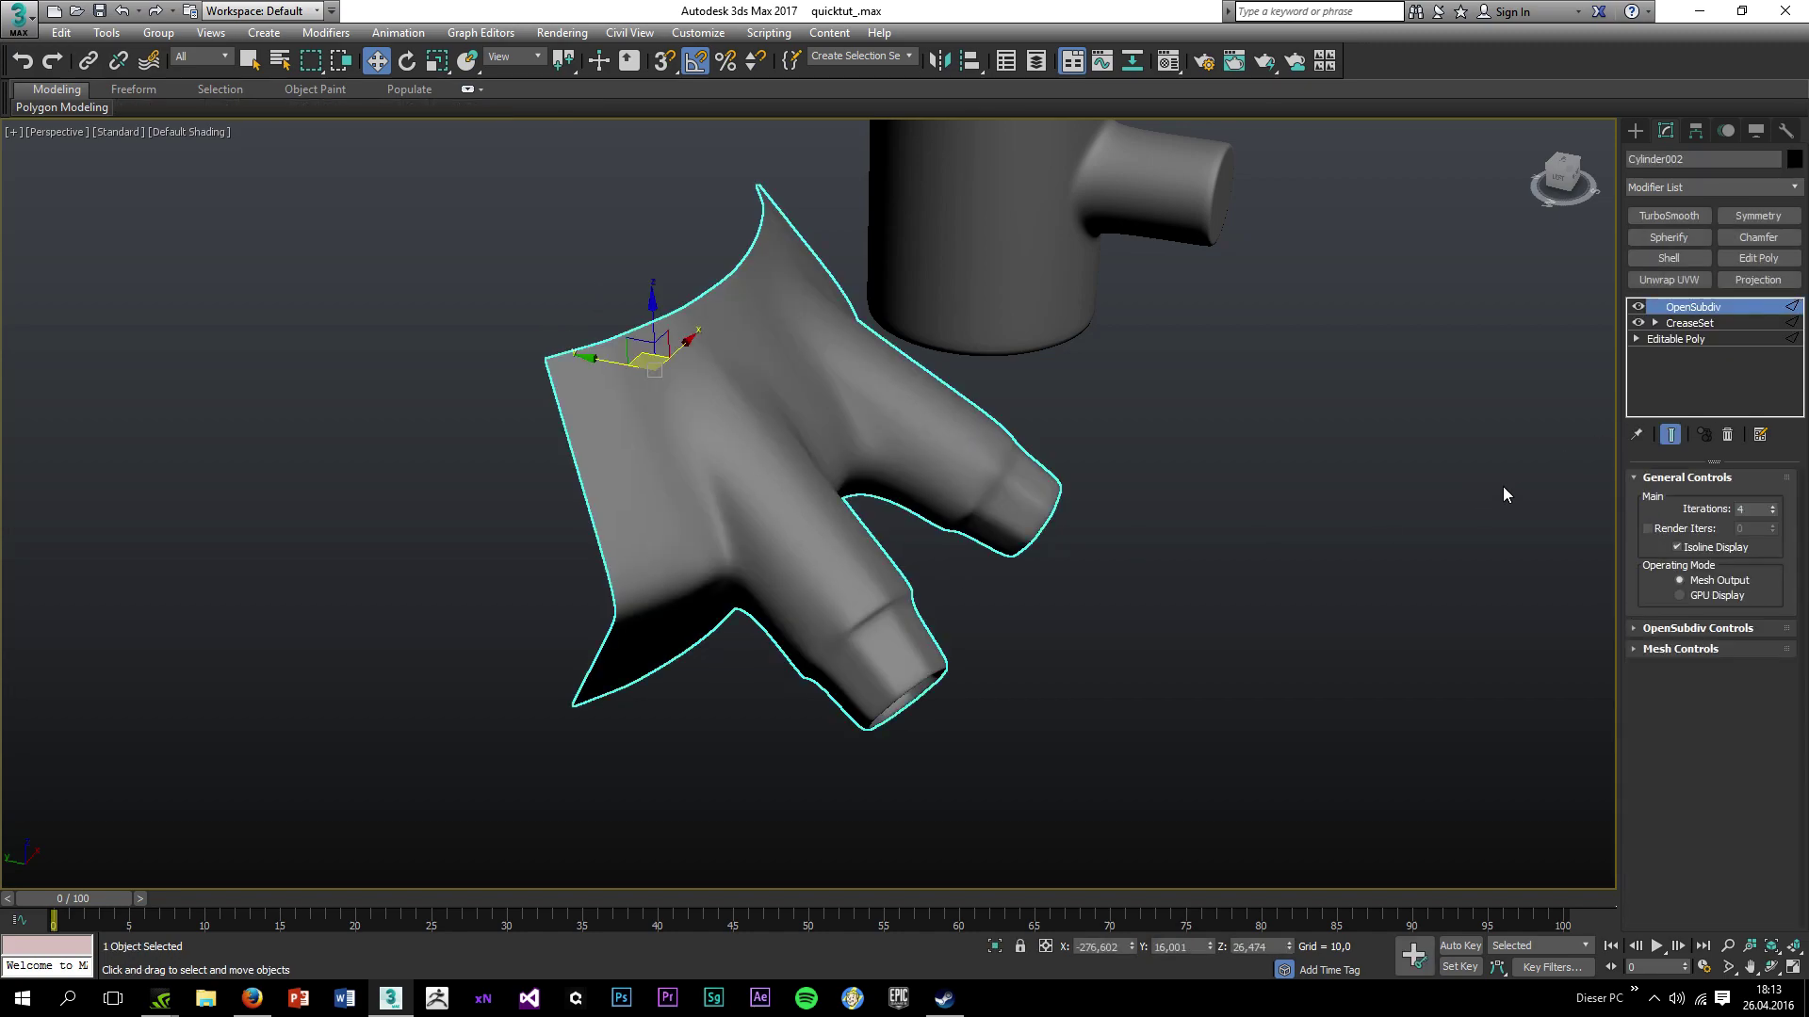
left_click(1215, 614)
middle_click_drag(1010, 622, 857, 594, "alt")
scroll(760, 606, "up", 5)
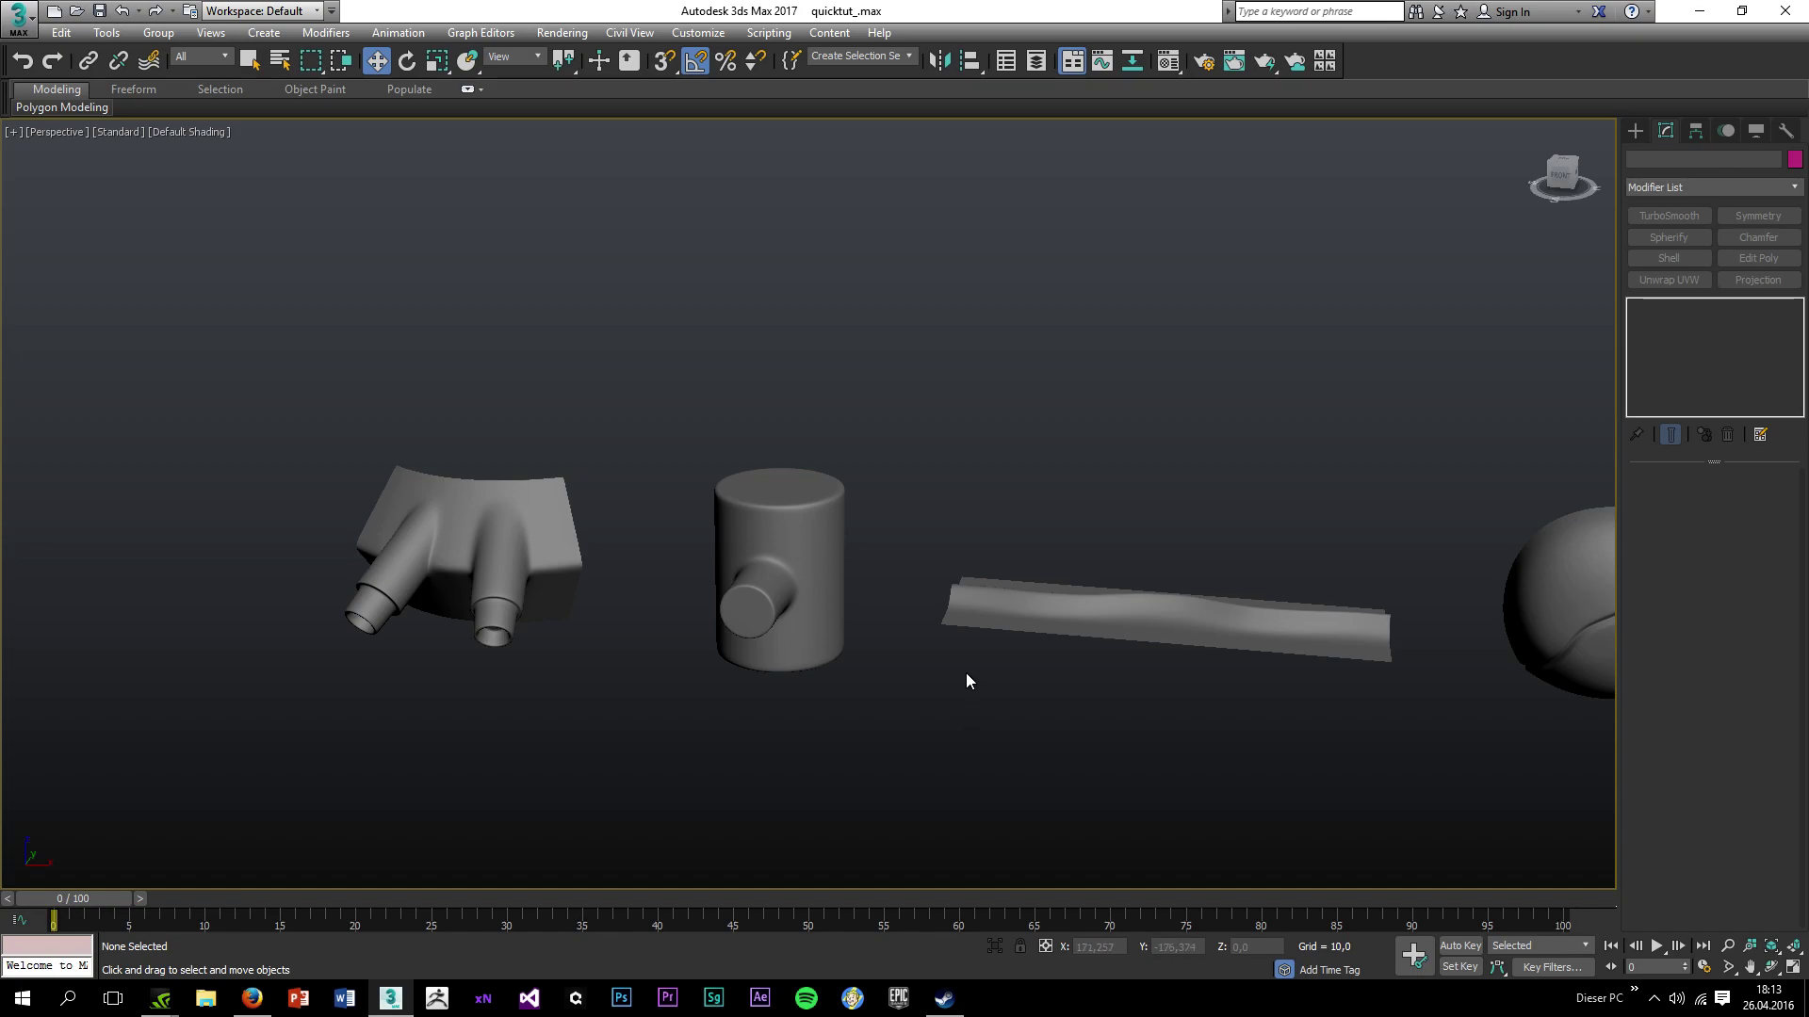